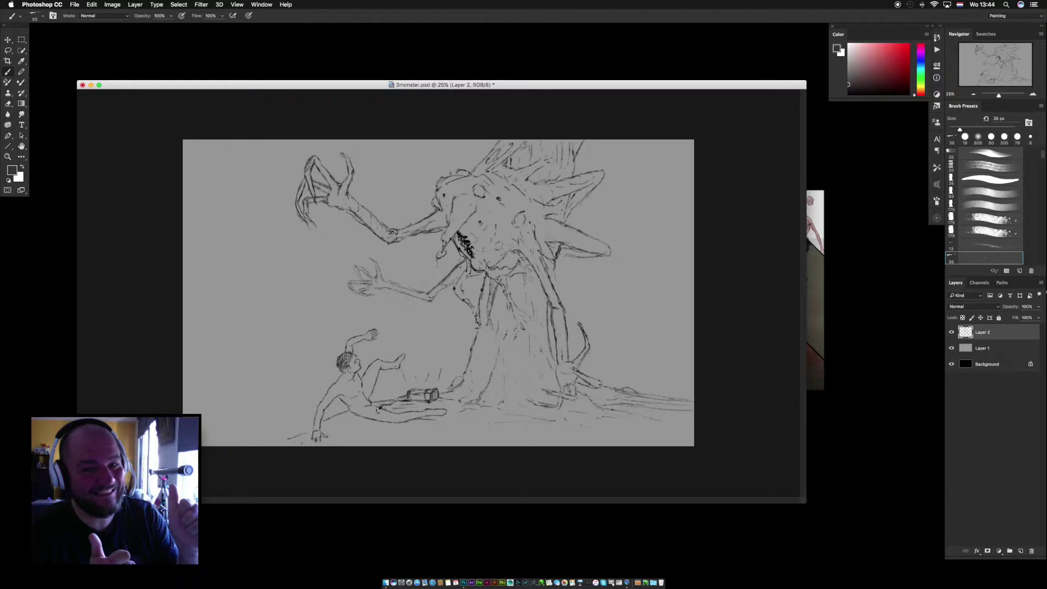
# Cut away the grey of Layer 1 outside the monster, seated figure and ground with the Lasso tool.
pyautogui.press('e')
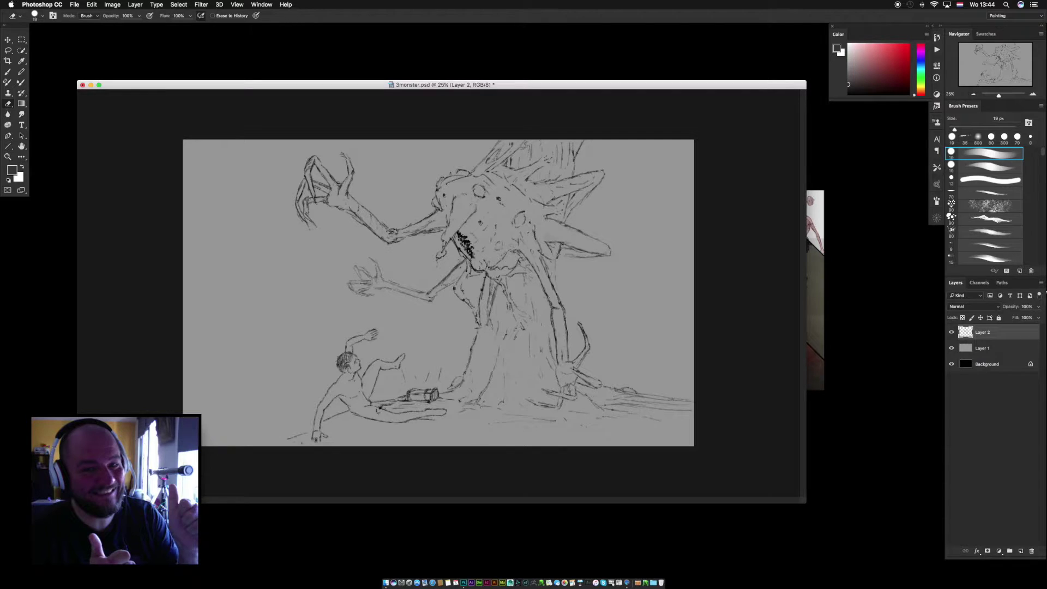
pyautogui.press('b')
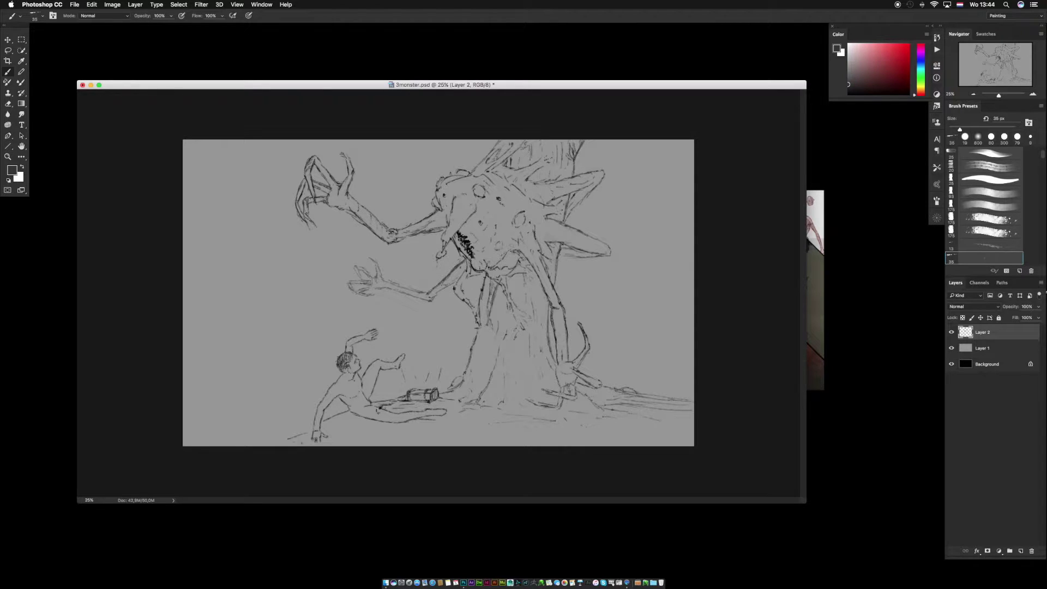
pyautogui.click(952, 348)
pyautogui.click(952, 348)
pyautogui.click(999, 350)
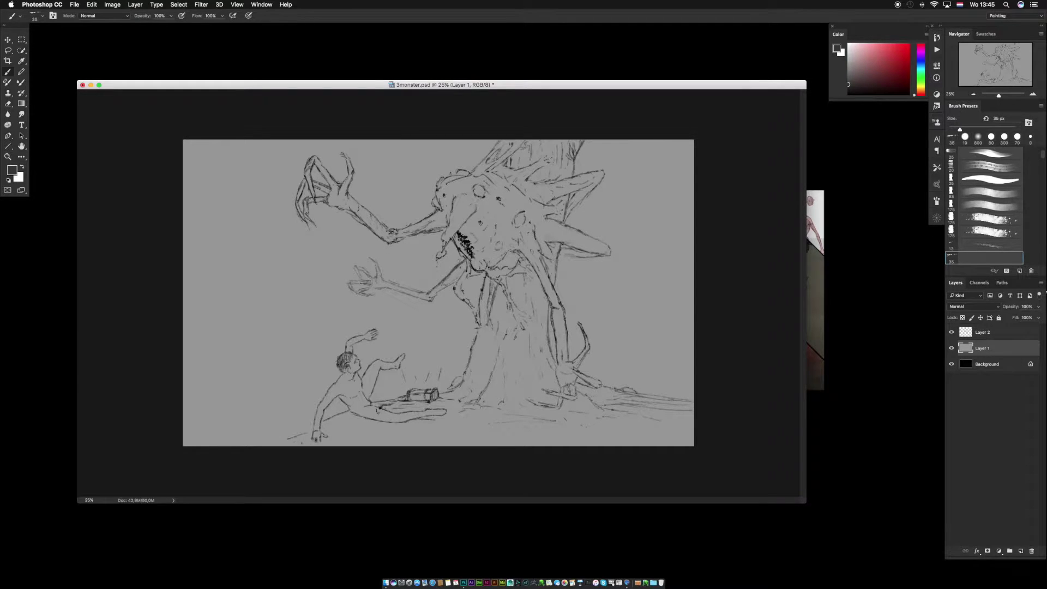
pyautogui.click(8, 50)
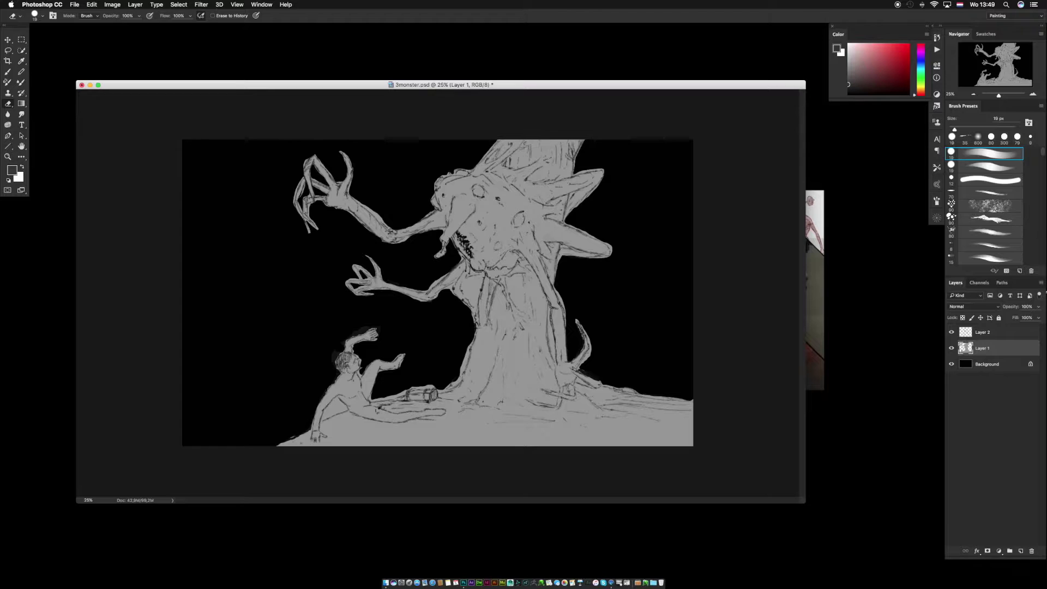
# Erase leftover grey from Layer 1 along the trunk, between the arms and roots, around the spikes and under the figure's arm.
pyautogui.moveTo(468, 345); pyautogui.dragTo(460, 382)
pyautogui.moveTo(321, 420)
pyautogui.mouseDown()
pyautogui.moveTo(343, 410)
pyautogui.moveTo(325, 417)
pyautogui.mouseUp()
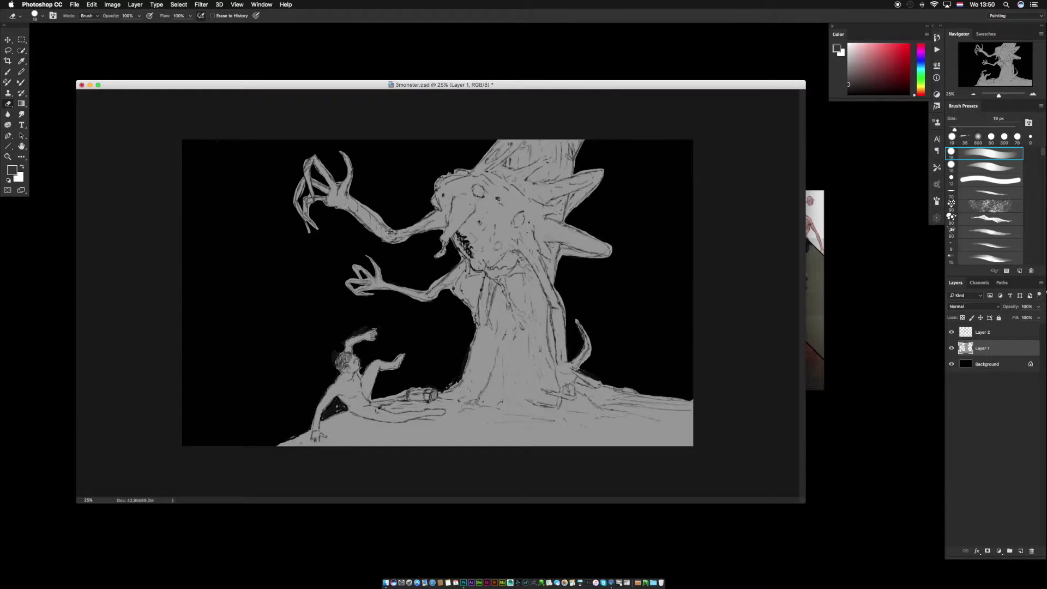
pyautogui.moveTo(372, 400); pyautogui.dragTo(398, 395)
pyautogui.moveTo(584, 365); pyautogui.dragTo(589, 337)
pyautogui.moveTo(360, 202); pyautogui.dragTo(388, 225)
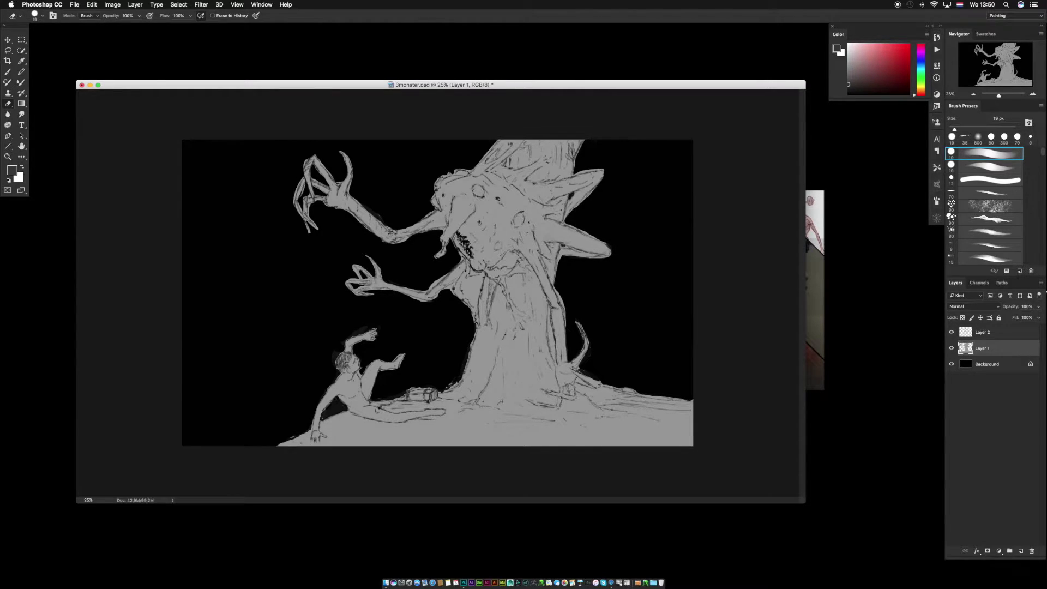
pyautogui.moveTo(448, 273); pyautogui.dragTo(430, 290)
pyautogui.moveTo(549, 307); pyautogui.dragTo(554, 360)
pyautogui.moveTo(551, 320); pyautogui.dragTo(555, 362)
pyautogui.moveTo(446, 388); pyautogui.dragTo(457, 382)
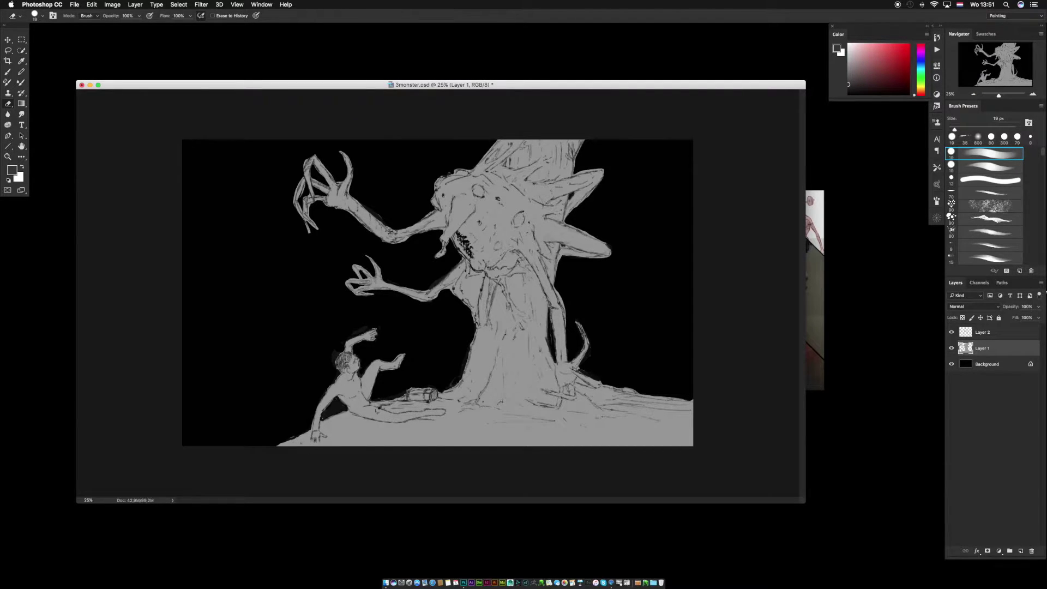
pyautogui.moveTo(557, 289); pyautogui.dragTo(562, 317)
pyautogui.moveTo(567, 225); pyautogui.dragTo(594, 237)
pyautogui.moveTo(480, 275)
pyautogui.mouseDown()
pyautogui.moveTo(475, 303)
pyautogui.moveTo(464, 287)
pyautogui.moveTo(479, 295)
pyautogui.moveTo(469, 289)
pyautogui.moveTo(473, 303)
pyautogui.mouseUp()
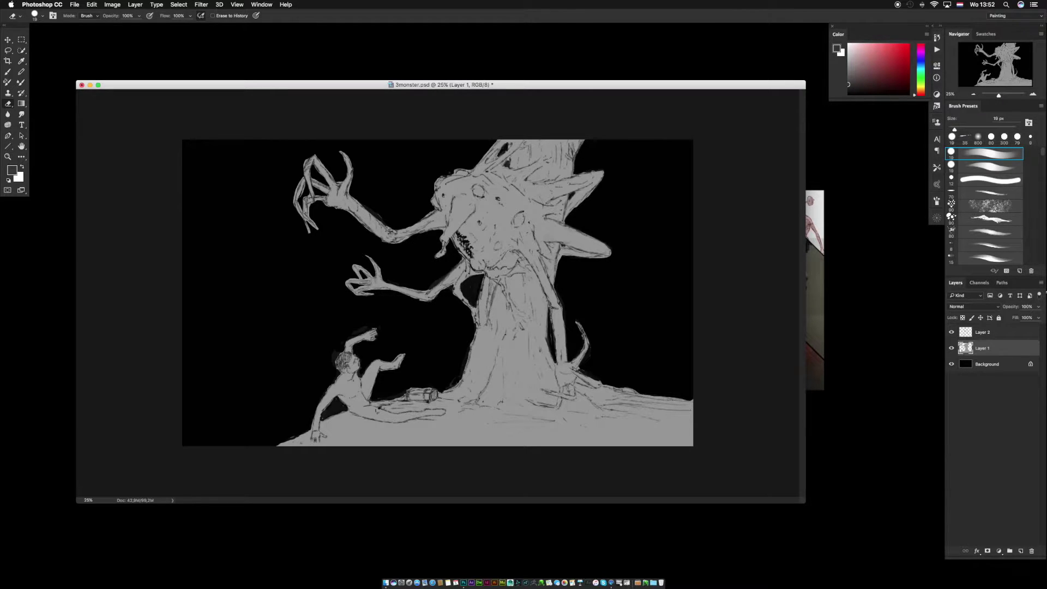
# Darken the grey silhouette on Layer 1 with a Curves adjustment.
pyautogui.press('super+m')
pyautogui.moveTo(670, 407); pyautogui.dragTo(671, 427)
pyautogui.click(822, 338)
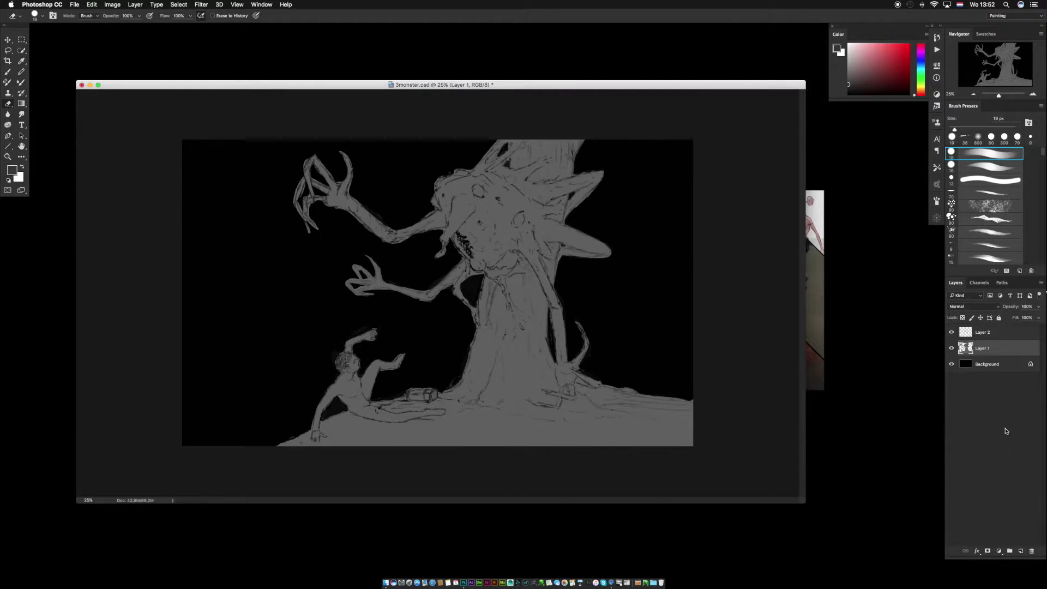
# Duplicate Layer 1 as a hidden copy beneath it and add a layer mask to Layer 1.
pyautogui.press('super+j')
pyautogui.press('super+e')
pyautogui.moveTo(999, 352); pyautogui.dragTo(1000, 359)
pyautogui.click(952, 363)
pyautogui.click(997, 349)
pyautogui.click(987, 551)
# Darken Layer 1's image with a Curves adjustment that maps input 142 to output 96.
pyautogui.press('super+m')
pyautogui.click(822, 354)
pyautogui.click(965, 348)
pyautogui.press('super+m')
pyautogui.moveTo(668, 409); pyautogui.dragTo(670, 424)
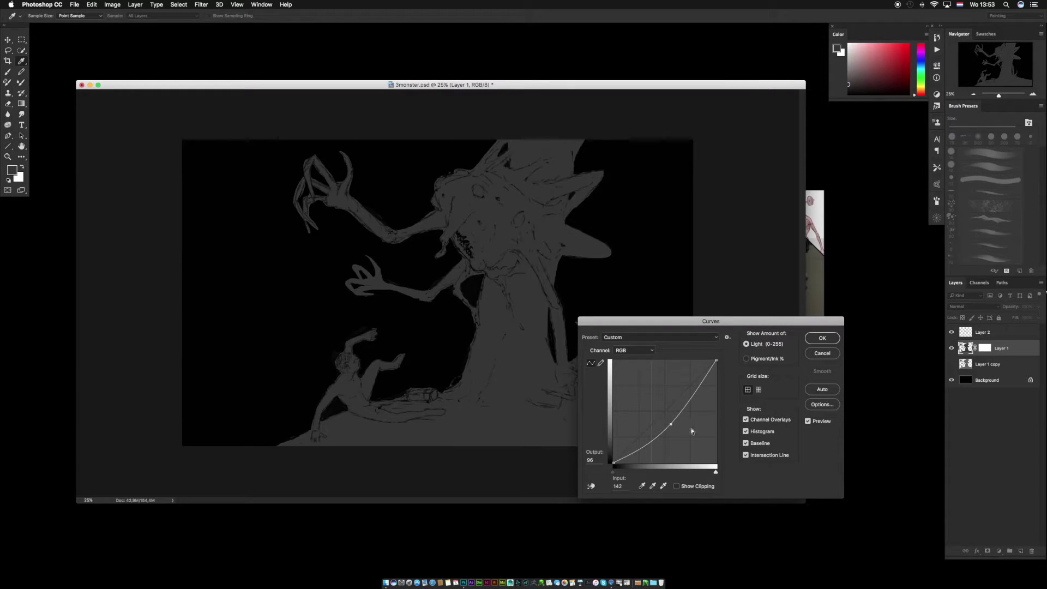
pyautogui.click(823, 339)
# Show Layer 1 copy and reveal it by painting soft black on Layer 1's mask over the figure, trunk and monster's head.
pyautogui.press('b')
pyautogui.click(984, 348)
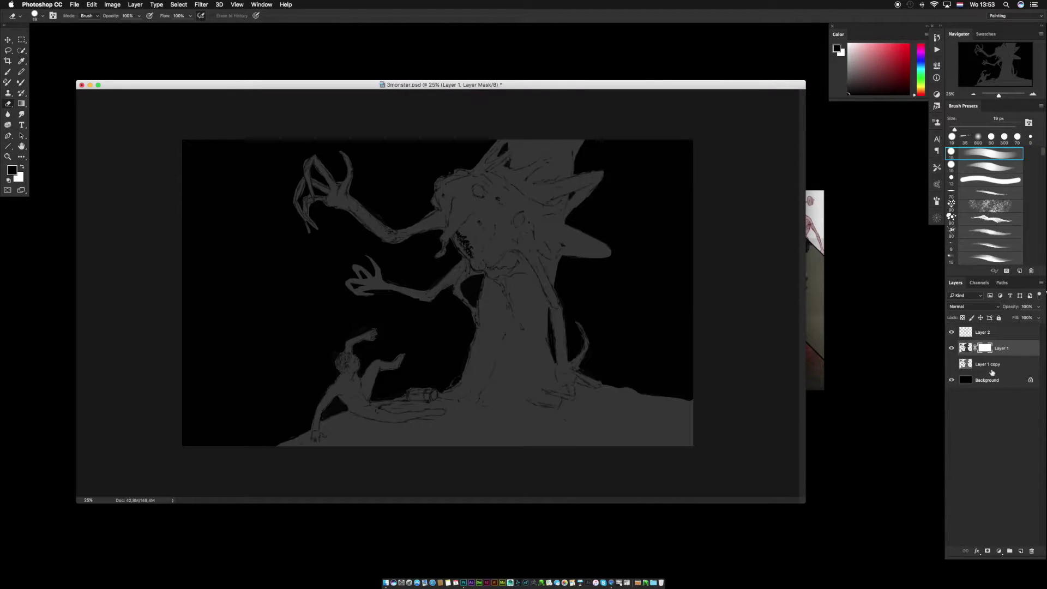
pyautogui.press(']')
pyautogui.rightClick(441, 272)
pyautogui.doubleClick(522, 422)
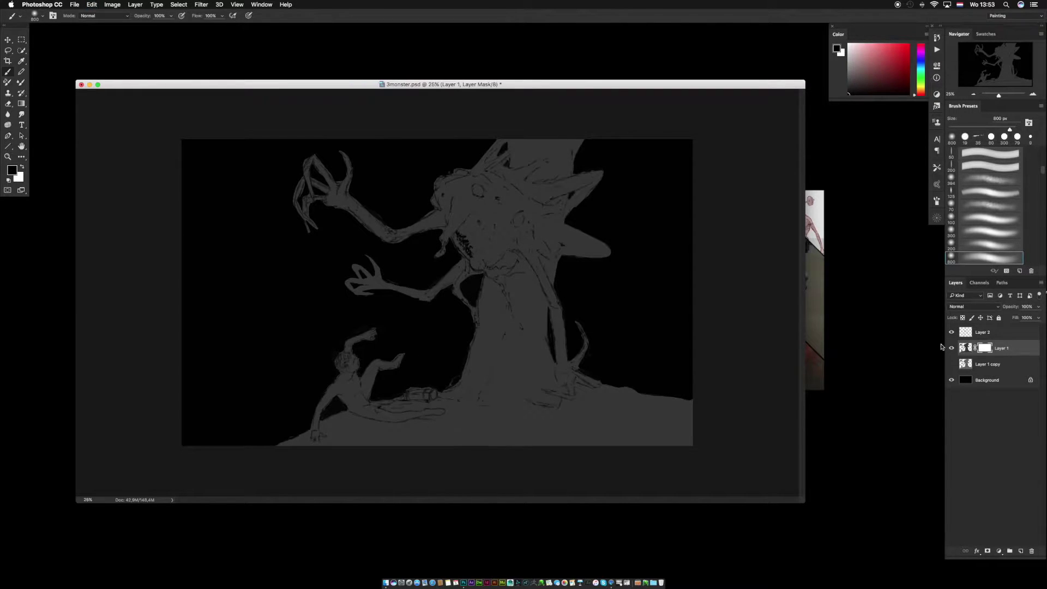
pyautogui.click(952, 364)
pyautogui.moveTo(480, 355)
pyautogui.mouseDown()
pyautogui.moveTo(437, 385)
pyautogui.moveTo(397, 369)
pyautogui.moveTo(382, 376)
pyautogui.mouseUp()
pyautogui.moveTo(472, 310)
pyautogui.mouseDown()
pyautogui.moveTo(469, 243)
pyautogui.moveTo(479, 261)
pyautogui.moveTo(459, 229)
pyautogui.mouseUp()
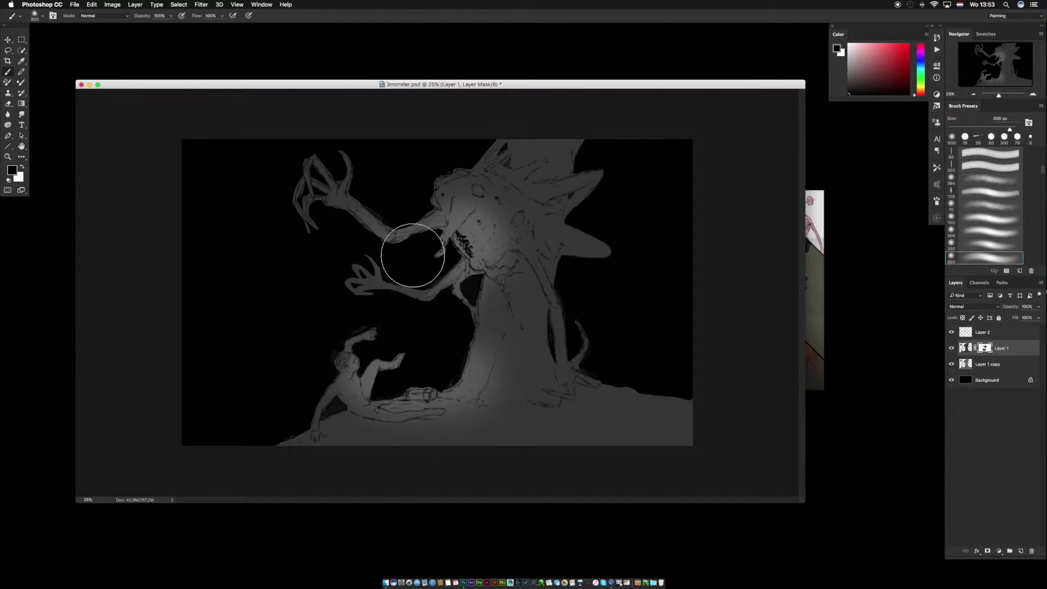
pyautogui.moveTo(506, 379); pyautogui.dragTo(494, 314)
pyautogui.moveTo(485, 256); pyautogui.dragTo(465, 217)
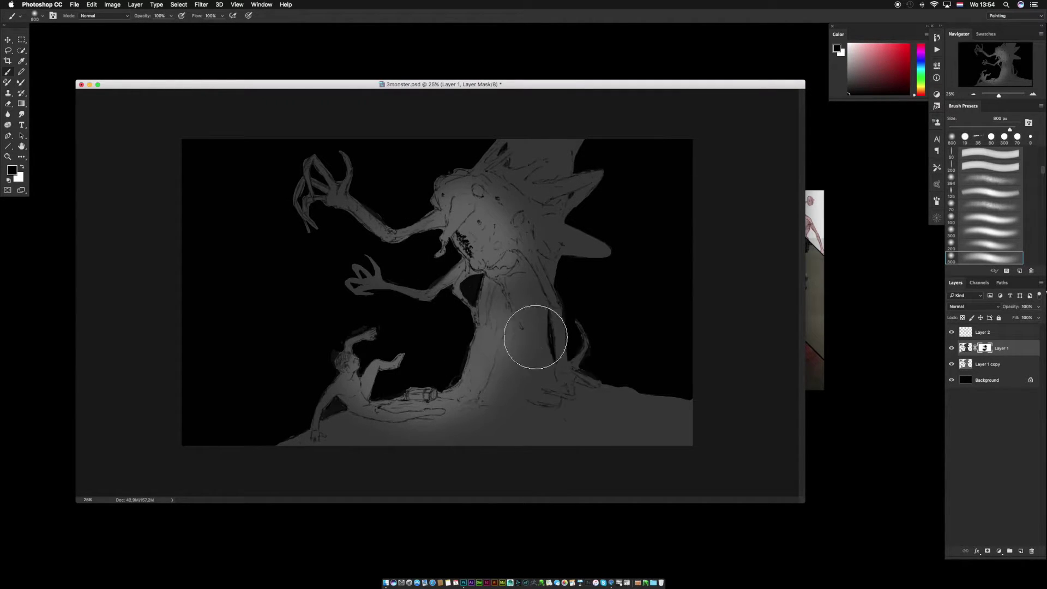
# Paint black on the mask with a smaller soft brush to lighten the monster's long arm hanging beside the trunk.
pyautogui.press('[')
pyautogui.press('[')
pyautogui.press('[')
pyautogui.press('[')
pyautogui.press('[')
pyautogui.press('[')
pyautogui.press('[')
pyautogui.press('[')
pyautogui.press('[')
pyautogui.moveTo(554, 323)
pyautogui.mouseDown()
pyautogui.moveTo(561, 378)
pyautogui.moveTo(561, 353)
pyautogui.moveTo(581, 359)
pyautogui.moveTo(583, 387)
pyautogui.moveTo(597, 387)
pyautogui.moveTo(547, 408)
pyautogui.moveTo(571, 422)
pyautogui.mouseUp()
# Soften the light around the trunk base on Layer 1's mask with a 1700 px brush, switching between white and black.
pyautogui.press('x')
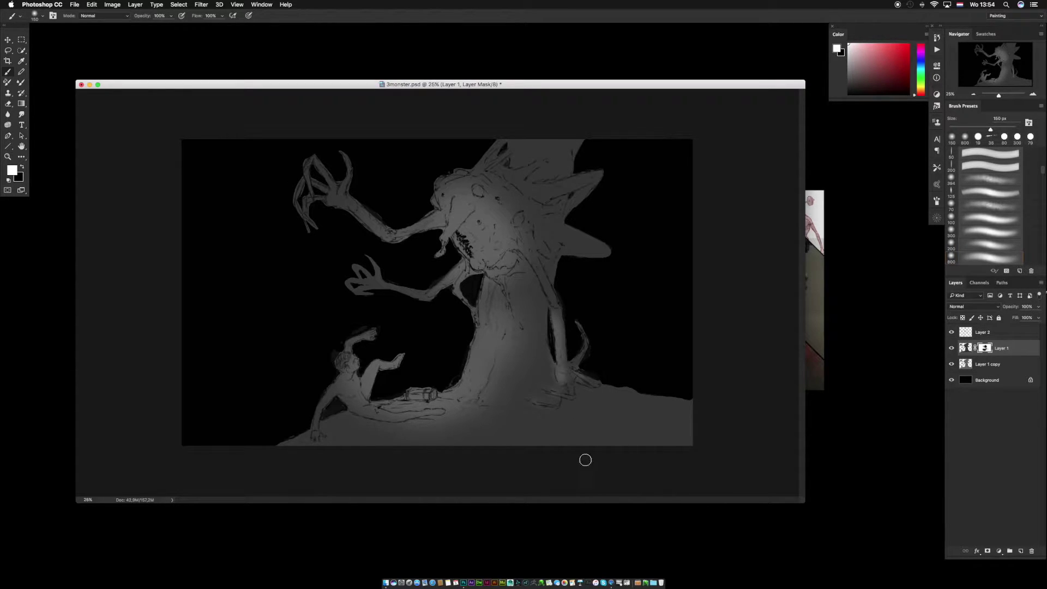
pyautogui.press(']')
pyautogui.press(']')
pyautogui.press(']')
pyautogui.press(']')
pyautogui.press(']')
pyautogui.press(']')
pyautogui.press(']')
pyautogui.press(']')
pyautogui.press(']')
pyautogui.press(']')
pyautogui.press(']')
pyautogui.press(']')
pyautogui.press(']')
pyautogui.press(']')
pyautogui.press(']')
pyautogui.press(']')
pyautogui.press(']')
pyautogui.press(']')
pyautogui.click(456, 365)
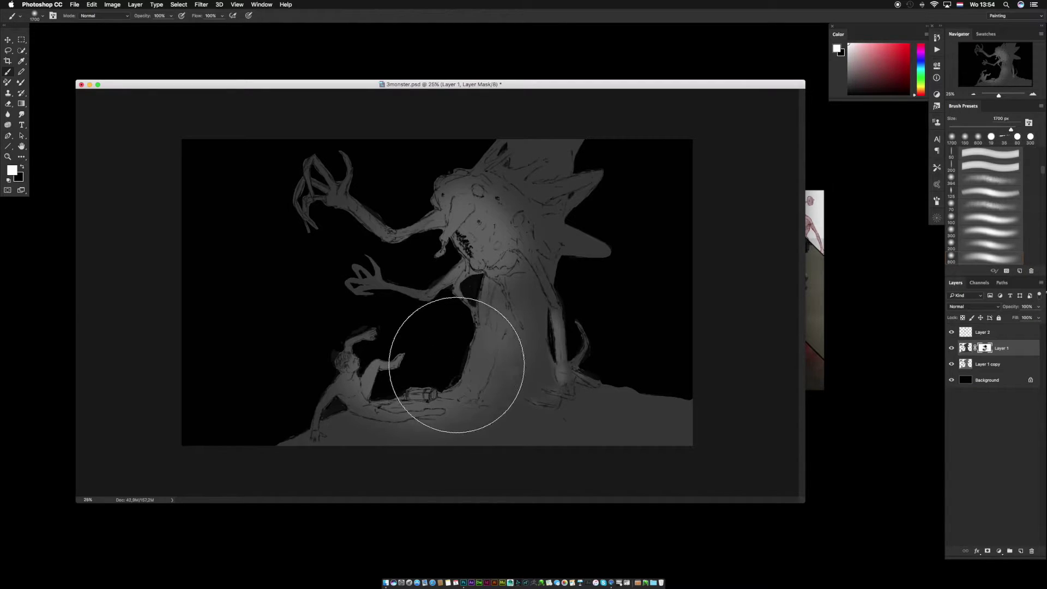
pyautogui.press('x')
# Brighten Layer 1 copy slightly with a Curves adjustment.
pyautogui.click(987, 364)
pyautogui.hotkey('ctrl', 'm')
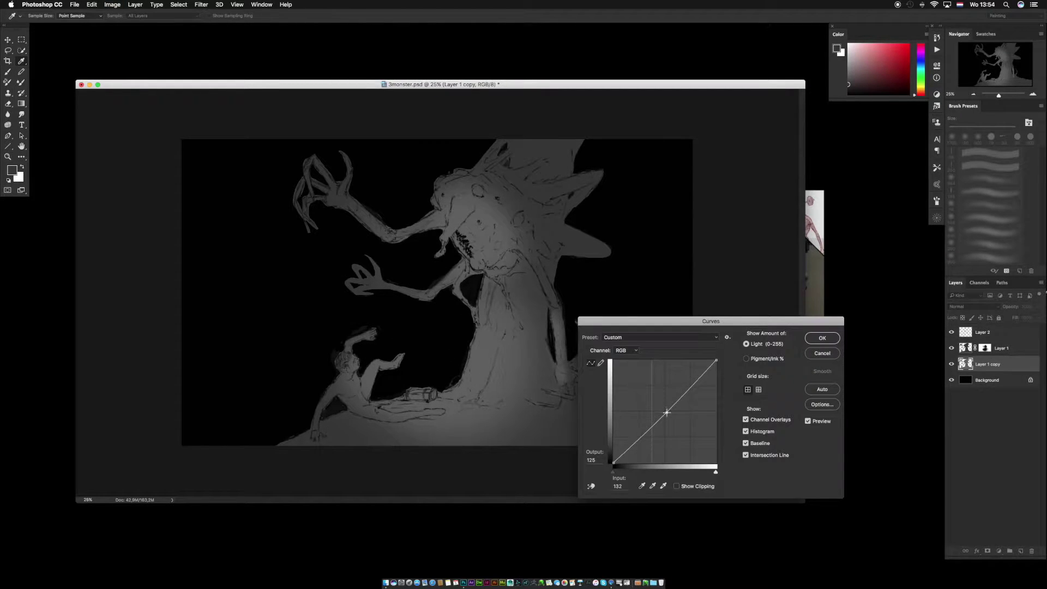
pyautogui.moveTo(663, 406); pyautogui.dragTo(660, 401)
pyautogui.click(823, 338)
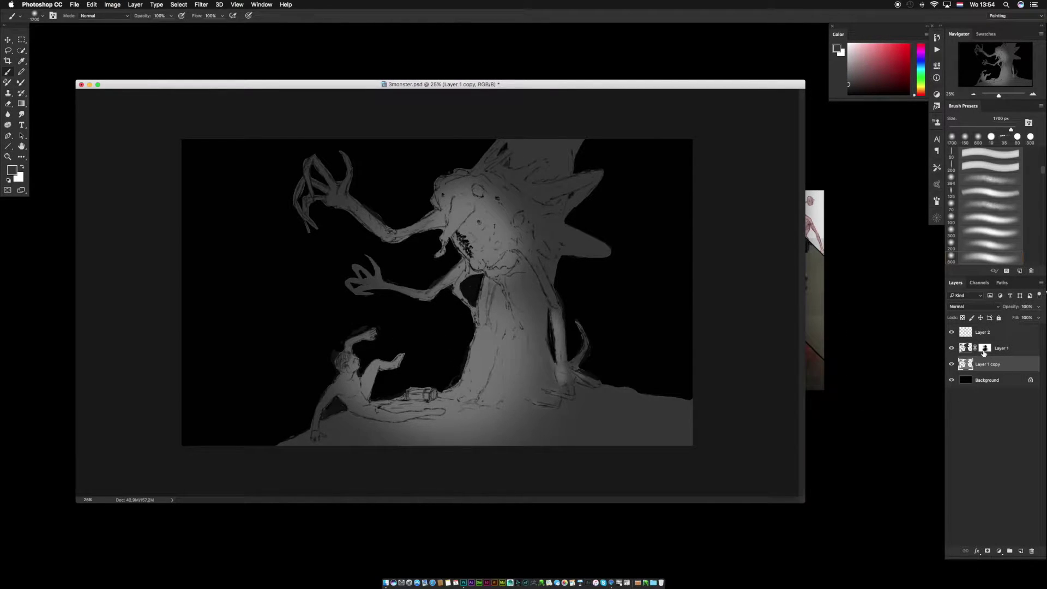
# Try a Curves-darkened duplicate of Layer 1 copy moved up the layer stack, and discard the duplicate.
pyautogui.click(984, 348)
pyautogui.click(993, 368)
pyautogui.hotkey('ctrl', 'j')
pyautogui.hotkey('ctrl', 'm')
pyautogui.moveTo(670, 407); pyautogui.dragTo(685, 431)
pyautogui.moveTo(716, 360); pyautogui.dragTo(717, 427)
pyautogui.click(822, 338)
pyautogui.moveTo(984, 348); pyautogui.dragTo(982, 326)
pyautogui.press('super+m')
pyautogui.moveTo(665, 409); pyautogui.dragTo(673, 417)
pyautogui.click(822, 338)
pyautogui.click(1017, 365)
pyautogui.moveTo(1014, 333); pyautogui.dragTo(1031, 550)
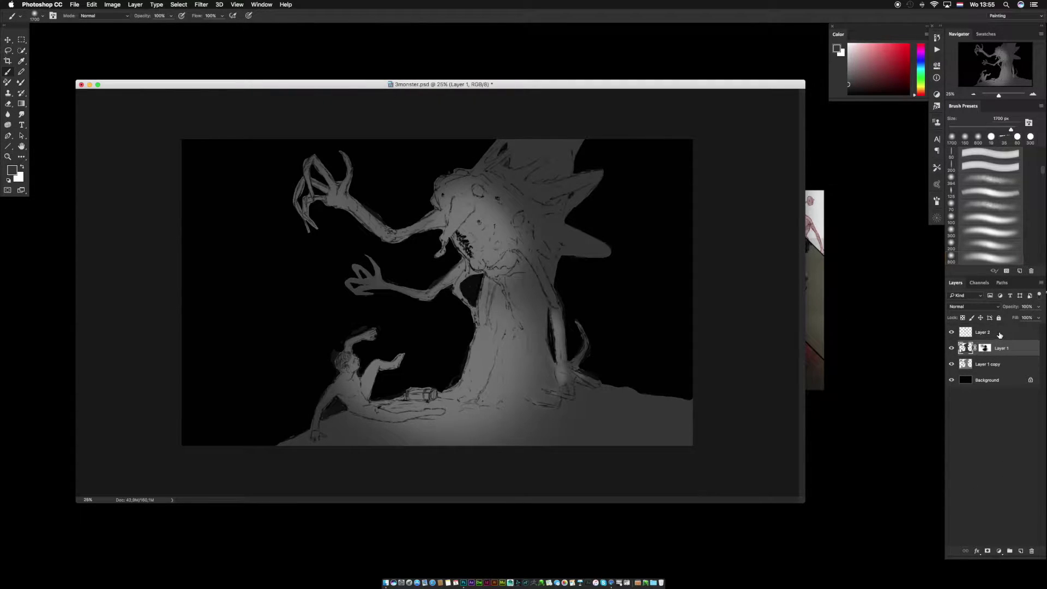
# Compare the image with Layer 1 hidden and shown, and darken Layer 1 further with Curves.
pyautogui.click(951, 348)
pyautogui.click(952, 348)
pyautogui.click(952, 348)
pyautogui.click(951, 348)
pyautogui.press('super+m')
pyautogui.moveTo(665, 412); pyautogui.dragTo(666, 417)
pyautogui.moveTo(716, 359); pyautogui.dragTo(716, 360)
pyautogui.click(817, 341)
# Add a new layer above Layer 2, fill it with a muted dark red and set its blend mode to Overlay.
pyautogui.click(1006, 332)
pyautogui.keyDown('alt'); pyautogui.click(1007, 339); pyautogui.keyUp('alt')
pyautogui.keyDown('alt'); pyautogui.click(1008, 339); pyautogui.keyUp('alt')
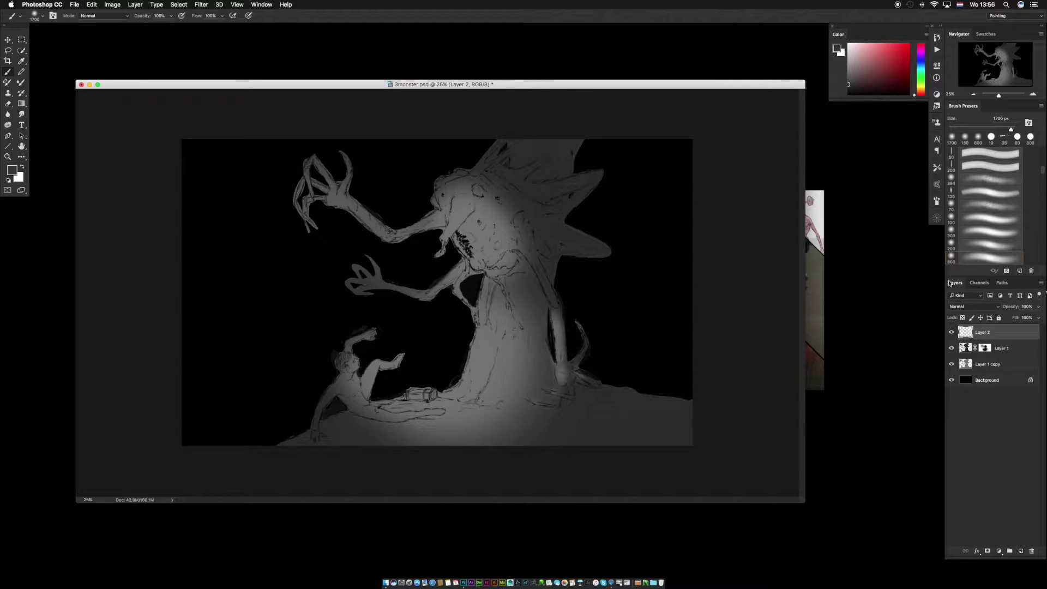
pyautogui.hotkey('ctrl', 'shift', 'n')
pyautogui.press('Return')
pyautogui.click(864, 75)
pyautogui.hotkey('alt', 'BackSpace')
pyautogui.click(997, 306)
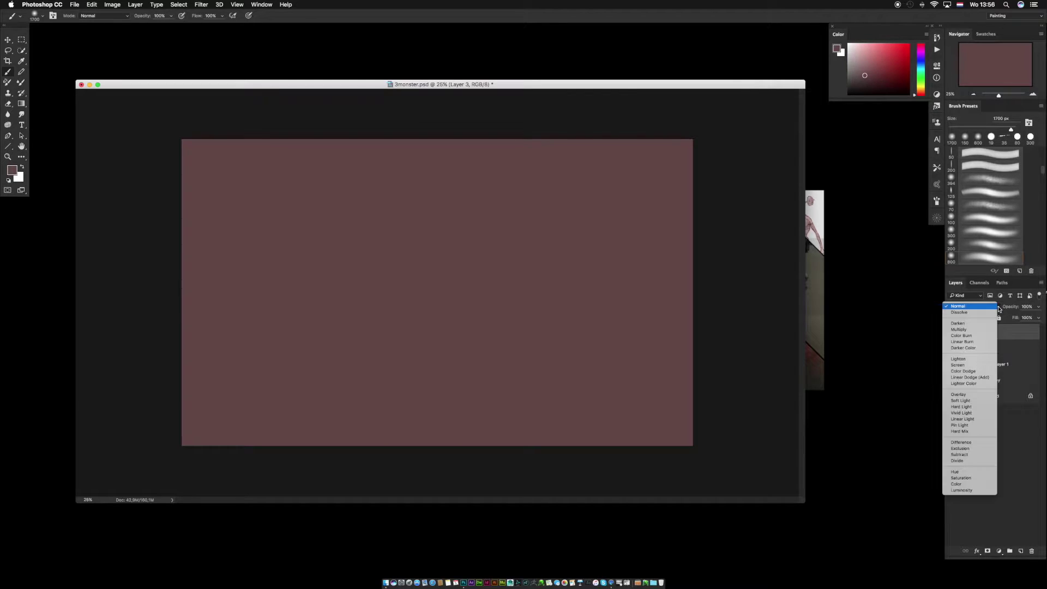
pyautogui.click(958, 395)
# Clip Layer 3, Layer 2 and Layer 1 to Layer 1 copy, and check the colour layer's effect.
pyautogui.press('super+]')
pyautogui.keyDown('alt'); pyautogui.click(1007, 355); pyautogui.keyUp('alt')
pyautogui.keyDown('alt'); pyautogui.click(1021, 369); pyautogui.keyUp('alt')
pyautogui.keyDown('alt'); pyautogui.click(1011, 339); pyautogui.keyUp('alt')
pyautogui.click(951, 332)
pyautogui.click(951, 332)
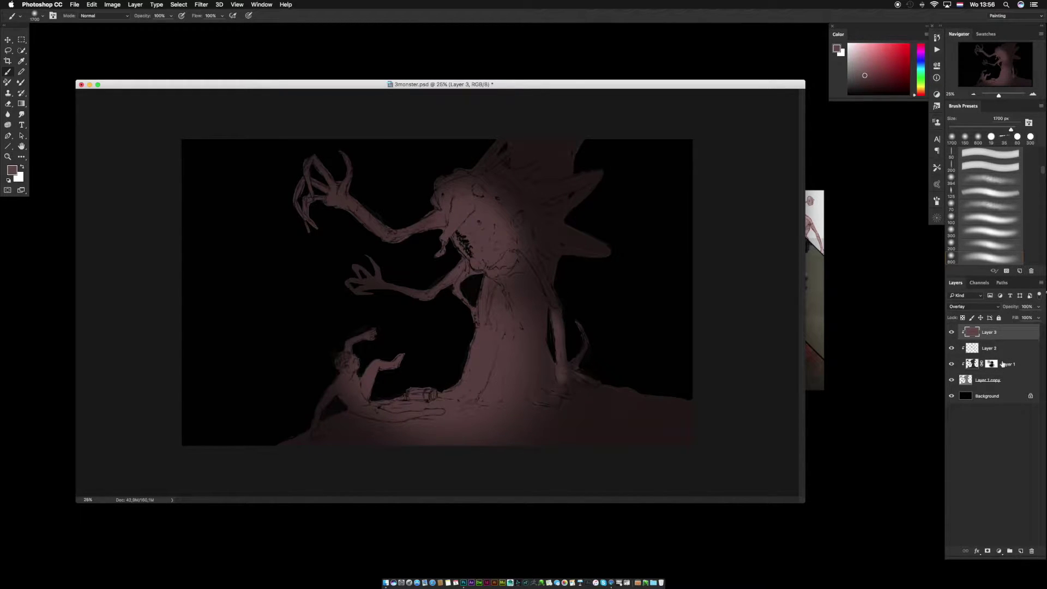
# Change the blend mode of the dark red fill layer to Soft Light.
pyautogui.press('super+m')
pyautogui.moveTo(663, 417); pyautogui.dragTo(663, 404)
pyautogui.click(822, 354)
pyautogui.click(1000, 309)
pyautogui.click(995, 315)
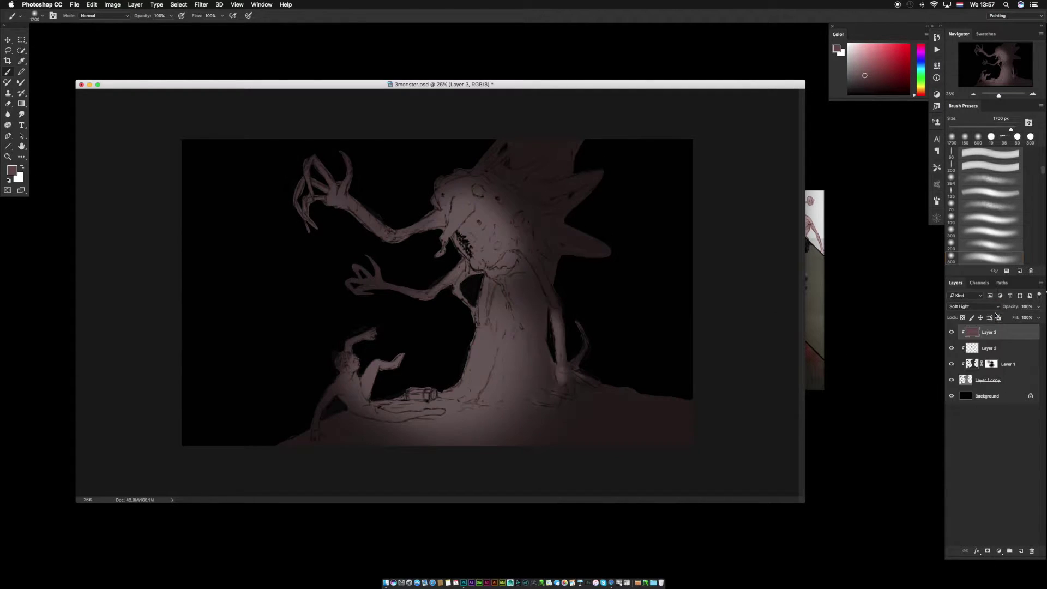
# Add a new layer at the top of the stack and choose a textured brush preset at a small size.
pyautogui.press('super+alt+shift+n')
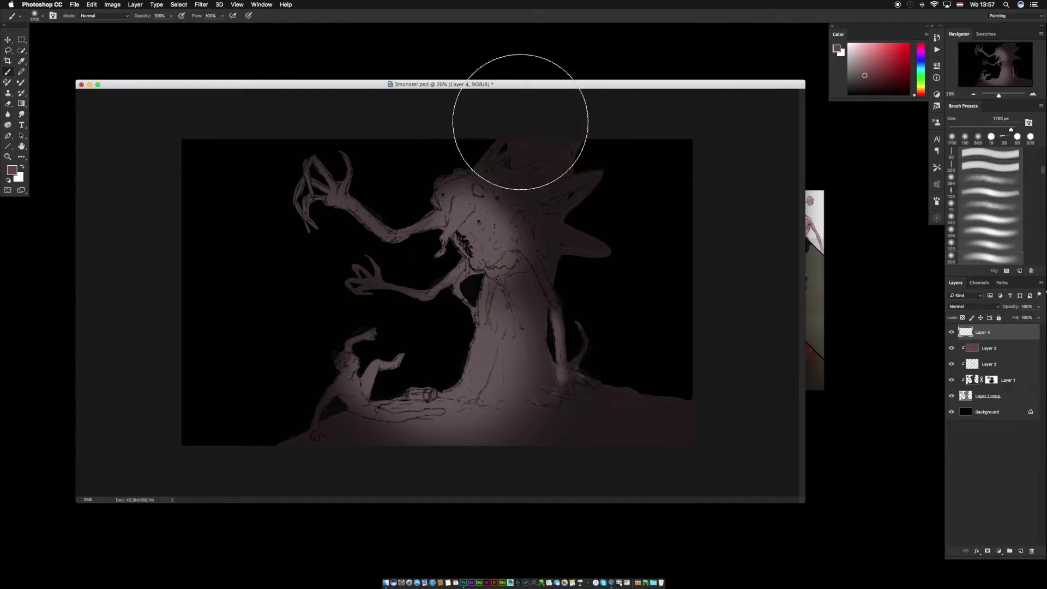
pyautogui.rightClick(487, 218)
pyautogui.click(558, 388)
pyautogui.click(552, 85)
pyautogui.press('[')
pyautogui.press('[')
pyautogui.press('[')
pyautogui.press('[')
pyautogui.press('[')
pyautogui.press('[')
pyautogui.press('[')
pyautogui.press('[')
pyautogui.press('[')
# Pick a muted red and paint reddish spots on the monster's forehead, cheek and side of the head on Layer 4.
pyautogui.moveTo(867, 75); pyautogui.dragTo(879, 64)
pyautogui.moveTo(481, 192); pyautogui.dragTo(474, 188)
pyautogui.keyDown('alt'); pyautogui.click(479, 197); pyautogui.keyUp('alt')
pyautogui.keyDown('alt'); pyautogui.click(479, 195); pyautogui.keyUp('alt')
pyautogui.click(518, 221)
pyautogui.click(501, 254)
pyautogui.click(868, 72)
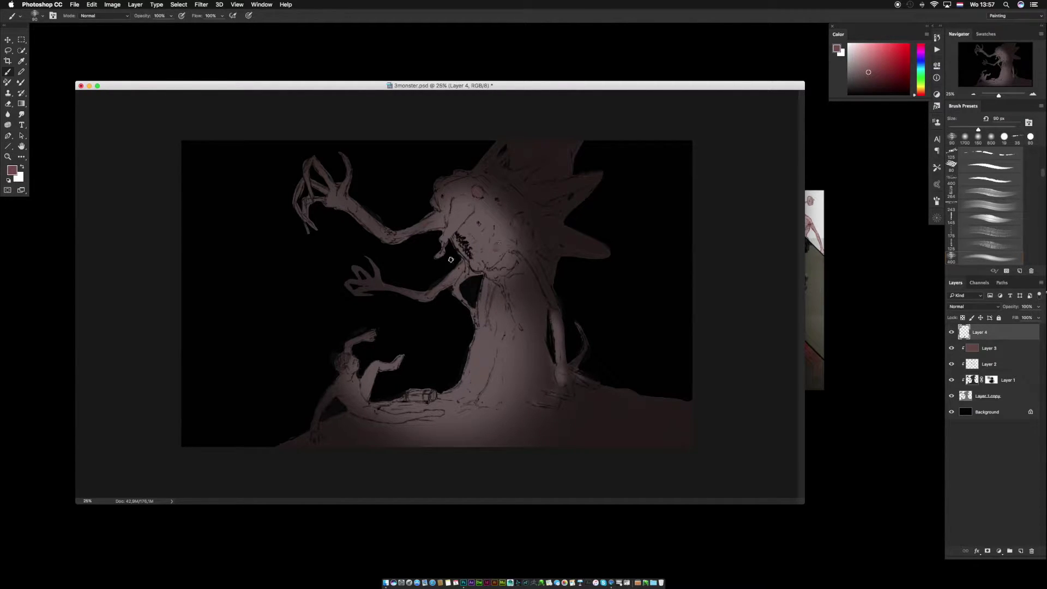
# Paint over the sketch lines on the monster's face and cheek with skin tones sampled from the surrounding areas.
pyautogui.keyDown('alt'); pyautogui.click(501, 220); pyautogui.keyUp('alt')
pyautogui.keyDown('alt'); pyautogui.click(505, 224); pyautogui.keyUp('alt')
pyautogui.keyDown('alt'); pyautogui.click(503, 220); pyautogui.keyUp('alt')
pyautogui.keyDown('alt'); pyautogui.click(484, 230); pyautogui.keyUp('alt')
pyautogui.click(856, 70)
pyautogui.keyDown('alt'); pyautogui.click(450, 222); pyautogui.keyUp('alt')
pyautogui.keyDown('alt'); pyautogui.click(480, 225); pyautogui.keyUp('alt')
pyautogui.keyDown('alt'); pyautogui.click(484, 182); pyautogui.keyUp('alt')
pyautogui.moveTo(479, 213); pyautogui.dragTo(478, 211)
pyautogui.keyDown('alt'); pyautogui.click(478, 207); pyautogui.keyUp('alt')
pyautogui.keyDown('alt'); pyautogui.click(479, 206); pyautogui.keyUp('alt')
# Shade the monster's forehead, brow and snout with sampled tones, covering the sketch lines.
pyautogui.keyDown('alt'); pyautogui.click(473, 180); pyautogui.keyUp('alt')
pyautogui.keyDown('alt'); pyautogui.click(440, 179); pyautogui.keyUp('alt')
pyautogui.keyDown('alt'); pyautogui.click(444, 185); pyautogui.keyUp('alt')
pyautogui.moveTo(446, 179)
pyautogui.mouseDown()
pyautogui.moveTo(438, 199)
pyautogui.moveTo(462, 185)
pyautogui.mouseUp()
pyautogui.keyDown('alt'); pyautogui.click(440, 187); pyautogui.keyUp('alt')
pyautogui.keyDown('alt'); pyautogui.click(468, 203); pyautogui.keyUp('alt')
pyautogui.keyDown('alt'); pyautogui.click(455, 214); pyautogui.keyUp('alt')
pyautogui.keyDown('alt'); pyautogui.click(441, 212); pyautogui.keyUp('alt')
# Paint the raised arm and clawed hand with sampled skin tones, cleaning the finger edges with black.
pyautogui.moveTo(440, 211); pyautogui.dragTo(389, 236)
pyautogui.moveTo(376, 223); pyautogui.dragTo(388, 232)
pyautogui.moveTo(350, 180)
pyautogui.mouseDown()
pyautogui.moveTo(308, 171)
pyautogui.moveTo(295, 204)
pyautogui.moveTo(302, 180)
pyautogui.moveTo(330, 190)
pyautogui.moveTo(317, 159)
pyautogui.moveTo(304, 180)
pyautogui.mouseUp()
pyautogui.keyDown('alt'); pyautogui.click(293, 205); pyautogui.keyUp('alt')
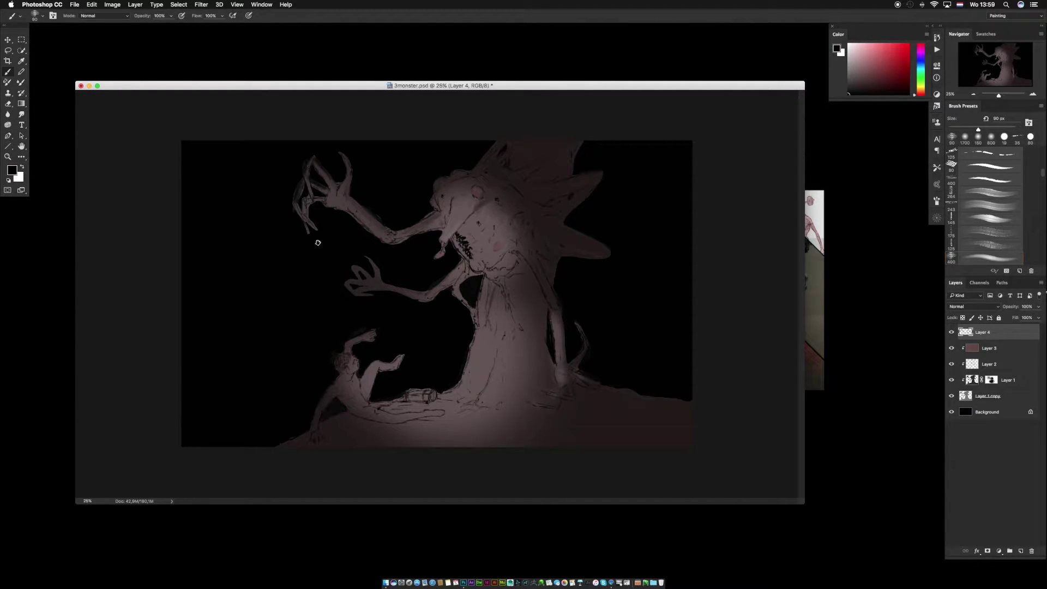
pyautogui.keyDown('alt'); pyautogui.click(296, 205); pyautogui.keyUp('alt')
pyautogui.moveTo(297, 206); pyautogui.dragTo(306, 216)
pyautogui.keyDown('alt'); pyautogui.click(309, 169); pyautogui.keyUp('alt')
# Clip Layer 4 to the layer below and paint the monster's tongue tip and cheek spot in saturated red.
pyautogui.keyDown('alt'); pyautogui.click(1001, 347); pyautogui.keyUp('alt')
pyautogui.keyDown('alt'); pyautogui.click(481, 189); pyautogui.keyUp('alt')
pyautogui.keyDown('alt'); pyautogui.click(448, 234); pyautogui.keyUp('alt')
pyautogui.keyDown('alt'); pyautogui.click(444, 238); pyautogui.keyUp('alt')
pyautogui.keyDown('alt'); pyautogui.click(453, 214); pyautogui.keyUp('alt')
pyautogui.keyDown('alt'); pyautogui.click(460, 210); pyautogui.keyUp('alt')
pyautogui.moveTo(888, 66); pyautogui.dragTo(892, 50)
pyautogui.click(494, 250)
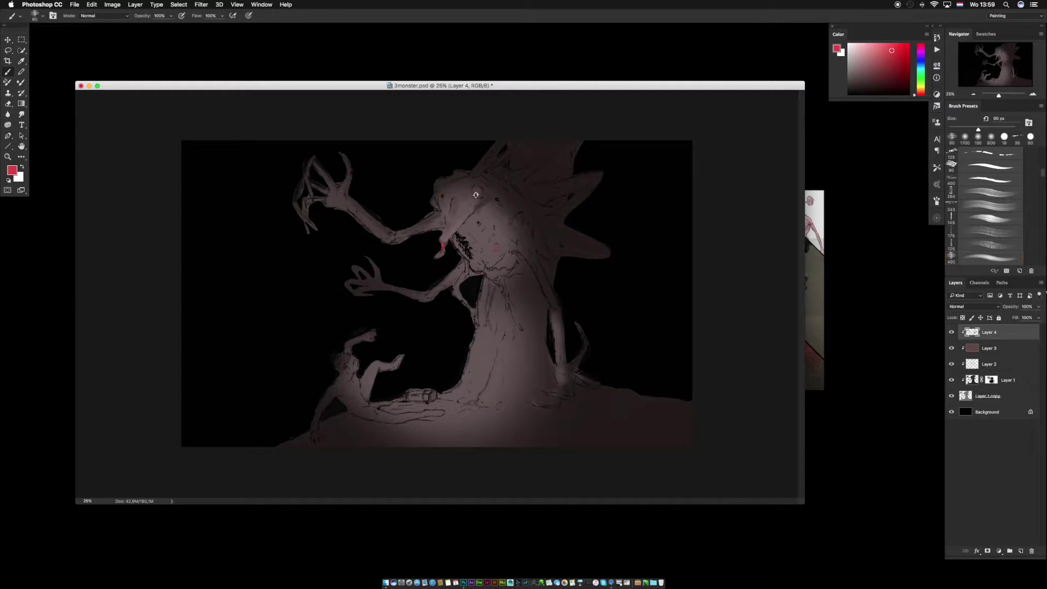
# Paint reddish tones inside the monster's toothed mouth and blend the face around it with sampled colours.
pyautogui.keyDown('alt'); pyautogui.click(468, 251); pyautogui.keyUp('alt')
pyautogui.moveTo(464, 241); pyautogui.dragTo(470, 255)
pyautogui.keyDown('alt'); pyautogui.click(467, 227); pyautogui.keyUp('alt')
pyautogui.keyDown('alt'); pyautogui.click(450, 195); pyautogui.keyUp('alt')
pyautogui.keyDown('alt'); pyautogui.click(432, 223); pyautogui.keyUp('alt')
pyautogui.keyDown('alt'); pyautogui.click(457, 219); pyautogui.keyUp('alt')
# Fade the lower hand into shadow with a large soft round brush in black, then reduce the brush to 700 px.
pyautogui.keyDown('alt'); pyautogui.click(392, 307); pyautogui.keyUp('alt')
pyautogui.rightClick(393, 307)
pyautogui.doubleClick(484, 431)
pyautogui.moveTo(359, 294); pyautogui.dragTo(346, 266)
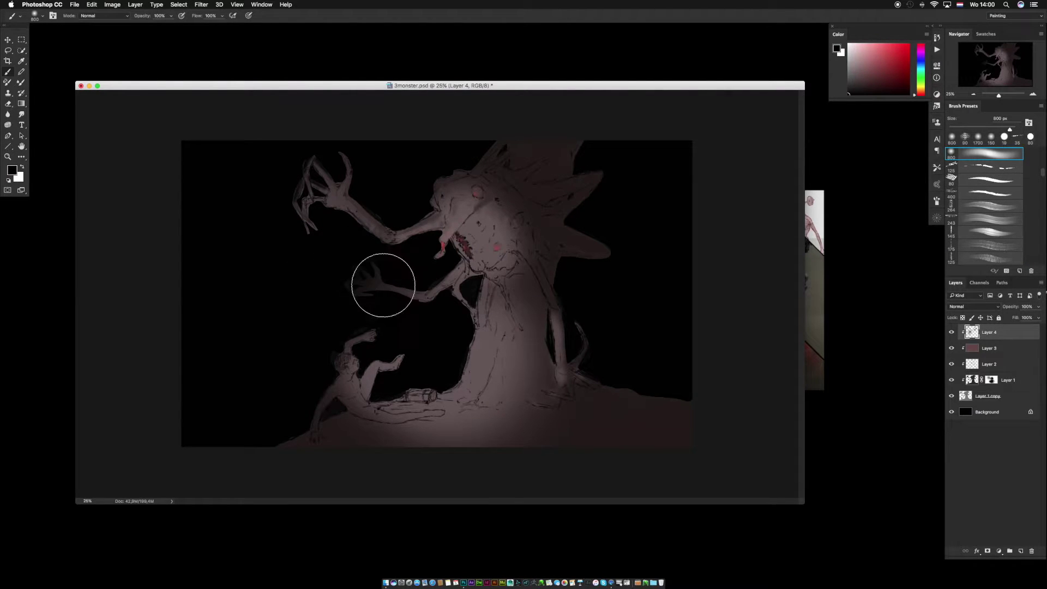
pyautogui.press('x')
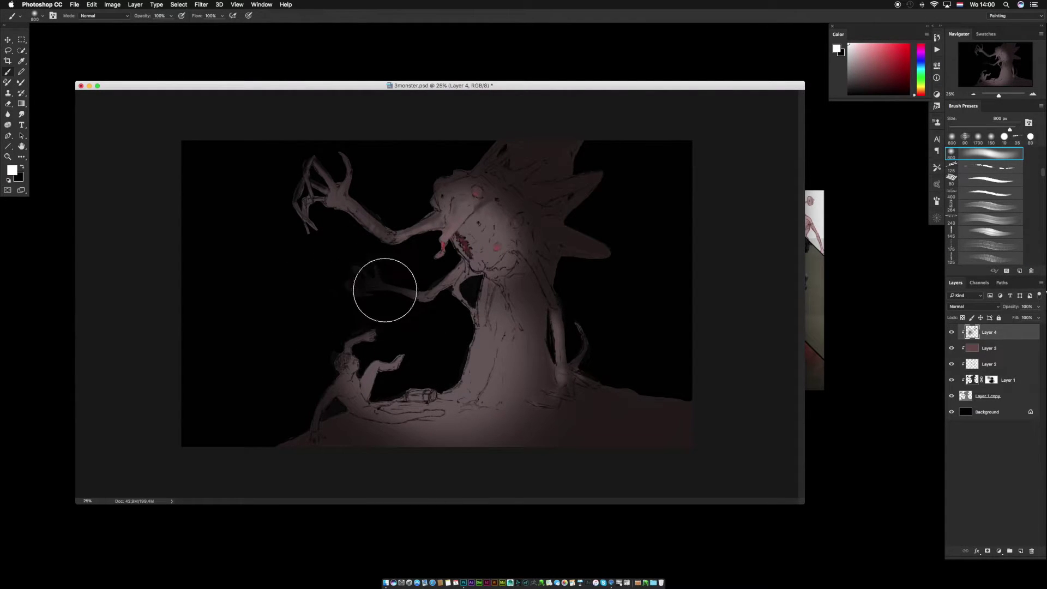
pyautogui.press('[')
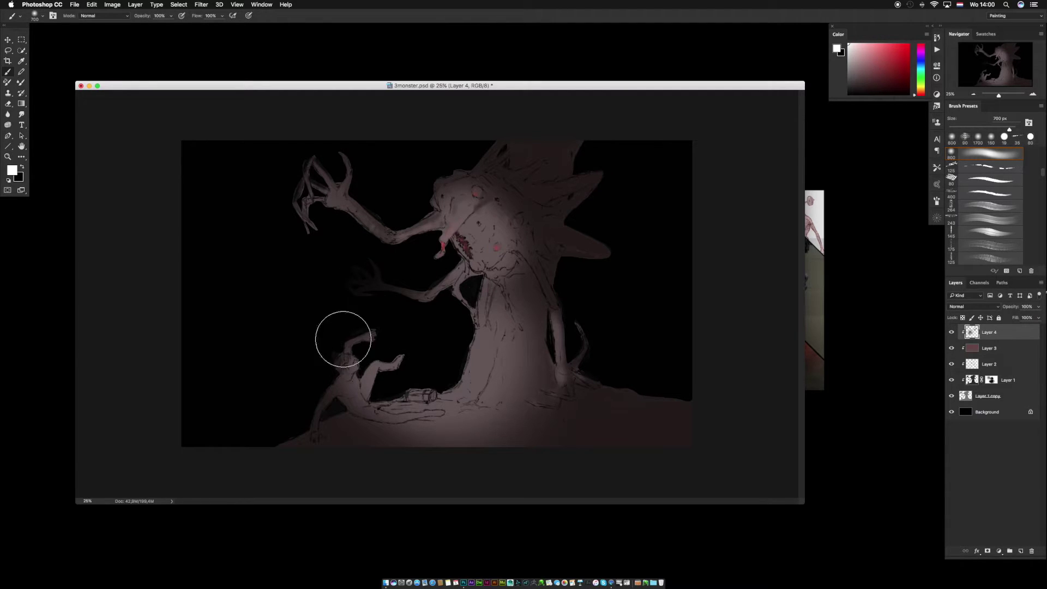
pyautogui.press('l')
pyautogui.moveTo(394, 315); pyautogui.dragTo(408, 300)
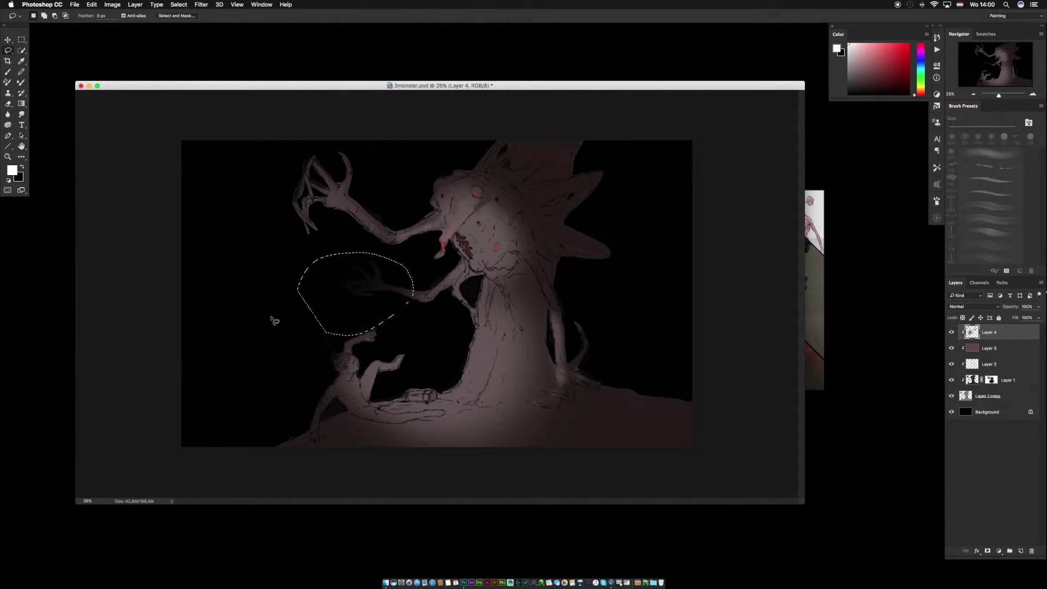
pyautogui.hotkey('ctrl', 'd')
# Darken the lower hand's fingers further with the 700 px soft brush in black.
pyautogui.press('b')
pyautogui.press('x')
pyautogui.moveTo(336, 293); pyautogui.dragTo(355, 269)
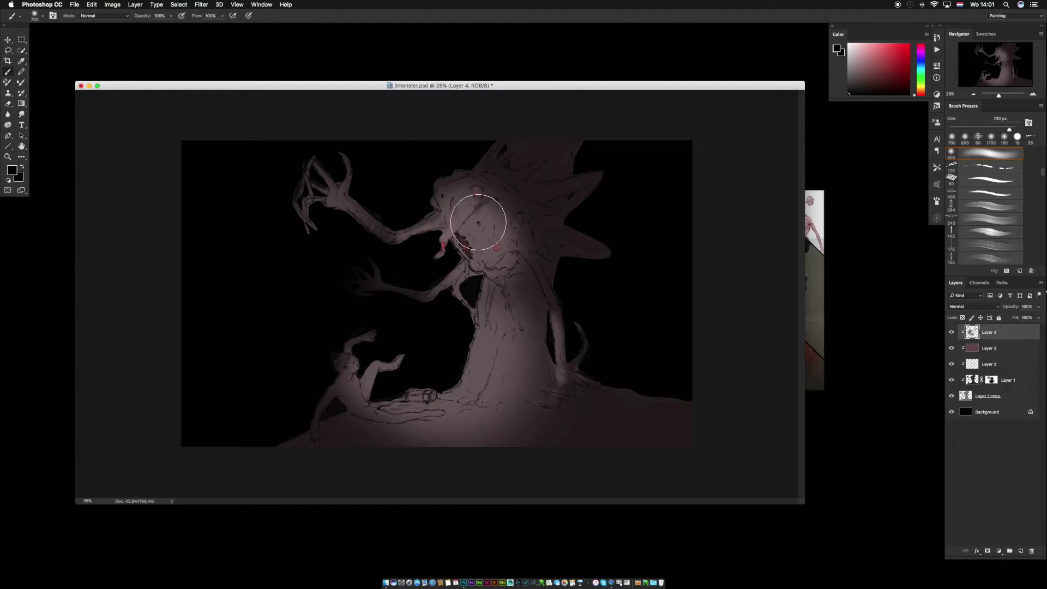
# Choose a textured brush preset and paint the lantern on the ground with a glowing near-white light.
pyautogui.rightClick(430, 399)
pyautogui.doubleClick(465, 343)
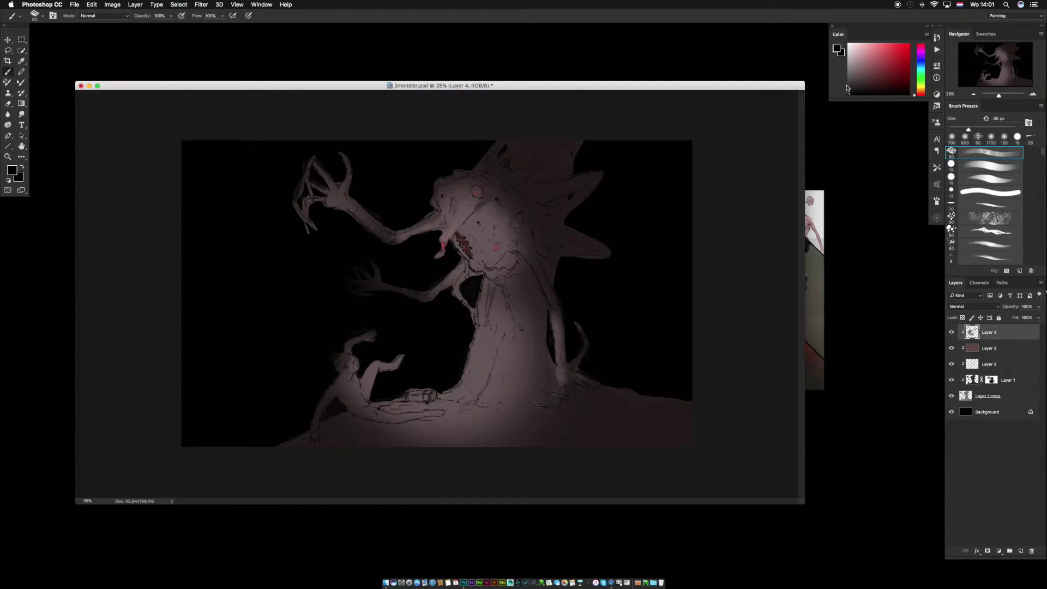
pyautogui.keyDown('alt'); pyautogui.click(418, 394); pyautogui.keyUp('alt')
pyautogui.click(858, 56)
pyautogui.moveTo(410, 397); pyautogui.dragTo(423, 392)
pyautogui.keyDown('alt'); pyautogui.click(414, 397); pyautogui.keyUp('alt')
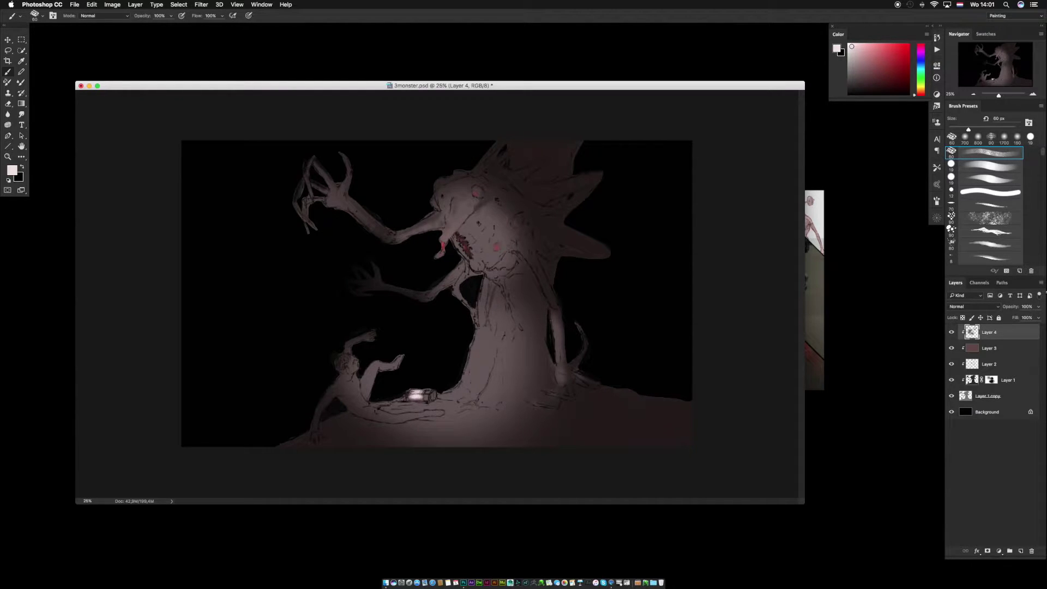
pyautogui.keyDown('alt'); pyautogui.click(417, 392); pyautogui.keyUp('alt')
pyautogui.moveTo(413, 395); pyautogui.dragTo(417, 401)
pyautogui.keyDown('alt'); pyautogui.click(418, 397); pyautogui.keyUp('alt')
# Add lighter highlights to the monster's face and the start of the upper arm using a brighter skin tone.
pyautogui.keyDown('alt'); pyautogui.click(479, 182); pyautogui.keyUp('alt')
pyautogui.keyDown('alt'); pyautogui.click(495, 285); pyautogui.keyUp('alt')
pyautogui.keyDown('alt'); pyautogui.click(459, 227); pyautogui.keyUp('alt')
pyautogui.keyDown('alt'); pyautogui.click(459, 208); pyautogui.keyUp('alt')
pyautogui.keyDown('alt'); pyautogui.click(464, 207); pyautogui.keyUp('alt')
pyautogui.click(853, 59)
pyautogui.moveTo(449, 236)
pyautogui.mouseDown()
pyautogui.moveTo(465, 219)
pyautogui.moveTo(476, 243)
pyautogui.moveTo(488, 222)
pyautogui.moveTo(477, 266)
pyautogui.moveTo(419, 228)
pyautogui.mouseUp()
# Paint light tones along the lower arm and blend them with sampled colours.
pyautogui.moveTo(406, 292); pyautogui.dragTo(413, 295)
pyautogui.keyDown('alt'); pyautogui.click(398, 289); pyautogui.keyUp('alt')
pyautogui.keyDown('alt'); pyautogui.click(390, 290); pyautogui.keyUp('alt')
pyautogui.keyDown('alt'); pyautogui.click(386, 288); pyautogui.keyUp('alt')
pyautogui.click(414, 295)
pyautogui.keyDown('alt'); pyautogui.click(414, 294); pyautogui.keyUp('alt')
pyautogui.keyDown('alt'); pyautogui.click(429, 295); pyautogui.keyUp('alt')
pyautogui.keyDown('alt'); pyautogui.click(419, 296); pyautogui.keyUp('alt')
# Blend light and shadow along the upper arm and paint a highlight on the monster's brow.
pyautogui.keyDown('alt'); pyautogui.click(486, 225); pyautogui.keyUp('alt')
pyautogui.keyDown('alt'); pyautogui.click(459, 214); pyautogui.keyUp('alt')
pyautogui.keyDown('alt'); pyautogui.click(419, 231); pyautogui.keyUp('alt')
pyautogui.keyDown('alt'); pyautogui.click(399, 239); pyautogui.keyUp('alt')
pyautogui.keyDown('alt'); pyautogui.click(434, 221); pyautogui.keyUp('alt')
pyautogui.keyDown('alt'); pyautogui.click(448, 202); pyautogui.keyUp('alt')
pyautogui.moveTo(449, 200)
pyautogui.mouseDown()
pyautogui.moveTo(456, 194)
pyautogui.moveTo(463, 206)
pyautogui.mouseUp()
# Paint a red spot on the side of the monster's head and blend the skin around it.
pyautogui.keyDown('alt'); pyautogui.click(499, 247); pyautogui.keyUp('alt')
pyautogui.click(515, 221)
pyautogui.keyDown('alt'); pyautogui.click(520, 220); pyautogui.keyUp('alt')
pyautogui.keyDown('alt'); pyautogui.click(518, 224); pyautogui.keyUp('alt')
pyautogui.keyDown('alt'); pyautogui.click(515, 220); pyautogui.keyUp('alt')
pyautogui.keyDown('alt'); pyautogui.click(498, 227); pyautogui.keyUp('alt')
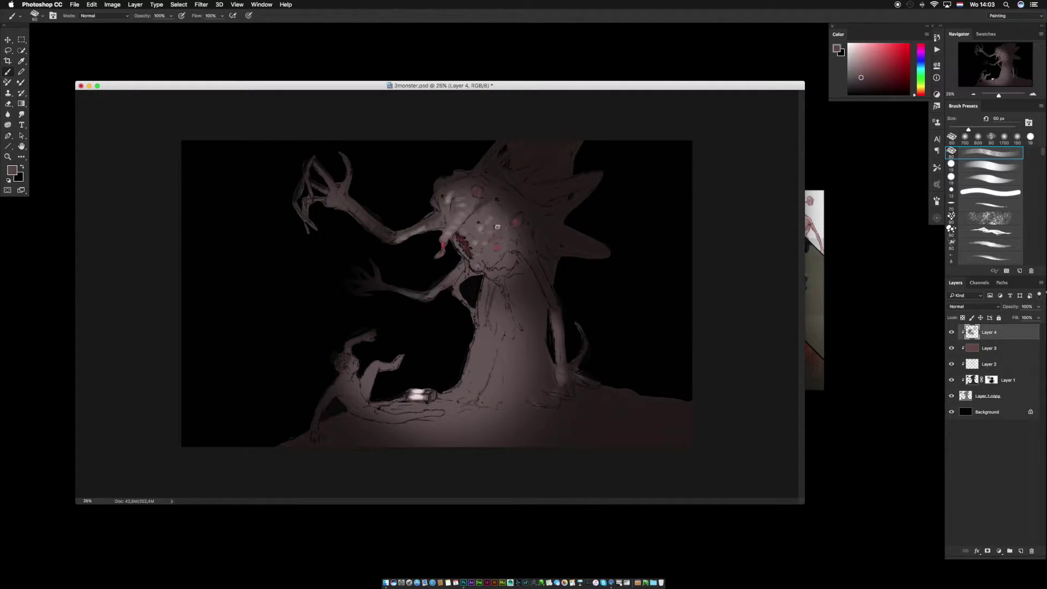
# Shade the monster's neck below the jaw and darken the edges of the spikes on its back.
pyautogui.keyDown('alt'); pyautogui.click(514, 255); pyautogui.keyUp('alt')
pyautogui.moveTo(515, 256); pyautogui.dragTo(507, 260)
pyautogui.keyDown('alt'); pyautogui.click(532, 261); pyautogui.keyUp('alt')
pyautogui.moveTo(573, 210); pyautogui.dragTo(600, 171)
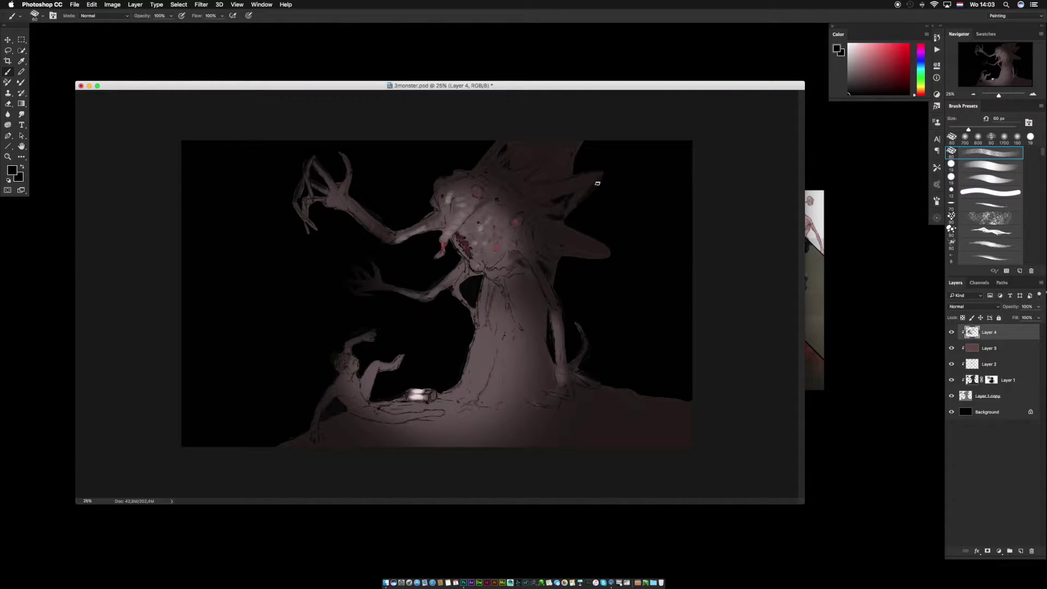
pyautogui.moveTo(612, 255)
pyautogui.mouseDown()
pyautogui.moveTo(581, 258)
pyautogui.moveTo(598, 243)
pyautogui.mouseUp()
# Blend the lowest back spike and the shoulder area with sampled dark tones.
pyautogui.keyDown('alt'); pyautogui.click(596, 250); pyautogui.keyUp('alt')
pyautogui.keyDown('alt'); pyautogui.click(609, 249); pyautogui.keyUp('alt')
pyautogui.keyDown('alt'); pyautogui.click(596, 247); pyautogui.keyUp('alt')
pyautogui.keyDown('alt'); pyautogui.click(595, 257); pyautogui.keyUp('alt')
pyautogui.keyDown('alt'); pyautogui.click(551, 221); pyautogui.keyUp('alt')
pyautogui.keyDown('alt'); pyautogui.click(559, 247); pyautogui.keyUp('alt')
pyautogui.keyDown('alt'); pyautogui.click(498, 181); pyautogui.keyUp('alt')
# Crop the canvas narrower by trimming both the left and right sides.
pyautogui.press('c')
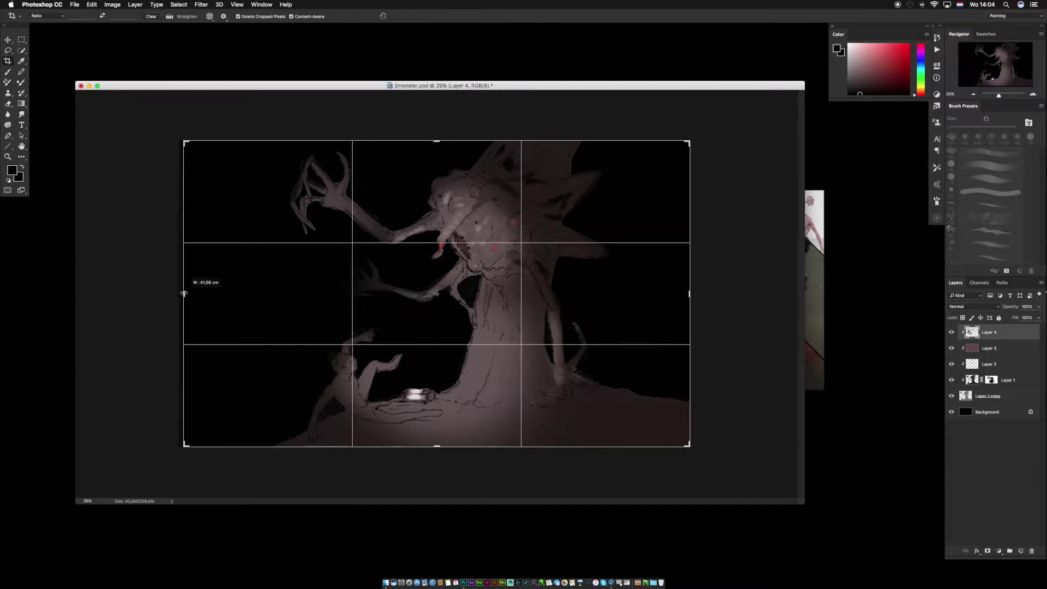
pyautogui.moveTo(689, 293); pyautogui.dragTo(672, 294)
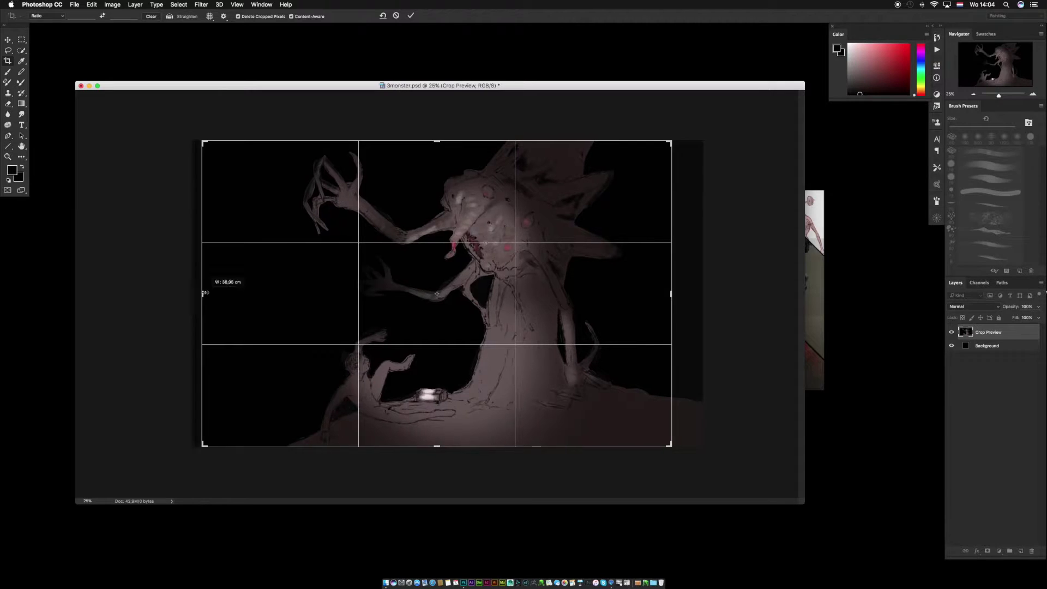
pyautogui.press('Return')
# Refine the raised hand's claws and fingers with sampled skin tones and black edges.
pyautogui.press('b')
pyautogui.keyDown('alt'); pyautogui.click(316, 152); pyautogui.keyUp('alt')
pyautogui.moveTo(320, 154)
pyautogui.mouseDown()
pyautogui.moveTo(332, 166)
pyautogui.moveTo(302, 199)
pyautogui.moveTo(321, 237)
pyautogui.mouseUp()
pyautogui.keyDown('alt'); pyautogui.click(312, 180); pyautogui.keyUp('alt')
pyautogui.keyDown('alt'); pyautogui.click(302, 200); pyautogui.keyUp('alt')
pyautogui.keyDown('alt'); pyautogui.click(316, 206); pyautogui.keyUp('alt')
pyautogui.keyDown('alt'); pyautogui.click(334, 193); pyautogui.keyUp('alt')
pyautogui.moveTo(319, 196); pyautogui.dragTo(311, 203)
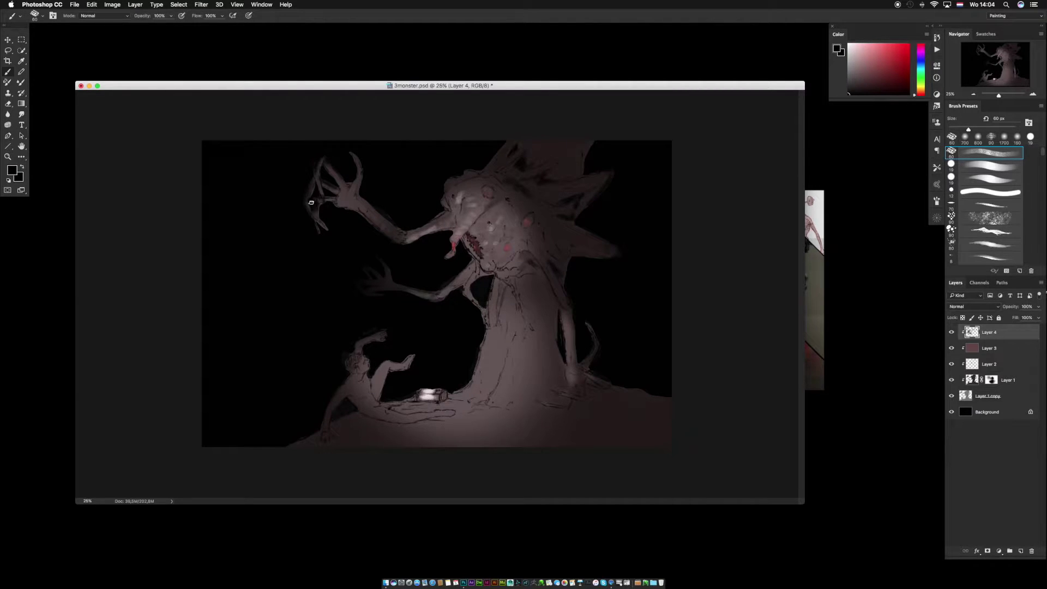
pyautogui.keyDown('alt'); pyautogui.click(331, 159); pyautogui.keyUp('alt')
# Smooth the shading on the top and side of the monster's head using sampled tones.
pyautogui.keyDown('alt'); pyautogui.click(499, 213); pyautogui.keyUp('alt')
pyautogui.keyDown('alt'); pyautogui.click(510, 218); pyautogui.keyUp('alt')
pyautogui.keyDown('alt'); pyautogui.click(533, 213); pyautogui.keyUp('alt')
pyautogui.keyDown('alt'); pyautogui.click(531, 205); pyautogui.keyUp('alt')
pyautogui.keyDown('alt'); pyautogui.click(472, 177); pyautogui.keyUp('alt')
pyautogui.keyDown('alt'); pyautogui.click(452, 182); pyautogui.keyUp('alt')
pyautogui.keyDown('alt'); pyautogui.click(453, 183); pyautogui.keyUp('alt')
# Blend the cheek and jaw skin and repaint the area around the spot on the monster's forehead.
pyautogui.keyDown('alt'); pyautogui.click(492, 246); pyautogui.keyUp('alt')
pyautogui.keyDown('alt'); pyautogui.click(509, 255); pyautogui.keyUp('alt')
pyautogui.keyDown('alt'); pyautogui.click(516, 261); pyautogui.keyUp('alt')
pyautogui.keyDown('alt'); pyautogui.click(490, 198); pyautogui.keyUp('alt')
pyautogui.keyDown('alt'); pyautogui.click(486, 208); pyautogui.keyUp('alt')
pyautogui.moveTo(487, 191); pyautogui.dragTo(487, 204)
# Touch up the shading on both arms, the raised hand and the base of the back spikes.
pyautogui.keyDown('alt'); pyautogui.click(443, 294); pyautogui.keyUp('alt')
pyautogui.keyDown('alt'); pyautogui.click(431, 225); pyautogui.keyUp('alt')
pyautogui.keyDown('alt'); pyautogui.click(363, 194); pyautogui.keyUp('alt')
pyautogui.keyDown('alt'); pyautogui.click(336, 173); pyautogui.keyUp('alt')
pyautogui.keyDown('alt'); pyautogui.click(570, 238); pyautogui.keyUp('alt')
pyautogui.keyDown('alt'); pyautogui.click(564, 240); pyautogui.keyUp('alt')
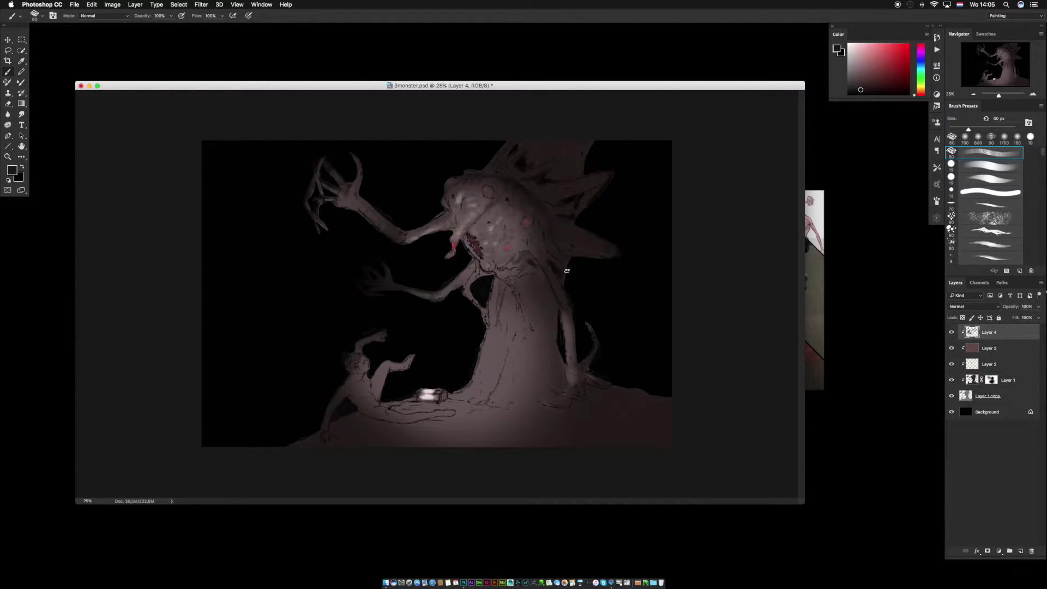
# Paint muted olive-green strokes down the front edge of the monster's trunk-like lower body.
pyautogui.keyDown('alt'); pyautogui.click(529, 374); pyautogui.keyUp('alt')
pyautogui.click(920, 91)
pyautogui.click(876, 78)
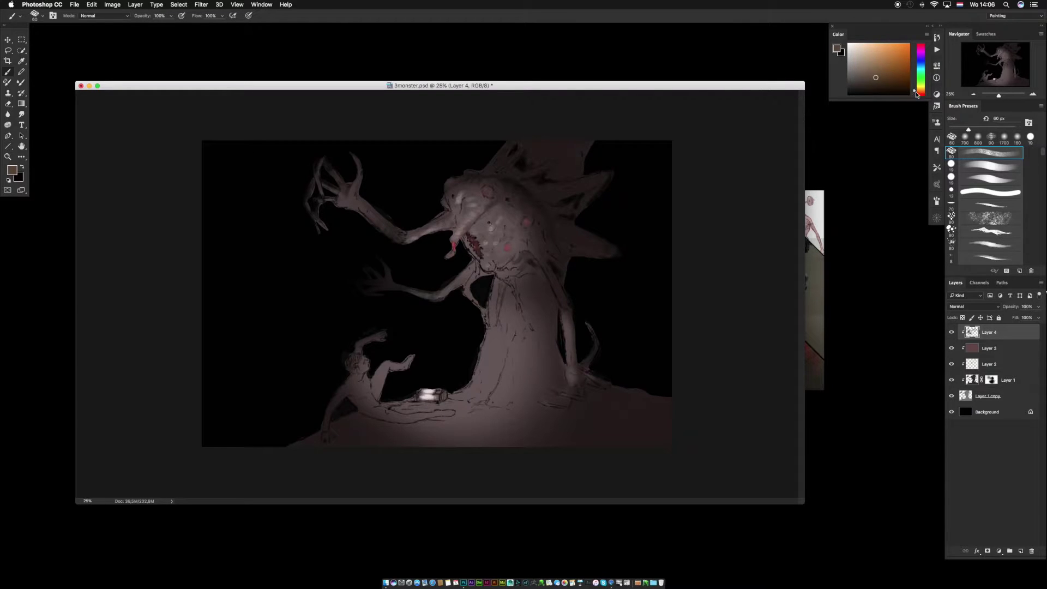
pyautogui.click(920, 86)
pyautogui.click(873, 82)
pyautogui.moveTo(488, 341)
pyautogui.mouseDown()
pyautogui.moveTo(478, 374)
pyautogui.moveTo(554, 283)
pyautogui.moveTo(489, 357)
pyautogui.moveTo(492, 385)
pyautogui.moveTo(480, 387)
pyautogui.moveTo(506, 326)
pyautogui.mouseUp()
# Add muted orange-brown streaks beside the olive ones and blend them down to the base of the lower body.
pyautogui.click(920, 91)
pyautogui.click(872, 74)
pyautogui.click(889, 84)
pyautogui.moveTo(490, 318)
pyautogui.mouseDown()
pyautogui.moveTo(495, 283)
pyautogui.moveTo(487, 347)
pyautogui.mouseUp()
pyautogui.keyDown('alt'); pyautogui.click(492, 328); pyautogui.keyUp('alt')
pyautogui.keyDown('alt'); pyautogui.click(488, 346); pyautogui.keyUp('alt')
pyautogui.keyDown('alt'); pyautogui.click(488, 344); pyautogui.keyUp('alt')
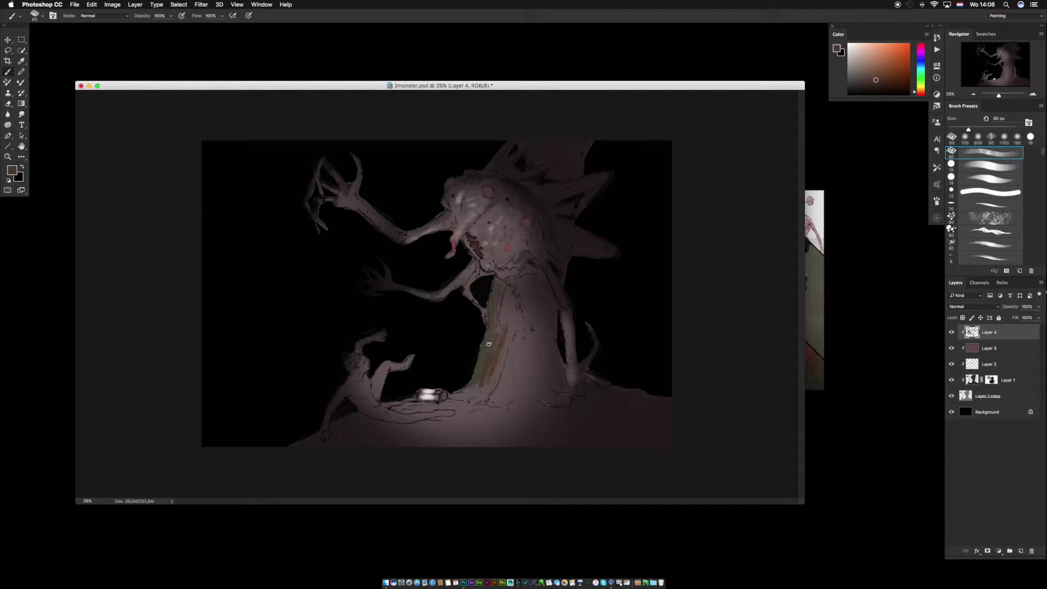
pyautogui.moveTo(510, 310); pyautogui.dragTo(504, 396)
pyautogui.moveTo(499, 386); pyautogui.dragTo(494, 402)
pyautogui.keyDown('alt'); pyautogui.click(488, 378); pyautogui.keyUp('alt')
pyautogui.moveTo(513, 333)
pyautogui.mouseDown()
pyautogui.moveTo(520, 356)
pyautogui.moveTo(498, 361)
pyautogui.mouseUp()
# Switch to a flat textured brush, enlarge it and paint sampled tones over the upper middle of the lower body.
pyautogui.rightClick(502, 283)
pyautogui.click(630, 357)
pyautogui.click(564, 358)
pyautogui.keyDown('alt'); pyautogui.click(506, 330); pyautogui.keyUp('alt')
pyautogui.press(']')
pyautogui.press(']')
pyautogui.press(']')
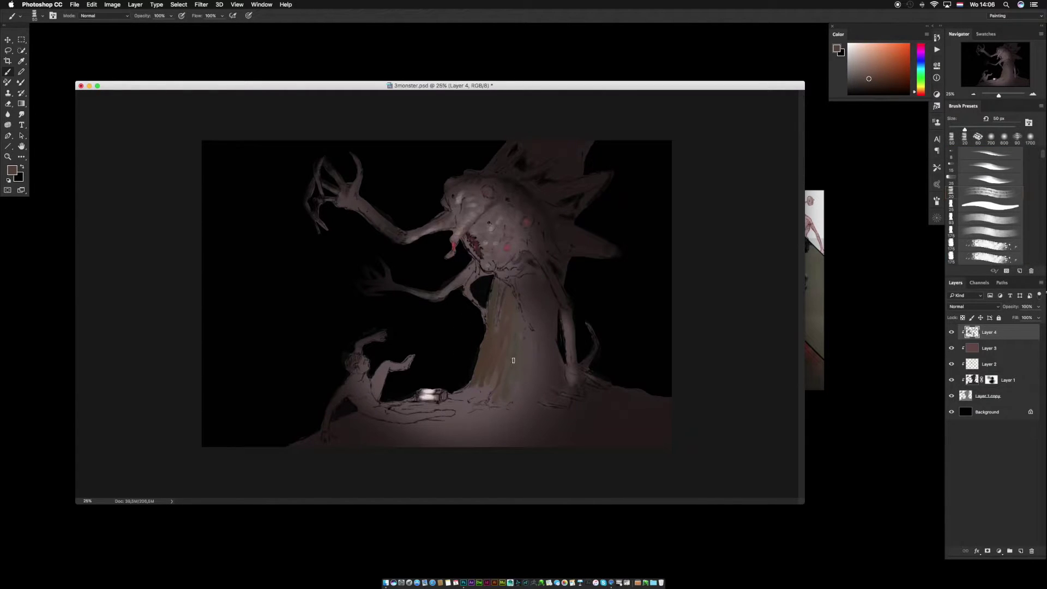
pyautogui.keyDown('alt'); pyautogui.click(520, 321); pyautogui.keyUp('alt')
pyautogui.moveTo(530, 279); pyautogui.dragTo(531, 297)
pyautogui.keyDown('alt'); pyautogui.click(530, 304); pyautogui.keyUp('alt')
# Paint vertical dark and grey-brown streaks across the shadowed rear half of the lower body.
pyautogui.keyDown('alt'); pyautogui.click(567, 309); pyautogui.keyUp('alt')
pyautogui.keyDown('alt'); pyautogui.click(559, 327); pyautogui.keyUp('alt')
pyautogui.keyDown('alt'); pyautogui.click(522, 360); pyautogui.keyUp('alt')
pyautogui.keyDown('alt'); pyautogui.click(518, 362); pyautogui.keyUp('alt')
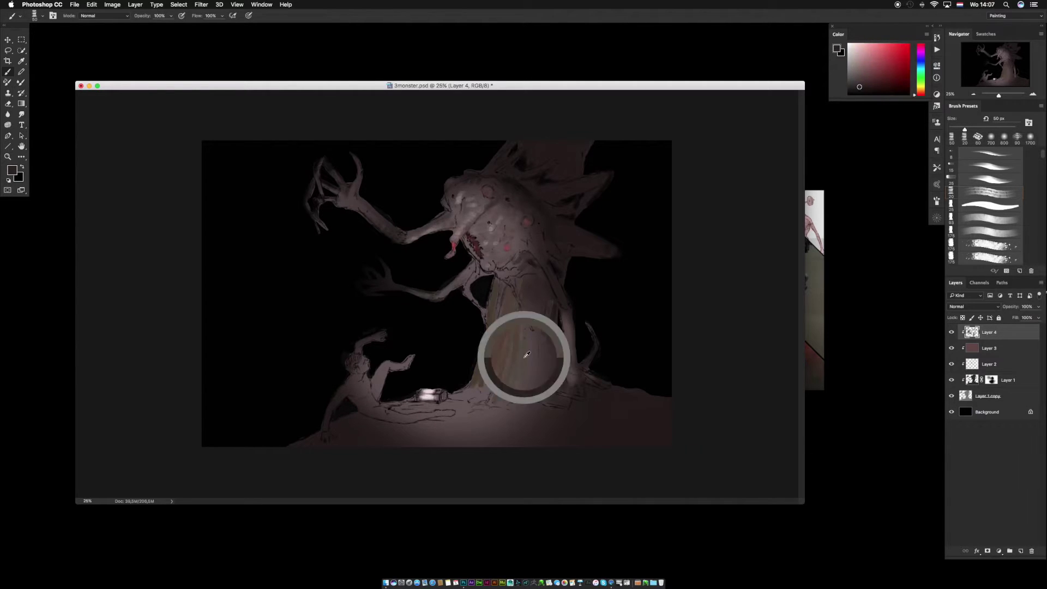
pyautogui.moveTo(535, 365)
pyautogui.mouseDown()
pyautogui.moveTo(529, 342)
pyautogui.moveTo(515, 391)
pyautogui.mouseUp()
pyautogui.moveTo(535, 344); pyautogui.dragTo(536, 327)
# Repaint the upper back spikes with sampled dark skin tones.
pyautogui.keyDown('alt'); pyautogui.click(566, 148); pyautogui.keyUp('alt')
pyautogui.keyDown('alt'); pyautogui.click(583, 158); pyautogui.keyUp('alt')
pyautogui.moveTo(587, 149)
pyautogui.mouseDown()
pyautogui.moveTo(582, 164)
pyautogui.moveTo(572, 144)
pyautogui.mouseUp()
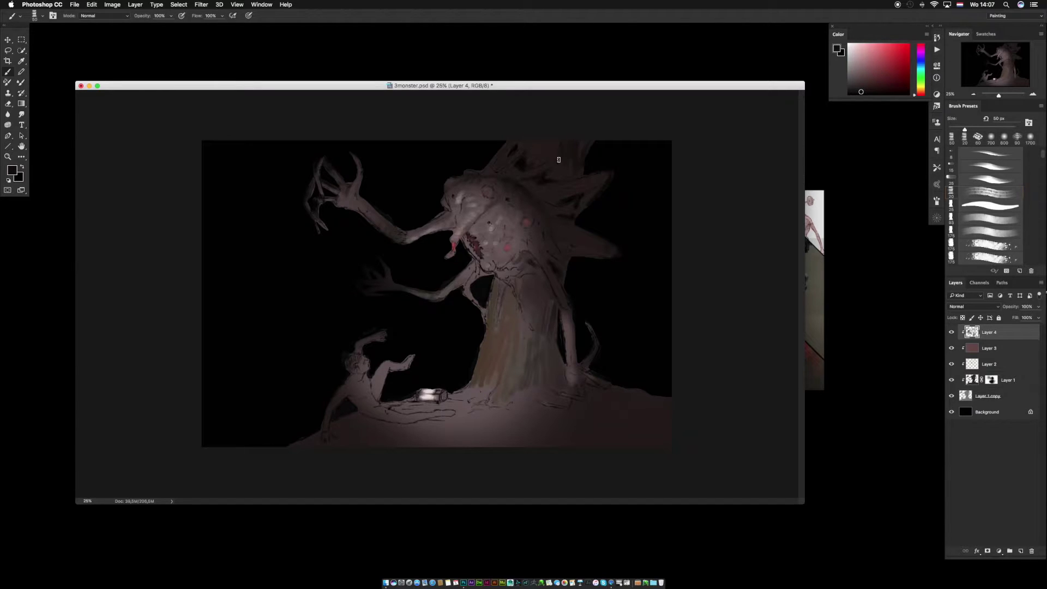
pyautogui.keyDown('alt'); pyautogui.click(557, 171); pyautogui.keyUp('alt')
pyautogui.keyDown('alt'); pyautogui.click(535, 178); pyautogui.keyUp('alt')
pyautogui.keyDown('alt'); pyautogui.click(538, 176); pyautogui.keyUp('alt')
pyautogui.moveTo(545, 157); pyautogui.dragTo(549, 152)
pyautogui.keyDown('alt'); pyautogui.click(547, 152); pyautogui.keyUp('alt')
# Touch up the head, cheek and middle arm with tones sampled from the surrounding skin.
pyautogui.keyDown('alt'); pyautogui.click(496, 311); pyautogui.keyUp('alt')
pyautogui.keyDown('alt'); pyautogui.click(563, 233); pyautogui.keyUp('alt')
pyautogui.keyDown('alt'); pyautogui.click(489, 185); pyautogui.keyUp('alt')
pyautogui.moveTo(453, 287); pyautogui.dragTo(465, 276)
pyautogui.keyDown('alt'); pyautogui.click(478, 232); pyautogui.keyUp('alt')
pyautogui.keyDown('alt'); pyautogui.click(487, 208); pyautogui.keyUp('alt')
pyautogui.keyDown('alt'); pyautogui.click(480, 220); pyautogui.keyUp('alt')
pyautogui.keyDown('alt'); pyautogui.click(515, 193); pyautogui.keyUp('alt')
# Rework the shading on the hanging arm, jaw and raised arm, and flip the image horizontally.
pyautogui.moveTo(570, 312); pyautogui.dragTo(570, 359)
pyautogui.keyDown('alt'); pyautogui.click(531, 256); pyautogui.keyUp('alt')
pyautogui.press('super+z')
pyautogui.keyDown('alt'); pyautogui.click(521, 252); pyautogui.keyUp('alt')
pyautogui.keyDown('alt'); pyautogui.click(497, 254); pyautogui.keyUp('alt')
pyautogui.keyDown('alt'); pyautogui.click(500, 190); pyautogui.keyUp('alt')
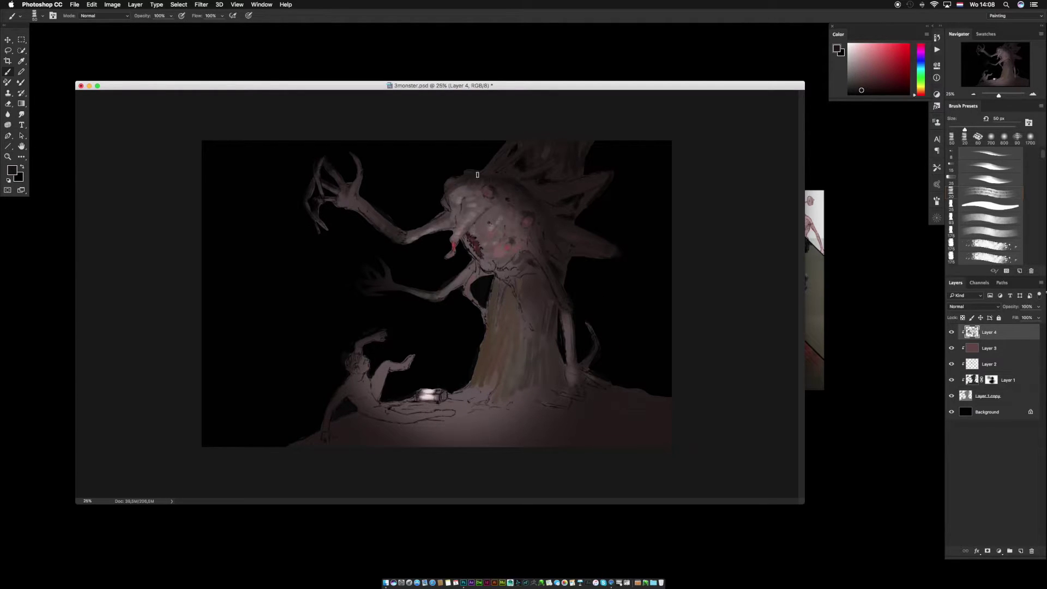
pyautogui.moveTo(443, 214); pyautogui.dragTo(406, 232)
pyautogui.press('super+shift+h')
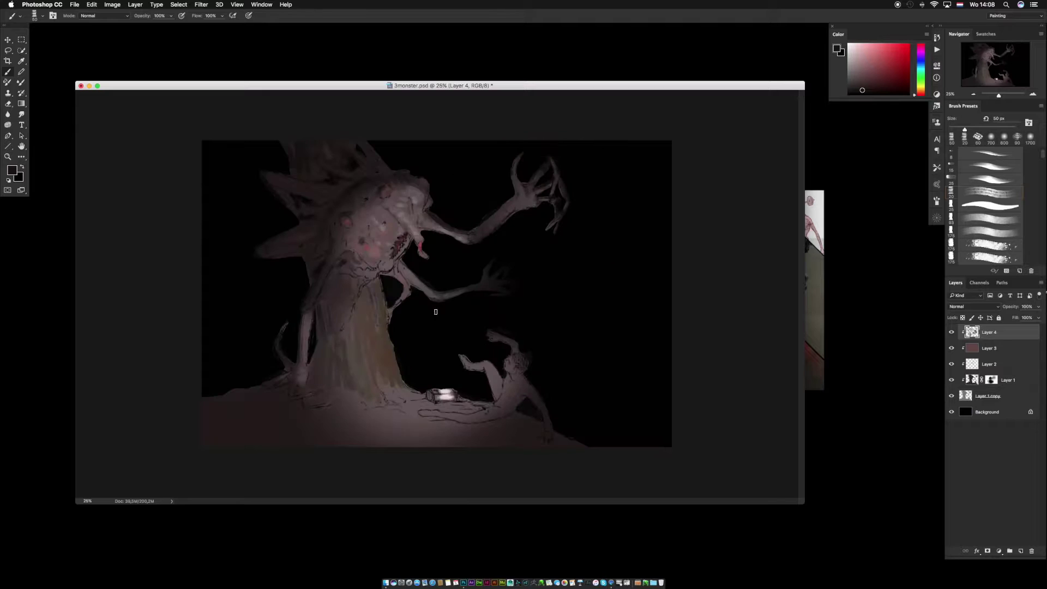
# Blend the top of the head into the back spikes and shade the long upper spike with sampled tones.
pyautogui.keyDown('alt'); pyautogui.click(384, 192); pyautogui.keyUp('alt')
pyautogui.keyDown('alt'); pyautogui.click(380, 200); pyautogui.keyUp('alt')
pyautogui.keyDown('alt'); pyautogui.click(347, 173); pyautogui.keyUp('alt')
pyautogui.keyDown('alt'); pyautogui.click(334, 193); pyautogui.keyUp('alt')
pyautogui.moveTo(333, 196)
pyautogui.mouseDown()
pyautogui.moveTo(303, 185)
pyautogui.moveTo(313, 189)
pyautogui.mouseUp()
pyautogui.keyDown('alt'); pyautogui.click(321, 194); pyautogui.keyUp('alt')
pyautogui.keyDown('alt'); pyautogui.click(333, 196); pyautogui.keyUp('alt')
pyautogui.moveTo(334, 197)
pyautogui.mouseDown()
pyautogui.moveTo(285, 184)
pyautogui.moveTo(320, 199)
pyautogui.moveTo(287, 180)
pyautogui.moveTo(345, 172)
pyautogui.mouseUp()
pyautogui.keyDown('alt'); pyautogui.click(318, 189); pyautogui.keyUp('alt')
pyautogui.keyDown('alt'); pyautogui.click(320, 194); pyautogui.keyUp('alt')
pyautogui.keyDown('alt'); pyautogui.click(305, 190); pyautogui.keyUp('alt')
pyautogui.keyDown('alt'); pyautogui.click(327, 188); pyautogui.keyUp('alt')
# Refine the shading on the raised arm's forearm near the elbow.
pyautogui.keyDown('alt'); pyautogui.click(486, 224); pyautogui.keyUp('alt')
pyautogui.moveTo(492, 219); pyautogui.dragTo(482, 235)
pyautogui.keyDown('alt'); pyautogui.click(480, 236); pyautogui.keyUp('alt')
# Repaint the planted arm from its hand on the ground up to the shoulder with sampled skin tones.
pyautogui.keyDown('alt'); pyautogui.click(357, 322); pyautogui.keyUp('alt')
pyautogui.keyDown('alt'); pyautogui.click(308, 378); pyautogui.keyUp('alt')
pyautogui.keyDown('alt'); pyautogui.click(306, 376); pyautogui.keyUp('alt')
pyautogui.moveTo(303, 374); pyautogui.dragTo(289, 362)
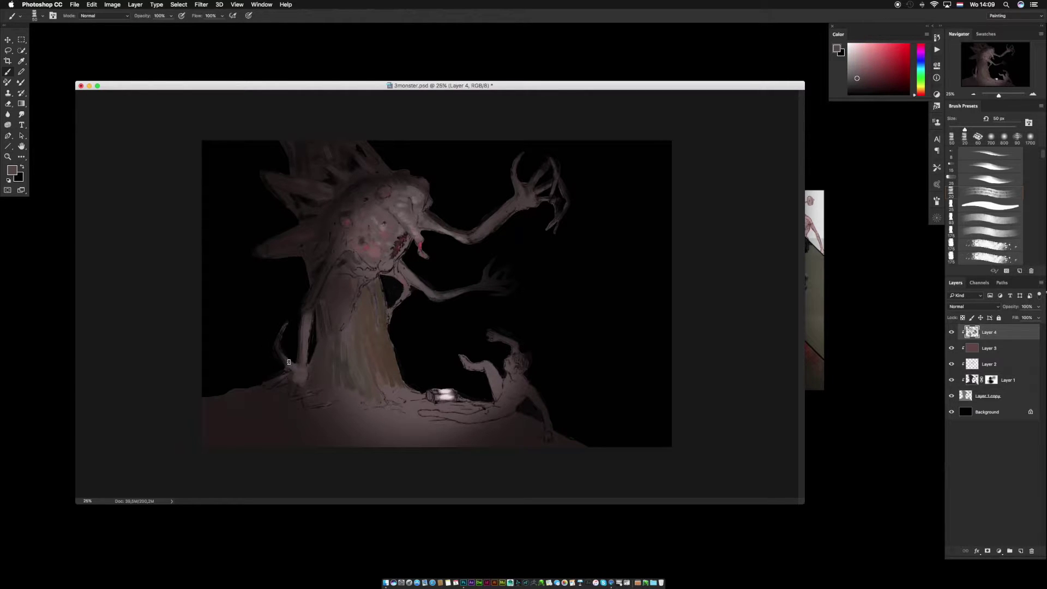
pyautogui.keyDown('alt'); pyautogui.click(313, 317); pyautogui.keyUp('alt')
pyautogui.moveTo(310, 308)
pyautogui.mouseDown()
pyautogui.moveTo(341, 251)
pyautogui.moveTo(343, 278)
pyautogui.moveTo(332, 215)
pyautogui.mouseUp()
pyautogui.keyDown('alt'); pyautogui.click(351, 277); pyautogui.keyUp('alt')
pyautogui.keyDown('alt'); pyautogui.click(334, 241); pyautogui.keyUp('alt')
# Choose the 35 px bristle brush and paint fine vertical fibres over the lower body.
pyautogui.rightClick(323, 295)
pyautogui.click(428, 356)
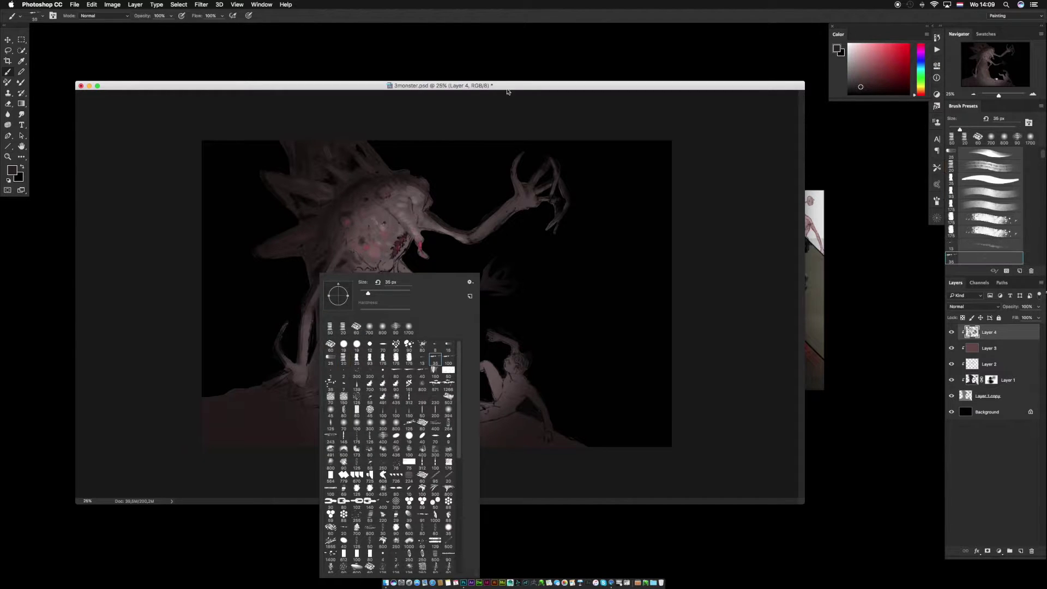
pyautogui.click(507, 91)
pyautogui.keyDown('alt'); pyautogui.click(376, 183); pyautogui.keyUp('alt')
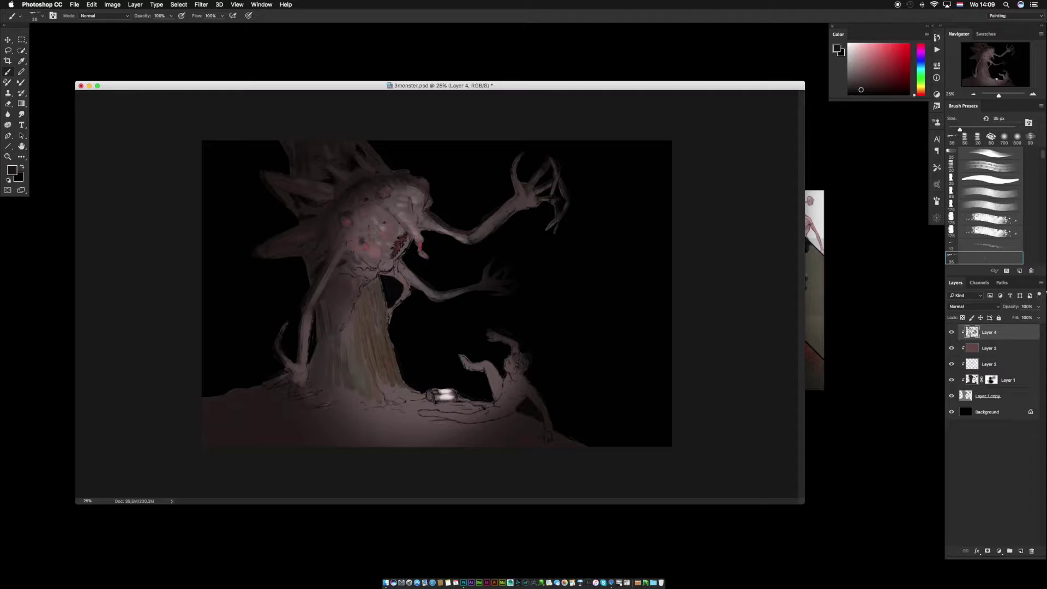
pyautogui.keyDown('alt'); pyautogui.click(362, 344); pyautogui.keyUp('alt')
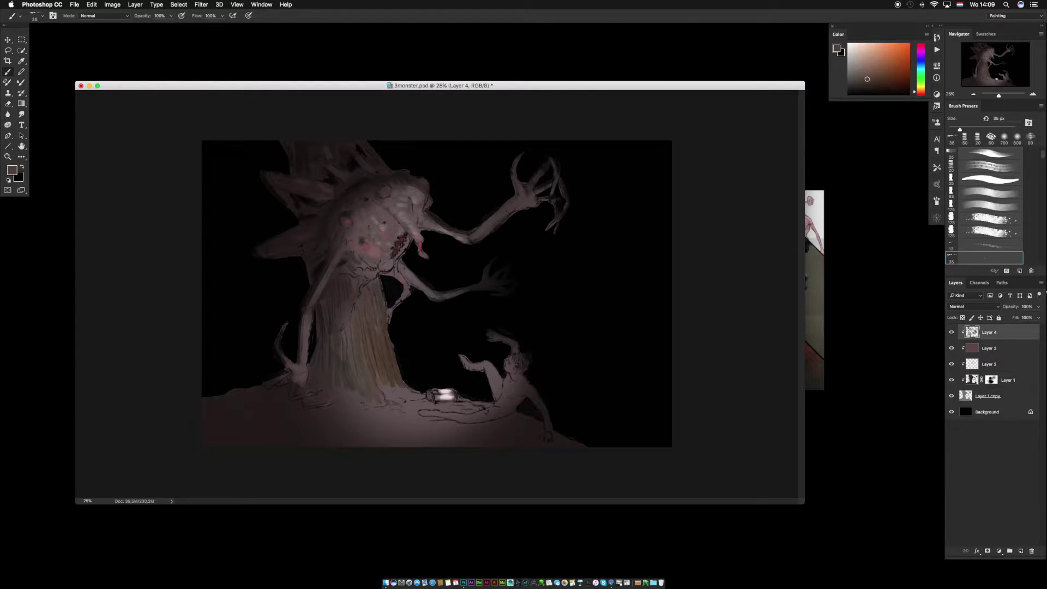
# Add fine pale highlights to the arms, raised claws and face using the near-white sampled from the glowing box.
pyautogui.keyDown('alt'); pyautogui.click(452, 388); pyautogui.keyUp('alt')
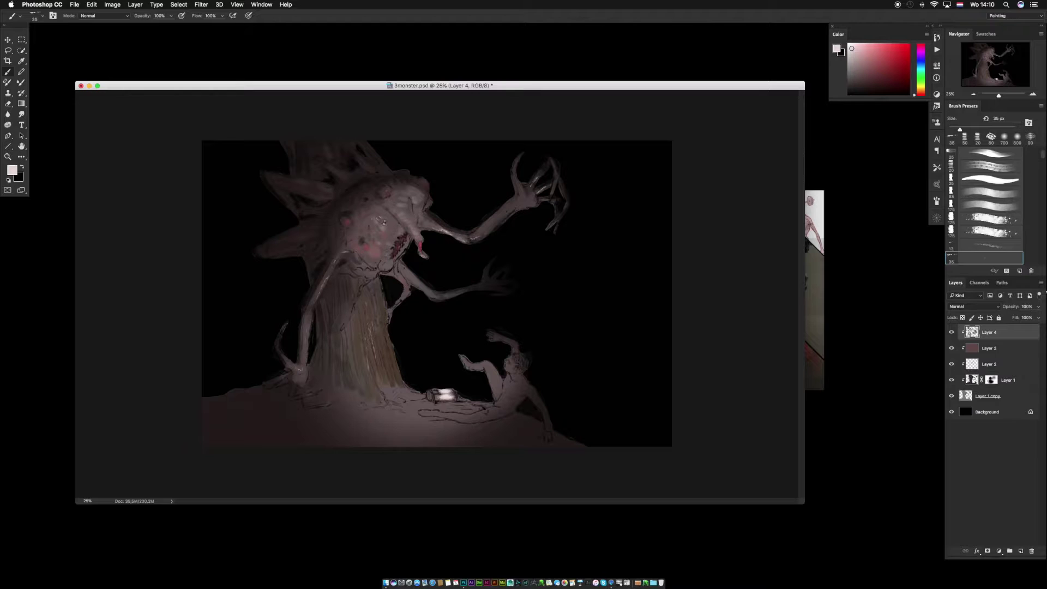
pyautogui.keyDown('alt'); pyautogui.click(372, 191); pyautogui.keyUp('alt')
pyautogui.keyDown('alt'); pyautogui.click(371, 195); pyautogui.keyUp('alt')
# Switch to a different textured brush, reduce its size and blend the skin between the head and spikes.
pyautogui.rightClick(380, 211)
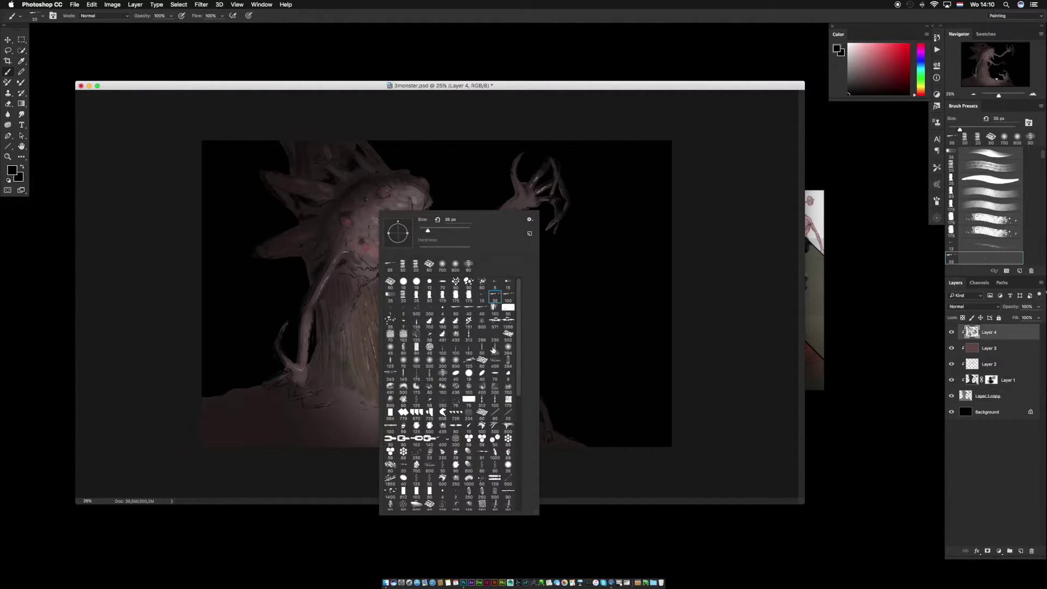
pyautogui.click(443, 374)
pyautogui.click(327, 306)
pyautogui.press('[')
pyautogui.press('[')
pyautogui.press('[')
pyautogui.press('[')
pyautogui.press('[')
pyautogui.press('[')
pyautogui.press('[')
pyautogui.press('[')
pyautogui.press('[')
pyautogui.press('[')
pyautogui.press('[')
pyautogui.keyDown('alt'); pyautogui.click(373, 203); pyautogui.keyUp('alt')
pyautogui.keyDown('alt'); pyautogui.click(341, 183); pyautogui.keyUp('alt')
pyautogui.keyDown('alt'); pyautogui.click(339, 182); pyautogui.keyUp('alt')
pyautogui.keyDown('alt'); pyautogui.click(343, 178); pyautogui.keyUp('alt')
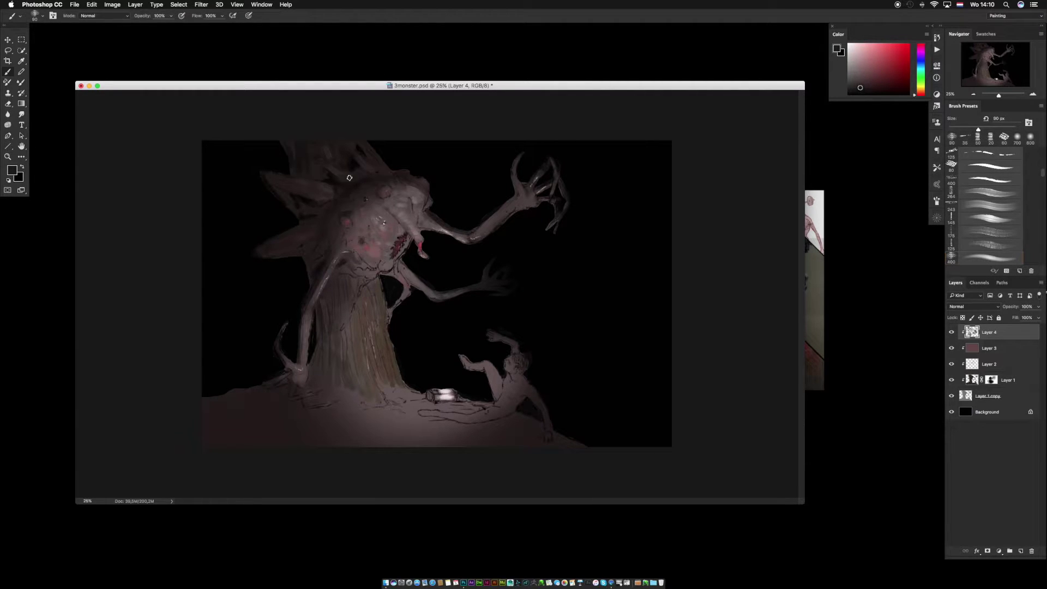
# Shade the upper back spikes and their bases with sampled dark tones.
pyautogui.keyDown('alt'); pyautogui.click(350, 163); pyautogui.keyUp('alt')
pyautogui.keyDown('alt'); pyautogui.click(369, 158); pyautogui.keyUp('alt')
pyautogui.keyDown('alt'); pyautogui.click(379, 162); pyautogui.keyUp('alt')
pyautogui.keyDown('alt'); pyautogui.click(369, 170); pyautogui.keyUp('alt')
pyautogui.keyDown('alt'); pyautogui.click(367, 173); pyautogui.keyUp('alt')
pyautogui.keyDown('alt'); pyautogui.click(326, 191); pyautogui.keyUp('alt')
pyautogui.keyDown('alt'); pyautogui.click(343, 194); pyautogui.keyUp('alt')
pyautogui.keyDown('alt'); pyautogui.click(337, 185); pyautogui.keyUp('alt')
# Blend the lower back spike and its edges into the monster's back.
pyautogui.keyDown('alt'); pyautogui.click(316, 203); pyautogui.keyUp('alt')
pyautogui.keyDown('alt'); pyautogui.click(306, 233); pyautogui.keyUp('alt')
pyautogui.keyDown('alt'); pyautogui.click(275, 247); pyautogui.keyUp('alt')
pyautogui.moveTo(303, 250)
pyautogui.mouseDown()
pyautogui.moveTo(290, 253)
pyautogui.moveTo(310, 264)
pyautogui.mouseUp()
pyautogui.keyDown('alt'); pyautogui.click(291, 252); pyautogui.keyUp('alt')
pyautogui.keyDown('alt'); pyautogui.click(301, 251); pyautogui.keyUp('alt')
pyautogui.keyDown('alt'); pyautogui.click(311, 265); pyautogui.keyUp('alt')
pyautogui.keyDown('alt'); pyautogui.click(305, 197); pyautogui.keyUp('alt')
# Soften the streaks on the lower body with sampled tones.
pyautogui.keyDown('alt'); pyautogui.click(375, 297); pyautogui.keyUp('alt')
pyautogui.moveTo(367, 306)
pyautogui.mouseDown()
pyautogui.moveTo(368, 353)
pyautogui.moveTo(335, 369)
pyautogui.moveTo(325, 343)
pyautogui.moveTo(339, 373)
pyautogui.mouseUp()
pyautogui.keyDown('alt'); pyautogui.click(343, 361); pyautogui.keyUp('alt')
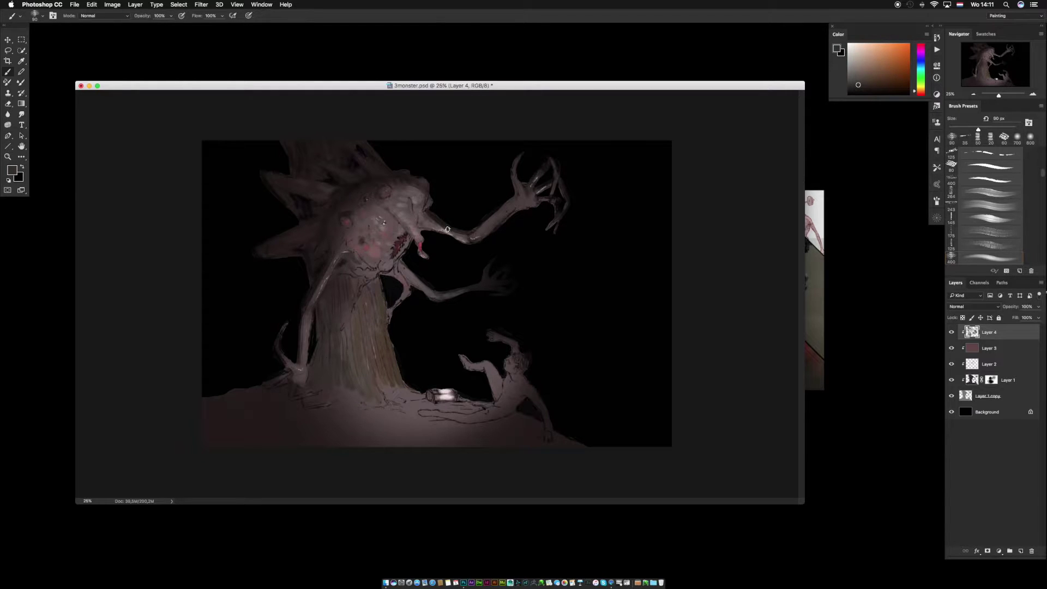
# Repaint the red spots on the forehead and side of the head and shade the skin around them.
pyautogui.keyDown('alt'); pyautogui.click(388, 190); pyautogui.keyUp('alt')
pyautogui.keyDown('alt'); pyautogui.click(350, 228); pyautogui.keyUp('alt')
pyautogui.keyDown('alt'); pyautogui.click(352, 225); pyautogui.keyUp('alt')
pyautogui.moveTo(350, 227); pyautogui.dragTo(350, 213)
pyautogui.keyDown('alt'); pyautogui.click(348, 212); pyautogui.keyUp('alt')
pyautogui.keyDown('alt'); pyautogui.click(347, 217); pyautogui.keyUp('alt')
pyautogui.keyDown('alt'); pyautogui.click(353, 212); pyautogui.keyUp('alt')
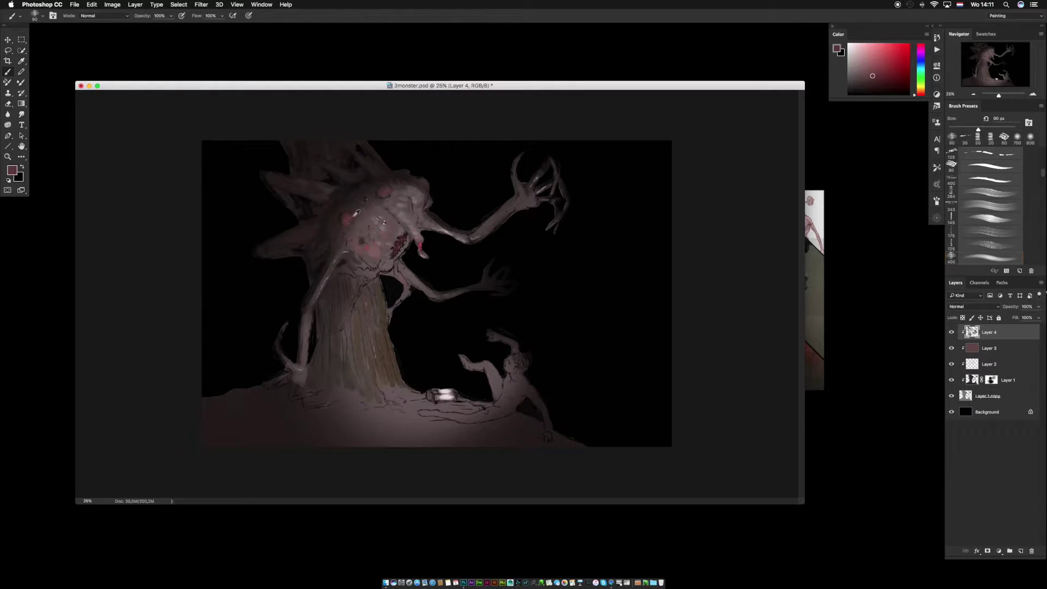
# Blend sampled skin tones across the cheek between the red spots.
pyautogui.keyDown('alt'); pyautogui.click(372, 218); pyautogui.keyUp('alt')
pyautogui.keyDown('alt'); pyautogui.click(384, 225); pyautogui.keyUp('alt')
pyautogui.moveTo(385, 225); pyautogui.dragTo(362, 234)
pyautogui.keyDown('alt'); pyautogui.click(359, 235); pyautogui.keyUp('alt')
# Reduce the brush size and paint over the lines where the jaw meets the neck.
pyautogui.keyDown('alt'); pyautogui.click(351, 274); pyautogui.keyUp('alt')
pyautogui.press('[')
pyautogui.press('[')
pyautogui.press('[')
pyautogui.keyDown('alt'); pyautogui.click(358, 257); pyautogui.keyUp('alt')
pyautogui.moveTo(358, 257); pyautogui.dragTo(362, 265)
pyautogui.keyDown('alt'); pyautogui.click(361, 276); pyautogui.keyUp('alt')
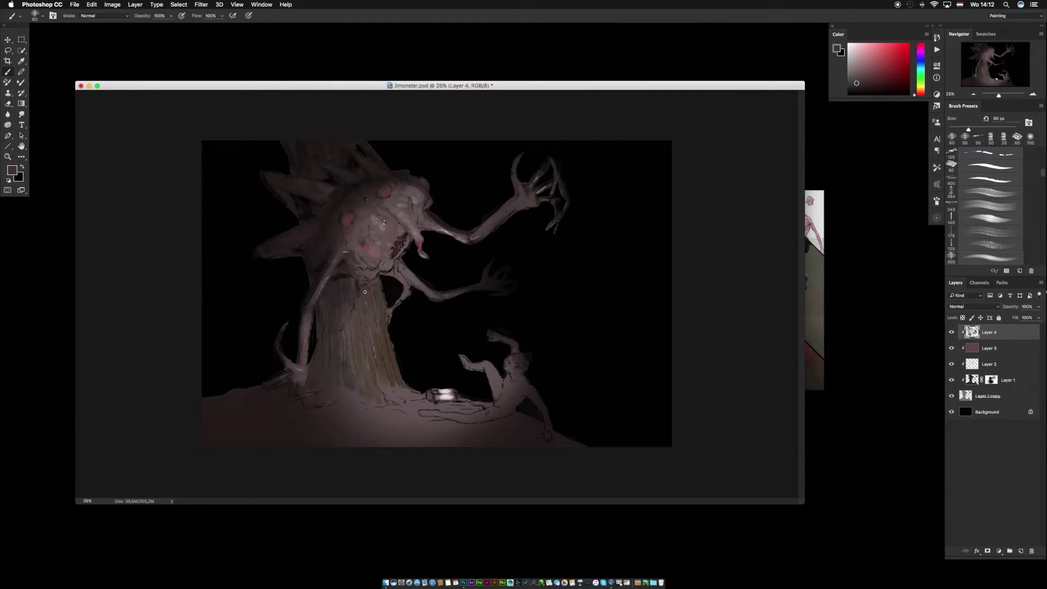
# Refine the forehead spot, cheek and brow area of the face with sampled skin tones.
pyautogui.press('super+plus')
pyautogui.moveTo(704, 505); pyautogui.dragTo(858, 541)
pyautogui.moveTo(515, 86); pyautogui.dragTo(515, 60)
pyautogui.keyDown('alt'); pyautogui.click(396, 154); pyautogui.keyUp('alt')
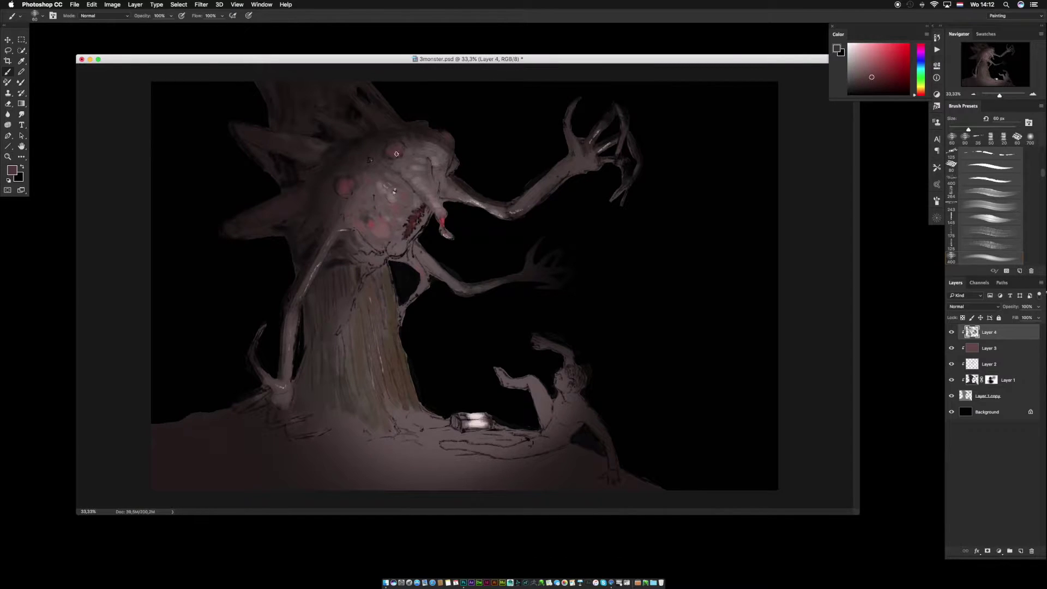
pyautogui.keyDown('alt'); pyautogui.click(396, 195); pyautogui.keyUp('alt')
pyautogui.keyDown('alt'); pyautogui.click(404, 187); pyautogui.keyUp('alt')
pyautogui.keyDown('alt'); pyautogui.click(419, 130); pyautogui.keyUp('alt')
pyautogui.moveTo(398, 166); pyautogui.dragTo(417, 180)
# Model the trunk-like nose and surrounding head with cooler sampled tones and soft highlights.
pyautogui.keyDown('alt'); pyautogui.click(439, 177); pyautogui.keyUp('alt')
pyautogui.keyDown('alt'); pyautogui.click(399, 181); pyautogui.keyUp('alt')
pyautogui.keyDown('alt'); pyautogui.click(409, 190); pyautogui.keyUp('alt')
pyautogui.keyDown('alt'); pyautogui.click(413, 211); pyautogui.keyUp('alt')
pyautogui.keyDown('alt'); pyautogui.click(409, 157); pyautogui.keyUp('alt')
pyautogui.keyDown('alt'); pyautogui.click(434, 149); pyautogui.keyUp('alt')
pyautogui.keyDown('alt'); pyautogui.click(451, 138); pyautogui.keyUp('alt')
pyautogui.keyDown('alt'); pyautogui.click(390, 129); pyautogui.keyUp('alt')
pyautogui.keyDown('alt'); pyautogui.click(397, 205); pyautogui.keyUp('alt')
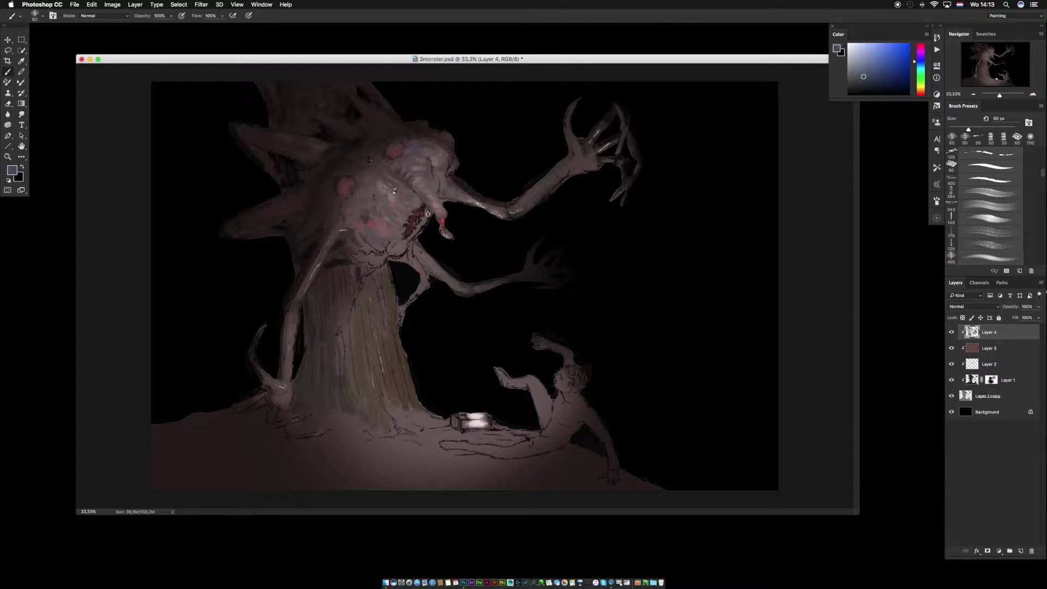
# Paint a reddish spot on the chin and cover the lines of the small arm hanging over the trunk with sampled tones.
pyautogui.keyDown('alt'); pyautogui.click(413, 221); pyautogui.keyUp('alt')
pyautogui.moveTo(392, 251); pyautogui.dragTo(401, 250)
pyautogui.keyDown('alt'); pyautogui.click(440, 222); pyautogui.keyUp('alt')
pyautogui.keyDown('alt'); pyautogui.click(399, 155); pyautogui.keyUp('alt')
pyautogui.keyDown('alt'); pyautogui.click(384, 276); pyautogui.keyUp('alt')
pyautogui.moveTo(383, 275); pyautogui.dragTo(374, 302)
pyautogui.moveTo(364, 271)
pyautogui.mouseDown()
pyautogui.moveTo(381, 320)
pyautogui.moveTo(356, 294)
pyautogui.moveTo(338, 319)
pyautogui.mouseUp()
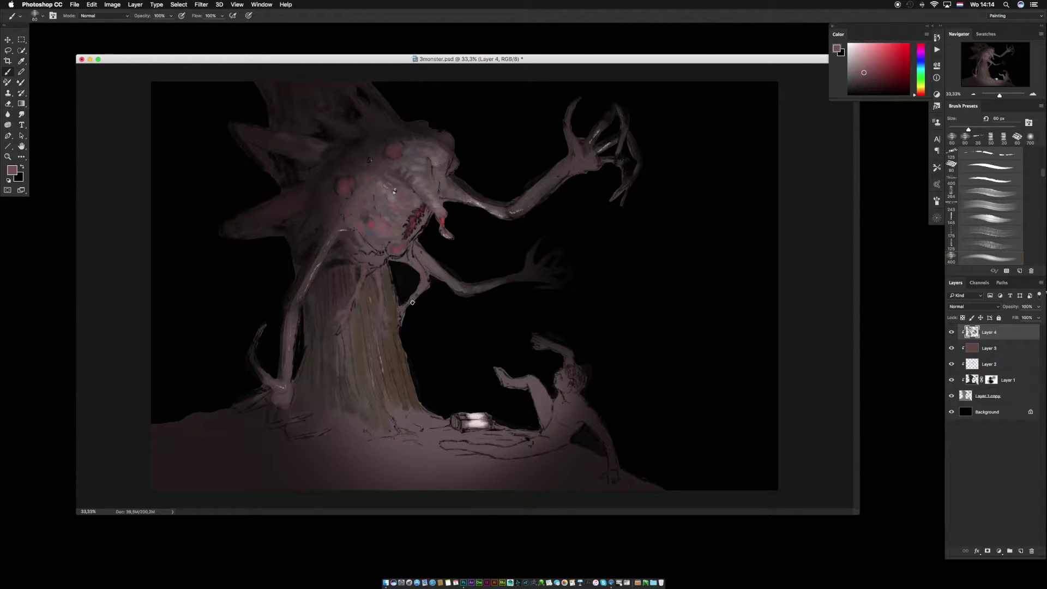
# Reduce the brush size to 30 px and paint small dark eyes with lighter skin around them on the upper cheek.
pyautogui.keyDown('alt'); pyautogui.click(484, 138); pyautogui.keyUp('alt')
pyautogui.press('[')
pyautogui.press('[')
pyautogui.press('[')
pyautogui.keyDown('alt'); pyautogui.click(384, 186); pyautogui.keyUp('alt')
pyautogui.keyDown('alt'); pyautogui.click(389, 185); pyautogui.keyUp('alt')
pyautogui.keyDown('alt'); pyautogui.click(389, 185); pyautogui.keyUp('alt')
# Blend sampled skin tones across the cheek, the mouth edge and the area beside the nose.
pyautogui.keyDown('alt'); pyautogui.click(407, 194); pyautogui.keyUp('alt')
pyautogui.keyDown('alt'); pyautogui.click(386, 192); pyautogui.keyUp('alt')
pyautogui.keyDown('alt'); pyautogui.click(377, 222); pyautogui.keyUp('alt')
pyautogui.keyDown('alt'); pyautogui.click(379, 224); pyautogui.keyUp('alt')
pyautogui.keyDown('alt'); pyautogui.click(416, 204); pyautogui.keyUp('alt')
pyautogui.keyDown('alt'); pyautogui.click(398, 170); pyautogui.keyUp('alt')
# Lighten the start of the raised arm and soften the faint lower arm and hand, enlarging the brush to 125 px.
pyautogui.moveTo(445, 194); pyautogui.dragTo(463, 199)
pyautogui.keyDown('alt'); pyautogui.click(502, 281); pyautogui.keyUp('alt')
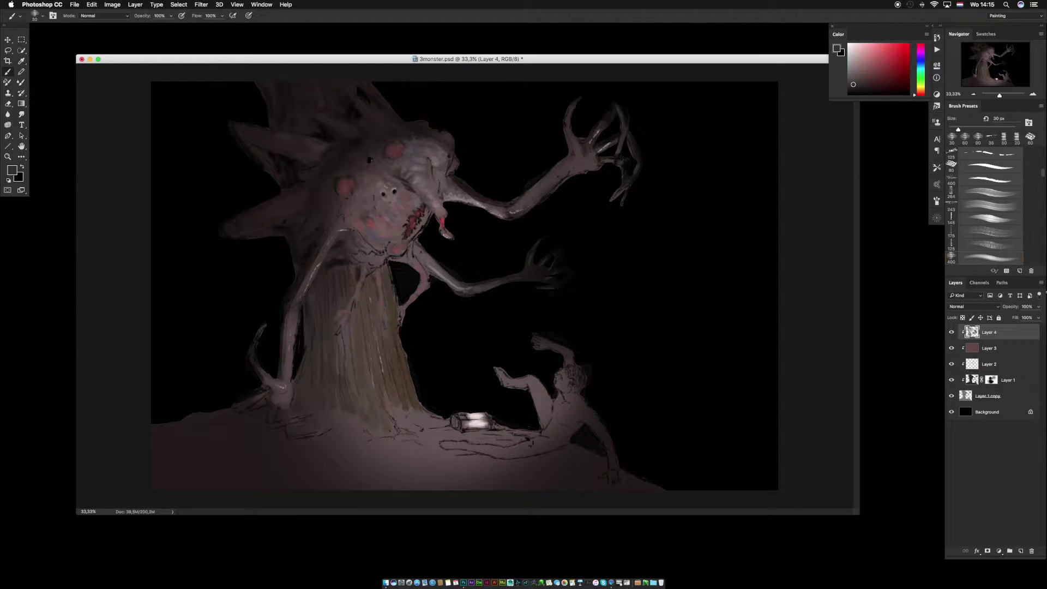
pyautogui.moveTo(564, 283); pyautogui.dragTo(553, 266)
pyautogui.press('super+z')
pyautogui.keyDown('alt'); pyautogui.click(561, 257); pyautogui.keyUp('alt')
pyautogui.moveTo(527, 256); pyautogui.dragTo(525, 277)
pyautogui.press(']')
pyautogui.press(']')
pyautogui.press(']')
pyautogui.keyDown('alt'); pyautogui.click(532, 270); pyautogui.keyUp('alt')
pyautogui.moveTo(528, 276)
pyautogui.mouseDown()
pyautogui.moveTo(488, 313)
pyautogui.moveTo(464, 307)
pyautogui.moveTo(473, 292)
pyautogui.moveTo(443, 267)
pyautogui.moveTo(453, 283)
pyautogui.moveTo(510, 277)
pyautogui.moveTo(473, 297)
pyautogui.mouseUp()
pyautogui.keyDown('alt'); pyautogui.click(452, 286); pyautogui.keyUp('alt')
pyautogui.keyDown('alt'); pyautogui.click(224, 248); pyautogui.keyUp('alt')
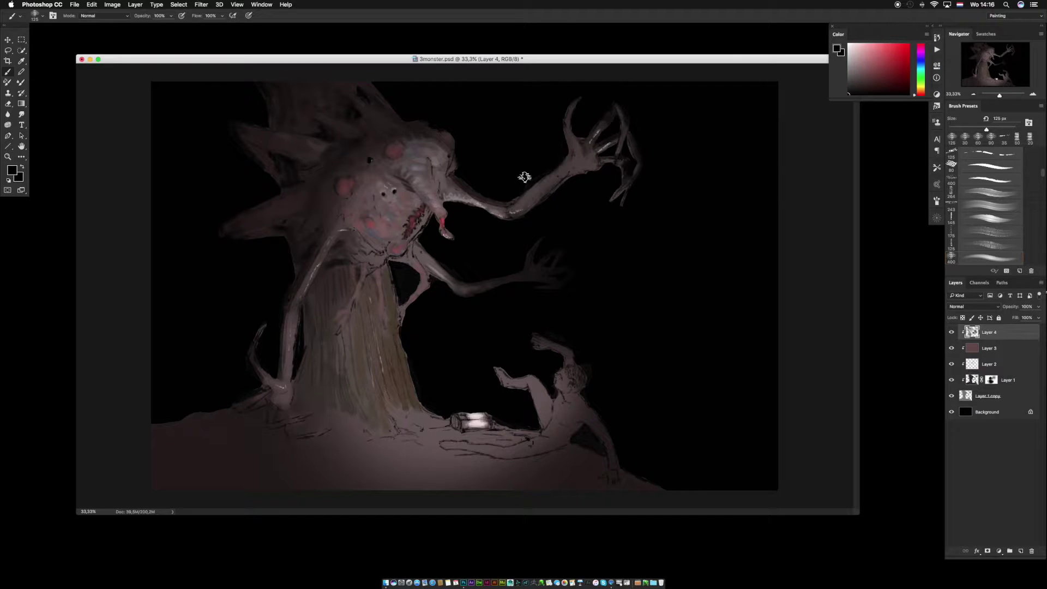
# Reduce the brush to 35 px and model the outer edge of the head beside the nose, adding a small eye.
pyautogui.press('[')
pyautogui.press('[')
pyautogui.press('[')
pyautogui.press('[')
pyautogui.press('[')
pyautogui.keyDown('alt'); pyautogui.click(417, 180); pyautogui.keyUp('alt')
pyautogui.keyDown('alt'); pyautogui.click(478, 190); pyautogui.keyUp('alt')
pyautogui.keyDown('alt'); pyautogui.click(454, 168); pyautogui.keyUp('alt')
pyautogui.keyDown('alt'); pyautogui.click(458, 160); pyautogui.keyUp('alt')
pyautogui.keyDown('alt'); pyautogui.click(451, 150); pyautogui.keyUp('alt')
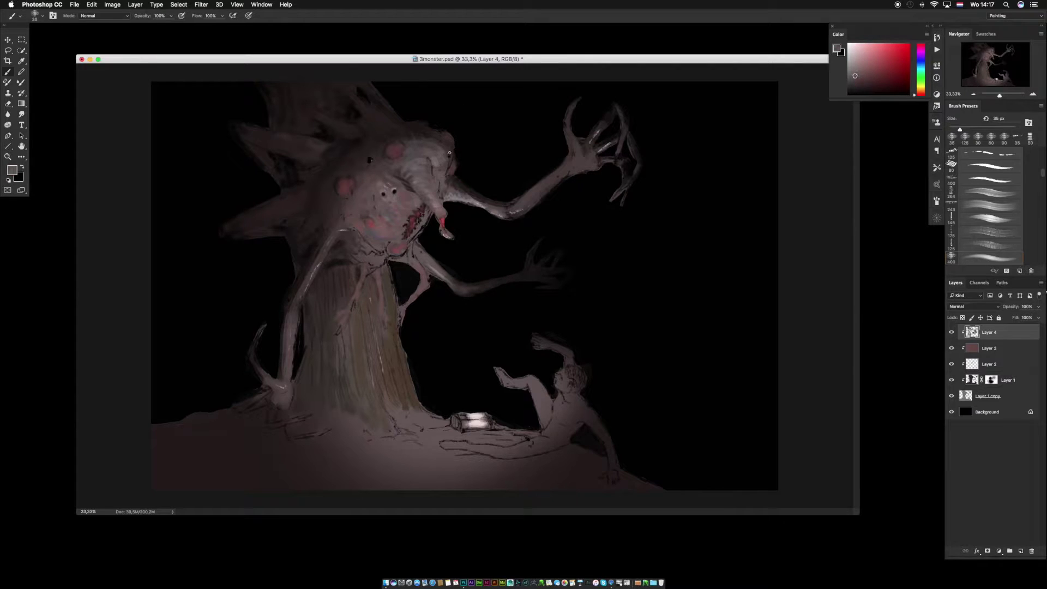
# Touch up the skin around the cheek eyes with sampled reddish tones.
pyautogui.keyDown('alt'); pyautogui.click(388, 194); pyautogui.keyUp('alt')
pyautogui.keyDown('alt'); pyautogui.click(394, 179); pyautogui.keyUp('alt')
pyautogui.moveTo(557, 61); pyautogui.dragTo(543, 114)
pyautogui.keyDown('alt'); pyautogui.click(371, 204); pyautogui.keyUp('alt')
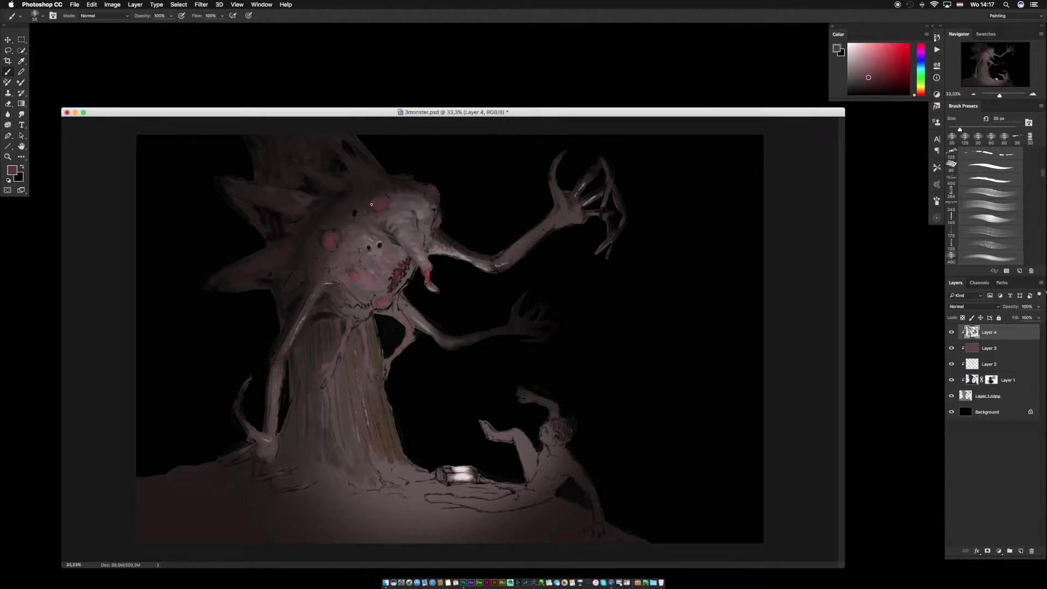
# Blend the top of the head into the dark growths behind it with sampled tones.
pyautogui.keyDown('alt'); pyautogui.click(436, 193); pyautogui.keyUp('alt')
pyautogui.keyDown('alt'); pyautogui.click(436, 193); pyautogui.keyUp('alt')
pyautogui.keyDown('alt'); pyautogui.click(400, 168); pyautogui.keyUp('alt')
pyautogui.keyDown('alt'); pyautogui.click(364, 149); pyautogui.keyUp('alt')
pyautogui.keyDown('alt'); pyautogui.click(366, 146); pyautogui.keyUp('alt')
pyautogui.keyDown('alt'); pyautogui.click(361, 183); pyautogui.keyUp('alt')
pyautogui.keyDown('alt'); pyautogui.click(360, 150); pyautogui.keyUp('alt')
pyautogui.keyDown('alt'); pyautogui.click(361, 173); pyautogui.keyUp('alt')
pyautogui.keyDown('alt'); pyautogui.click(362, 179); pyautogui.keyUp('alt')
pyautogui.keyDown('alt'); pyautogui.click(364, 187); pyautogui.keyUp('alt')
# Paint over the back of the head and refine the skin around the small dark eye on the brow.
pyautogui.keyDown('alt'); pyautogui.click(338, 181); pyautogui.keyUp('alt')
pyautogui.keyDown('alt'); pyautogui.click(338, 200); pyautogui.keyUp('alt')
pyautogui.keyDown('alt'); pyautogui.click(354, 212); pyautogui.keyUp('alt')
pyautogui.keyDown('alt'); pyautogui.click(354, 212); pyautogui.keyUp('alt')
pyautogui.keyDown('alt'); pyautogui.click(353, 213); pyautogui.keyUp('alt')
# Refine the forehead spot, the nose and the mouth edge with sampled tones and a smaller brush.
pyautogui.keyDown('alt'); pyautogui.click(380, 202); pyautogui.keyUp('alt')
pyautogui.keyDown('alt'); pyautogui.click(412, 213); pyautogui.keyUp('alt')
pyautogui.keyDown('alt'); pyautogui.click(404, 217); pyautogui.keyUp('alt')
pyautogui.keyDown('alt'); pyautogui.click(392, 279); pyautogui.keyUp('alt')
pyautogui.press('[')
pyautogui.press('[')
pyautogui.keyDown('alt'); pyautogui.click(396, 282); pyautogui.keyUp('alt')
pyautogui.keyDown('alt'); pyautogui.click(436, 249); pyautogui.keyUp('alt')
pyautogui.keyDown('alt'); pyautogui.click(393, 272); pyautogui.keyUp('alt')
# Enlarge the brush to 40 px and shade the elbow and forearm of the raised arm.
pyautogui.press(']')
pyautogui.press(']')
pyautogui.press(']')
pyautogui.press(']')
pyautogui.press(']')
pyautogui.keyDown('alt'); pyautogui.click(499, 263); pyautogui.keyUp('alt')
pyautogui.moveTo(502, 265); pyautogui.dragTo(519, 250)
# Paint over the lines of the raised hand, modelling its palm and long fingers with sampled tones.
pyautogui.moveTo(583, 202)
pyautogui.mouseDown()
pyautogui.moveTo(589, 172)
pyautogui.moveTo(606, 247)
pyautogui.moveTo(616, 228)
pyautogui.moveTo(608, 256)
pyautogui.moveTo(601, 212)
pyautogui.mouseUp()
pyautogui.keyDown('alt'); pyautogui.click(595, 168); pyautogui.keyUp('alt')
pyautogui.moveTo(602, 167)
pyautogui.mouseDown()
pyautogui.moveTo(605, 180)
pyautogui.moveTo(553, 177)
pyautogui.moveTo(561, 207)
pyautogui.moveTo(577, 205)
pyautogui.mouseUp()
pyautogui.keyDown('alt'); pyautogui.click(578, 181); pyautogui.keyUp('alt')
pyautogui.keyDown('alt'); pyautogui.click(568, 181); pyautogui.keyUp('alt')
pyautogui.keyDown('alt'); pyautogui.click(574, 197); pyautogui.keyUp('alt')
pyautogui.keyDown('alt'); pyautogui.click(577, 209); pyautogui.keyUp('alt')
# Soften the upper edge of the forehead with sampled skin tones.
pyautogui.keyDown('alt'); pyautogui.click(410, 196); pyautogui.keyUp('alt')
pyautogui.keyDown('alt'); pyautogui.click(411, 197); pyautogui.keyUp('alt')
pyautogui.moveTo(412, 198); pyautogui.dragTo(420, 201)
pyautogui.keyDown('alt'); pyautogui.click(422, 201); pyautogui.keyUp('alt')
pyautogui.keyDown('alt'); pyautogui.click(427, 198); pyautogui.keyUp('alt')
# Rework the brow eye and the two cheek eyes with sampled skin tones and dark accents.
pyautogui.keyDown('alt'); pyautogui.click(354, 211); pyautogui.keyUp('alt')
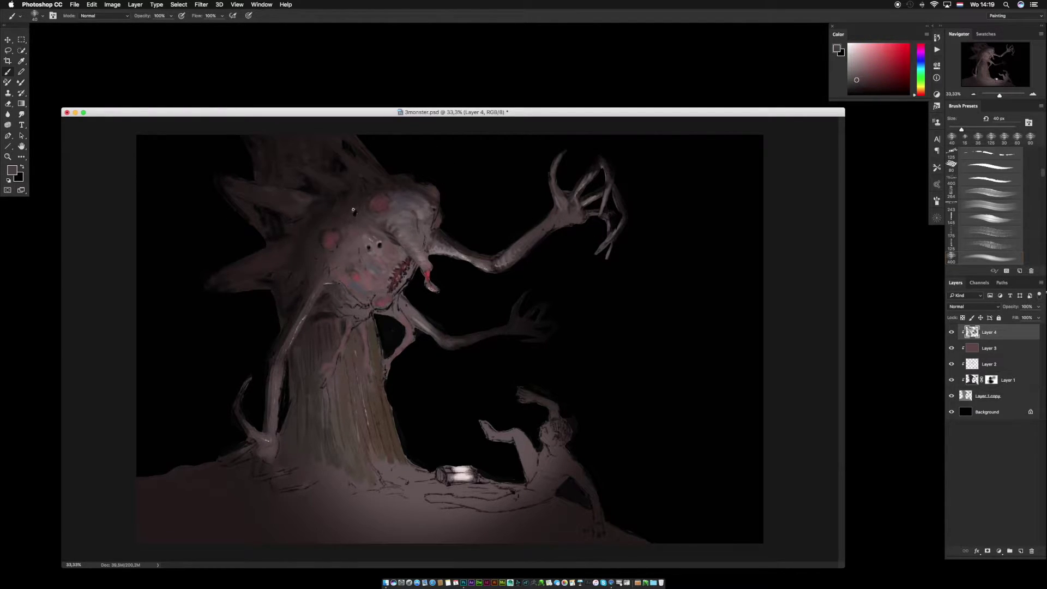
pyautogui.keyDown('alt'); pyautogui.click(353, 214); pyautogui.keyUp('alt')
pyautogui.keyDown('alt'); pyautogui.click(360, 216); pyautogui.keyUp('alt')
pyautogui.keyDown('alt'); pyautogui.click(382, 236); pyautogui.keyUp('alt')
pyautogui.keyDown('alt'); pyautogui.click(380, 245); pyautogui.keyUp('alt')
pyautogui.keyDown('alt'); pyautogui.click(382, 249); pyautogui.keyUp('alt')
pyautogui.keyDown('alt'); pyautogui.click(380, 246); pyautogui.keyUp('alt')
pyautogui.keyDown('alt'); pyautogui.click(381, 250); pyautogui.keyUp('alt')
pyautogui.keyDown('alt'); pyautogui.click(380, 246); pyautogui.keyUp('alt')
pyautogui.press('x')
pyautogui.press('x')
pyautogui.press('x')
# Blend the skin beside the cheek eyes and around the red spot at the back of the cheek.
pyautogui.keyDown('alt'); pyautogui.click(366, 252); pyautogui.keyUp('alt')
pyautogui.keyDown('alt'); pyautogui.click(367, 250); pyautogui.keyUp('alt')
pyautogui.keyDown('alt'); pyautogui.click(325, 237); pyautogui.keyUp('alt')
pyautogui.keyDown('alt'); pyautogui.click(323, 235); pyautogui.keyUp('alt')
pyautogui.keyDown('alt'); pyautogui.click(320, 250); pyautogui.keyUp('alt')
# Paint over the lines of the long arm reaching to the ground and highlight it near the shoulder.
pyautogui.keyDown('alt'); pyautogui.click(261, 427); pyautogui.keyUp('alt')
pyautogui.moveTo(280, 407); pyautogui.dragTo(282, 364)
pyautogui.keyDown('alt'); pyautogui.click(456, 249); pyautogui.keyUp('alt')
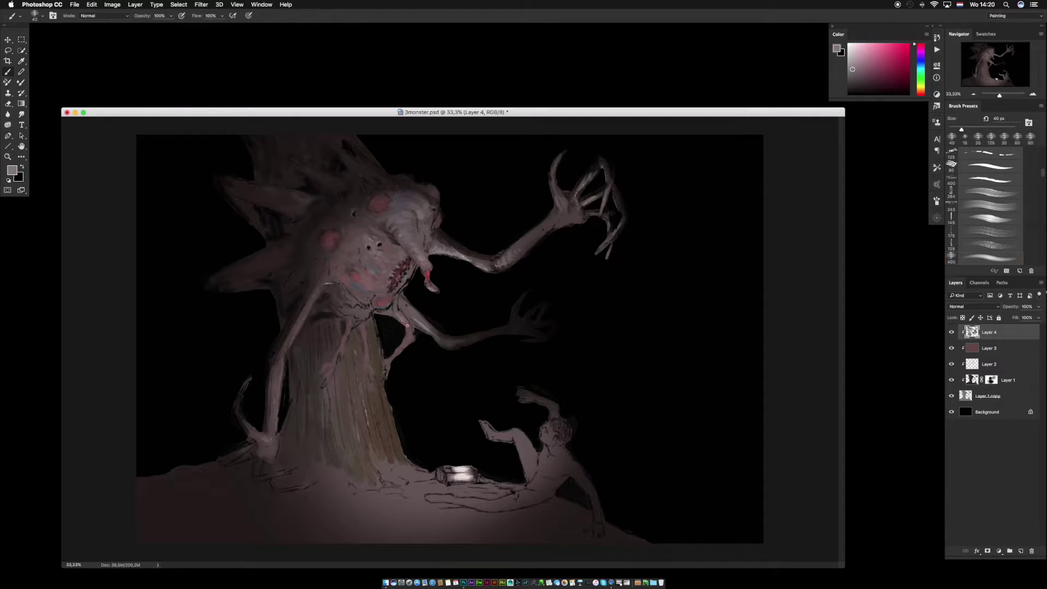
pyautogui.keyDown('alt'); pyautogui.click(327, 280); pyautogui.keyUp('alt')
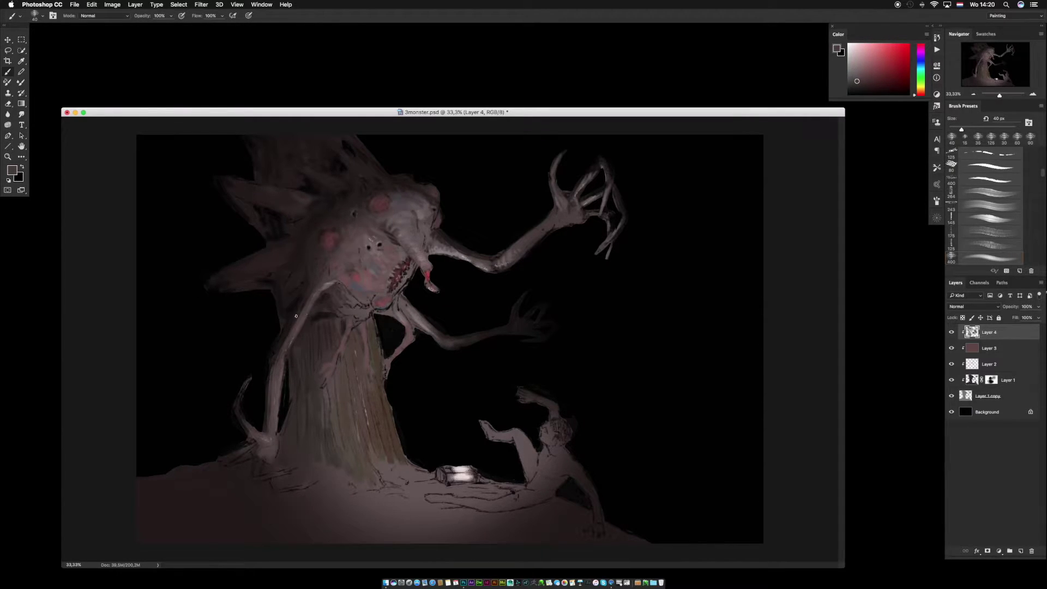
# Switch to the 70 px tapered brush and paint bark strokes down the trunk with sampled brown tones.
pyautogui.keyDown('alt'); pyautogui.click(381, 467); pyautogui.keyUp('alt')
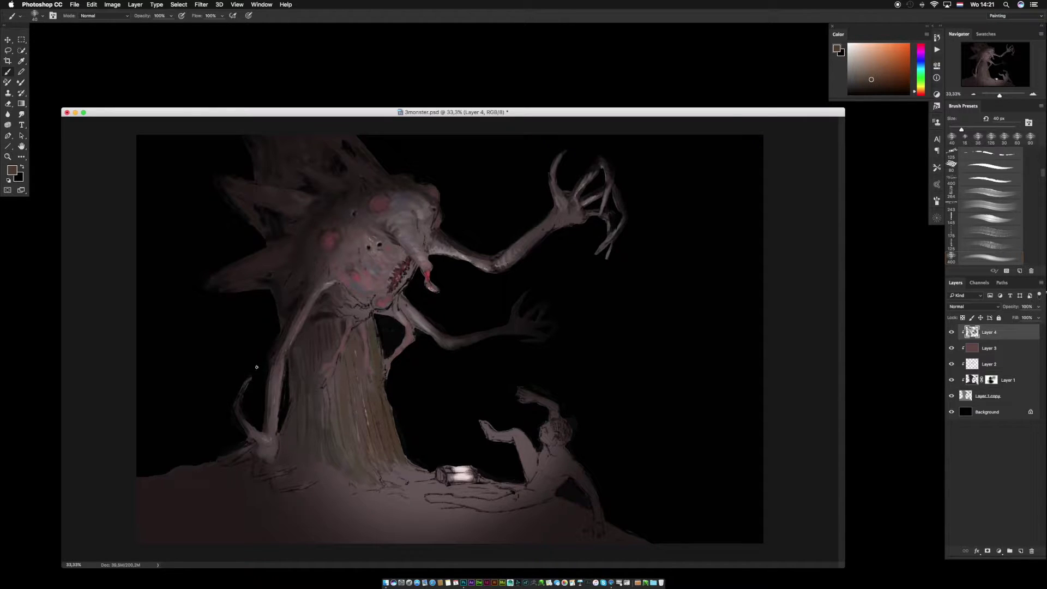
pyautogui.rightClick(349, 362)
pyautogui.click(412, 346)
pyautogui.press('Return')
pyautogui.keyDown('alt'); pyautogui.click(380, 411); pyautogui.keyUp('alt')
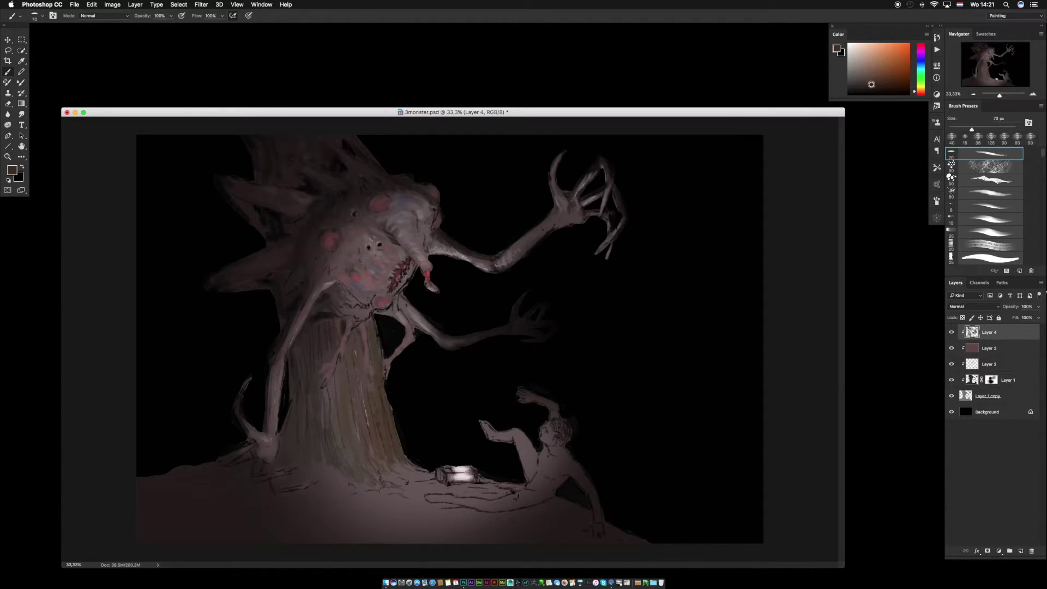
pyautogui.moveTo(352, 401); pyautogui.dragTo(363, 454)
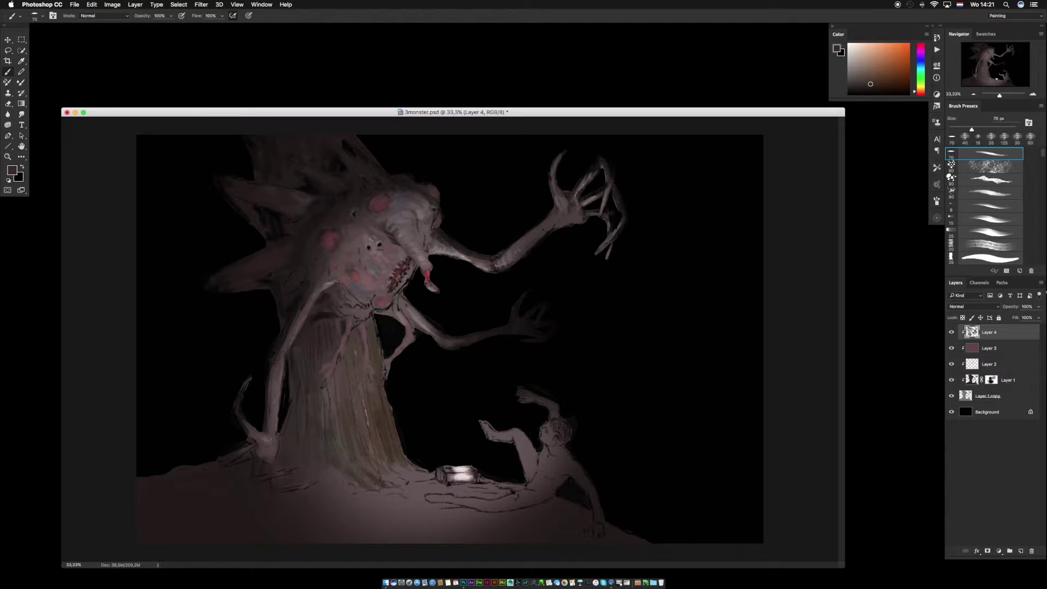
# Refine the lower cheek and the back of the cheek below the red spot with sampled tones.
pyautogui.keyDown('alt'); pyautogui.click(360, 290); pyautogui.keyUp('alt')
pyautogui.keyDown('alt'); pyautogui.click(382, 271); pyautogui.keyUp('alt')
pyautogui.moveTo(329, 252); pyautogui.dragTo(325, 272)
pyautogui.keyDown('alt'); pyautogui.click(319, 261); pyautogui.keyUp('alt')
pyautogui.keyDown('alt'); pyautogui.click(316, 264); pyautogui.keyUp('alt')
# Add sampled lighter tones to the upper part of the raised arm and along its forearm.
pyautogui.keyDown('alt'); pyautogui.click(457, 253); pyautogui.keyUp('alt')
pyautogui.keyDown('alt'); pyautogui.click(454, 246); pyautogui.keyUp('alt')
pyautogui.moveTo(450, 244)
pyautogui.mouseDown()
pyautogui.moveTo(470, 256)
pyautogui.moveTo(447, 247)
pyautogui.mouseUp()
pyautogui.keyDown('alt'); pyautogui.click(443, 246); pyautogui.keyUp('alt')
pyautogui.keyDown('alt'); pyautogui.click(431, 240); pyautogui.keyUp('alt')
pyautogui.moveTo(511, 256); pyautogui.dragTo(579, 212)
# Flip the image horizontally and switch to the first textured brush preset at 30 px.
pyautogui.press('F2')
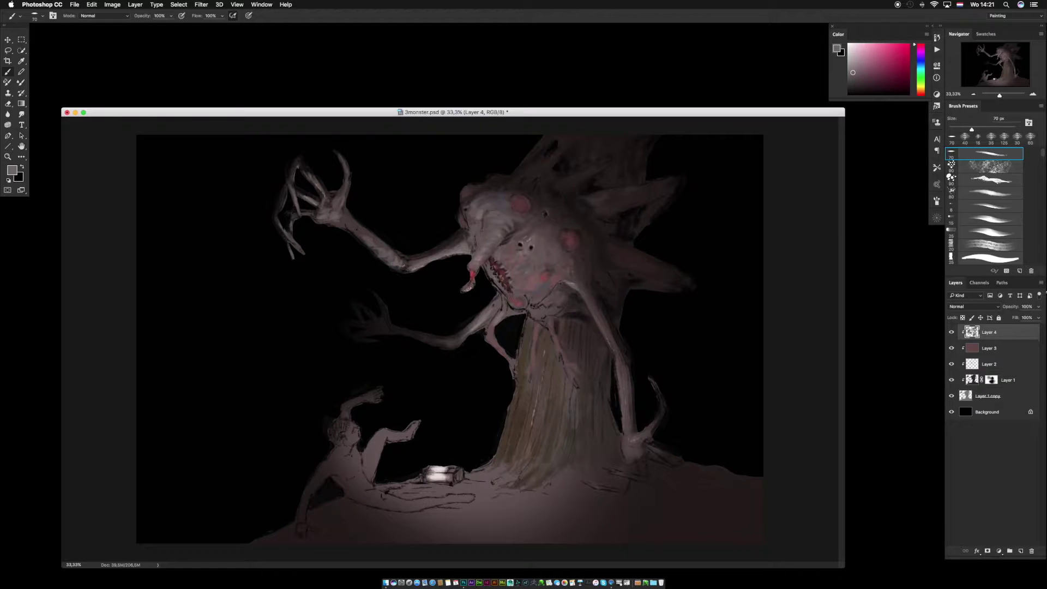
pyautogui.rightClick(517, 245)
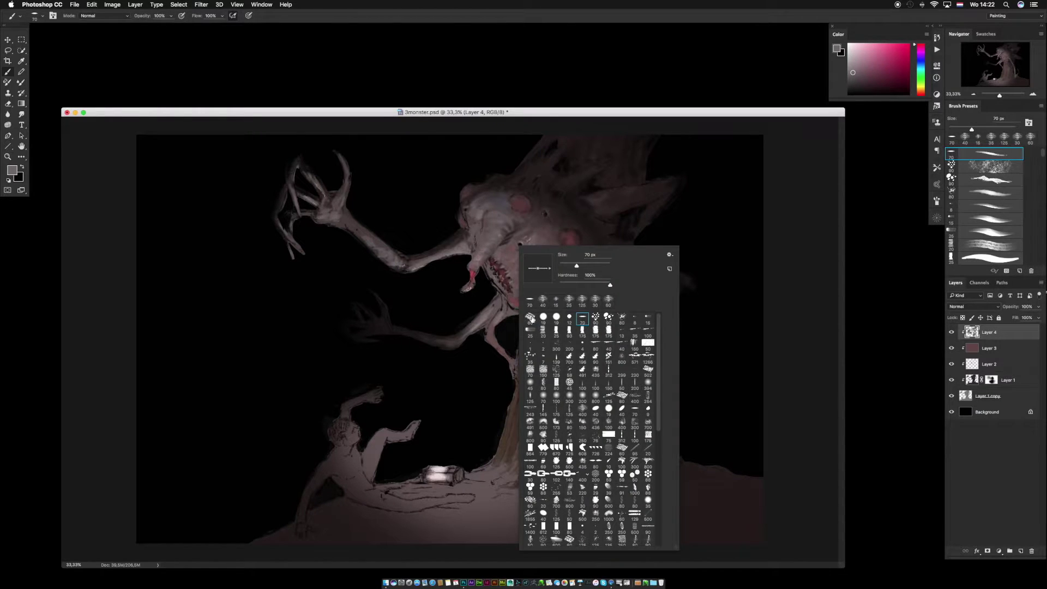
pyautogui.doubleClick(531, 315)
pyautogui.press('[')
pyautogui.press('[')
pyautogui.press('[')
pyautogui.press('[')
pyautogui.press('[')
# Model the nose bridge, forehead and outer head edge with sampled light and dark skin tones.
pyautogui.keyDown('alt'); pyautogui.click(501, 223); pyautogui.keyUp('alt')
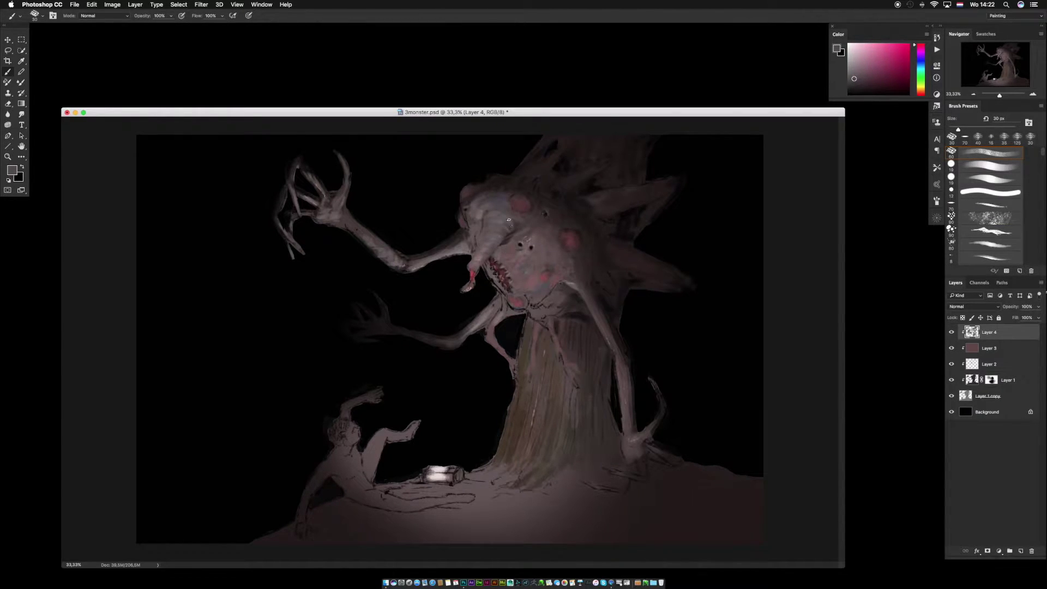
pyautogui.keyDown('alt'); pyautogui.click(514, 190); pyautogui.keyUp('alt')
pyautogui.keyDown('alt'); pyautogui.click(505, 194); pyautogui.keyUp('alt')
pyautogui.keyDown('alt'); pyautogui.click(469, 199); pyautogui.keyUp('alt')
pyautogui.keyDown('alt'); pyautogui.click(468, 213); pyautogui.keyUp('alt')
pyautogui.keyDown('alt'); pyautogui.click(476, 213); pyautogui.keyUp('alt')
pyautogui.keyDown('alt'); pyautogui.click(504, 207); pyautogui.keyUp('alt')
pyautogui.keyDown('alt'); pyautogui.click(512, 186); pyautogui.keyUp('alt')
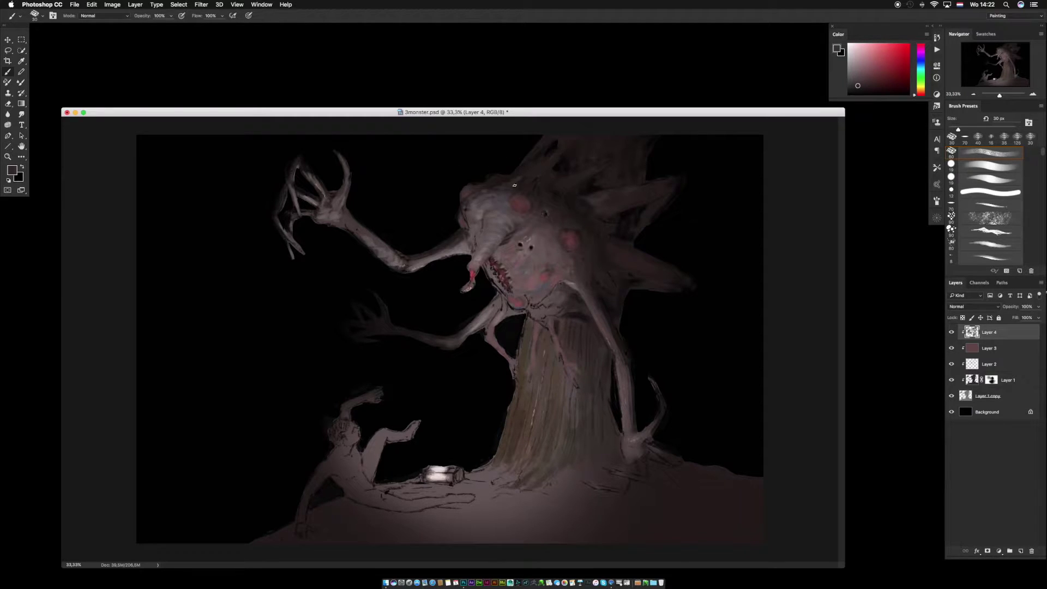
# Refine the skin around the monster's nostrils and the upper edge of its mouth with sampled tones.
pyautogui.keyDown('alt'); pyautogui.click(524, 229); pyautogui.keyUp('alt')
pyautogui.keyDown('alt'); pyautogui.click(528, 235); pyautogui.keyUp('alt')
pyautogui.keyDown('alt'); pyautogui.click(533, 236); pyautogui.keyUp('alt')
pyautogui.keyDown('alt'); pyautogui.click(501, 252); pyautogui.keyUp('alt')
pyautogui.keyDown('alt'); pyautogui.click(500, 250); pyautogui.keyUp('alt')
pyautogui.keyDown('alt'); pyautogui.click(523, 230); pyautogui.keyUp('alt')
pyautogui.keyDown('alt'); pyautogui.click(507, 226); pyautogui.keyUp('alt')
# Blend sampled tones along the drooping nose and down the mouth edge to the chin.
pyautogui.keyDown('alt'); pyautogui.click(484, 253); pyautogui.keyUp('alt')
pyautogui.keyDown('alt'); pyautogui.click(479, 257); pyautogui.keyUp('alt')
pyautogui.keyDown('alt'); pyautogui.click(478, 271); pyautogui.keyUp('alt')
pyautogui.keyDown('alt'); pyautogui.click(511, 302); pyautogui.keyUp('alt')
pyautogui.keyDown('alt'); pyautogui.click(502, 279); pyautogui.keyUp('alt')
# Smooth the cheek between the nostrils and the lower red spot with sampled skin tones.
pyautogui.keyDown('alt'); pyautogui.click(514, 246); pyautogui.keyUp('alt')
pyautogui.keyDown('alt'); pyautogui.click(520, 235); pyautogui.keyUp('alt')
pyautogui.keyDown('alt'); pyautogui.click(509, 224); pyautogui.keyUp('alt')
pyautogui.keyDown('alt'); pyautogui.click(540, 266); pyautogui.keyUp('alt')
pyautogui.keyDown('alt'); pyautogui.click(547, 275); pyautogui.keyUp('alt')
pyautogui.keyDown('alt'); pyautogui.click(543, 276); pyautogui.keyUp('alt')
pyautogui.keyDown('alt'); pyautogui.click(521, 245); pyautogui.keyUp('alt')
pyautogui.keyDown('alt'); pyautogui.click(518, 257); pyautogui.keyUp('alt')
# Paint sampled darker tones over the back of the head and the base of the upper spikes.
pyautogui.keyDown('alt'); pyautogui.click(529, 224); pyautogui.keyUp('alt')
pyautogui.keyDown('alt'); pyautogui.click(557, 205); pyautogui.keyUp('alt')
pyautogui.keyDown('alt'); pyautogui.click(564, 195); pyautogui.keyUp('alt')
pyautogui.moveTo(584, 184); pyautogui.dragTo(600, 168)
pyautogui.keyDown('alt'); pyautogui.click(596, 153); pyautogui.keyUp('alt')
# Touch up the toothed mouth and its surrounding skin with sampled colours.
pyautogui.keyDown('alt'); pyautogui.click(531, 268); pyautogui.keyUp('alt')
pyautogui.keyDown('alt'); pyautogui.click(500, 268); pyautogui.keyUp('alt')
pyautogui.keyDown('alt'); pyautogui.click(493, 282); pyautogui.keyUp('alt')
pyautogui.keyDown('alt'); pyautogui.click(487, 273); pyautogui.keyUp('alt')
pyautogui.keyDown('alt'); pyautogui.click(494, 267); pyautogui.keyUp('alt')
# Refine the thumb-side fingers and palm of the raised hand with sampled tones.
pyautogui.keyDown('alt'); pyautogui.click(339, 201); pyautogui.keyUp('alt')
pyautogui.keyDown('alt'); pyautogui.click(343, 195); pyautogui.keyUp('alt')
pyautogui.keyDown('alt'); pyautogui.click(345, 217); pyautogui.keyUp('alt')
pyautogui.moveTo(344, 218)
pyautogui.mouseDown()
pyautogui.moveTo(361, 232)
pyautogui.moveTo(335, 196)
pyautogui.mouseUp()
pyautogui.keyDown('alt'); pyautogui.click(333, 215); pyautogui.keyUp('alt')
# Lighten the shoulder of the front arm and blend the skin around the red cheek spot.
pyautogui.keyDown('alt'); pyautogui.click(569, 279); pyautogui.keyUp('alt')
pyautogui.keyDown('alt'); pyautogui.click(571, 283); pyautogui.keyUp('alt')
pyautogui.moveTo(569, 277); pyautogui.dragTo(574, 285)
pyautogui.keyDown('alt'); pyautogui.click(573, 280); pyautogui.keyUp('alt')
pyautogui.keyDown('alt'); pyautogui.click(572, 239); pyautogui.keyUp('alt')
pyautogui.keyDown('alt'); pyautogui.click(574, 236); pyautogui.keyUp('alt')
pyautogui.keyDown('alt'); pyautogui.click(554, 241); pyautogui.keyUp('alt')
# Blend sampled tones from the front arm's shoulder across the lower jaw to the chin.
pyautogui.keyDown('alt'); pyautogui.click(569, 284); pyautogui.keyUp('alt')
pyautogui.moveTo(562, 282); pyautogui.dragTo(557, 292)
pyautogui.keyDown('alt'); pyautogui.click(555, 294); pyautogui.keyUp('alt')
pyautogui.keyDown('alt'); pyautogui.click(547, 294); pyautogui.keyUp('alt')
pyautogui.keyDown('alt'); pyautogui.click(526, 296); pyautogui.keyUp('alt')
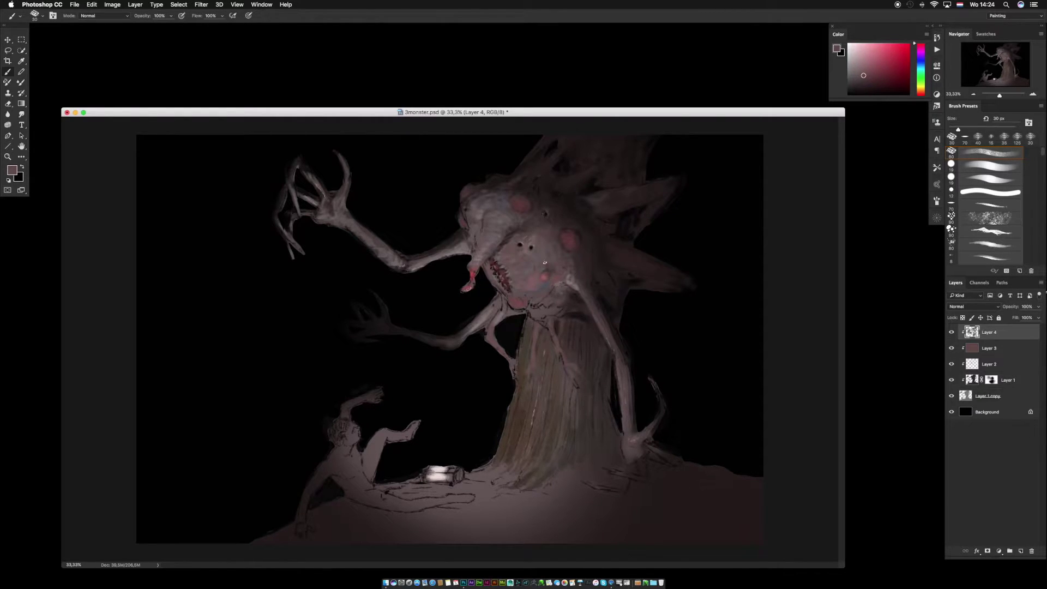
# Switch to the soft textured 400 px brush preset and reduce its size to 50 px.
pyautogui.rightClick(528, 321)
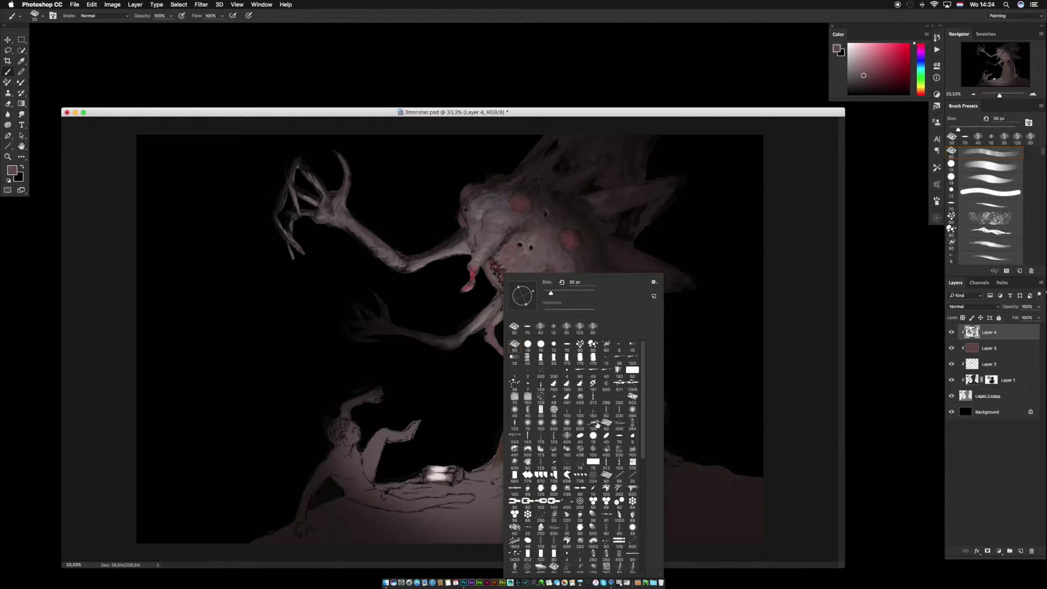
pyautogui.click(566, 438)
pyautogui.press('Return')
pyautogui.press('[')
pyautogui.press('[')
pyautogui.press('[')
pyautogui.press('[')
pyautogui.press('[')
pyautogui.press('[')
pyautogui.press('[')
pyautogui.press('[')
pyautogui.press('[')
pyautogui.press('[')
pyautogui.press('[')
# Smooth the raised forearm from the elbow to the wrist with sampled skin tones.
pyautogui.moveTo(370, 244)
pyautogui.mouseDown()
pyautogui.moveTo(403, 266)
pyautogui.moveTo(400, 257)
pyautogui.moveTo(416, 256)
pyautogui.moveTo(388, 250)
pyautogui.mouseUp()
pyautogui.keyDown('alt'); pyautogui.click(406, 258); pyautogui.keyUp('alt')
pyautogui.keyDown('alt'); pyautogui.click(411, 255); pyautogui.keyUp('alt')
pyautogui.keyDown('alt'); pyautogui.click(394, 256); pyautogui.keyUp('alt')
pyautogui.keyDown('alt'); pyautogui.click(352, 226); pyautogui.keyUp('alt')
pyautogui.keyDown('alt'); pyautogui.click(340, 215); pyautogui.keyUp('alt')
# Model the palm and finger bases of the raised hand with sampled light and dark tones.
pyautogui.keyDown('alt'); pyautogui.click(334, 211); pyautogui.keyUp('alt')
pyautogui.keyDown('alt'); pyautogui.click(335, 201); pyautogui.keyUp('alt')
pyautogui.keyDown('alt'); pyautogui.click(333, 204); pyautogui.keyUp('alt')
pyautogui.keyDown('alt'); pyautogui.click(325, 228); pyautogui.keyUp('alt')
pyautogui.moveTo(335, 225); pyautogui.dragTo(319, 223)
pyautogui.keyDown('alt'); pyautogui.click(329, 217); pyautogui.keyUp('alt')
pyautogui.moveTo(330, 221); pyautogui.dragTo(315, 220)
pyautogui.keyDown('alt'); pyautogui.click(332, 213); pyautogui.keyUp('alt')
pyautogui.keyDown('alt'); pyautogui.click(334, 210); pyautogui.keyUp('alt')
# Soften the top edge of the forehead with sampled tones.
pyautogui.keyDown('alt'); pyautogui.click(487, 188); pyautogui.keyUp('alt')
pyautogui.keyDown('alt'); pyautogui.click(490, 182); pyautogui.keyUp('alt')
pyautogui.keyDown('alt'); pyautogui.click(494, 189); pyautogui.keyUp('alt')
pyautogui.moveTo(491, 185); pyautogui.dragTo(497, 182)
pyautogui.keyDown('alt'); pyautogui.click(495, 181); pyautogui.keyUp('alt')
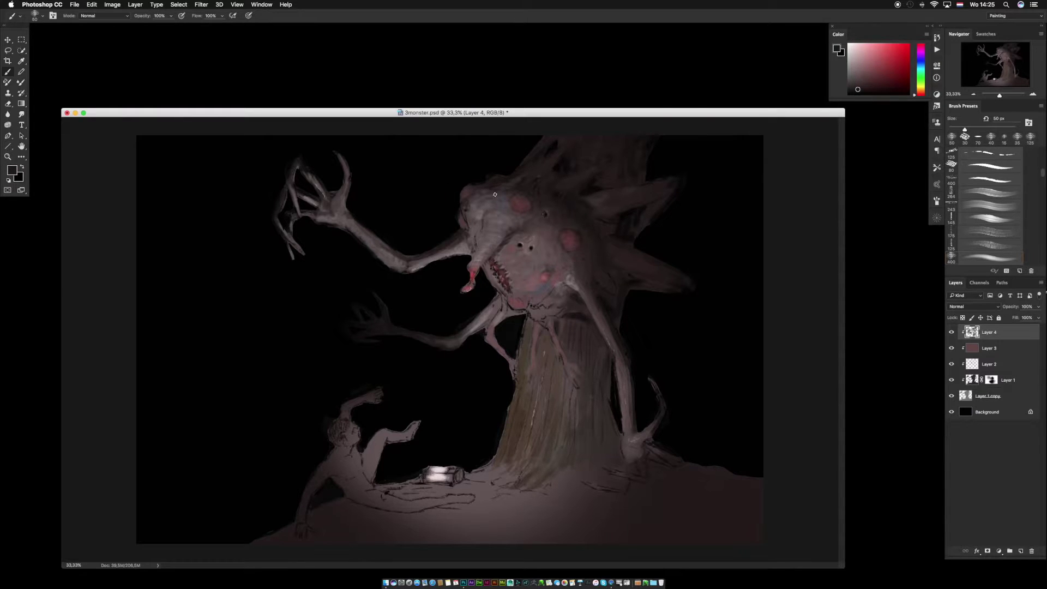
# Blend sampled tones over the lower cheek and the skin bordering the mouth.
pyautogui.keyDown('alt'); pyautogui.click(540, 267); pyautogui.keyUp('alt')
pyautogui.moveTo(547, 271); pyautogui.dragTo(551, 274)
pyautogui.keyDown('alt'); pyautogui.click(540, 273); pyautogui.keyUp('alt')
pyautogui.keyDown('alt'); pyautogui.click(502, 256); pyautogui.keyUp('alt')
pyautogui.keyDown('alt'); pyautogui.click(492, 280); pyautogui.keyUp('alt')
pyautogui.keyDown('alt'); pyautogui.click(514, 264); pyautogui.keyUp('alt')
pyautogui.keyDown('alt'); pyautogui.click(519, 278); pyautogui.keyUp('alt')
pyautogui.keyDown('alt'); pyautogui.click(495, 276); pyautogui.keyUp('alt')
# Refine the upper mouth edge and the drooping nose up to its bridge with sampled tones.
pyautogui.moveTo(493, 272); pyautogui.dragTo(492, 266)
pyautogui.keyDown('alt'); pyautogui.click(495, 264); pyautogui.keyUp('alt')
pyautogui.keyDown('alt'); pyautogui.click(497, 252); pyautogui.keyUp('alt')
pyautogui.keyDown('alt'); pyautogui.click(510, 236); pyautogui.keyUp('alt')
pyautogui.keyDown('alt'); pyautogui.click(497, 241); pyautogui.keyUp('alt')
pyautogui.keyDown('alt'); pyautogui.click(495, 242); pyautogui.keyUp('alt')
pyautogui.keyDown('alt'); pyautogui.click(486, 232); pyautogui.keyUp('alt')
pyautogui.moveTo(482, 216); pyautogui.dragTo(484, 225)
# Shade and smooth the upper part of the raised arm down to the elbow with sampled tones.
pyautogui.keyDown('alt'); pyautogui.click(468, 245); pyautogui.keyUp('alt')
pyautogui.keyDown('alt'); pyautogui.click(465, 248); pyautogui.keyUp('alt')
pyautogui.keyDown('alt'); pyautogui.click(440, 257); pyautogui.keyUp('alt')
pyautogui.moveTo(422, 262); pyautogui.dragTo(417, 267)
pyautogui.keyDown('alt'); pyautogui.click(416, 265); pyautogui.keyUp('alt')
pyautogui.keyDown('alt'); pyautogui.click(408, 267); pyautogui.keyUp('alt')
pyautogui.keyDown('alt'); pyautogui.click(449, 254); pyautogui.keyUp('alt')
# Model the lower outstretched arm from its shoulder to the elbow with sampled light and dark tones.
pyautogui.keyDown('alt'); pyautogui.click(489, 314); pyautogui.keyUp('alt')
pyautogui.moveTo(495, 312)
pyautogui.mouseDown()
pyautogui.moveTo(517, 310)
pyautogui.moveTo(512, 235)
pyautogui.moveTo(497, 321)
pyautogui.moveTo(497, 309)
pyautogui.moveTo(482, 327)
pyautogui.moveTo(502, 298)
pyautogui.moveTo(464, 341)
pyautogui.mouseUp()
pyautogui.keyDown('alt'); pyautogui.click(486, 318); pyautogui.keyUp('alt')
pyautogui.keyDown('alt'); pyautogui.click(510, 236); pyautogui.keyUp('alt')
pyautogui.keyDown('alt'); pyautogui.click(498, 302); pyautogui.keyUp('alt')
pyautogui.keyDown('alt'); pyautogui.click(483, 320); pyautogui.keyUp('alt')
pyautogui.keyDown('alt'); pyautogui.click(461, 343); pyautogui.keyUp('alt')
pyautogui.keyDown('alt'); pyautogui.click(459, 342); pyautogui.keyUp('alt')
pyautogui.keyDown('alt'); pyautogui.click(462, 339); pyautogui.keyUp('alt')
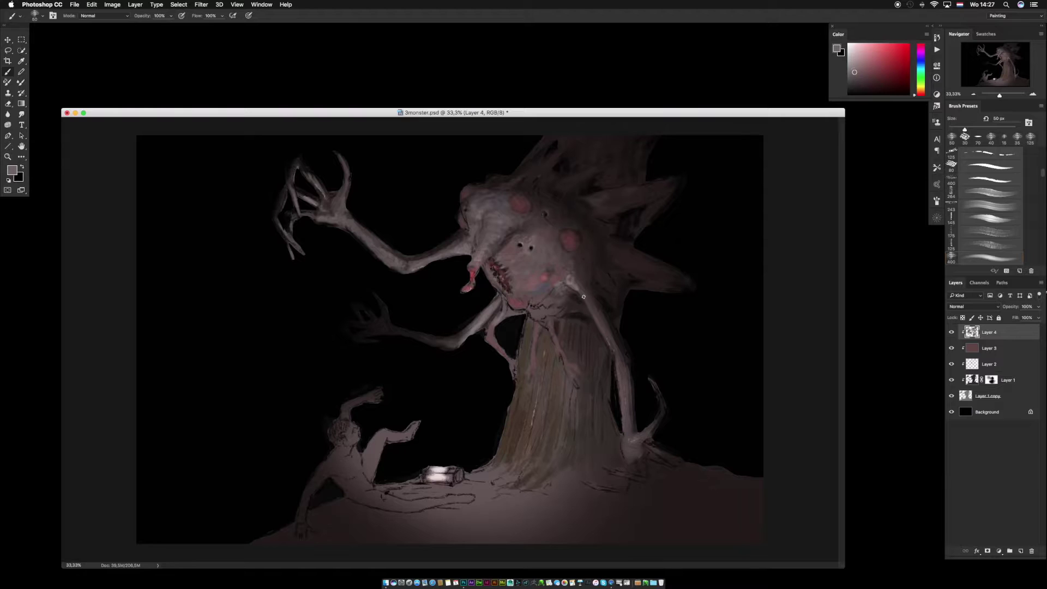
# Paint the thumb and fingers of the hand resting on the ground over the sketch lines.
pyautogui.moveTo(647, 433); pyautogui.dragTo(651, 388)
pyautogui.moveTo(603, 468)
pyautogui.mouseDown()
pyautogui.moveTo(624, 476)
pyautogui.moveTo(606, 489)
pyautogui.moveTo(638, 461)
pyautogui.moveTo(668, 459)
pyautogui.moveTo(647, 442)
pyautogui.moveTo(667, 455)
pyautogui.mouseUp()
pyautogui.keyDown('alt'); pyautogui.click(661, 446); pyautogui.keyUp('alt')
pyautogui.keyDown('alt'); pyautogui.click(661, 453); pyautogui.keyUp('alt')
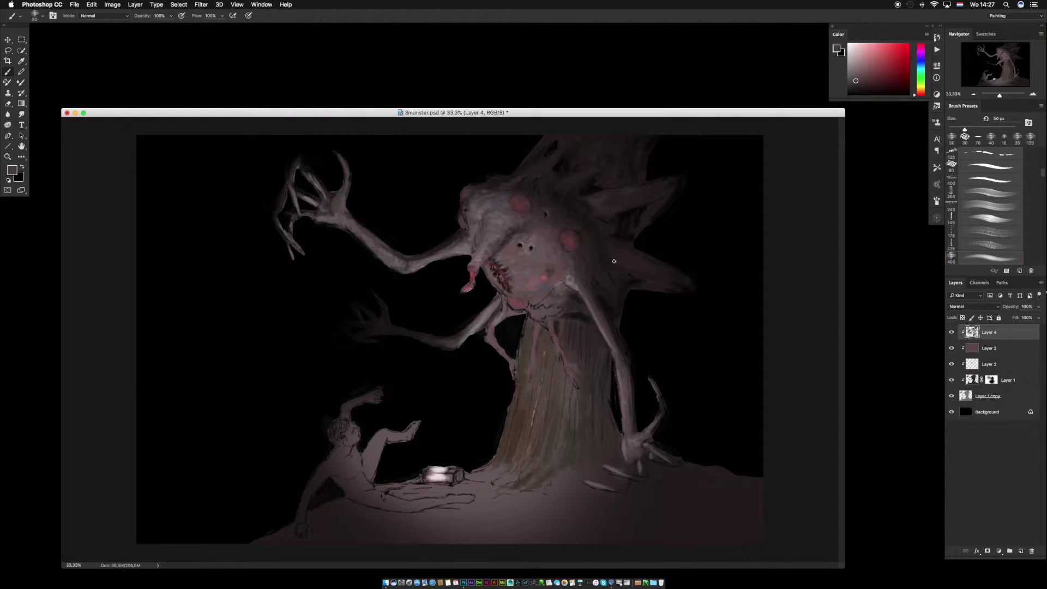
# Refine the front arm's shoulder, the chin area and the small dangling limb's hand with sampled tones.
pyautogui.keyDown('alt'); pyautogui.click(571, 277); pyautogui.keyUp('alt')
pyautogui.keyDown('alt'); pyautogui.click(570, 278); pyautogui.keyUp('alt')
pyautogui.moveTo(571, 277); pyautogui.dragTo(564, 284)
pyautogui.keyDown('alt'); pyautogui.click(566, 283); pyautogui.keyUp('alt')
pyautogui.keyDown('alt'); pyautogui.click(547, 306); pyautogui.keyUp('alt')
pyautogui.keyDown('alt'); pyautogui.click(513, 366); pyautogui.keyUp('alt')
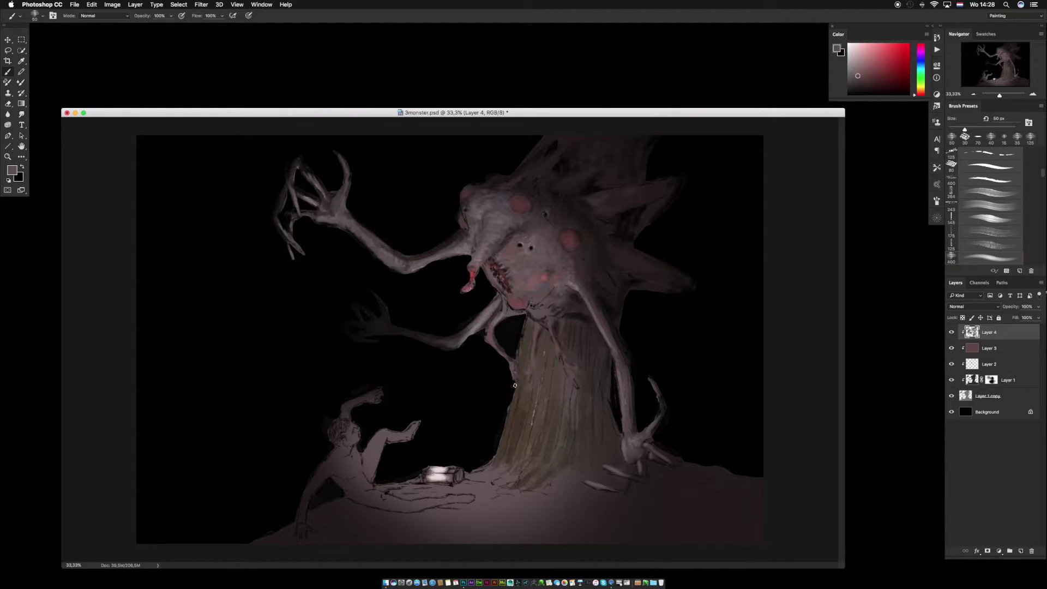
# Blend the upper head and the base of the back spikes with sampled light and dark skin tones.
pyautogui.keyDown('alt'); pyautogui.click(547, 210); pyautogui.keyUp('alt')
pyautogui.keyDown('alt'); pyautogui.click(531, 249); pyautogui.keyUp('alt')
pyautogui.keyDown('alt'); pyautogui.click(528, 218); pyautogui.keyUp('alt')
pyautogui.keyDown('alt'); pyautogui.click(590, 194); pyautogui.keyUp('alt')
pyautogui.keyDown('alt'); pyautogui.click(606, 208); pyautogui.keyUp('alt')
pyautogui.keyDown('alt'); pyautogui.click(596, 219); pyautogui.keyUp('alt')
pyautogui.keyDown('alt'); pyautogui.click(612, 227); pyautogui.keyUp('alt')
pyautogui.keyDown('alt'); pyautogui.click(596, 222); pyautogui.keyUp('alt')
pyautogui.keyDown('alt'); pyautogui.click(603, 235); pyautogui.keyUp('alt')
# Shade the lower back spike and the shadowed side of the body with sampled dark tones.
pyautogui.keyDown('alt'); pyautogui.click(660, 285); pyautogui.keyUp('alt')
pyautogui.keyDown('alt'); pyautogui.click(671, 282); pyautogui.keyUp('alt')
pyautogui.keyDown('alt'); pyautogui.click(613, 221); pyautogui.keyUp('alt')
pyautogui.keyDown('alt'); pyautogui.click(607, 202); pyautogui.keyUp('alt')
pyautogui.keyDown('alt'); pyautogui.click(598, 218); pyautogui.keyUp('alt')
pyautogui.keyDown('alt'); pyautogui.click(600, 299); pyautogui.keyUp('alt')
pyautogui.keyDown('alt'); pyautogui.click(595, 253); pyautogui.keyUp('alt')
pyautogui.keyDown('alt'); pyautogui.click(594, 252); pyautogui.keyUp('alt')
pyautogui.keyDown('alt'); pyautogui.click(592, 251); pyautogui.keyUp('alt')
pyautogui.keyDown('alt'); pyautogui.click(589, 248); pyautogui.keyUp('alt')
# Refine the skin around the mouth, snout and front edge of the face with sampled tones.
pyautogui.keyDown('alt'); pyautogui.click(502, 274); pyautogui.keyUp('alt')
pyautogui.keyDown('alt'); pyautogui.click(489, 270); pyautogui.keyUp('alt')
pyautogui.keyDown('alt'); pyautogui.click(520, 245); pyautogui.keyUp('alt')
pyautogui.keyDown('alt'); pyautogui.click(465, 219); pyautogui.keyUp('alt')
pyautogui.keyDown('alt'); pyautogui.click(468, 225); pyautogui.keyUp('alt')
pyautogui.keyDown('alt'); pyautogui.click(444, 255); pyautogui.keyUp('alt')
pyautogui.keyDown('alt'); pyautogui.click(467, 236); pyautogui.keyUp('alt')
pyautogui.keyDown('alt'); pyautogui.click(512, 258); pyautogui.keyUp('alt')
pyautogui.keyDown('alt'); pyautogui.click(470, 215); pyautogui.keyUp('alt')
pyautogui.keyDown('alt'); pyautogui.click(471, 272); pyautogui.keyUp('alt')
pyautogui.keyDown('alt'); pyautogui.click(473, 269); pyautogui.keyUp('alt')
pyautogui.keyDown('alt'); pyautogui.click(495, 253); pyautogui.keyUp('alt')
# Model the cheek, chin and forehead with sampled tones, adding strokes across the brow.
pyautogui.keyDown('alt'); pyautogui.click(568, 266); pyautogui.keyUp('alt')
pyautogui.keyDown('alt'); pyautogui.click(581, 291); pyautogui.keyUp('alt')
pyautogui.keyDown('alt'); pyautogui.click(510, 300); pyautogui.keyUp('alt')
pyautogui.keyDown('alt'); pyautogui.click(515, 245); pyautogui.keyUp('alt')
pyautogui.keyDown('alt'); pyautogui.click(512, 235); pyautogui.keyUp('alt')
pyautogui.keyDown('alt'); pyautogui.click(509, 216); pyautogui.keyUp('alt')
pyautogui.keyDown('alt'); pyautogui.click(480, 194); pyautogui.keyUp('alt')
pyautogui.moveTo(485, 206); pyautogui.dragTo(497, 203)
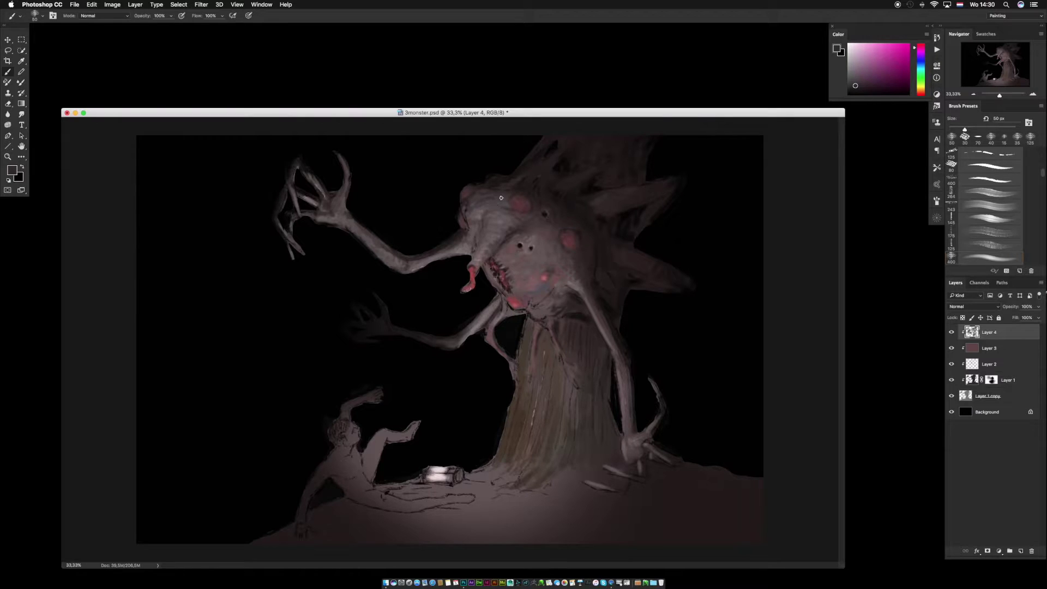
# Define the forehead folds and add highlights on the head using bright tones sampled from the glowing chest.
pyautogui.keyDown('alt'); pyautogui.click(493, 213); pyautogui.keyUp('alt')
pyautogui.keyDown('alt'); pyautogui.click(520, 222); pyautogui.keyUp('alt')
pyautogui.keyDown('alt'); pyautogui.click(536, 305); pyautogui.keyUp('alt')
pyautogui.keyDown('alt'); pyautogui.click(449, 471); pyautogui.keyUp('alt')
pyautogui.keyDown('alt'); pyautogui.click(450, 474); pyautogui.keyUp('alt')
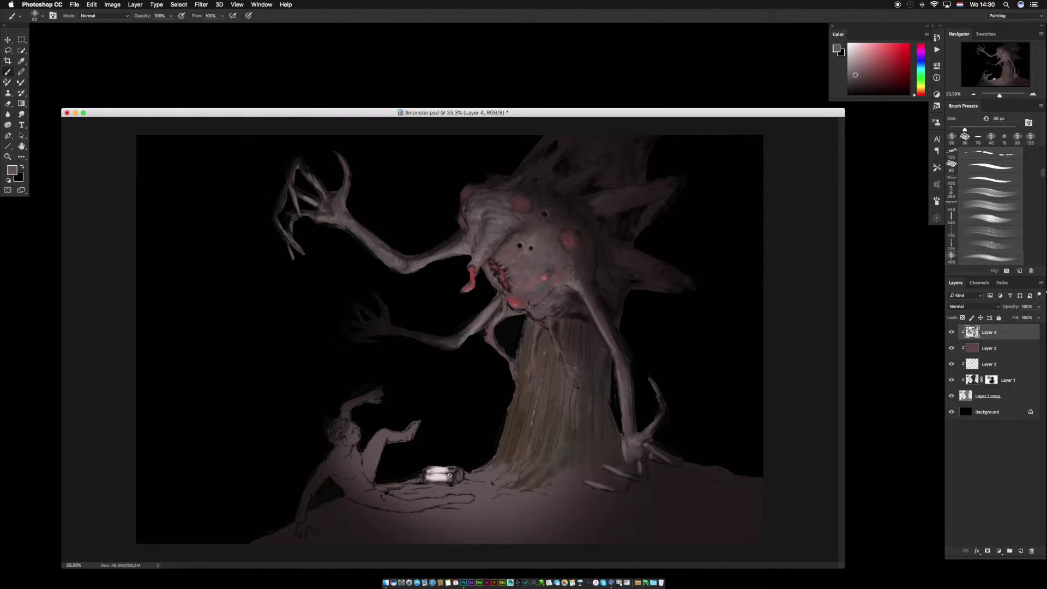
pyautogui.keyDown('alt'); pyautogui.click(449, 467); pyautogui.keyUp('alt')
pyautogui.keyDown('alt'); pyautogui.click(518, 188); pyautogui.keyUp('alt')
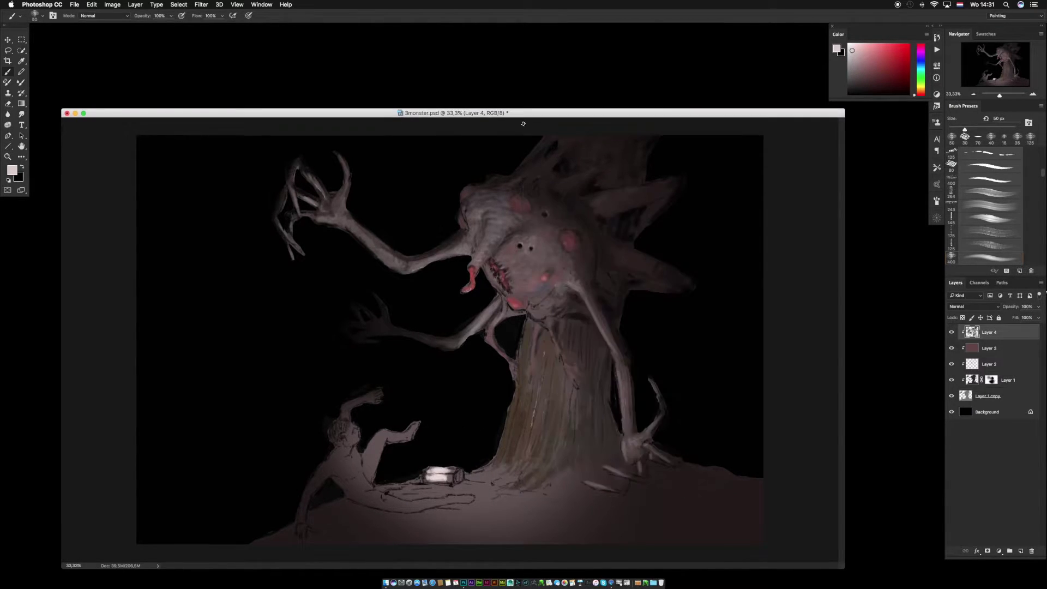
pyautogui.keyDown('alt'); pyautogui.click(584, 191); pyautogui.keyUp('alt')
# Smudge the spikes above the head with a textured Smudge brush, reducing its size for finer blending.
pyautogui.press('r')
pyautogui.rightClick(563, 147)
pyautogui.doubleClick(582, 219)
pyautogui.press('[')
pyautogui.moveTo(561, 158); pyautogui.dragTo(555, 171)
pyautogui.press('[')
pyautogui.press('[')
pyautogui.press('[')
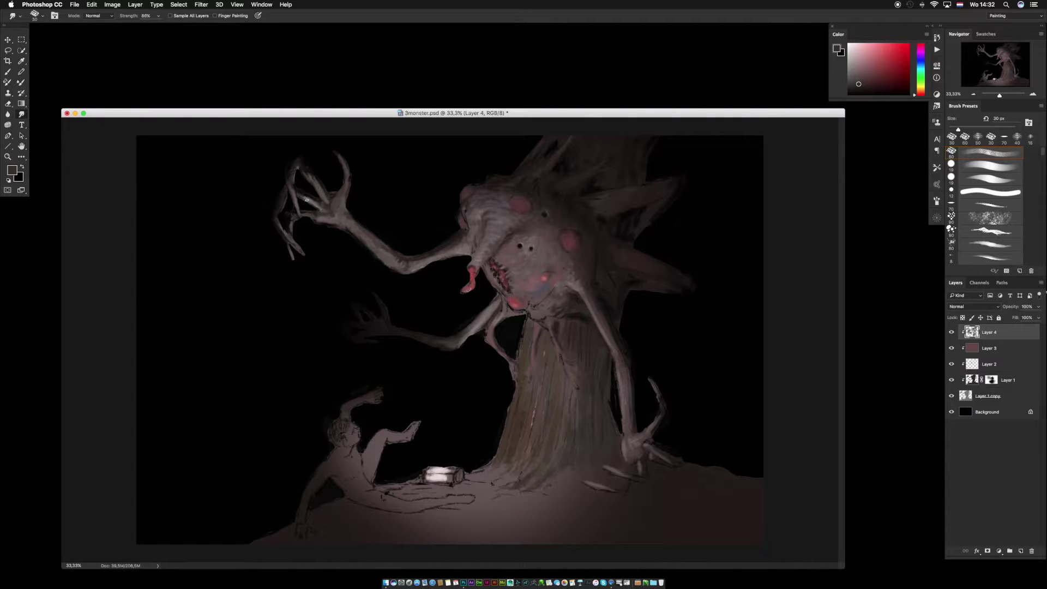
# Smudge the raised hand's fingers and repaint its palm and wrist with sampled skin tones.
pyautogui.moveTo(291, 195)
pyautogui.mouseDown()
pyautogui.moveTo(302, 243)
pyautogui.moveTo(284, 234)
pyautogui.moveTo(298, 249)
pyautogui.mouseUp()
pyautogui.moveTo(331, 224)
pyautogui.mouseDown()
pyautogui.moveTo(321, 204)
pyautogui.moveTo(299, 263)
pyautogui.moveTo(335, 205)
pyautogui.mouseUp()
pyautogui.press('b')
pyautogui.keyDown('alt'); pyautogui.click(325, 203); pyautogui.keyUp('alt')
pyautogui.keyDown('alt'); pyautogui.click(329, 215); pyautogui.keyUp('alt')
pyautogui.keyDown('alt'); pyautogui.click(334, 211); pyautogui.keyUp('alt')
pyautogui.keyDown('alt'); pyautogui.click(338, 222); pyautogui.keyUp('alt')
pyautogui.keyDown('alt'); pyautogui.click(355, 236); pyautogui.keyUp('alt')
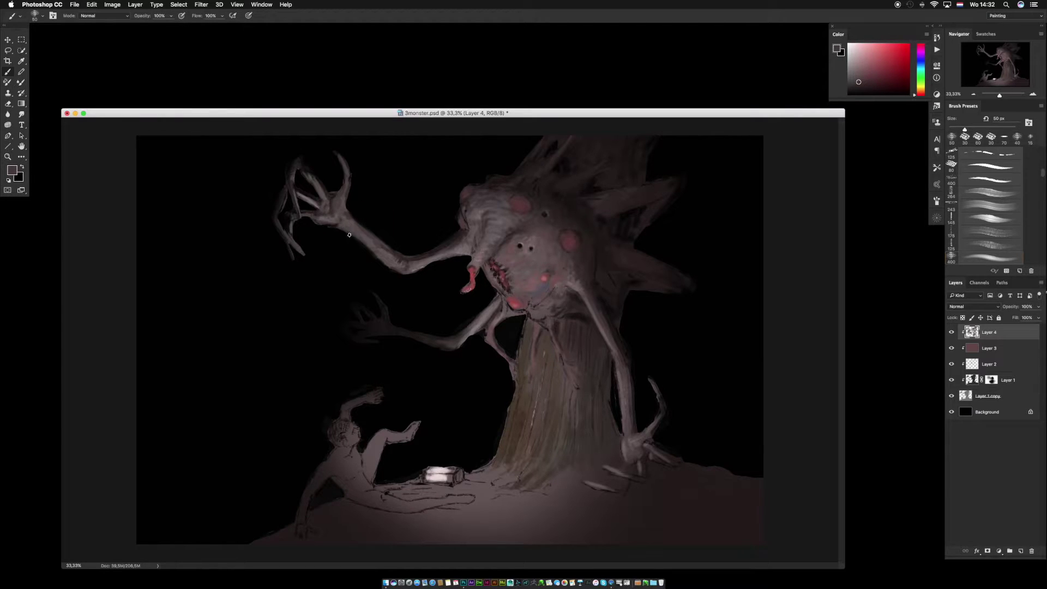
# Shade the raised arm from wrist to shoulder with sampled greyish and pinkish tones.
pyautogui.keyDown('alt'); pyautogui.click(349, 229); pyautogui.keyUp('alt')
pyautogui.moveTo(372, 253)
pyautogui.mouseDown()
pyautogui.moveTo(349, 232)
pyautogui.moveTo(418, 264)
pyautogui.moveTo(366, 245)
pyautogui.moveTo(386, 261)
pyautogui.mouseUp()
pyautogui.keyDown('alt'); pyautogui.click(421, 261); pyautogui.keyUp('alt')
pyautogui.keyDown('alt'); pyautogui.click(349, 224); pyautogui.keyUp('alt')
pyautogui.keyDown('alt'); pyautogui.click(501, 221); pyautogui.keyUp('alt')
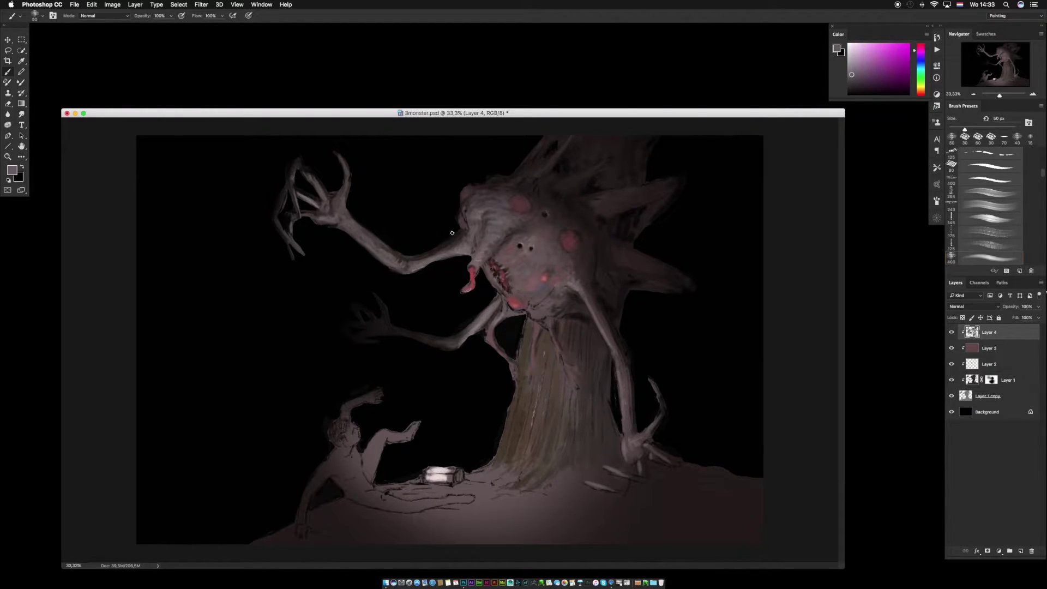
pyautogui.keyDown('alt'); pyautogui.click(364, 235); pyautogui.keyUp('alt')
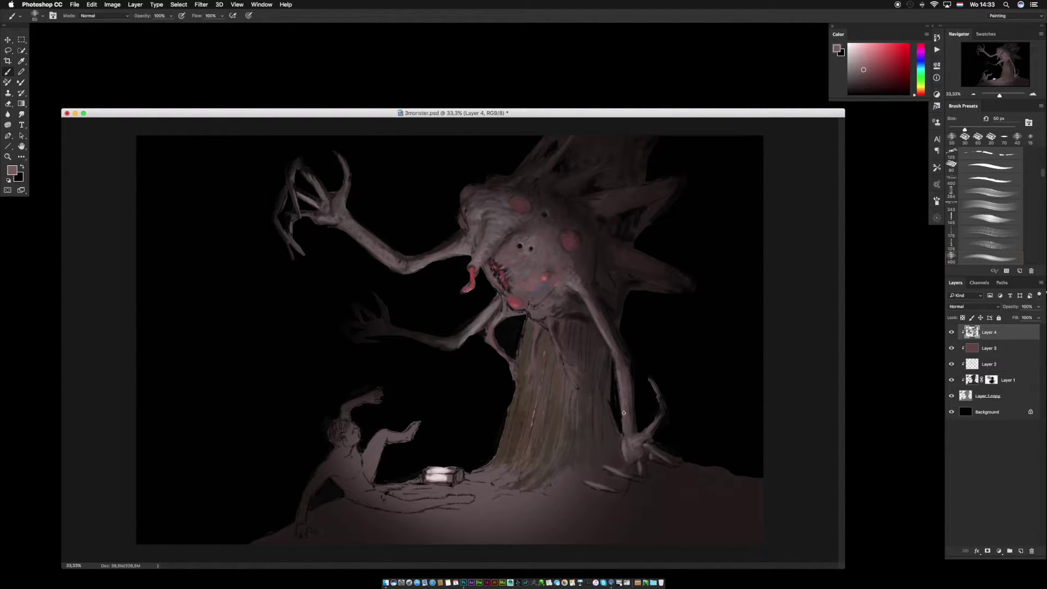
# Add reddish skin tones to the front arm, chin and edge of the mouth.
pyautogui.keyDown('alt'); pyautogui.click(620, 366); pyautogui.keyUp('alt')
pyautogui.keyDown('alt'); pyautogui.click(543, 310); pyautogui.keyUp('alt')
pyautogui.keyDown('alt'); pyautogui.click(522, 308); pyautogui.keyUp('alt')
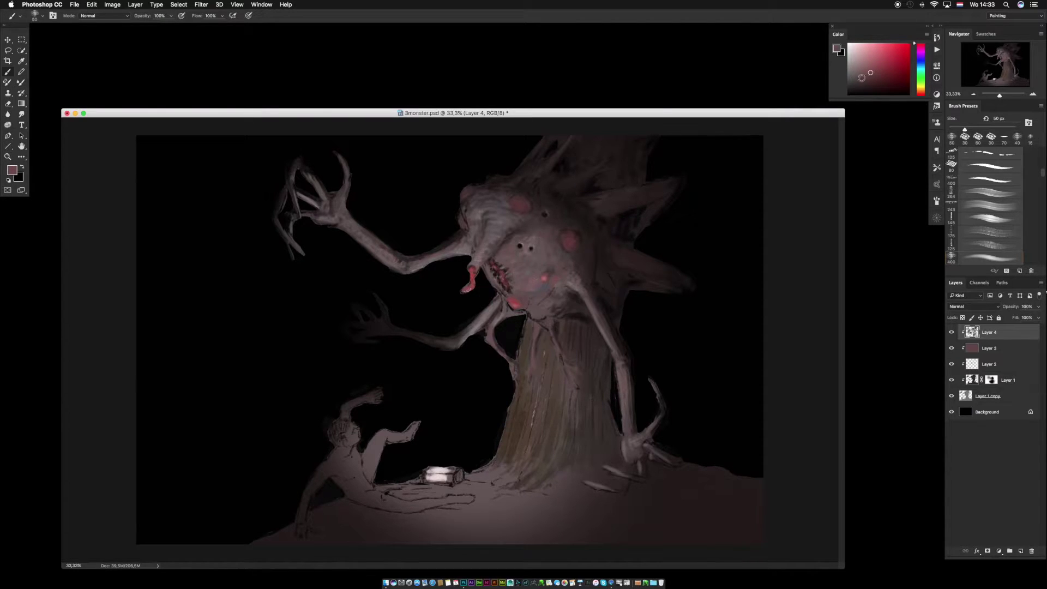
pyautogui.keyDown('alt'); pyautogui.click(514, 311); pyautogui.keyUp('alt')
pyautogui.keyDown('alt'); pyautogui.click(509, 291); pyautogui.keyUp('alt')
pyautogui.keyDown('alt'); pyautogui.click(497, 274); pyautogui.keyUp('alt')
pyautogui.keyDown('alt'); pyautogui.click(489, 280); pyautogui.keyUp('alt')
# Refine the cheek and the round red bump beside the eyes with sampled tones.
pyautogui.keyDown('alt'); pyautogui.click(579, 279); pyautogui.keyUp('alt')
pyautogui.keyDown('alt'); pyautogui.click(573, 248); pyautogui.keyUp('alt')
pyautogui.keyDown('alt'); pyautogui.click(571, 239); pyautogui.keyUp('alt')
pyautogui.keyDown('alt'); pyautogui.click(574, 230); pyautogui.keyUp('alt')
pyautogui.keyDown('alt'); pyautogui.click(581, 232); pyautogui.keyUp('alt')
# Paint the spikes rising from the top of the head with sampled dark tones.
pyautogui.keyDown('alt'); pyautogui.click(571, 142); pyautogui.keyUp('alt')
pyautogui.keyDown('alt'); pyautogui.click(571, 138); pyautogui.keyUp('alt')
pyautogui.keyDown('alt'); pyautogui.click(565, 152); pyautogui.keyUp('alt')
pyautogui.keyDown('alt'); pyautogui.click(556, 168); pyautogui.keyUp('alt')
pyautogui.keyDown('alt'); pyautogui.click(540, 183); pyautogui.keyUp('alt')
pyautogui.keyDown('alt'); pyautogui.click(532, 181); pyautogui.keyUp('alt')
# Paint the small dangling limb in front of the trunk and blend the upper head into its spikes.
pyautogui.keyDown('alt'); pyautogui.click(554, 327); pyautogui.keyUp('alt')
pyautogui.keyDown('alt'); pyautogui.click(599, 203); pyautogui.keyUp('alt')
pyautogui.keyDown('alt'); pyautogui.click(558, 208); pyautogui.keyUp('alt')
pyautogui.keyDown('alt'); pyautogui.click(555, 194); pyautogui.keyUp('alt')
pyautogui.keyDown('alt'); pyautogui.click(547, 170); pyautogui.keyUp('alt')
pyautogui.keyDown('alt'); pyautogui.click(549, 171); pyautogui.keyUp('alt')
pyautogui.keyDown('alt'); pyautogui.click(560, 169); pyautogui.keyUp('alt')
pyautogui.keyDown('alt'); pyautogui.click(573, 168); pyautogui.keyUp('alt')
# Darken both outer edges of the trunk with a larger brush and sampled black.
pyautogui.press(']')
pyautogui.press(']')
pyautogui.press(']')
pyautogui.press(']')
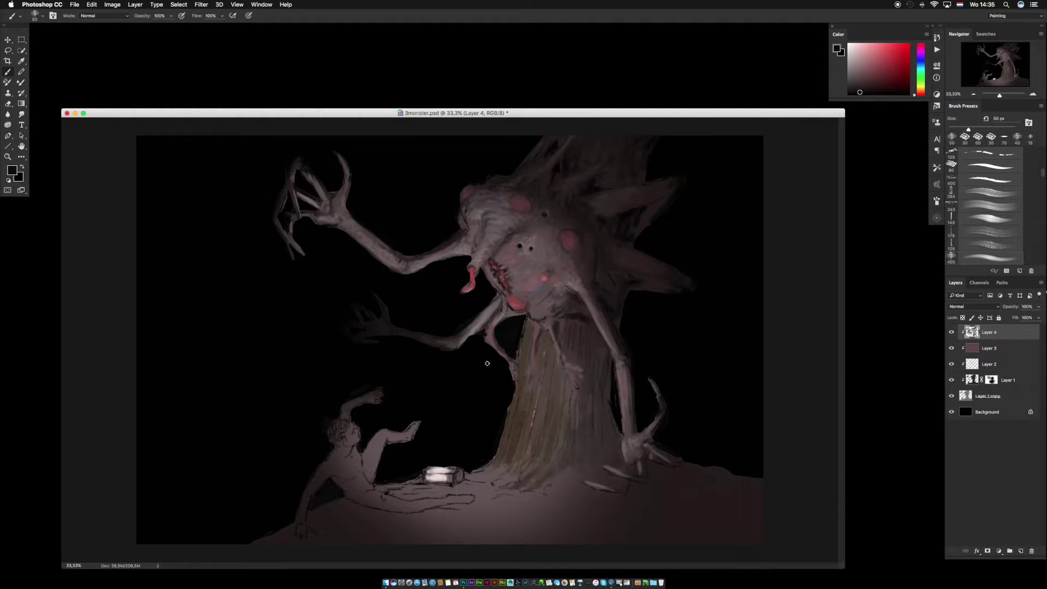
pyautogui.keyDown('alt'); pyautogui.click(498, 418); pyautogui.keyUp('alt')
pyautogui.moveTo(511, 400); pyautogui.dragTo(497, 456)
pyautogui.moveTo(526, 312); pyautogui.dragTo(516, 375)
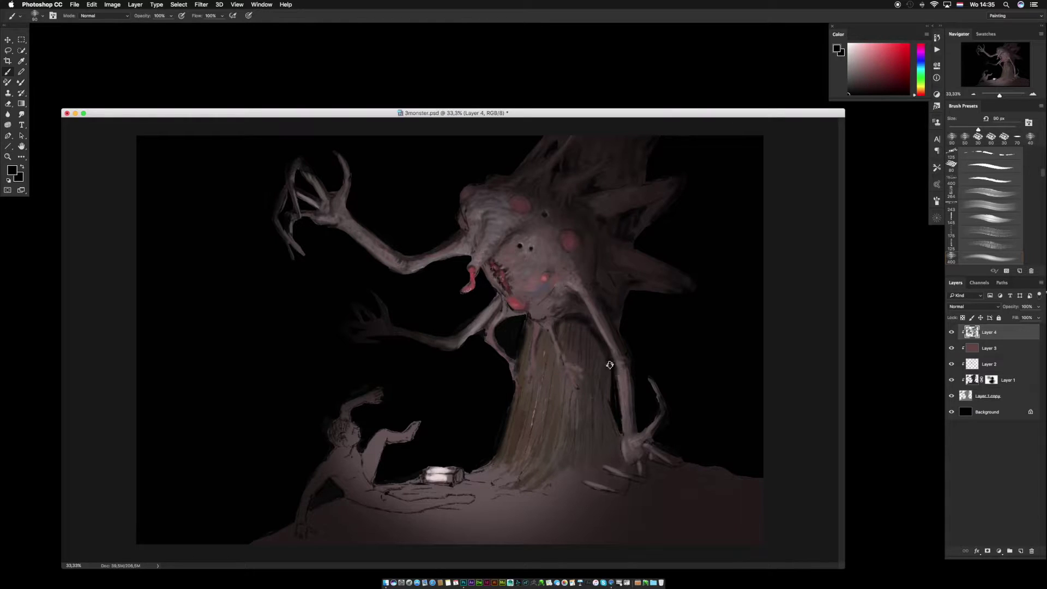
pyautogui.moveTo(610, 372); pyautogui.dragTo(617, 435)
# Paint shadowed vertical folds down the lower trunk to the ground with sampled brown tones.
pyautogui.moveTo(567, 407)
pyautogui.mouseDown()
pyautogui.moveTo(557, 470)
pyautogui.moveTo(538, 484)
pyautogui.mouseUp()
pyautogui.keyDown('alt'); pyautogui.click(554, 437); pyautogui.keyUp('alt')
pyautogui.keyDown('alt'); pyautogui.click(557, 439); pyautogui.keyUp('alt')
pyautogui.moveTo(555, 441); pyautogui.dragTo(535, 481)
pyautogui.keyDown('alt'); pyautogui.click(557, 394); pyautogui.keyUp('alt')
pyautogui.keyDown('alt'); pyautogui.click(523, 432); pyautogui.keyUp('alt')
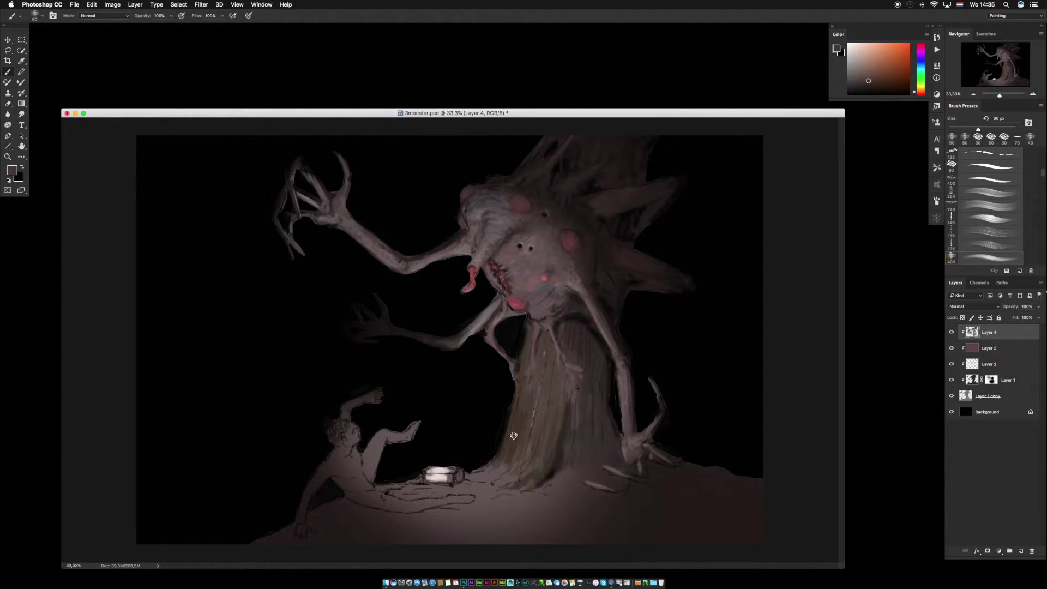
pyautogui.keyDown('alt'); pyautogui.click(595, 419); pyautogui.keyUp('alt')
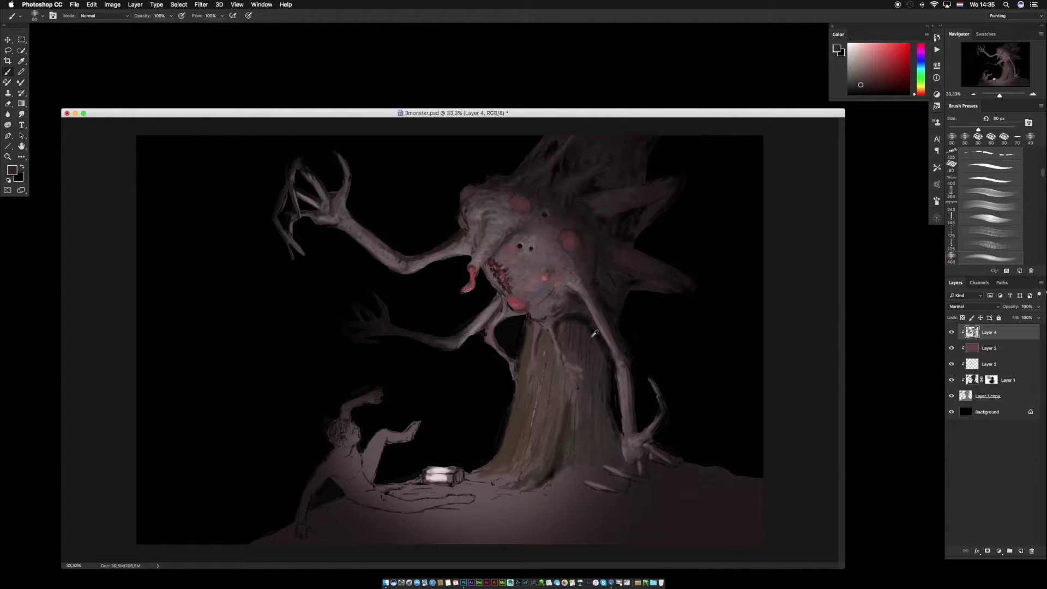
# Shade the upper trunk beneath the chin and around the dangling limb with sampled tones.
pyautogui.keyDown('alt'); pyautogui.click(566, 322); pyautogui.keyUp('alt')
pyautogui.keyDown('alt'); pyautogui.click(567, 333); pyautogui.keyUp('alt')
pyautogui.moveTo(562, 326)
pyautogui.mouseDown()
pyautogui.moveTo(564, 356)
pyautogui.moveTo(544, 347)
pyautogui.mouseUp()
pyautogui.keyDown('alt'); pyautogui.click(539, 356); pyautogui.keyUp('alt')
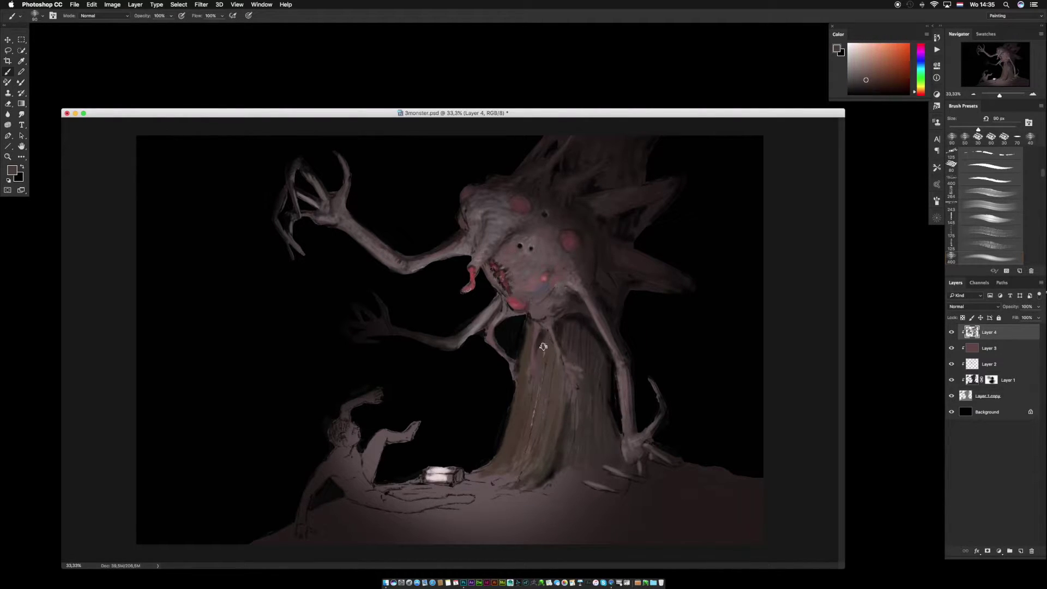
# Detail the front edge of the face and the top of the head with a smaller brush.
pyautogui.keyDown('alt'); pyautogui.click(492, 226); pyautogui.keyUp('alt')
pyautogui.press('[')
pyautogui.press('[')
pyautogui.press('[')
pyautogui.press('[')
pyautogui.press('[')
pyautogui.keyDown('alt'); pyautogui.click(467, 226); pyautogui.keyUp('alt')
pyautogui.keyDown('alt'); pyautogui.click(465, 225); pyautogui.keyUp('alt')
pyautogui.moveTo(467, 220); pyautogui.dragTo(468, 224)
pyautogui.keyDown('alt'); pyautogui.click(466, 223); pyautogui.keyUp('alt')
pyautogui.keyDown('alt'); pyautogui.click(468, 222); pyautogui.keyUp('alt')
pyautogui.keyDown('alt'); pyautogui.click(467, 221); pyautogui.keyUp('alt')
pyautogui.keyDown('alt'); pyautogui.click(482, 188); pyautogui.keyUp('alt')
pyautogui.keyDown('alt'); pyautogui.click(485, 187); pyautogui.keyUp('alt')
# Clean up the edges of the back spikes and shade the body beneath them with sampled tones.
pyautogui.keyDown('alt'); pyautogui.click(679, 179); pyautogui.keyUp('alt')
pyautogui.keyDown('alt'); pyautogui.click(674, 183); pyautogui.keyUp('alt')
pyautogui.keyDown('alt'); pyautogui.click(653, 216); pyautogui.keyUp('alt')
pyautogui.keyDown('alt'); pyautogui.click(642, 220); pyautogui.keyUp('alt')
pyautogui.moveTo(646, 213); pyautogui.dragTo(637, 235)
pyautogui.keyDown('alt'); pyautogui.click(640, 218); pyautogui.keyUp('alt')
pyautogui.keyDown('alt'); pyautogui.click(647, 212); pyautogui.keyUp('alt')
pyautogui.keyDown('alt'); pyautogui.click(644, 218); pyautogui.keyUp('alt')
pyautogui.keyDown('alt'); pyautogui.click(641, 223); pyautogui.keyUp('alt')
pyautogui.keyDown('alt'); pyautogui.click(640, 225); pyautogui.keyUp('alt')
pyautogui.keyDown('alt'); pyautogui.click(604, 263); pyautogui.keyUp('alt')
pyautogui.keyDown('alt'); pyautogui.click(606, 258); pyautogui.keyUp('alt')
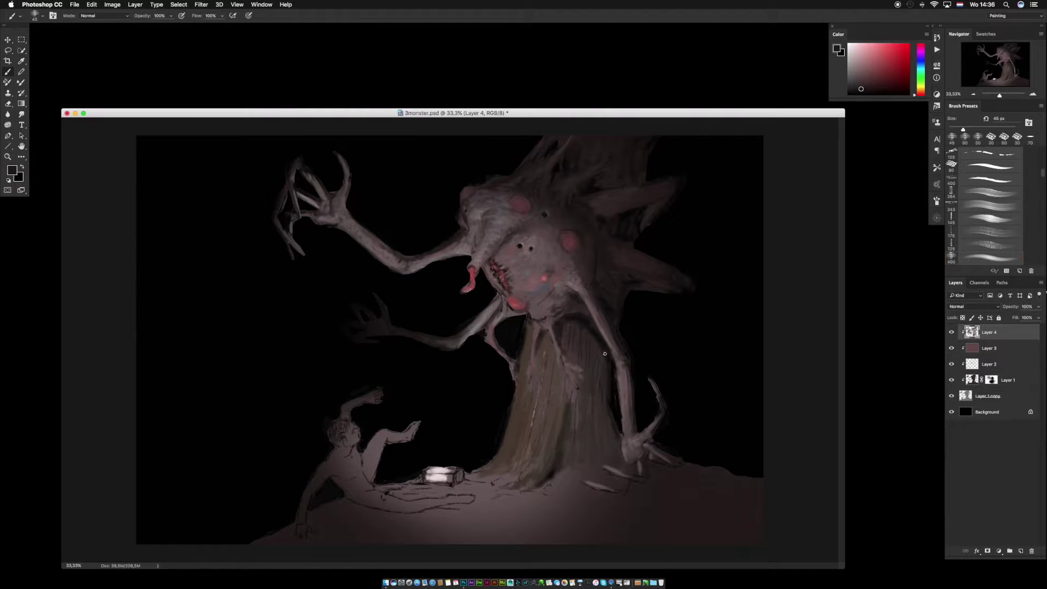
# Paint a black branching claw shadow across the ground from the resting hand toward the canvas corner.
pyautogui.keyDown('alt'); pyautogui.click(672, 392); pyautogui.keyUp('alt')
pyautogui.moveTo(645, 488)
pyautogui.mouseDown()
pyautogui.moveTo(687, 517)
pyautogui.moveTo(721, 513)
pyautogui.moveTo(724, 531)
pyautogui.moveTo(712, 542)
pyautogui.mouseUp()
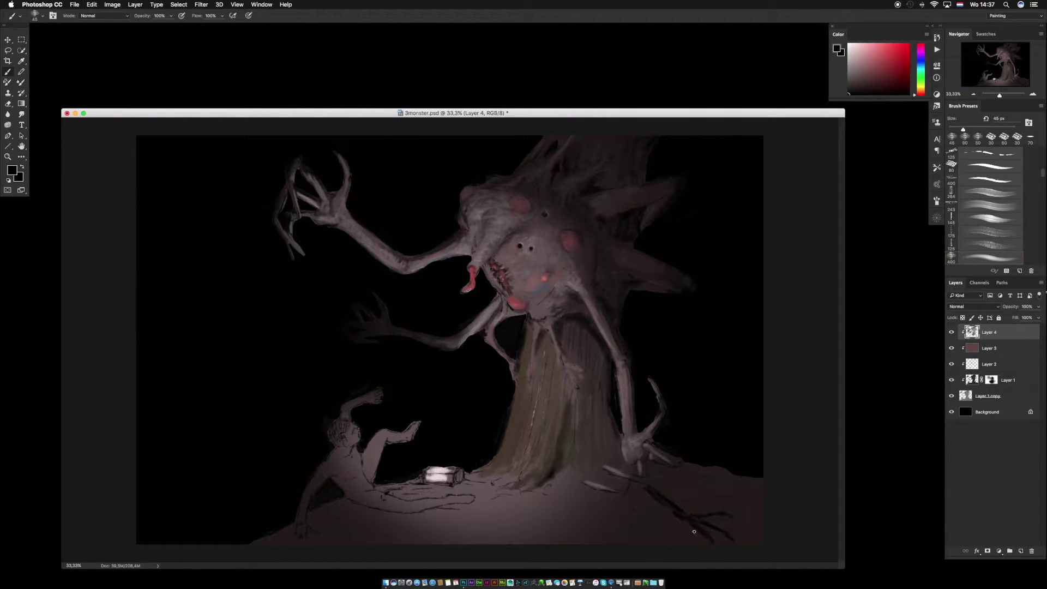
pyautogui.moveTo(696, 514)
pyautogui.mouseDown()
pyautogui.moveTo(732, 516)
pyautogui.moveTo(707, 523)
pyautogui.moveTo(735, 538)
pyautogui.mouseUp()
pyautogui.keyDown('alt'); pyautogui.click(650, 483); pyautogui.keyUp('alt')
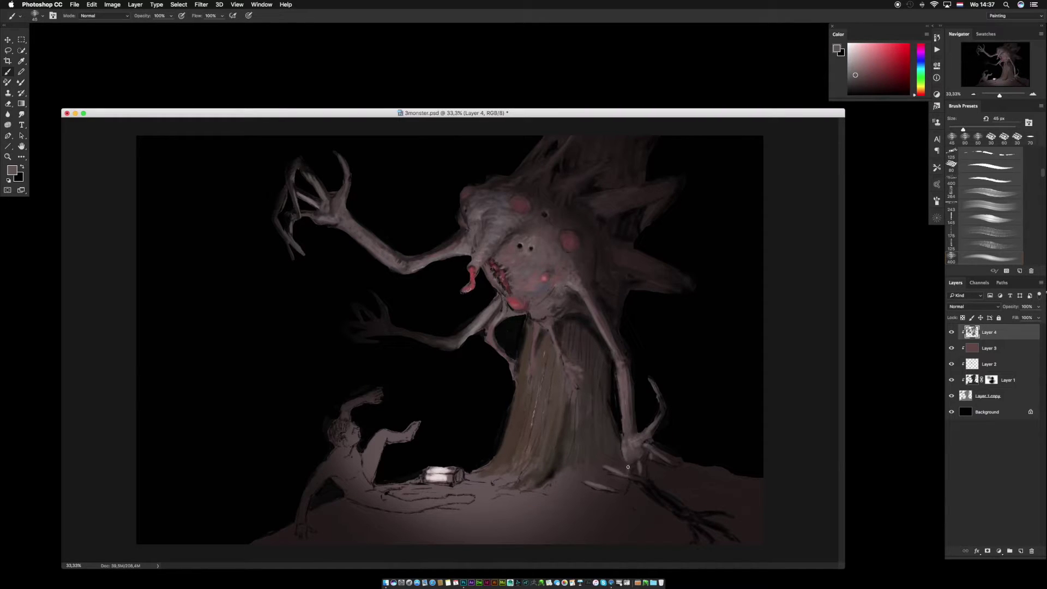
# Add shadows under the resting hand's fingers and refine its upturned claw with sampled tones.
pyautogui.keyDown('alt'); pyautogui.click(588, 485); pyautogui.keyUp('alt')
pyautogui.moveTo(587, 485)
pyautogui.mouseDown()
pyautogui.moveTo(650, 487)
pyautogui.moveTo(596, 490)
pyautogui.moveTo(624, 498)
pyautogui.mouseUp()
pyautogui.keyDown('alt'); pyautogui.click(657, 484); pyautogui.keyUp('alt')
pyautogui.keyDown('alt'); pyautogui.click(636, 456); pyautogui.keyUp('alt')
pyautogui.moveTo(653, 382); pyautogui.dragTo(658, 419)
pyautogui.keyDown('alt'); pyautogui.click(659, 403); pyautogui.keyUp('alt')
pyautogui.keyDown('alt'); pyautogui.click(651, 380); pyautogui.keyUp('alt')
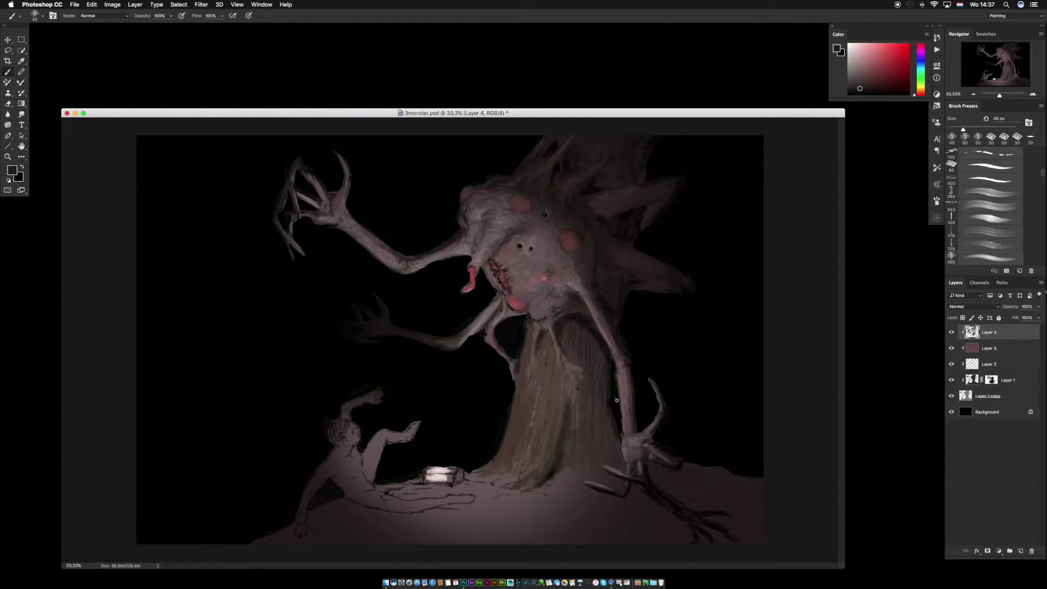
# Darken the trunk beside the front arm and refine the forearm's edge with sampled tones.
pyautogui.keyDown('alt'); pyautogui.click(595, 394); pyautogui.keyUp('alt')
pyautogui.moveTo(594, 385); pyautogui.dragTo(593, 409)
pyautogui.keyDown('alt'); pyautogui.click(592, 399); pyautogui.keyUp('alt')
pyautogui.keyDown('alt'); pyautogui.click(623, 383); pyautogui.keyUp('alt')
pyautogui.keyDown('alt'); pyautogui.click(627, 401); pyautogui.keyUp('alt')
pyautogui.keyDown('alt'); pyautogui.click(624, 384); pyautogui.keyUp('alt')
pyautogui.keyDown('alt'); pyautogui.click(609, 388); pyautogui.keyUp('alt')
# Define the teeth in the monster's mouth with a sampled tone and smudge the strokes.
pyautogui.keyDown('alt'); pyautogui.click(505, 278); pyautogui.keyUp('alt')
pyautogui.press('r')
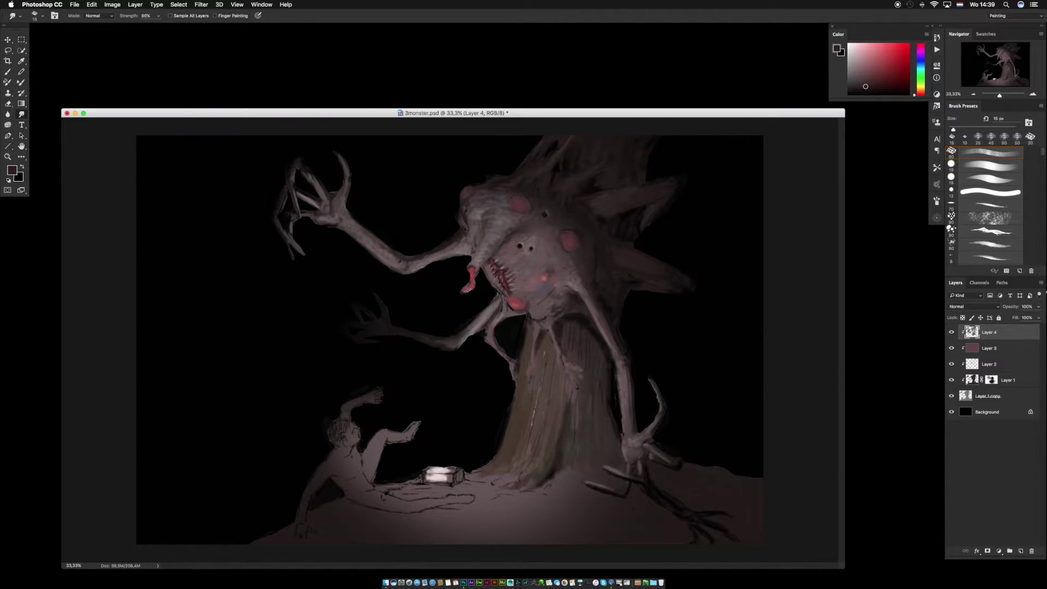
# Retouch the skin on the monster's head and beneath its chin with sampled tones.
pyautogui.press('b')
pyautogui.keyDown('alt'); pyautogui.click(508, 198); pyautogui.keyUp('alt')
pyautogui.keyDown('alt'); pyautogui.click(513, 227); pyautogui.keyUp('alt')
pyautogui.keyDown('alt'); pyautogui.click(513, 227); pyautogui.keyUp('alt')
pyautogui.keyDown('alt'); pyautogui.click(572, 319); pyautogui.keyUp('alt')
pyautogui.keyDown('alt'); pyautogui.click(575, 323); pyautogui.keyUp('alt')
pyautogui.keyDown('alt'); pyautogui.click(564, 311); pyautogui.keyUp('alt')
pyautogui.keyDown('alt'); pyautogui.click(570, 319); pyautogui.keyUp('alt')
# Choose a pale pink and add small highlights to the dark eyes on the monster's face.
pyautogui.click(853, 49)
pyautogui.press('[')
pyautogui.press('[')
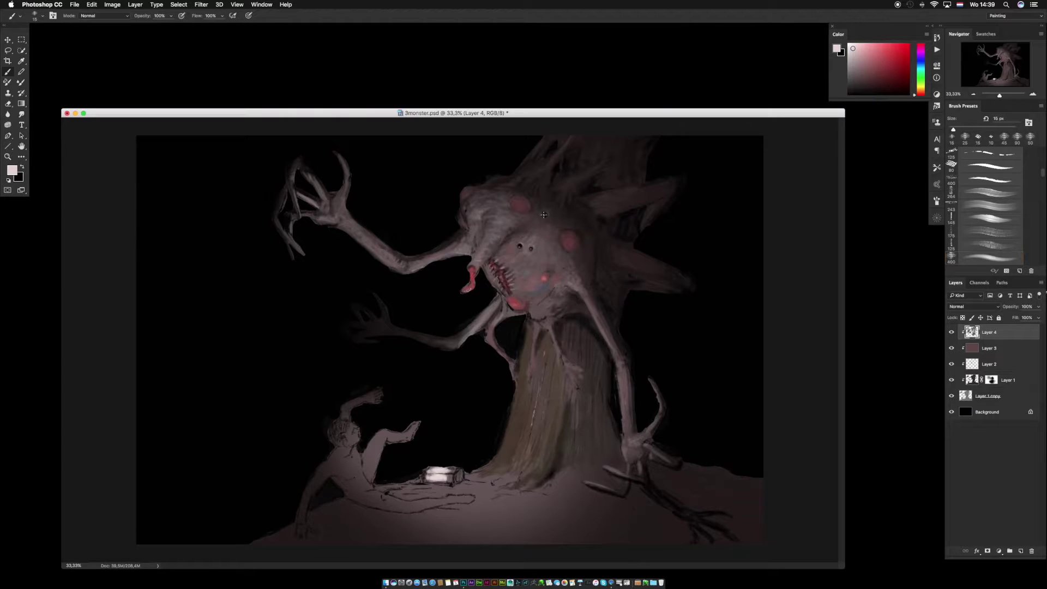
pyautogui.press(']')
pyautogui.press(']')
pyautogui.press(']')
pyautogui.press(']')
pyautogui.click(853, 53)
pyautogui.keyDown('alt'); pyautogui.click(519, 246); pyautogui.keyUp('alt')
pyautogui.click(519, 246)
# Refine the rims of the small eyes on the face and brow with sampled tones.
pyautogui.keyDown('alt'); pyautogui.click(517, 241); pyautogui.keyUp('alt')
pyautogui.keyDown('alt'); pyautogui.click(521, 246); pyautogui.keyUp('alt')
pyautogui.keyDown('alt'); pyautogui.click(544, 215); pyautogui.keyUp('alt')
pyautogui.keyDown('alt'); pyautogui.click(545, 215); pyautogui.keyUp('alt')
pyautogui.keyDown('alt'); pyautogui.click(544, 212); pyautogui.keyUp('alt')
pyautogui.keyDown('alt'); pyautogui.click(544, 215); pyautogui.keyUp('alt')
pyautogui.keyDown('alt'); pyautogui.click(542, 211); pyautogui.keyUp('alt')
pyautogui.keyDown('alt'); pyautogui.click(544, 215); pyautogui.keyUp('alt')
# Shade the cheek and chin around the red boils with sampled skin tones and a lighter grey-pink.
pyautogui.keyDown('alt'); pyautogui.click(549, 271); pyautogui.keyUp('alt')
pyautogui.keyDown('alt'); pyautogui.click(549, 284); pyautogui.keyUp('alt')
pyautogui.keyDown('alt'); pyautogui.click(548, 292); pyautogui.keyUp('alt')
pyautogui.keyDown('alt'); pyautogui.click(531, 241); pyautogui.keyUp('alt')
pyautogui.moveTo(856, 68); pyautogui.dragTo(860, 57)
pyautogui.click(535, 315)
pyautogui.keyDown('alt'); pyautogui.click(526, 310); pyautogui.keyUp('alt')
pyautogui.click(520, 310)
# Texture the skin beside the mouth and between the eyes with small spots in sampled tones.
pyautogui.keyDown('alt'); pyautogui.click(517, 293); pyautogui.keyUp('alt')
pyautogui.keyDown('alt'); pyautogui.click(506, 292); pyautogui.keyUp('alt')
pyautogui.keyDown('alt'); pyautogui.click(507, 293); pyautogui.keyUp('alt')
pyautogui.keyDown('alt'); pyautogui.click(538, 233); pyautogui.keyUp('alt')
pyautogui.keyDown('alt'); pyautogui.click(548, 252); pyautogui.keyUp('alt')
pyautogui.keyDown('alt'); pyautogui.click(551, 249); pyautogui.keyUp('alt')
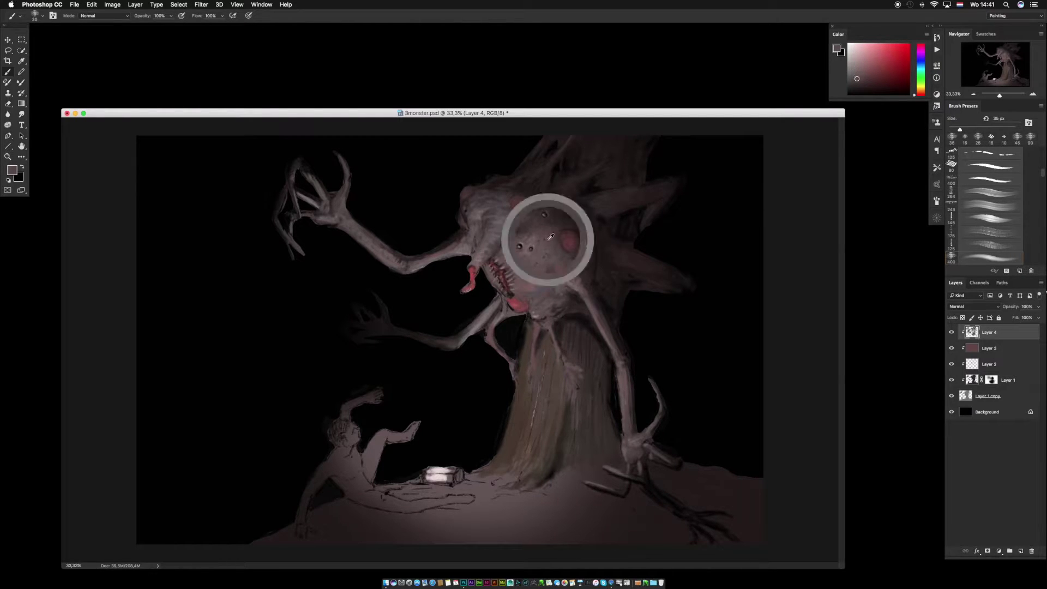
pyautogui.keyDown('alt'); pyautogui.click(541, 234); pyautogui.keyUp('alt')
# Paint the thin arms hanging from the chin over the trunk with sampled skin tones.
pyautogui.keyDown('alt'); pyautogui.click(567, 312); pyautogui.keyUp('alt')
pyautogui.keyDown('alt'); pyautogui.click(568, 312); pyautogui.keyUp('alt')
pyautogui.keyDown('alt'); pyautogui.click(570, 312); pyautogui.keyUp('alt')
pyautogui.keyDown('alt'); pyautogui.click(573, 311); pyautogui.keyUp('alt')
pyautogui.keyDown('alt'); pyautogui.click(580, 311); pyautogui.keyUp('alt')
pyautogui.keyDown('alt'); pyautogui.click(563, 306); pyautogui.keyUp('alt')
pyautogui.keyDown('alt'); pyautogui.click(545, 312); pyautogui.keyUp('alt')
pyautogui.keyDown('alt'); pyautogui.click(538, 316); pyautogui.keyUp('alt')
pyautogui.moveTo(541, 310)
pyautogui.mouseDown()
pyautogui.moveTo(533, 347)
pyautogui.moveTo(552, 337)
pyautogui.moveTo(574, 382)
pyautogui.moveTo(524, 381)
pyautogui.mouseUp()
pyautogui.keyDown('alt'); pyautogui.click(533, 318); pyautogui.keyUp('alt')
pyautogui.keyDown('alt'); pyautogui.click(539, 331); pyautogui.keyUp('alt')
pyautogui.keyDown('alt'); pyautogui.click(537, 322); pyautogui.keyUp('alt')
# Brighten and refine the upper section of the raised arm with sampled skin tones.
pyautogui.keyDown('alt'); pyautogui.click(463, 337); pyautogui.keyUp('alt')
pyautogui.keyDown('alt'); pyautogui.click(465, 244); pyautogui.keyUp('alt')
pyautogui.keyDown('alt'); pyautogui.click(459, 244); pyautogui.keyUp('alt')
pyautogui.moveTo(456, 243); pyautogui.dragTo(449, 247)
pyautogui.keyDown('alt'); pyautogui.click(442, 260); pyautogui.keyUp('alt')
pyautogui.keyDown('alt'); pyautogui.click(428, 264); pyautogui.keyUp('alt')
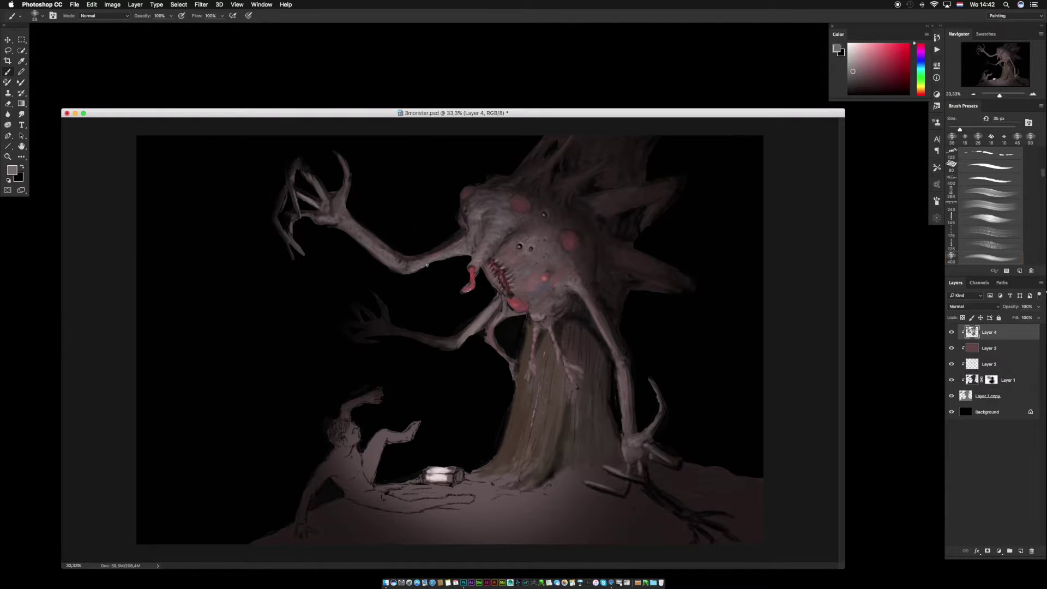
# Erase rough edges along the raised arm, its hand and the lower arm on Layer 1 copy.
pyautogui.click(966, 396)
pyautogui.press('e')
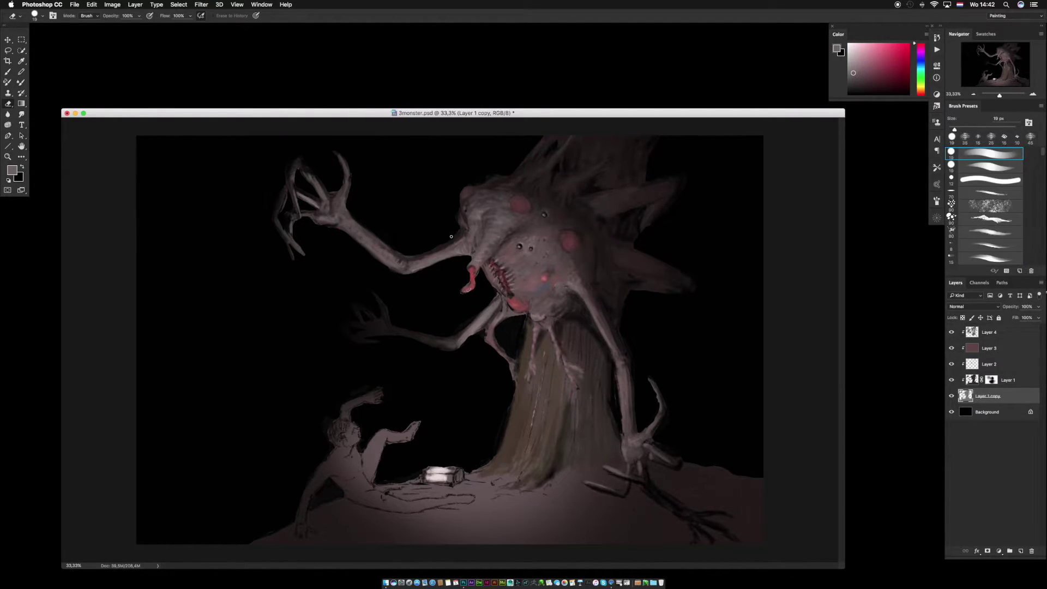
pyautogui.moveTo(362, 226); pyautogui.dragTo(401, 254)
pyautogui.moveTo(316, 223); pyautogui.dragTo(322, 227)
pyautogui.moveTo(472, 338)
pyautogui.mouseDown()
pyautogui.moveTo(482, 326)
pyautogui.moveTo(498, 355)
pyautogui.mouseUp()
# Refine the skin between the mouth and eyes on Layer 4 with sampled tones.
pyautogui.press('b')
pyautogui.click(996, 336)
pyautogui.keyDown('alt'); pyautogui.click(514, 234); pyautogui.keyUp('alt')
pyautogui.keyDown('alt'); pyautogui.click(523, 236); pyautogui.keyUp('alt')
pyautogui.keyDown('alt'); pyautogui.click(505, 258); pyautogui.keyUp('alt')
pyautogui.keyDown('alt'); pyautogui.click(506, 258); pyautogui.keyUp('alt')
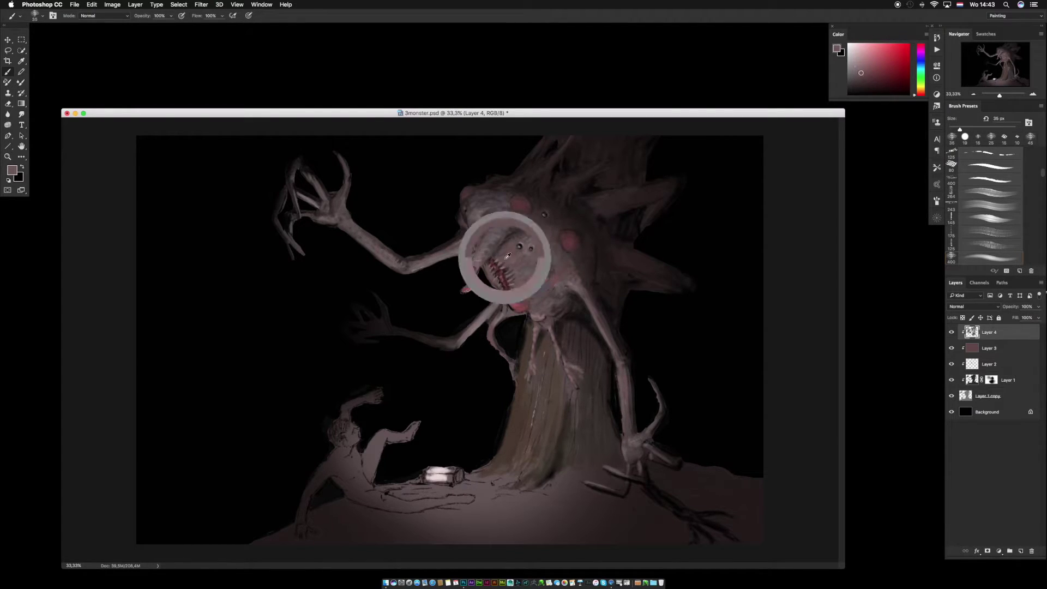
pyautogui.keyDown('alt'); pyautogui.click(509, 268); pyautogui.keyUp('alt')
pyautogui.moveTo(510, 271); pyautogui.dragTo(505, 276)
pyautogui.keyDown('alt'); pyautogui.click(512, 271); pyautogui.keyUp('alt')
pyautogui.keyDown('alt'); pyautogui.click(516, 273); pyautogui.keyUp('alt')
pyautogui.keyDown('alt'); pyautogui.click(525, 243); pyautogui.keyUp('alt')
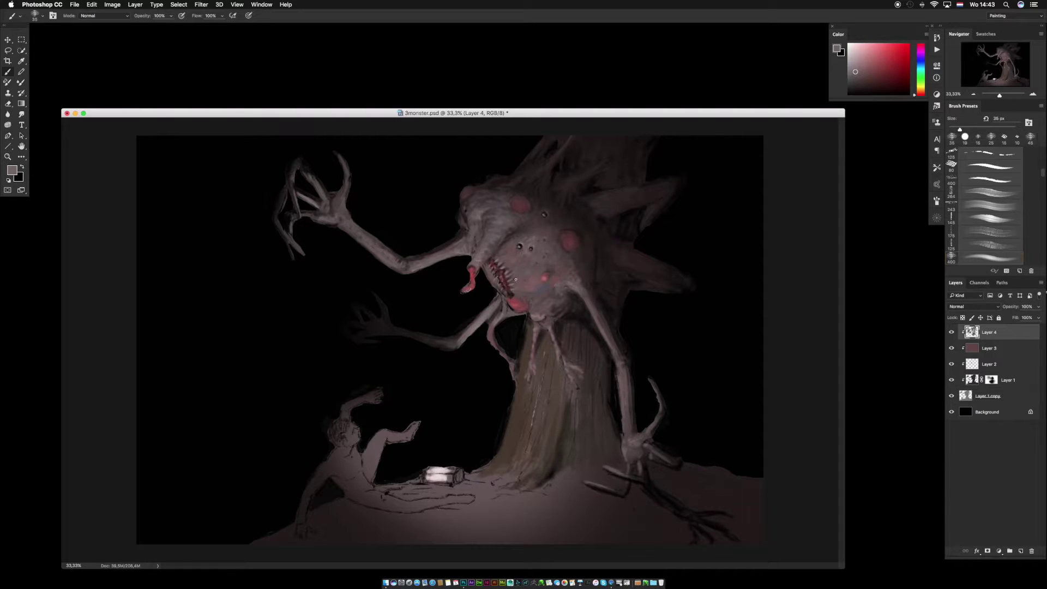
# Retouch the mouth's edge and the lower reaching arm from its shoulder to its elbow with sampled tones.
pyautogui.keyDown('alt'); pyautogui.click(495, 286); pyautogui.keyUp('alt')
pyautogui.keyDown('alt'); pyautogui.click(494, 282); pyautogui.keyUp('alt')
pyautogui.keyDown('alt'); pyautogui.click(492, 283); pyautogui.keyUp('alt')
pyautogui.keyDown('alt'); pyautogui.click(562, 293); pyautogui.keyUp('alt')
pyautogui.keyDown('alt'); pyautogui.click(506, 293); pyautogui.keyUp('alt')
pyautogui.moveTo(505, 293); pyautogui.dragTo(497, 299)
pyautogui.keyDown('alt'); pyautogui.click(489, 311); pyautogui.keyUp('alt')
pyautogui.keyDown('alt'); pyautogui.click(472, 334); pyautogui.keyUp('alt')
pyautogui.moveTo(461, 342); pyautogui.dragTo(483, 325)
# Paint the small bent arm beside the trunk and touch up the boils with sampled tones.
pyautogui.keyDown('alt'); pyautogui.click(490, 316); pyautogui.keyUp('alt')
pyautogui.keyDown('alt'); pyautogui.click(489, 319); pyautogui.keyUp('alt')
pyautogui.keyDown('alt'); pyautogui.click(488, 322); pyautogui.keyUp('alt')
pyautogui.keyDown('alt'); pyautogui.click(485, 333); pyautogui.keyUp('alt')
pyautogui.keyDown('alt'); pyautogui.click(490, 334); pyautogui.keyUp('alt')
pyautogui.keyDown('alt'); pyautogui.click(537, 352); pyautogui.keyUp('alt')
pyautogui.keyDown('alt'); pyautogui.click(562, 294); pyautogui.keyUp('alt')
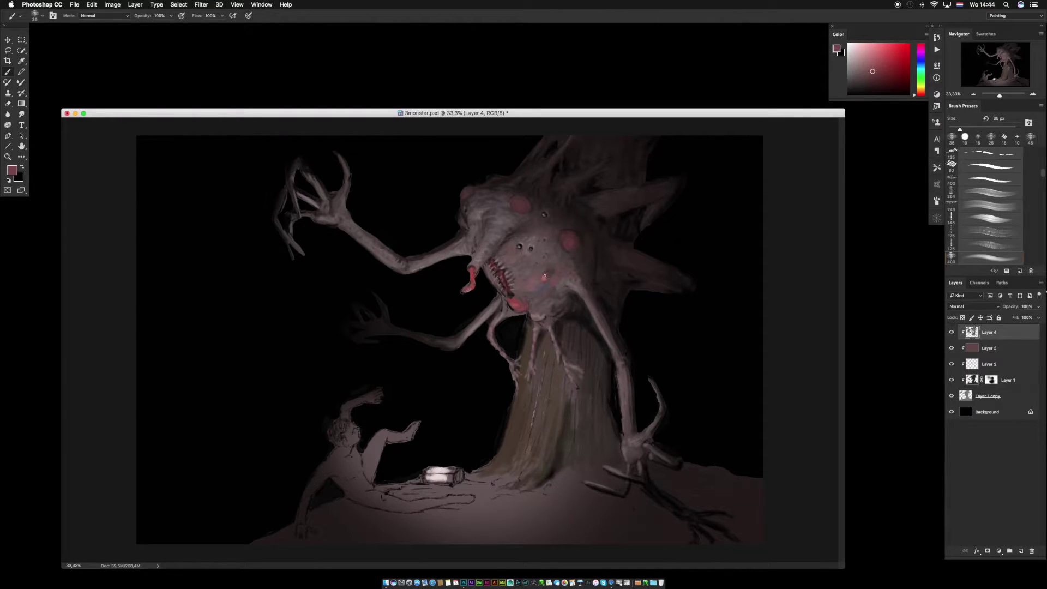
pyautogui.keyDown('alt'); pyautogui.click(582, 228); pyautogui.keyUp('alt')
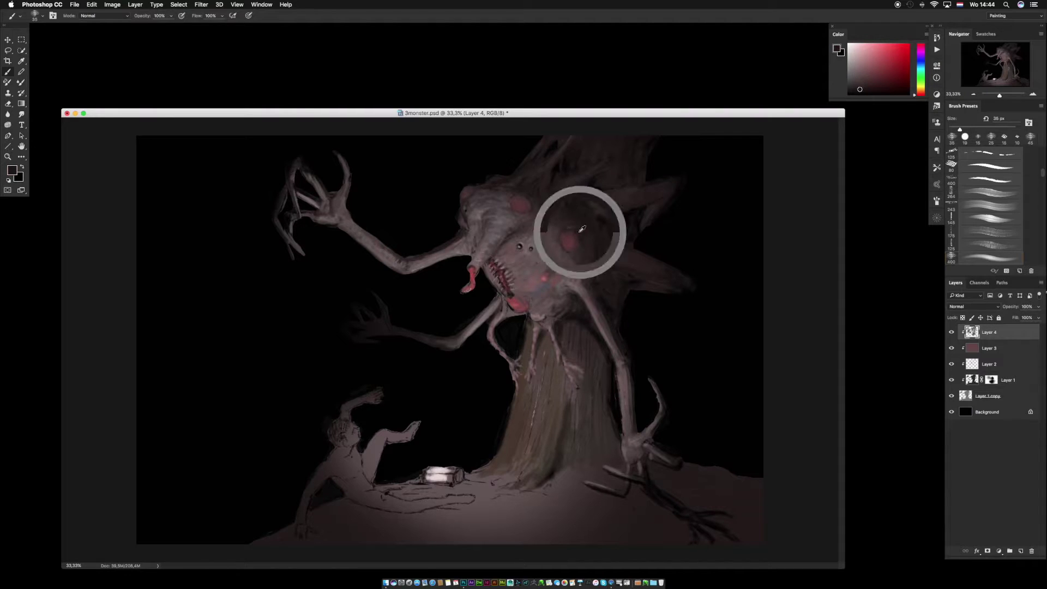
pyautogui.keyDown('alt'); pyautogui.click(522, 199); pyautogui.keyUp('alt')
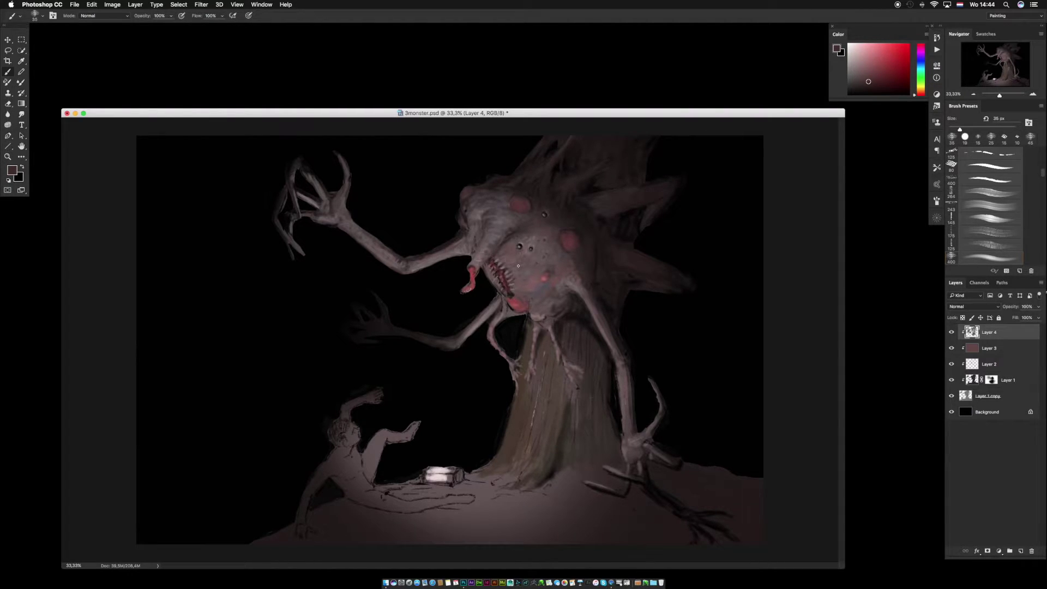
# Detail the pair of small dark eyes on the face using a smaller brush and sampled tones.
pyautogui.press('[')
pyautogui.press('[')
pyautogui.press('[')
pyautogui.keyDown('alt'); pyautogui.click(531, 248); pyautogui.keyUp('alt')
pyautogui.click(531, 250)
pyautogui.keyDown('alt'); pyautogui.click(533, 245); pyautogui.keyUp('alt')
pyautogui.keyDown('alt'); pyautogui.click(519, 247); pyautogui.keyUp('alt')
pyautogui.keyDown('alt'); pyautogui.click(514, 247); pyautogui.keyUp('alt')
pyautogui.click(535, 244)
pyautogui.keyDown('alt'); pyautogui.click(533, 245); pyautogui.keyUp('alt')
pyautogui.keyDown('alt'); pyautogui.click(531, 248); pyautogui.keyUp('alt')
pyautogui.keyDown('alt'); pyautogui.click(534, 245); pyautogui.keyUp('alt')
pyautogui.keyDown('alt'); pyautogui.click(531, 249); pyautogui.keyUp('alt')
pyautogui.keyDown('alt'); pyautogui.click(523, 248); pyautogui.keyUp('alt')
pyautogui.keyDown('alt'); pyautogui.click(519, 248); pyautogui.keyUp('alt')
# Refine the skin folds and upper boil on the head and the back beside it with sampled tones.
pyautogui.keyDown('alt'); pyautogui.click(518, 222); pyautogui.keyUp('alt')
pyautogui.keyDown('alt'); pyautogui.click(514, 228); pyautogui.keyUp('alt')
pyautogui.keyDown('alt'); pyautogui.click(516, 207); pyautogui.keyUp('alt')
pyautogui.keyDown('alt'); pyautogui.click(510, 234); pyautogui.keyUp('alt')
pyautogui.keyDown('alt'); pyautogui.click(510, 209); pyautogui.keyUp('alt')
pyautogui.keyDown('alt'); pyautogui.click(508, 206); pyautogui.keyUp('alt')
pyautogui.keyDown('alt'); pyautogui.click(490, 208); pyautogui.keyUp('alt')
pyautogui.keyDown('alt'); pyautogui.click(472, 209); pyautogui.keyUp('alt')
pyautogui.keyDown('alt'); pyautogui.click(506, 175); pyautogui.keyUp('alt')
pyautogui.keyDown('alt'); pyautogui.click(567, 207); pyautogui.keyUp('alt')
pyautogui.keyDown('alt'); pyautogui.click(559, 197); pyautogui.keyUp('alt')
pyautogui.keyDown('alt'); pyautogui.click(564, 200); pyautogui.keyUp('alt')
# Shade the shoulder where the front arm joins the body with sampled light and dark tones.
pyautogui.keyDown('alt'); pyautogui.click(573, 283); pyautogui.keyUp('alt')
pyautogui.moveTo(573, 283); pyautogui.dragTo(569, 278)
pyautogui.keyDown('alt'); pyautogui.click(568, 283); pyautogui.keyUp('alt')
pyautogui.keyDown('alt'); pyautogui.click(577, 270); pyautogui.keyUp('alt')
pyautogui.keyDown('alt'); pyautogui.click(571, 284); pyautogui.keyUp('alt')
pyautogui.keyDown('alt'); pyautogui.click(572, 286); pyautogui.keyUp('alt')
pyautogui.keyDown('alt'); pyautogui.click(592, 284); pyautogui.keyUp('alt')
pyautogui.keyDown('alt'); pyautogui.click(591, 283); pyautogui.keyUp('alt')
pyautogui.keyDown('alt'); pyautogui.click(591, 282); pyautogui.keyUp('alt')
pyautogui.keyDown('alt'); pyautogui.click(591, 279); pyautogui.keyUp('alt')
# Smudge the shading around the front shoulder with a different textured tip reduced to 25 px.
pyautogui.press('r')
pyautogui.rightClick(580, 299)
pyautogui.click(593, 396)
pyautogui.click(594, 203)
pyautogui.press('[')
pyautogui.press('[')
pyautogui.press('[')
pyautogui.press('[')
pyautogui.press('[')
pyautogui.press('[')
pyautogui.press('[')
pyautogui.press('[')
pyautogui.press('[')
pyautogui.press('[')
pyautogui.press('[')
pyautogui.press('[')
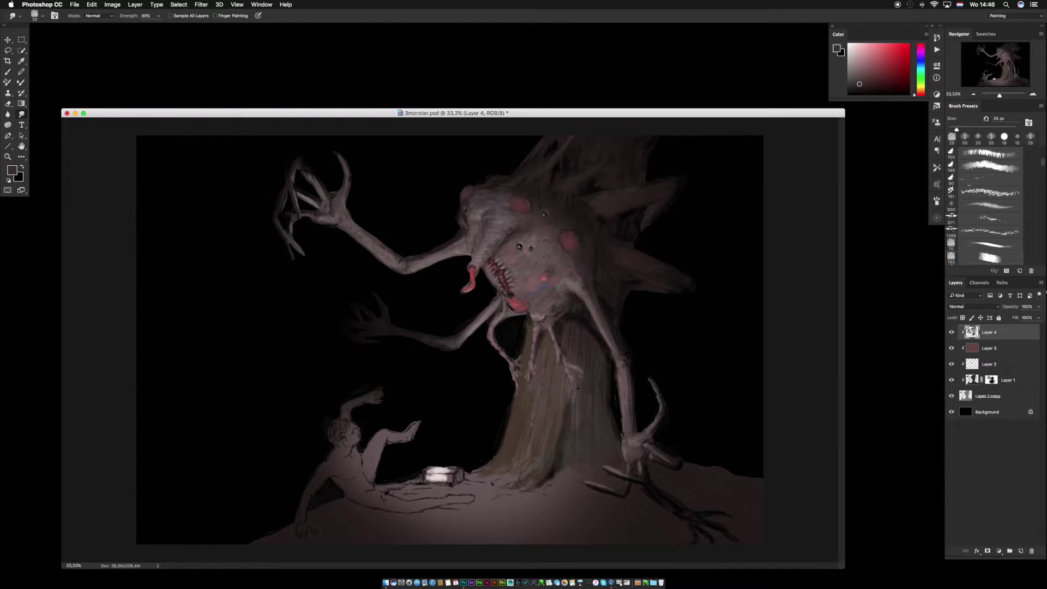
pyautogui.press('b')
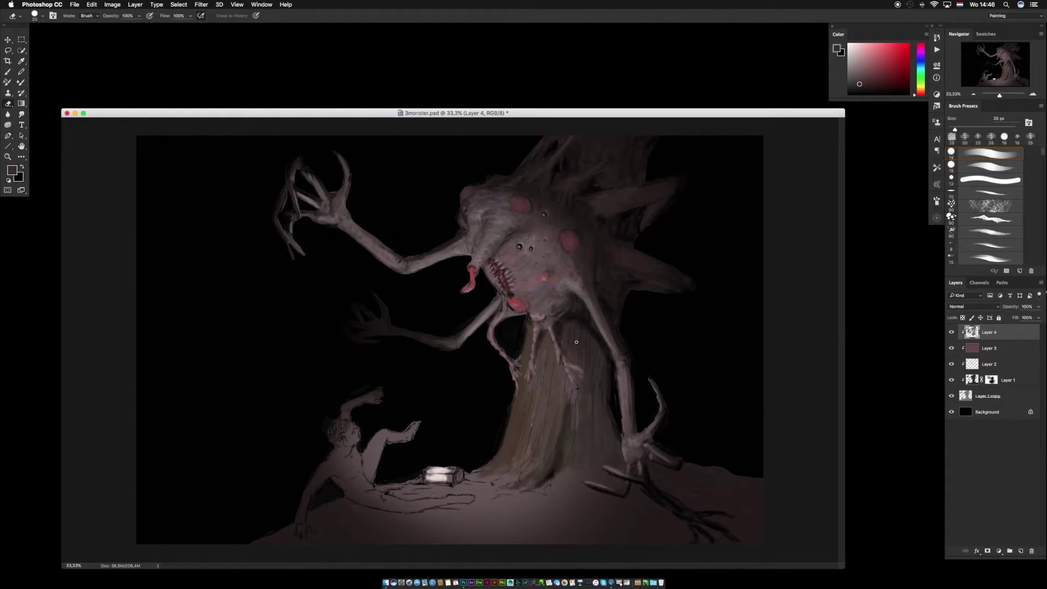
# Shade the trunk directly beneath the monster's body with a smaller brush and sampled dark tones.
pyautogui.keyDown('alt'); pyautogui.click(579, 337); pyautogui.keyUp('alt')
pyautogui.press('[')
pyautogui.press('[')
pyautogui.moveTo(578, 354); pyautogui.dragTo(577, 428)
pyautogui.keyDown('alt'); pyautogui.click(575, 400); pyautogui.keyUp('alt')
pyautogui.keyDown('alt'); pyautogui.click(578, 411); pyautogui.keyUp('alt')
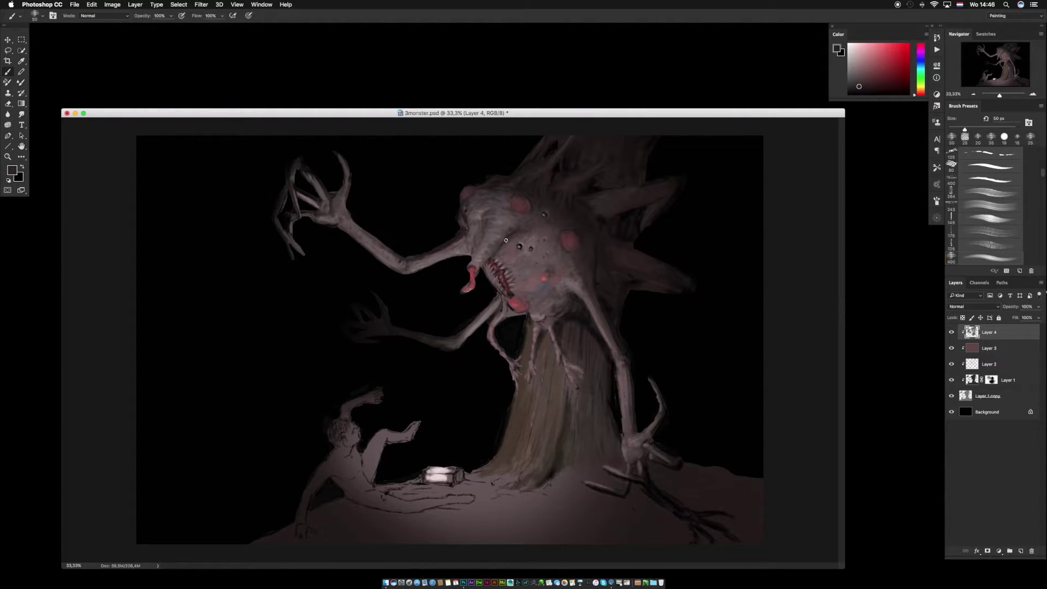
# Refine the skin on the brow and around the boils on the face with sampled tones.
pyautogui.keyDown('alt'); pyautogui.click(481, 213); pyautogui.keyUp('alt')
pyautogui.keyDown('alt'); pyautogui.click(511, 222); pyautogui.keyUp('alt')
pyautogui.keyDown('alt'); pyautogui.click(499, 197); pyautogui.keyUp('alt')
pyautogui.keyDown('alt'); pyautogui.click(508, 205); pyautogui.keyUp('alt')
pyautogui.keyDown('alt'); pyautogui.click(556, 229); pyautogui.keyUp('alt')
pyautogui.keyDown('alt'); pyautogui.click(571, 240); pyautogui.keyUp('alt')
pyautogui.keyDown('alt'); pyautogui.click(576, 276); pyautogui.keyUp('alt')
pyautogui.keyDown('alt'); pyautogui.click(561, 294); pyautogui.keyUp('alt')
# Blend the chin, cheek and skin beside the toothed mouth with sampled tones.
pyautogui.keyDown('alt'); pyautogui.click(538, 313); pyautogui.keyUp('alt')
pyautogui.keyDown('alt'); pyautogui.click(540, 303); pyautogui.keyUp('alt')
pyautogui.keyDown('alt'); pyautogui.click(541, 290); pyautogui.keyUp('alt')
pyautogui.keyDown('alt'); pyautogui.click(540, 287); pyautogui.keyUp('alt')
pyautogui.keyDown('alt'); pyautogui.click(518, 282); pyautogui.keyUp('alt')
pyautogui.keyDown('alt'); pyautogui.click(509, 237); pyautogui.keyUp('alt')
pyautogui.keyDown('alt'); pyautogui.click(506, 239); pyautogui.keyUp('alt')
# Paint over the raised arm from the shoulder to the wrist with sampled skin tones.
pyautogui.keyDown('alt'); pyautogui.click(454, 253); pyautogui.keyUp('alt')
pyautogui.keyDown('alt'); pyautogui.click(436, 258); pyautogui.keyUp('alt')
pyautogui.keyDown('alt'); pyautogui.click(465, 236); pyautogui.keyUp('alt')
pyautogui.keyDown('alt'); pyautogui.click(396, 260); pyautogui.keyUp('alt')
pyautogui.keyDown('alt'); pyautogui.click(330, 216); pyautogui.keyUp('alt')
pyautogui.keyDown('alt'); pyautogui.click(330, 207); pyautogui.keyUp('alt')
# Paint over the sketch lines on the raised hand's long fingers and trim their edges with sampled light and dark tones.
pyautogui.keyDown('alt'); pyautogui.click(308, 178); pyautogui.keyUp('alt')
pyautogui.keyDown('alt'); pyautogui.click(299, 210); pyautogui.keyUp('alt')
pyautogui.keyDown('alt'); pyautogui.click(302, 166); pyautogui.keyUp('alt')
pyautogui.keyDown('alt'); pyautogui.click(301, 190); pyautogui.keyUp('alt')
pyautogui.keyDown('alt'); pyautogui.click(306, 197); pyautogui.keyUp('alt')
pyautogui.moveTo(300, 192)
pyautogui.mouseDown()
pyautogui.moveTo(292, 187)
pyautogui.moveTo(316, 201)
pyautogui.moveTo(279, 211)
pyautogui.moveTo(302, 235)
pyautogui.moveTo(287, 228)
pyautogui.moveTo(295, 223)
pyautogui.moveTo(291, 245)
pyautogui.mouseUp()
pyautogui.keyDown('alt'); pyautogui.click(292, 211); pyautogui.keyUp('alt')
pyautogui.keyDown('alt'); pyautogui.click(280, 213); pyautogui.keyUp('alt')
pyautogui.keyDown('alt'); pyautogui.click(298, 230); pyautogui.keyUp('alt')
pyautogui.keyDown('alt'); pyautogui.click(295, 216); pyautogui.keyUp('alt')
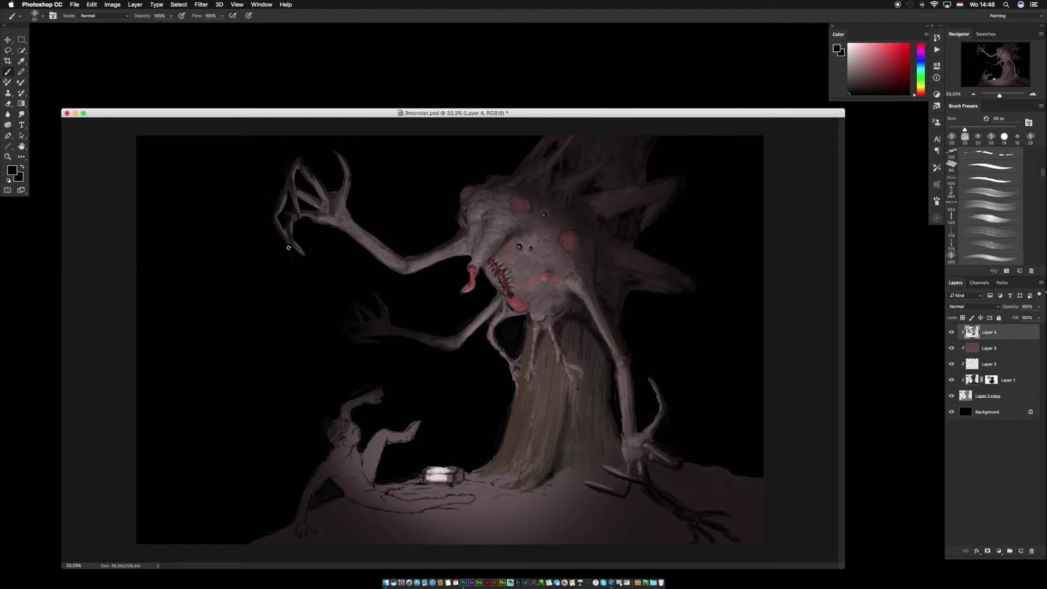
pyautogui.keyDown('alt'); pyautogui.click(282, 233); pyautogui.keyUp('alt')
pyautogui.keyDown('alt'); pyautogui.click(282, 236); pyautogui.keyUp('alt')
# Touch up the small dangling arms and the long front arm with sampled trunk and skin tones.
pyautogui.keyDown('alt'); pyautogui.click(412, 336); pyautogui.keyUp('alt')
pyautogui.keyDown('alt'); pyautogui.click(543, 337); pyautogui.keyUp('alt')
pyautogui.keyDown('alt'); pyautogui.click(548, 333); pyautogui.keyUp('alt')
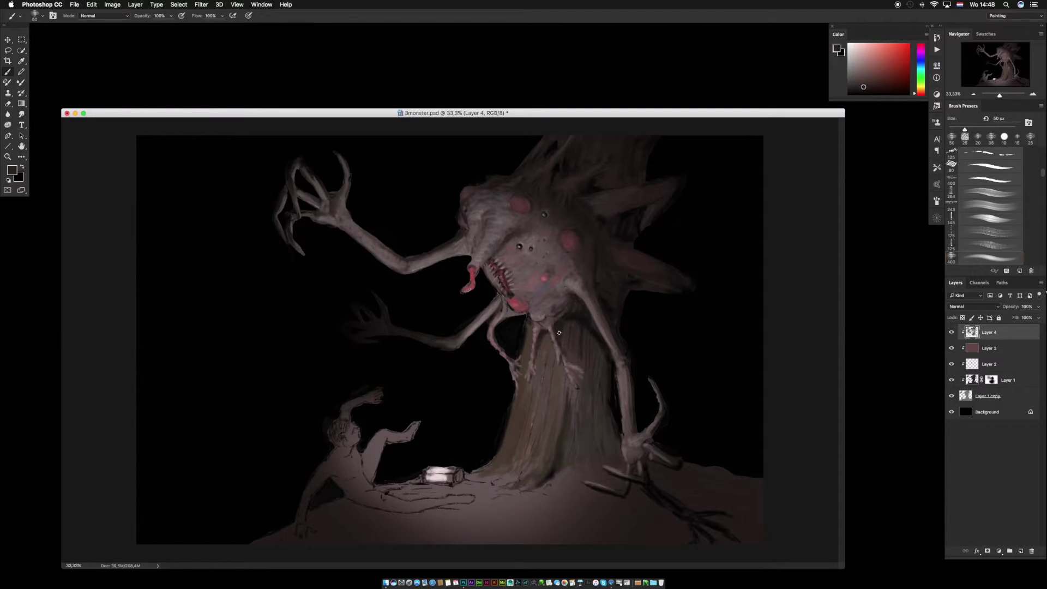
pyautogui.keyDown('alt'); pyautogui.click(560, 332); pyautogui.keyUp('alt')
pyautogui.keyDown('alt'); pyautogui.click(563, 337); pyautogui.keyUp('alt')
pyautogui.keyDown('alt'); pyautogui.click(577, 368); pyautogui.keyUp('alt')
pyautogui.moveTo(578, 368); pyautogui.dragTo(573, 364)
pyautogui.keyDown('alt'); pyautogui.click(613, 427); pyautogui.keyUp('alt')
pyautogui.keyDown('alt'); pyautogui.click(623, 378); pyautogui.keyUp('alt')
# Rework the spikes and folds on the monster's upper back with sampled dark tones.
pyautogui.keyDown('alt'); pyautogui.click(632, 211); pyautogui.keyUp('alt')
pyautogui.keyDown('alt'); pyautogui.click(610, 215); pyautogui.keyUp('alt')
pyautogui.keyDown('alt'); pyautogui.click(613, 207); pyautogui.keyUp('alt')
pyautogui.keyDown('alt'); pyautogui.click(603, 212); pyautogui.keyUp('alt')
pyautogui.keyDown('alt'); pyautogui.click(592, 198); pyautogui.keyUp('alt')
pyautogui.keyDown('alt'); pyautogui.click(605, 166); pyautogui.keyUp('alt')
pyautogui.keyDown('alt'); pyautogui.click(610, 161); pyautogui.keyUp('alt')
pyautogui.keyDown('alt'); pyautogui.click(597, 189); pyautogui.keyUp('alt')
pyautogui.keyDown('alt'); pyautogui.click(603, 175); pyautogui.keyUp('alt')
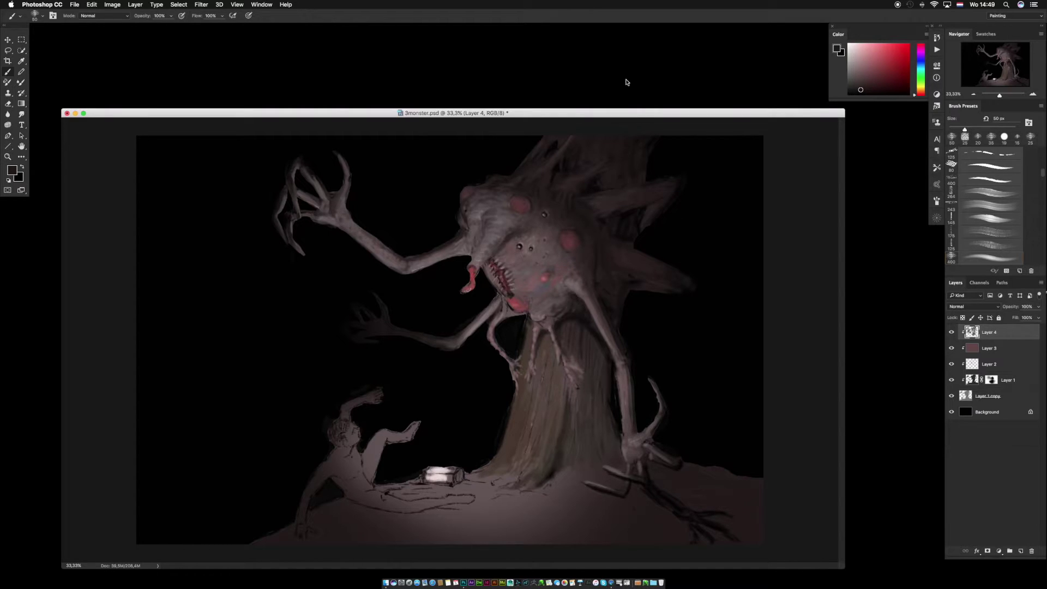
# Touch up the planted front hand and the ground around it with sampled tones and the Smudge tool.
pyautogui.keyDown('alt'); pyautogui.click(600, 453); pyautogui.keyUp('alt')
pyautogui.keyDown('alt'); pyautogui.click(665, 498); pyautogui.keyUp('alt')
pyautogui.moveTo(627, 467)
pyautogui.mouseDown()
pyautogui.moveTo(613, 433)
pyautogui.moveTo(619, 461)
pyautogui.mouseUp()
pyautogui.click(21, 114)
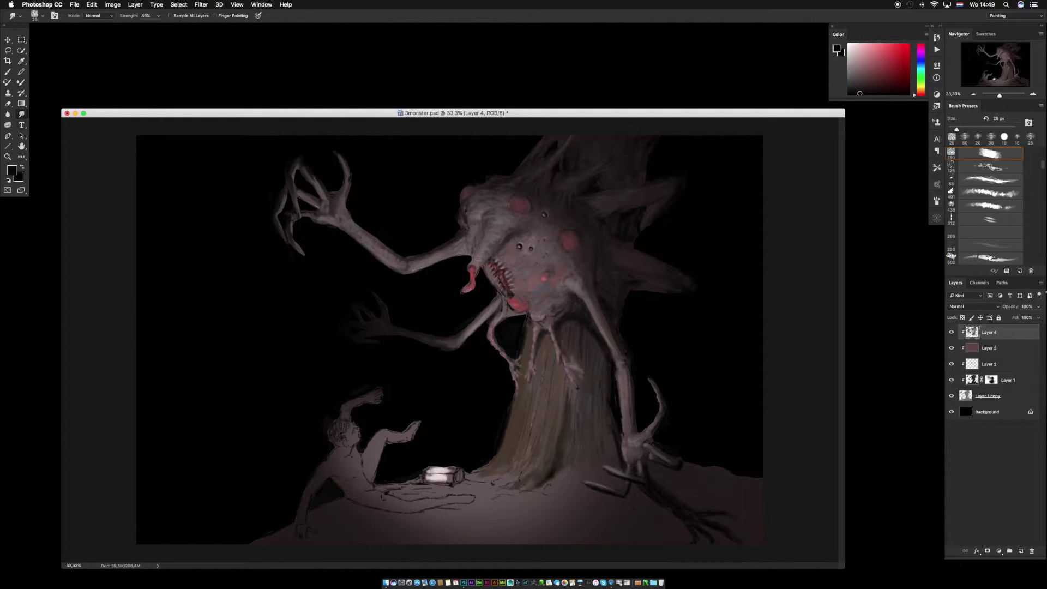
# Clean up the silhouette edge beside the trunk on the Layer 1 copy layer with the Eraser.
pyautogui.click(986, 395)
pyautogui.press('e')
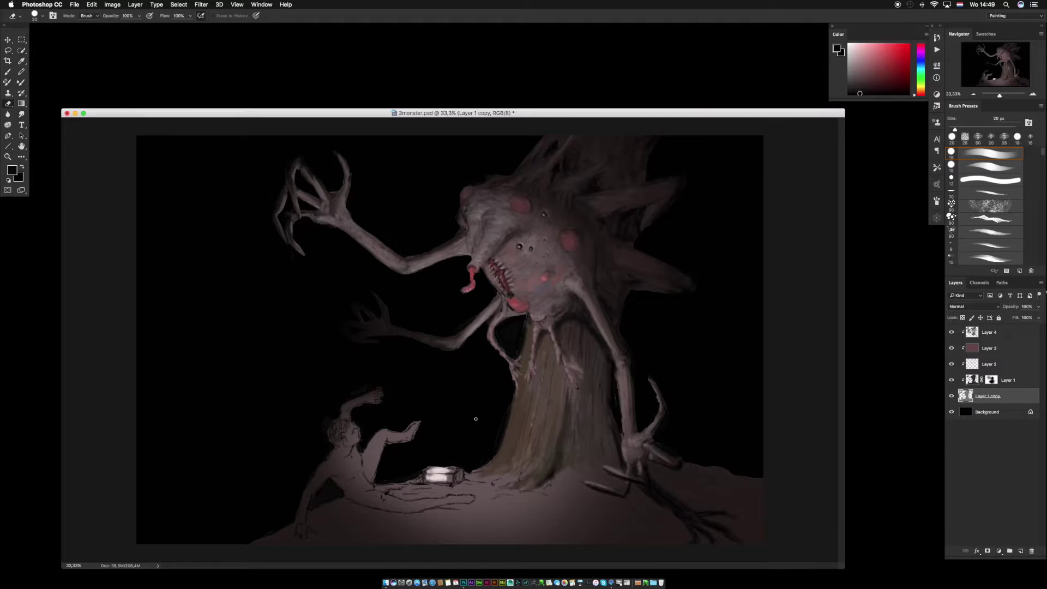
pyautogui.press('b')
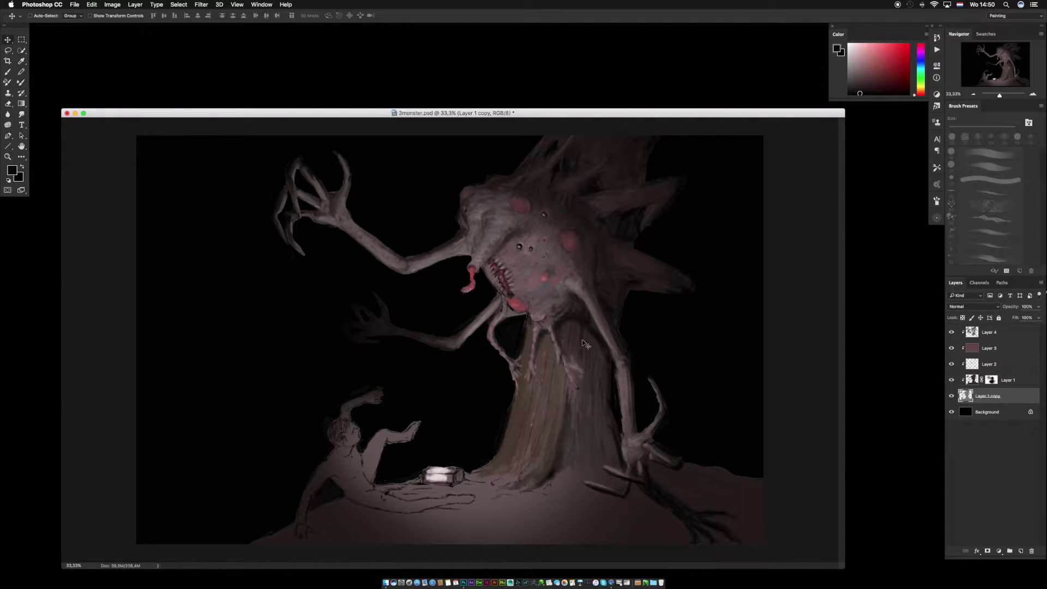
# Deepen the shadow below the body and refine the trunk's base on Layer 4 with sampled tones.
pyautogui.keyDown('alt'); pyautogui.click(588, 327); pyautogui.keyUp('alt')
pyautogui.click(989, 332)
pyautogui.keyDown('alt'); pyautogui.click(583, 329); pyautogui.keyUp('alt')
pyautogui.keyDown('alt'); pyautogui.click(577, 347); pyautogui.keyUp('alt')
pyautogui.keyDown('alt'); pyautogui.click(540, 448); pyautogui.keyUp('alt')
pyautogui.keyDown('alt'); pyautogui.click(506, 444); pyautogui.keyUp('alt')
# Darken Layer 4 slightly with a Curves adjustment mapping input 133 to output 124.
pyautogui.press('super+m')
pyautogui.moveTo(664, 410); pyautogui.dragTo(666, 414)
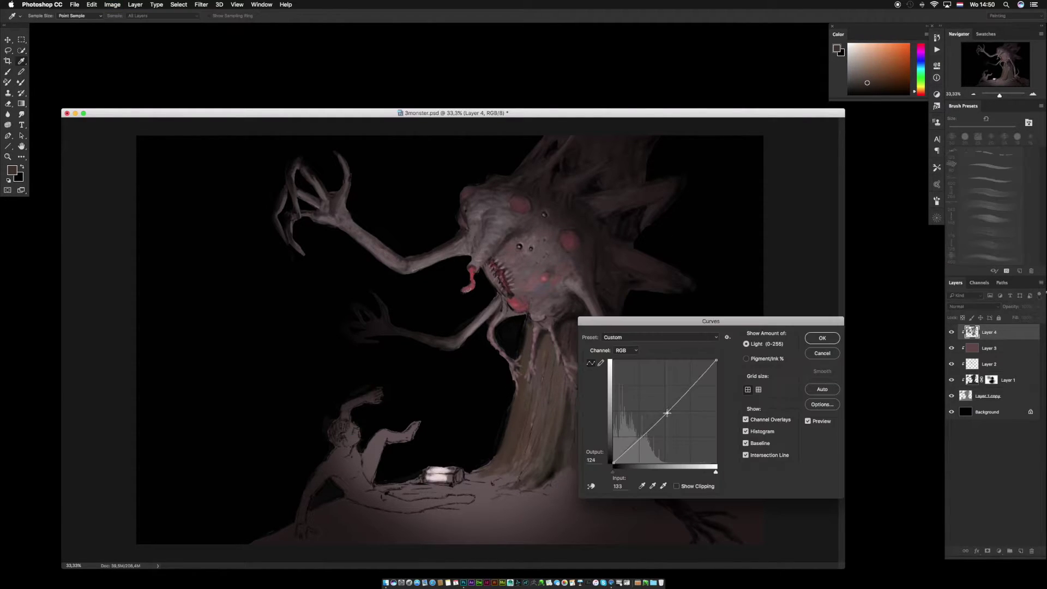
pyautogui.click(817, 339)
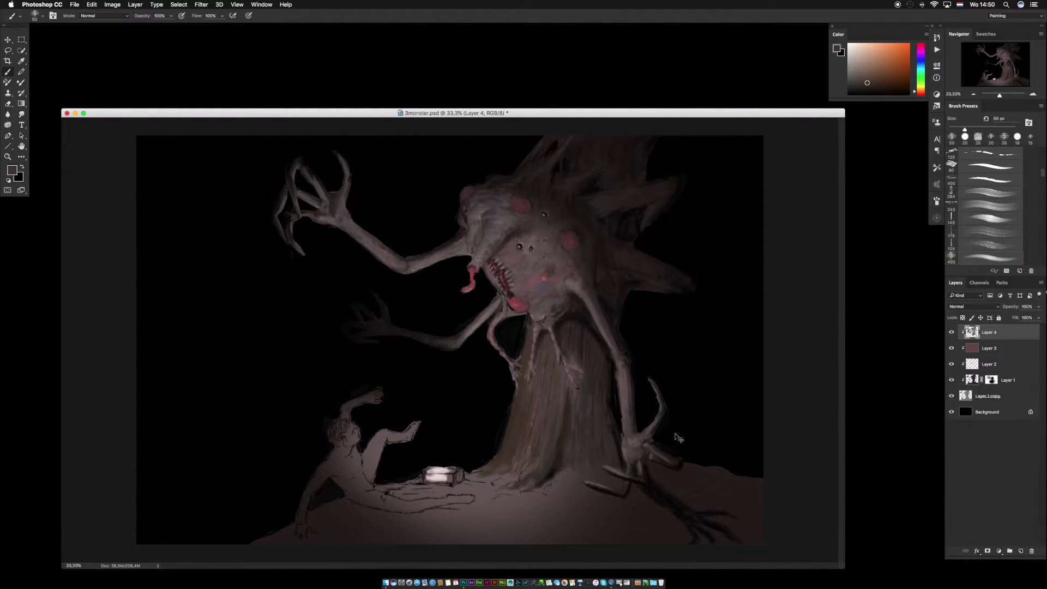
# Define the two large spikes behind the head with sampled light and dark back tones.
pyautogui.keyDown('alt'); pyautogui.click(623, 264); pyautogui.keyUp('alt')
pyautogui.keyDown('alt'); pyautogui.click(619, 263); pyautogui.keyUp('alt')
pyautogui.keyDown('alt'); pyautogui.click(615, 255); pyautogui.keyUp('alt')
pyautogui.keyDown('alt'); pyautogui.click(651, 270); pyautogui.keyUp('alt')
pyautogui.keyDown('alt'); pyautogui.click(618, 211); pyautogui.keyUp('alt')
pyautogui.keyDown('alt'); pyautogui.click(617, 211); pyautogui.keyUp('alt')
pyautogui.keyDown('alt'); pyautogui.click(613, 204); pyautogui.keyUp('alt')
pyautogui.keyDown('alt'); pyautogui.click(605, 197); pyautogui.keyUp('alt')
pyautogui.keyDown('alt'); pyautogui.click(626, 201); pyautogui.keyUp('alt')
pyautogui.keyDown('alt'); pyautogui.click(617, 199); pyautogui.keyUp('alt')
pyautogui.keyDown('alt'); pyautogui.click(619, 202); pyautogui.keyUp('alt')
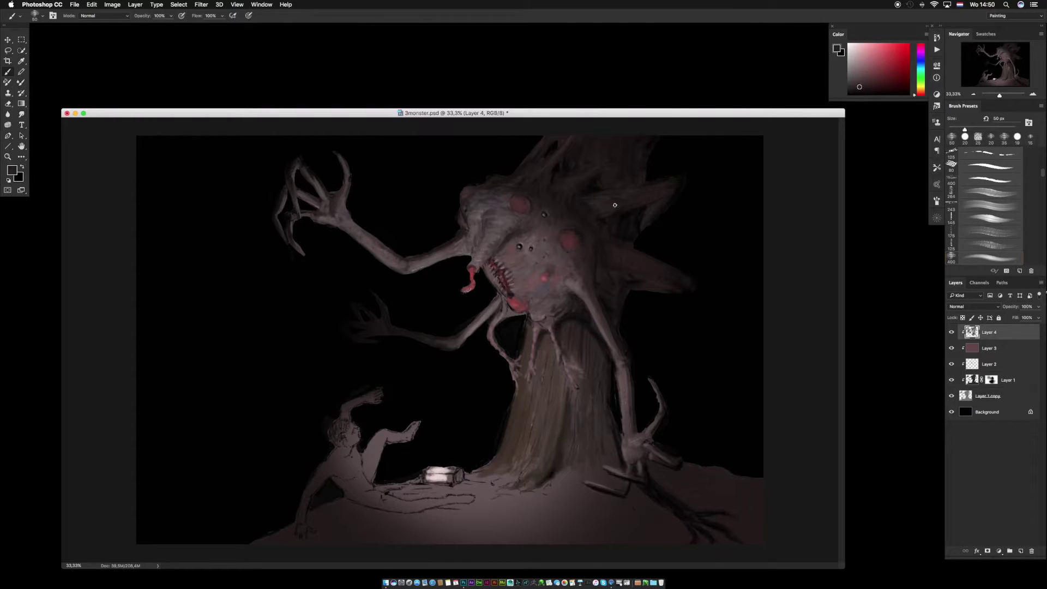
pyautogui.keyDown('alt'); pyautogui.click(631, 191); pyautogui.keyUp('alt')
# Paint wrinkled skin folds on the brow above the mouth with sampled tones.
pyautogui.keyDown('alt'); pyautogui.click(519, 228); pyautogui.keyUp('alt')
pyautogui.keyDown('alt'); pyautogui.click(496, 222); pyautogui.keyUp('alt')
pyautogui.keyDown('alt'); pyautogui.click(553, 351); pyautogui.keyUp('alt')
pyautogui.moveTo(501, 237); pyautogui.dragTo(488, 230)
pyautogui.keyDown('alt'); pyautogui.click(525, 248); pyautogui.keyUp('alt')
pyautogui.keyDown('alt'); pyautogui.click(492, 232); pyautogui.keyUp('alt')
# Dab highlights on the face, dangling arms, front arm and planted claws using the glowing box's near-white color.
pyautogui.keyDown('alt'); pyautogui.click(439, 473); pyautogui.keyUp('alt')
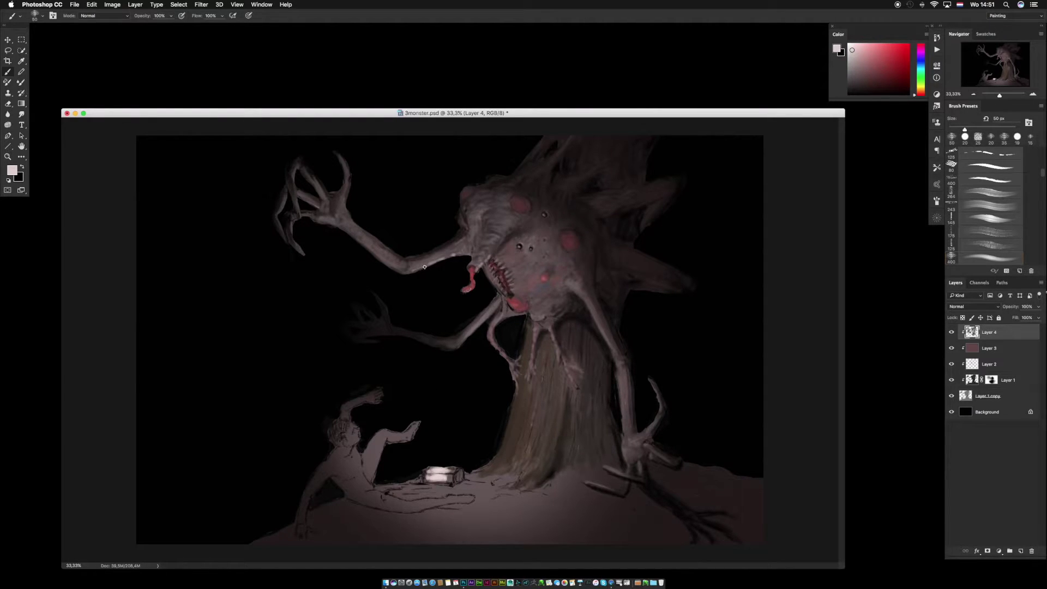
pyautogui.moveTo(481, 319); pyautogui.dragTo(491, 310)
pyautogui.moveTo(534, 338); pyautogui.dragTo(530, 371)
pyautogui.click(513, 255)
pyautogui.click(632, 443)
pyautogui.moveTo(621, 388)
pyautogui.mouseDown()
pyautogui.moveTo(633, 447)
pyautogui.moveTo(648, 427)
pyautogui.moveTo(634, 463)
pyautogui.moveTo(626, 451)
pyautogui.moveTo(656, 452)
pyautogui.mouseUp()
pyautogui.moveTo(583, 483); pyautogui.dragTo(594, 485)
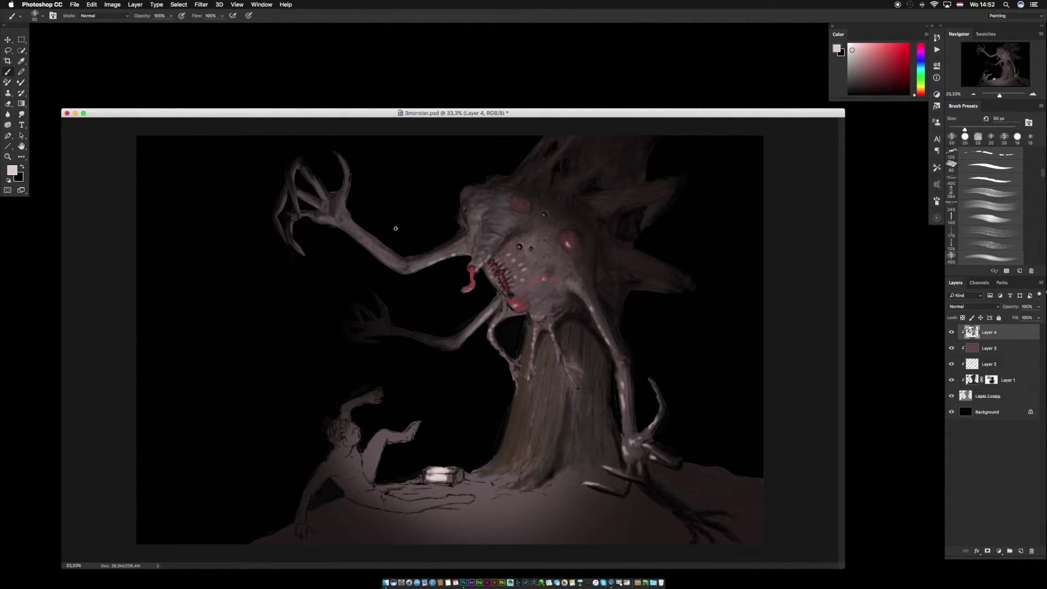
# Dab bright highlight spots along the raised forearm and its fingers.
pyautogui.moveTo(303, 198)
pyautogui.mouseDown()
pyautogui.moveTo(310, 203)
pyautogui.moveTo(321, 173)
pyautogui.mouseUp()
pyautogui.moveTo(345, 171); pyautogui.dragTo(348, 182)
pyautogui.moveTo(348, 225); pyautogui.dragTo(364, 235)
# Blend the brow folds and the skin around the upper boil with sampled tones.
pyautogui.keyDown('alt'); pyautogui.click(491, 240); pyautogui.keyUp('alt')
pyautogui.keyDown('alt'); pyautogui.click(482, 217); pyautogui.keyUp('alt')
pyautogui.keyDown('alt'); pyautogui.click(481, 217); pyautogui.keyUp('alt')
pyautogui.keyDown('alt'); pyautogui.click(485, 213); pyautogui.keyUp('alt')
pyautogui.keyDown('alt'); pyautogui.click(526, 204); pyautogui.keyUp('alt')
pyautogui.keyDown('alt'); pyautogui.click(510, 194); pyautogui.keyUp('alt')
pyautogui.keyDown('alt'); pyautogui.click(508, 194); pyautogui.keyUp('alt')
# Soften the highlight and shading on the large boil behind the eyes with sampled pinks.
pyautogui.keyDown('alt'); pyautogui.click(555, 250); pyautogui.keyUp('alt')
pyautogui.keyDown('alt'); pyautogui.click(574, 230); pyautogui.keyUp('alt')
pyautogui.keyDown('alt'); pyautogui.click(571, 239); pyautogui.keyUp('alt')
pyautogui.keyDown('alt'); pyautogui.click(568, 242); pyautogui.keyUp('alt')
pyautogui.keyDown('alt'); pyautogui.click(572, 244); pyautogui.keyUp('alt')
# Refine the red boil below the mouth and the adjoining shoulder with sampled tones.
pyautogui.keyDown('alt'); pyautogui.click(515, 309); pyautogui.keyUp('alt')
pyautogui.keyDown('alt'); pyautogui.click(515, 307); pyautogui.keyUp('alt')
pyautogui.keyDown('alt'); pyautogui.click(528, 305); pyautogui.keyUp('alt')
pyautogui.keyDown('alt'); pyautogui.click(533, 312); pyautogui.keyUp('alt')
pyautogui.keyDown('alt'); pyautogui.click(530, 311); pyautogui.keyUp('alt')
pyautogui.keyDown('alt'); pyautogui.click(506, 310); pyautogui.keyUp('alt')
pyautogui.keyDown('alt'); pyautogui.click(501, 315); pyautogui.keyUp('alt')
pyautogui.keyDown('alt'); pyautogui.click(507, 303); pyautogui.keyUp('alt')
# Blend the highlighted skin bumps on the chin, cheek and around the eyes with sampled tones.
pyautogui.keyDown('alt'); pyautogui.click(553, 311); pyautogui.keyUp('alt')
pyautogui.keyDown('alt'); pyautogui.click(576, 278); pyautogui.keyUp('alt')
pyautogui.keyDown('alt'); pyautogui.click(544, 285); pyautogui.keyUp('alt')
pyautogui.keyDown('alt'); pyautogui.click(533, 261); pyautogui.keyUp('alt')
pyautogui.keyDown('alt'); pyautogui.click(531, 260); pyautogui.keyUp('alt')
pyautogui.keyDown('alt'); pyautogui.click(510, 254); pyautogui.keyUp('alt')
pyautogui.keyDown('alt'); pyautogui.click(522, 263); pyautogui.keyUp('alt')
pyautogui.keyDown('alt'); pyautogui.click(522, 247); pyautogui.keyUp('alt')
pyautogui.keyDown('alt'); pyautogui.click(515, 252); pyautogui.keyUp('alt')
# Rework the boils and wrinkled skin along the top of the head with sampled tones.
pyautogui.keyDown('alt'); pyautogui.click(545, 215); pyautogui.keyUp('alt')
pyautogui.keyDown('alt'); pyautogui.click(470, 210); pyautogui.keyUp('alt')
pyautogui.keyDown('alt'); pyautogui.click(473, 193); pyautogui.keyUp('alt')
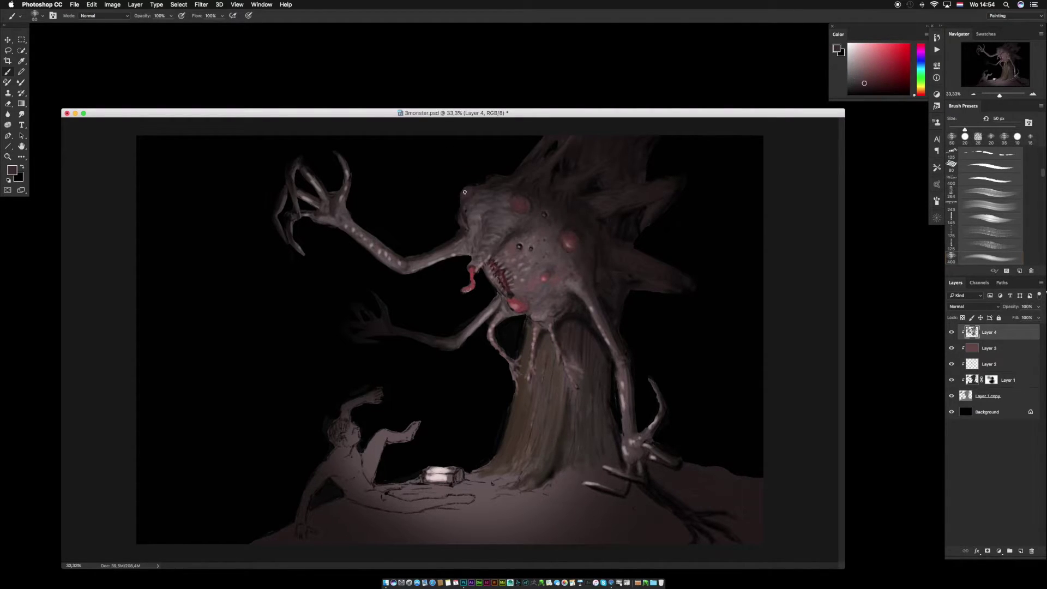
pyautogui.keyDown('alt'); pyautogui.click(510, 198); pyautogui.keyUp('alt')
pyautogui.keyDown('alt'); pyautogui.click(505, 203); pyautogui.keyUp('alt')
pyautogui.keyDown('alt'); pyautogui.click(504, 210); pyautogui.keyUp('alt')
pyautogui.keyDown('alt'); pyautogui.click(502, 213); pyautogui.keyUp('alt')
pyautogui.keyDown('alt'); pyautogui.click(478, 201); pyautogui.keyUp('alt')
# Blend the highlight spots along the raised arm into its skin with sampled tones.
pyautogui.keyDown('alt'); pyautogui.click(452, 255); pyautogui.keyUp('alt')
pyautogui.keyDown('alt'); pyautogui.click(431, 259); pyautogui.keyUp('alt')
pyautogui.keyDown('alt'); pyautogui.click(418, 263); pyautogui.keyUp('alt')
pyautogui.keyDown('alt'); pyautogui.click(411, 265); pyautogui.keyUp('alt')
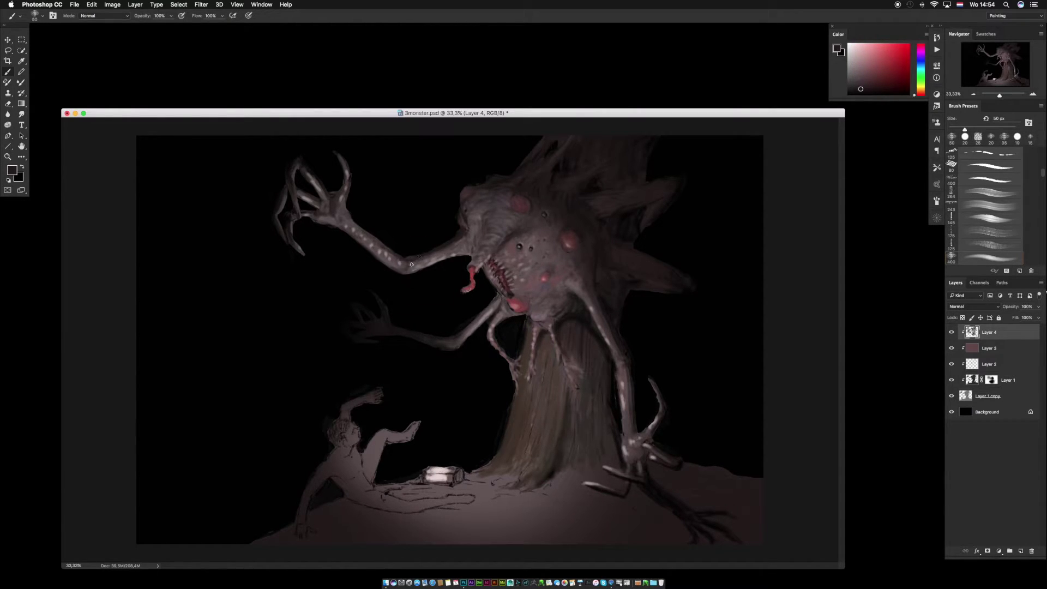
pyautogui.keyDown('alt'); pyautogui.click(384, 248); pyautogui.keyUp('alt')
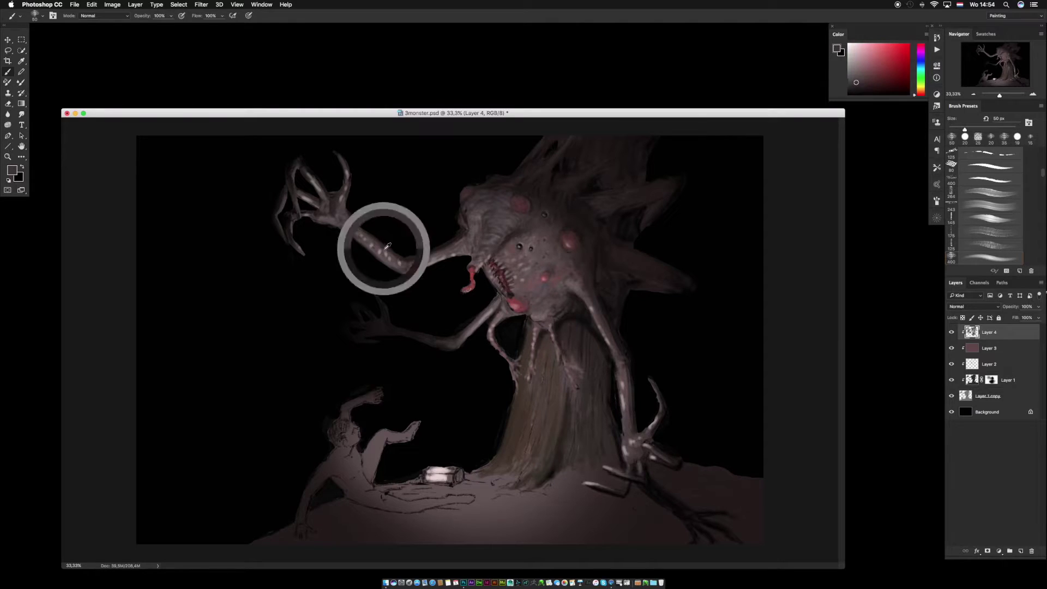
pyautogui.keyDown('alt'); pyautogui.click(350, 210); pyautogui.keyUp('alt')
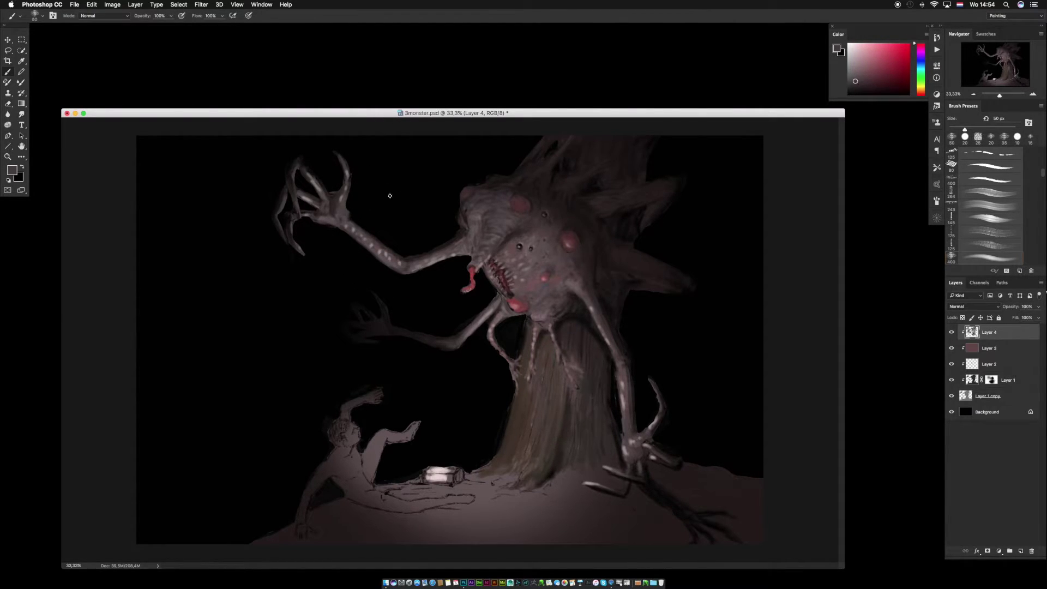
# Blend the palm, wrist and thumb of the raised hand with sampled skin tones.
pyautogui.keyDown('alt'); pyautogui.click(349, 216); pyautogui.keyUp('alt')
pyautogui.keyDown('alt'); pyautogui.click(343, 208); pyautogui.keyUp('alt')
pyautogui.keyDown('alt'); pyautogui.click(342, 204); pyautogui.keyUp('alt')
pyautogui.moveTo(342, 202); pyautogui.dragTo(339, 194)
pyautogui.keyDown('alt'); pyautogui.click(338, 213); pyautogui.keyUp('alt')
pyautogui.keyDown('alt'); pyautogui.click(336, 216); pyautogui.keyUp('alt')
pyautogui.keyDown('alt'); pyautogui.click(339, 214); pyautogui.keyUp('alt')
pyautogui.keyDown('alt'); pyautogui.click(345, 216); pyautogui.keyUp('alt')
pyautogui.keyDown('alt'); pyautogui.click(354, 217); pyautogui.keyUp('alt')
pyautogui.keyDown('alt'); pyautogui.click(356, 231); pyautogui.keyUp('alt')
pyautogui.keyDown('alt'); pyautogui.click(354, 233); pyautogui.keyUp('alt')
pyautogui.keyDown('alt'); pyautogui.click(354, 233); pyautogui.keyUp('alt')
pyautogui.keyDown('alt'); pyautogui.click(368, 243); pyautogui.keyUp('alt')
pyautogui.keyDown('alt'); pyautogui.click(343, 226); pyautogui.keyUp('alt')
pyautogui.keyDown('alt'); pyautogui.click(339, 214); pyautogui.keyUp('alt')
# Refine the skin shading on the shoulder of the long lowered arm with sampled tones.
pyautogui.keyDown('alt'); pyautogui.click(496, 325); pyautogui.keyUp('alt')
pyautogui.keyDown('alt'); pyautogui.click(499, 293); pyautogui.keyUp('alt')
pyautogui.keyDown('alt'); pyautogui.click(575, 282); pyautogui.keyUp('alt')
pyautogui.keyDown('alt'); pyautogui.click(579, 289); pyautogui.keyUp('alt')
pyautogui.keyDown('alt'); pyautogui.click(575, 286); pyautogui.keyUp('alt')
pyautogui.moveTo(577, 293); pyautogui.dragTo(589, 300)
pyautogui.keyDown('alt'); pyautogui.click(581, 291); pyautogui.keyUp('alt')
pyautogui.keyDown('alt'); pyautogui.click(585, 278); pyautogui.keyUp('alt')
pyautogui.keyDown('alt'); pyautogui.click(583, 292); pyautogui.keyUp('alt')
pyautogui.keyDown('alt'); pyautogui.click(622, 366); pyautogui.keyUp('alt')
# Shade the wrist and palm of the raised hand and add tone along its outer finger.
pyautogui.keyDown('alt'); pyautogui.click(352, 239); pyautogui.keyUp('alt')
pyautogui.keyDown('alt'); pyautogui.click(347, 221); pyautogui.keyUp('alt')
pyautogui.keyDown('alt'); pyautogui.click(349, 231); pyautogui.keyUp('alt')
pyautogui.keyDown('alt'); pyautogui.click(343, 220); pyautogui.keyUp('alt')
pyautogui.keyDown('alt'); pyautogui.click(345, 219); pyautogui.keyUp('alt')
pyautogui.keyDown('alt'); pyautogui.click(332, 209); pyautogui.keyUp('alt')
pyautogui.keyDown('alt'); pyautogui.click(329, 217); pyautogui.keyUp('alt')
pyautogui.moveTo(329, 213)
pyautogui.mouseDown()
pyautogui.moveTo(300, 216)
pyautogui.moveTo(305, 195)
pyautogui.moveTo(316, 180)
pyautogui.moveTo(325, 204)
pyautogui.moveTo(338, 192)
pyautogui.mouseUp()
pyautogui.keyDown('alt'); pyautogui.click(327, 217); pyautogui.keyUp('alt')
pyautogui.keyDown('alt'); pyautogui.click(332, 223); pyautogui.keyUp('alt')
pyautogui.keyDown('alt'); pyautogui.click(330, 218); pyautogui.keyUp('alt')
# Rework the individual fingers and knuckles of the raised hand with sampled light and dark tones.
pyautogui.keyDown('alt'); pyautogui.click(312, 203); pyautogui.keyUp('alt')
pyautogui.keyDown('alt'); pyautogui.click(307, 173); pyautogui.keyUp('alt')
pyautogui.keyDown('alt'); pyautogui.click(314, 181); pyautogui.keyUp('alt')
pyautogui.keyDown('alt'); pyautogui.click(319, 189); pyautogui.keyUp('alt')
pyautogui.keyDown('alt'); pyautogui.click(329, 199); pyautogui.keyUp('alt')
pyautogui.keyDown('alt'); pyautogui.click(327, 205); pyautogui.keyUp('alt')
pyautogui.keyDown('alt'); pyautogui.click(336, 190); pyautogui.keyUp('alt')
pyautogui.keyDown('alt'); pyautogui.click(335, 193); pyautogui.keyUp('alt')
pyautogui.keyDown('alt'); pyautogui.click(336, 191); pyautogui.keyUp('alt')
pyautogui.keyDown('alt'); pyautogui.click(313, 180); pyautogui.keyUp('alt')
# Paint over the lower tree trunk and its base with sampled bark and ground tones.
pyautogui.keyDown('alt'); pyautogui.click(562, 426); pyautogui.keyUp('alt')
pyautogui.keyDown('alt'); pyautogui.click(525, 319); pyautogui.keyUp('alt')
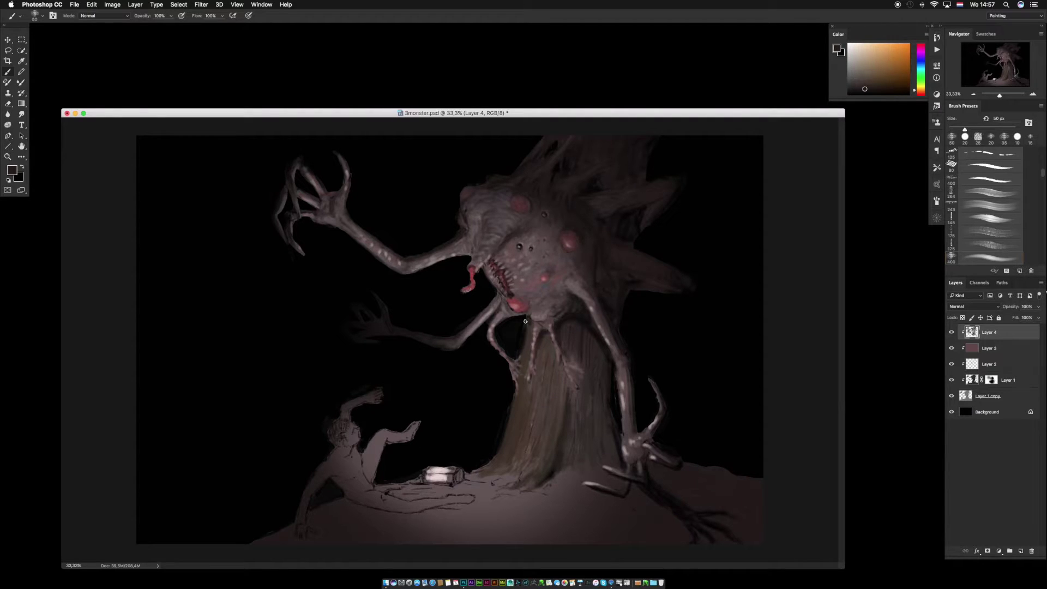
pyautogui.keyDown('alt'); pyautogui.click(570, 453); pyautogui.keyUp('alt')
pyautogui.moveTo(564, 437); pyautogui.dragTo(561, 462)
pyautogui.keyDown('alt'); pyautogui.click(591, 439); pyautogui.keyUp('alt')
pyautogui.keyDown('alt'); pyautogui.click(599, 449); pyautogui.keyUp('alt')
pyautogui.keyDown('alt'); pyautogui.click(600, 452); pyautogui.keyUp('alt')
pyautogui.keyDown('alt'); pyautogui.click(515, 447); pyautogui.keyUp('alt')
pyautogui.keyDown('alt'); pyautogui.click(525, 397); pyautogui.keyUp('alt')
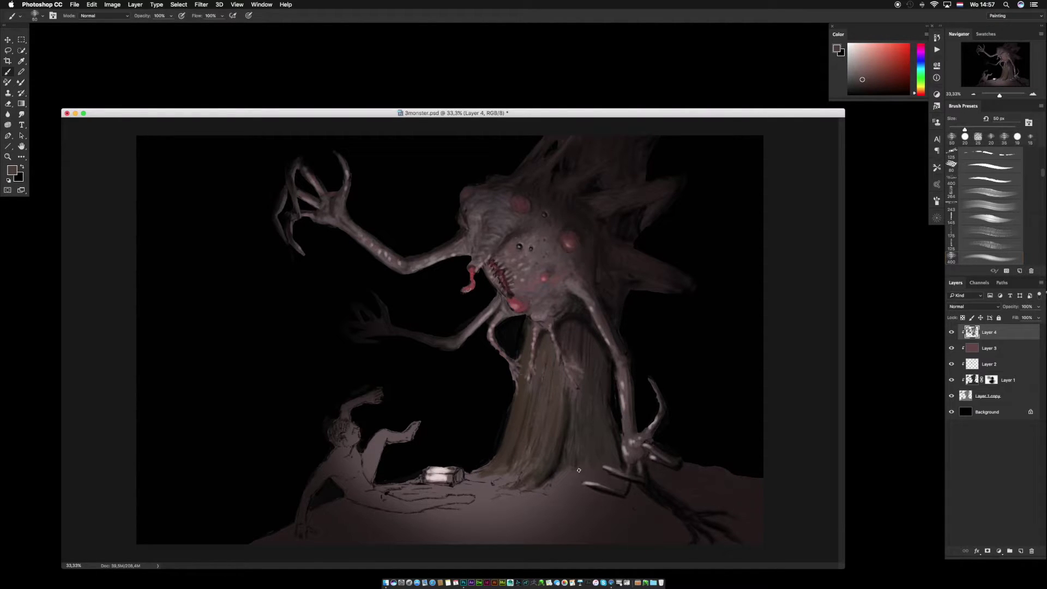
# Smooth the top of the lowered arm where it joins the body with sampled skin tones.
pyautogui.keyDown('alt'); pyautogui.click(589, 295); pyautogui.keyUp('alt')
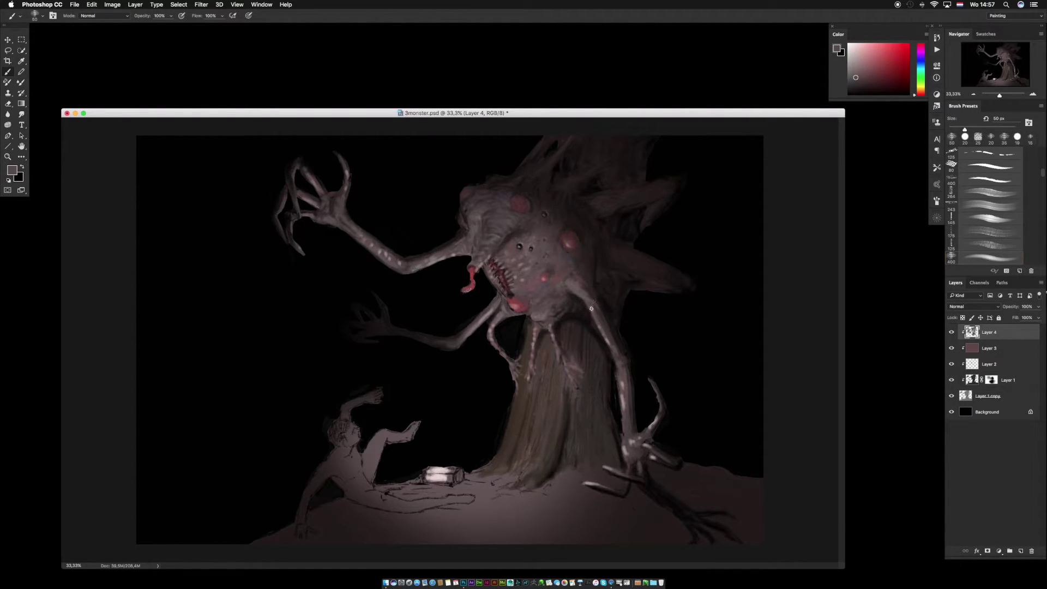
pyautogui.keyDown('alt'); pyautogui.click(590, 293); pyautogui.keyUp('alt')
pyautogui.keyDown('alt'); pyautogui.click(572, 279); pyautogui.keyUp('alt')
pyautogui.keyDown('alt'); pyautogui.click(574, 278); pyautogui.keyUp('alt')
pyautogui.keyDown('alt'); pyautogui.click(583, 285); pyautogui.keyUp('alt')
# Refine the red boils and the cheek skin between the eyes and the mouth with sampled reds and skin tones.
pyautogui.keyDown('alt'); pyautogui.click(570, 242); pyautogui.keyUp('alt')
pyautogui.keyDown('alt'); pyautogui.click(523, 209); pyautogui.keyUp('alt')
pyautogui.keyDown('alt'); pyautogui.click(522, 207); pyautogui.keyUp('alt')
pyautogui.keyDown('alt'); pyautogui.click(552, 269); pyautogui.keyUp('alt')
pyautogui.keyDown('alt'); pyautogui.click(551, 269); pyautogui.keyUp('alt')
pyautogui.keyDown('alt'); pyautogui.click(530, 282); pyautogui.keyUp('alt')
pyautogui.keyDown('alt'); pyautogui.click(525, 273); pyautogui.keyUp('alt')
pyautogui.keyDown('alt'); pyautogui.click(518, 300); pyautogui.keyUp('alt')
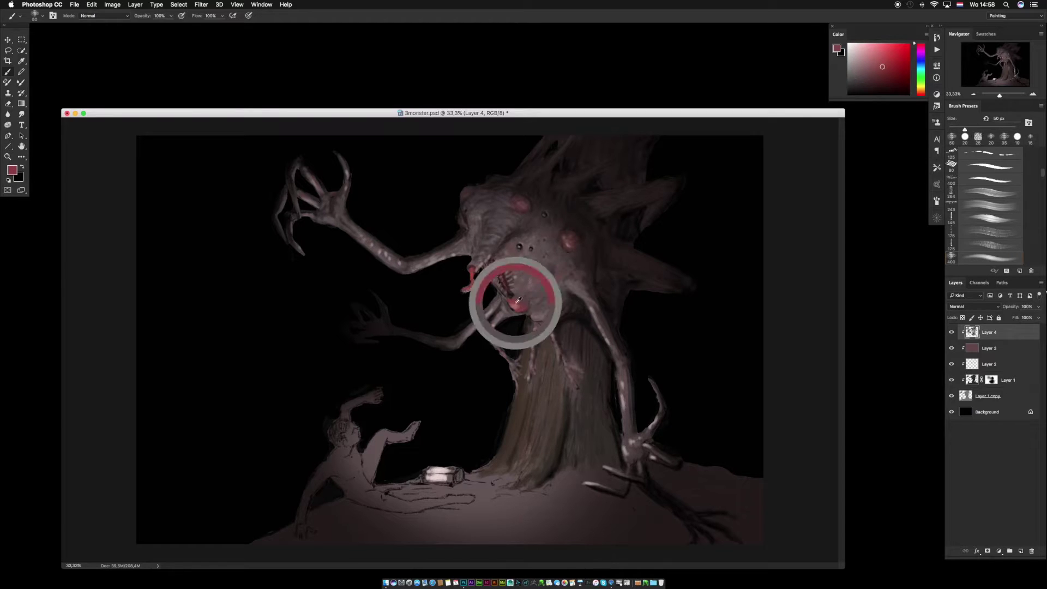
pyautogui.keyDown('alt'); pyautogui.click(514, 306); pyautogui.keyUp('alt')
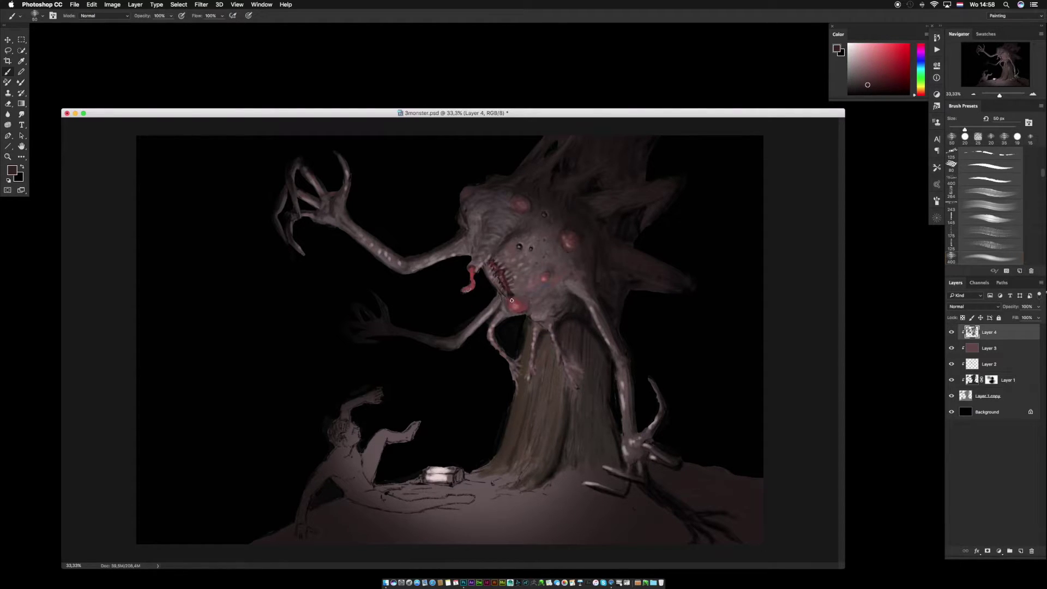
pyautogui.keyDown('alt'); pyautogui.click(510, 295); pyautogui.keyUp('alt')
pyautogui.keyDown('alt'); pyautogui.click(508, 293); pyautogui.keyUp('alt')
pyautogui.keyDown('alt'); pyautogui.click(516, 298); pyautogui.keyUp('alt')
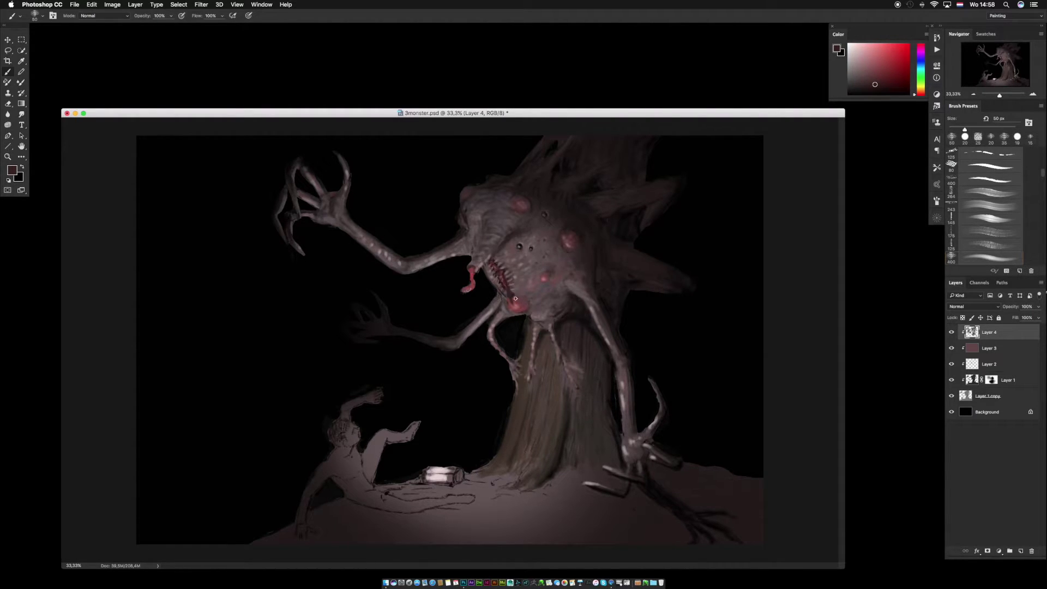
# Choose a bristle texture brush, reduce it to 90 px and paint sampled bark grain down the trunk.
pyautogui.rightClick(534, 400)
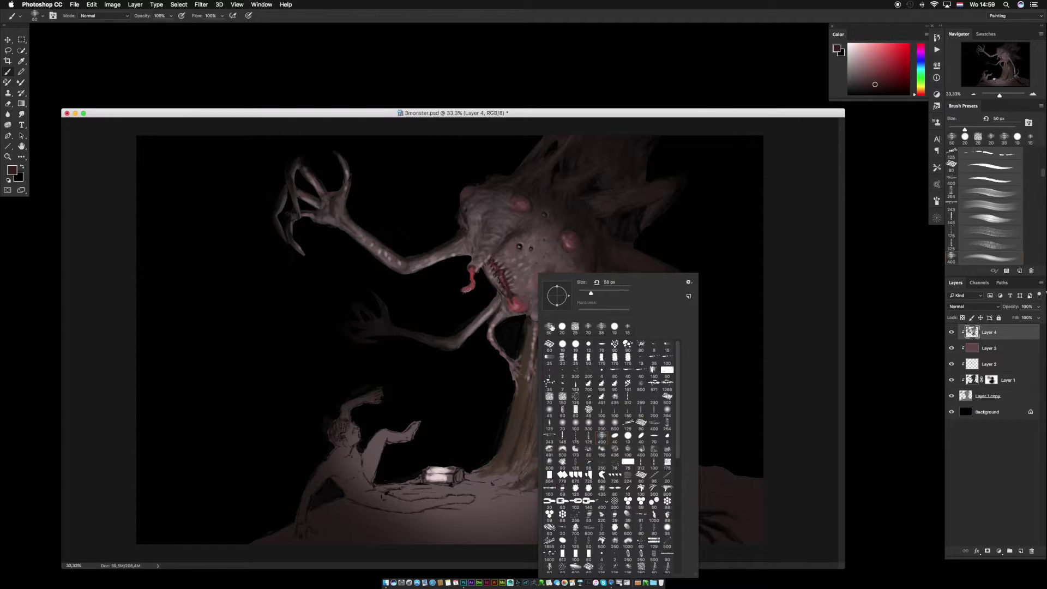
pyautogui.click(666, 427)
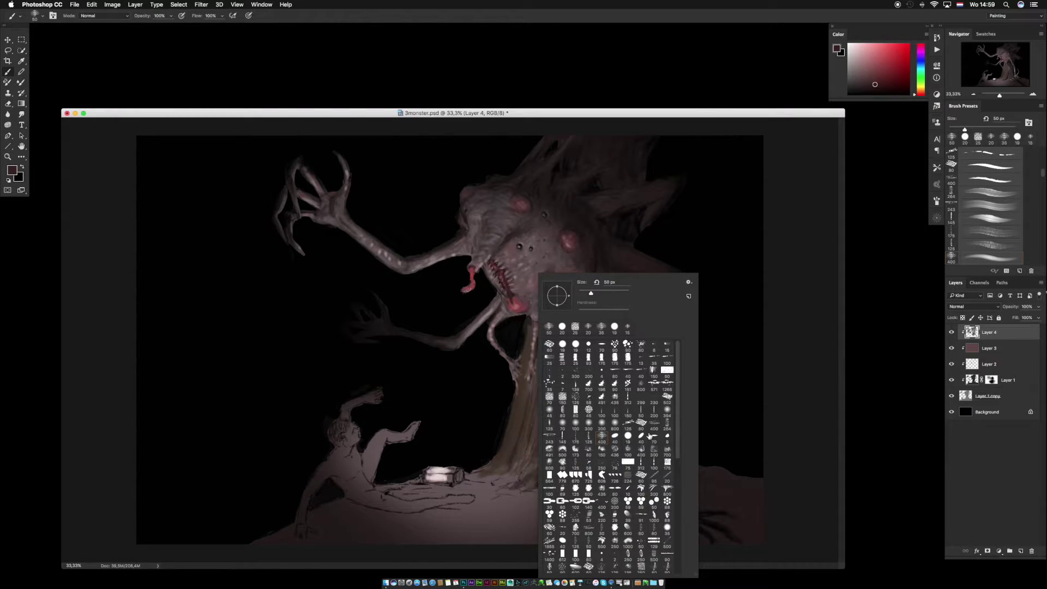
pyautogui.click(661, 117)
pyautogui.press('[')
pyautogui.press('[')
pyautogui.press('[')
pyautogui.press('[')
pyautogui.press('[')
pyautogui.press('[')
pyautogui.press('[')
pyautogui.press('[')
pyautogui.keyDown('alt'); pyautogui.click(554, 371); pyautogui.keyUp('alt')
pyautogui.moveTo(553, 376)
pyautogui.mouseDown()
pyautogui.moveTo(550, 431)
pyautogui.moveTo(528, 436)
pyautogui.mouseUp()
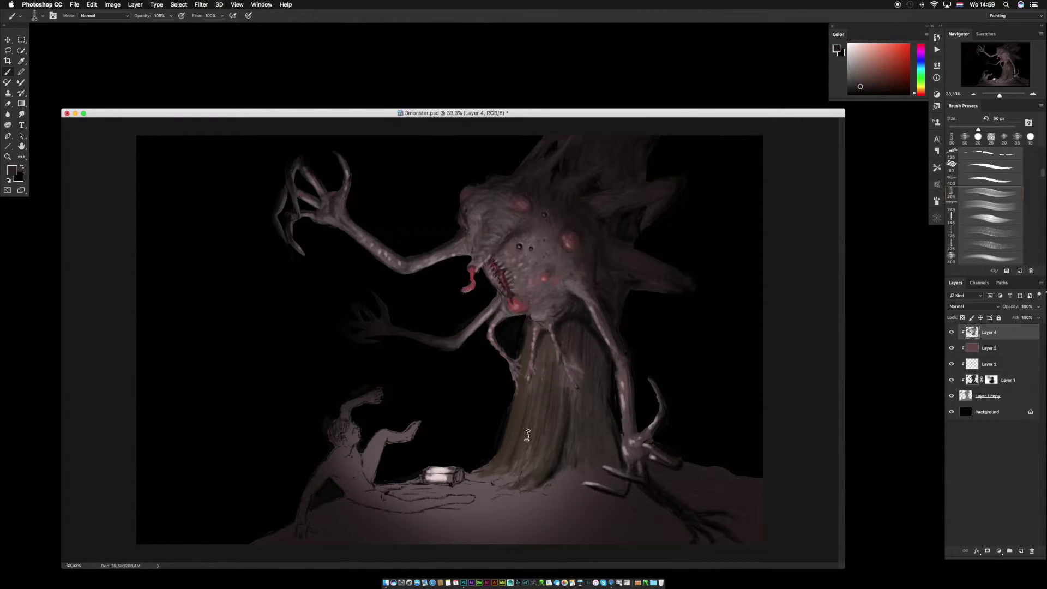
# Add dark bark streaks to the shaded side of the trunk beneath the monster's body.
pyautogui.keyDown('alt'); pyautogui.click(596, 451); pyautogui.keyUp('alt')
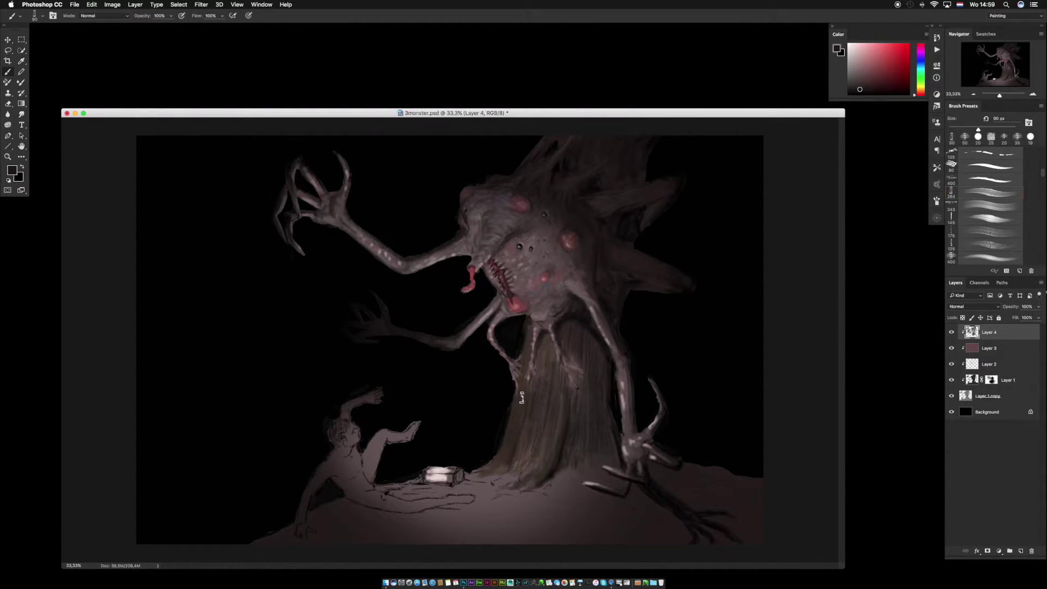
pyautogui.keyDown('alt'); pyautogui.click(612, 439); pyautogui.keyUp('alt')
pyautogui.keyDown('alt'); pyautogui.click(601, 363); pyautogui.keyUp('alt')
pyautogui.keyDown('alt'); pyautogui.click(592, 333); pyautogui.keyUp('alt')
pyautogui.keyDown('alt'); pyautogui.click(579, 330); pyautogui.keyUp('alt')
pyautogui.keyDown('alt'); pyautogui.click(584, 360); pyautogui.keyUp('alt')
pyautogui.keyDown('alt'); pyautogui.click(583, 372); pyautogui.keyUp('alt')
# Extend the bark grain down to the roots and along the trunk's edges with sampled tones.
pyautogui.keyDown('alt'); pyautogui.click(520, 425); pyautogui.keyUp('alt')
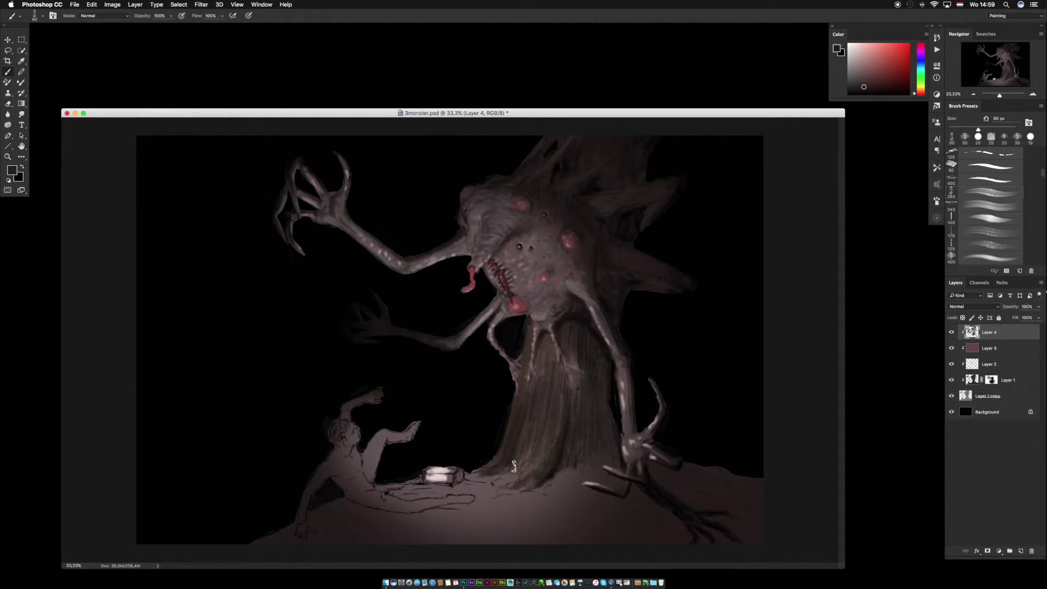
pyautogui.keyDown('alt'); pyautogui.click(542, 394); pyautogui.keyUp('alt')
pyautogui.keyDown('alt'); pyautogui.click(515, 468); pyautogui.keyUp('alt')
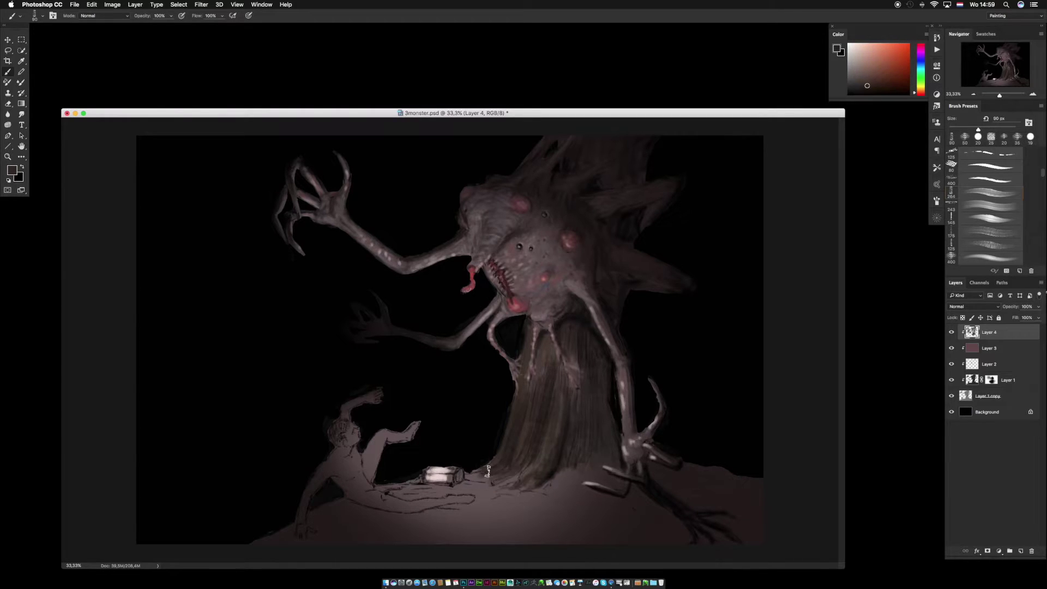
pyautogui.keyDown('alt'); pyautogui.click(558, 463); pyautogui.keyUp('alt')
pyautogui.keyDown('alt'); pyautogui.click(599, 388); pyautogui.keyUp('alt')
pyautogui.keyDown('alt'); pyautogui.click(612, 433); pyautogui.keyUp('alt')
pyautogui.keyDown('alt'); pyautogui.click(618, 410); pyautogui.keyUp('alt')
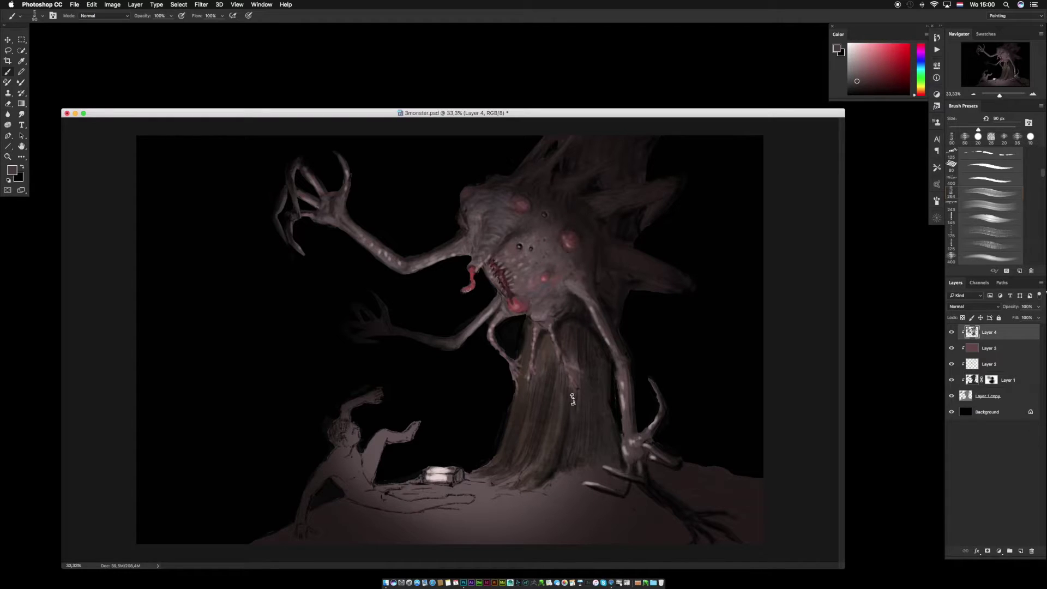
# Create a new layer above Layer 4, release it from the clipping mask and choose the 60 px textured brush.
pyautogui.press('super+alt+shift+n')
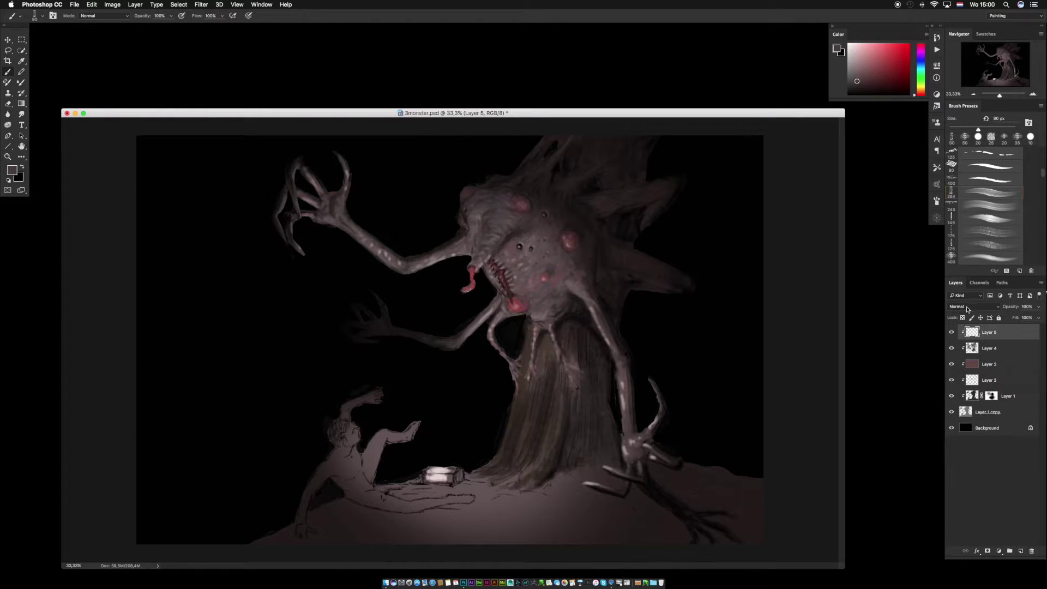
pyautogui.keyDown('alt'); pyautogui.click(1015, 337); pyautogui.keyUp('alt')
pyautogui.rightClick(358, 439)
pyautogui.press('Escape')
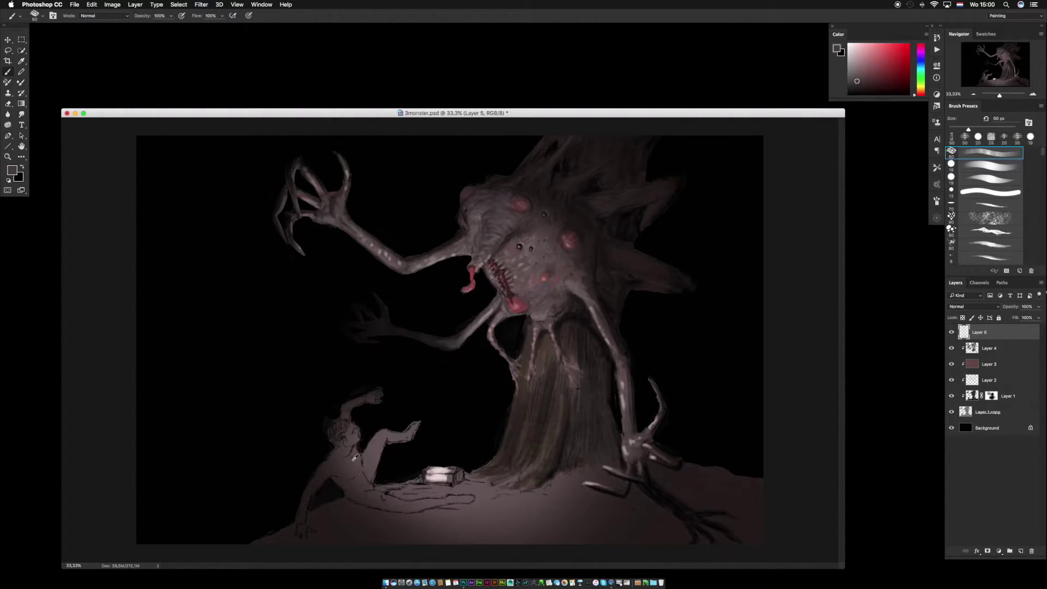
# Paint a dark blue shirt over the fallen figure's torso and sleeve.
pyautogui.click(920, 63)
pyautogui.click(873, 79)
pyautogui.moveTo(334, 479)
pyautogui.mouseDown()
pyautogui.moveTo(350, 456)
pyautogui.moveTo(317, 489)
pyautogui.moveTo(336, 457)
pyautogui.moveTo(356, 461)
pyautogui.moveTo(360, 493)
pyautogui.moveTo(341, 484)
pyautogui.moveTo(350, 491)
pyautogui.moveTo(360, 481)
pyautogui.moveTo(339, 473)
pyautogui.moveTo(353, 487)
pyautogui.moveTo(354, 453)
pyautogui.moveTo(366, 489)
pyautogui.moveTo(347, 458)
pyautogui.moveTo(321, 475)
pyautogui.moveTo(357, 478)
pyautogui.moveTo(355, 460)
pyautogui.moveTo(341, 465)
pyautogui.moveTo(363, 480)
pyautogui.mouseUp()
pyautogui.keyDown('alt'); pyautogui.click(320, 476); pyautogui.keyUp('alt')
pyautogui.keyDown('alt'); pyautogui.click(313, 485); pyautogui.keyUp('alt')
pyautogui.keyDown('alt'); pyautogui.click(350, 473); pyautogui.keyUp('alt')
pyautogui.keyDown('alt'); pyautogui.click(343, 482); pyautogui.keyUp('alt')
# Blend light and dark blues across the shirt and darken the adjoining skin of the fallen figure.
pyautogui.keyDown('alt'); pyautogui.click(358, 460); pyautogui.keyUp('alt')
pyautogui.keyDown('alt'); pyautogui.click(349, 457); pyautogui.keyUp('alt')
pyautogui.keyDown('alt'); pyautogui.click(336, 468); pyautogui.keyUp('alt')
pyautogui.keyDown('alt'); pyautogui.click(335, 471); pyautogui.keyUp('alt')
pyautogui.keyDown('alt'); pyautogui.click(361, 464); pyautogui.keyUp('alt')
pyautogui.keyDown('alt'); pyautogui.click(337, 457); pyautogui.keyUp('alt')
pyautogui.keyDown('alt'); pyautogui.click(350, 464); pyautogui.keyUp('alt')
pyautogui.keyDown('alt'); pyautogui.click(355, 467); pyautogui.keyUp('alt')
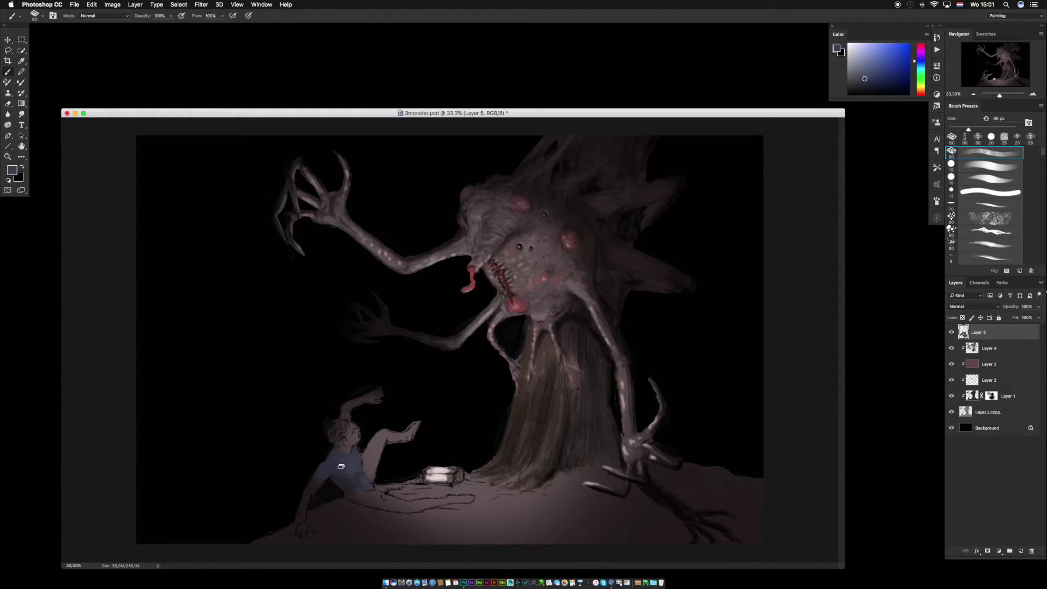
pyautogui.keyDown('alt'); pyautogui.click(341, 466); pyautogui.keyUp('alt')
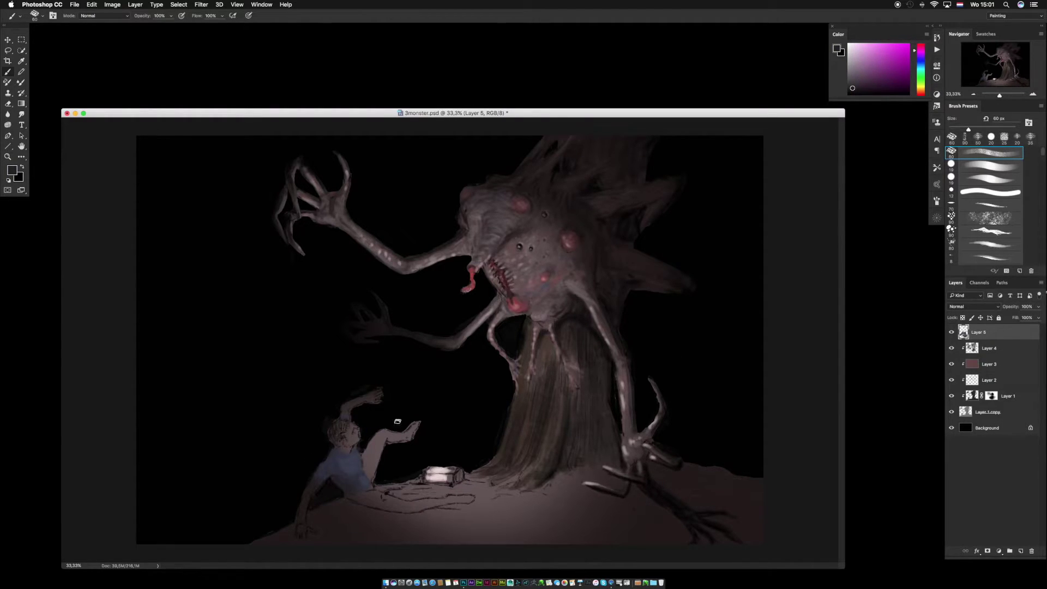
pyautogui.keyDown('alt'); pyautogui.click(344, 463); pyautogui.keyUp('alt')
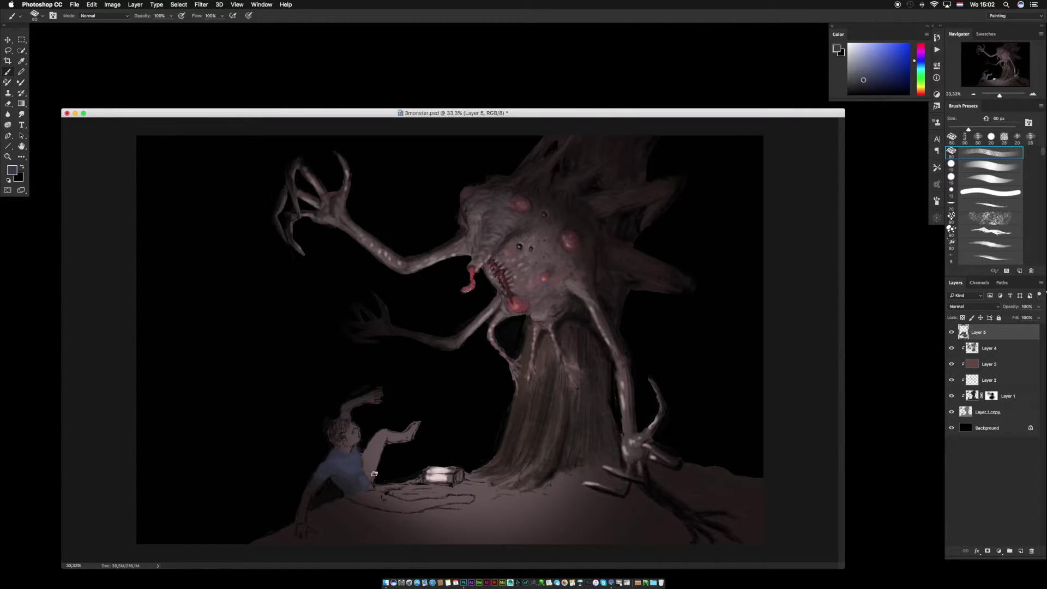
pyautogui.press('super+u')
pyautogui.moveTo(811, 301)
pyautogui.mouseDown()
pyautogui.moveTo(788, 301)
pyautogui.moveTo(860, 304)
pyautogui.moveTo(800, 304)
pyautogui.mouseUp()
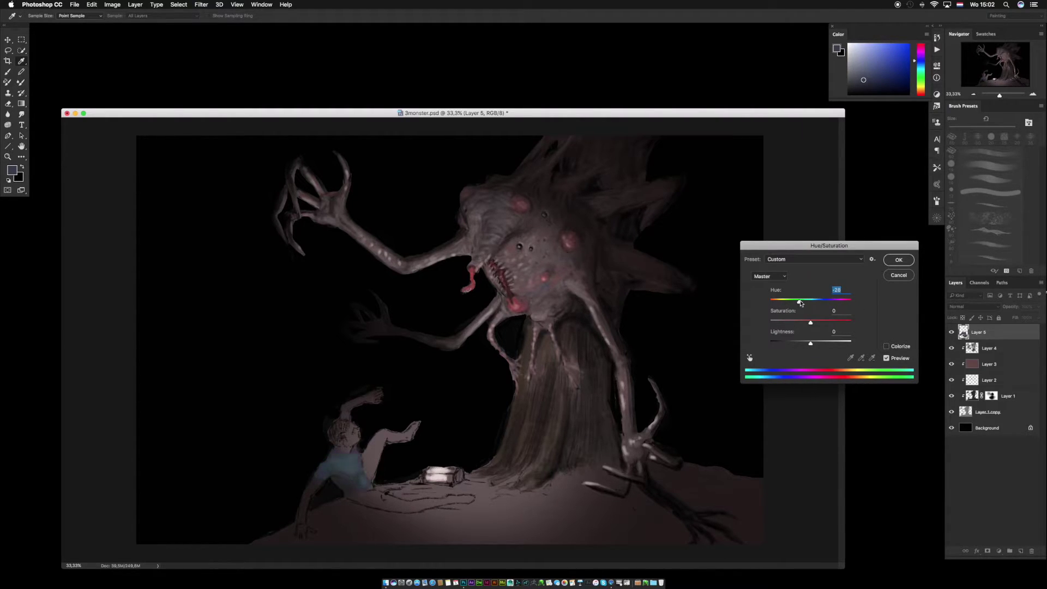
pyautogui.press('Return')
# Pick a dark olive-brown and paint trousers over both legs of the fallen figure.
pyautogui.click(866, 81)
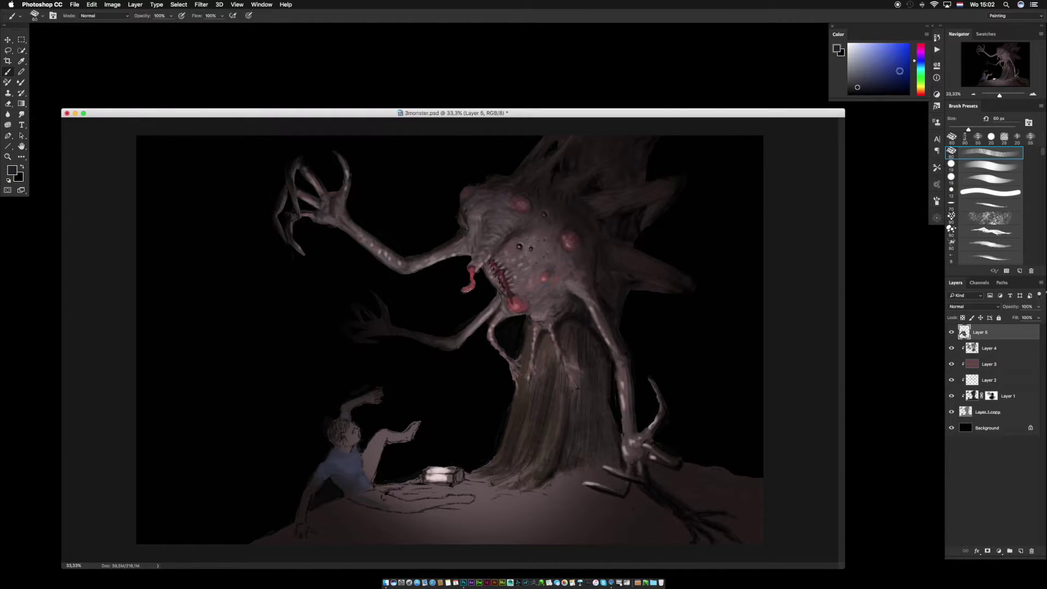
pyautogui.click(918, 94)
pyautogui.moveTo(918, 94); pyautogui.dragTo(915, 90)
pyautogui.click(869, 86)
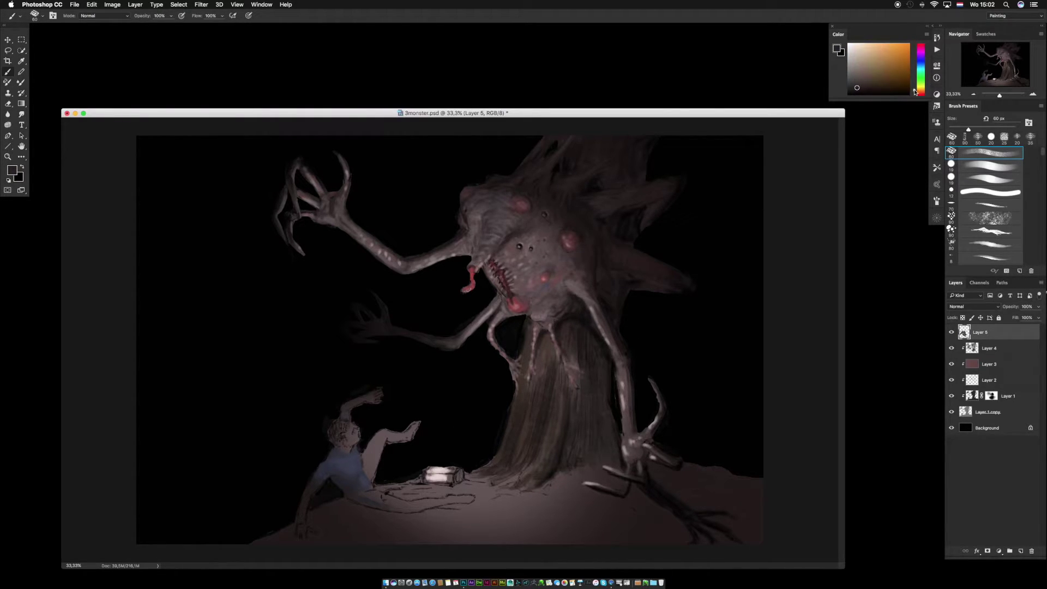
pyautogui.moveTo(377, 503); pyautogui.dragTo(411, 507)
pyautogui.moveTo(373, 465)
pyautogui.mouseDown()
pyautogui.moveTo(375, 441)
pyautogui.moveTo(405, 434)
pyautogui.moveTo(379, 435)
pyautogui.moveTo(366, 452)
pyautogui.moveTo(371, 483)
pyautogui.moveTo(409, 506)
pyautogui.moveTo(438, 498)
pyautogui.moveTo(408, 507)
pyautogui.mouseUp()
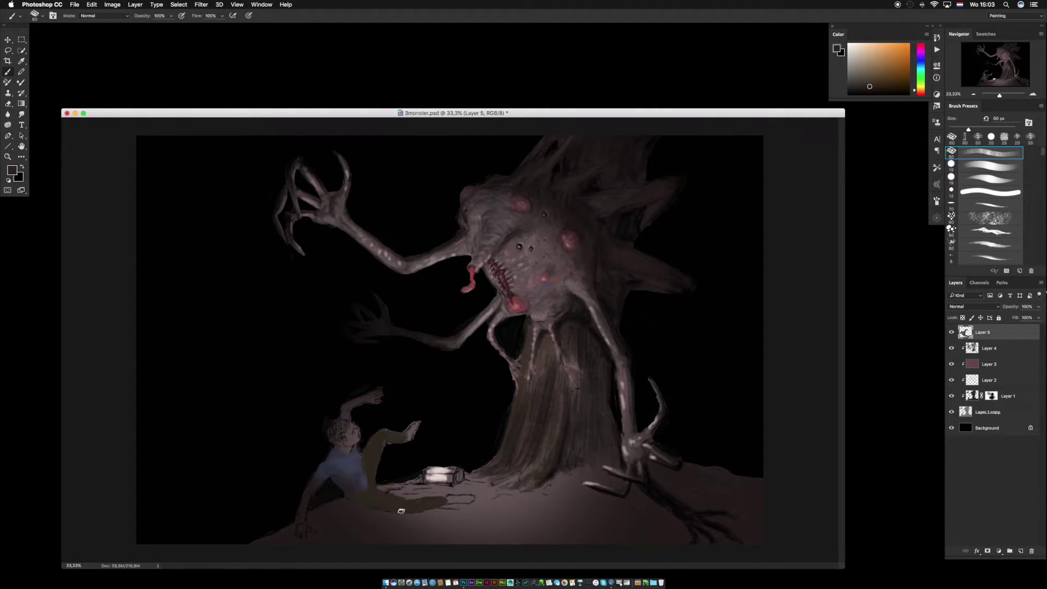
# Paint on Layer 1's mask with black and white to shape the ground shadow beneath the fallen figure's legs.
pyautogui.click(951, 396)
pyautogui.click(951, 396)
pyautogui.click(991, 396)
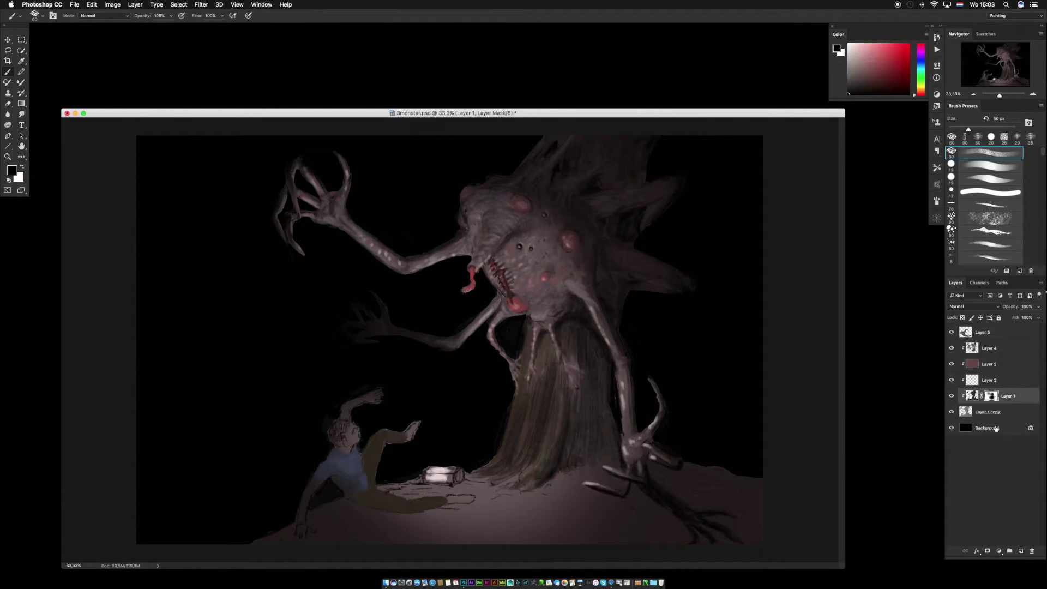
pyautogui.moveTo(339, 507); pyautogui.dragTo(374, 513)
pyautogui.press('z')
pyautogui.click(354, 514)
pyautogui.keyDown('alt'); pyautogui.click(315, 512); pyautogui.keyUp('alt')
pyautogui.keyDown('alt'); pyautogui.click(314, 512); pyautogui.keyUp('alt')
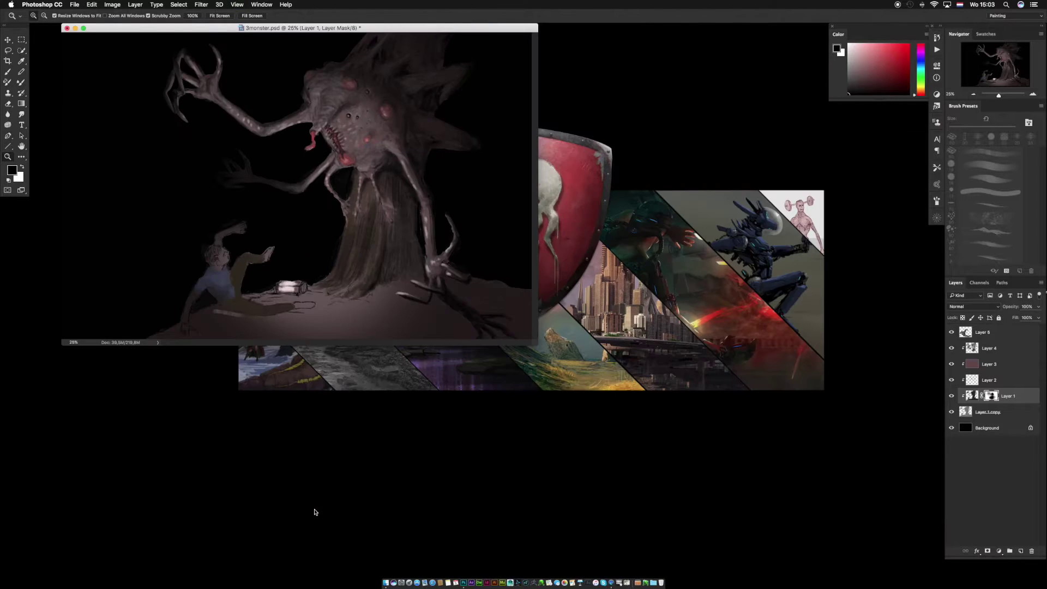
pyautogui.moveTo(466, 29); pyautogui.dragTo(637, 159)
pyautogui.press('b')
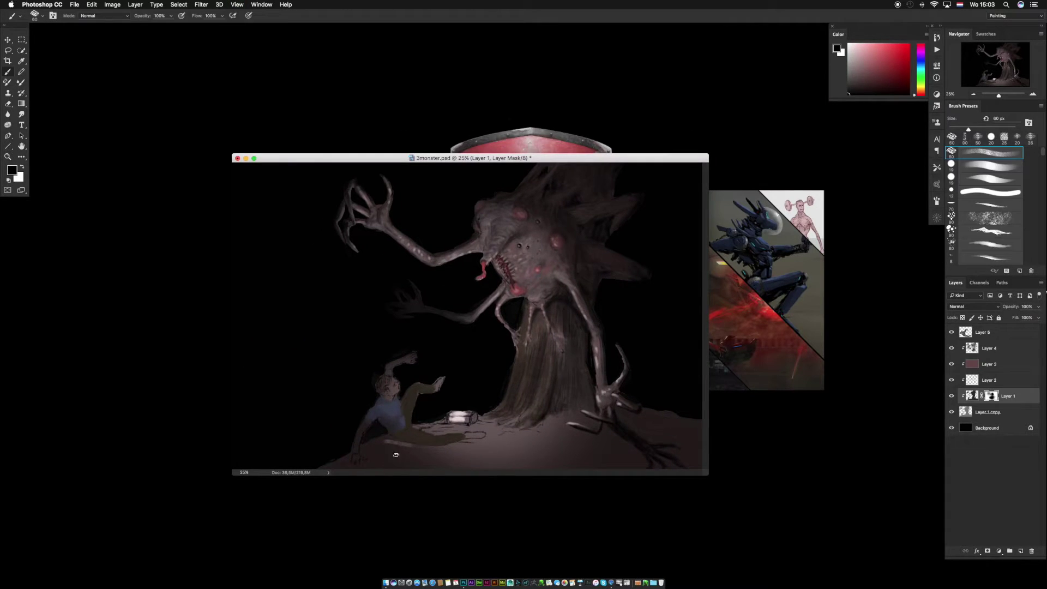
pyautogui.press('x')
pyautogui.moveTo(445, 442)
pyautogui.mouseDown()
pyautogui.moveTo(474, 439)
pyautogui.moveTo(405, 450)
pyautogui.mouseUp()
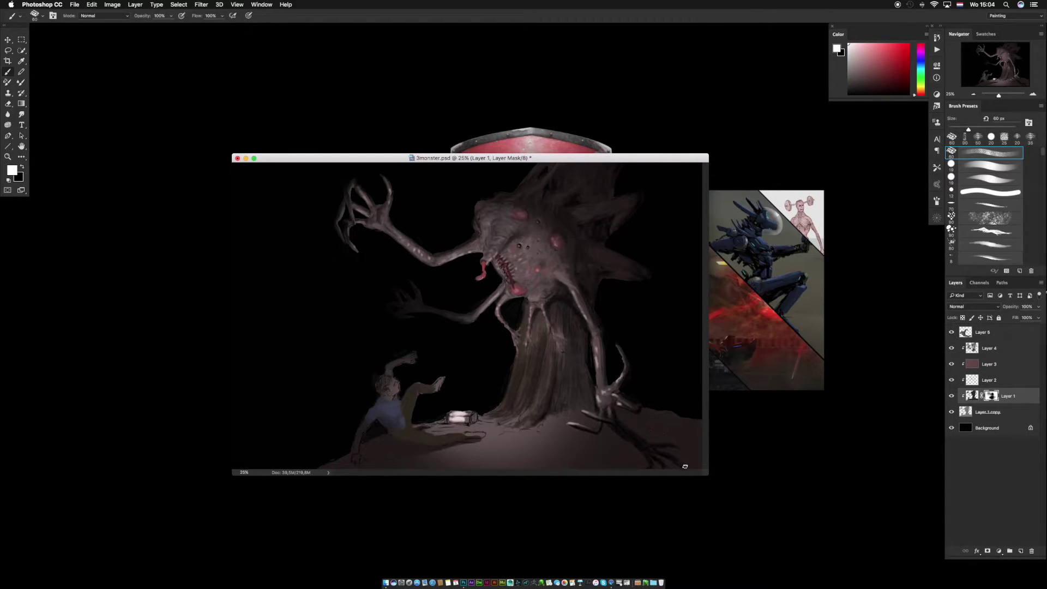
# Darken the ground behind the clawed hand on Layer 4 with sampled black and a soft 200 px brush.
pyautogui.click(987, 348)
pyautogui.keyDown('alt'); pyautogui.click(633, 432); pyautogui.keyUp('alt')
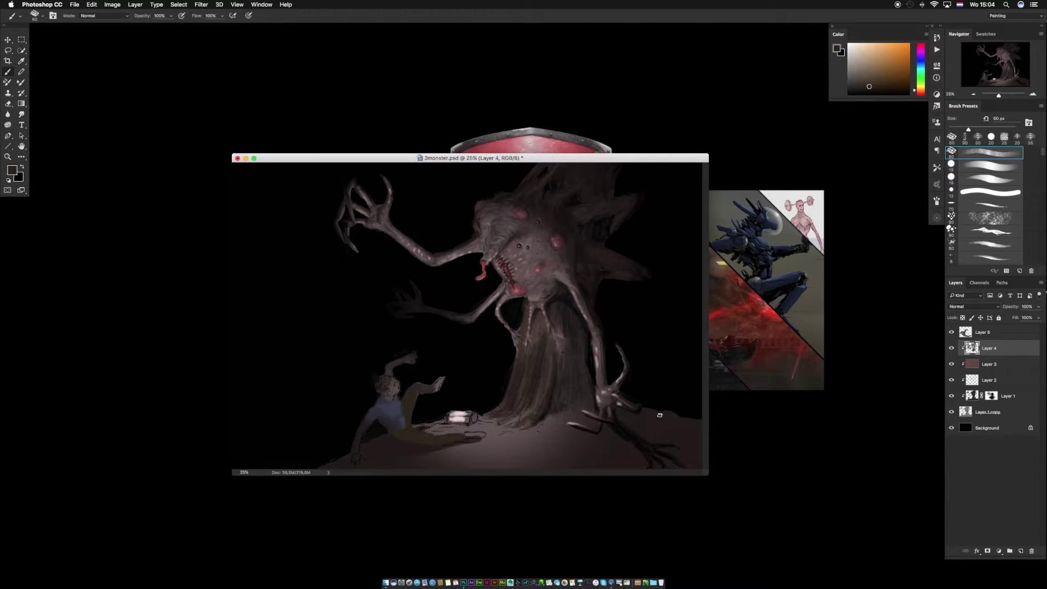
pyautogui.rightClick(663, 273)
pyautogui.click(731, 439)
pyautogui.keyDown('alt'); pyautogui.click(660, 397); pyautogui.keyUp('alt')
pyautogui.moveTo(646, 404)
pyautogui.mouseDown()
pyautogui.moveTo(694, 422)
pyautogui.moveTo(627, 421)
pyautogui.moveTo(696, 423)
pyautogui.moveTo(686, 439)
pyautogui.mouseUp()
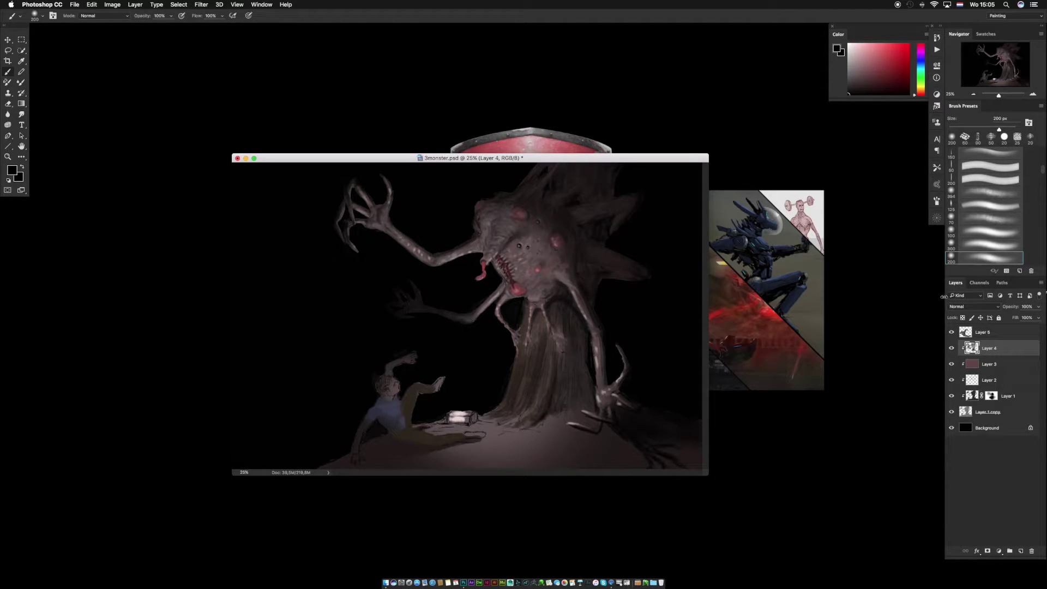
# Return to the figure's layer and brighten the front of the shirt with a lighter blue and a 50 px brush.
pyautogui.press('super+plus')
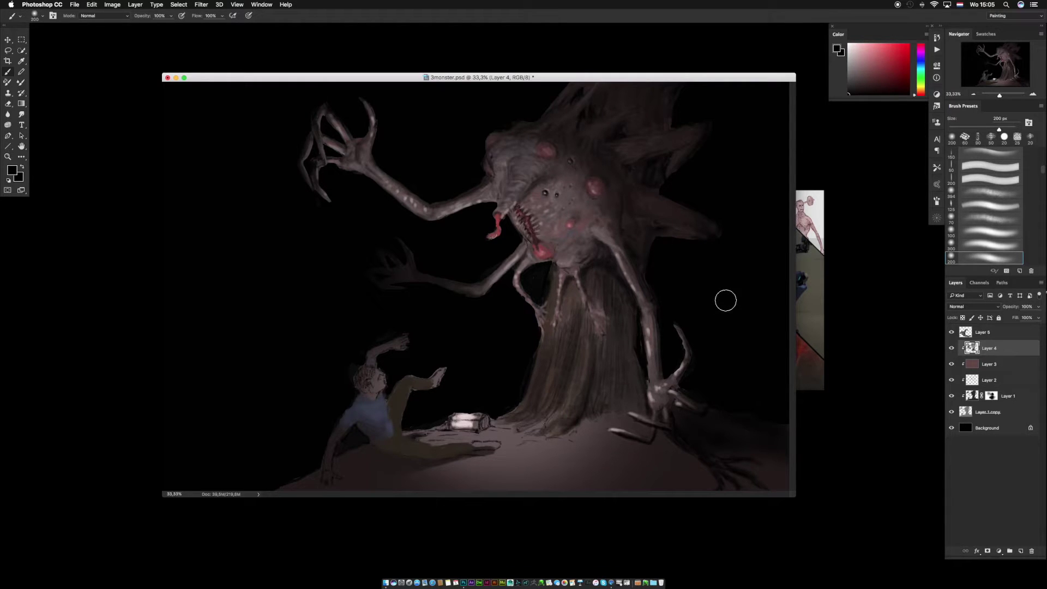
pyautogui.click(971, 336)
pyautogui.rightClick(401, 406)
pyautogui.doubleClick(454, 330)
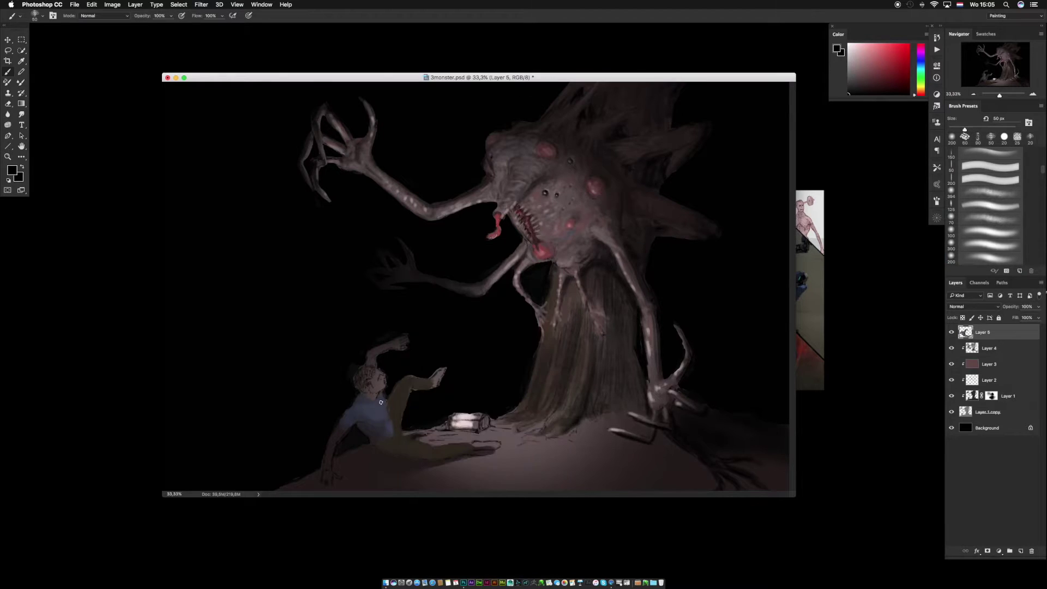
pyautogui.keyDown('alt'); pyautogui.click(374, 423); pyautogui.keyUp('alt')
pyautogui.keyDown('alt'); pyautogui.click(385, 406); pyautogui.keyUp('alt')
pyautogui.click(866, 74)
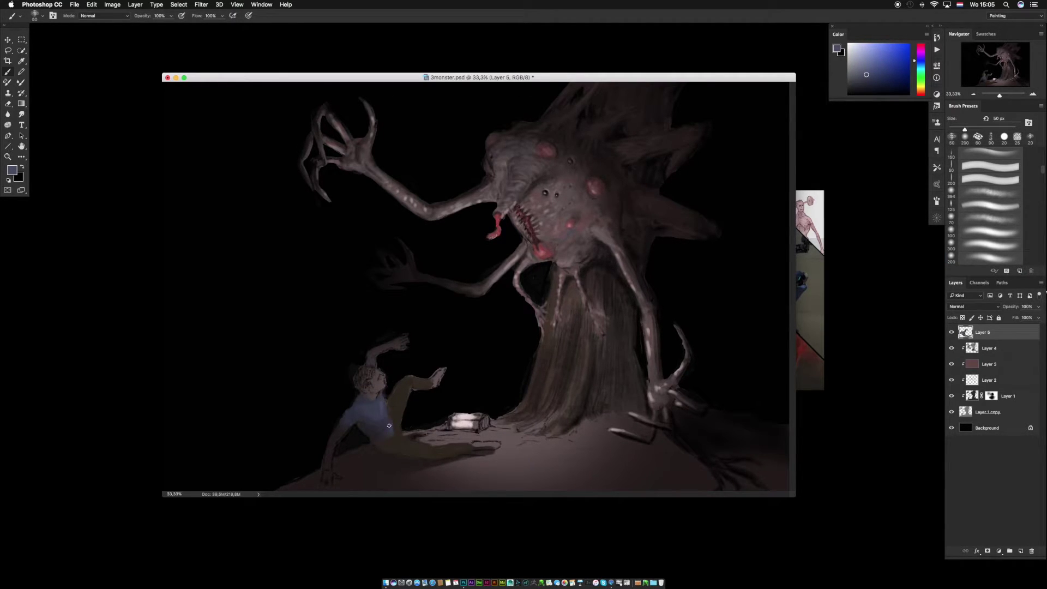
# Refine the olive trousers and the shirt's folds with sampled tones.
pyautogui.keyDown('alt'); pyautogui.click(408, 431); pyautogui.keyUp('alt')
pyautogui.keyDown('alt'); pyautogui.click(408, 454); pyautogui.keyUp('alt')
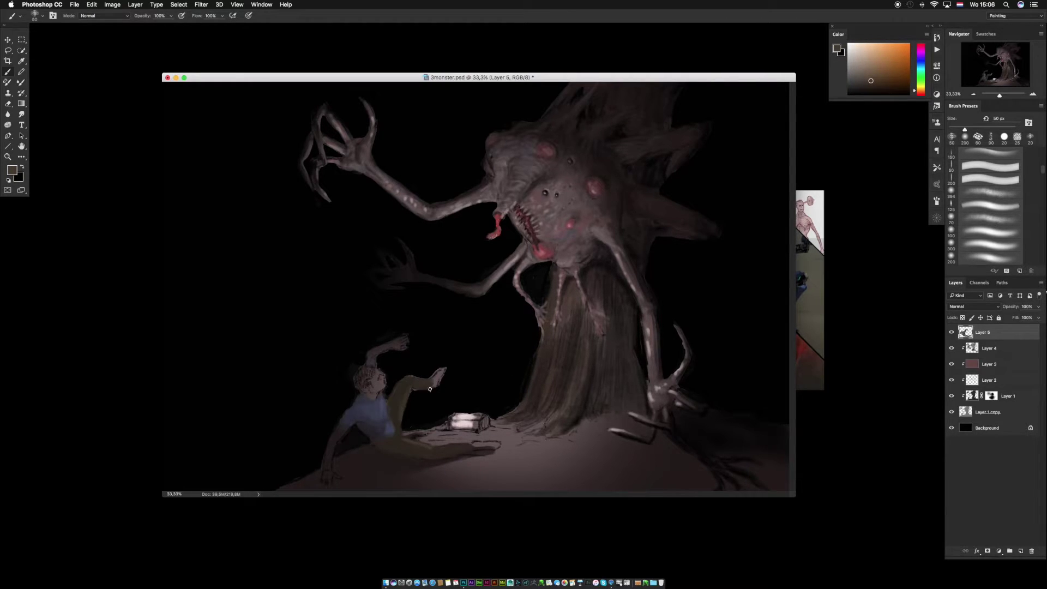
pyautogui.keyDown('alt'); pyautogui.click(387, 409); pyautogui.keyUp('alt')
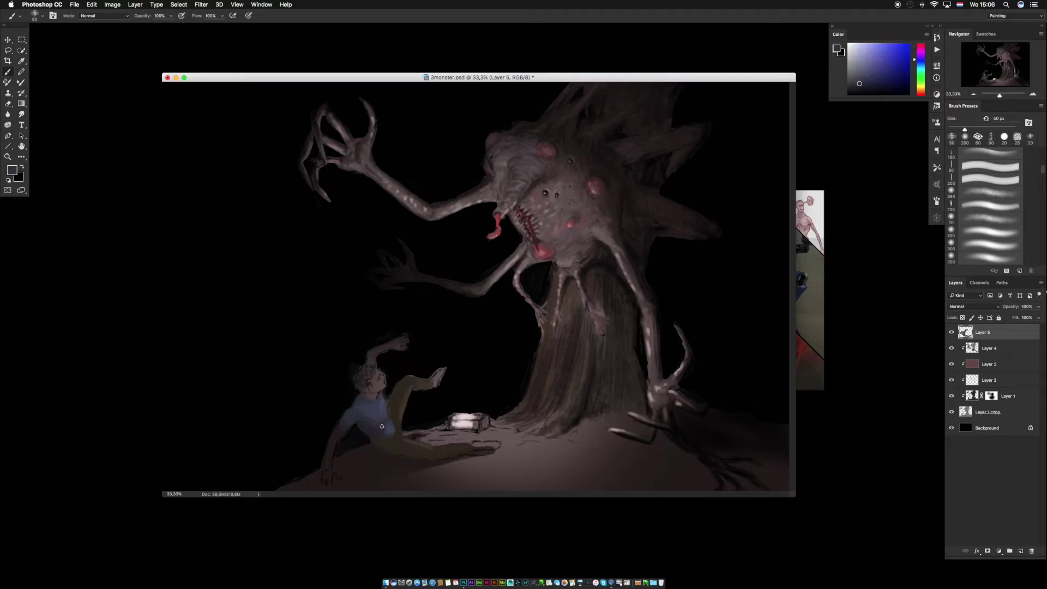
pyautogui.keyDown('alt'); pyautogui.click(364, 410); pyautogui.keyUp('alt')
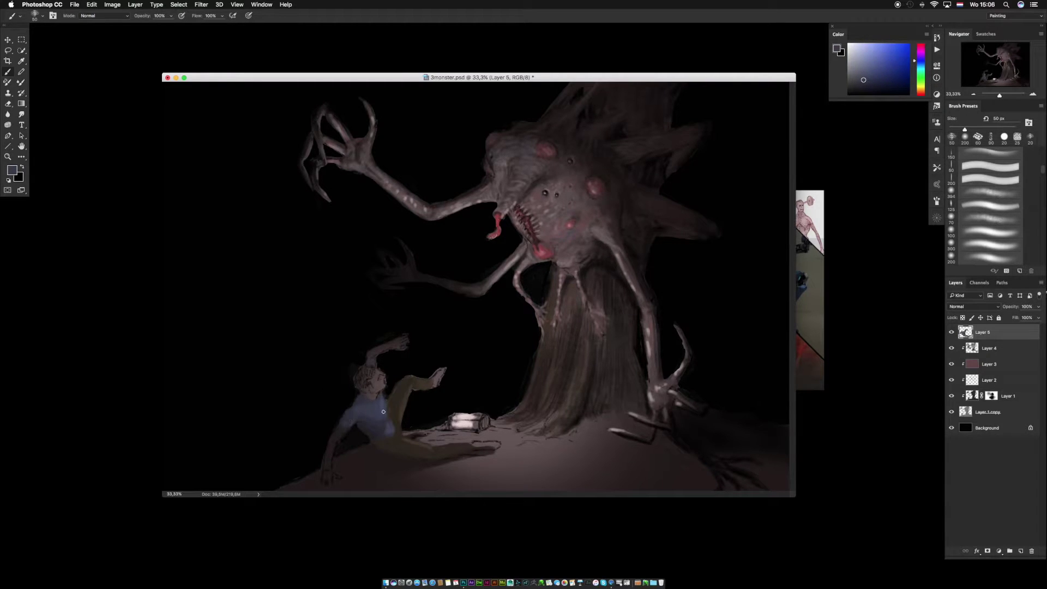
# Paint both of the fallen figure's shoes light grey and blend the trouser cuffs with sampled tones.
pyautogui.keyDown('alt'); pyautogui.click(429, 380); pyautogui.keyUp('alt')
pyautogui.moveTo(438, 371); pyautogui.dragTo(440, 381)
pyautogui.moveTo(473, 444); pyautogui.dragTo(495, 442)
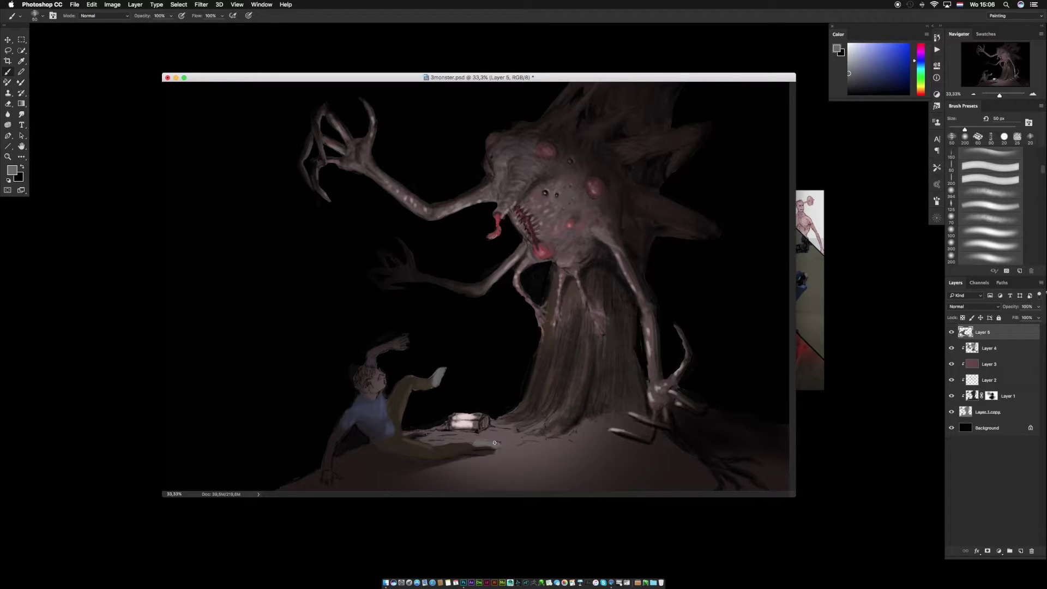
pyautogui.keyDown('alt'); pyautogui.click(477, 445); pyautogui.keyUp('alt')
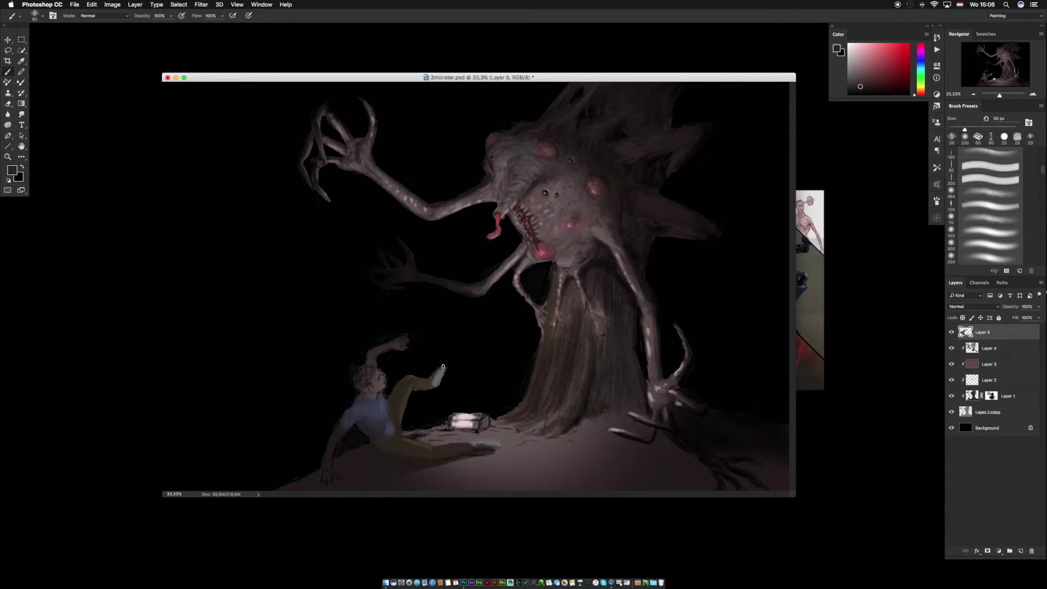
pyautogui.keyDown('alt'); pyautogui.click(428, 384); pyautogui.keyUp('alt')
pyautogui.keyDown('alt'); pyautogui.click(407, 394); pyautogui.keyUp('alt')
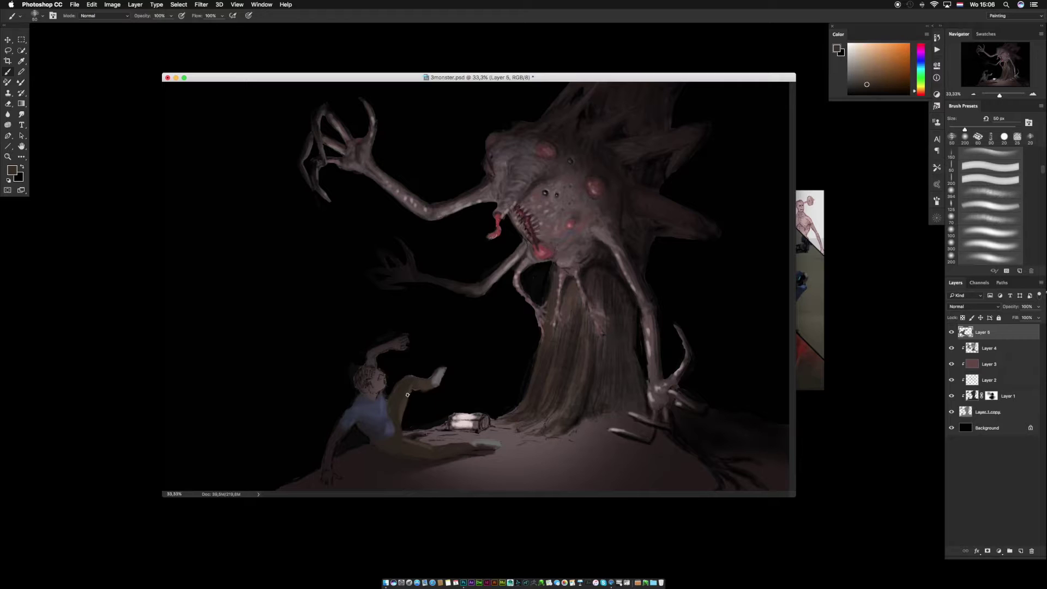
# Refine the folds of the figure's blue shirt with sampled light and dark blues.
pyautogui.keyDown('alt'); pyautogui.click(375, 417); pyautogui.keyUp('alt')
pyautogui.keyDown('alt'); pyautogui.click(382, 411); pyautogui.keyUp('alt')
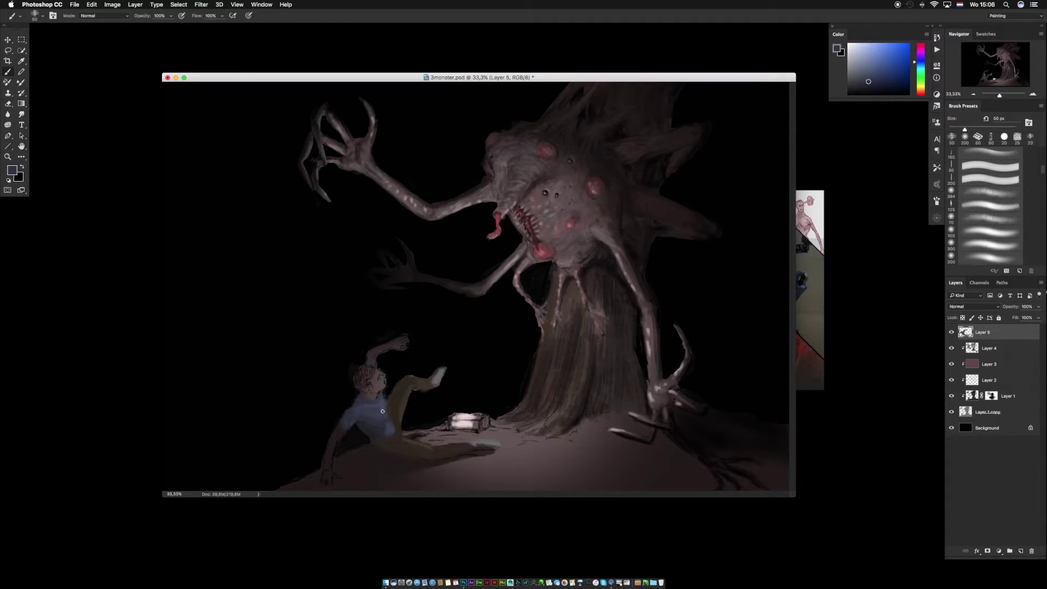
pyautogui.keyDown('alt'); pyautogui.click(388, 424); pyautogui.keyUp('alt')
pyautogui.keyDown('alt'); pyautogui.click(378, 400); pyautogui.keyUp('alt')
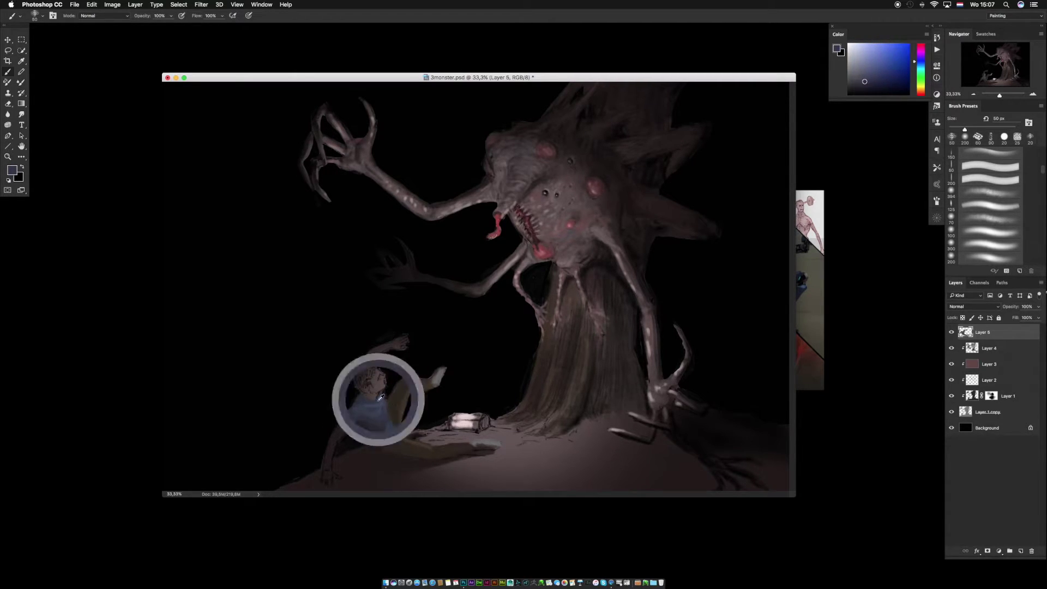
pyautogui.keyDown('alt'); pyautogui.click(362, 419); pyautogui.keyUp('alt')
pyautogui.keyDown('alt'); pyautogui.click(355, 417); pyautogui.keyUp('alt')
pyautogui.keyDown('alt'); pyautogui.click(374, 423); pyautogui.keyUp('alt')
pyautogui.keyDown('alt'); pyautogui.click(390, 421); pyautogui.keyUp('alt')
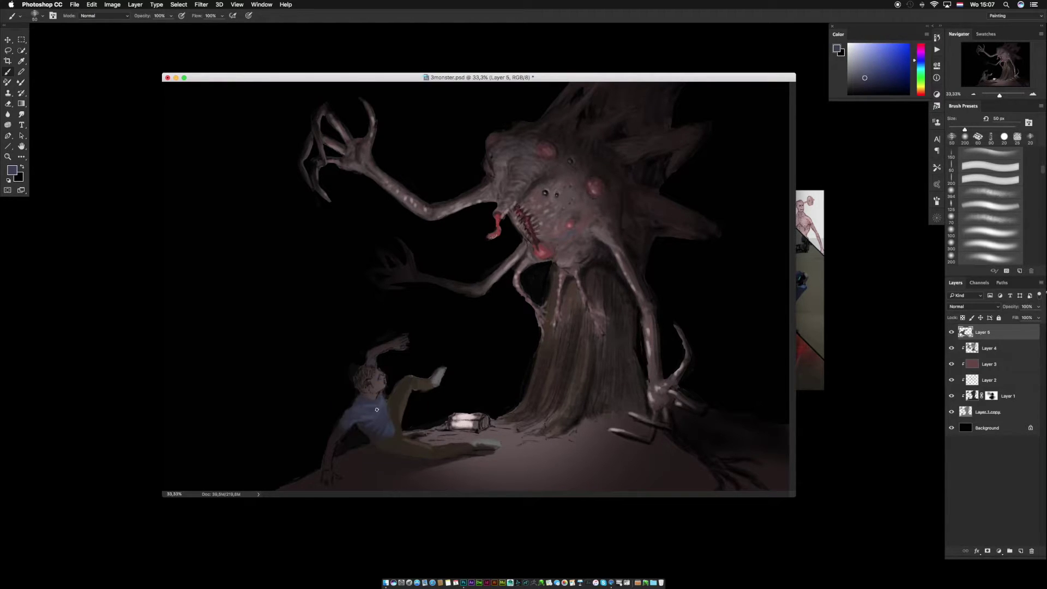
pyautogui.keyDown('alt'); pyautogui.click(365, 417); pyautogui.keyUp('alt')
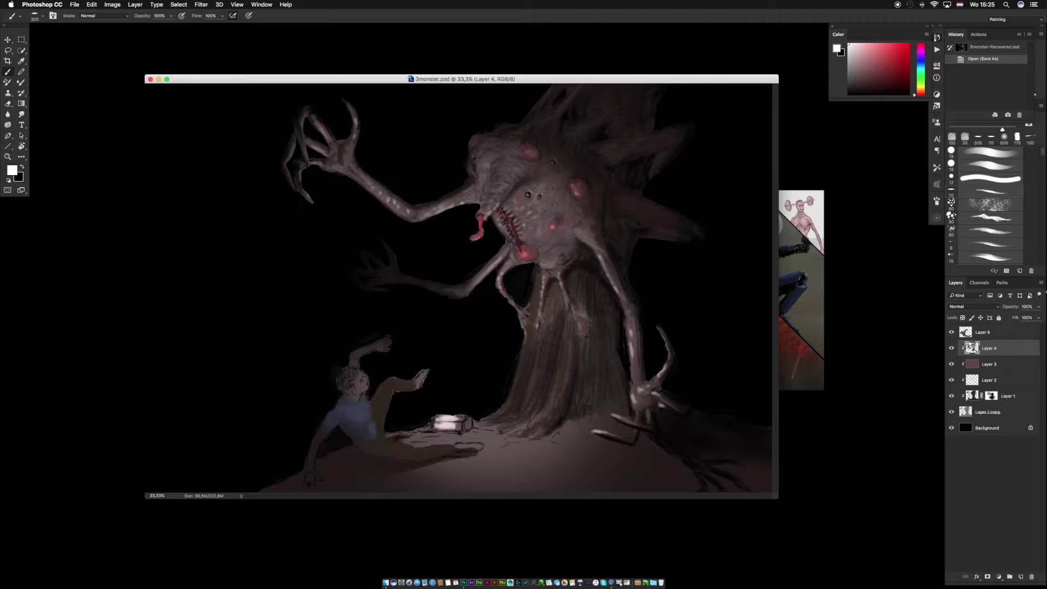
# Paint the monster's forearm beside the trunk on Layer 4 with sampled greys and a reduced version of the soft 400 px brush.
pyautogui.rightClick(386, 276)
pyautogui.click(450, 438)
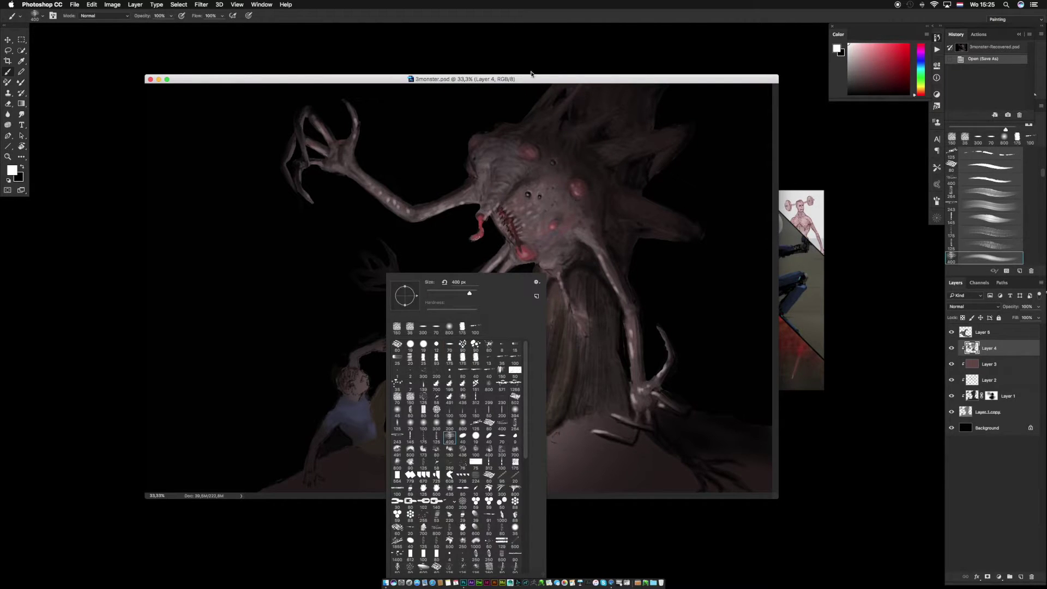
pyautogui.click(532, 74)
pyautogui.press('[')
pyautogui.press('[')
pyautogui.press('[')
pyautogui.press('[')
pyautogui.press('[')
pyautogui.press('[')
pyautogui.press('[')
pyautogui.press('[')
pyautogui.press('[')
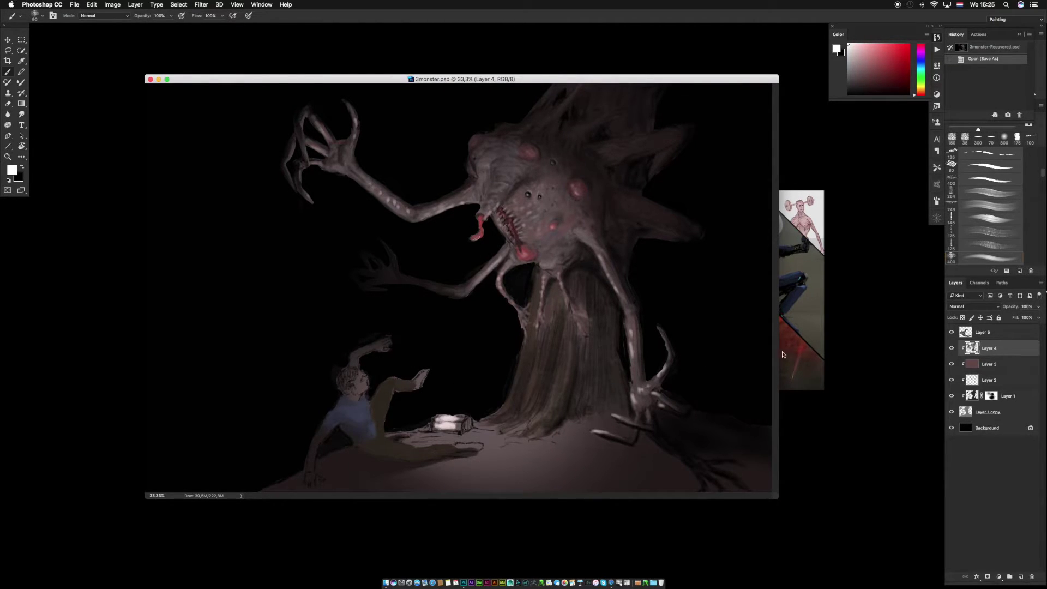
pyautogui.keyDown('alt'); pyautogui.click(633, 331); pyautogui.keyUp('alt')
pyautogui.moveTo(633, 331); pyautogui.dragTo(631, 344)
pyautogui.keyDown('alt'); pyautogui.click(633, 354); pyautogui.keyUp('alt')
pyautogui.moveTo(631, 338); pyautogui.dragTo(633, 371)
pyautogui.moveTo(633, 366)
pyautogui.mouseDown()
pyautogui.moveTo(633, 397)
pyautogui.moveTo(653, 381)
pyautogui.moveTo(647, 418)
pyautogui.mouseUp()
# Refine the wrist, palm and finger bases of the monster's hand beside the trunk with sampled skin tones.
pyautogui.keyDown('alt'); pyautogui.click(634, 389); pyautogui.keyUp('alt')
pyautogui.keyDown('alt'); pyautogui.click(642, 382); pyautogui.keyUp('alt')
pyautogui.keyDown('alt'); pyautogui.click(634, 409); pyautogui.keyUp('alt')
pyautogui.keyDown('alt'); pyautogui.click(644, 403); pyautogui.keyUp('alt')
pyautogui.moveTo(636, 410); pyautogui.dragTo(638, 434)
pyautogui.keyDown('alt'); pyautogui.click(604, 434); pyautogui.keyUp('alt')
pyautogui.keyDown('alt'); pyautogui.click(649, 394); pyautogui.keyUp('alt')
pyautogui.keyDown('alt'); pyautogui.click(655, 396); pyautogui.keyUp('alt')
pyautogui.keyDown('alt'); pyautogui.click(656, 395); pyautogui.keyUp('alt')
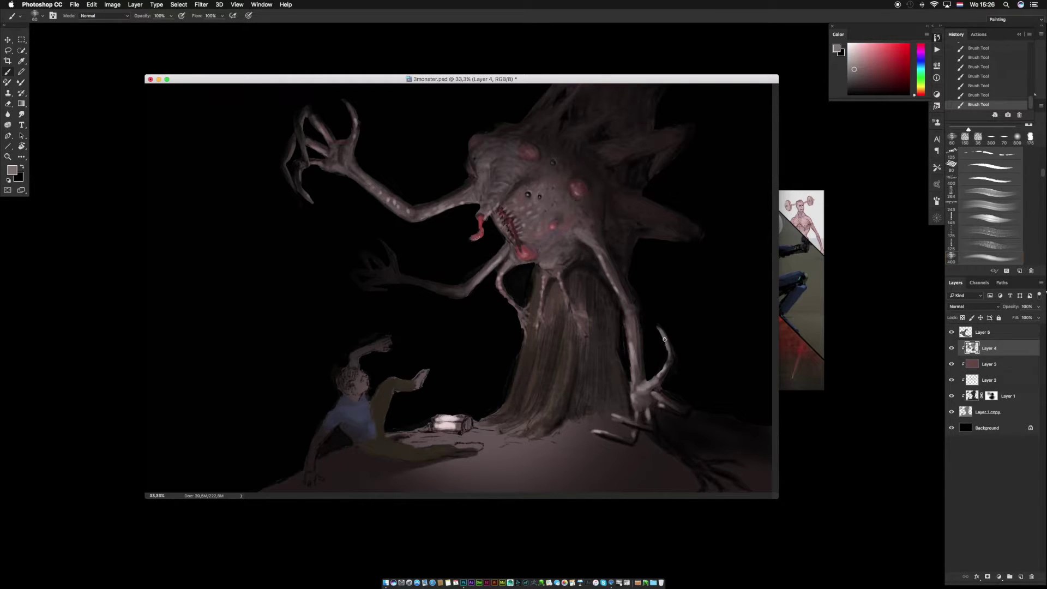
# Erase stray marks along the upraised claw beside the trunk on Layer 1 copy with a small hard round eraser.
pyautogui.click(983, 413)
pyautogui.press('e')
pyautogui.rightClick(662, 329)
pyautogui.doubleClick(717, 347)
pyautogui.moveTo(661, 335); pyautogui.dragTo(666, 349)
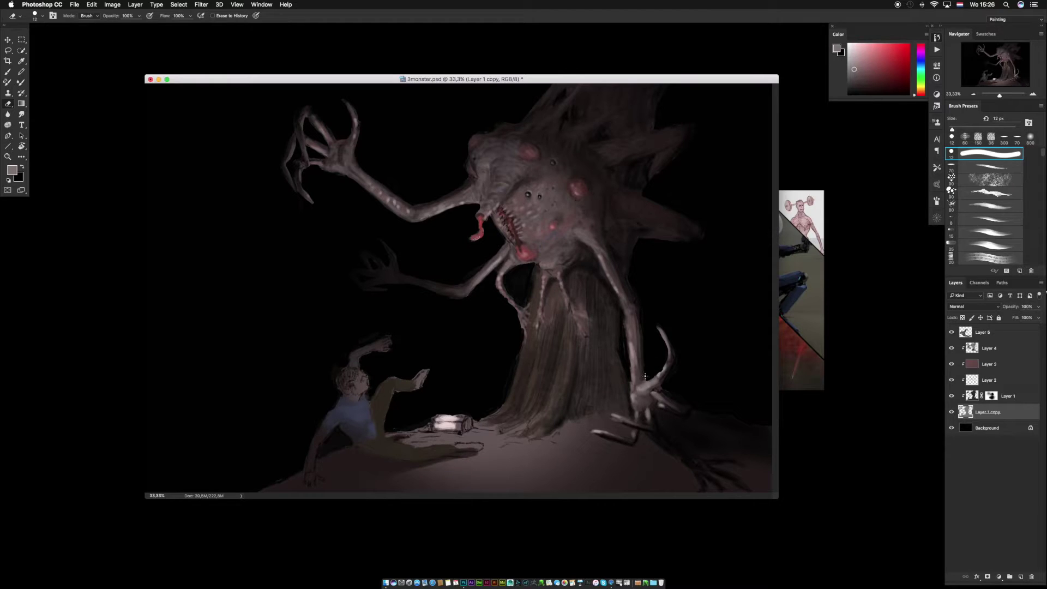
# Paint both of the fallen figure's shoes light grey on Layer 5 with the soft brush.
pyautogui.click(995, 333)
pyautogui.press('b')
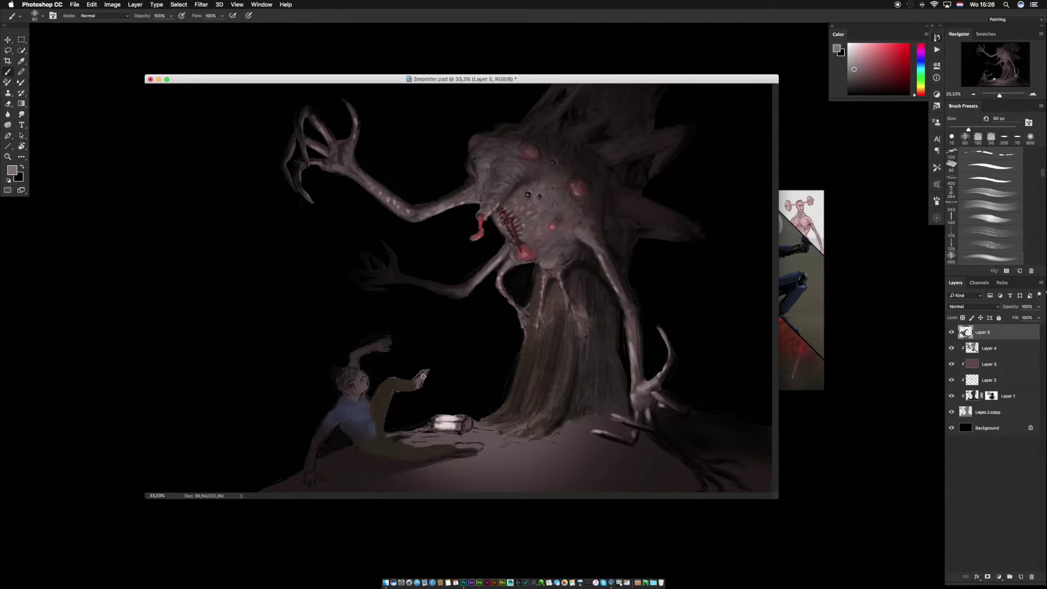
pyautogui.click(856, 57)
pyautogui.moveTo(920, 82); pyautogui.dragTo(920, 64)
pyautogui.moveTo(417, 386)
pyautogui.mouseDown()
pyautogui.moveTo(428, 371)
pyautogui.moveTo(418, 379)
pyautogui.mouseUp()
pyautogui.click(848, 70)
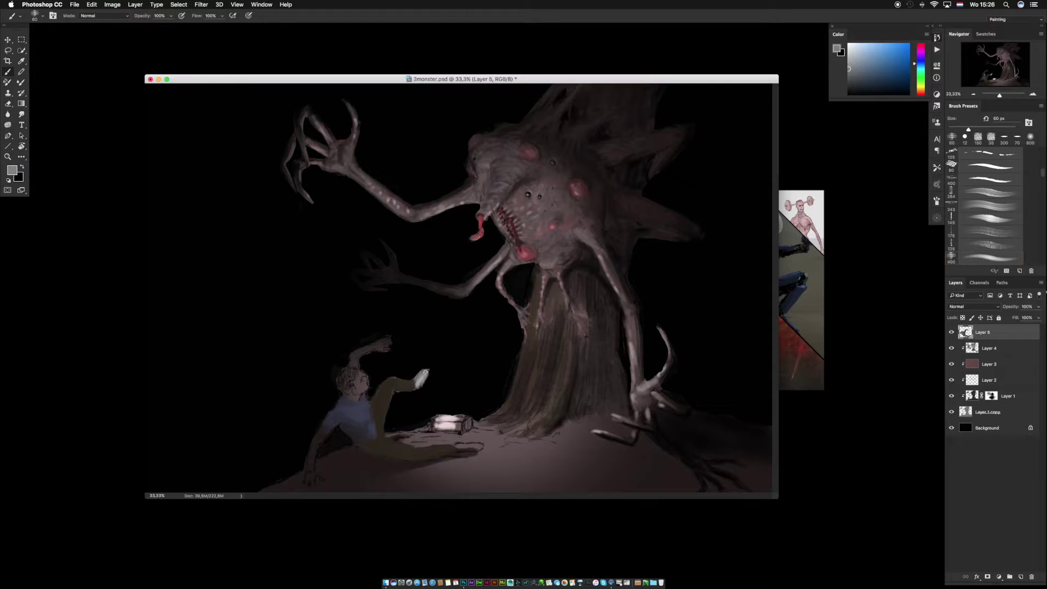
pyautogui.moveTo(459, 448); pyautogui.dragTo(476, 445)
pyautogui.keyDown('alt'); pyautogui.click(426, 382); pyautogui.keyUp('alt')
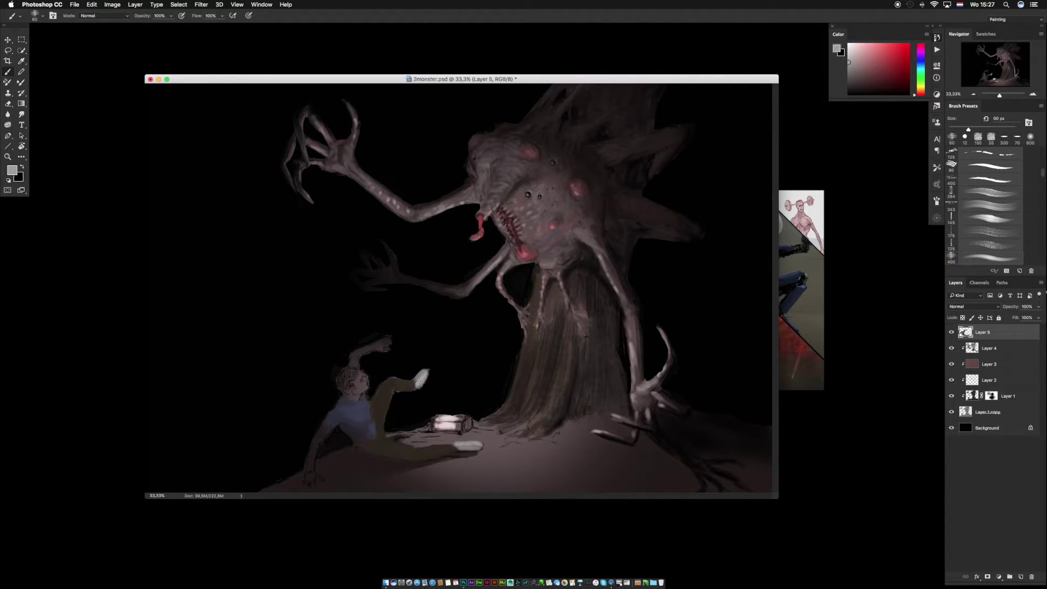
pyautogui.keyDown('alt'); pyautogui.click(416, 383); pyautogui.keyUp('alt')
# Shade the olive trousers with a darker brown and add lighter brown highlights along both legs.
pyautogui.keyDown('alt'); pyautogui.click(395, 381); pyautogui.keyUp('alt')
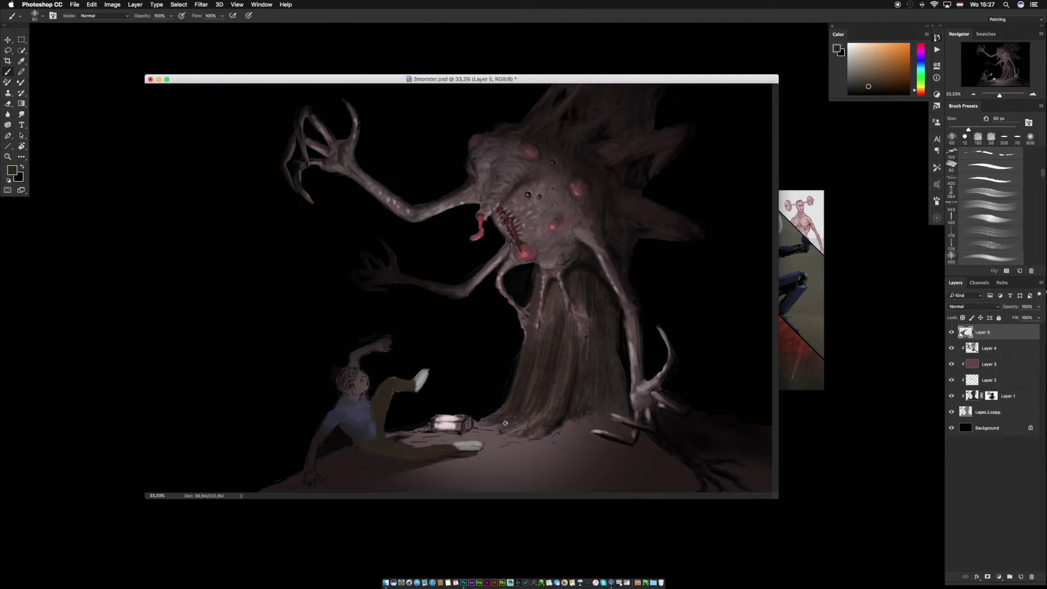
pyautogui.keyDown('alt'); pyautogui.click(398, 447); pyautogui.keyUp('alt')
pyautogui.click(869, 89)
pyautogui.moveTo(380, 389); pyautogui.dragTo(372, 408)
pyautogui.keyDown('alt'); pyautogui.click(408, 458); pyautogui.keyUp('alt')
pyautogui.moveTo(395, 444); pyautogui.dragTo(452, 447)
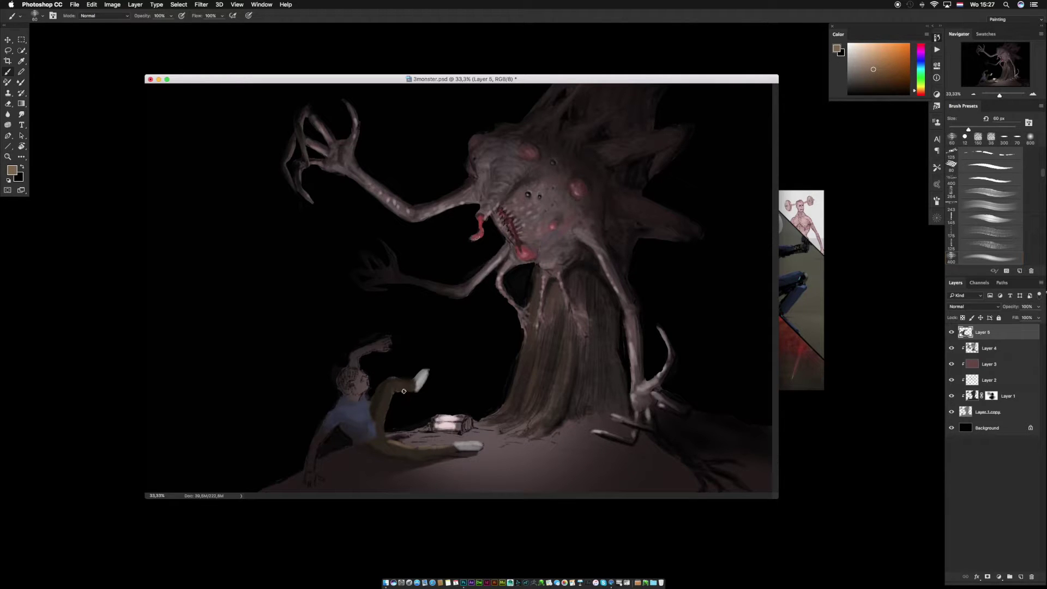
pyautogui.moveTo(399, 390)
pyautogui.mouseDown()
pyautogui.moveTo(415, 389)
pyautogui.moveTo(383, 429)
pyautogui.moveTo(340, 421)
pyautogui.moveTo(366, 410)
pyautogui.moveTo(364, 423)
pyautogui.moveTo(354, 418)
pyautogui.mouseUp()
# Brighten the chest of the shirt with a lighter blue and blend its folds with sampled tones.
pyautogui.keyDown('alt'); pyautogui.click(367, 419); pyautogui.keyUp('alt')
pyautogui.click(871, 66)
pyautogui.keyDown('alt'); pyautogui.click(361, 406); pyautogui.keyUp('alt')
pyautogui.keyDown('alt'); pyautogui.click(355, 414); pyautogui.keyUp('alt')
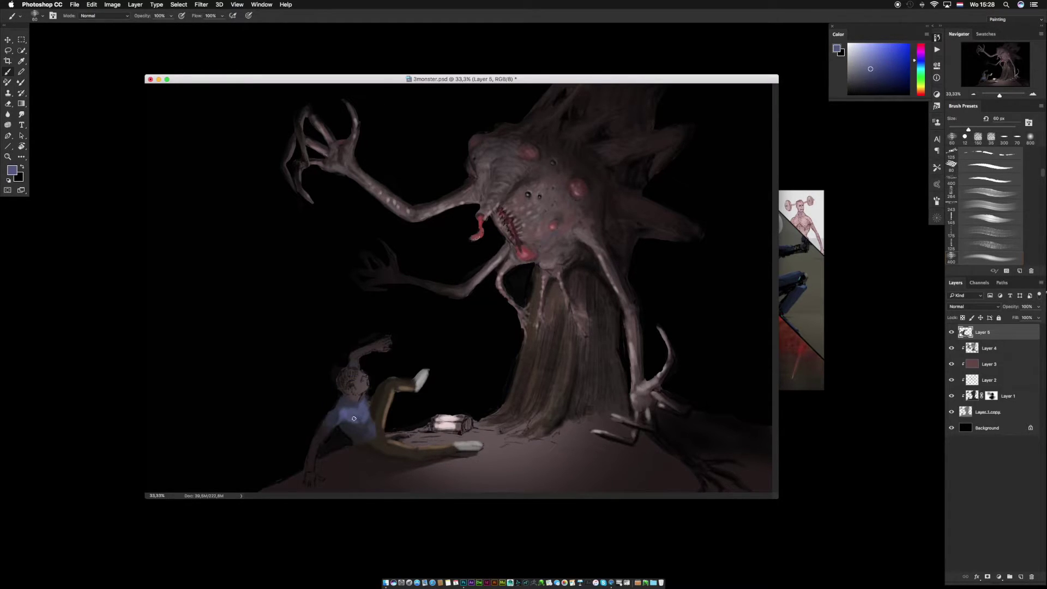
pyautogui.keyDown('alt'); pyautogui.click(358, 426); pyautogui.keyUp('alt')
pyautogui.keyDown('alt'); pyautogui.click(359, 443); pyautogui.keyUp('alt')
pyautogui.keyDown('alt'); pyautogui.click(369, 432); pyautogui.keyUp('alt')
pyautogui.keyDown('alt'); pyautogui.click(365, 443); pyautogui.keyUp('alt')
pyautogui.keyDown('alt'); pyautogui.click(360, 418); pyautogui.keyUp('alt')
pyautogui.keyDown('alt'); pyautogui.click(358, 397); pyautogui.keyUp('alt')
# Shade both shoes with sampled greys and add highlights sampled from the white chest.
pyautogui.keyDown('alt'); pyautogui.click(414, 379); pyautogui.keyUp('alt')
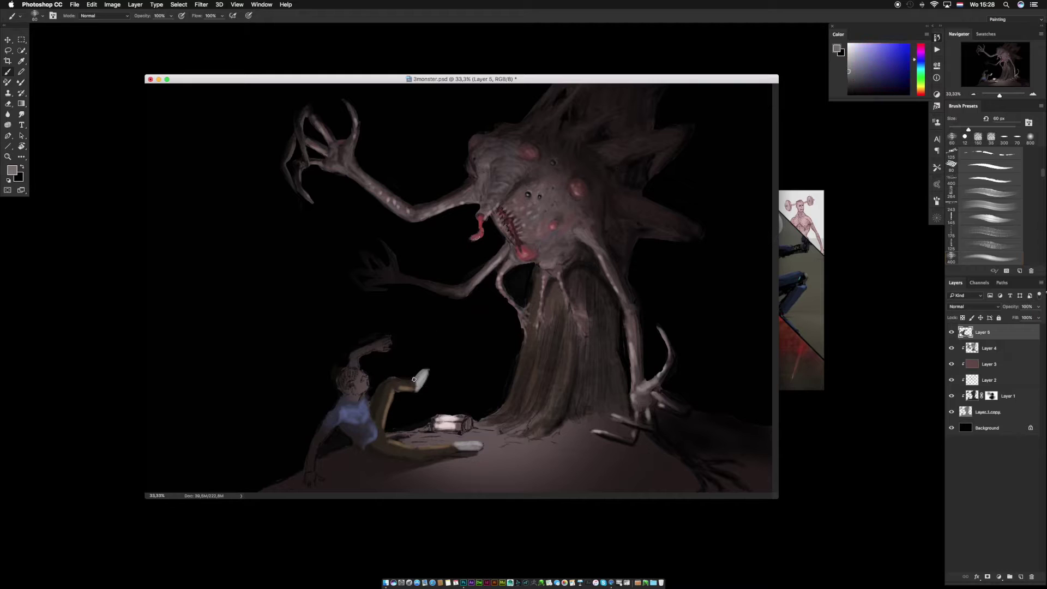
pyautogui.keyDown('alt'); pyautogui.click(469, 447); pyautogui.keyUp('alt')
pyautogui.keyDown('alt'); pyautogui.click(461, 445); pyautogui.keyUp('alt')
pyautogui.keyDown('alt'); pyautogui.click(464, 446); pyautogui.keyUp('alt')
pyautogui.keyDown('alt'); pyautogui.click(452, 416); pyautogui.keyUp('alt')
pyautogui.keyDown('alt'); pyautogui.click(417, 388); pyautogui.keyUp('alt')
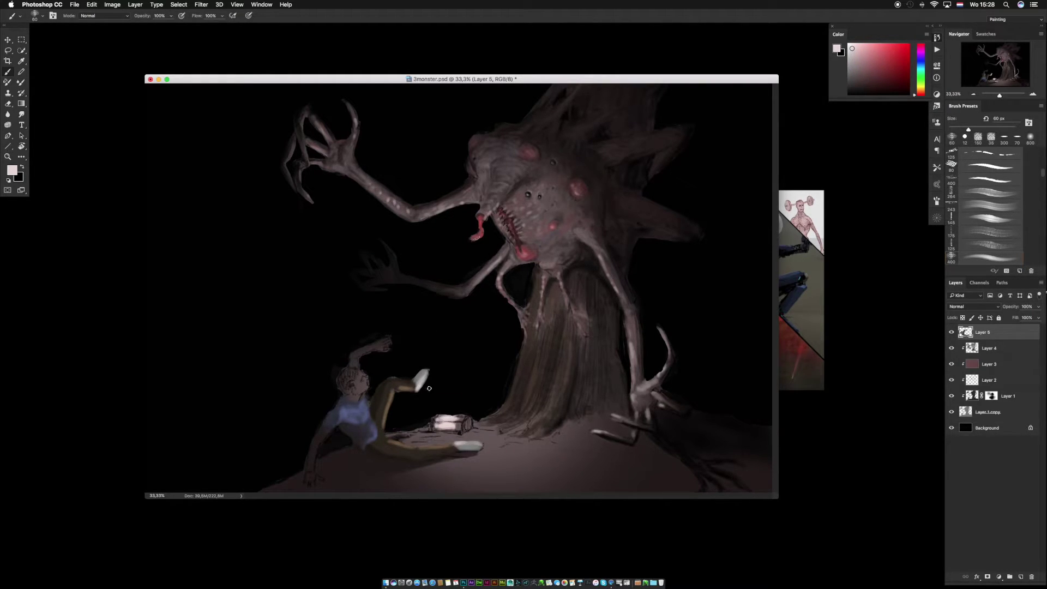
# Blend the highlights and shadows of both trouser legs with sampled browns.
pyautogui.keyDown('alt'); pyautogui.click(407, 389); pyautogui.keyUp('alt')
pyautogui.keyDown('alt'); pyautogui.click(389, 396); pyautogui.keyUp('alt')
pyautogui.keyDown('alt'); pyautogui.click(383, 421); pyautogui.keyUp('alt')
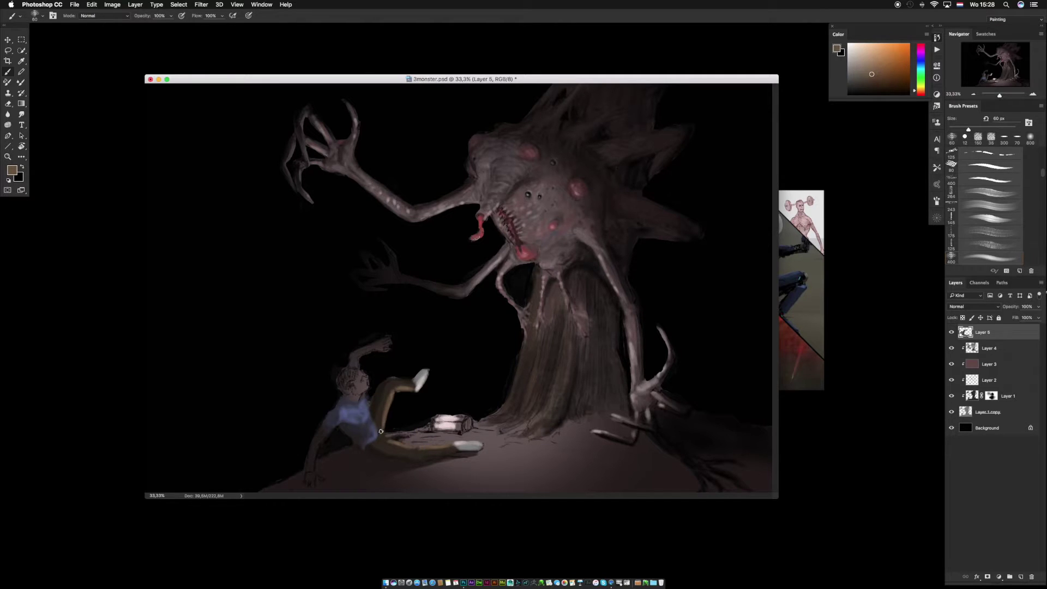
pyautogui.keyDown('alt'); pyautogui.click(389, 443); pyautogui.keyUp('alt')
pyautogui.keyDown('alt'); pyautogui.click(411, 459); pyautogui.keyUp('alt')
pyautogui.keyDown('alt'); pyautogui.click(399, 379); pyautogui.keyUp('alt')
pyautogui.keyDown('alt'); pyautogui.click(384, 382); pyautogui.keyUp('alt')
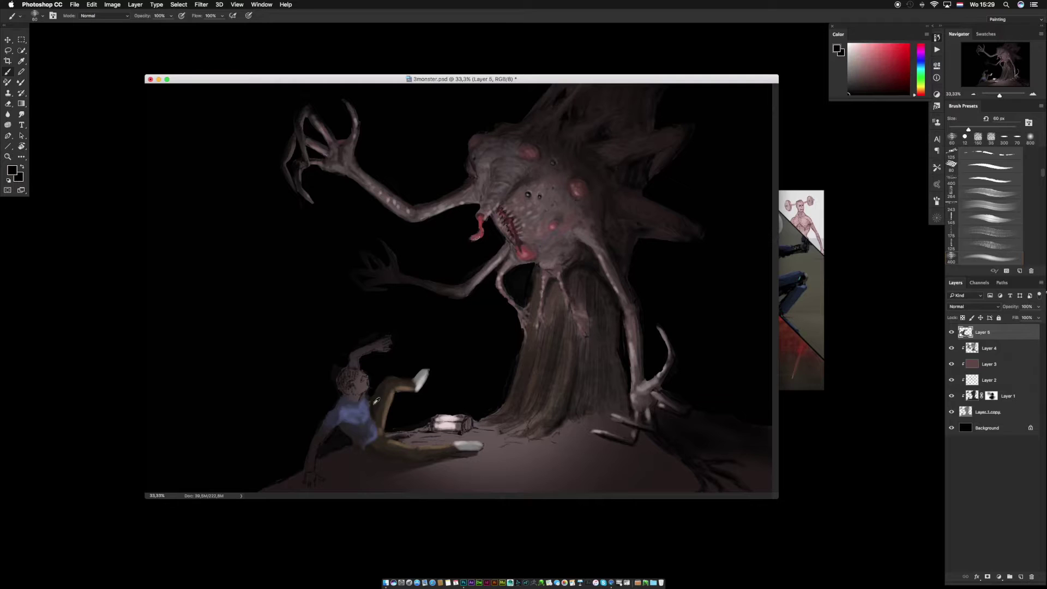
# Darken the figure's supporting arm and refine the head and raised arm with sampled tones.
pyautogui.moveTo(323, 412); pyautogui.dragTo(302, 460)
pyautogui.keyDown('alt'); pyautogui.click(326, 431); pyautogui.keyUp('alt')
pyautogui.keyDown('alt'); pyautogui.click(365, 384); pyautogui.keyUp('alt')
pyautogui.keyDown('alt'); pyautogui.click(360, 388); pyautogui.keyUp('alt')
pyautogui.keyDown('alt'); pyautogui.click(354, 395); pyautogui.keyUp('alt')
pyautogui.keyDown('alt'); pyautogui.click(352, 358); pyautogui.keyUp('alt')
pyautogui.keyDown('alt'); pyautogui.click(360, 355); pyautogui.keyUp('alt')
# Touch up the raised shoe, its cuff and the bent knee of the trousers with sampled tones.
pyautogui.keyDown('alt'); pyautogui.click(427, 377); pyautogui.keyUp('alt')
pyautogui.keyDown('alt'); pyautogui.click(427, 371); pyautogui.keyUp('alt')
pyautogui.keyDown('alt'); pyautogui.click(415, 388); pyautogui.keyUp('alt')
pyautogui.press('super+equal')
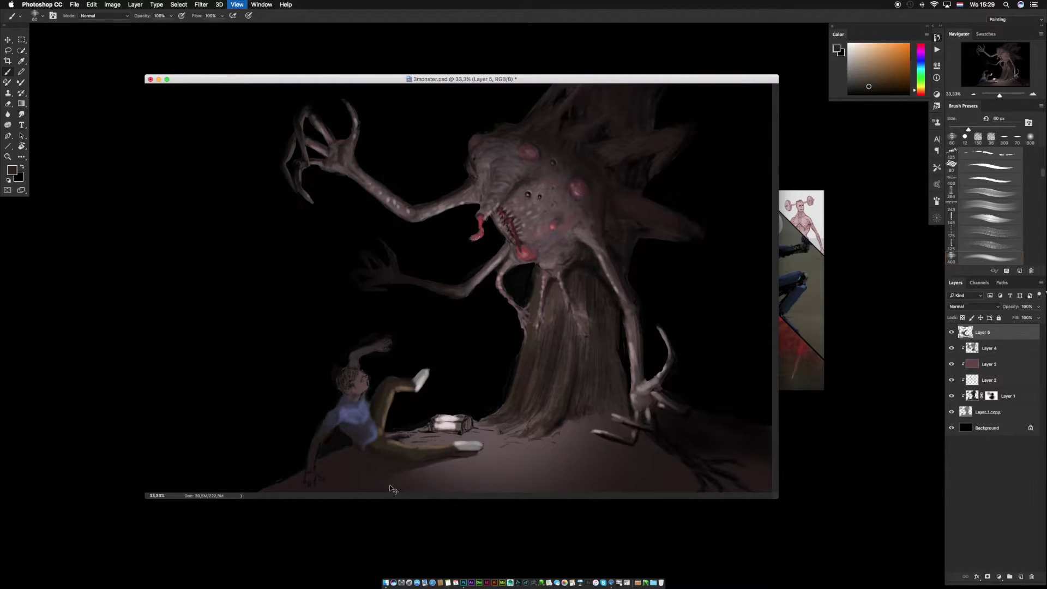
pyautogui.keyDown('alt'); pyautogui.click(477, 401); pyautogui.keyUp('alt')
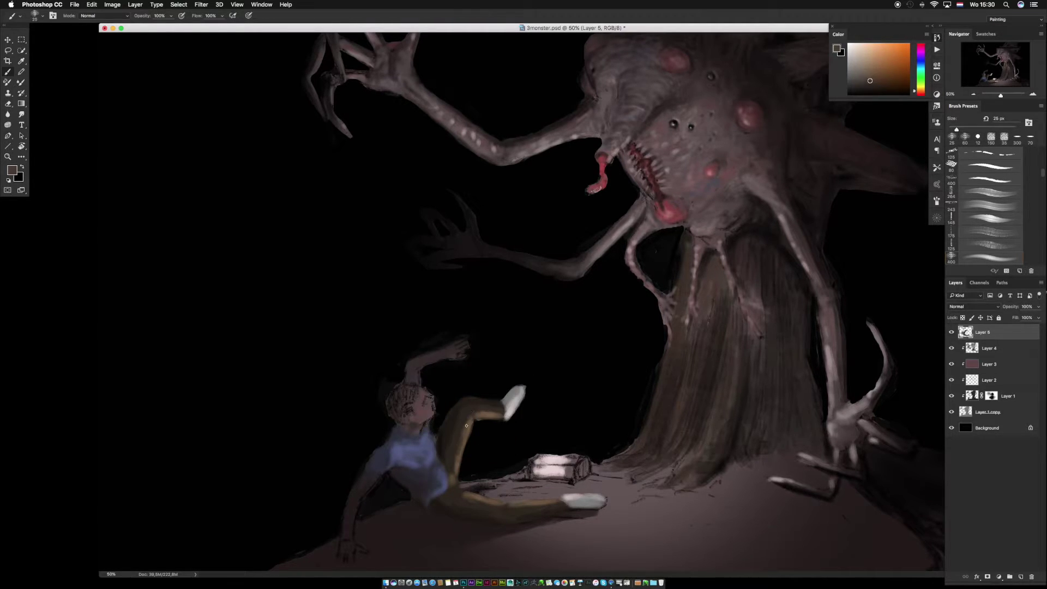
# Refine the shirt's armpit, shoulder and neckline with sampled blues and skin tones using a smaller brush.
pyautogui.keyDown('alt'); pyautogui.click(405, 470); pyautogui.keyUp('alt')
pyautogui.keyDown('alt'); pyautogui.click(405, 470); pyautogui.keyUp('alt')
pyautogui.moveTo(405, 464)
pyautogui.mouseDown()
pyautogui.moveTo(417, 463)
pyautogui.moveTo(387, 461)
pyautogui.mouseUp()
pyautogui.keyDown('alt'); pyautogui.click(403, 453); pyautogui.keyUp('alt')
pyautogui.keyDown('alt'); pyautogui.click(402, 453); pyautogui.keyUp('alt')
pyautogui.keyDown('alt'); pyautogui.click(393, 438); pyautogui.keyUp('alt')
pyautogui.keyDown('alt'); pyautogui.click(403, 430); pyautogui.keyUp('alt')
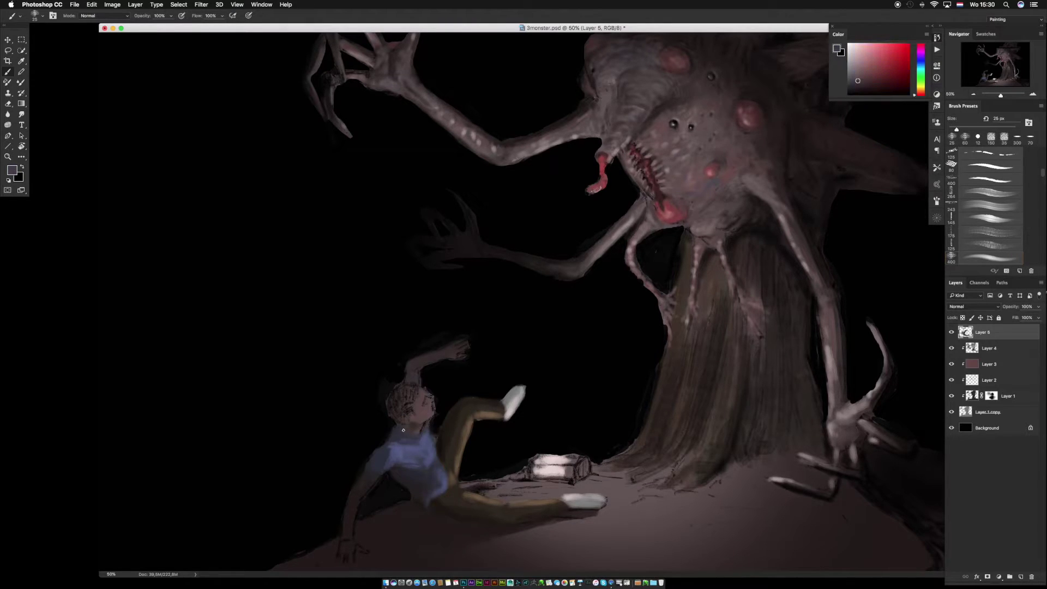
pyautogui.keyDown('alt'); pyautogui.click(432, 415); pyautogui.keyUp('alt')
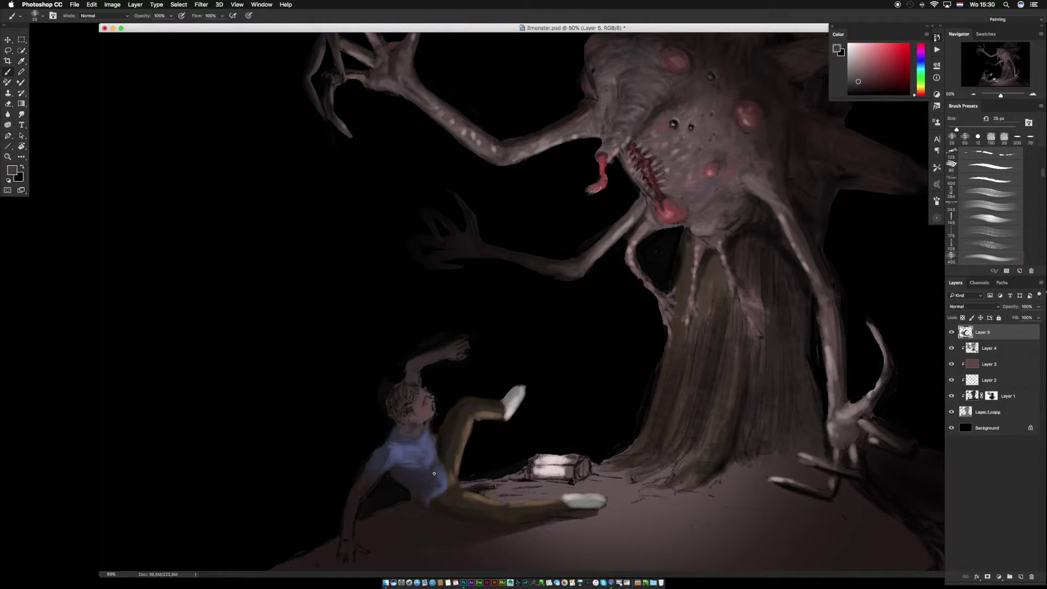
pyautogui.keyDown('alt'); pyautogui.click(420, 440); pyautogui.keyUp('alt')
pyautogui.keyDown('alt'); pyautogui.click(403, 436); pyautogui.keyUp('alt')
# Paint a dark blue sleeve down the figure's supporting arm to the wrist.
pyautogui.keyDown('alt'); pyautogui.click(373, 463); pyautogui.keyUp('alt')
pyautogui.moveTo(363, 472); pyautogui.dragTo(347, 537)
pyautogui.keyDown('alt'); pyautogui.click(348, 515); pyautogui.keyUp('alt')
pyautogui.keyDown('alt'); pyautogui.click(347, 518); pyautogui.keyUp('alt')
pyautogui.keyDown('alt'); pyautogui.click(346, 531); pyautogui.keyUp('alt')
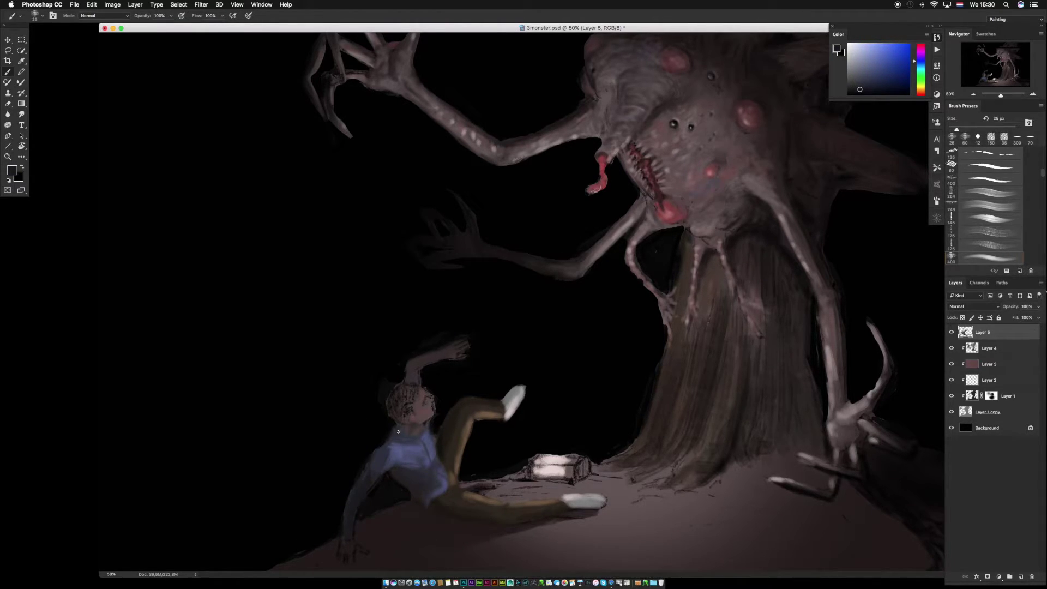
# Paint a blue sleeve on the figure's raised arm and shade it with sampled blues.
pyautogui.keyDown('alt'); pyautogui.click(408, 452); pyautogui.keyUp('alt')
pyautogui.moveTo(417, 364)
pyautogui.mouseDown()
pyautogui.moveTo(422, 428)
pyautogui.moveTo(441, 355)
pyautogui.mouseUp()
pyautogui.keyDown('alt'); pyautogui.click(430, 359); pyautogui.keyUp('alt')
pyautogui.keyDown('alt'); pyautogui.click(405, 377); pyautogui.keyUp('alt')
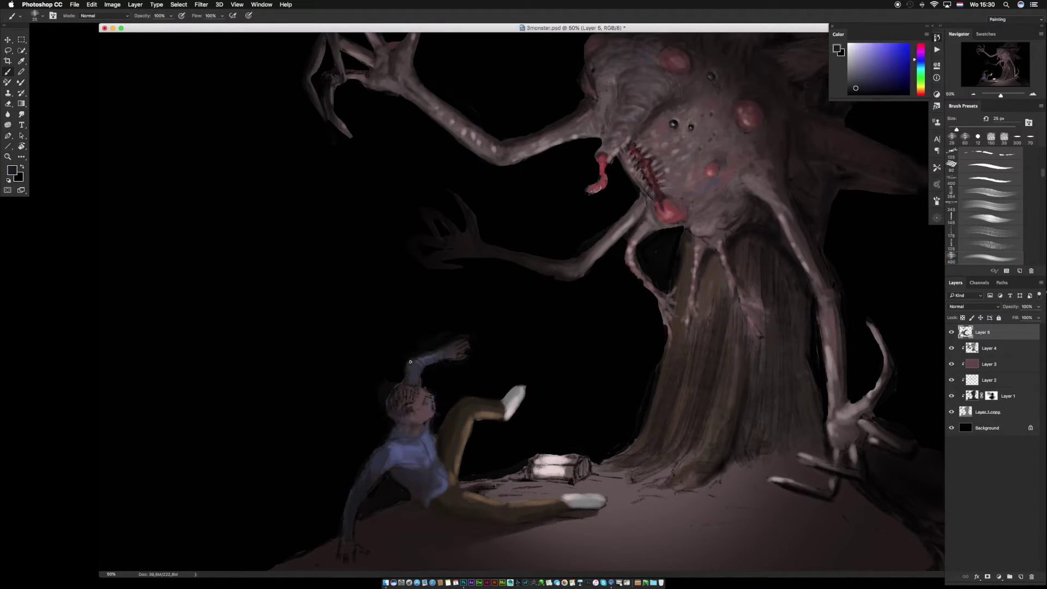
pyautogui.keyDown('alt'); pyautogui.click(439, 358); pyautogui.keyUp('alt')
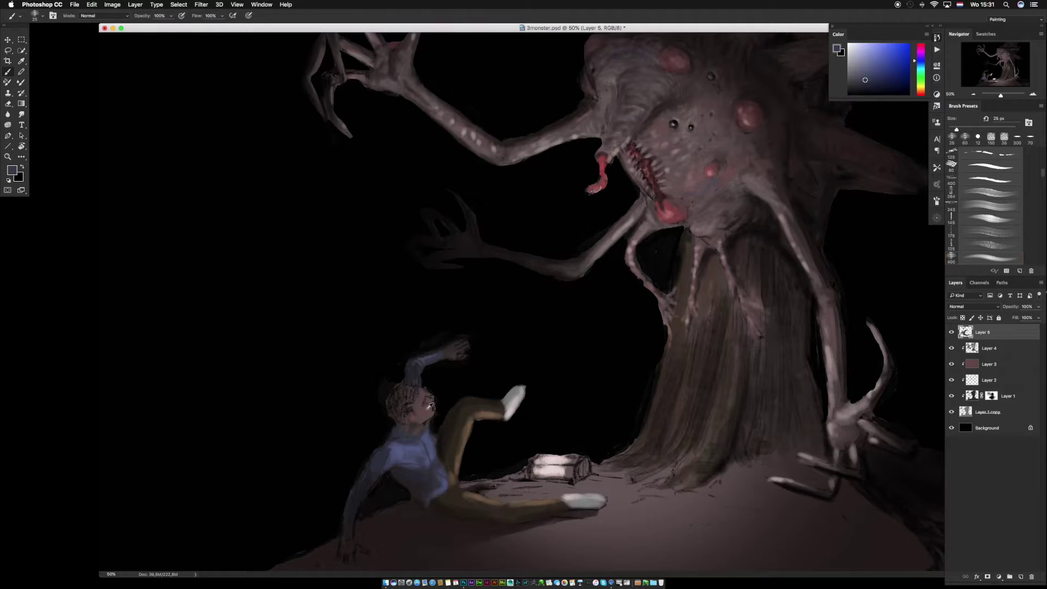
pyautogui.keyDown('alt'); pyautogui.click(418, 361); pyautogui.keyUp('alt')
pyautogui.keyDown('alt'); pyautogui.click(421, 358); pyautogui.keyUp('alt')
pyautogui.keyDown('alt'); pyautogui.click(439, 355); pyautogui.keyUp('alt')
# Clip Layer 5 to the layer below and touch up the shirt's front edge and hem.
pyautogui.keyDown('alt'); pyautogui.click(1009, 340); pyautogui.keyUp('alt')
pyautogui.keyDown('alt'); pyautogui.click(436, 358); pyautogui.keyUp('alt')
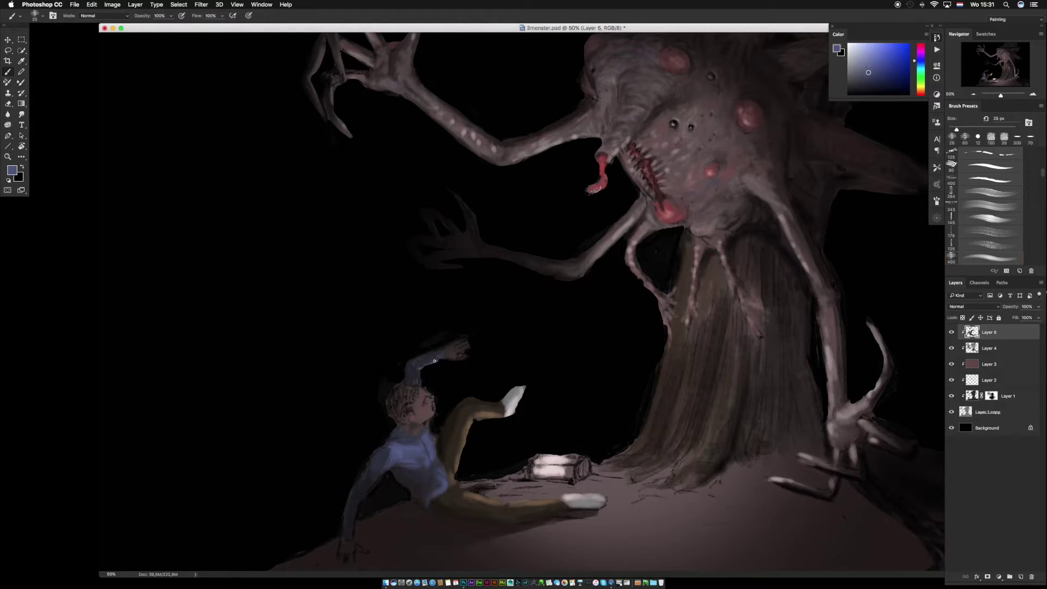
pyautogui.keyDown('alt'); pyautogui.click(443, 438); pyautogui.keyUp('alt')
pyautogui.keyDown('alt'); pyautogui.click(445, 441); pyautogui.keyUp('alt')
pyautogui.keyDown('alt'); pyautogui.click(453, 465); pyautogui.keyUp('alt')
pyautogui.keyDown('alt'); pyautogui.click(437, 478); pyautogui.keyUp('alt')
pyautogui.moveTo(433, 482); pyautogui.dragTo(442, 489)
# Blend the shirt's chest, shoulder and collar with sampled dark and light blues.
pyautogui.keyDown('alt'); pyautogui.click(431, 470); pyautogui.keyUp('alt')
pyautogui.keyDown('alt'); pyautogui.click(418, 453); pyautogui.keyUp('alt')
pyautogui.keyDown('alt'); pyautogui.click(395, 437); pyautogui.keyUp('alt')
pyautogui.keyDown('alt'); pyautogui.click(394, 434); pyautogui.keyUp('alt')
pyautogui.keyDown('alt'); pyautogui.click(411, 434); pyautogui.keyUp('alt')
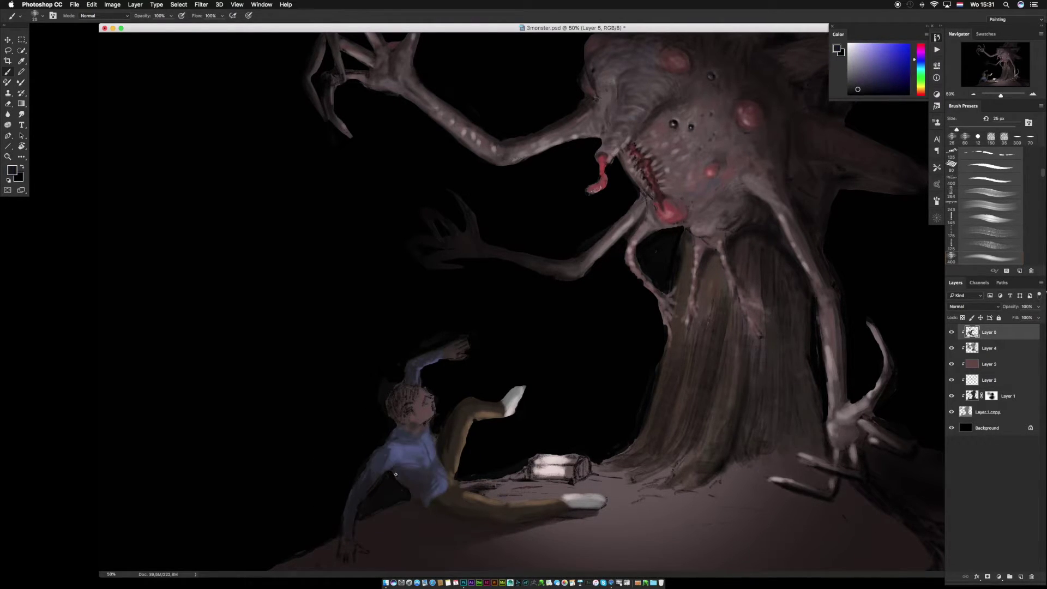
pyautogui.keyDown('alt'); pyautogui.click(404, 468); pyautogui.keyUp('alt')
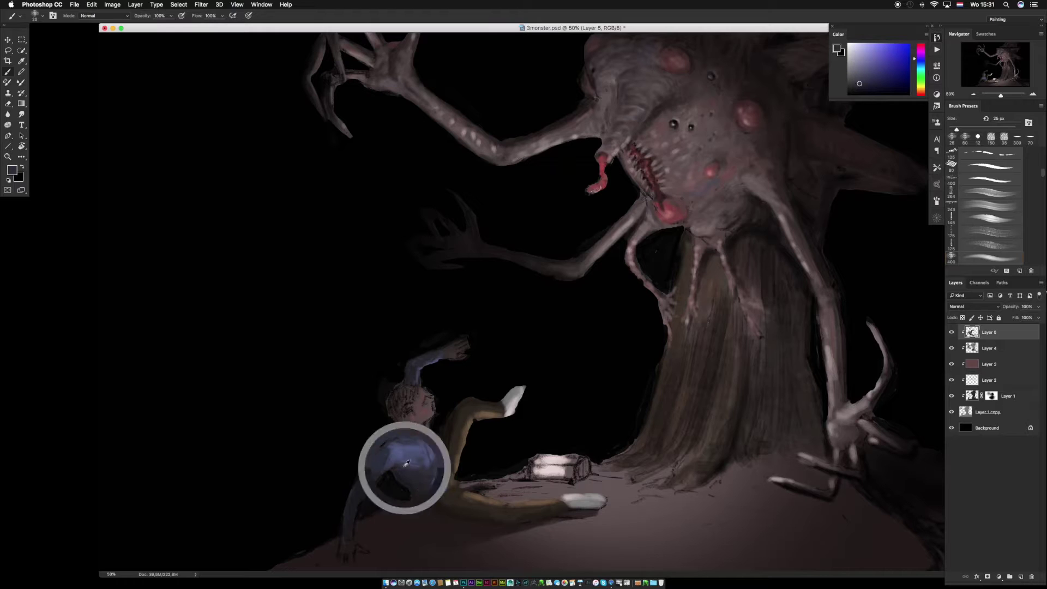
# Refine the folds along the shirt's belly and front edge with closely sampled blues.
pyautogui.keyDown('alt'); pyautogui.click(435, 470); pyautogui.keyUp('alt')
pyautogui.keyDown('alt'); pyautogui.click(431, 466); pyautogui.keyUp('alt')
pyautogui.keyDown('alt'); pyautogui.click(437, 468); pyautogui.keyUp('alt')
pyautogui.keyDown('alt'); pyautogui.click(433, 463); pyautogui.keyUp('alt')
pyautogui.keyDown('alt'); pyautogui.click(438, 468); pyautogui.keyUp('alt')
pyautogui.keyDown('alt'); pyautogui.click(442, 471); pyautogui.keyUp('alt')
pyautogui.keyDown('alt'); pyautogui.click(443, 471); pyautogui.keyUp('alt')
pyautogui.keyDown('alt'); pyautogui.click(439, 467); pyautogui.keyUp('alt')
pyautogui.keyDown('alt'); pyautogui.click(436, 458); pyautogui.keyUp('alt')
pyautogui.moveTo(433, 437); pyautogui.dragTo(437, 443)
pyautogui.keyDown('alt'); pyautogui.click(433, 439); pyautogui.keyUp('alt')
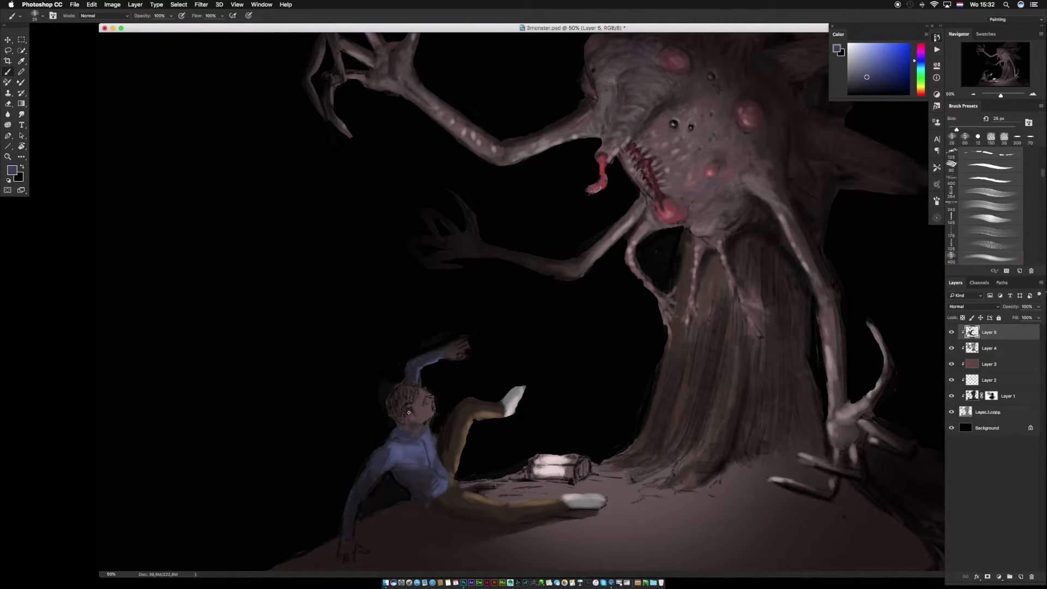
# Refine the fallen figure's forehead, nose and cheek with closely sampled skin tones.
pyautogui.keyDown('alt'); pyautogui.click(423, 399); pyautogui.keyUp('alt')
pyautogui.keyDown('alt'); pyautogui.click(427, 396); pyautogui.keyUp('alt')
pyautogui.keyDown('alt'); pyautogui.click(425, 396); pyautogui.keyUp('alt')
pyautogui.keyDown('alt'); pyautogui.click(432, 412); pyautogui.keyUp('alt')
pyautogui.keyDown('alt'); pyautogui.click(429, 405); pyautogui.keyUp('alt')
pyautogui.keyDown('alt'); pyautogui.click(435, 398); pyautogui.keyUp('alt')
pyautogui.keyDown('alt'); pyautogui.click(424, 404); pyautogui.keyUp('alt')
pyautogui.moveTo(420, 403); pyautogui.dragTo(413, 407)
# Paint over the sketch lines on the figure's hair, ear and neck with sampled browns.
pyautogui.keyDown('alt'); pyautogui.click(394, 393); pyautogui.keyUp('alt')
pyautogui.keyDown('alt'); pyautogui.click(413, 421); pyautogui.keyUp('alt')
pyautogui.keyDown('alt'); pyautogui.click(405, 421); pyautogui.keyUp('alt')
pyautogui.moveTo(406, 414)
pyautogui.mouseDown()
pyautogui.moveTo(389, 393)
pyautogui.moveTo(413, 409)
pyautogui.moveTo(404, 413)
pyautogui.moveTo(415, 392)
pyautogui.moveTo(407, 383)
pyautogui.moveTo(394, 414)
pyautogui.moveTo(406, 419)
pyautogui.moveTo(406, 455)
pyautogui.moveTo(419, 435)
pyautogui.mouseUp()
pyautogui.keyDown('alt'); pyautogui.click(403, 411); pyautogui.keyUp('alt')
pyautogui.keyDown('alt'); pyautogui.click(402, 407); pyautogui.keyUp('alt')
pyautogui.keyDown('alt'); pyautogui.click(404, 428); pyautogui.keyUp('alt')
# Blend the shirt's chest and belly with blues sampled from the surrounding folds.
pyautogui.keyDown('alt'); pyautogui.click(412, 449); pyautogui.keyUp('alt')
pyautogui.keyDown('alt'); pyautogui.click(416, 449); pyautogui.keyUp('alt')
pyautogui.keyDown('alt'); pyautogui.click(409, 478); pyautogui.keyUp('alt')
pyautogui.keyDown('alt'); pyautogui.click(442, 461); pyautogui.keyUp('alt')
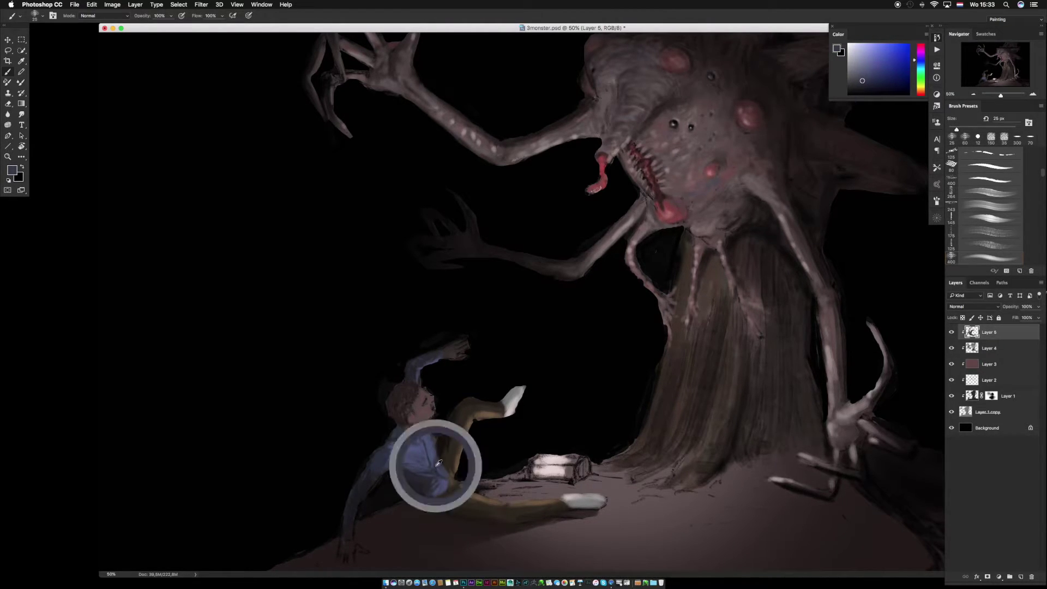
# Paint the figure's hand on the ground and its sleeve cuff with sampled dark skin tones and blues.
pyautogui.keyDown('alt'); pyautogui.click(338, 535); pyautogui.keyUp('alt')
pyautogui.moveTo(340, 552); pyautogui.dragTo(338, 554)
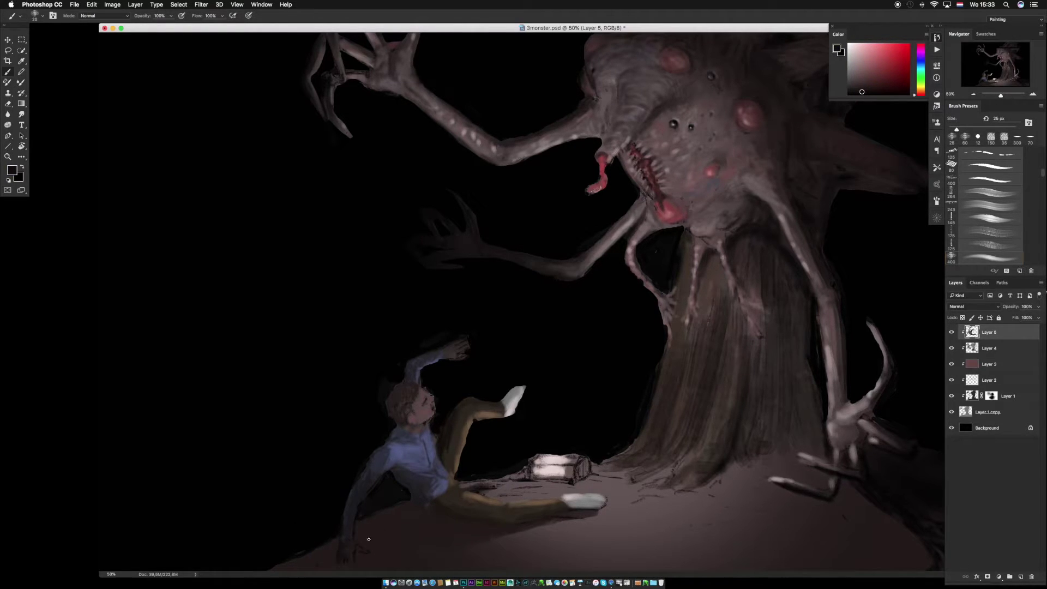
pyautogui.keyDown('alt'); pyautogui.click(347, 554); pyautogui.keyUp('alt')
pyautogui.keyDown('alt'); pyautogui.click(353, 567); pyautogui.keyUp('alt')
pyautogui.moveTo(343, 552); pyautogui.dragTo(343, 562)
pyautogui.keyDown('alt'); pyautogui.click(349, 547); pyautogui.keyUp('alt')
pyautogui.keyDown('alt'); pyautogui.click(352, 545); pyautogui.keyUp('alt')
pyautogui.keyDown('alt'); pyautogui.click(347, 549); pyautogui.keyUp('alt')
pyautogui.keyDown('alt'); pyautogui.click(351, 515); pyautogui.keyUp('alt')
pyautogui.keyDown('alt'); pyautogui.click(351, 532); pyautogui.keyUp('alt')
pyautogui.keyDown('alt'); pyautogui.click(355, 510); pyautogui.keyUp('alt')
# Smudge the details of the hand on the ground with a much smaller tip, and return to the brush.
pyautogui.press('r')
pyautogui.press('[')
pyautogui.press('[')
pyautogui.press('[')
pyautogui.press('[')
pyautogui.press('[')
pyautogui.press('[')
pyautogui.press('[')
pyautogui.press('[')
pyautogui.press('[')
pyautogui.press('[')
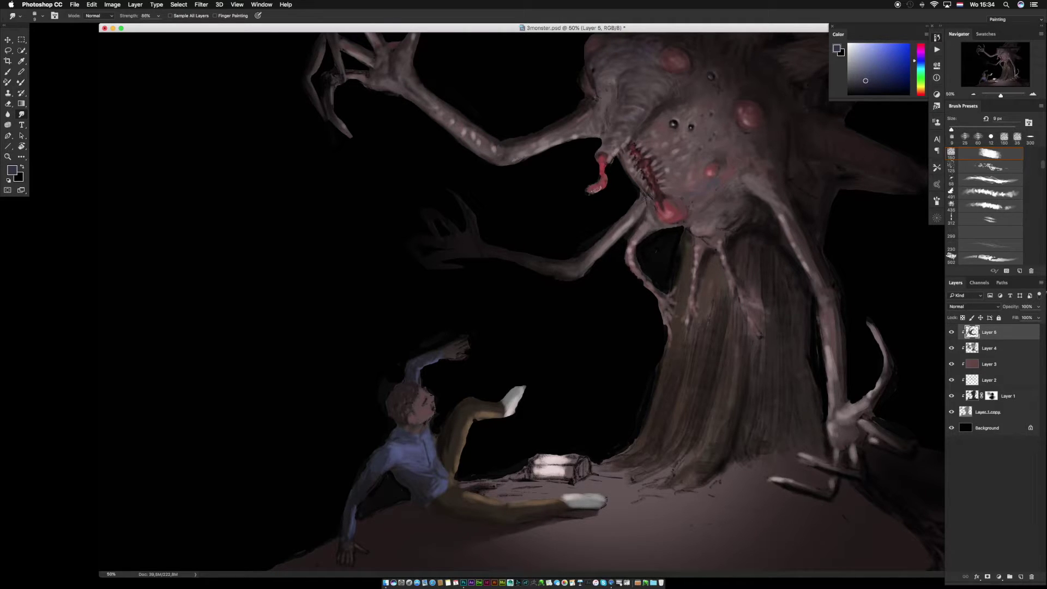
pyautogui.press('b')
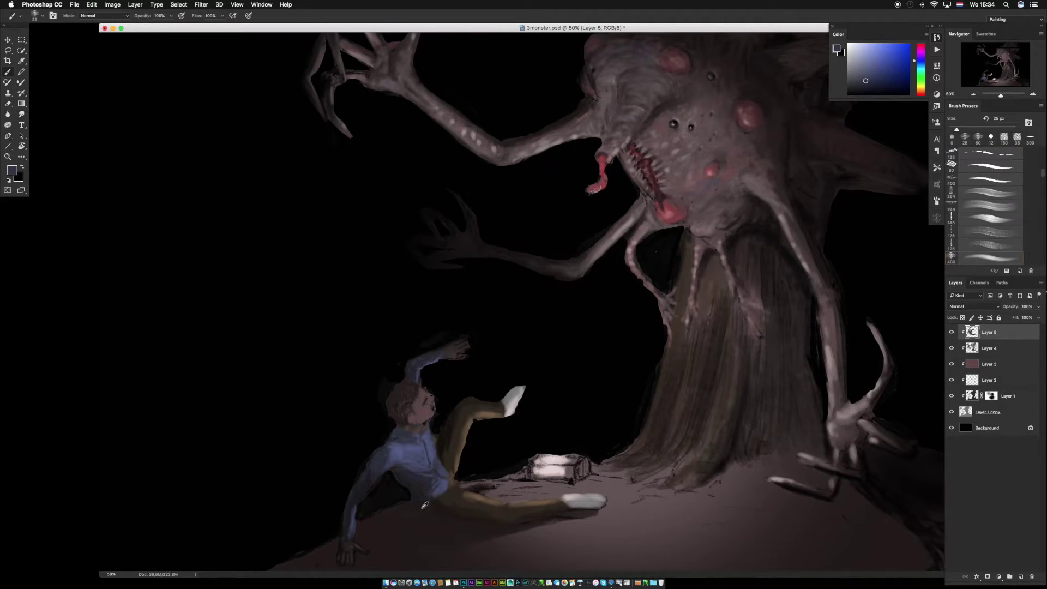
# Shade the raised arm's sleeve from the wrist to the elbow with sampled blues.
pyautogui.keyDown('alt'); pyautogui.click(448, 346); pyautogui.keyUp('alt')
pyautogui.keyDown('alt'); pyautogui.click(435, 358); pyautogui.keyUp('alt')
pyautogui.keyDown('alt'); pyautogui.click(449, 350); pyautogui.keyUp('alt')
pyautogui.keyDown('alt'); pyautogui.click(442, 354); pyautogui.keyUp('alt')
pyautogui.keyDown('alt'); pyautogui.click(434, 362); pyautogui.keyUp('alt')
pyautogui.keyDown('alt'); pyautogui.click(433, 353); pyautogui.keyUp('alt')
pyautogui.keyDown('alt'); pyautogui.click(421, 364); pyautogui.keyUp('alt')
pyautogui.keyDown('alt'); pyautogui.click(423, 373); pyautogui.keyUp('alt')
pyautogui.keyDown('alt'); pyautogui.click(418, 372); pyautogui.keyUp('alt')
pyautogui.keyDown('alt'); pyautogui.click(419, 368); pyautogui.keyUp('alt')
pyautogui.keyDown('alt'); pyautogui.click(416, 370); pyautogui.keyUp('alt')
# Refine the shirt's collar and shoulder with sampled light and dark blues.
pyautogui.keyDown('alt'); pyautogui.click(415, 432); pyautogui.keyUp('alt')
pyautogui.keyDown('alt'); pyautogui.click(418, 466); pyautogui.keyUp('alt')
pyautogui.keyDown('alt'); pyautogui.click(405, 430); pyautogui.keyUp('alt')
pyautogui.click(414, 428)
pyautogui.keyDown('alt'); pyautogui.click(397, 427); pyautogui.keyUp('alt')
pyautogui.keyDown('alt'); pyautogui.click(404, 432); pyautogui.keyUp('alt')
pyautogui.keyDown('alt'); pyautogui.click(385, 452); pyautogui.keyUp('alt')
pyautogui.keyDown('alt'); pyautogui.click(409, 433); pyautogui.keyUp('alt')
# Blend the shirt's front edge, hem and supporting sleeve with sampled blues.
pyautogui.keyDown('alt'); pyautogui.click(436, 438); pyautogui.keyUp('alt')
pyautogui.keyDown('alt'); pyautogui.click(432, 480); pyautogui.keyUp('alt')
pyautogui.keyDown('alt'); pyautogui.click(430, 480); pyautogui.keyUp('alt')
pyautogui.keyDown('alt'); pyautogui.click(443, 467); pyautogui.keyUp('alt')
pyautogui.keyDown('alt'); pyautogui.click(396, 475); pyautogui.keyUp('alt')
pyautogui.keyDown('alt'); pyautogui.click(393, 455); pyautogui.keyUp('alt')
pyautogui.keyDown('alt'); pyautogui.click(365, 501); pyautogui.keyUp('alt')
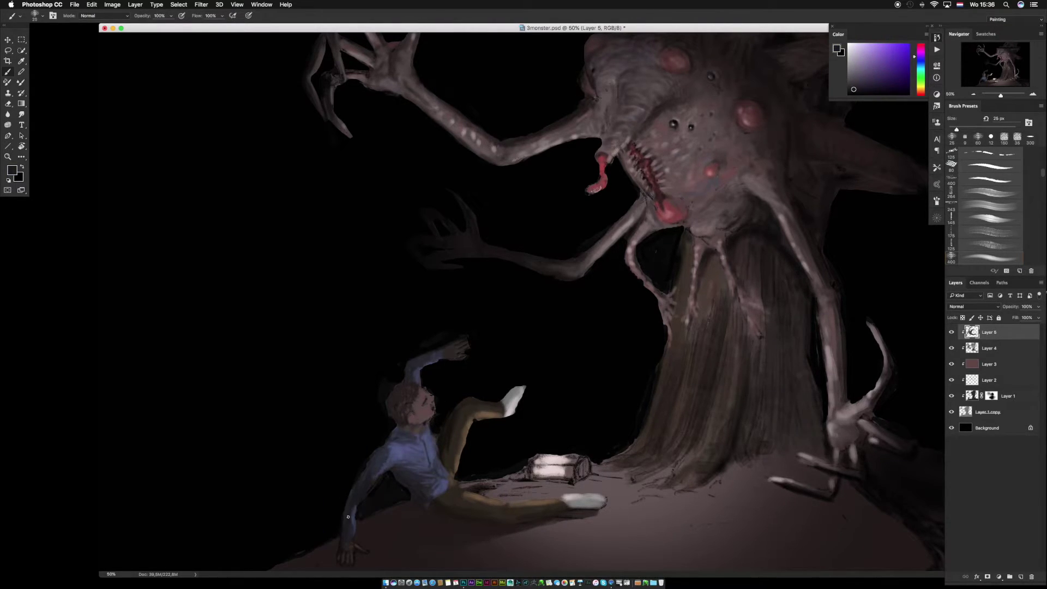
# Rework the raised forearm and the back of the raised hand with sampled blues and skin tones.
pyautogui.keyDown('alt'); pyautogui.click(439, 358); pyautogui.keyUp('alt')
pyautogui.keyDown('alt'); pyautogui.click(417, 366); pyautogui.keyUp('alt')
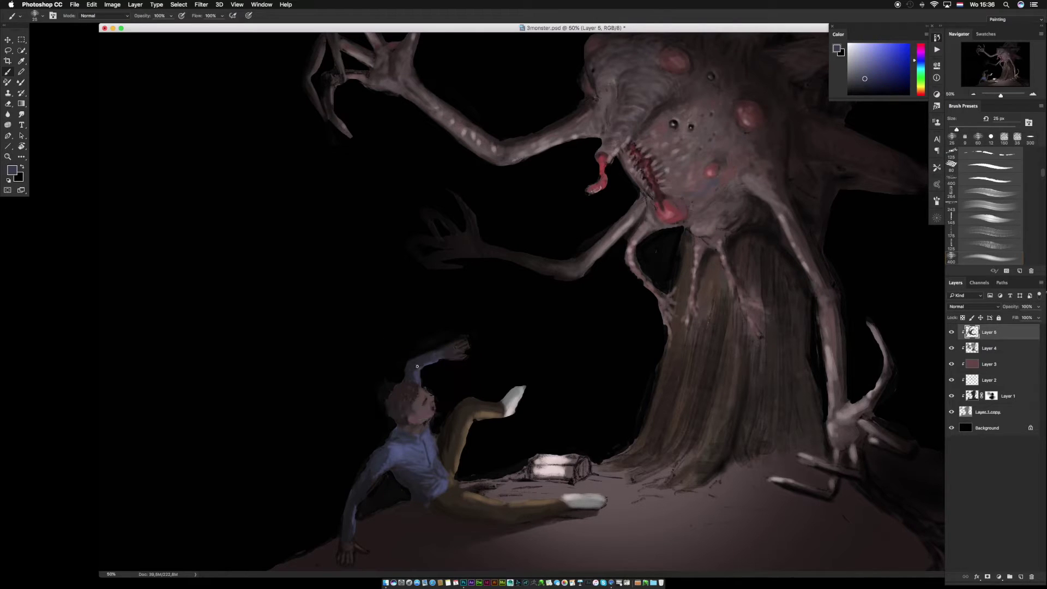
pyautogui.keyDown('alt'); pyautogui.click(451, 353); pyautogui.keyUp('alt')
pyautogui.keyDown('alt'); pyautogui.click(446, 358); pyautogui.keyUp('alt')
pyautogui.keyDown('alt'); pyautogui.click(453, 350); pyautogui.keyUp('alt')
pyautogui.keyDown('alt'); pyautogui.click(460, 348); pyautogui.keyUp('alt')
pyautogui.keyDown('alt'); pyautogui.click(458, 342); pyautogui.keyUp('alt')
pyautogui.keyDown('alt'); pyautogui.click(464, 358); pyautogui.keyUp('alt')
pyautogui.keyDown('alt'); pyautogui.click(448, 341); pyautogui.keyUp('alt')
pyautogui.keyDown('alt'); pyautogui.click(463, 349); pyautogui.keyUp('alt')
pyautogui.keyDown('alt'); pyautogui.click(469, 353); pyautogui.keyUp('alt')
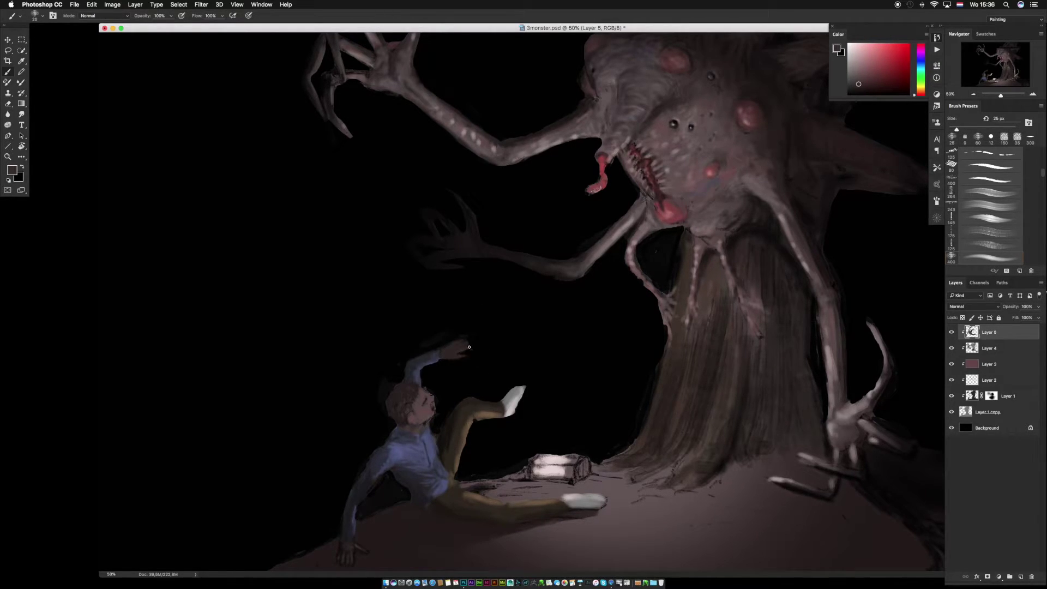
# Define the raised hand's fingers and thumb with sampled skin and background tones.
pyautogui.keyDown('alt'); pyautogui.click(452, 339); pyautogui.keyUp('alt')
pyautogui.keyDown('alt'); pyautogui.click(464, 348); pyautogui.keyUp('alt')
pyautogui.moveTo(461, 345); pyautogui.dragTo(469, 343)
pyautogui.keyDown('alt'); pyautogui.click(470, 342); pyautogui.keyUp('alt')
pyautogui.keyDown('alt'); pyautogui.click(459, 356); pyautogui.keyUp('alt')
pyautogui.keyDown('alt'); pyautogui.click(460, 352); pyautogui.keyUp('alt')
pyautogui.keyDown('alt'); pyautogui.click(463, 356); pyautogui.keyUp('alt')
# Shade the figure's jaw and eye area with closely sampled skin tones.
pyautogui.keyDown('alt'); pyautogui.click(419, 423); pyautogui.keyUp('alt')
pyautogui.keyDown('alt'); pyautogui.click(423, 401); pyautogui.keyUp('alt')
pyautogui.keyDown('alt'); pyautogui.click(422, 400); pyautogui.keyUp('alt')
pyautogui.keyDown('alt'); pyautogui.click(422, 400); pyautogui.keyUp('alt')
pyautogui.keyDown('alt'); pyautogui.click(422, 400); pyautogui.keyUp('alt')
pyautogui.keyDown('alt'); pyautogui.click(421, 399); pyautogui.keyUp('alt')
pyautogui.keyDown('alt'); pyautogui.click(421, 399); pyautogui.keyUp('alt')
pyautogui.keyDown('alt'); pyautogui.click(420, 399); pyautogui.keyUp('alt')
# Touch up the top of the hair and the raised sleeve's elbow with sampled browns and blues.
pyautogui.keyDown('alt'); pyautogui.click(412, 384); pyautogui.keyUp('alt')
pyautogui.keyDown('alt'); pyautogui.click(389, 402); pyautogui.keyUp('alt')
pyautogui.keyDown('alt'); pyautogui.click(416, 378); pyautogui.keyUp('alt')
pyautogui.keyDown('alt'); pyautogui.click(405, 366); pyautogui.keyUp('alt')
pyautogui.keyDown('alt'); pyautogui.click(417, 368); pyautogui.keyUp('alt')
pyautogui.keyDown('alt'); pyautogui.click(416, 370); pyautogui.keyUp('alt')
pyautogui.keyDown('alt'); pyautogui.click(425, 362); pyautogui.keyUp('alt')
pyautogui.keyDown('alt'); pyautogui.click(436, 358); pyautogui.keyUp('alt')
pyautogui.keyDown('alt'); pyautogui.click(438, 361); pyautogui.keyUp('alt')
# Darken the outer shoulder and upper sleeve of the supporting arm with sampled blues.
pyautogui.keyDown('alt'); pyautogui.click(388, 446); pyautogui.keyUp('alt')
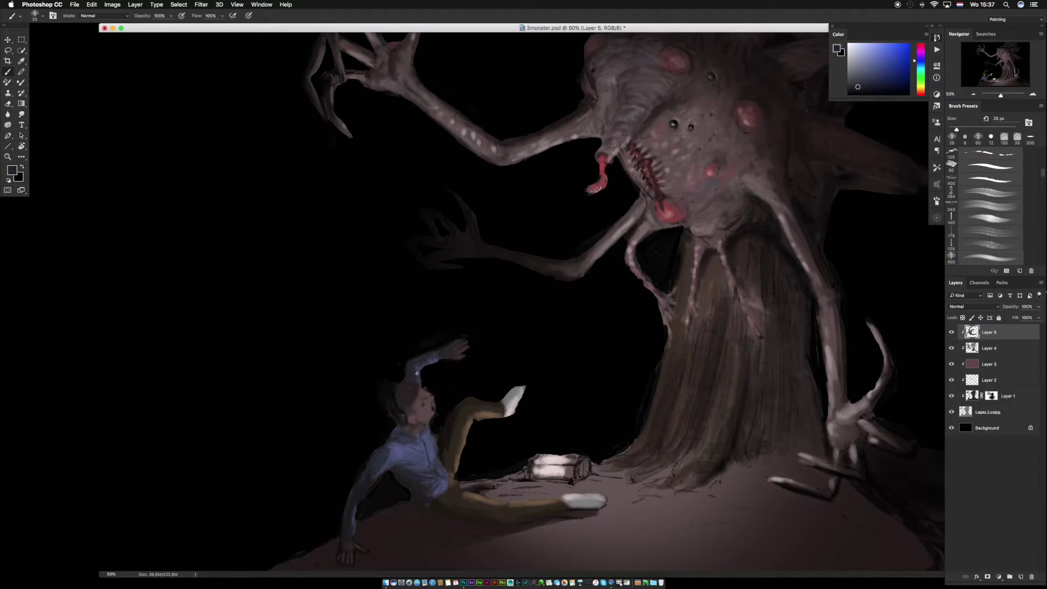
pyautogui.keyDown('alt'); pyautogui.click(382, 453); pyautogui.keyUp('alt')
pyautogui.keyDown('alt'); pyautogui.click(376, 455); pyautogui.keyUp('alt')
pyautogui.keyDown('alt'); pyautogui.click(374, 458); pyautogui.keyUp('alt')
# Touch up the edge between the shirt hem and the raised thigh on Layer 1 copy with sampled browns.
pyautogui.keyDown('alt'); pyautogui.click(450, 482); pyautogui.keyUp('alt')
pyautogui.keyDown('alt'); pyautogui.click(456, 471); pyautogui.keyUp('alt')
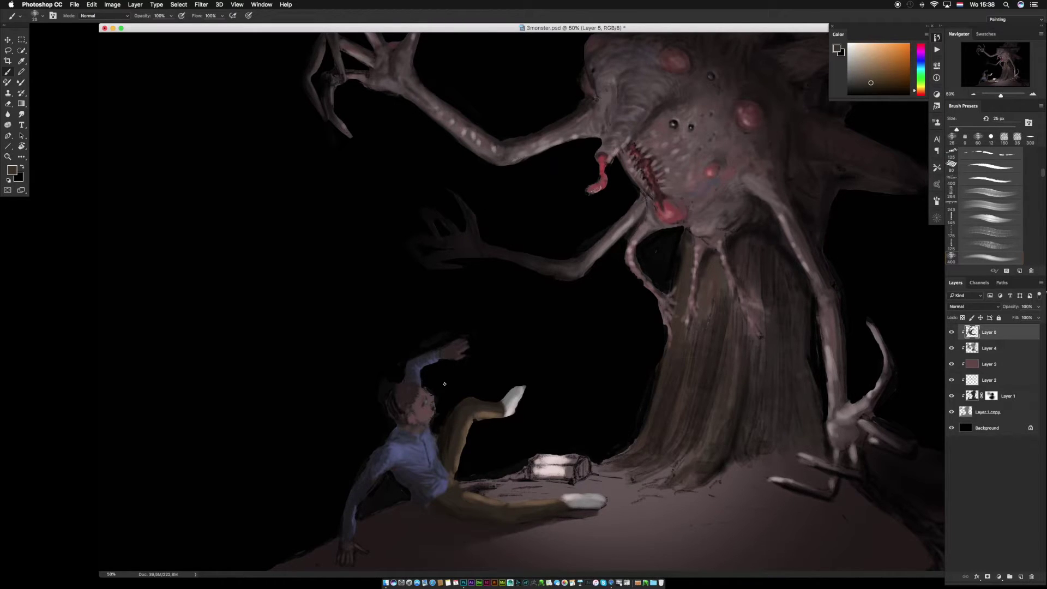
pyautogui.click(979, 414)
pyautogui.keyDown('alt'); pyautogui.click(459, 462); pyautogui.keyUp('alt')
pyautogui.keyDown('alt'); pyautogui.click(456, 474); pyautogui.keyUp('alt')
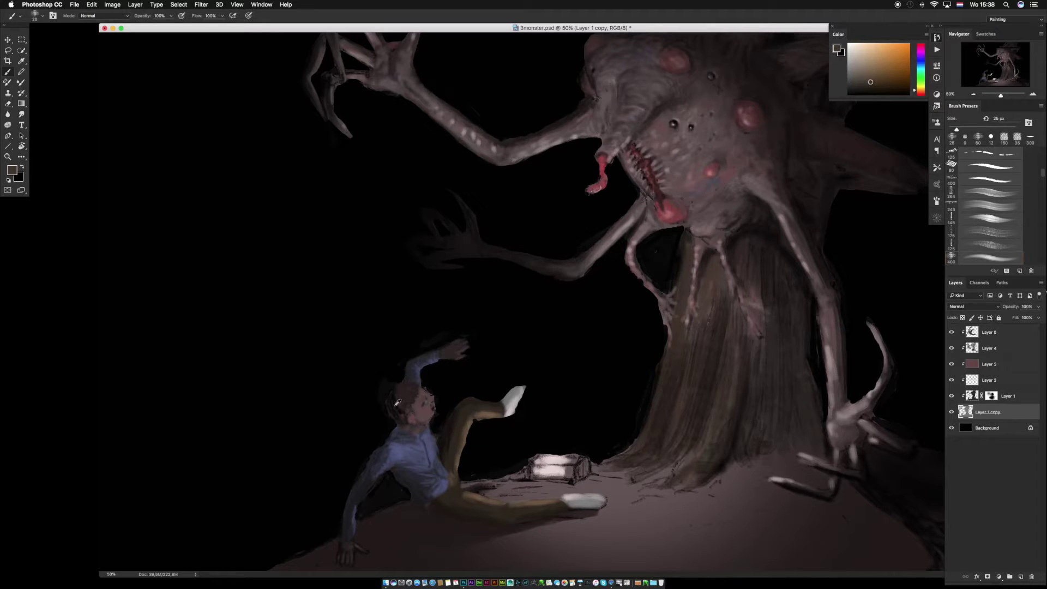
# Refine the back of the hair and the face's profile on Layer 5 with sampled tones.
pyautogui.keyDown('alt'); pyautogui.click(396, 406); pyautogui.keyUp('alt')
pyautogui.click(988, 332)
pyautogui.keyDown('alt'); pyautogui.click(398, 401); pyautogui.keyUp('alt')
pyautogui.keyDown('alt'); pyautogui.click(418, 403); pyautogui.keyUp('alt')
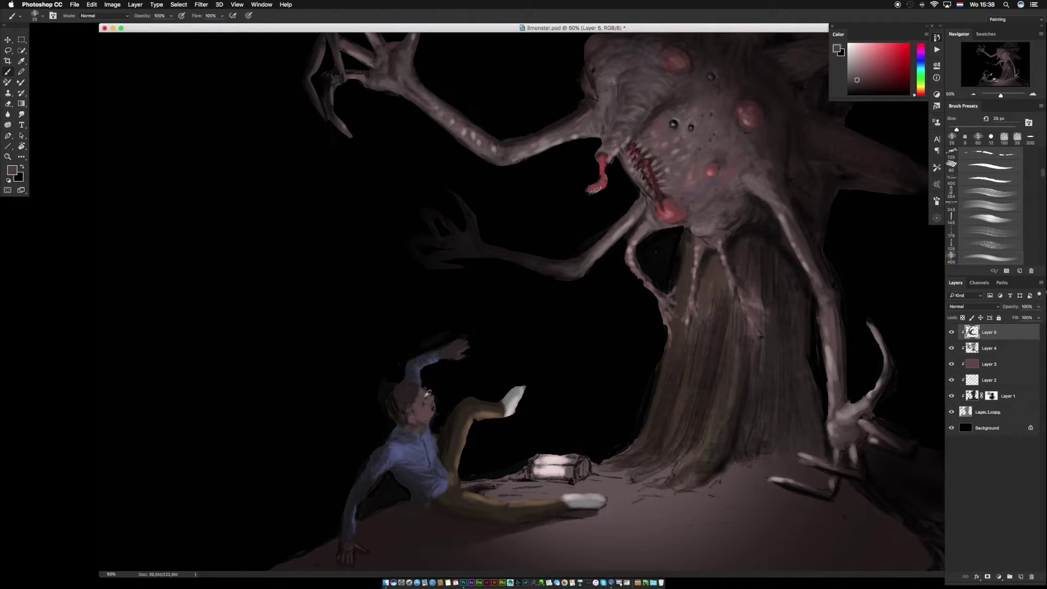
pyautogui.keyDown('alt'); pyautogui.click(432, 398); pyautogui.keyUp('alt')
pyautogui.keyDown('alt'); pyautogui.click(427, 399); pyautogui.keyUp('alt')
# Clean up the figure's outline on Layer 1 copy around the face and the supporting arm.
pyautogui.click(1007, 409)
pyautogui.press('e')
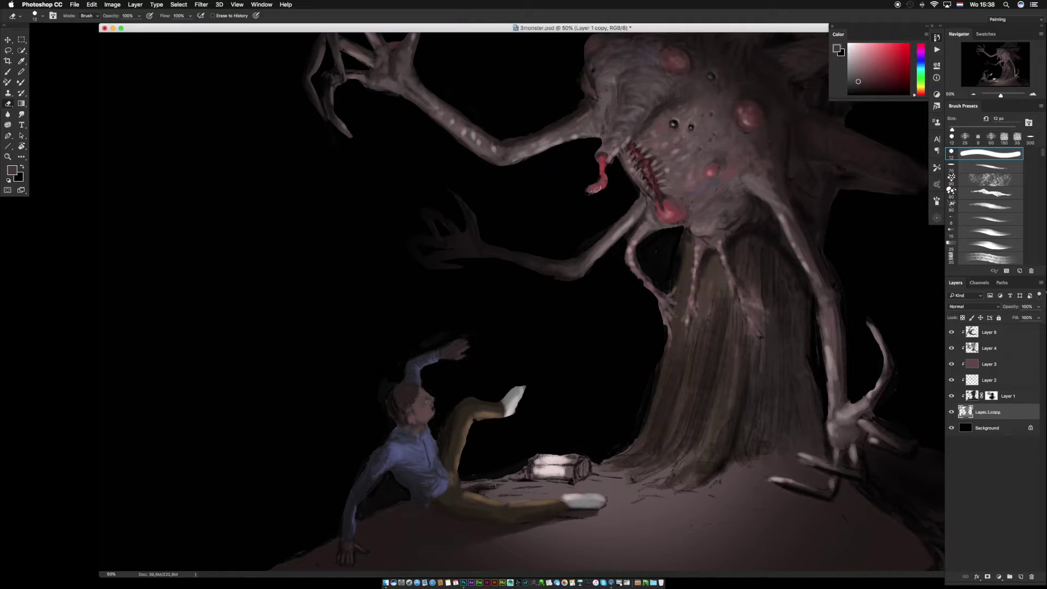
pyautogui.press('b')
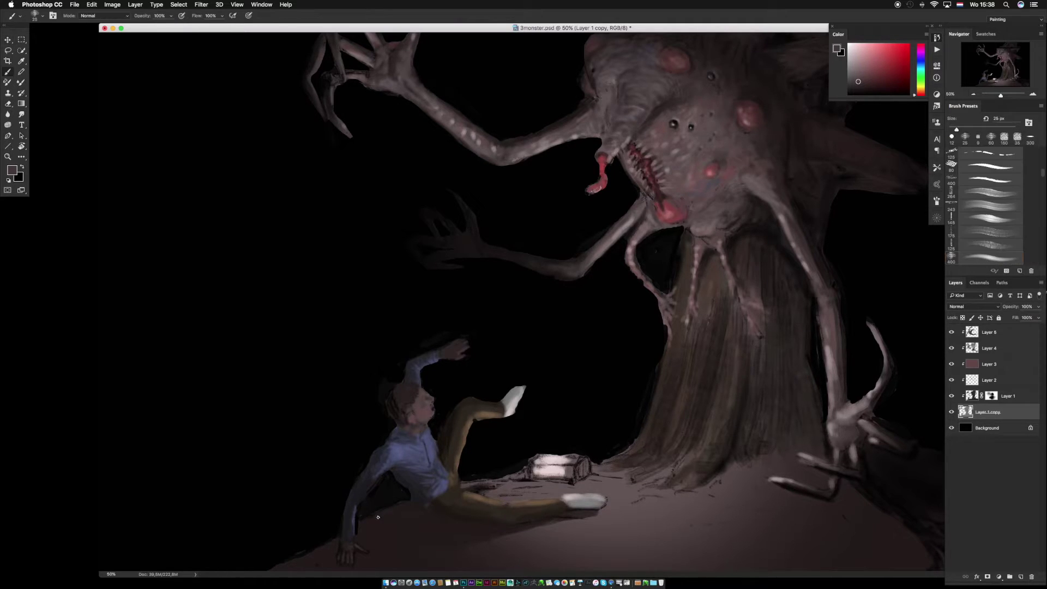
pyautogui.keyDown('alt'); pyautogui.click(360, 510); pyautogui.keyUp('alt')
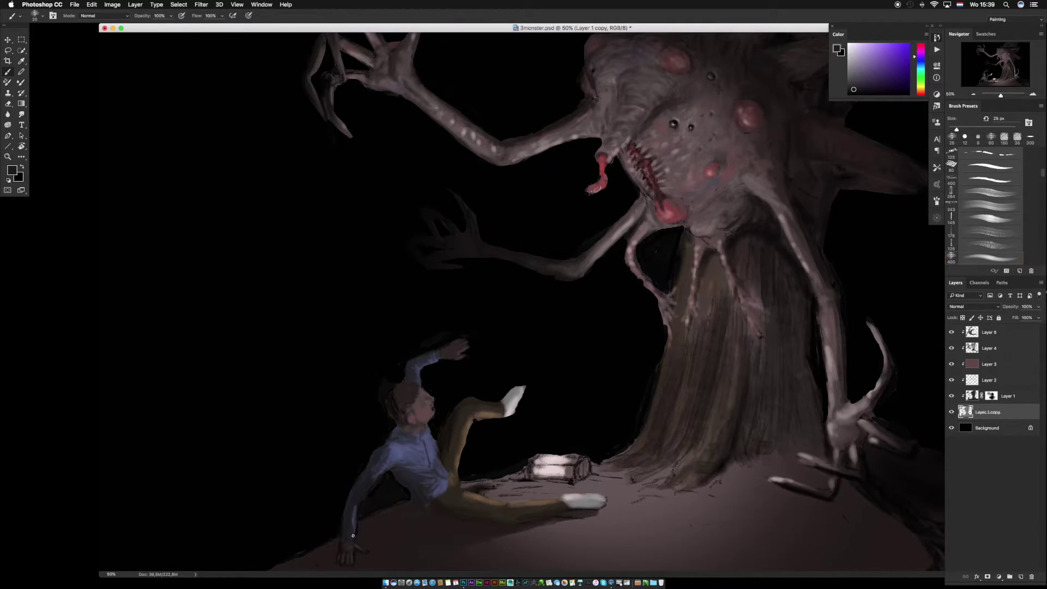
# Return to Layer 5 and blend the raised sleeve, supporting sleeve and shirt chest with sampled blues.
pyautogui.hotkey('alt', '.')
pyautogui.keyDown('alt'); pyautogui.click(394, 492); pyautogui.keyUp('alt')
pyautogui.moveTo(424, 356); pyautogui.dragTo(430, 362)
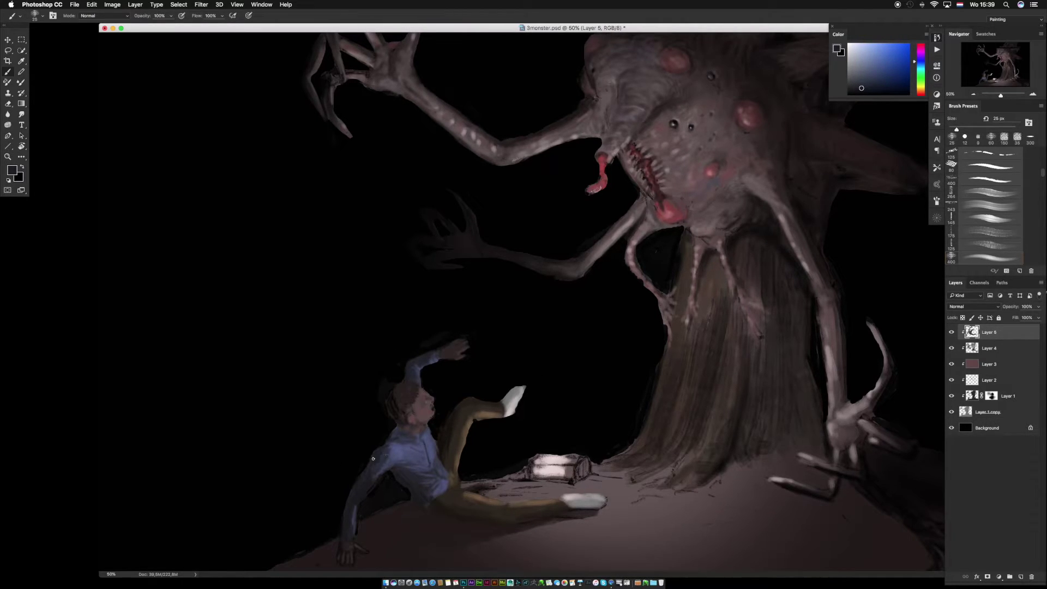
pyautogui.keyDown('alt'); pyautogui.click(355, 505); pyautogui.keyUp('alt')
pyautogui.keyDown('alt'); pyautogui.click(380, 454); pyautogui.keyUp('alt')
pyautogui.keyDown('alt'); pyautogui.click(421, 454); pyautogui.keyUp('alt')
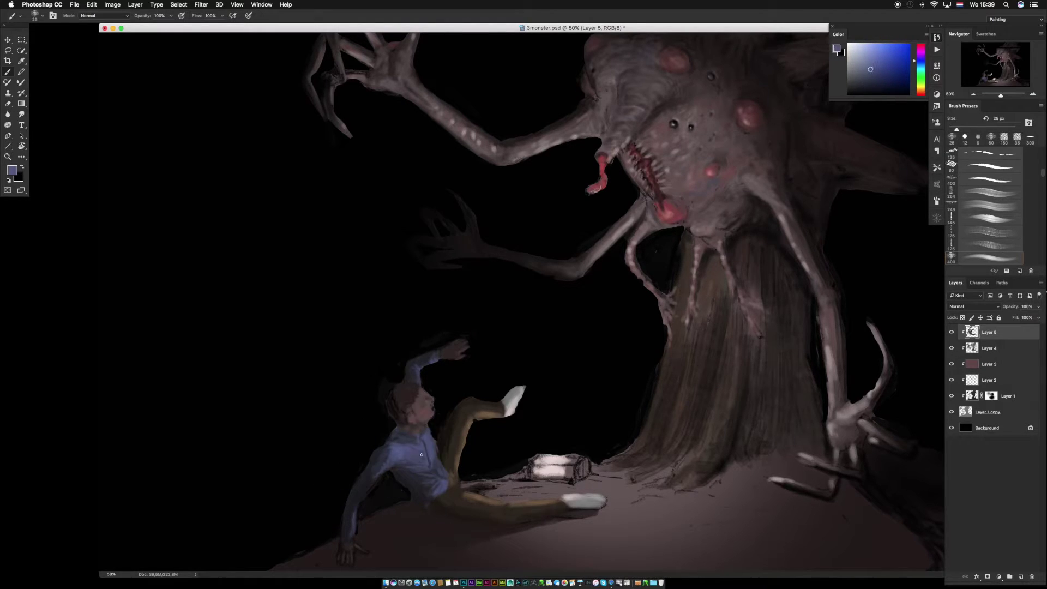
# Refine the chin, cheek, lips and hairline with sampled skin and hair tones.
pyautogui.keyDown('alt'); pyautogui.click(422, 423); pyautogui.keyUp('alt')
pyautogui.keyDown('alt'); pyautogui.click(410, 413); pyautogui.keyUp('alt')
pyautogui.keyDown('alt'); pyautogui.click(422, 404); pyautogui.keyUp('alt')
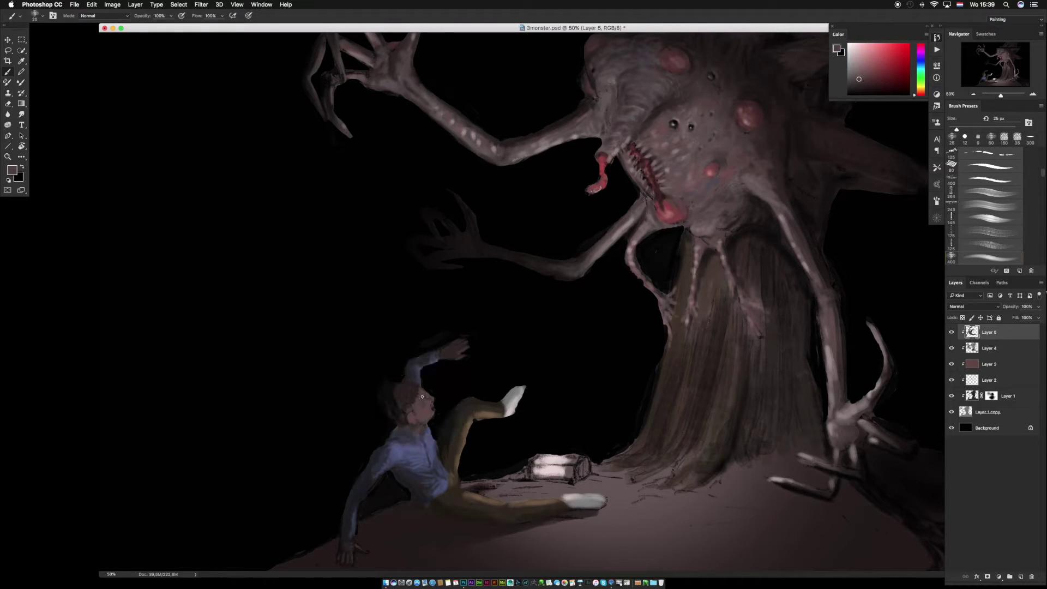
pyautogui.keyDown('alt'); pyautogui.click(431, 414); pyautogui.keyUp('alt')
pyautogui.keyDown('alt'); pyautogui.click(433, 408); pyautogui.keyUp('alt')
pyautogui.keyDown('alt'); pyautogui.click(396, 394); pyautogui.keyUp('alt')
# Touch up the raised sleeve and hand with tones sampled from them.
pyautogui.keyDown('alt'); pyautogui.click(412, 370); pyautogui.keyUp('alt')
pyautogui.keyDown('alt'); pyautogui.click(428, 362); pyautogui.keyUp('alt')
pyautogui.keyDown('alt'); pyautogui.click(465, 348); pyautogui.keyUp('alt')
# Shape the wrist, fingers and thumb of the hand on the ground with sampled skin tones.
pyautogui.keyDown('alt'); pyautogui.click(351, 549); pyautogui.keyUp('alt')
pyautogui.keyDown('alt'); pyautogui.click(351, 548); pyautogui.keyUp('alt')
pyautogui.keyDown('alt'); pyautogui.click(344, 543); pyautogui.keyUp('alt')
pyautogui.keyDown('alt'); pyautogui.click(351, 551); pyautogui.keyUp('alt')
pyautogui.keyDown('alt'); pyautogui.click(340, 556); pyautogui.keyUp('alt')
pyautogui.keyDown('alt'); pyautogui.click(356, 541); pyautogui.keyUp('alt')
pyautogui.keyDown('alt'); pyautogui.click(354, 545); pyautogui.keyUp('alt')
pyautogui.keyDown('alt'); pyautogui.click(349, 547); pyautogui.keyUp('alt')
pyautogui.moveTo(365, 550); pyautogui.dragTo(357, 547)
pyautogui.keyDown('alt'); pyautogui.click(364, 546); pyautogui.keyUp('alt')
# Trim the raised shoe's toe with the background colour and shade the raised trouser leg with sampled browns.
pyautogui.keyDown('alt'); pyautogui.click(528, 383); pyautogui.keyUp('alt')
pyautogui.moveTo(528, 384); pyautogui.dragTo(524, 394)
pyautogui.keyDown('alt'); pyautogui.click(468, 421); pyautogui.keyUp('alt')
pyautogui.keyDown('alt'); pyautogui.click(467, 418); pyautogui.keyUp('alt')
pyautogui.moveTo(467, 419); pyautogui.dragTo(466, 429)
pyautogui.keyDown('alt'); pyautogui.click(466, 414); pyautogui.keyUp('alt')
pyautogui.keyDown('alt'); pyautogui.click(468, 419); pyautogui.keyUp('alt')
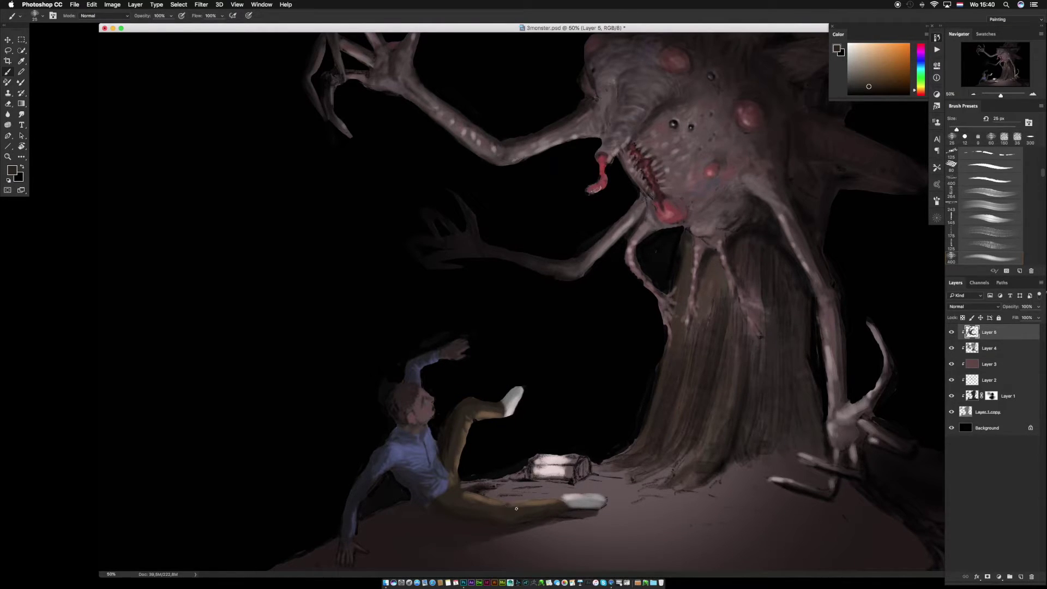
# Blend the shading of both trouser legs with browns sampled from the thigh and raised knee.
pyautogui.keyDown('alt'); pyautogui.click(503, 513); pyautogui.keyUp('alt')
pyautogui.keyDown('alt'); pyautogui.click(471, 414); pyautogui.keyUp('alt')
pyautogui.keyDown('alt'); pyautogui.click(467, 423); pyautogui.keyUp('alt')
pyautogui.keyDown('alt'); pyautogui.click(457, 428); pyautogui.keyUp('alt')
pyautogui.press('super+minus')
pyautogui.press('super+minus')
pyautogui.moveTo(711, 440); pyautogui.dragTo(820, 505)
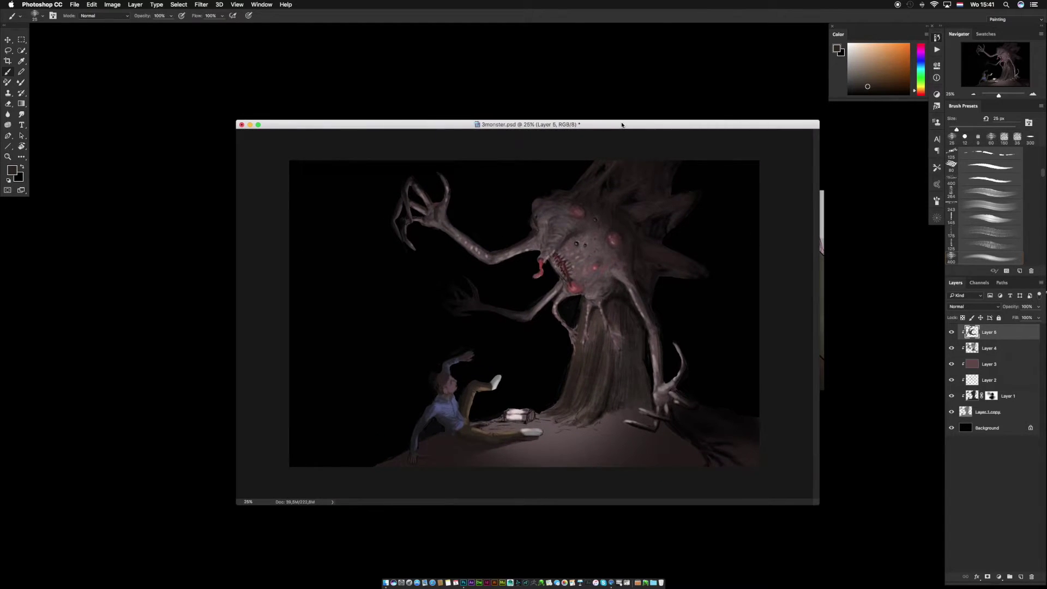
pyautogui.moveTo(622, 124); pyautogui.dragTo(581, 111)
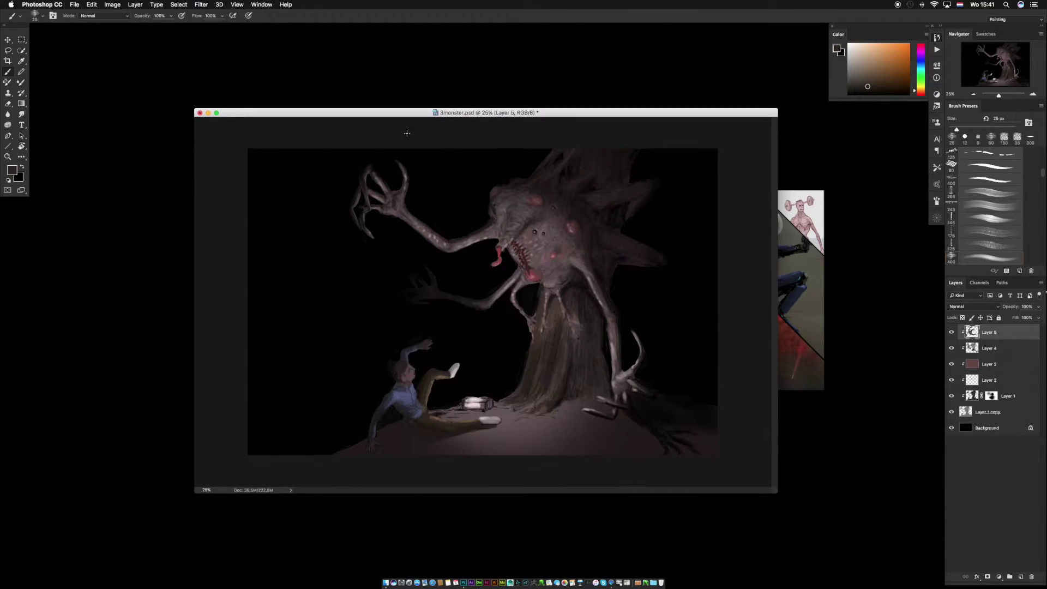
pyautogui.moveTo(408, 112); pyautogui.dragTo(406, 113)
# Smudge the paint around the fallen figure's head and raised arm with a textured 30 px smudge brush.
pyautogui.click(21, 114)
pyautogui.rightClick(434, 328)
pyautogui.click(446, 345)
pyautogui.doubleClick(458, 398)
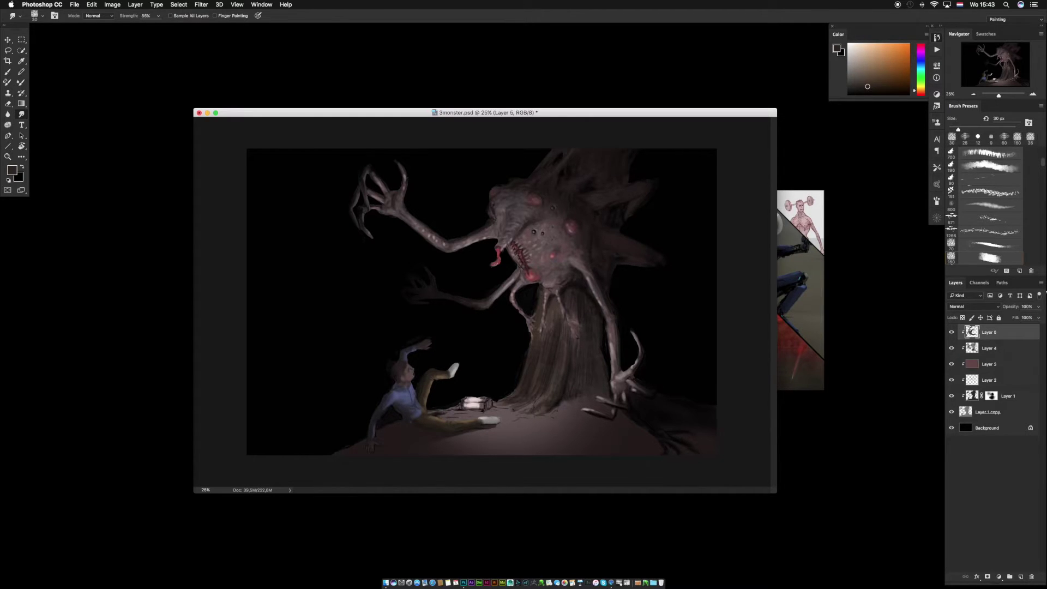
pyautogui.moveTo(388, 352); pyautogui.dragTo(421, 369)
pyautogui.moveTo(465, 399); pyautogui.dragTo(428, 292)
# Return to painting with the 25 px brush and touch up the fallen figure with tones sampled from the painting.
pyautogui.press('b')
pyautogui.rightClick(421, 272)
pyautogui.doubleClick(446, 329)
pyautogui.keyDown('alt'); pyautogui.click(417, 378); pyautogui.keyUp('alt')
pyautogui.moveTo(418, 376)
pyautogui.mouseDown()
pyautogui.moveTo(378, 375)
pyautogui.moveTo(397, 396)
pyautogui.moveTo(371, 375)
pyautogui.moveTo(414, 388)
pyautogui.moveTo(373, 383)
pyautogui.moveTo(404, 414)
pyautogui.moveTo(378, 382)
pyautogui.moveTo(426, 382)
pyautogui.mouseUp()
pyautogui.keyDown('alt'); pyautogui.click(400, 398); pyautogui.keyUp('alt')
pyautogui.keyDown('alt'); pyautogui.click(429, 387); pyautogui.keyUp('alt')
pyautogui.keyDown('alt'); pyautogui.click(426, 385); pyautogui.keyUp('alt')
# Shade the shirt's shoulder, side, chest and raised sleeve with blues sampled from the fabric.
pyautogui.keyDown('alt'); pyautogui.click(352, 358); pyautogui.keyUp('alt')
pyautogui.keyDown('alt'); pyautogui.click(361, 364); pyautogui.keyUp('alt')
pyautogui.keyDown('alt'); pyautogui.click(370, 373); pyautogui.keyUp('alt')
pyautogui.keyDown('alt'); pyautogui.click(382, 366); pyautogui.keyUp('alt')
pyautogui.keyDown('alt'); pyautogui.click(395, 373); pyautogui.keyUp('alt')
pyautogui.keyDown('alt'); pyautogui.click(404, 379); pyautogui.keyUp('alt')
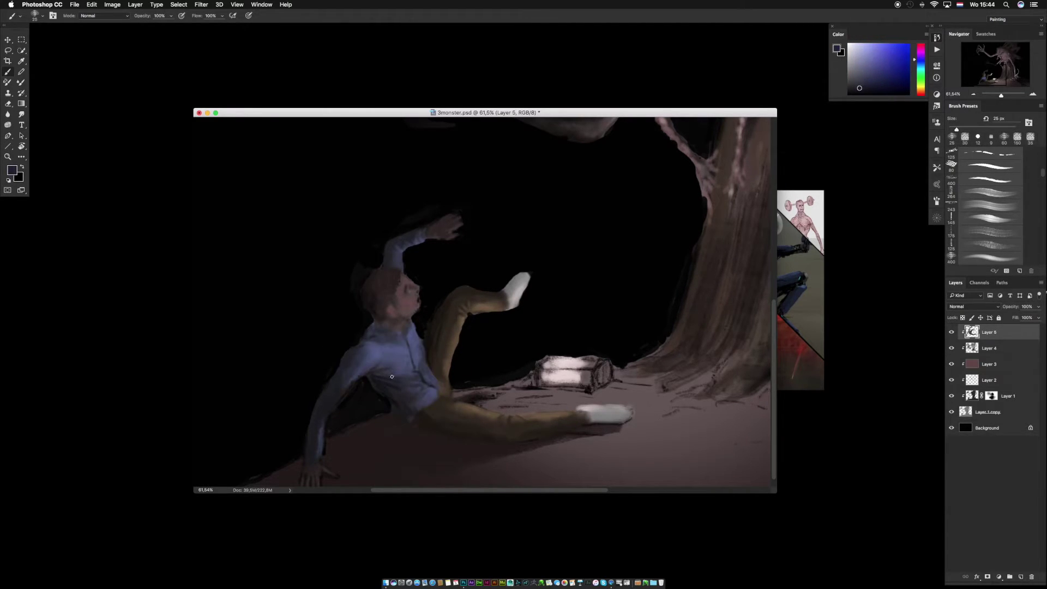
pyautogui.keyDown('alt'); pyautogui.click(416, 340); pyautogui.keyUp('alt')
pyautogui.keyDown('alt'); pyautogui.click(417, 357); pyautogui.keyUp('alt')
pyautogui.keyDown('alt'); pyautogui.click(357, 346); pyautogui.keyUp('alt')
pyautogui.keyDown('alt'); pyautogui.click(384, 246); pyautogui.keyUp('alt')
pyautogui.keyDown('alt'); pyautogui.click(388, 247); pyautogui.keyUp('alt')
# Refine the forehead, cheek and jaw of the face with sampled skin tones.
pyautogui.keyDown('alt'); pyautogui.click(388, 306); pyautogui.keyUp('alt')
pyautogui.keyDown('alt'); pyautogui.click(408, 277); pyautogui.keyUp('alt')
pyautogui.keyDown('alt'); pyautogui.click(416, 286); pyautogui.keyUp('alt')
pyautogui.keyDown('alt'); pyautogui.click(410, 301); pyautogui.keyUp('alt')
pyautogui.keyDown('alt'); pyautogui.click(413, 302); pyautogui.keyUp('alt')
pyautogui.keyDown('alt'); pyautogui.click(411, 308); pyautogui.keyUp('alt')
pyautogui.keyDown('alt'); pyautogui.click(416, 305); pyautogui.keyUp('alt')
pyautogui.keyDown('alt'); pyautogui.click(405, 313); pyautogui.keyUp('alt')
pyautogui.keyDown('alt'); pyautogui.click(404, 308); pyautogui.keyUp('alt')
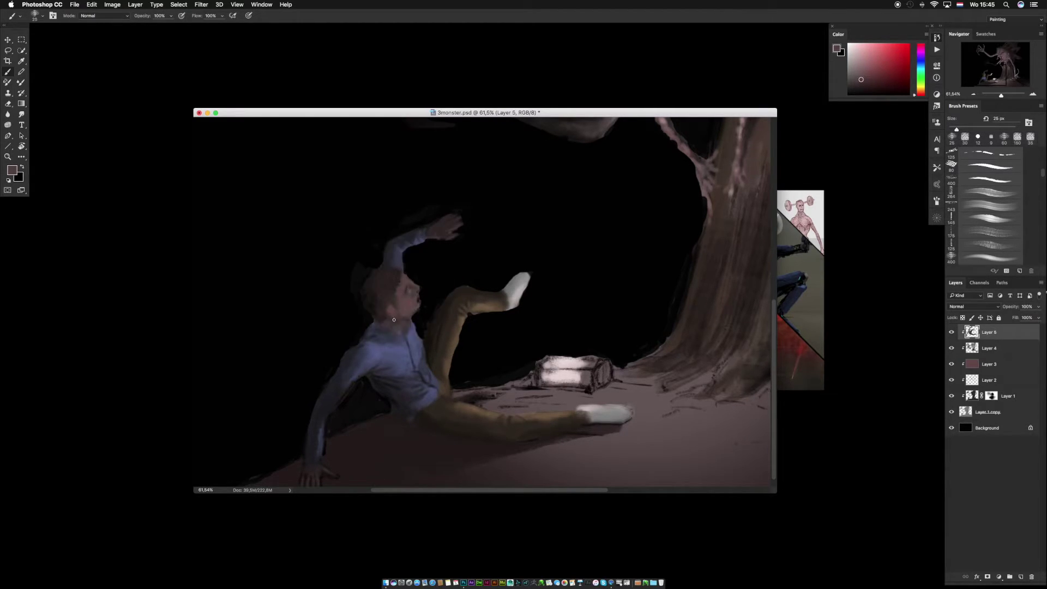
# Touch up the ear, neck and collar area with tones sampled beside them.
pyautogui.keyDown('alt'); pyautogui.click(392, 313); pyautogui.keyUp('alt')
pyautogui.keyDown('alt'); pyautogui.click(390, 307); pyautogui.keyUp('alt')
pyautogui.keyDown('alt'); pyautogui.click(388, 317); pyautogui.keyUp('alt')
pyautogui.keyDown('alt'); pyautogui.click(389, 322); pyautogui.keyUp('alt')
pyautogui.keyDown('alt'); pyautogui.click(400, 327); pyautogui.keyUp('alt')
# Define the facial profile from nose to lips and chin with repeatedly sampled skin and shadow tones.
pyautogui.keyDown('alt'); pyautogui.click(417, 271); pyautogui.keyUp('alt')
pyautogui.keyDown('alt'); pyautogui.click(419, 290); pyautogui.keyUp('alt')
pyautogui.keyDown('alt'); pyautogui.click(420, 289); pyautogui.keyUp('alt')
pyautogui.keyDown('alt'); pyautogui.click(416, 294); pyautogui.keyUp('alt')
pyautogui.keyDown('alt'); pyautogui.click(416, 301); pyautogui.keyUp('alt')
pyautogui.keyDown('alt'); pyautogui.click(419, 301); pyautogui.keyUp('alt')
pyautogui.keyDown('alt'); pyautogui.click(420, 297); pyautogui.keyUp('alt')
pyautogui.keyDown('alt'); pyautogui.click(421, 297); pyautogui.keyUp('alt')
pyautogui.keyDown('alt'); pyautogui.click(423, 298); pyautogui.keyUp('alt')
pyautogui.keyDown('alt'); pyautogui.click(421, 298); pyautogui.keyUp('alt')
pyautogui.keyDown('alt'); pyautogui.click(421, 295); pyautogui.keyUp('alt')
pyautogui.keyDown('alt'); pyautogui.click(406, 299); pyautogui.keyUp('alt')
# Switch to a flat textured brush enlarged to 30 px and repaint the hair with sampled dark tones.
pyautogui.rightClick(435, 325)
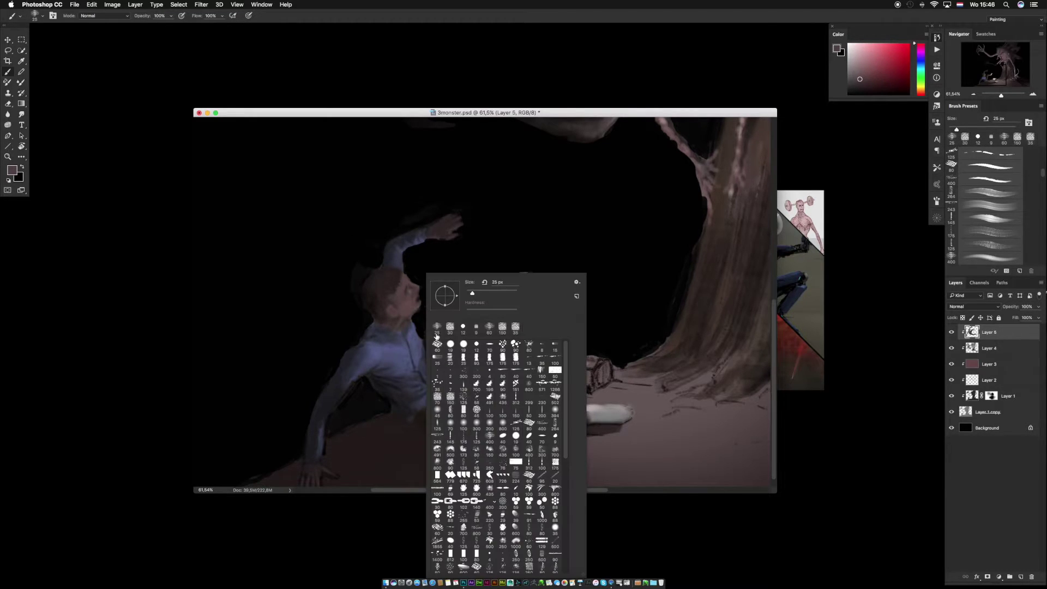
pyautogui.click(439, 346)
pyautogui.click(463, 294)
pyautogui.click(357, 159)
pyautogui.press(']')
pyautogui.press(']')
pyautogui.press(']')
pyautogui.press(']')
pyautogui.press(']')
pyautogui.press(']')
pyautogui.press(']')
pyautogui.keyDown('alt'); pyautogui.click(397, 289); pyautogui.keyUp('alt')
pyautogui.moveTo(401, 298)
pyautogui.mouseDown()
pyautogui.moveTo(398, 311)
pyautogui.moveTo(370, 282)
pyautogui.mouseUp()
pyautogui.keyDown('alt'); pyautogui.click(381, 299); pyautogui.keyUp('alt')
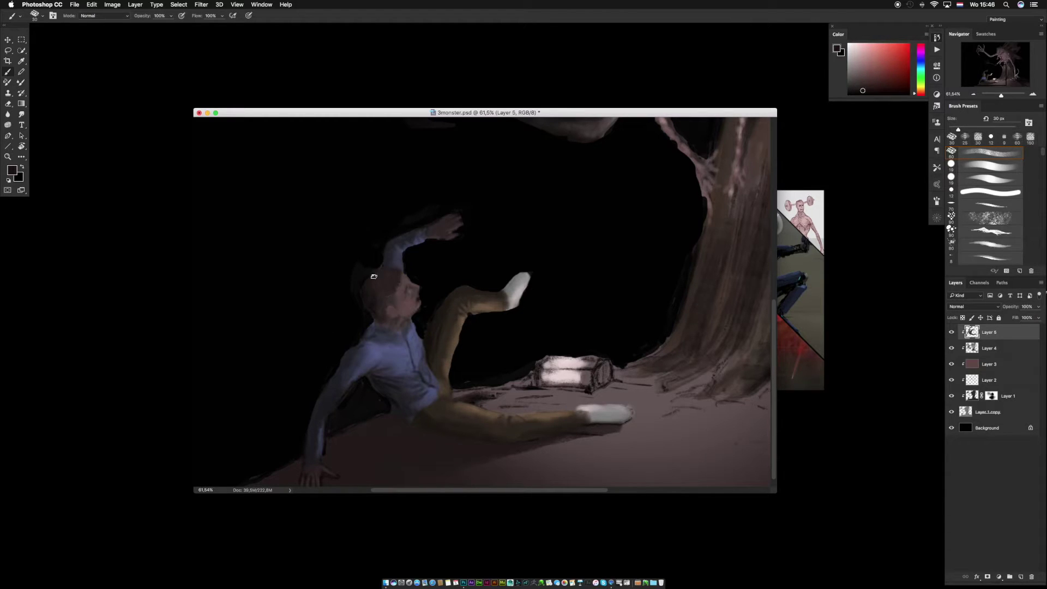
# Rework the neck, jawline and cheek with sampled skin tones.
pyautogui.keyDown('alt'); pyautogui.click(400, 320); pyautogui.keyUp('alt')
pyautogui.keyDown('alt'); pyautogui.click(402, 320); pyautogui.keyUp('alt')
pyautogui.moveTo(409, 316); pyautogui.dragTo(416, 309)
pyautogui.keyDown('alt'); pyautogui.click(416, 307); pyautogui.keyUp('alt')
pyautogui.keyDown('alt'); pyautogui.click(415, 298); pyautogui.keyUp('alt')
pyautogui.keyDown('alt'); pyautogui.click(409, 301); pyautogui.keyUp('alt')
pyautogui.keyDown('alt'); pyautogui.click(409, 301); pyautogui.keyUp('alt')
# Reduce the brush to 7 px and add fine details to the ear area and the white shoes.
pyautogui.press('[')
pyautogui.press('[')
pyautogui.press('[')
pyautogui.press('[')
pyautogui.press('[')
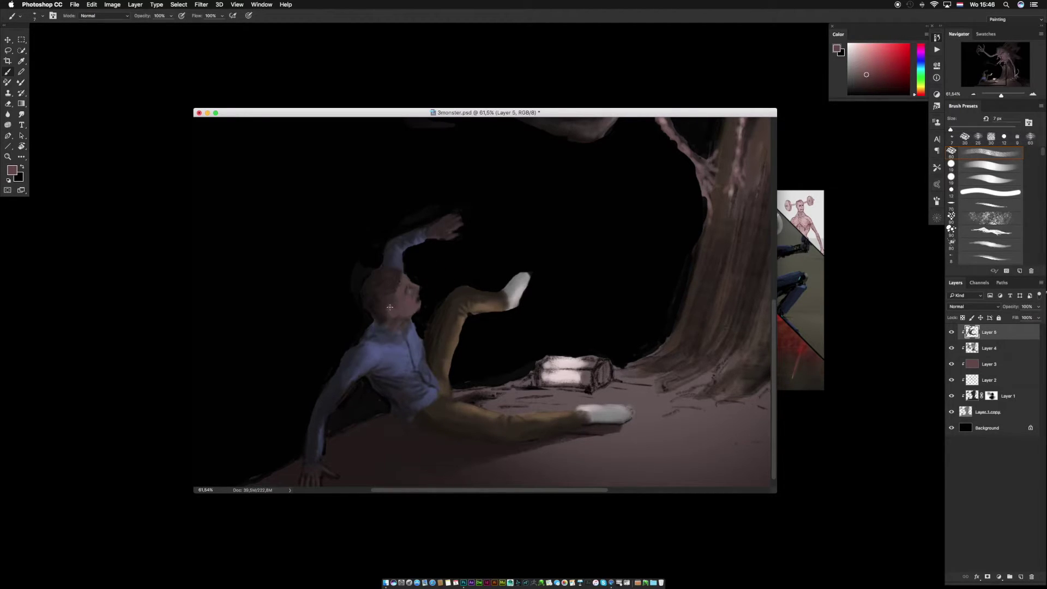
pyautogui.keyDown('alt'); pyautogui.click(436, 315); pyautogui.keyUp('alt')
pyautogui.keyDown('alt'); pyautogui.click(395, 312); pyautogui.keyUp('alt')
pyautogui.keyDown('alt'); pyautogui.click(514, 293); pyautogui.keyUp('alt')
# Enlarge the brush to 20 px and paint dark tones over the end and edges of the box.
pyautogui.press(']')
pyautogui.press(']')
pyautogui.press(']')
pyautogui.keyDown('alt'); pyautogui.click(539, 362); pyautogui.keyUp('alt')
pyautogui.keyDown('alt'); pyautogui.click(592, 376); pyautogui.keyUp('alt')
pyautogui.moveTo(588, 372)
pyautogui.mouseDown()
pyautogui.moveTo(536, 374)
pyautogui.moveTo(542, 359)
pyautogui.moveTo(591, 369)
pyautogui.moveTo(540, 367)
pyautogui.moveTo(592, 381)
pyautogui.moveTo(594, 372)
pyautogui.moveTo(539, 365)
pyautogui.moveTo(584, 369)
pyautogui.mouseUp()
pyautogui.keyDown('alt'); pyautogui.click(542, 362); pyautogui.keyUp('alt')
pyautogui.keyDown('alt'); pyautogui.click(541, 365); pyautogui.keyUp('alt')
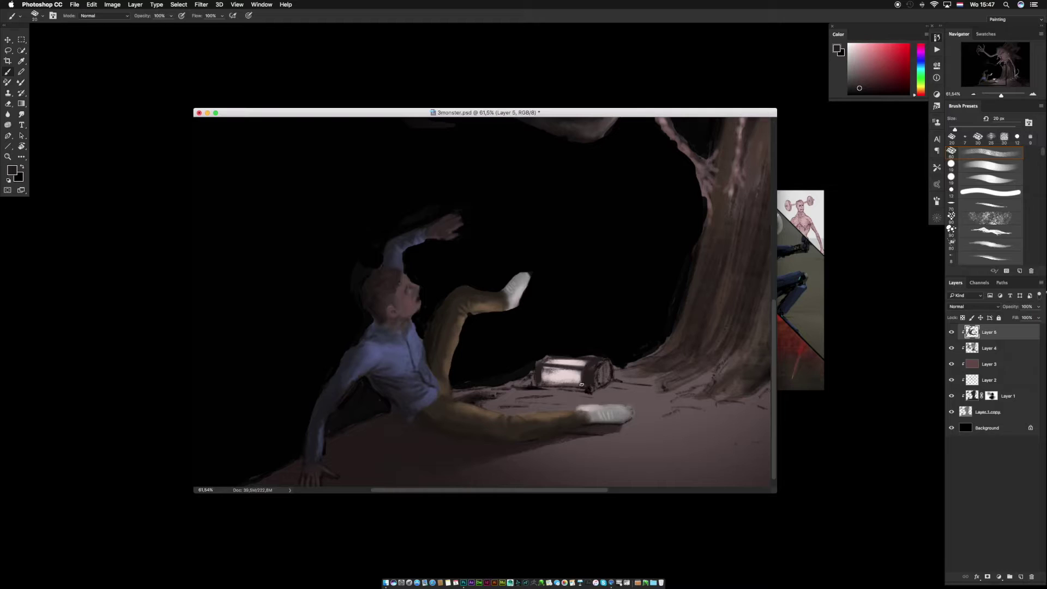
# Reduce the brush to 8 px and fill in the box's dark end and outlines with sampled dark tones.
pyautogui.press('[')
pyautogui.press('[')
pyautogui.press('[')
pyautogui.press('[')
pyautogui.keyDown('alt'); pyautogui.click(537, 378); pyautogui.keyUp('alt')
pyautogui.keyDown('alt'); pyautogui.click(594, 361); pyautogui.keyUp('alt')
pyautogui.moveTo(541, 383)
pyautogui.mouseDown()
pyautogui.moveTo(579, 385)
pyautogui.moveTo(515, 386)
pyautogui.moveTo(577, 369)
pyautogui.moveTo(605, 380)
pyautogui.mouseUp()
pyautogui.keyDown('alt'); pyautogui.click(567, 375); pyautogui.keyUp('alt')
pyautogui.keyDown('alt'); pyautogui.click(590, 374); pyautogui.keyUp('alt')
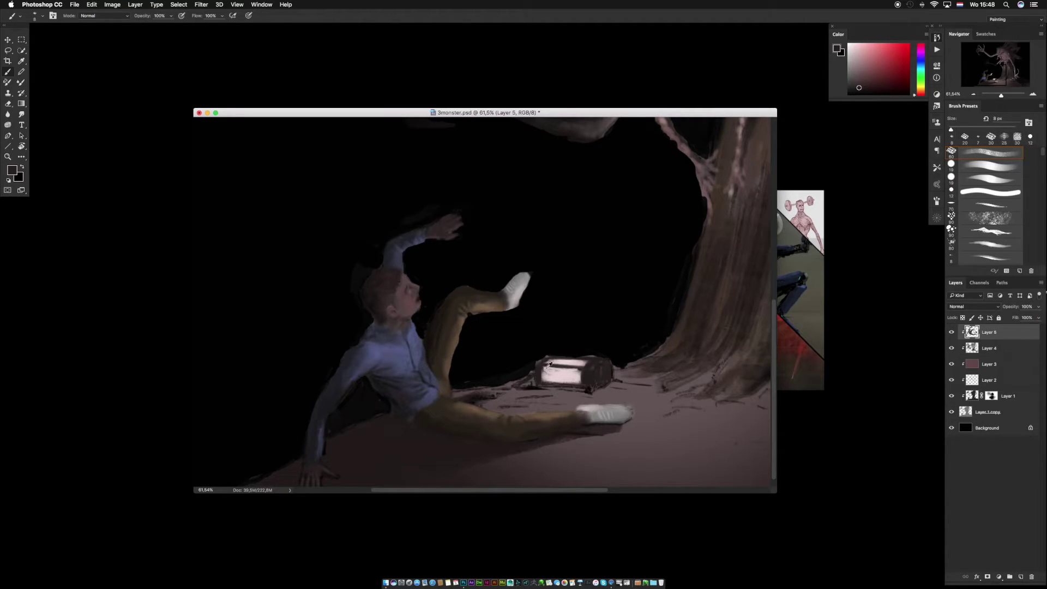
# Touch up the trousers at the hip with a sampled brown.
pyautogui.press('super+minus')
pyautogui.press('super+minus')
pyautogui.press('super+minus')
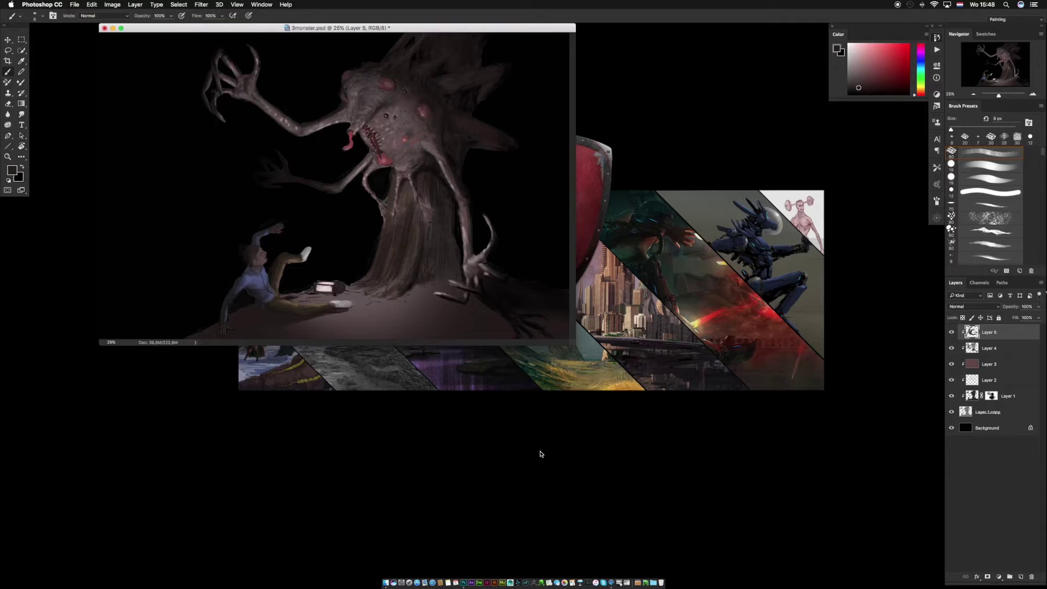
pyautogui.press('r')
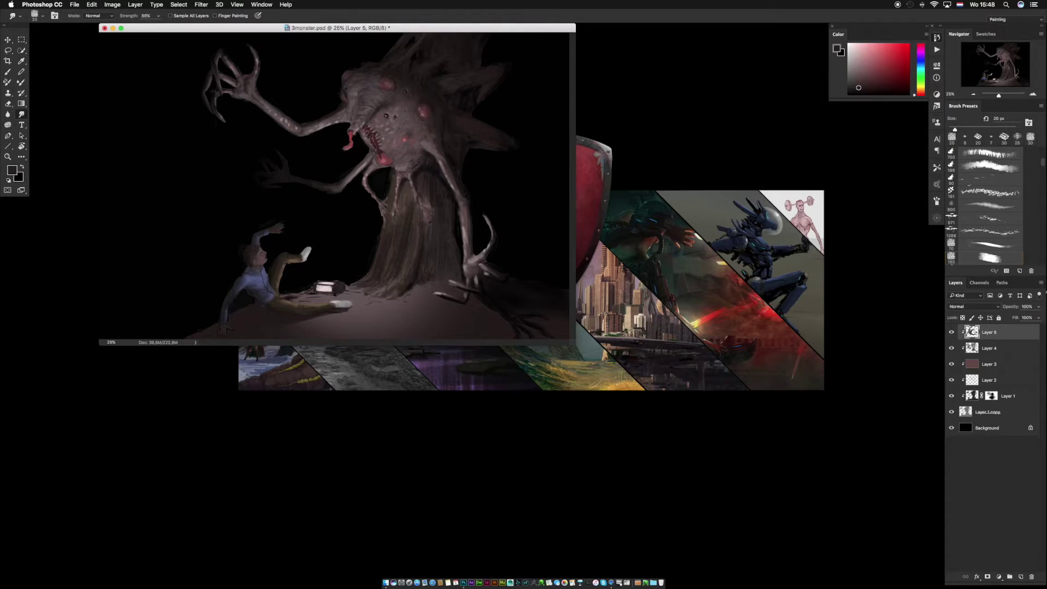
pyautogui.moveTo(495, 30); pyautogui.dragTo(589, 99)
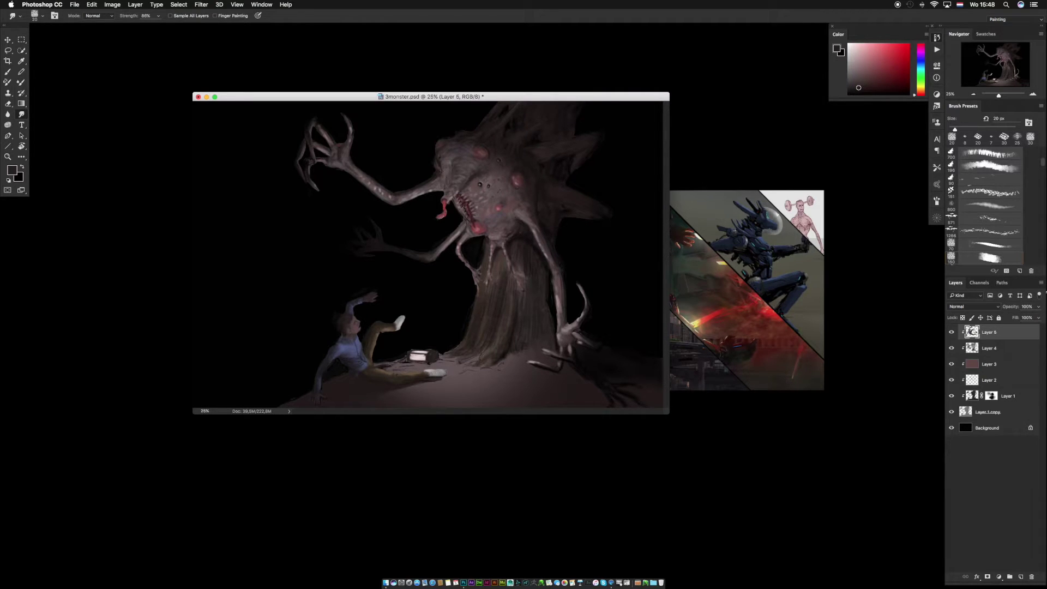
pyautogui.press('b')
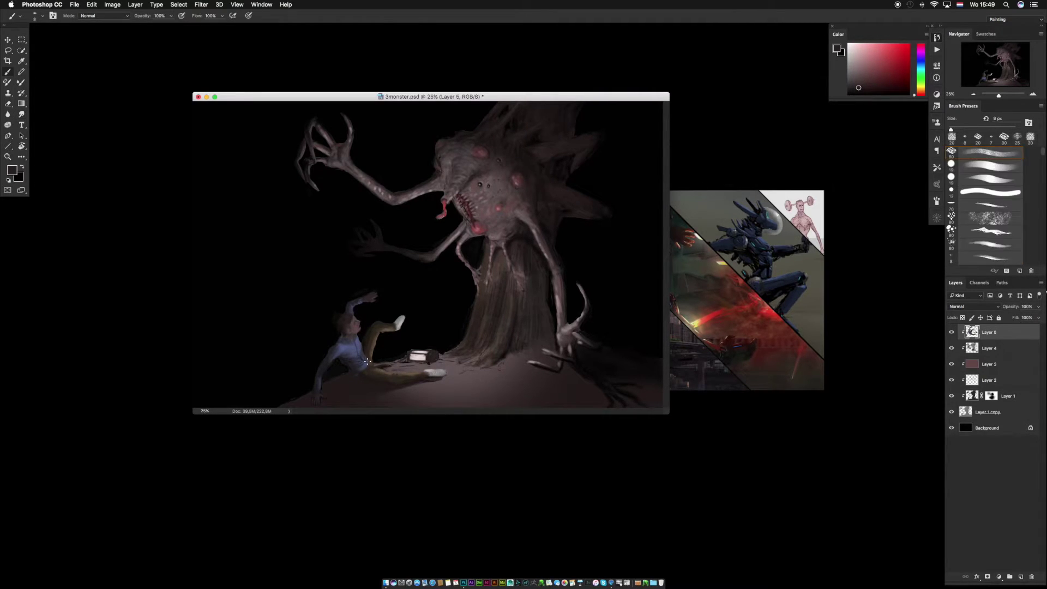
pyautogui.keyDown('alt'); pyautogui.click(371, 361); pyautogui.keyUp('alt')
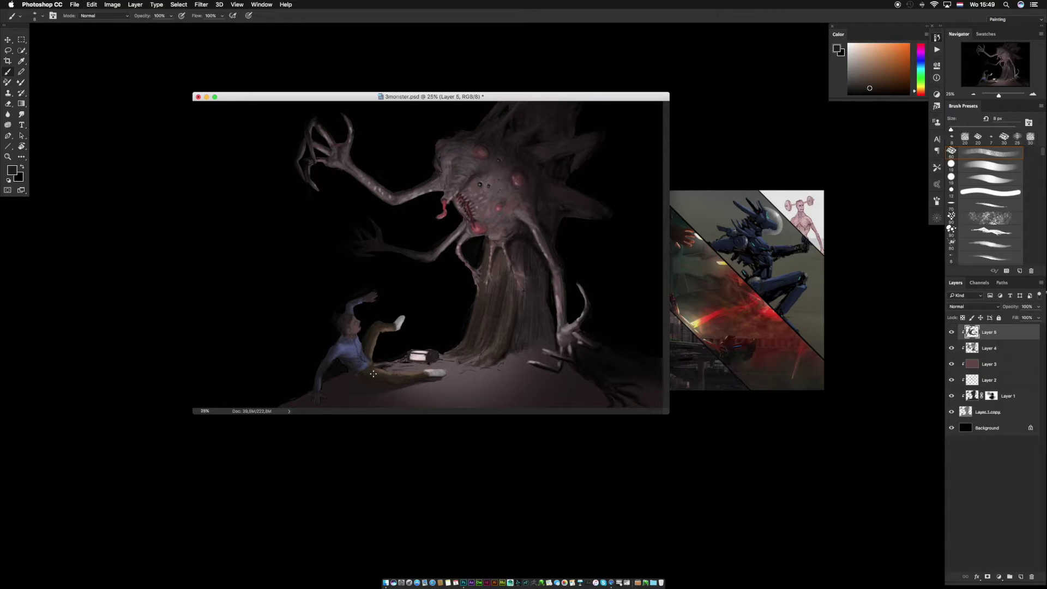
# Switch to the 30 px textured brush and adjust the shirt front, face and raised shoe with sampled tones.
pyautogui.click(1003, 137)
pyautogui.keyDown('alt'); pyautogui.click(369, 339); pyautogui.keyUp('alt')
pyautogui.moveTo(366, 342); pyautogui.dragTo(362, 352)
pyautogui.keyDown('alt'); pyautogui.click(355, 327); pyautogui.keyUp('alt')
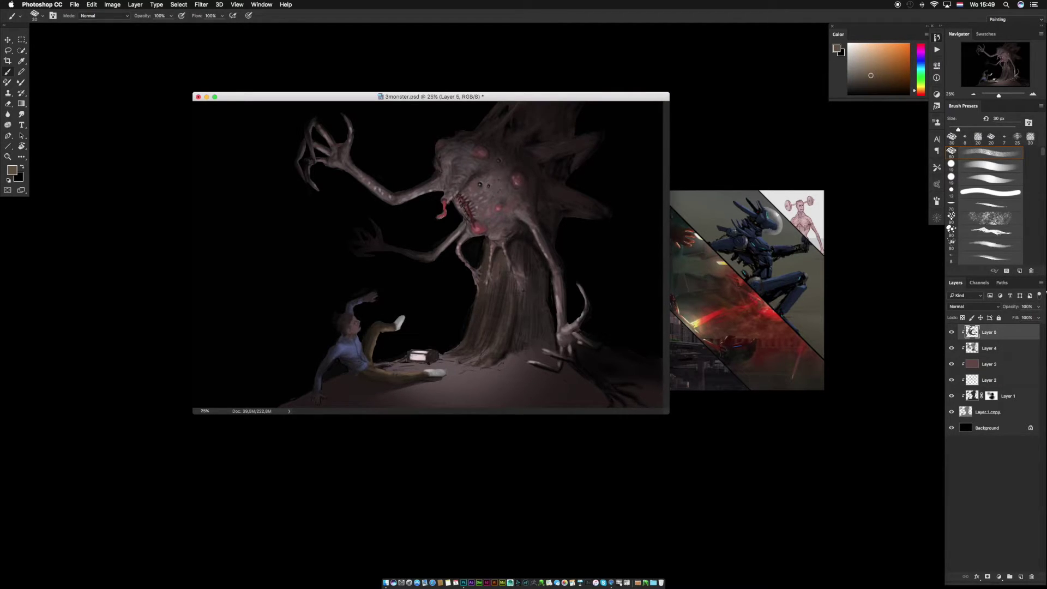
pyautogui.keyDown('alt'); pyautogui.click(354, 347); pyautogui.keyUp('alt')
pyautogui.keyDown('alt'); pyautogui.click(402, 317); pyautogui.keyUp('alt')
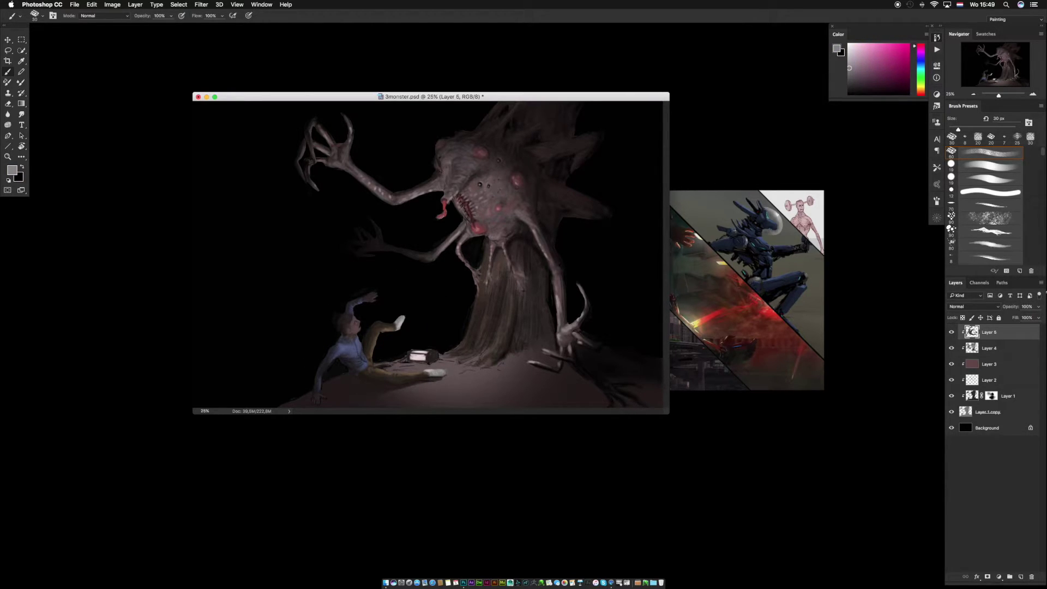
# Shade the shirt's shoulder and supporting sleeve with sampled blues.
pyautogui.keyDown('alt'); pyautogui.click(338, 349); pyautogui.keyUp('alt')
pyautogui.keyDown('alt'); pyautogui.click(339, 347); pyautogui.keyUp('alt')
pyautogui.moveTo(331, 351); pyautogui.dragTo(337, 346)
pyautogui.keyDown('alt'); pyautogui.click(336, 348); pyautogui.keyUp('alt')
pyautogui.keyDown('alt'); pyautogui.click(335, 347); pyautogui.keyUp('alt')
# Refine the chin and the lower back of the shirt with sampled tones, and save the document.
pyautogui.keyDown('alt'); pyautogui.click(385, 368); pyautogui.keyUp('alt')
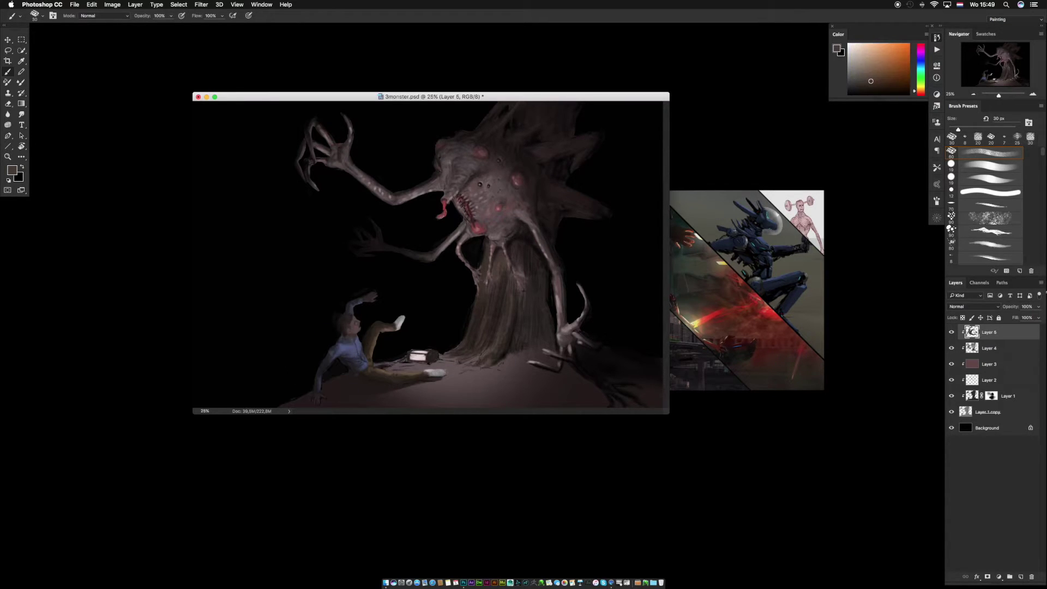
pyautogui.keyDown('alt'); pyautogui.click(359, 328); pyautogui.keyUp('alt')
pyautogui.keyDown('alt'); pyautogui.click(349, 357); pyautogui.keyUp('alt')
pyautogui.moveTo(343, 370); pyautogui.dragTo(350, 361)
pyautogui.press('super+s')
# Reshape the shoe resting on the ground with sampled light grey and ground tones.
pyautogui.keyDown('alt'); pyautogui.click(431, 374); pyautogui.keyUp('alt')
pyautogui.moveTo(428, 373); pyautogui.dragTo(440, 374)
pyautogui.keyDown('alt'); pyautogui.click(436, 380); pyautogui.keyUp('alt')
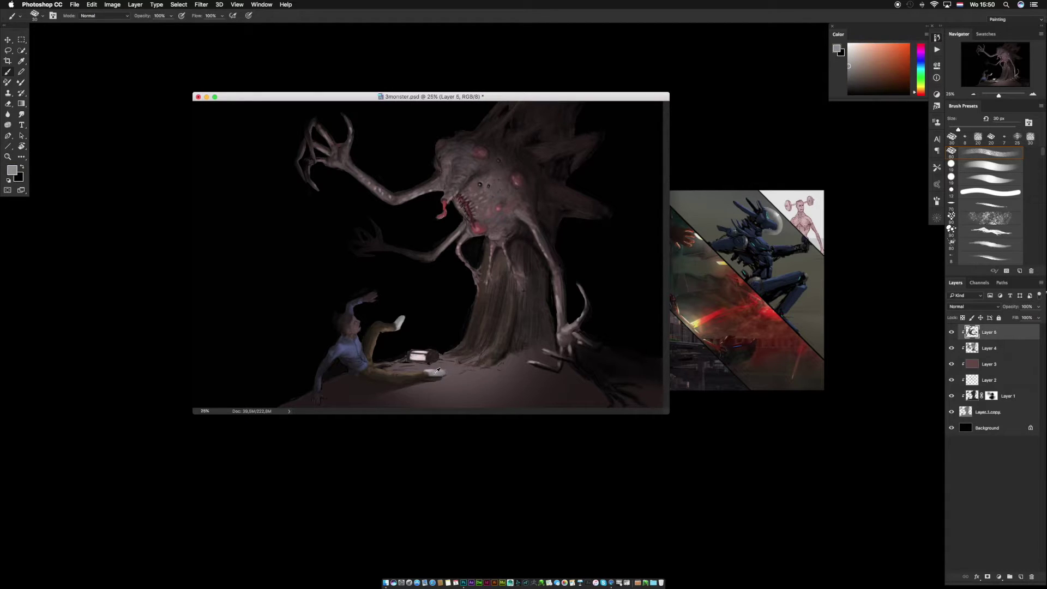
pyautogui.keyDown('alt'); pyautogui.click(427, 370); pyautogui.keyUp('alt')
pyautogui.keyDown('alt'); pyautogui.click(427, 370); pyautogui.keyUp('alt')
# Shade the outstretched trouser leg and hip with sampled browns.
pyautogui.keyDown('alt'); pyautogui.click(403, 373); pyautogui.keyUp('alt')
pyautogui.keyDown('alt'); pyautogui.click(404, 373); pyautogui.keyUp('alt')
pyautogui.keyDown('alt'); pyautogui.click(402, 373); pyautogui.keyUp('alt')
pyautogui.keyDown('alt'); pyautogui.click(373, 369); pyautogui.keyUp('alt')
pyautogui.keyDown('alt'); pyautogui.click(373, 369); pyautogui.keyUp('alt')
pyautogui.keyDown('alt'); pyautogui.click(379, 372); pyautogui.keyUp('alt')
pyautogui.keyDown('alt'); pyautogui.click(371, 362); pyautogui.keyUp('alt')
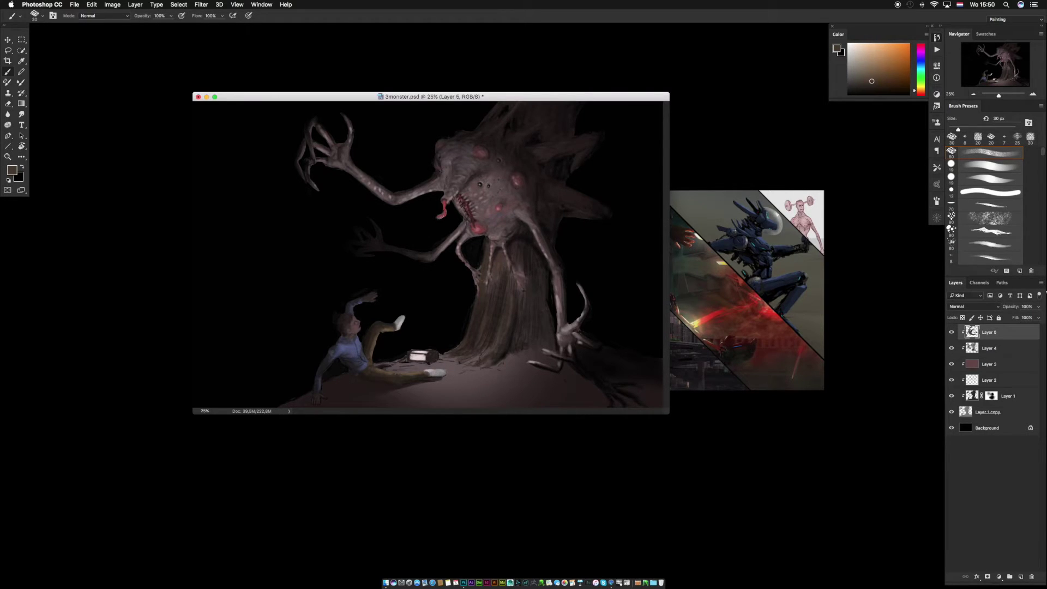
# Clean up the area between the raised leg and the ground with sampled background and ground tones.
pyautogui.keyDown('alt'); pyautogui.click(388, 347); pyautogui.keyUp('alt')
pyautogui.keyDown('alt'); pyautogui.click(391, 352); pyautogui.keyUp('alt')
pyautogui.keyDown('alt'); pyautogui.click(395, 360); pyautogui.keyUp('alt')
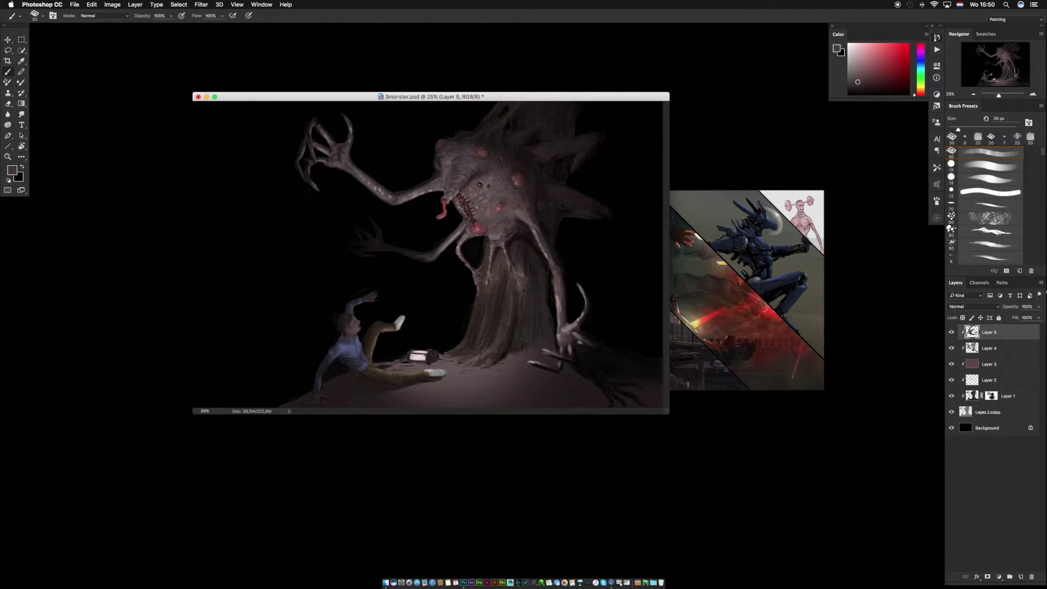
# Add a new layer and move it between Layer 4 and Layer 3 as a clipped layer.
pyautogui.press('super+shift+alt+n')
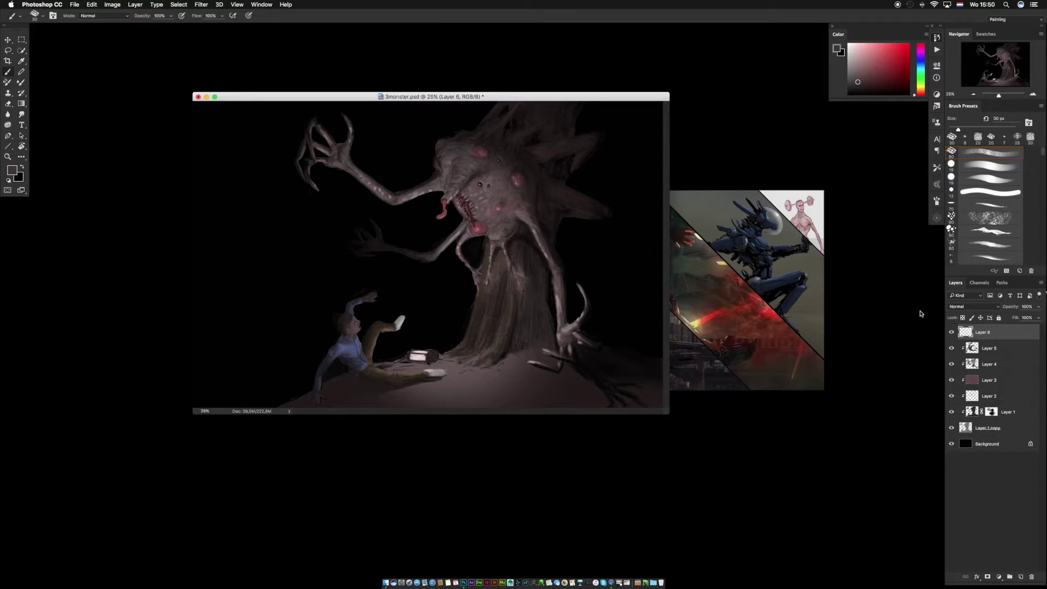
pyautogui.rightClick(537, 368)
pyautogui.moveTo(1004, 336); pyautogui.dragTo(1003, 370)
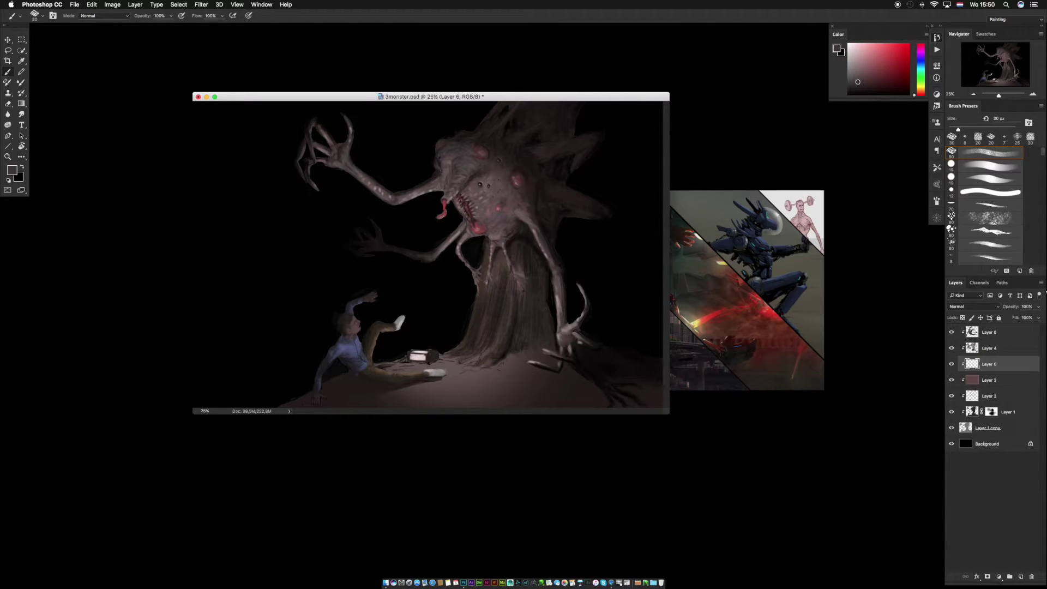
# Paint the ground dark green on the new layer with a large soft brush and set the layer opacity to 64%.
pyautogui.rightClick(524, 390)
pyautogui.click(921, 82)
pyautogui.click(877, 86)
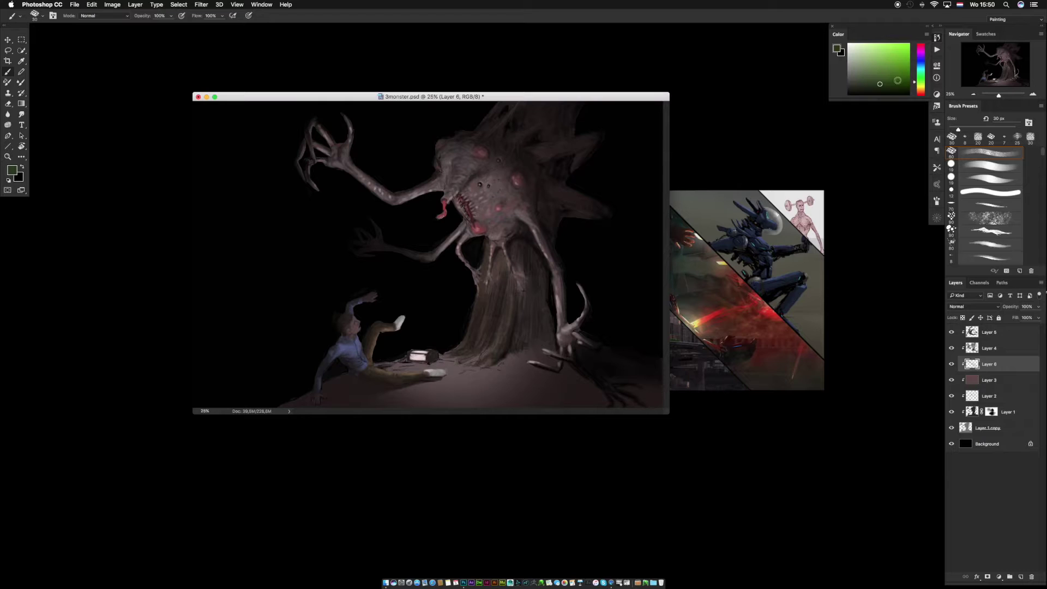
pyautogui.rightClick(524, 275)
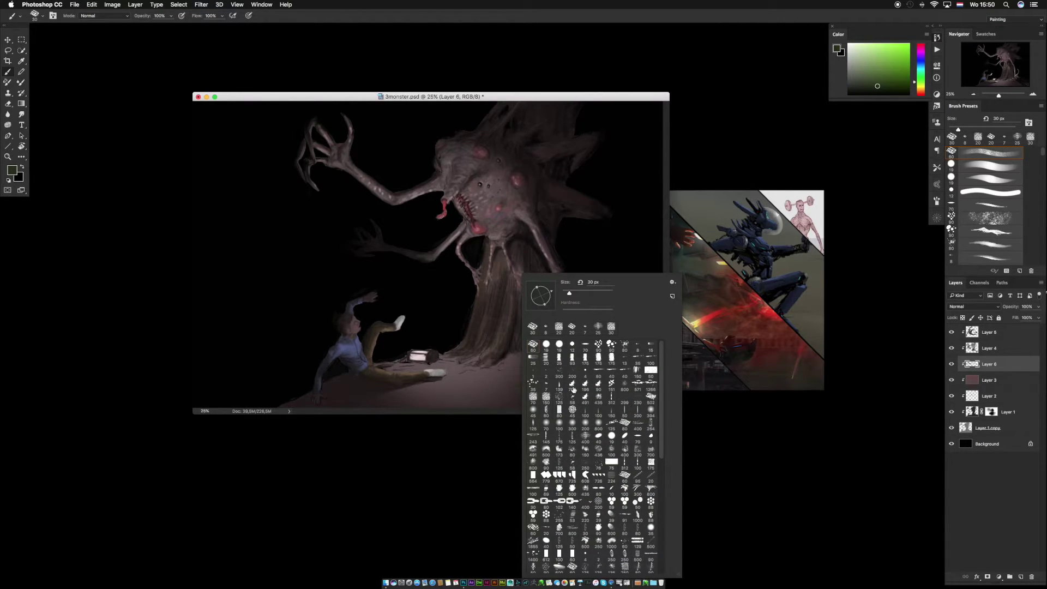
pyautogui.doubleClick(586, 345)
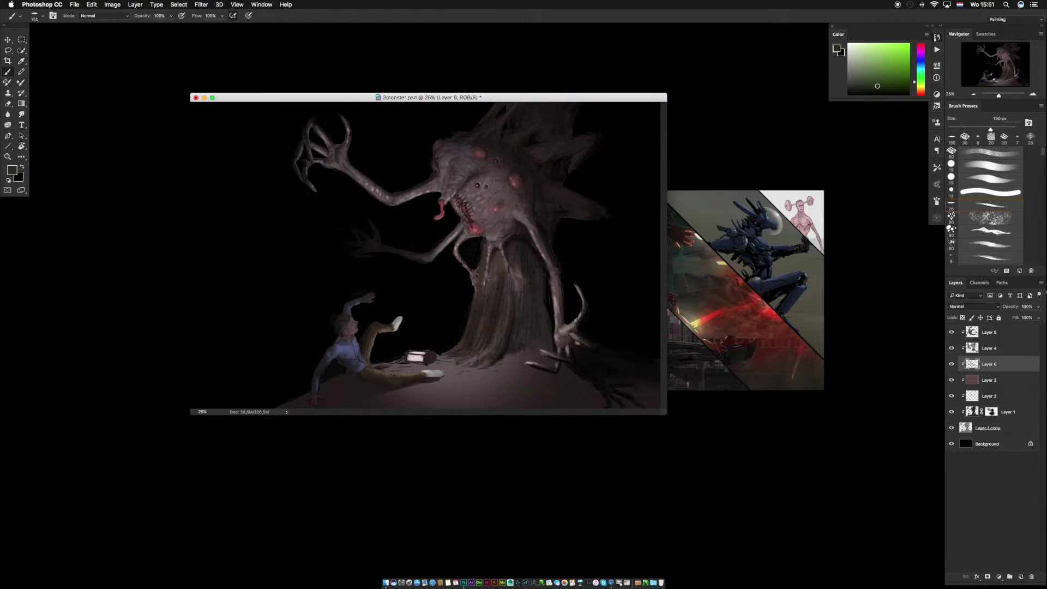
pyautogui.moveTo(516, 357)
pyautogui.mouseDown()
pyautogui.moveTo(497, 384)
pyautogui.moveTo(587, 405)
pyautogui.moveTo(409, 392)
pyautogui.moveTo(327, 399)
pyautogui.mouseUp()
pyautogui.moveTo(389, 370); pyautogui.dragTo(483, 363)
pyautogui.click(1038, 306)
pyautogui.moveTo(1038, 317); pyautogui.dragTo(1023, 318)
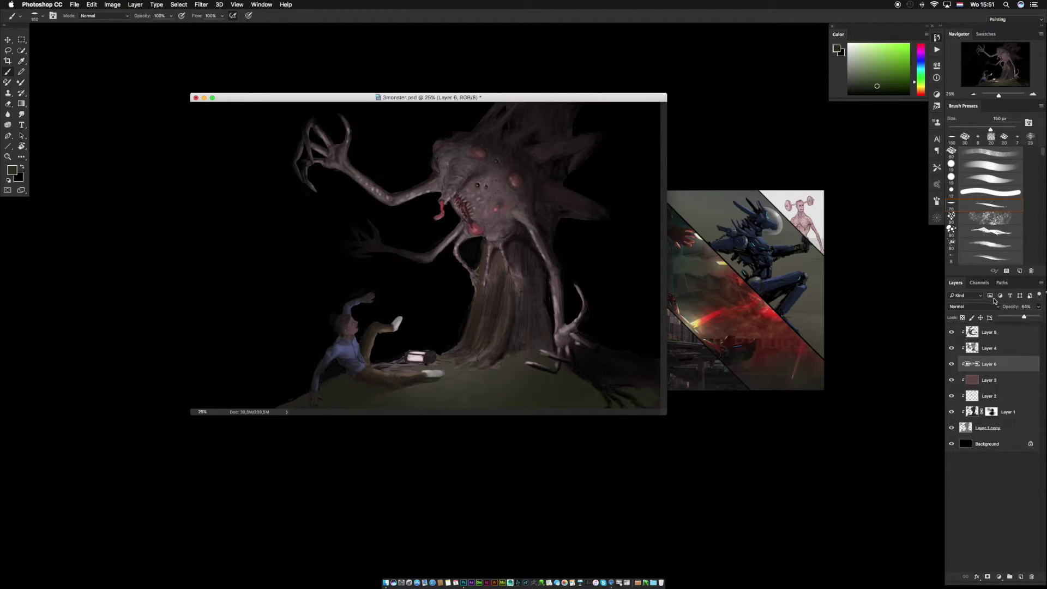
# Add a new layer above the green ground layer and paint grass texture around the box and mid-ground with a grass-like brush.
pyautogui.press('super+shift+alt+n')
pyautogui.rightClick(608, 393)
pyautogui.click(604, 391)
pyautogui.press('Return')
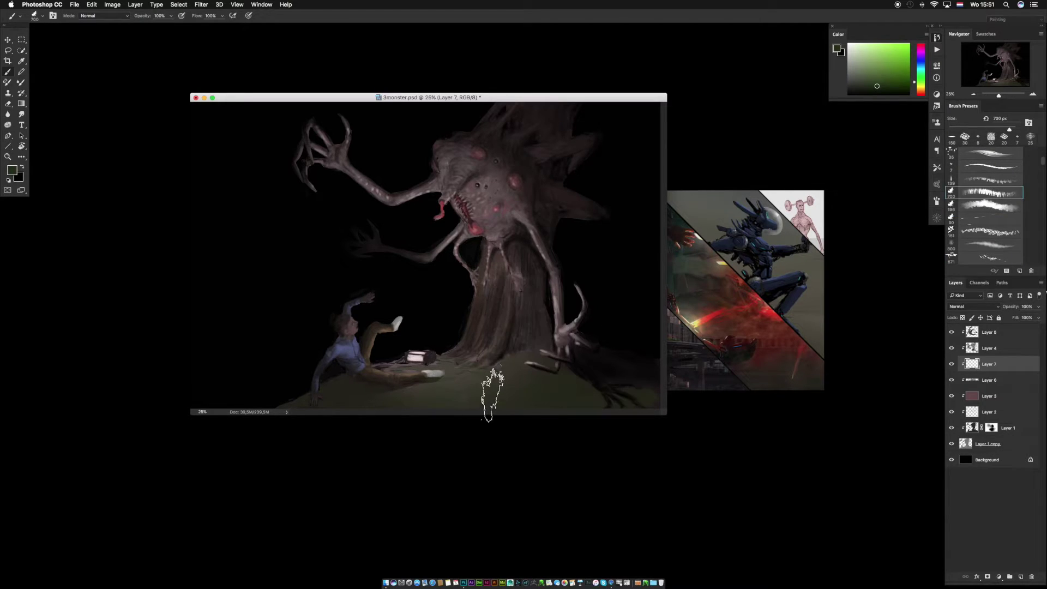
pyautogui.keyDown('alt'); pyautogui.click(522, 375); pyautogui.keyUp('alt')
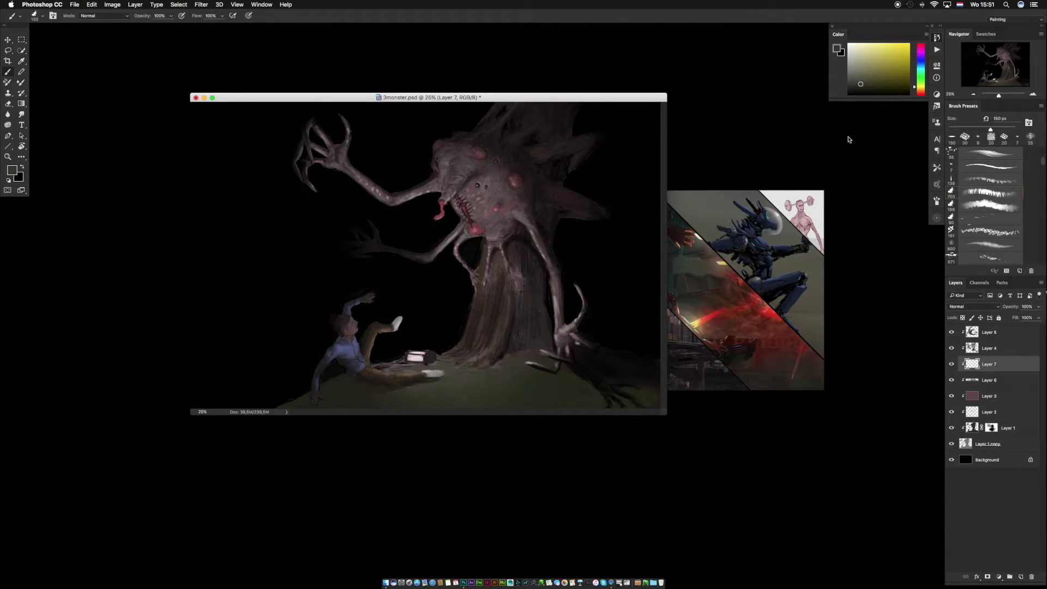
pyautogui.moveTo(543, 390)
pyautogui.mouseDown()
pyautogui.moveTo(499, 374)
pyautogui.moveTo(584, 386)
pyautogui.moveTo(534, 419)
pyautogui.moveTo(410, 402)
pyautogui.mouseUp()
pyautogui.moveTo(441, 364); pyautogui.dragTo(498, 364)
# Paint darker grass tufts across the hill from the figure to the shadowed roots with sampled ground tones.
pyautogui.keyDown('alt'); pyautogui.click(356, 394); pyautogui.keyUp('alt')
pyautogui.moveTo(343, 384)
pyautogui.mouseDown()
pyautogui.moveTo(304, 398)
pyautogui.moveTo(424, 397)
pyautogui.moveTo(431, 407)
pyautogui.moveTo(498, 370)
pyautogui.moveTo(528, 391)
pyautogui.moveTo(566, 381)
pyautogui.moveTo(593, 404)
pyautogui.moveTo(645, 387)
pyautogui.moveTo(666, 413)
pyautogui.mouseUp()
pyautogui.keyDown('alt'); pyautogui.click(362, 405); pyautogui.keyUp('alt')
pyautogui.keyDown('alt'); pyautogui.click(621, 382); pyautogui.keyUp('alt')
pyautogui.moveTo(579, 379); pyautogui.dragTo(599, 414)
pyautogui.moveTo(516, 358); pyautogui.dragTo(526, 364)
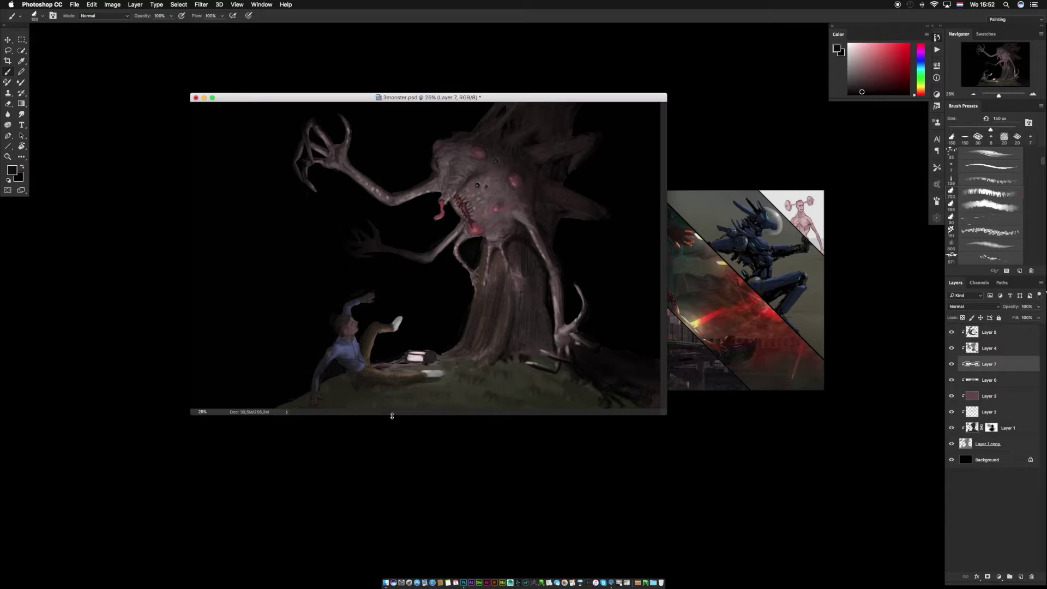
pyautogui.moveTo(332, 406); pyautogui.dragTo(400, 393)
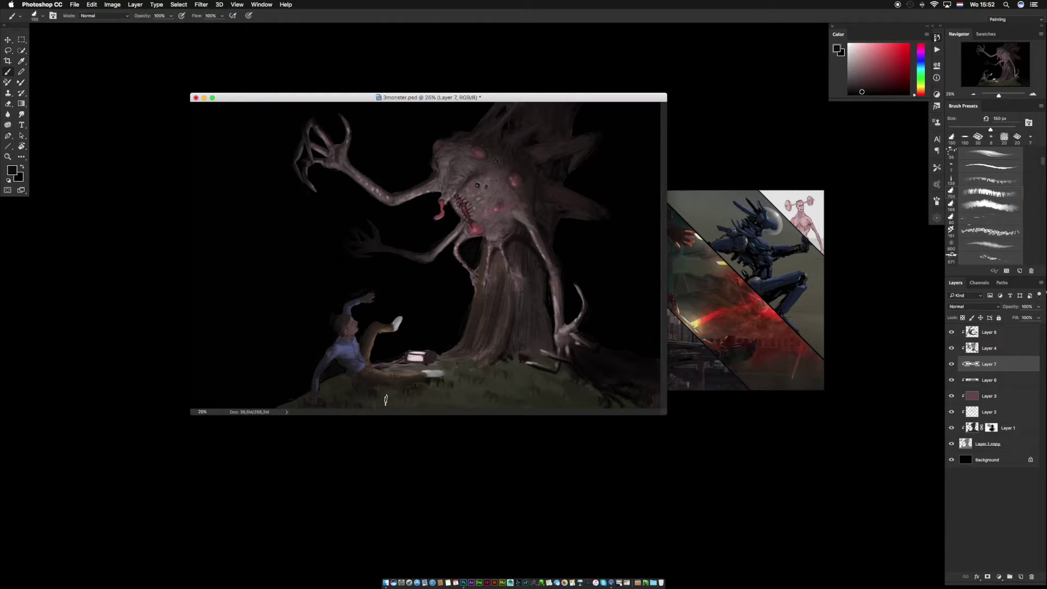
# Blend more grass under the figure's legs, in front of the box and along the foreground with sampled greens and browns.
pyautogui.keyDown('alt'); pyautogui.click(335, 396); pyautogui.keyUp('alt')
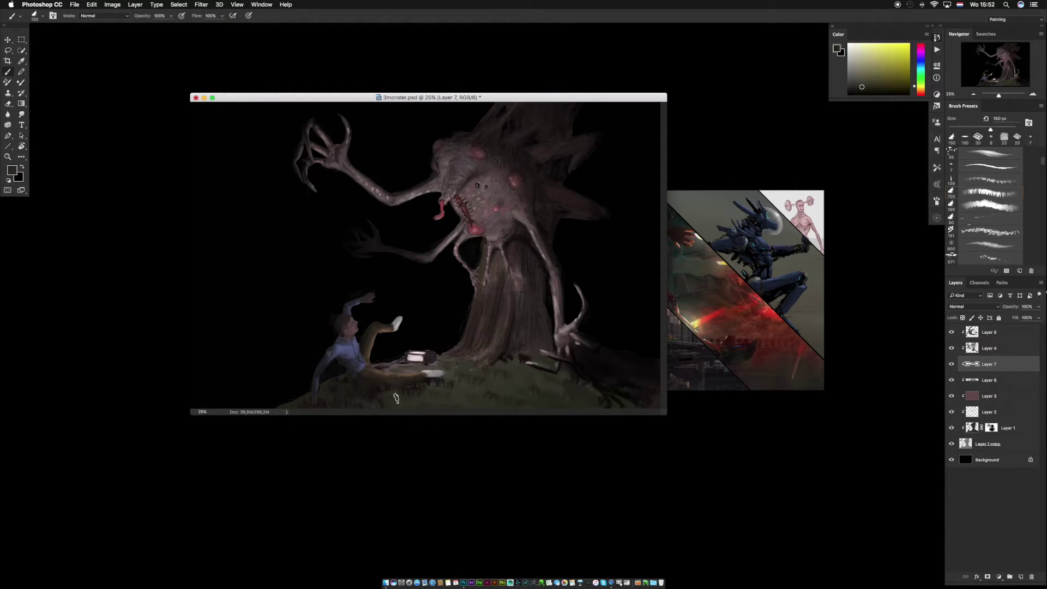
pyautogui.keyDown('alt'); pyautogui.click(411, 366); pyautogui.keyUp('alt')
pyautogui.keyDown('alt'); pyautogui.click(410, 384); pyautogui.keyUp('alt')
pyautogui.keyDown('alt'); pyautogui.click(470, 389); pyautogui.keyUp('alt')
pyautogui.moveTo(412, 366); pyautogui.dragTo(392, 370)
pyautogui.keyDown('alt'); pyautogui.click(498, 395); pyautogui.keyUp('alt')
pyautogui.keyDown('alt'); pyautogui.click(475, 390); pyautogui.keyUp('alt')
pyautogui.keyDown('alt'); pyautogui.click(479, 392); pyautogui.keyUp('alt')
pyautogui.keyDown('alt'); pyautogui.click(569, 404); pyautogui.keyUp('alt')
pyautogui.keyDown('alt'); pyautogui.click(397, 381); pyautogui.keyUp('alt')
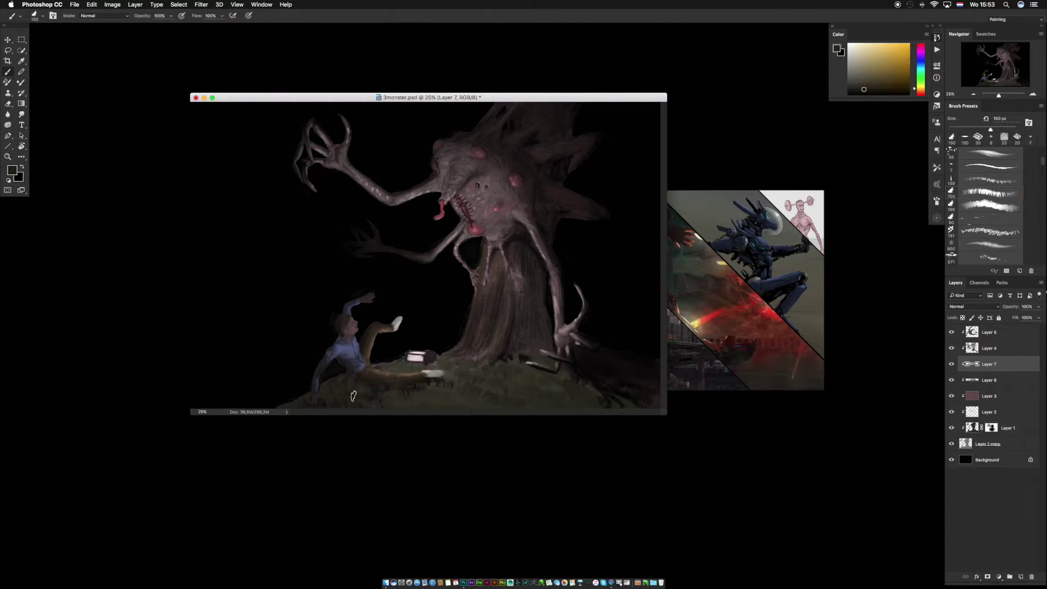
pyautogui.keyDown('alt'); pyautogui.click(289, 402); pyautogui.keyUp('alt')
pyautogui.click(988, 332)
pyautogui.press('super+shift+n')
pyautogui.write('l')
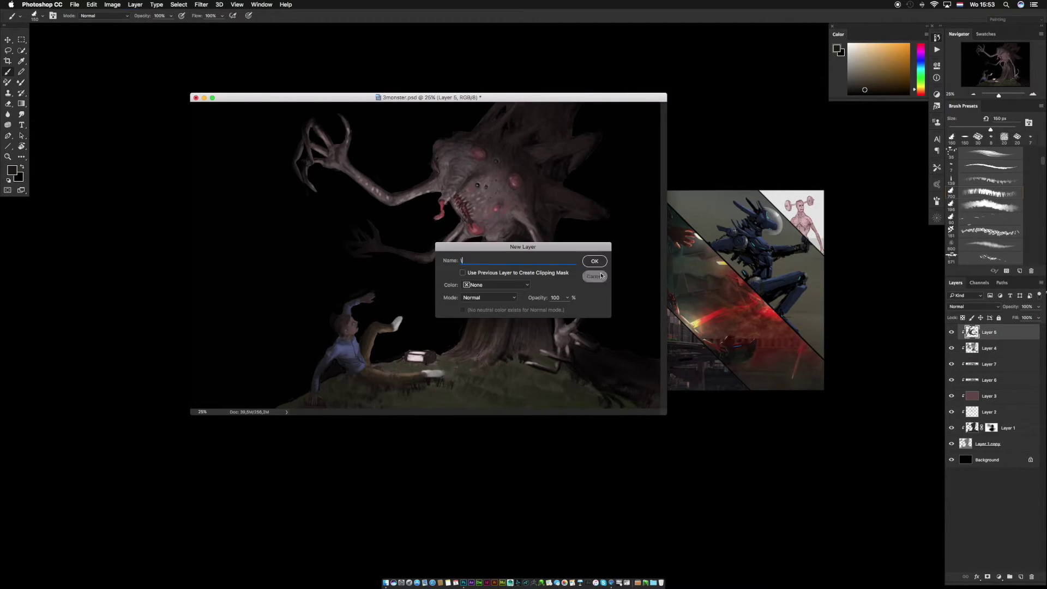
pyautogui.click(594, 277)
# Paint grass along both outer edges of the hill on Layer 1 copy with sampled ground tones.
pyautogui.click(987, 444)
pyautogui.keyDown('alt'); pyautogui.click(299, 404); pyautogui.keyUp('alt')
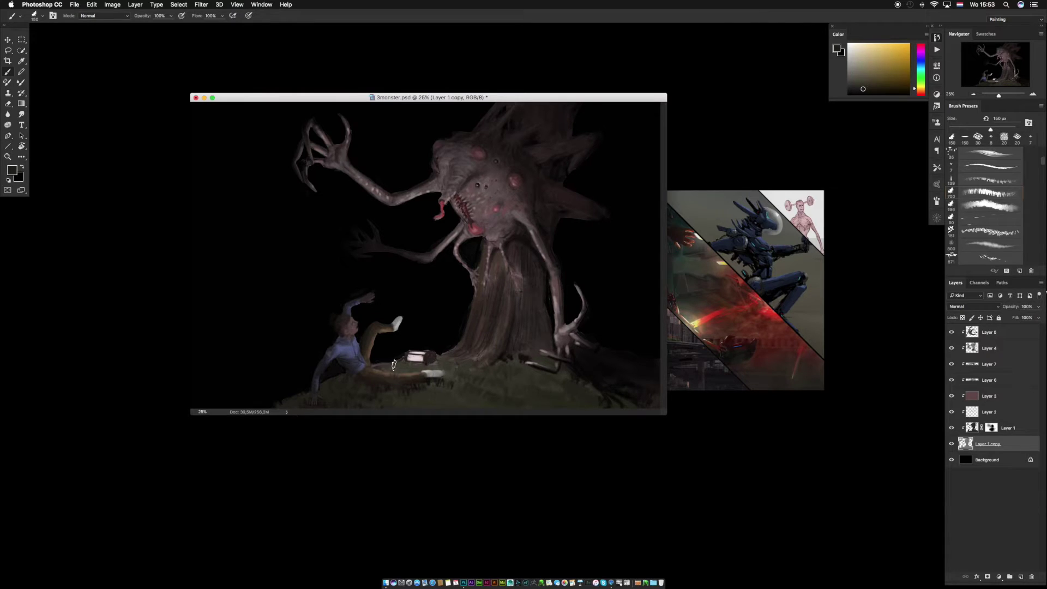
pyautogui.keyDown('alt'); pyautogui.click(658, 406); pyautogui.keyUp('alt')
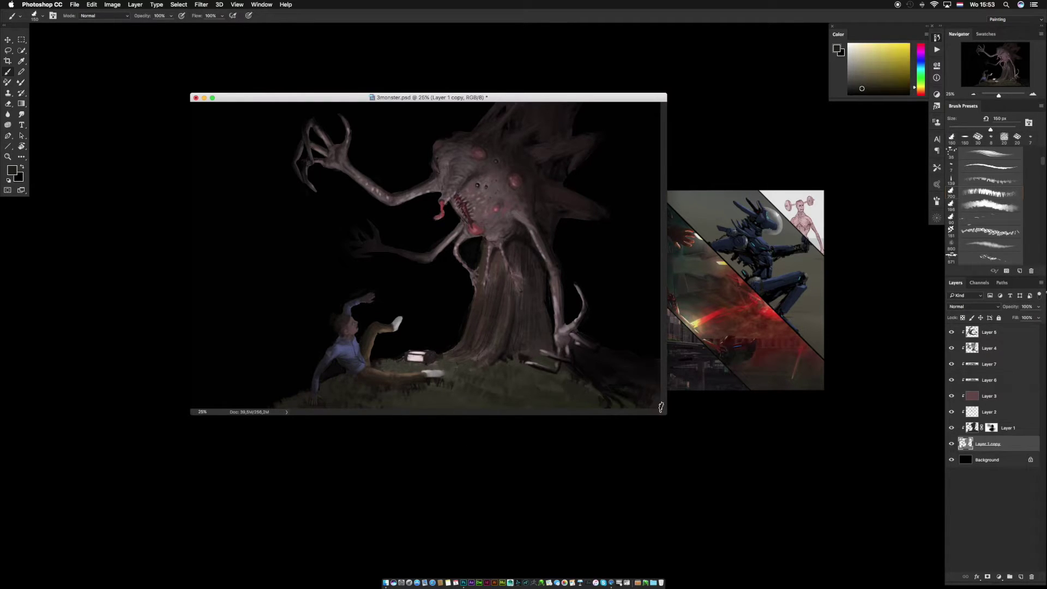
pyautogui.keyDown('alt'); pyautogui.click(656, 390); pyautogui.keyUp('alt')
pyautogui.keyDown('alt'); pyautogui.click(655, 398); pyautogui.keyUp('alt')
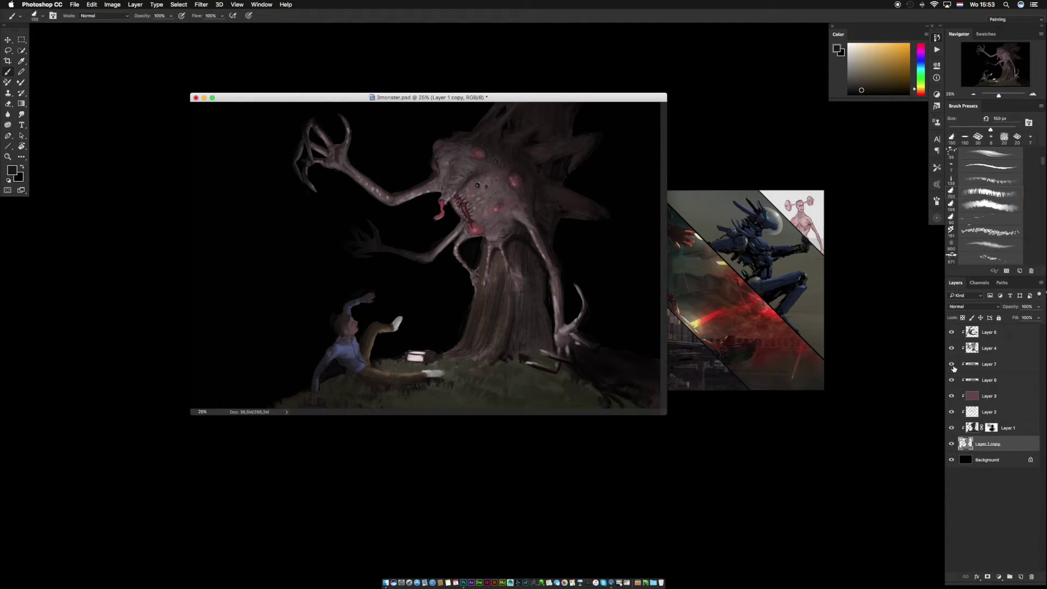
# Paint fine grass blades around the outstretched shoe on Layer 7 with a thin brush and a lighter olive tone.
pyautogui.click(1001, 365)
pyautogui.keyDown('alt'); pyautogui.click(457, 392); pyautogui.keyUp('alt')
pyautogui.keyDown('alt'); pyautogui.click(433, 371); pyautogui.keyUp('alt')
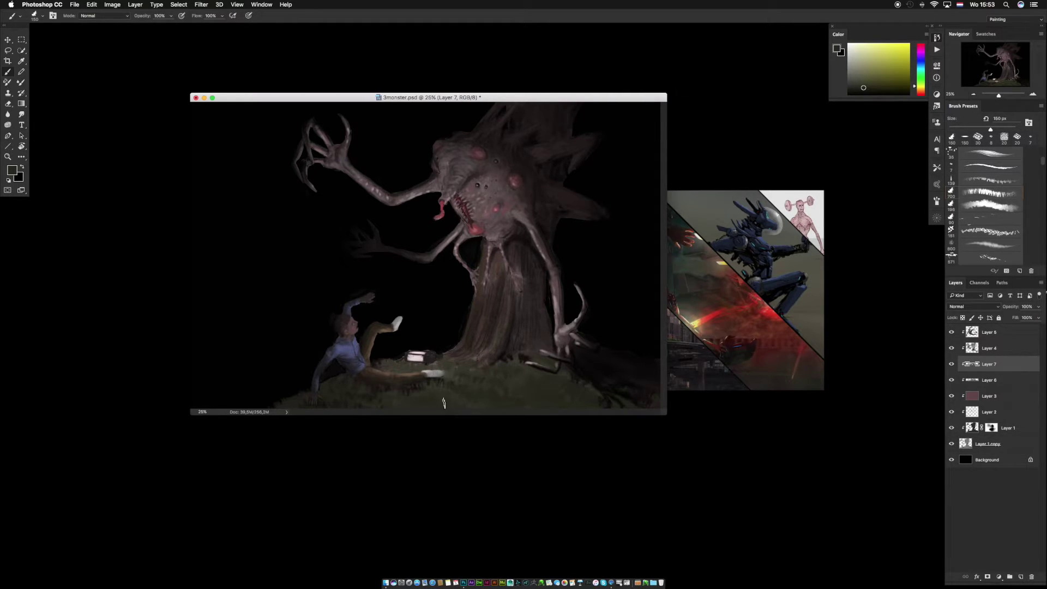
pyautogui.rightClick(467, 274)
pyautogui.click(546, 361)
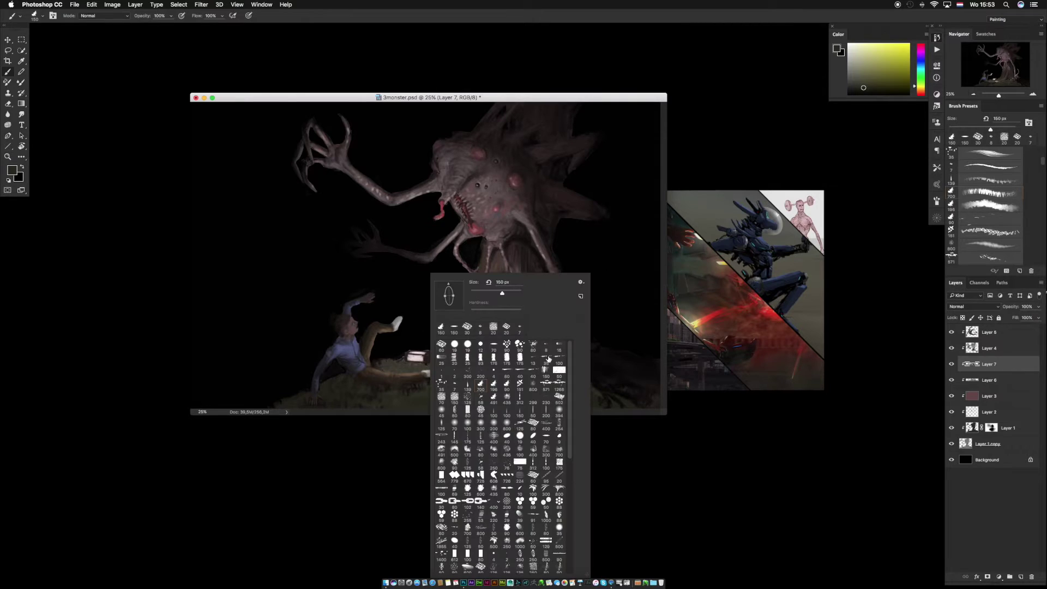
pyautogui.rightClick(543, 393)
pyautogui.doubleClick(605, 358)
pyautogui.keyDown('alt'); pyautogui.click(462, 373); pyautogui.keyUp('alt')
pyautogui.click(865, 78)
pyautogui.moveTo(445, 377); pyautogui.dragTo(458, 369)
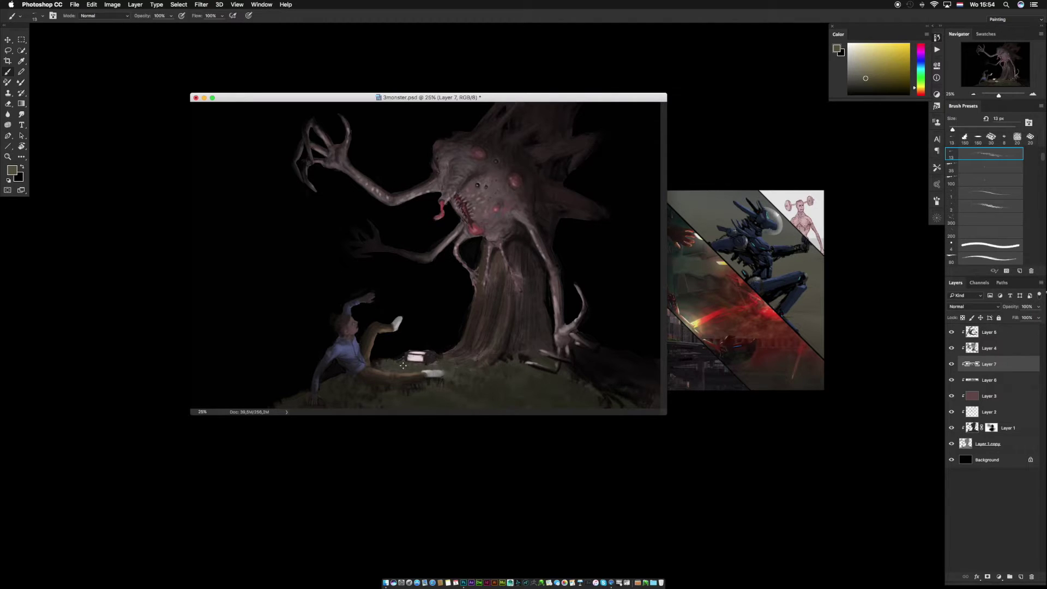
# Paint grass blades around the box with a thin 35 px brush, adding tall ones against the dark background on Layer 1 copy.
pyautogui.rightClick(377, 349)
pyautogui.doubleClick(506, 359)
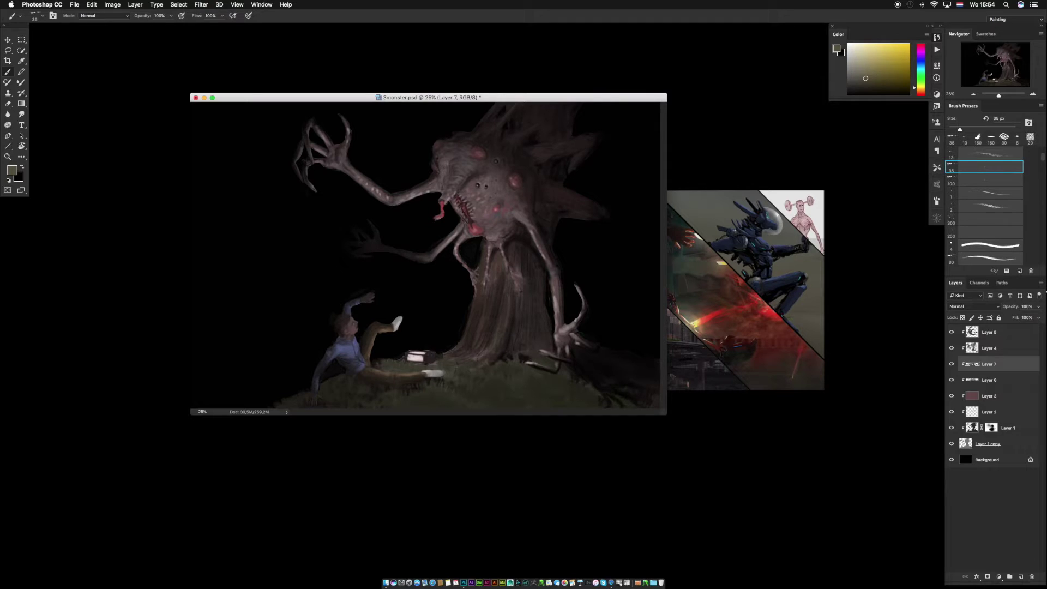
pyautogui.keyDown('alt'); pyautogui.click(430, 358); pyautogui.keyUp('alt')
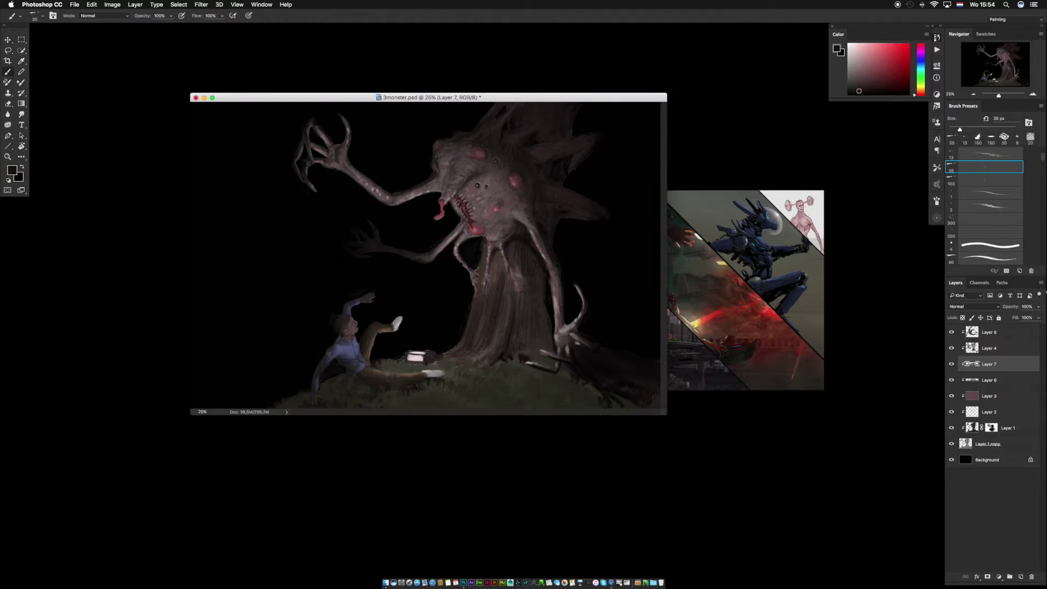
pyautogui.keyDown('alt'); pyautogui.click(416, 366); pyautogui.keyUp('alt')
pyautogui.keyDown('alt'); pyautogui.click(436, 388); pyautogui.keyUp('alt')
pyautogui.click(1012, 444)
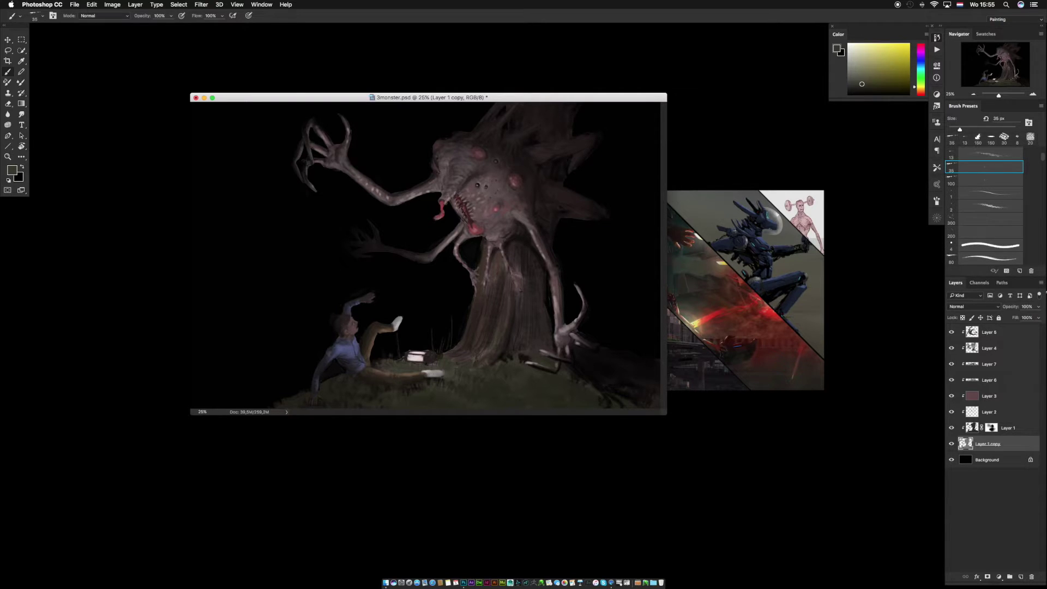
pyautogui.keyDown('alt'); pyautogui.click(418, 357); pyautogui.keyUp('alt')
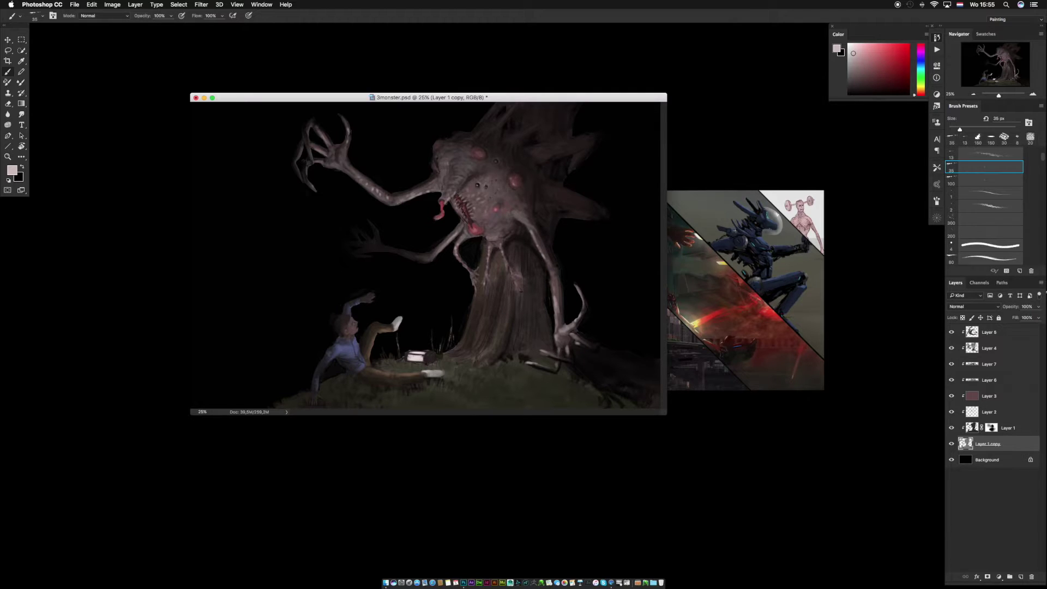
# Darken the top clipped layer with a Curves adjustment, lowering the midtones to input 135, output 116.
pyautogui.click(1001, 338)
pyautogui.press('super+m')
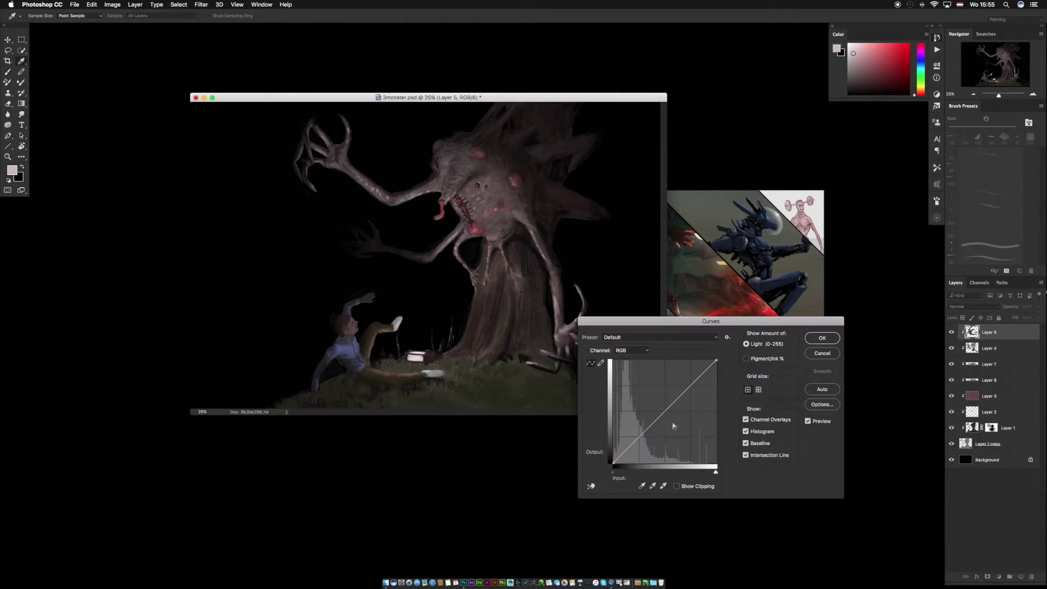
pyautogui.moveTo(666, 413); pyautogui.dragTo(673, 431)
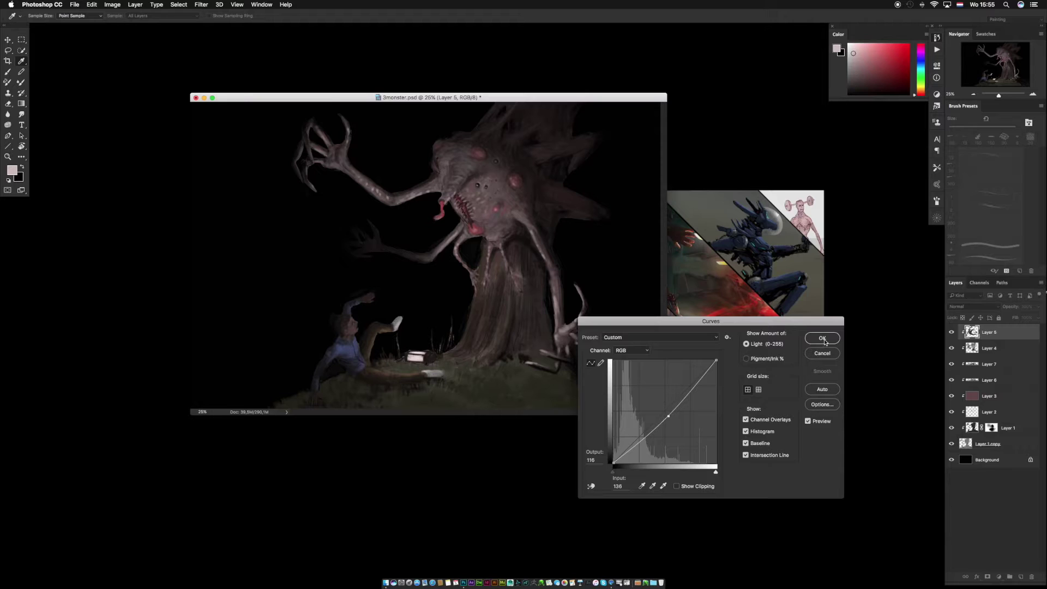
pyautogui.click(822, 338)
pyautogui.press('b')
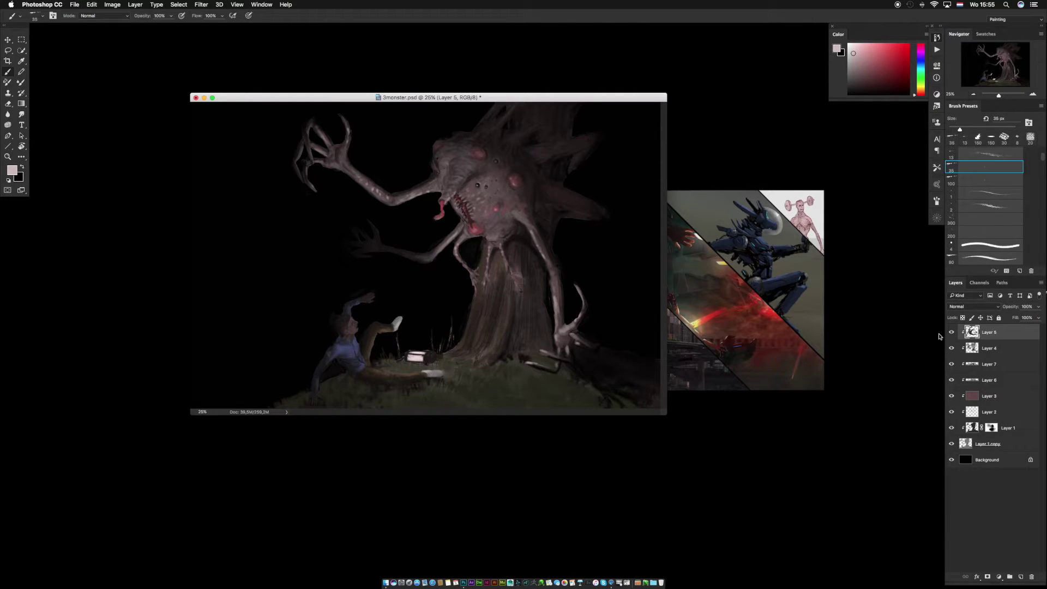
# Paint thin grass blades over the supporting hand, the base of the box and the roots with sampled greens.
pyautogui.keyDown('alt'); pyautogui.click(327, 396); pyautogui.keyUp('alt')
pyautogui.keyDown('alt'); pyautogui.click(323, 398); pyautogui.keyUp('alt')
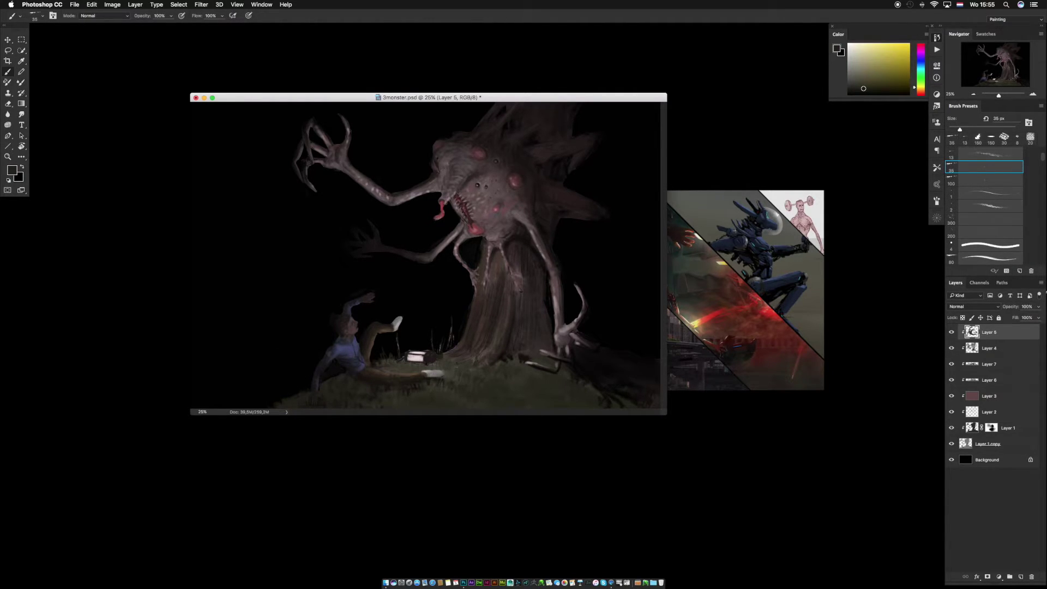
pyautogui.keyDown('alt'); pyautogui.click(408, 361); pyautogui.keyUp('alt')
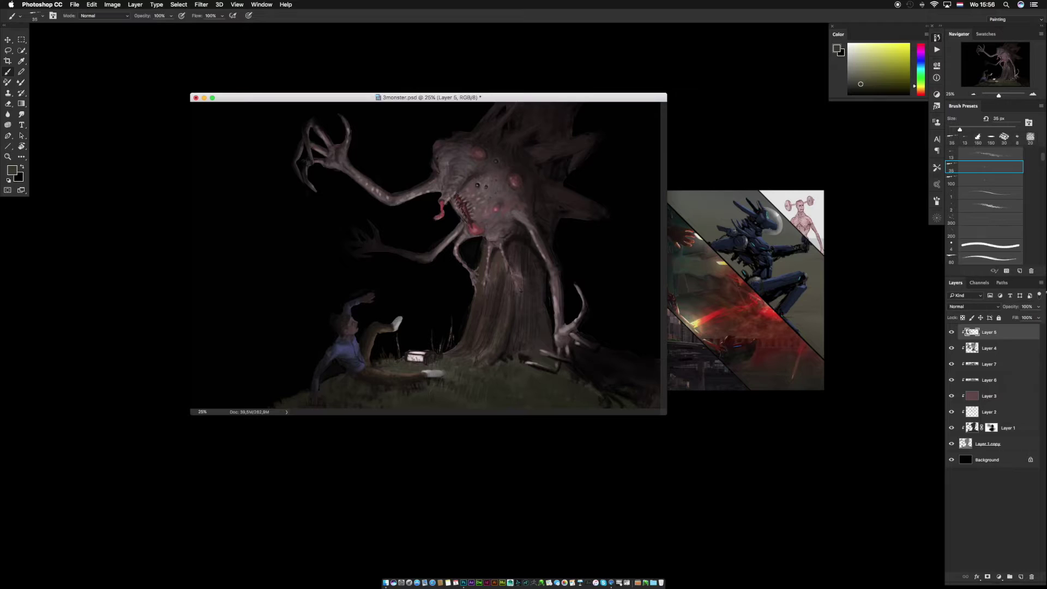
pyautogui.keyDown('alt'); pyautogui.click(614, 380); pyautogui.keyUp('alt')
pyautogui.keyDown('alt'); pyautogui.click(595, 382); pyautogui.keyUp('alt')
# Soften the dark root shadows on Layer 4 with a textured eraser at 31% opacity.
pyautogui.click(972, 352)
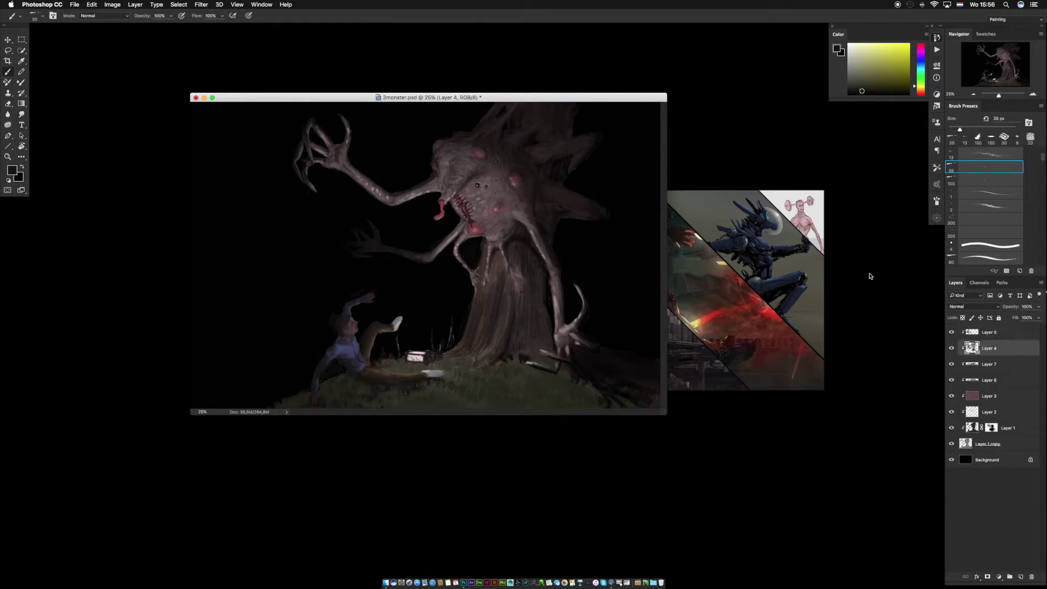
pyautogui.press('e')
pyautogui.click(140, 15)
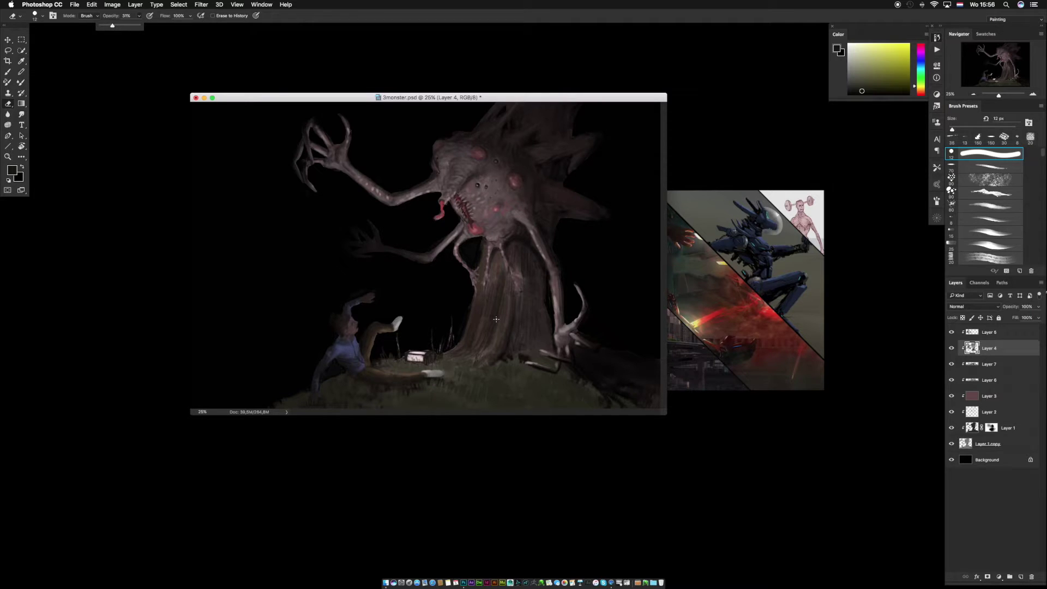
pyautogui.rightClick(579, 272)
pyautogui.click(710, 369)
pyautogui.moveTo(632, 97); pyautogui.dragTo(631, 98)
pyautogui.moveTo(605, 399)
pyautogui.mouseDown()
pyautogui.moveTo(639, 416)
pyautogui.moveTo(601, 390)
pyautogui.mouseUp()
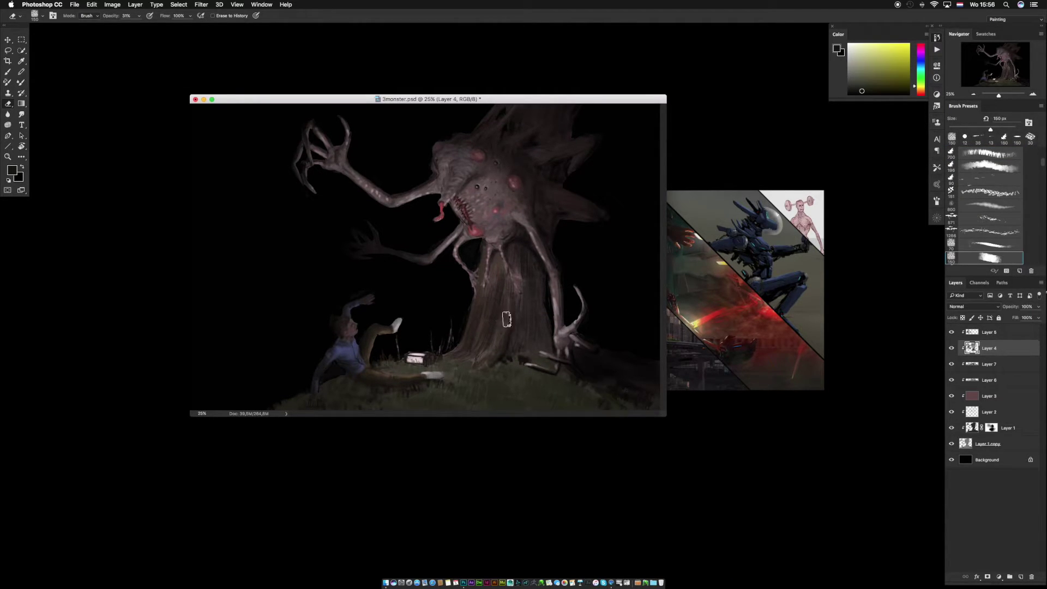
# Enlarge the document window and paint the fallen figure's eye on the top layer with a small brush in sampled skin tones.
pyautogui.moveTo(663, 414); pyautogui.dragTo(769, 498)
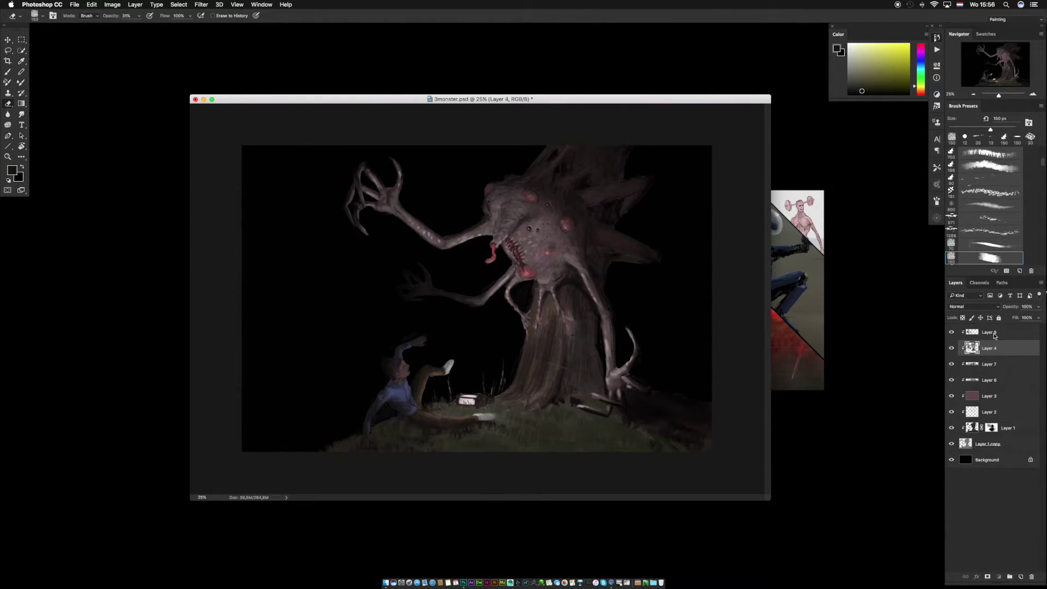
pyautogui.click(994, 334)
pyautogui.moveTo(395, 358); pyautogui.dragTo(449, 404)
pyautogui.press('b')
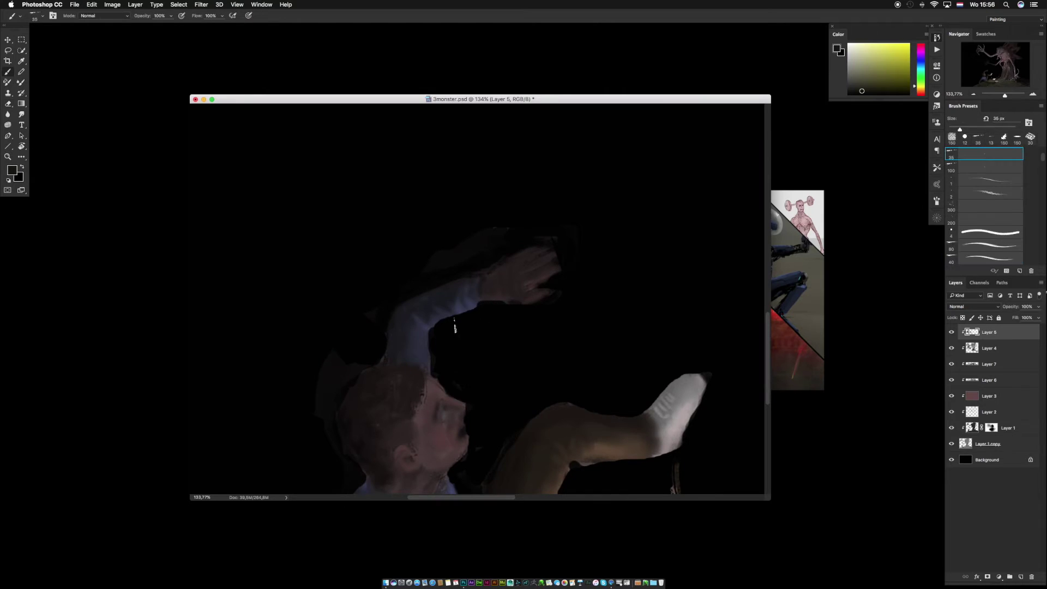
pyautogui.rightClick(455, 326)
pyautogui.click(501, 413)
pyautogui.click(498, 292)
pyautogui.press('Return')
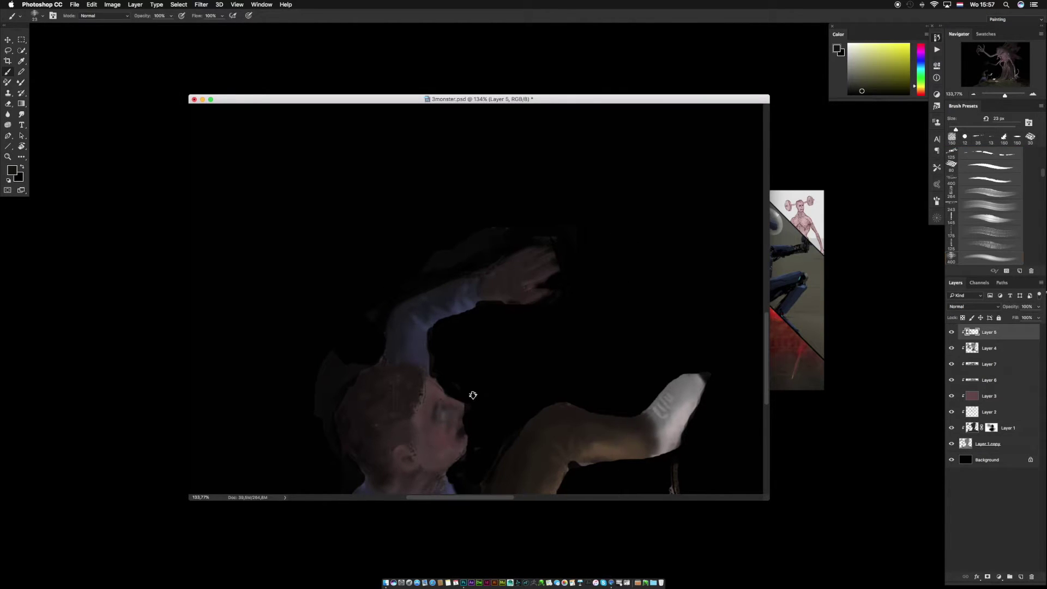
pyautogui.press('[')
pyautogui.press('[')
pyautogui.press('[')
pyautogui.keyDown('alt'); pyautogui.click(447, 412); pyautogui.keyUp('alt')
pyautogui.keyDown('alt'); pyautogui.click(446, 415); pyautogui.keyUp('alt')
pyautogui.moveTo(440, 412); pyautogui.dragTo(446, 418)
pyautogui.keyDown('alt'); pyautogui.click(448, 416); pyautogui.keyUp('alt')
# Darken the figure's open mouth with sampled shadow tones.
pyautogui.keyDown('alt'); pyautogui.click(458, 431); pyautogui.keyUp('alt')
pyautogui.keyDown('alt'); pyautogui.click(456, 437); pyautogui.keyUp('alt')
pyautogui.keyDown('alt'); pyautogui.click(461, 432); pyautogui.keyUp('alt')
pyautogui.keyDown('alt'); pyautogui.click(460, 437); pyautogui.keyUp('alt')
# Erase a small spot at the figure's mouth with a reduced eraser brush.
pyautogui.press('e')
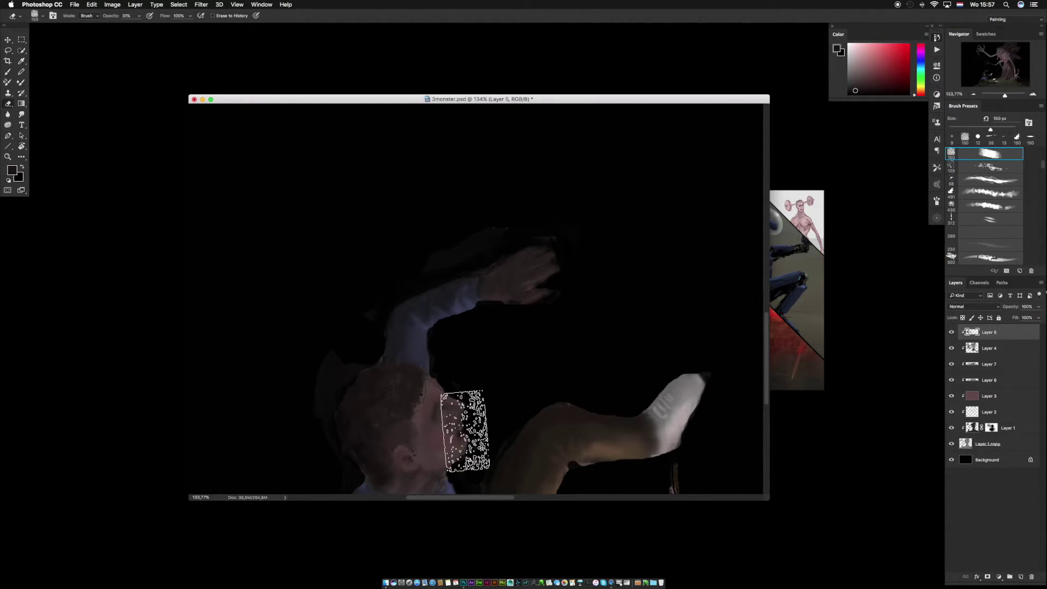
pyautogui.rightClick(462, 429)
pyautogui.click(513, 345)
pyautogui.click(523, 136)
pyautogui.press('[')
pyautogui.press('[')
pyautogui.press('[')
pyautogui.press('[')
pyautogui.click(463, 430)
# Reshape the underside of the figure's nose and upper lip with sampled skin and background tones.
pyautogui.press('b')
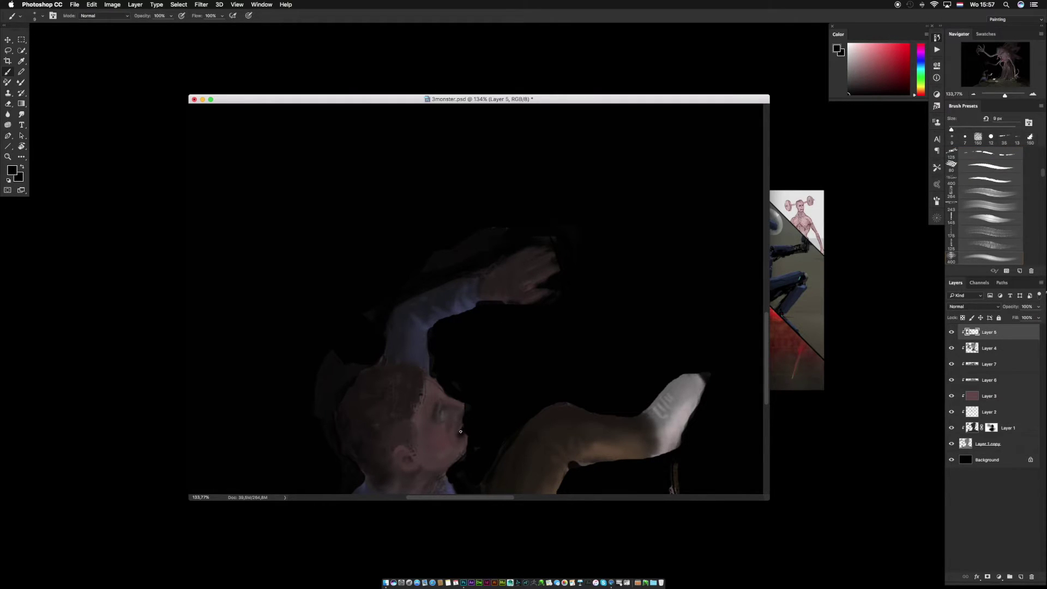
pyautogui.keyDown('alt'); pyautogui.click(466, 412); pyautogui.keyUp('alt')
pyautogui.keyDown('alt'); pyautogui.click(441, 409); pyautogui.keyUp('alt')
pyautogui.keyDown('alt'); pyautogui.click(439, 398); pyautogui.keyUp('alt')
pyautogui.keyDown('alt'); pyautogui.click(464, 417); pyautogui.keyUp('alt')
pyautogui.keyDown('alt'); pyautogui.click(457, 419); pyautogui.keyUp('alt')
pyautogui.moveTo(461, 415); pyautogui.dragTo(464, 423)
# Define the figure's lips and chin profile by alternating sampled skin and dark background colours.
pyautogui.keyDown('alt'); pyautogui.click(463, 416); pyautogui.keyUp('alt')
pyautogui.keyDown('alt'); pyautogui.click(458, 423); pyautogui.keyUp('alt')
pyautogui.keyDown('alt'); pyautogui.click(463, 427); pyautogui.keyUp('alt')
pyautogui.keyDown('alt'); pyautogui.click(457, 432); pyautogui.keyUp('alt')
pyautogui.keyDown('alt'); pyautogui.click(464, 435); pyautogui.keyUp('alt')
pyautogui.keyDown('alt'); pyautogui.click(459, 436); pyautogui.keyUp('alt')
pyautogui.keyDown('alt'); pyautogui.click(463, 438); pyautogui.keyUp('alt')
pyautogui.keyDown('alt'); pyautogui.click(460, 442); pyautogui.keyUp('alt')
# Shade the eye socket and upper cheek with sampled skin tones.
pyautogui.keyDown('alt'); pyautogui.click(440, 419); pyautogui.keyUp('alt')
pyautogui.keyDown('alt'); pyautogui.click(451, 398); pyautogui.keyUp('alt')
pyautogui.keyDown('alt'); pyautogui.click(442, 416); pyautogui.keyUp('alt')
pyautogui.keyDown('alt'); pyautogui.click(441, 419); pyautogui.keyUp('alt')
pyautogui.keyDown('alt'); pyautogui.click(439, 420); pyautogui.keyUp('alt')
pyautogui.keyDown('alt'); pyautogui.click(435, 422); pyautogui.keyUp('alt')
# Refine the figure's brow, forehead edge and cheek with tones sampled from the ear and face.
pyautogui.keyDown('alt'); pyautogui.click(402, 462); pyautogui.keyUp('alt')
pyautogui.keyDown('alt'); pyautogui.click(417, 436); pyautogui.keyUp('alt')
pyautogui.keyDown('alt'); pyautogui.click(445, 391); pyautogui.keyUp('alt')
pyautogui.keyDown('alt'); pyautogui.click(438, 409); pyautogui.keyUp('alt')
pyautogui.keyDown('alt'); pyautogui.click(448, 381); pyautogui.keyUp('alt')
pyautogui.keyDown('alt'); pyautogui.click(465, 414); pyautogui.keyUp('alt')
pyautogui.keyDown('alt'); pyautogui.click(439, 425); pyautogui.keyUp('alt')
# Brighten the nose bridge with a pinkish highlight and touch up the brow and area beneath the eye.
pyautogui.keyDown('alt'); pyautogui.click(459, 406); pyautogui.keyUp('alt')
pyautogui.keyDown('alt'); pyautogui.click(463, 402); pyautogui.keyUp('alt')
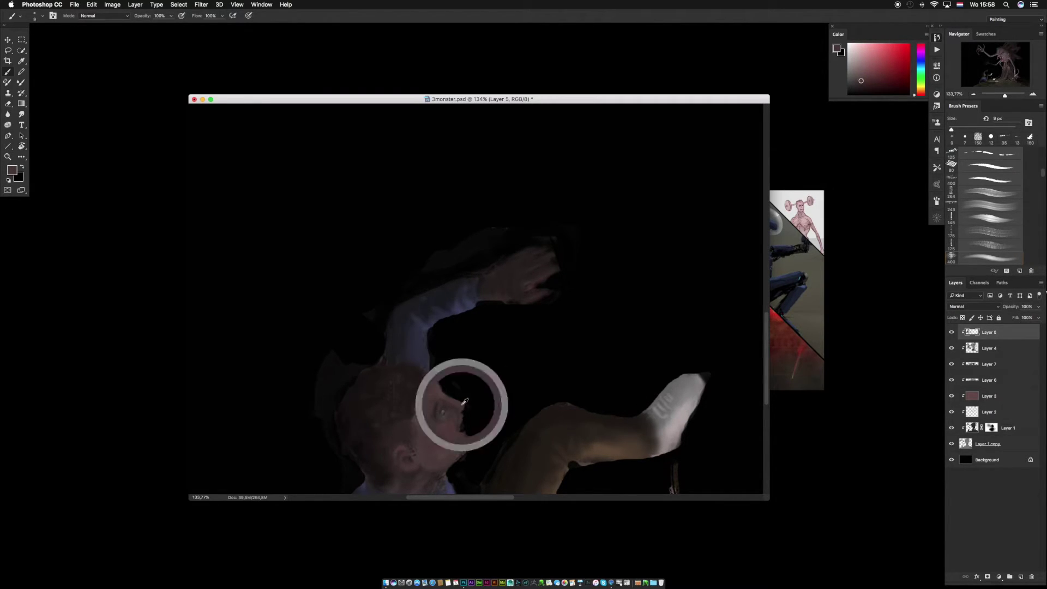
pyautogui.keyDown('alt'); pyautogui.click(462, 405); pyautogui.keyUp('alt')
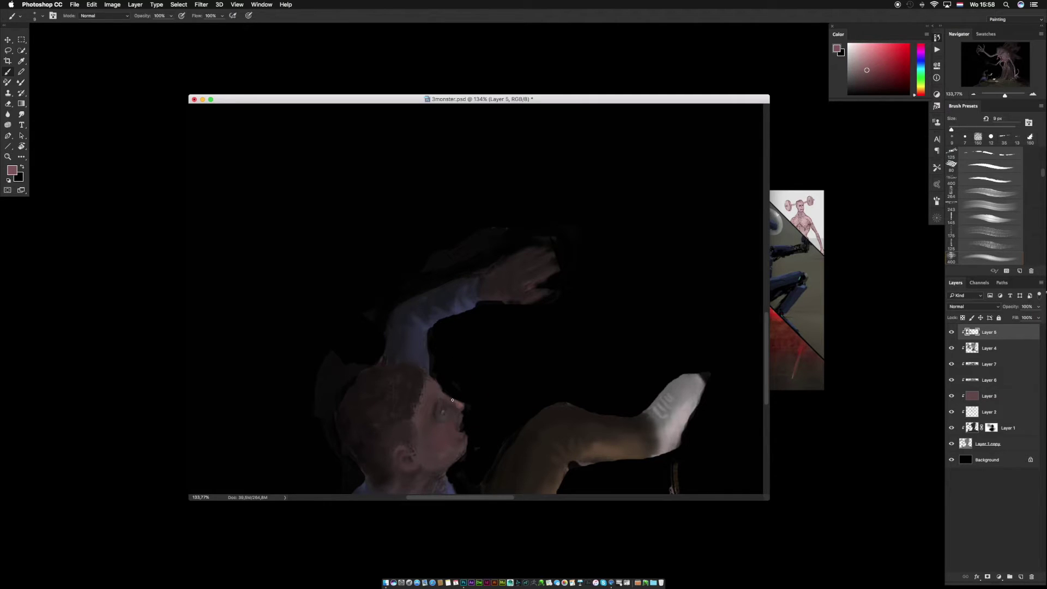
pyautogui.keyDown('alt'); pyautogui.click(439, 392); pyautogui.keyUp('alt')
pyautogui.keyDown('alt'); pyautogui.click(437, 413); pyautogui.keyUp('alt')
pyautogui.keyDown('alt'); pyautogui.click(436, 415); pyautogui.keyUp('alt')
# Smudge the figure's eye with a tiny Smudge brush to soften it.
pyautogui.press('r')
pyautogui.press('[')
pyautogui.press('[')
pyautogui.press('[')
pyautogui.moveTo(447, 415); pyautogui.dragTo(444, 413)
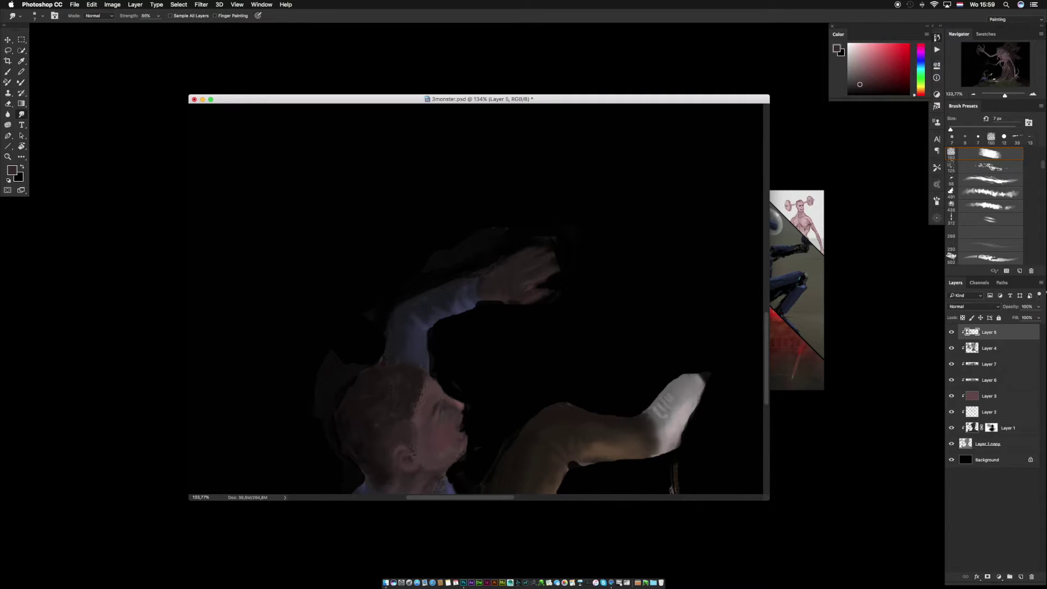
# Repaint the eyelid, under-eye area and jaw with sampled skin tones.
pyautogui.press('b')
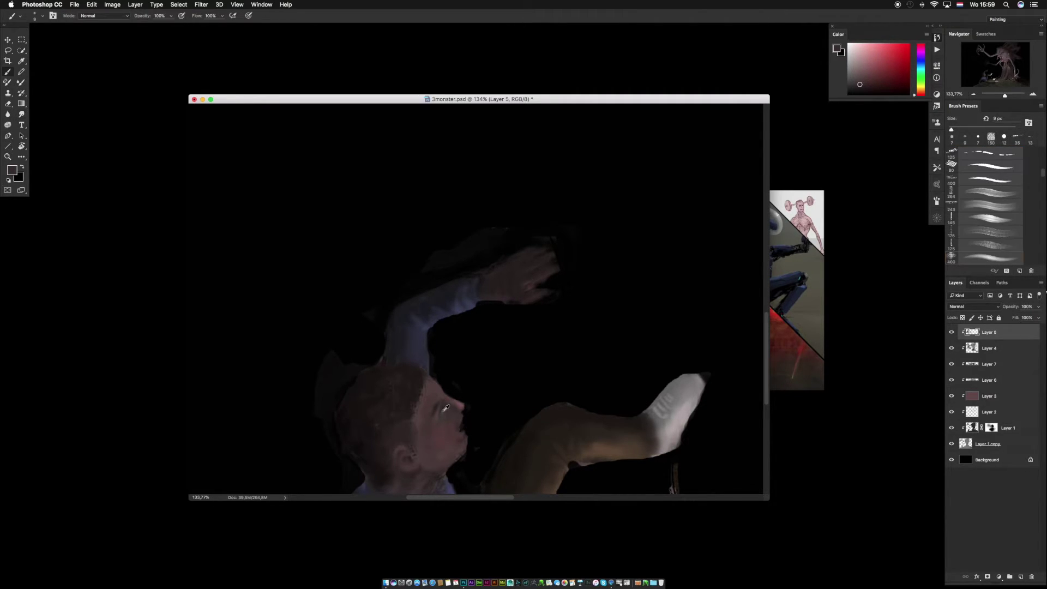
pyautogui.keyDown('alt'); pyautogui.click(439, 419); pyautogui.keyUp('alt')
pyautogui.keyDown('alt'); pyautogui.click(440, 404); pyautogui.keyUp('alt')
pyautogui.keyDown('alt'); pyautogui.click(440, 421); pyautogui.keyUp('alt')
pyautogui.keyDown('alt'); pyautogui.click(435, 424); pyautogui.keyUp('alt')
pyautogui.keyDown('alt'); pyautogui.click(444, 453); pyautogui.keyUp('alt')
# Sharpen the mouth opening and lower lip against the dark background with sampled colours.
pyautogui.keyDown('alt'); pyautogui.click(462, 427); pyautogui.keyUp('alt')
pyautogui.keyDown('alt'); pyautogui.click(461, 433); pyautogui.keyUp('alt')
pyautogui.keyDown('alt'); pyautogui.click(462, 427); pyautogui.keyUp('alt')
pyautogui.keyDown('alt'); pyautogui.click(464, 415); pyautogui.keyUp('alt')
pyautogui.keyDown('alt'); pyautogui.click(461, 444); pyautogui.keyUp('alt')
pyautogui.keyDown('alt'); pyautogui.click(462, 440); pyautogui.keyUp('alt')
# Blend the cheek into the corner of the mouth with sampled skin tones.
pyautogui.keyDown('alt'); pyautogui.click(443, 420); pyautogui.keyUp('alt')
pyautogui.keyDown('alt'); pyautogui.click(457, 435); pyautogui.keyUp('alt')
pyautogui.keyDown('alt'); pyautogui.click(460, 427); pyautogui.keyUp('alt')
pyautogui.keyDown('alt'); pyautogui.click(462, 430); pyautogui.keyUp('alt')
pyautogui.keyDown('alt'); pyautogui.click(460, 429); pyautogui.keyUp('alt')
pyautogui.keyDown('alt'); pyautogui.click(459, 428); pyautogui.keyUp('alt')
# Touch up the figure's jaw, neck and ear with sampled light and skin tones and fit the painting to the screen.
pyautogui.keyDown('alt'); pyautogui.click(682, 391); pyautogui.keyUp('alt')
pyautogui.keyDown('alt'); pyautogui.click(475, 470); pyautogui.keyUp('alt')
pyautogui.keyDown('alt'); pyautogui.click(430, 460); pyautogui.keyUp('alt')
pyautogui.keyDown('alt'); pyautogui.click(413, 456); pyautogui.keyUp('alt')
pyautogui.keyDown('alt'); pyautogui.click(402, 451); pyautogui.keyUp('alt')
pyautogui.press('super+0')
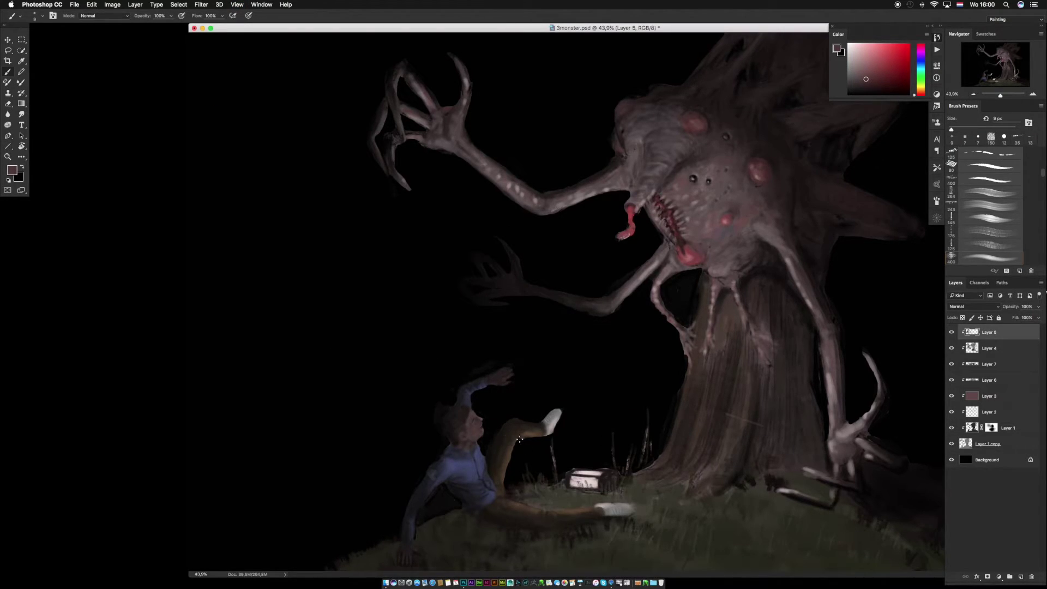
# Switch to the Smudge tool with a 15 px tip and keep Layer 5 as the active layer.
pyautogui.press('r')
pyautogui.press(']')
pyautogui.press(']')
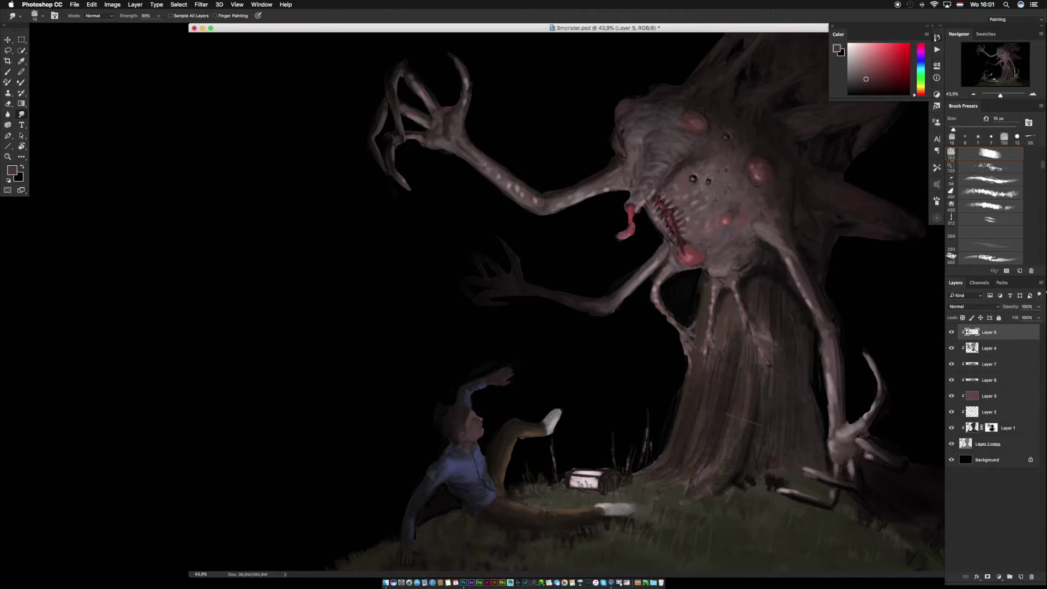
pyautogui.click(975, 443)
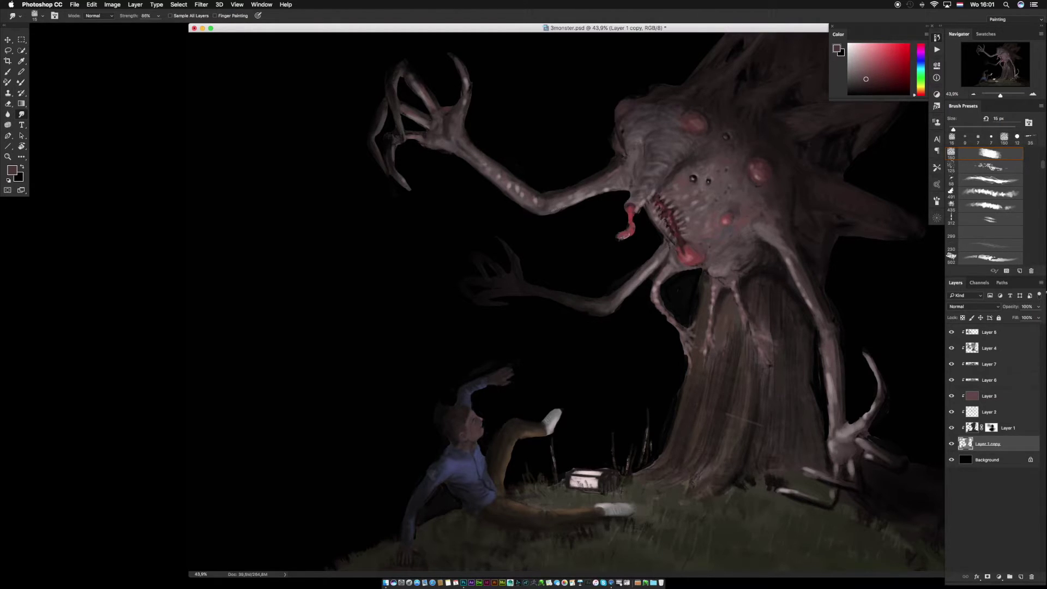
pyautogui.click(984, 334)
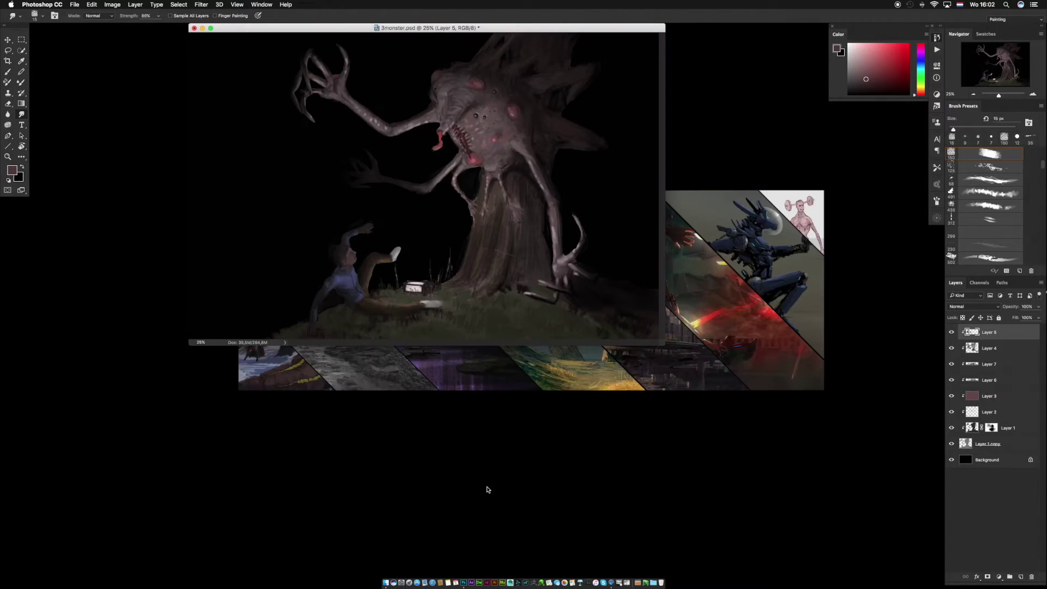
# Add a new layer above all the others and set up the Brush tool with pure white as the foreground colour.
pyautogui.press('super+shift+n')
pyautogui.press('Return')
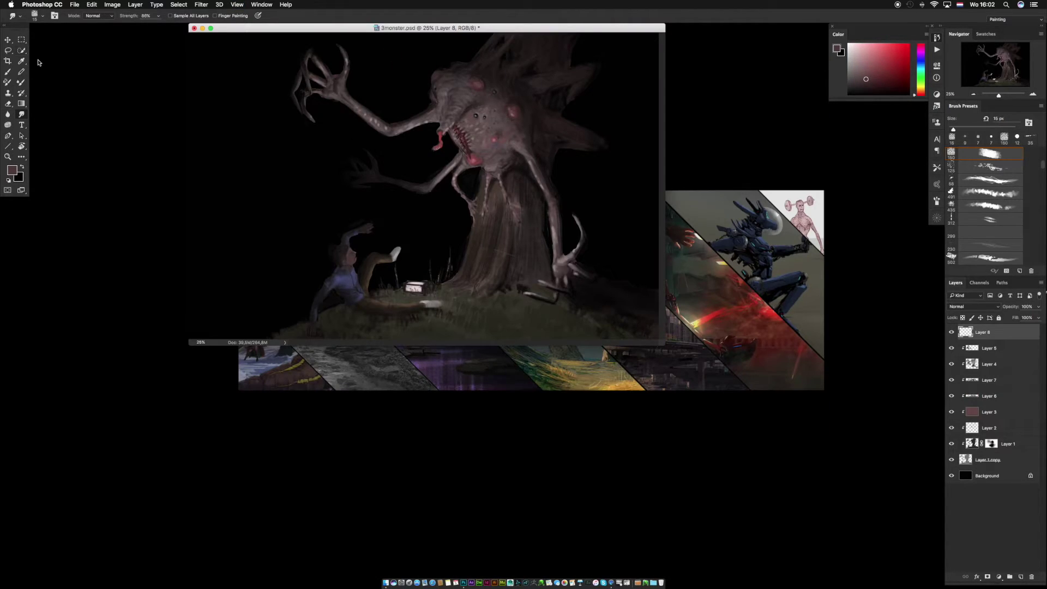
pyautogui.rightClick(436, 273)
pyautogui.click(510, 425)
pyautogui.click(582, 24)
pyautogui.press('b')
pyautogui.click(853, 49)
pyautogui.click(850, 44)
# Paint a soft white glow between the fallen figure and the tree trunk with a soft round 1600 px brush.
pyautogui.rightClick(427, 246)
pyautogui.doubleClick(477, 415)
pyautogui.press(']')
pyautogui.press(']')
pyautogui.click(418, 262)
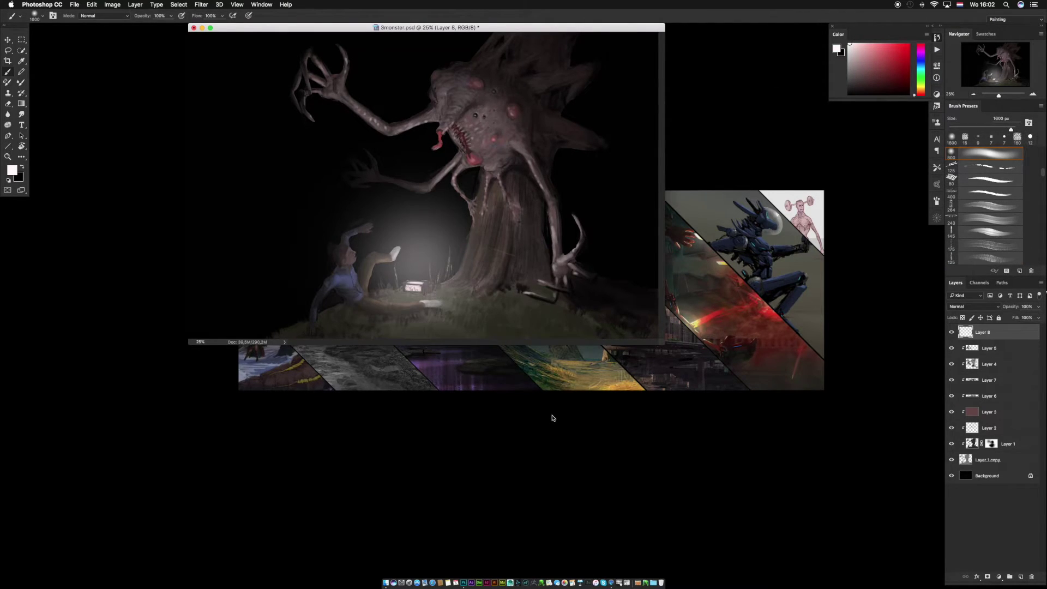
# Scale the white glow up to about 137% so it spreads over the figure and the tree base.
pyautogui.press('super+t')
pyautogui.moveTo(551, 128)
pyautogui.mouseDown()
pyautogui.moveTo(652, 49)
pyautogui.moveTo(494, 183)
pyautogui.moveTo(518, 174)
pyautogui.moveTo(505, 214)
pyautogui.moveTo(510, 171)
pyautogui.moveTo(483, 217)
pyautogui.mouseUp()
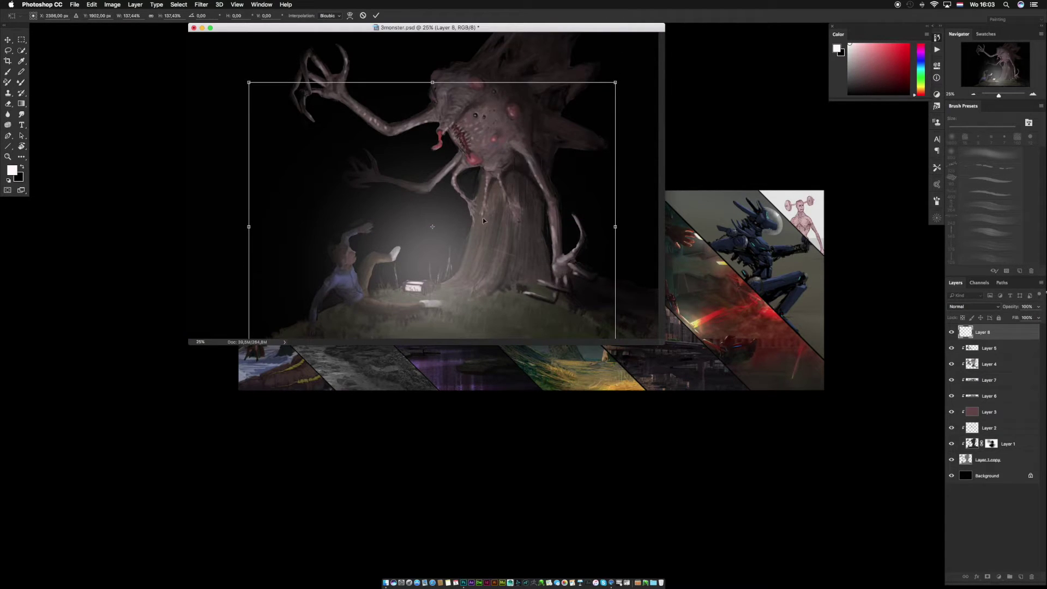
pyautogui.press('Return')
# Set the glow layer's blend mode to Overlay.
pyautogui.click(976, 306)
pyautogui.click(976, 360)
pyautogui.click(999, 309)
pyautogui.click(989, 342)
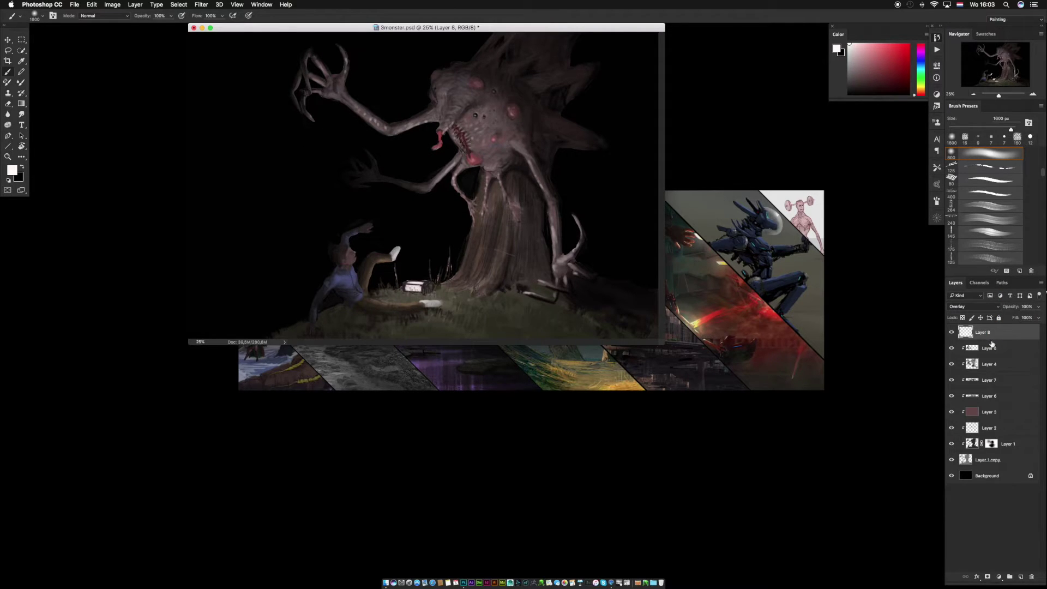
# Compare the painting with and without the glow layer and set its blend mode to Soft Light.
pyautogui.click(952, 332)
pyautogui.click(951, 332)
pyautogui.click(991, 306)
pyautogui.click(994, 315)
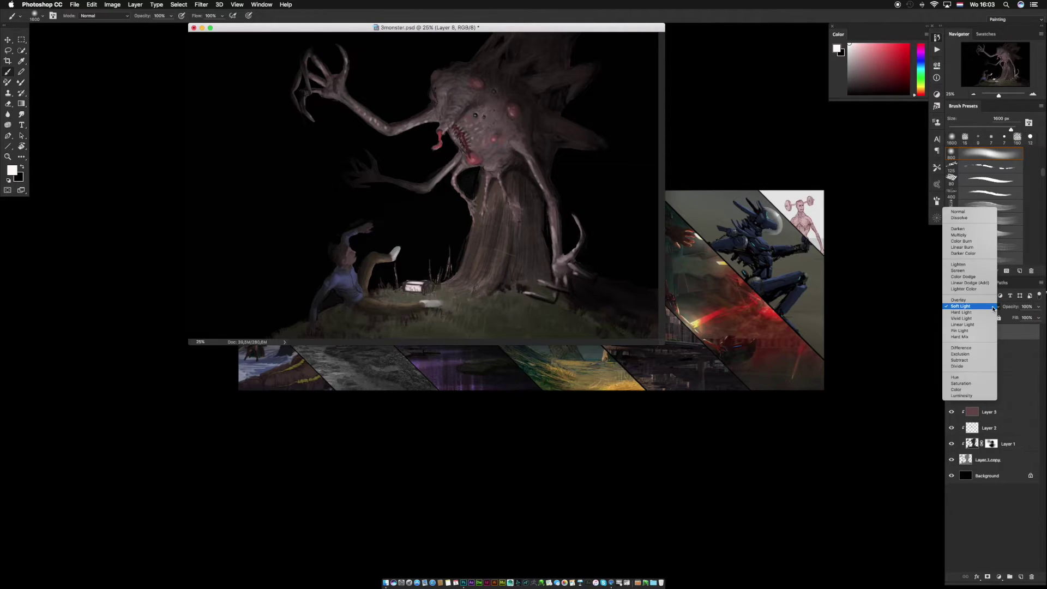
# Try out other blending modes for Layer 8 and delete that layer.
pyautogui.click(991, 306)
pyautogui.click(993, 317)
pyautogui.click(991, 306)
pyautogui.click(993, 313)
pyautogui.click(1038, 306)
pyautogui.moveTo(1037, 316)
pyautogui.mouseDown()
pyautogui.moveTo(1018, 315)
pyautogui.moveTo(1031, 576)
pyautogui.mouseUp()
# Enlarge the document window to show the whole canvas and set up Layer 4 for painting with a small brush preset.
pyautogui.moveTo(664, 345); pyautogui.dragTo(755, 454)
pyautogui.click(988, 348)
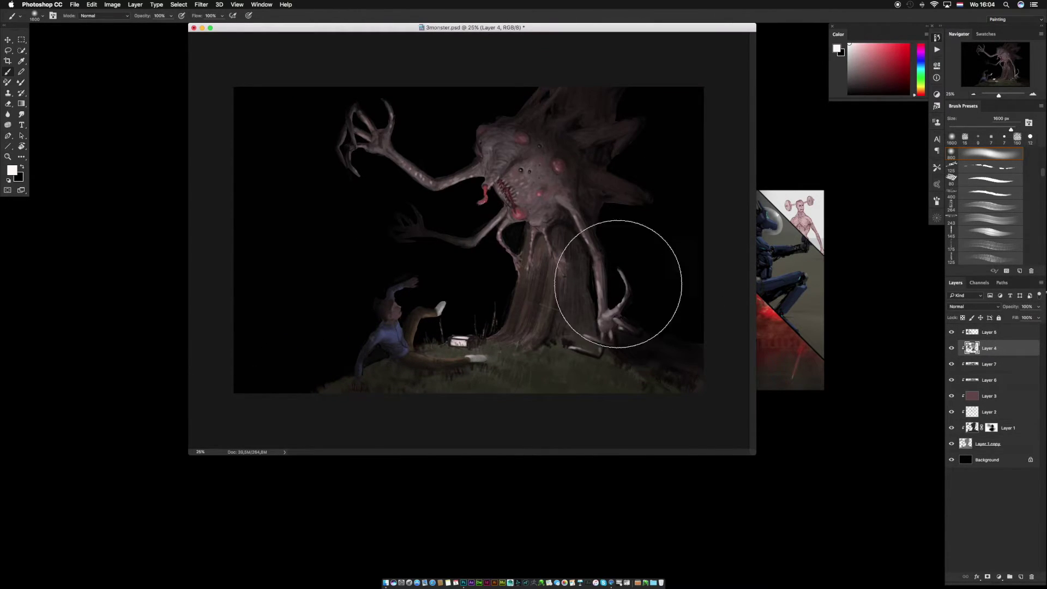
pyautogui.rightClick(620, 289)
pyautogui.doubleClick(657, 429)
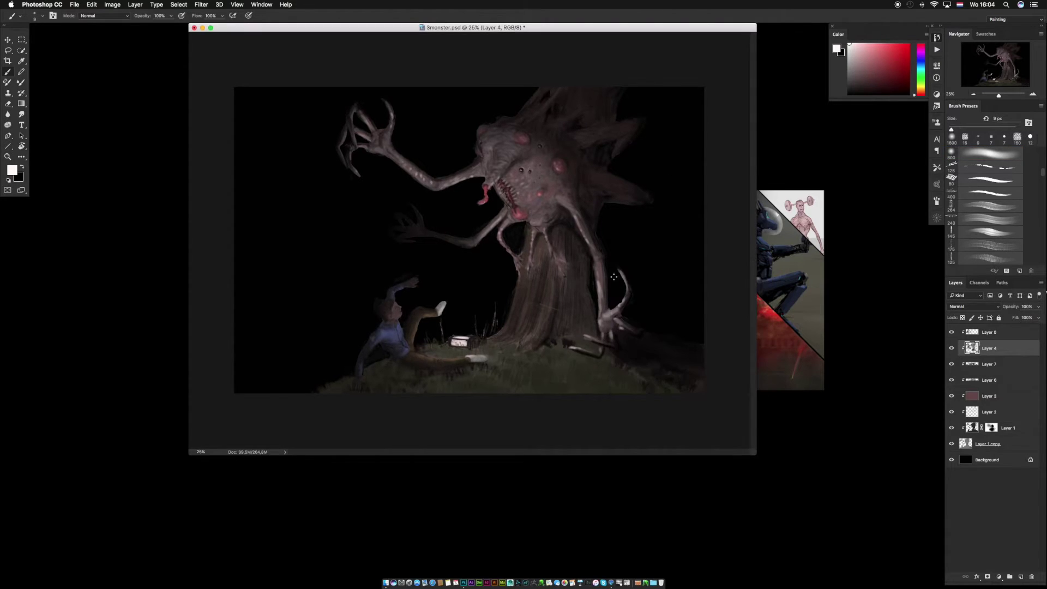
# Refine the monster's lowered foreground arm around the elbow on Layer 4 with skin tones sampled from the painting.
pyautogui.keyDown('alt'); pyautogui.click(604, 278); pyautogui.keyUp('alt')
pyautogui.moveTo(602, 281); pyautogui.dragTo(601, 296)
pyautogui.keyDown('alt'); pyautogui.click(599, 272); pyautogui.keyUp('alt')
pyautogui.moveTo(597, 254); pyautogui.dragTo(598, 274)
pyautogui.keyDown('alt'); pyautogui.click(598, 260); pyautogui.keyUp('alt')
pyautogui.keyDown('alt'); pyautogui.click(599, 267); pyautogui.keyUp('alt')
# Paint the lowered arm's shoulder and the area beneath the monster's chin with sampled skin tones.
pyautogui.keyDown('alt'); pyautogui.click(577, 220); pyautogui.keyUp('alt')
pyautogui.keyDown('alt'); pyautogui.click(579, 219); pyautogui.keyUp('alt')
pyautogui.moveTo(576, 213)
pyautogui.mouseDown()
pyautogui.moveTo(586, 227)
pyautogui.moveTo(537, 233)
pyautogui.mouseUp()
pyautogui.keyDown('alt'); pyautogui.click(585, 226); pyautogui.keyUp('alt')
pyautogui.keyDown('alt'); pyautogui.click(581, 229); pyautogui.keyUp('alt')
pyautogui.keyDown('alt'); pyautogui.click(535, 229); pyautogui.keyUp('alt')
pyautogui.keyDown('alt'); pyautogui.click(522, 214); pyautogui.keyUp('alt')
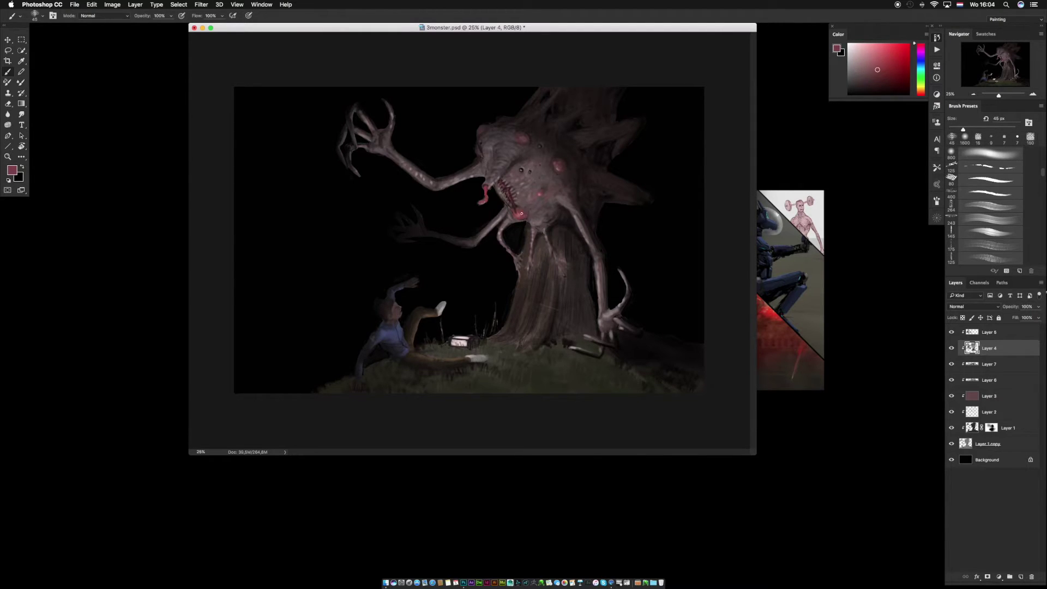
# Blend the flesh between the monster's cheek, jaw and shoulder using tones sampled from the surrounding skin.
pyautogui.keyDown('alt'); pyautogui.click(572, 193); pyautogui.keyUp('alt')
pyautogui.keyDown('alt'); pyautogui.click(572, 209); pyautogui.keyUp('alt')
pyautogui.keyDown('alt'); pyautogui.click(573, 199); pyautogui.keyUp('alt')
pyautogui.keyDown('alt'); pyautogui.click(568, 199); pyautogui.keyUp('alt')
pyautogui.keyDown('alt'); pyautogui.click(561, 197); pyautogui.keyUp('alt')
pyautogui.keyDown('alt'); pyautogui.click(557, 209); pyautogui.keyUp('alt')
pyautogui.keyDown('alt'); pyautogui.click(553, 217); pyautogui.keyUp('alt')
pyautogui.keyDown('alt'); pyautogui.click(553, 219); pyautogui.keyUp('alt')
pyautogui.keyDown('alt'); pyautogui.click(553, 219); pyautogui.keyUp('alt')
pyautogui.keyDown('alt'); pyautogui.click(558, 213); pyautogui.keyUp('alt')
pyautogui.keyDown('alt'); pyautogui.click(556, 212); pyautogui.keyUp('alt')
pyautogui.keyDown('alt'); pyautogui.click(561, 223); pyautogui.keyUp('alt')
pyautogui.keyDown('alt'); pyautogui.click(572, 224); pyautogui.keyUp('alt')
# Touch up the clawed hand resting on the ground with sampled tones.
pyautogui.keyDown('alt'); pyautogui.click(664, 389); pyautogui.keyUp('alt')
pyautogui.keyDown('alt'); pyautogui.click(605, 321); pyautogui.keyUp('alt')
pyautogui.keyDown('alt'); pyautogui.click(603, 316); pyautogui.keyUp('alt')
# Paint light and shadow along the monster's raised forearm up to the wrist with sampled skin tones.
pyautogui.keyDown('alt'); pyautogui.click(426, 176); pyautogui.keyUp('alt')
pyautogui.keyDown('alt'); pyautogui.click(423, 175); pyautogui.keyUp('alt')
pyautogui.moveTo(426, 177)
pyautogui.mouseDown()
pyautogui.moveTo(390, 146)
pyautogui.moveTo(414, 165)
pyautogui.mouseUp()
pyautogui.keyDown('alt'); pyautogui.click(415, 171); pyautogui.keyUp('alt')
pyautogui.keyDown('alt'); pyautogui.click(401, 161); pyautogui.keyUp('alt')
pyautogui.keyDown('alt'); pyautogui.click(392, 149); pyautogui.keyUp('alt')
pyautogui.keyDown('alt'); pyautogui.click(396, 156); pyautogui.keyUp('alt')
pyautogui.keyDown('alt'); pyautogui.click(406, 163); pyautogui.keyUp('alt')
pyautogui.keyDown('alt'); pyautogui.click(390, 153); pyautogui.keyUp('alt')
pyautogui.keyDown('alt'); pyautogui.click(390, 155); pyautogui.keyUp('alt')
pyautogui.keyDown('alt'); pyautogui.click(397, 159); pyautogui.keyUp('alt')
# Refine the elbow end of the raised forearm with colours sampled from the arm.
pyautogui.moveTo(423, 171); pyautogui.dragTo(426, 176)
pyautogui.keyDown('alt'); pyautogui.click(425, 177); pyautogui.keyUp('alt')
pyautogui.keyDown('alt'); pyautogui.click(412, 167); pyautogui.keyUp('alt')
pyautogui.keyDown('alt'); pyautogui.click(420, 175); pyautogui.keyUp('alt')
pyautogui.keyDown('alt'); pyautogui.click(424, 177); pyautogui.keyUp('alt')
pyautogui.keyDown('alt'); pyautogui.click(427, 179); pyautogui.keyUp('alt')
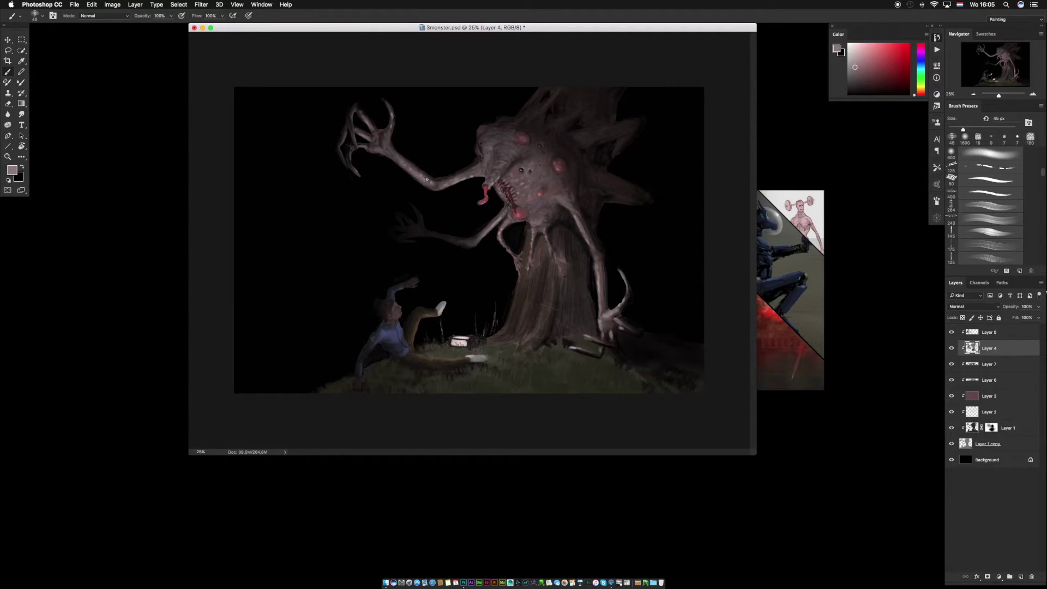
# Rework the monster's face around the mouth, eyes and brow with sampled flesh tones.
pyautogui.keyDown('alt'); pyautogui.click(495, 182); pyautogui.keyUp('alt')
pyautogui.keyDown('alt'); pyautogui.click(501, 177); pyautogui.keyUp('alt')
pyautogui.keyDown('alt'); pyautogui.click(510, 174); pyautogui.keyUp('alt')
pyautogui.keyDown('alt'); pyautogui.click(518, 178); pyautogui.keyUp('alt')
pyautogui.keyDown('alt'); pyautogui.click(518, 176); pyautogui.keyUp('alt')
pyautogui.keyDown('alt'); pyautogui.click(526, 165); pyautogui.keyUp('alt')
pyautogui.keyDown('alt'); pyautogui.click(521, 162); pyautogui.keyUp('alt')
pyautogui.keyDown('alt'); pyautogui.click(531, 134); pyautogui.keyUp('alt')
pyautogui.keyDown('alt'); pyautogui.click(551, 172); pyautogui.keyUp('alt')
pyautogui.keyDown('alt'); pyautogui.click(537, 209); pyautogui.keyUp('alt')
# Refine the monster's lower rear arm and the tendrils beneath its jaw with sampled skin and shadow colours.
pyautogui.keyDown('alt'); pyautogui.click(505, 219); pyautogui.keyUp('alt')
pyautogui.keyDown('alt'); pyautogui.click(480, 236); pyautogui.keyUp('alt')
pyautogui.keyDown('alt'); pyautogui.click(491, 226); pyautogui.keyUp('alt')
pyautogui.keyDown('alt'); pyautogui.click(500, 225); pyautogui.keyUp('alt')
pyautogui.keyDown('alt'); pyautogui.click(500, 228); pyautogui.keyUp('alt')
pyautogui.keyDown('alt'); pyautogui.click(505, 251); pyautogui.keyUp('alt')
pyautogui.keyDown('alt'); pyautogui.click(518, 239); pyautogui.keyUp('alt')
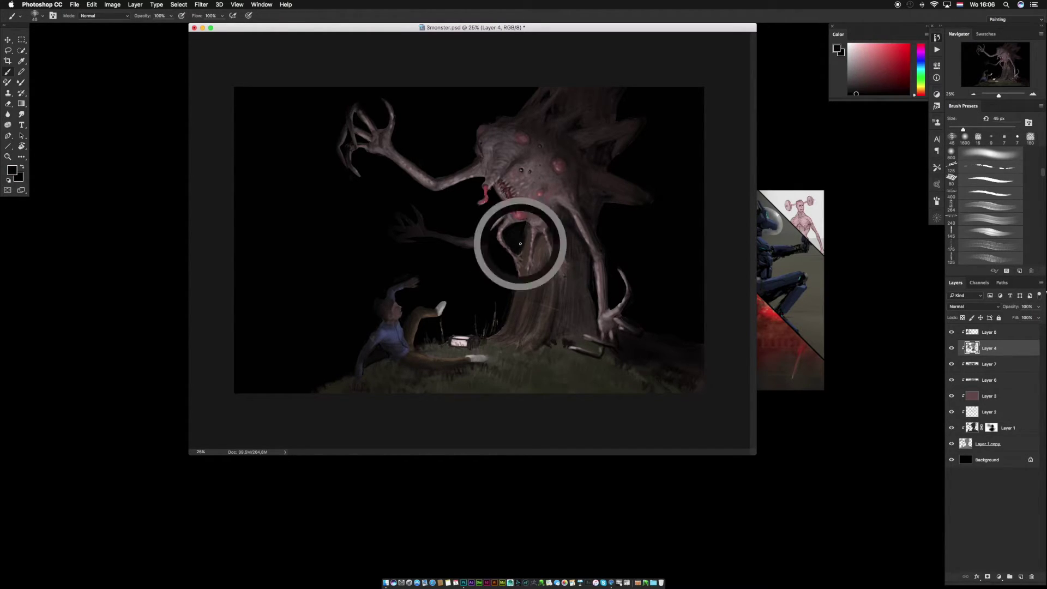
# Paint the chin, the red boil beside it and the tops of the tendrils with sampled colours.
pyautogui.keyDown('alt'); pyautogui.click(548, 212); pyautogui.keyUp('alt')
pyautogui.keyDown('alt'); pyautogui.click(519, 203); pyautogui.keyUp('alt')
pyautogui.keyDown('alt'); pyautogui.click(514, 217); pyautogui.keyUp('alt')
pyautogui.keyDown('alt'); pyautogui.click(518, 213); pyautogui.keyUp('alt')
pyautogui.keyDown('alt'); pyautogui.click(517, 216); pyautogui.keyUp('alt')
pyautogui.keyDown('alt'); pyautogui.click(518, 217); pyautogui.keyUp('alt')
pyautogui.keyDown('alt'); pyautogui.click(504, 225); pyautogui.keyUp('alt')
pyautogui.keyDown('alt'); pyautogui.click(534, 235); pyautogui.keyUp('alt')
pyautogui.keyDown('alt'); pyautogui.click(539, 221); pyautogui.keyUp('alt')
pyautogui.keyDown('alt'); pyautogui.click(533, 221); pyautogui.keyUp('alt')
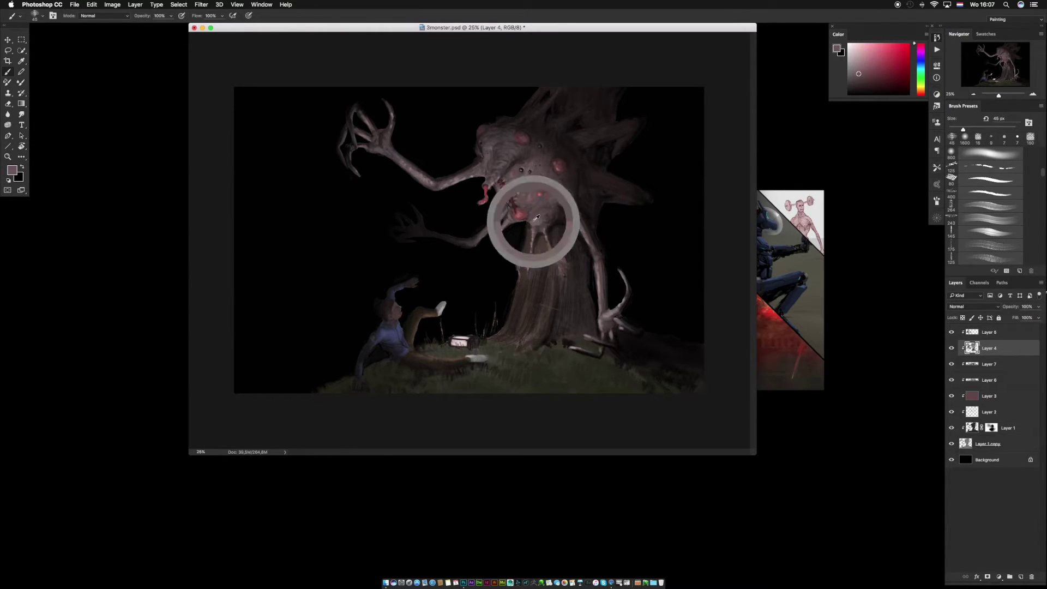
# Add shading and small details up the monster's cheek toward the forehead with sampled tones.
pyautogui.keyDown('alt'); pyautogui.click(536, 210); pyautogui.keyUp('alt')
pyautogui.keyDown('alt'); pyautogui.click(538, 196); pyautogui.keyUp('alt')
pyautogui.keyDown('alt'); pyautogui.click(543, 183); pyautogui.keyUp('alt')
pyautogui.keyDown('alt'); pyautogui.click(545, 170); pyautogui.keyUp('alt')
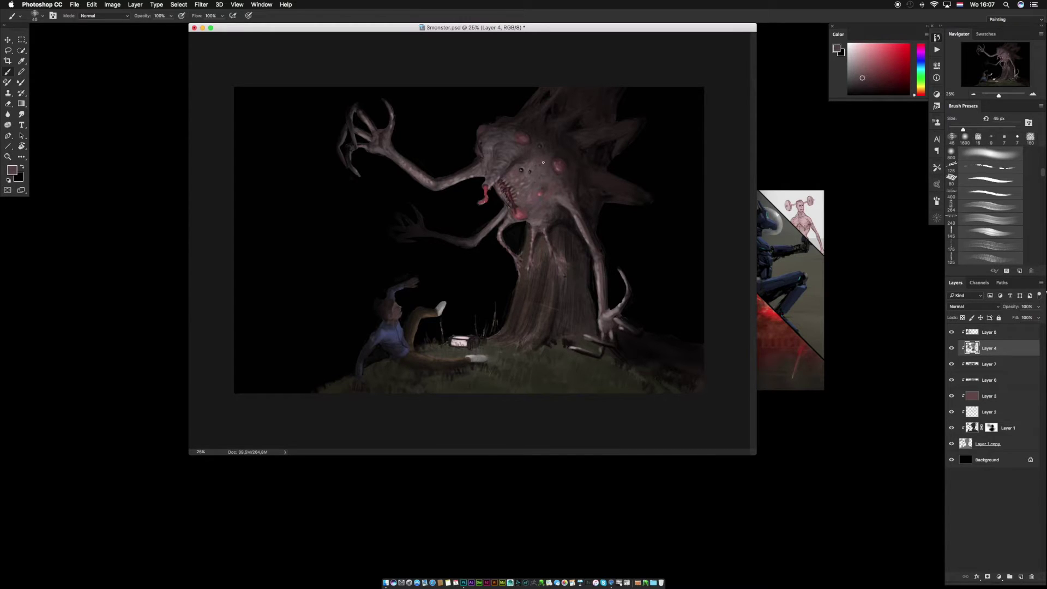
pyautogui.keyDown('alt'); pyautogui.click(541, 146); pyautogui.keyUp('alt')
# Refine the front edge of the monster's head down to where the raised arm attaches.
pyautogui.keyDown('alt'); pyautogui.click(489, 149); pyautogui.keyUp('alt')
pyautogui.keyDown('alt'); pyautogui.click(482, 145); pyautogui.keyUp('alt')
pyautogui.keyDown('alt'); pyautogui.click(484, 145); pyautogui.keyUp('alt')
pyautogui.keyDown('alt'); pyautogui.click(482, 153); pyautogui.keyUp('alt')
pyautogui.keyDown('alt'); pyautogui.click(480, 166); pyautogui.keyUp('alt')
pyautogui.keyDown('alt'); pyautogui.click(473, 170); pyautogui.keyUp('alt')
# Paint the raised upper arm down to the elbow, shaping the elbow with sampled skin tones.
pyautogui.keyDown('alt'); pyautogui.click(459, 177); pyautogui.keyUp('alt')
pyautogui.keyDown('alt'); pyautogui.click(447, 180); pyautogui.keyUp('alt')
pyautogui.keyDown('alt'); pyautogui.click(433, 182); pyautogui.keyUp('alt')
pyautogui.keyDown('alt'); pyautogui.click(432, 183); pyautogui.keyUp('alt')
pyautogui.moveTo(428, 185); pyautogui.dragTo(435, 189)
pyautogui.keyDown('alt'); pyautogui.click(435, 185); pyautogui.keyUp('alt')
pyautogui.keyDown('alt'); pyautogui.click(438, 182); pyautogui.keyUp('alt')
pyautogui.keyDown('alt'); pyautogui.click(436, 181); pyautogui.keyUp('alt')
pyautogui.keyDown('alt'); pyautogui.click(435, 181); pyautogui.keyUp('alt')
pyautogui.keyDown('alt'); pyautogui.click(436, 179); pyautogui.keyUp('alt')
pyautogui.keyDown('alt'); pyautogui.click(435, 178); pyautogui.keyUp('alt')
# Refine the upper part of the lowered foreground arm with tones sampled along it.
pyautogui.keyDown('alt'); pyautogui.click(592, 233); pyautogui.keyUp('alt')
pyautogui.keyDown('alt'); pyautogui.click(587, 233); pyautogui.keyUp('alt')
pyautogui.keyDown('alt'); pyautogui.click(575, 213); pyautogui.keyUp('alt')
pyautogui.keyDown('alt'); pyautogui.click(585, 233); pyautogui.keyUp('alt')
pyautogui.keyDown('alt'); pyautogui.click(586, 225); pyautogui.keyUp('alt')
# Add further shading to the monster's chin, cheek and eye area with sampled flesh tones.
pyautogui.keyDown('alt'); pyautogui.click(545, 231); pyautogui.keyUp('alt')
pyautogui.keyDown('alt'); pyautogui.click(540, 220); pyautogui.keyUp('alt')
pyautogui.keyDown('alt'); pyautogui.click(539, 220); pyautogui.keyUp('alt')
pyautogui.keyDown('alt'); pyautogui.click(551, 186); pyautogui.keyUp('alt')
pyautogui.keyDown('alt'); pyautogui.click(542, 191); pyautogui.keyUp('alt')
pyautogui.keyDown('alt'); pyautogui.click(556, 172); pyautogui.keyUp('alt')
pyautogui.keyDown('alt'); pyautogui.click(542, 171); pyautogui.keyUp('alt')
pyautogui.keyDown('alt'); pyautogui.click(529, 170); pyautogui.keyUp('alt')
pyautogui.keyDown('alt'); pyautogui.click(515, 170); pyautogui.keyUp('alt')
pyautogui.keyDown('alt'); pyautogui.click(523, 162); pyautogui.keyUp('alt')
# Flip the canvas horizontally and darken the fallen man's leg lying on the ground on the topmost layer with sampled dark browns.
pyautogui.press('super+f')
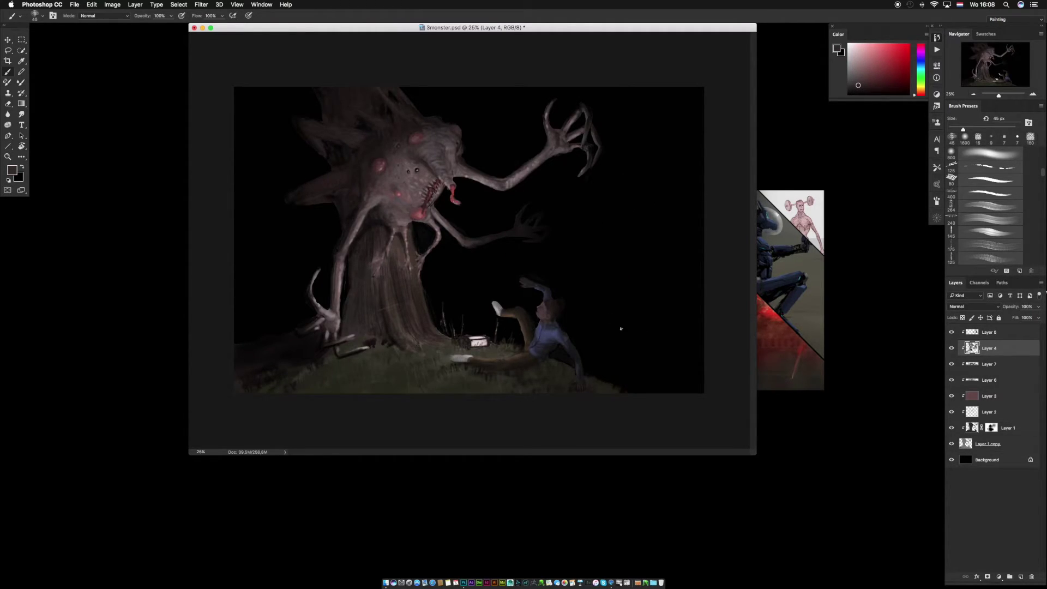
pyautogui.hotkey('alt', ']')
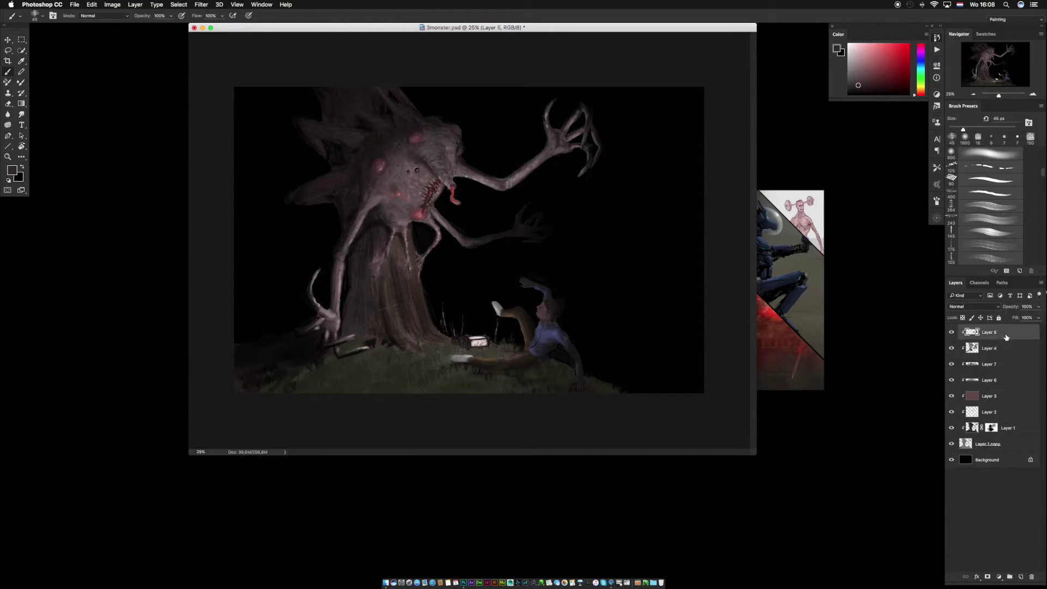
pyautogui.keyDown('alt'); pyautogui.click(535, 363); pyautogui.keyUp('alt')
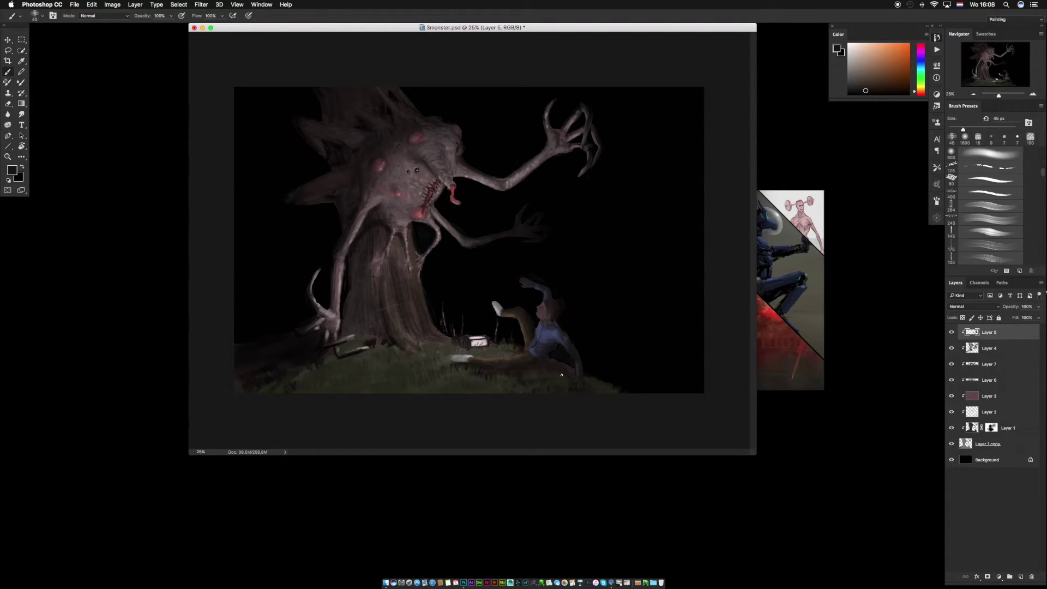
pyautogui.keyDown('alt'); pyautogui.click(544, 371); pyautogui.keyUp('alt')
pyautogui.moveTo(548, 364); pyautogui.dragTo(559, 366)
pyautogui.keyDown('alt'); pyautogui.click(559, 366); pyautogui.keyUp('alt')
pyautogui.keyDown('alt'); pyautogui.click(574, 373); pyautogui.keyUp('alt')
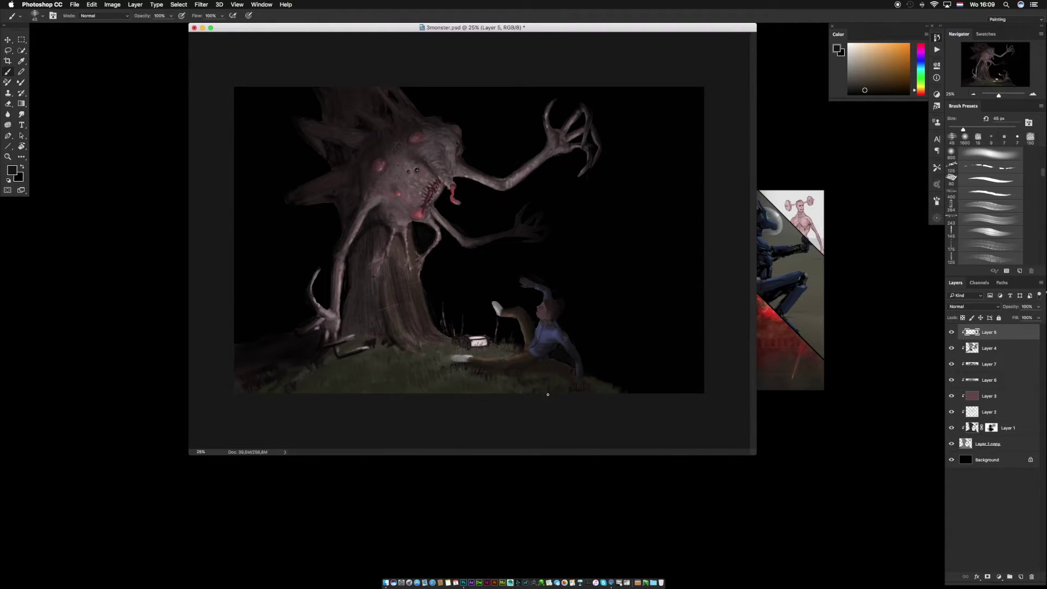
# Enlarge the brush to 100 px and paint the grassy ground below and behind the fallen man with sampled dark greens.
pyautogui.press(']')
pyautogui.press(']')
pyautogui.press(']')
pyautogui.press(']')
pyautogui.press(']')
pyautogui.press(']')
pyautogui.keyDown('alt'); pyautogui.click(622, 394); pyautogui.keyUp('alt')
pyautogui.moveTo(610, 387)
pyautogui.mouseDown()
pyautogui.moveTo(614, 402)
pyautogui.moveTo(623, 394)
pyautogui.mouseUp()
pyautogui.keyDown('alt'); pyautogui.click(602, 387); pyautogui.keyUp('alt')
pyautogui.keyDown('alt'); pyautogui.click(595, 383); pyautogui.keyUp('alt')
pyautogui.keyDown('alt'); pyautogui.click(624, 394); pyautogui.keyUp('alt')
pyautogui.keyDown('alt'); pyautogui.click(537, 391); pyautogui.keyUp('alt')
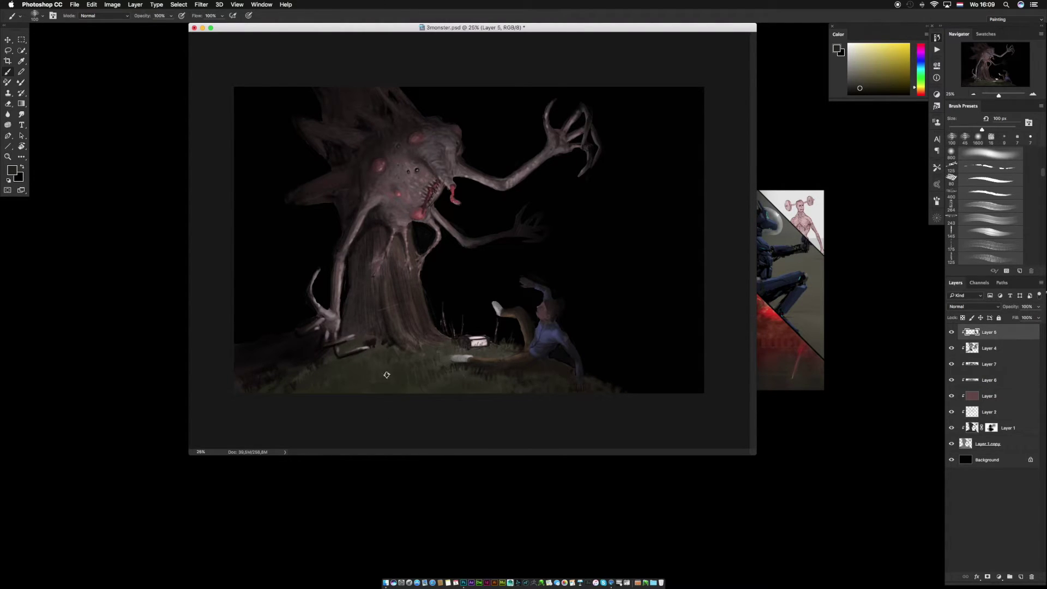
# Refine the clawed hand on the ground with a 50 px brush, using colours sampled from both of the monster's hands.
pyautogui.keyDown('alt'); pyautogui.click(326, 315); pyautogui.keyUp('alt')
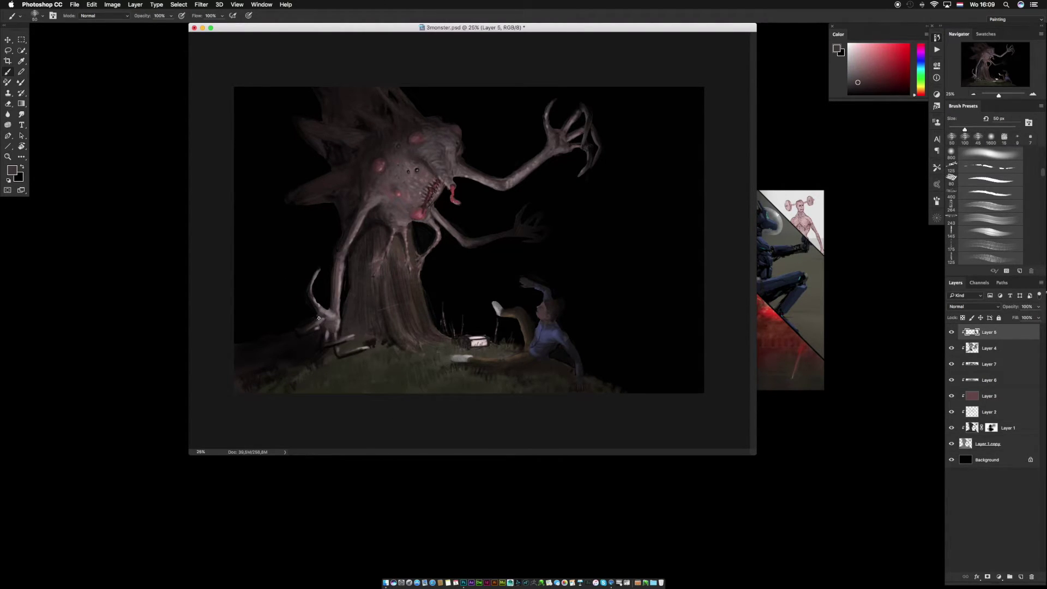
pyautogui.keyDown('alt'); pyautogui.click(329, 327); pyautogui.keyUp('alt')
pyautogui.keyDown('alt'); pyautogui.click(560, 140); pyautogui.keyUp('alt')
pyautogui.keyDown('alt'); pyautogui.click(327, 327); pyautogui.keyUp('alt')
pyautogui.keyDown('alt'); pyautogui.click(336, 333); pyautogui.keyUp('alt')
pyautogui.keyDown('alt'); pyautogui.click(336, 330); pyautogui.keyUp('alt')
pyautogui.keyDown('alt'); pyautogui.click(337, 311); pyautogui.keyUp('alt')
# Paint the bark on the tree trunk with sampled browns and toggle the topmost layer's visibility to check its content.
pyautogui.keyDown('alt'); pyautogui.click(387, 300); pyautogui.keyUp('alt')
pyautogui.keyDown('alt'); pyautogui.click(390, 298); pyautogui.keyUp('alt')
pyautogui.keyDown('alt'); pyautogui.click(393, 295); pyautogui.keyUp('alt')
pyautogui.click(951, 332)
pyautogui.click(951, 332)
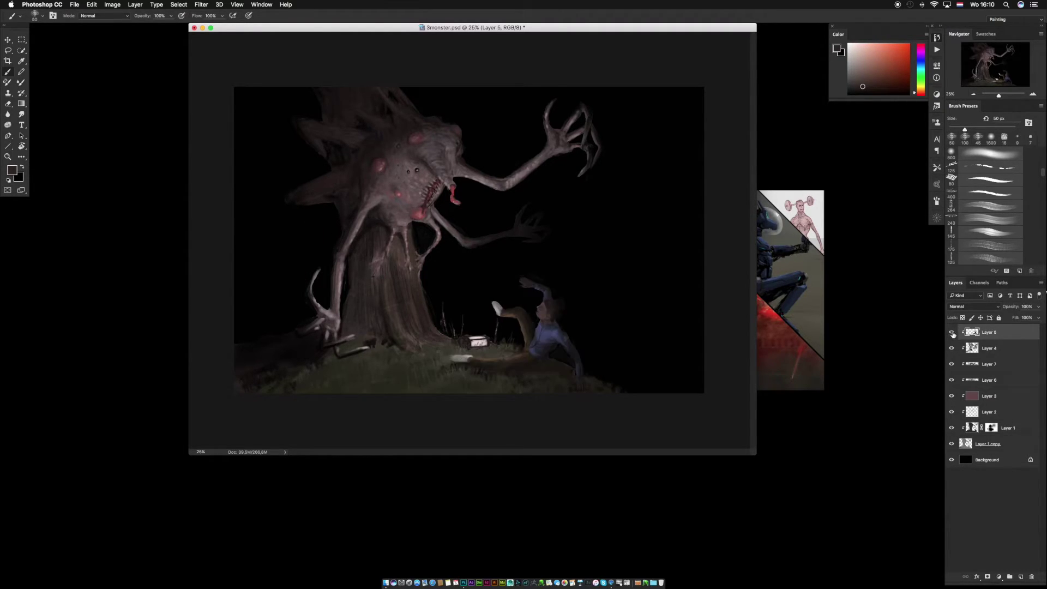
# Cut everything outside the fallen man's area from the topmost layer onto a new layer placed directly beneath it.
pyautogui.click(8, 50)
pyautogui.moveTo(434, 327)
pyautogui.mouseDown()
pyautogui.moveTo(624, 333)
pyautogui.moveTo(396, 345)
pyautogui.mouseUp()
pyautogui.press('super+shift+i')
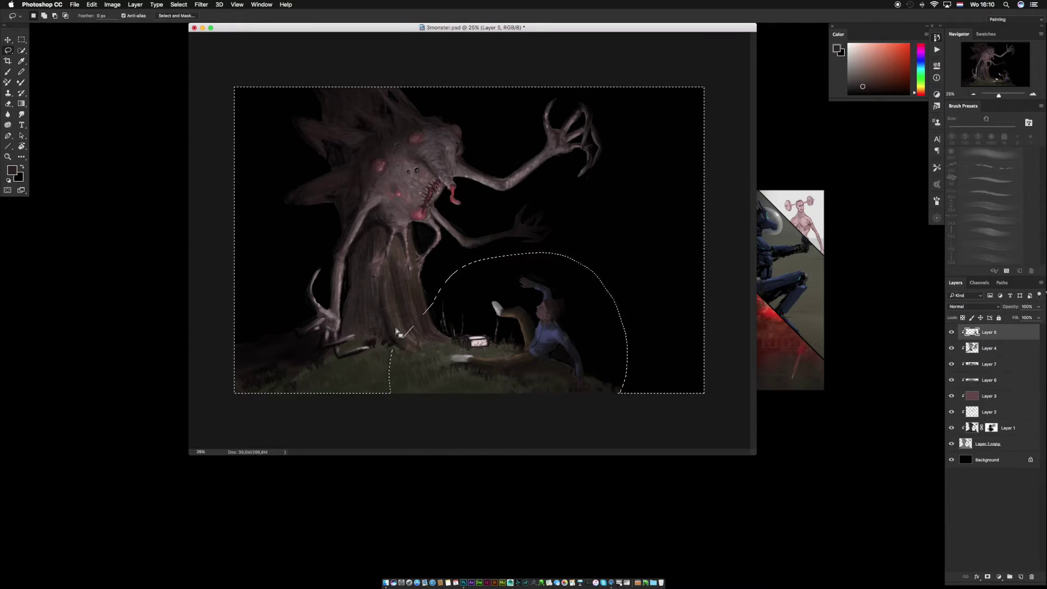
pyautogui.rightClick(425, 202)
pyautogui.click(454, 264)
pyautogui.moveTo(991, 334); pyautogui.dragTo(997, 357)
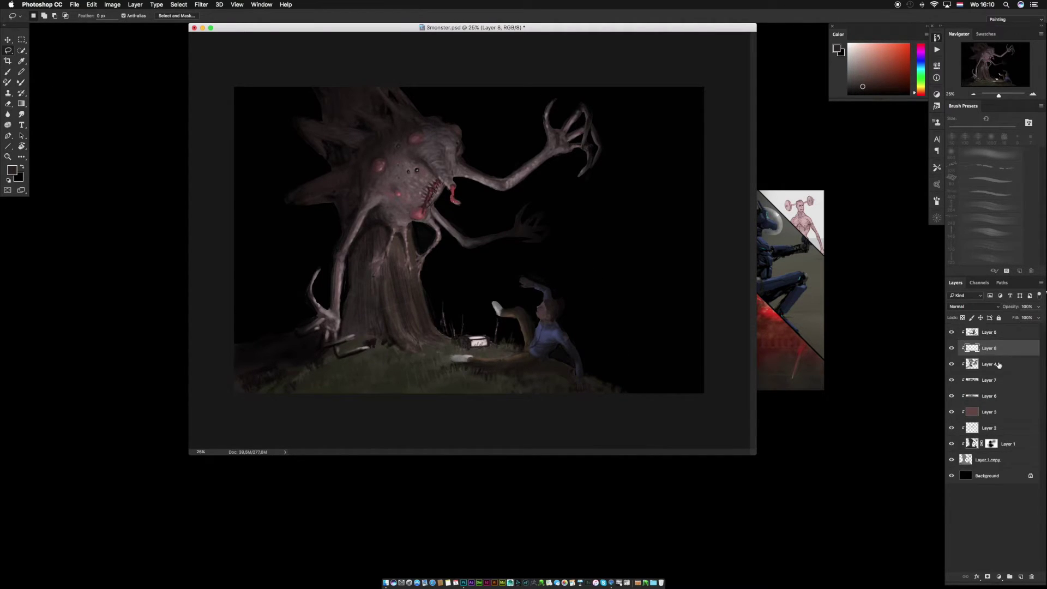
# Merge Layer 8 with the painted layer directly below it and return to the Brush tool.
pyautogui.keyDown('shift'); pyautogui.click(998, 364); pyautogui.keyUp('shift')
pyautogui.press('super+e')
pyautogui.press('b')
# Paint the fingers and claws of the monster's hand on the ground with a 50 px brush and sampled skin tones.
pyautogui.keyDown('alt'); pyautogui.click(333, 310); pyautogui.keyUp('alt')
pyautogui.keyDown('alt'); pyautogui.click(335, 315); pyautogui.keyUp('alt')
pyautogui.keyDown('alt'); pyautogui.click(337, 309); pyautogui.keyUp('alt')
pyautogui.moveTo(335, 315)
pyautogui.mouseDown()
pyautogui.moveTo(339, 304)
pyautogui.moveTo(326, 335)
pyautogui.moveTo(353, 337)
pyautogui.moveTo(344, 350)
pyautogui.mouseUp()
pyautogui.keyDown('alt'); pyautogui.click(337, 314); pyautogui.keyUp('alt')
pyautogui.keyDown('alt'); pyautogui.click(331, 329); pyautogui.keyUp('alt')
pyautogui.keyDown('alt'); pyautogui.click(330, 327); pyautogui.keyUp('alt')
pyautogui.keyDown('alt'); pyautogui.click(327, 330); pyautogui.keyUp('alt')
pyautogui.keyDown('alt'); pyautogui.click(337, 344); pyautogui.keyUp('alt')
pyautogui.keyDown('alt'); pyautogui.click(340, 342); pyautogui.keyUp('alt')
pyautogui.keyDown('alt'); pyautogui.click(350, 345); pyautogui.keyUp('alt')
pyautogui.keyDown('alt'); pyautogui.click(341, 351); pyautogui.keyUp('alt')
pyautogui.keyDown('alt'); pyautogui.click(342, 359); pyautogui.keyUp('alt')
pyautogui.keyDown('alt'); pyautogui.click(321, 314); pyautogui.keyUp('alt')
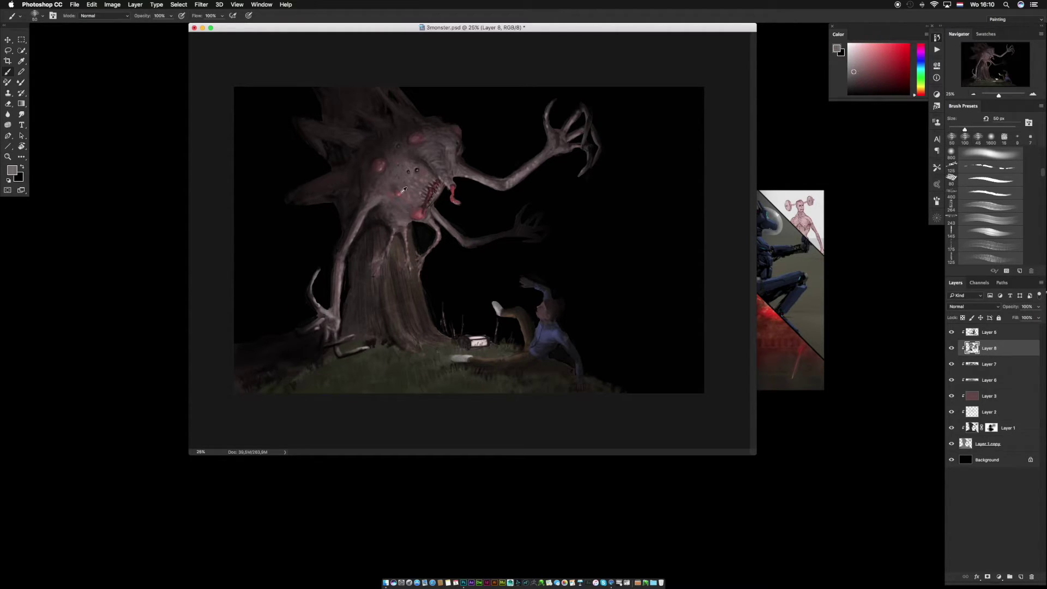
# Refine the wrist, palm and raised thumb claw of the grounded hand with sampled light and dark skin colours.
pyautogui.keyDown('alt'); pyautogui.click(318, 325); pyautogui.keyUp('alt')
pyautogui.keyDown('alt'); pyautogui.click(343, 297); pyautogui.keyUp('alt')
pyautogui.keyDown('alt'); pyautogui.click(327, 310); pyautogui.keyUp('alt')
pyautogui.keyDown('alt'); pyautogui.click(314, 299); pyautogui.keyUp('alt')
pyautogui.keyDown('alt'); pyautogui.click(314, 292); pyautogui.keyUp('alt')
pyautogui.keyDown('alt'); pyautogui.click(318, 325); pyautogui.keyUp('alt')
pyautogui.keyDown('alt'); pyautogui.click(326, 325); pyautogui.keyUp('alt')
pyautogui.keyDown('alt'); pyautogui.click(325, 321); pyautogui.keyUp('alt')
pyautogui.keyDown('alt'); pyautogui.click(317, 327); pyautogui.keyUp('alt')
pyautogui.keyDown('alt'); pyautogui.click(335, 314); pyautogui.keyUp('alt')
pyautogui.keyDown('alt'); pyautogui.click(325, 325); pyautogui.keyUp('alt')
pyautogui.keyDown('alt'); pyautogui.click(327, 325); pyautogui.keyUp('alt')
pyautogui.keyDown('alt'); pyautogui.click(330, 324); pyautogui.keyUp('alt')
pyautogui.keyDown('alt'); pyautogui.click(331, 323); pyautogui.keyUp('alt')
pyautogui.keyDown('alt'); pyautogui.click(333, 320); pyautogui.keyUp('alt')
pyautogui.keyDown('alt'); pyautogui.click(335, 316); pyautogui.keyUp('alt')
pyautogui.keyDown('alt'); pyautogui.click(330, 318); pyautogui.keyUp('alt')
# Refine the upper trunk below the monster's head and the bark at its base with sampled colours.
pyautogui.keyDown('alt'); pyautogui.click(388, 211); pyautogui.keyUp('alt')
pyautogui.keyDown('alt'); pyautogui.click(376, 237); pyautogui.keyUp('alt')
pyautogui.keyDown('alt'); pyautogui.click(374, 243); pyautogui.keyUp('alt')
pyautogui.keyDown('alt'); pyautogui.click(369, 248); pyautogui.keyUp('alt')
pyautogui.keyDown('alt'); pyautogui.click(374, 327); pyautogui.keyUp('alt')
pyautogui.keyDown('alt'); pyautogui.click(377, 334); pyautogui.keyUp('alt')
pyautogui.keyDown('alt'); pyautogui.click(373, 342); pyautogui.keyUp('alt')
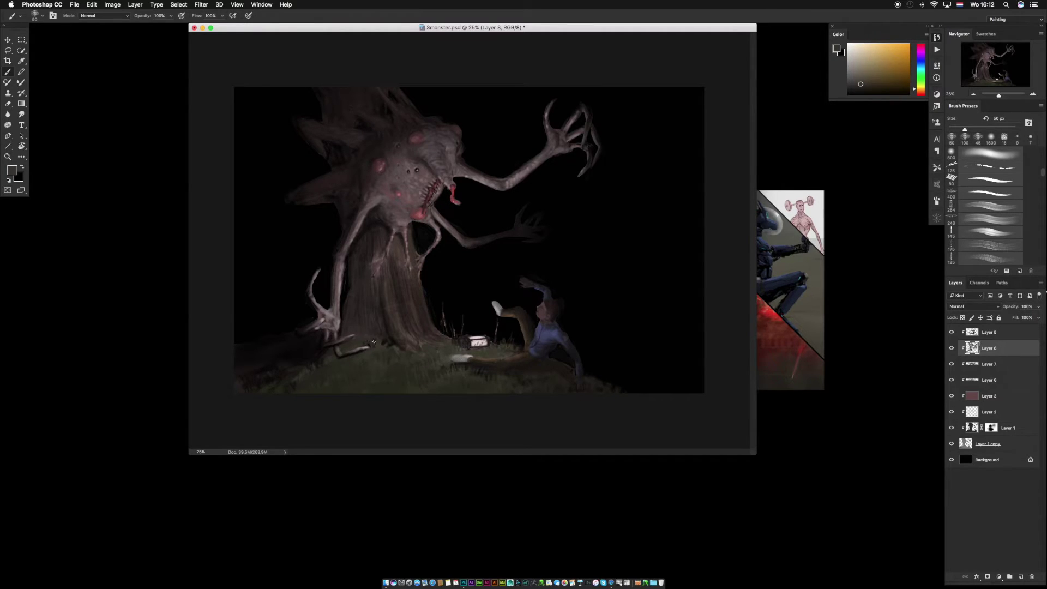
# Reduce the brush to 20 px and add grass detail in front of the trunk with sampled greens.
pyautogui.keyDown('alt'); pyautogui.click(383, 341); pyautogui.keyUp('alt')
pyautogui.press('[')
pyautogui.press('[')
pyautogui.press('[')
pyautogui.press('[')
pyautogui.press('[')
pyautogui.press('[')
pyautogui.keyDown('alt'); pyautogui.click(444, 358); pyautogui.keyUp('alt')
pyautogui.click(386, 373)
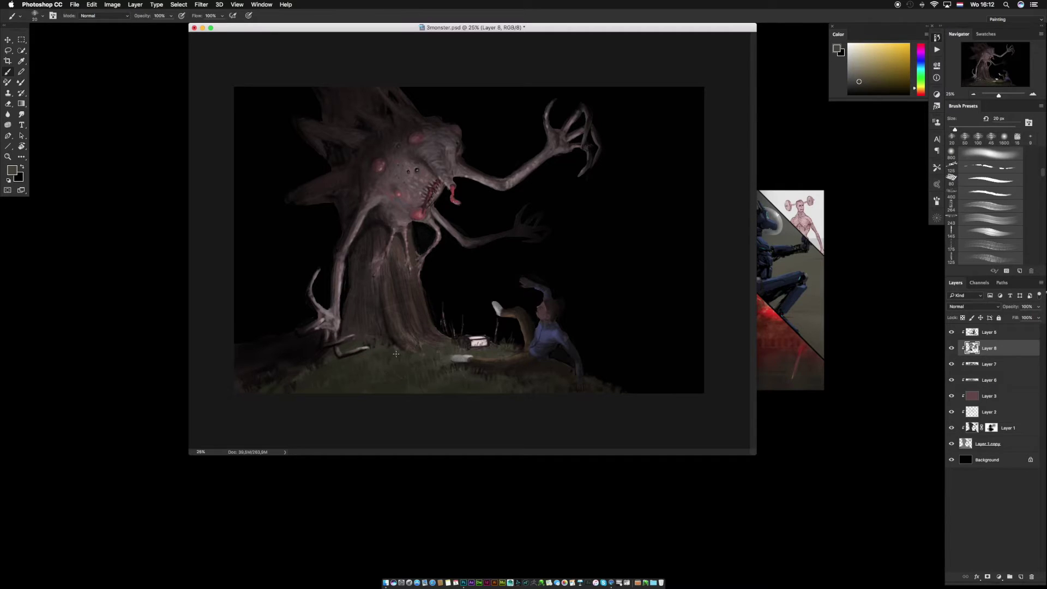
pyautogui.keyDown('alt'); pyautogui.click(476, 340); pyautogui.keyUp('alt')
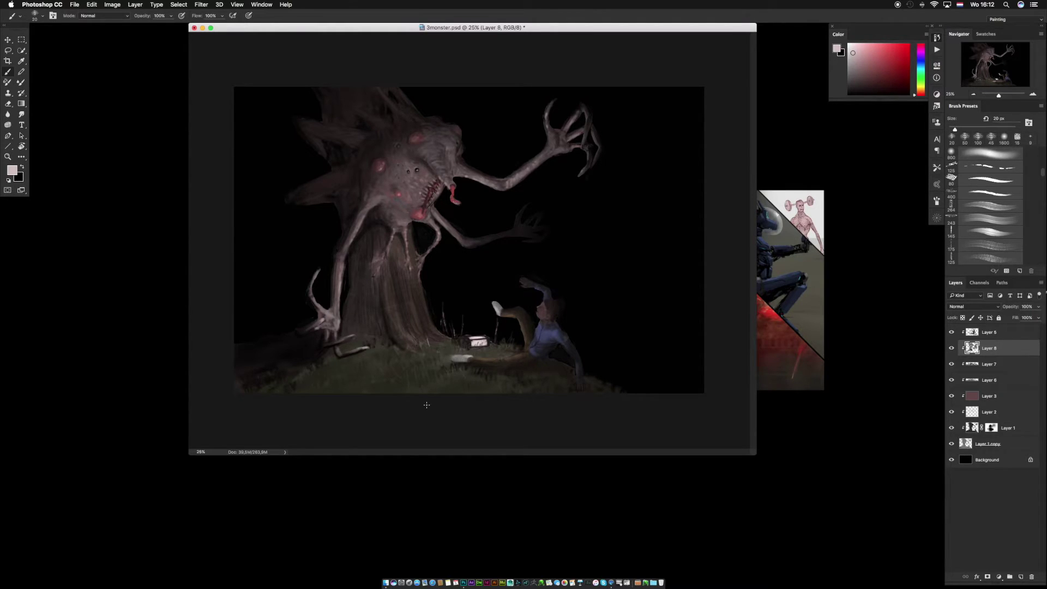
# Select the topmost layer and touch up the fallen man with a 35 px brush, using sampled colours.
pyautogui.click(996, 333)
pyautogui.press(']')
pyautogui.press(']')
pyautogui.press(']')
pyautogui.keyDown('alt'); pyautogui.click(489, 293); pyautogui.keyUp('alt')
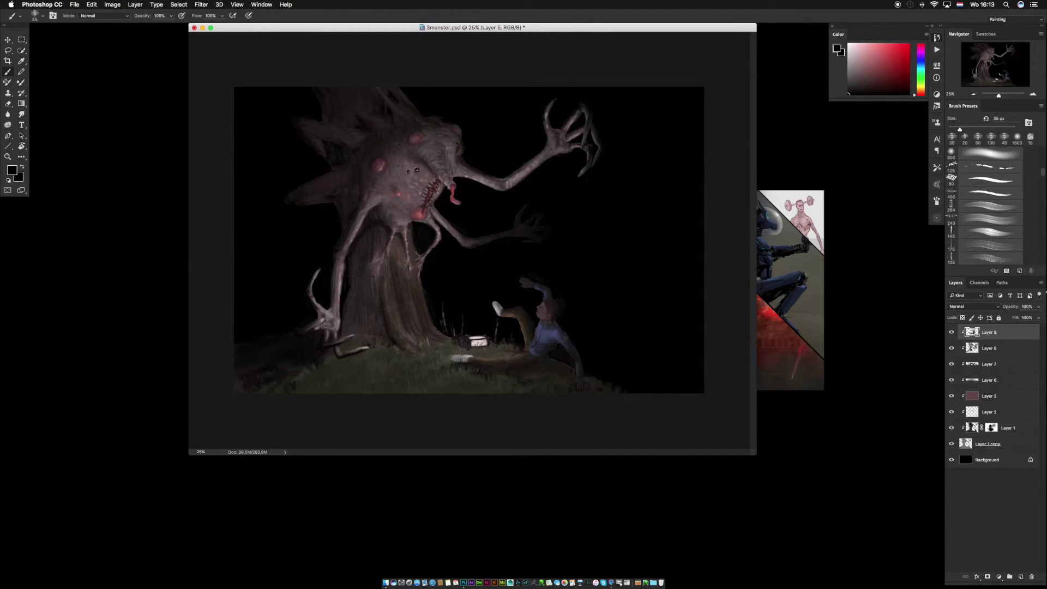
pyautogui.keyDown('alt'); pyautogui.click(497, 305); pyautogui.keyUp('alt')
pyautogui.keyDown('alt'); pyautogui.click(426, 174); pyautogui.keyUp('alt')
pyautogui.keyDown('alt'); pyautogui.click(546, 301); pyautogui.keyUp('alt')
pyautogui.keyDown('alt'); pyautogui.click(566, 301); pyautogui.keyUp('alt')
pyautogui.keyDown('alt'); pyautogui.click(545, 346); pyautogui.keyUp('alt')
pyautogui.keyDown('alt'); pyautogui.click(505, 309); pyautogui.keyUp('alt')
# Shrink the brush and paint lace details on the fallen man's raised shoe in grey.
pyautogui.press('[')
pyautogui.press('[')
pyautogui.press('[')
pyautogui.moveTo(490, 298); pyautogui.dragTo(524, 331)
pyautogui.press('[')
pyautogui.press('[')
pyautogui.press('[')
pyautogui.keyDown('alt'); pyautogui.click(533, 334); pyautogui.keyUp('alt')
pyautogui.click(850, 64)
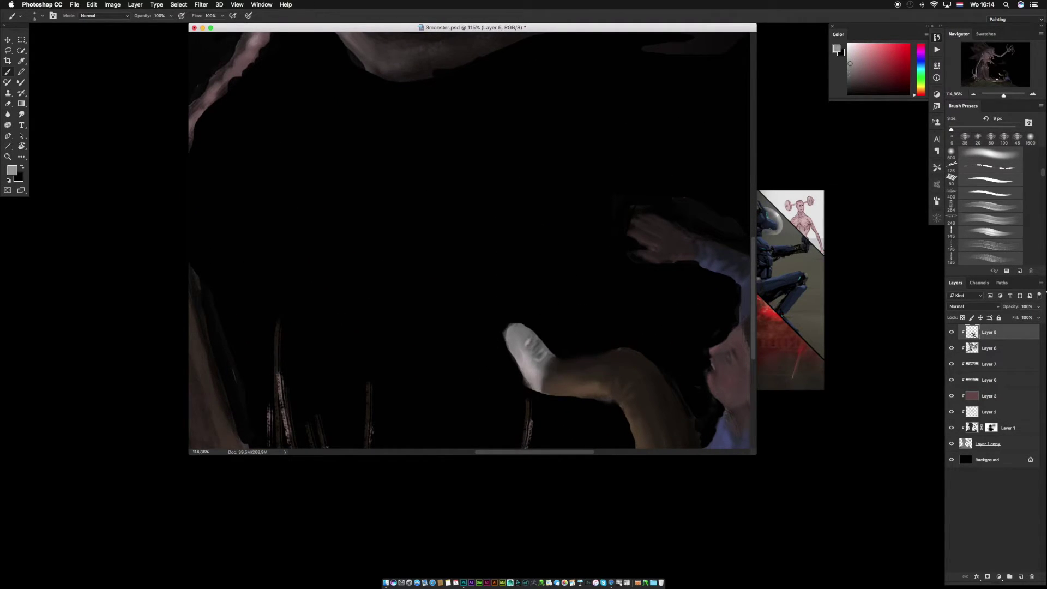
# Define the raised shoe's outline from toe to heel and its ankle opening with sampled greys.
pyautogui.keyDown('alt'); pyautogui.click(508, 337); pyautogui.keyUp('alt')
pyautogui.moveTo(509, 337); pyautogui.dragTo(542, 387)
pyautogui.keyDown('alt'); pyautogui.click(525, 375); pyautogui.keyUp('alt')
pyautogui.keyDown('alt'); pyautogui.click(532, 383); pyautogui.keyUp('alt')
pyautogui.keyDown('alt'); pyautogui.click(558, 363); pyautogui.keyUp('alt')
pyautogui.keyDown('alt'); pyautogui.click(543, 384); pyautogui.keyUp('alt')
pyautogui.keyDown('alt'); pyautogui.click(539, 341); pyautogui.keyUp('alt')
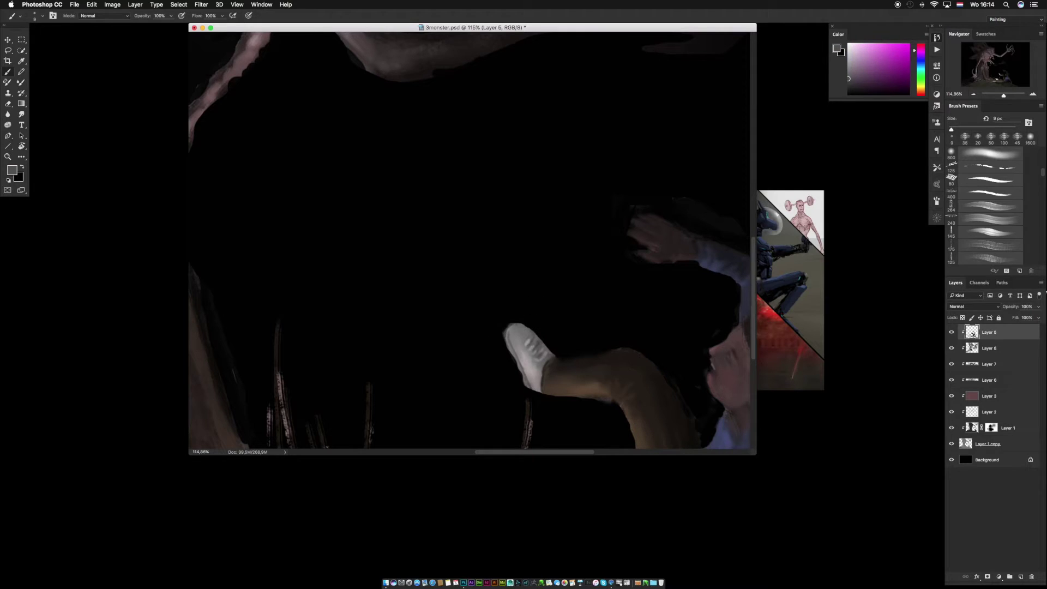
# Refine the shading and laces on the upper of the raised shoe with sampled grey tones.
pyautogui.keyDown('alt'); pyautogui.click(540, 354); pyautogui.keyUp('alt')
pyautogui.keyDown('alt'); pyautogui.click(514, 341); pyautogui.keyUp('alt')
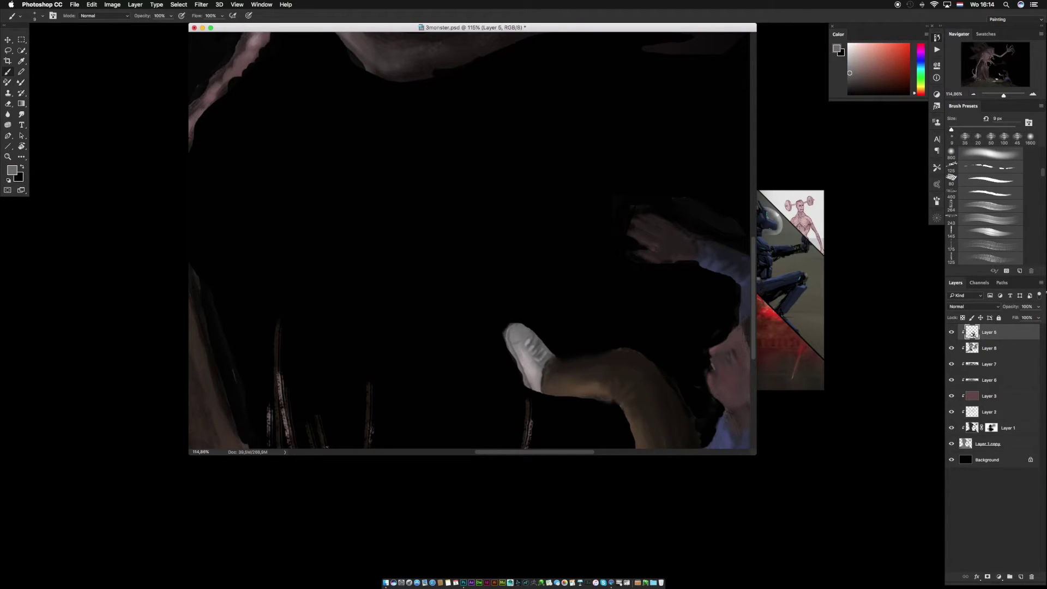
pyautogui.moveTo(527, 360); pyautogui.dragTo(534, 374)
pyautogui.keyDown('alt'); pyautogui.click(536, 371); pyautogui.keyUp('alt')
pyautogui.keyDown('alt'); pyautogui.click(526, 349); pyautogui.keyUp('alt')
pyautogui.keyDown('alt'); pyautogui.click(528, 351); pyautogui.keyUp('alt')
pyautogui.keyDown('alt'); pyautogui.click(536, 357); pyautogui.keyUp('alt')
pyautogui.moveTo(526, 343); pyautogui.dragTo(532, 348)
# Paint the toe and side of the fallen man's other shoe on the grass with sampled greys.
pyautogui.press('super+minus')
pyautogui.press('super+minus')
pyautogui.press('super+minus')
pyautogui.press('super+minus')
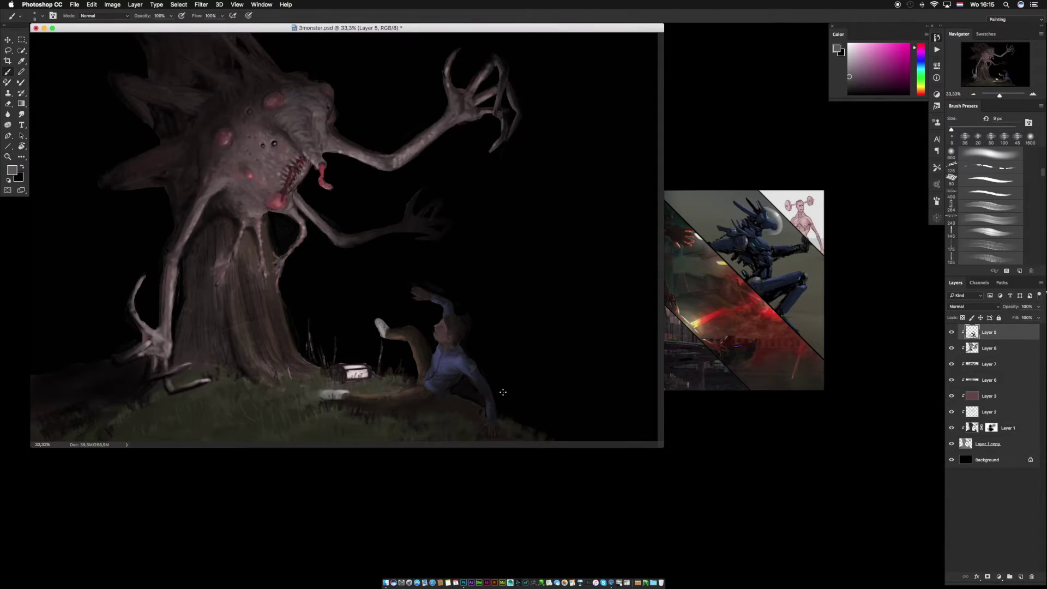
pyautogui.press('super+space')
pyautogui.keyDown('super'); pyautogui.click(458, 418); pyautogui.keyUp('super')
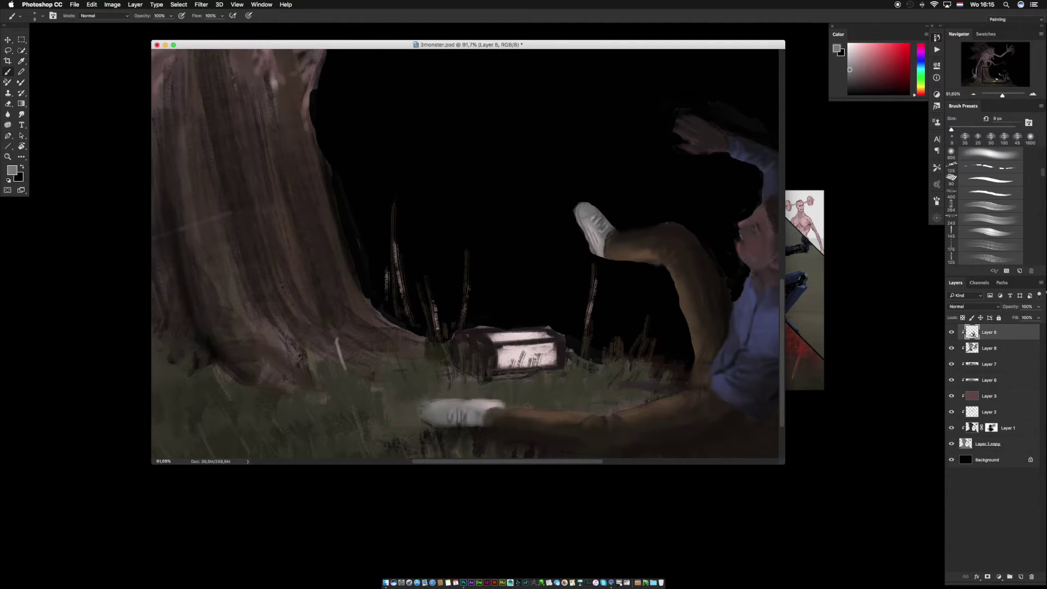
pyautogui.keyDown('alt'); pyautogui.click(458, 417); pyautogui.keyUp('alt')
pyautogui.keyDown('alt'); pyautogui.click(442, 412); pyautogui.keyUp('alt')
pyautogui.keyDown('alt'); pyautogui.click(450, 417); pyautogui.keyUp('alt')
pyautogui.keyDown('alt'); pyautogui.click(459, 419); pyautogui.keyUp('alt')
pyautogui.moveTo(435, 406); pyautogui.dragTo(437, 423)
pyautogui.keyDown('alt'); pyautogui.click(438, 418); pyautogui.keyUp('alt')
pyautogui.keyDown('alt'); pyautogui.click(440, 406); pyautogui.keyUp('alt')
# Clean up the raised shoe's edge and finish the shading near the ankle of the shoe on the grass.
pyautogui.keyDown('alt'); pyautogui.click(597, 219); pyautogui.keyUp('alt')
pyautogui.keyDown('alt'); pyautogui.click(582, 219); pyautogui.keyUp('alt')
pyautogui.keyDown('alt'); pyautogui.click(571, 222); pyautogui.keyUp('alt')
pyautogui.keyDown('alt'); pyautogui.click(580, 223); pyautogui.keyUp('alt')
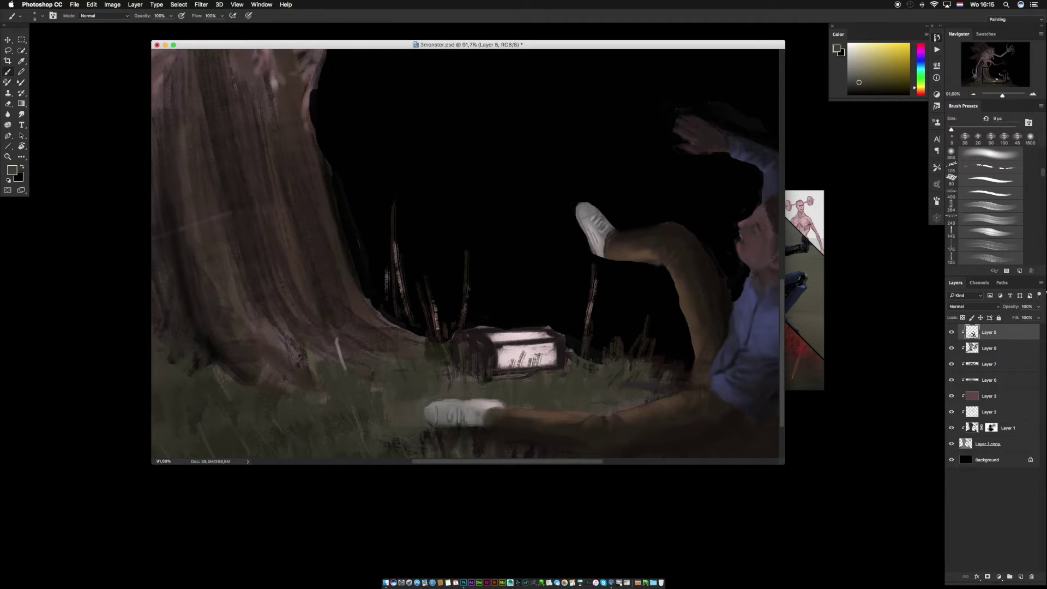
pyautogui.keyDown('alt'); pyautogui.click(459, 418); pyautogui.keyUp('alt')
pyautogui.keyDown('alt'); pyautogui.click(493, 415); pyautogui.keyUp('alt')
pyautogui.moveTo(484, 409); pyautogui.dragTo(480, 422)
# Flip the canvas horizontally, reposition and enlarge the document window, and save the file.
pyautogui.press('super+minus')
pyautogui.press('super+minus')
pyautogui.press('super+minus')
pyautogui.press('super+minus')
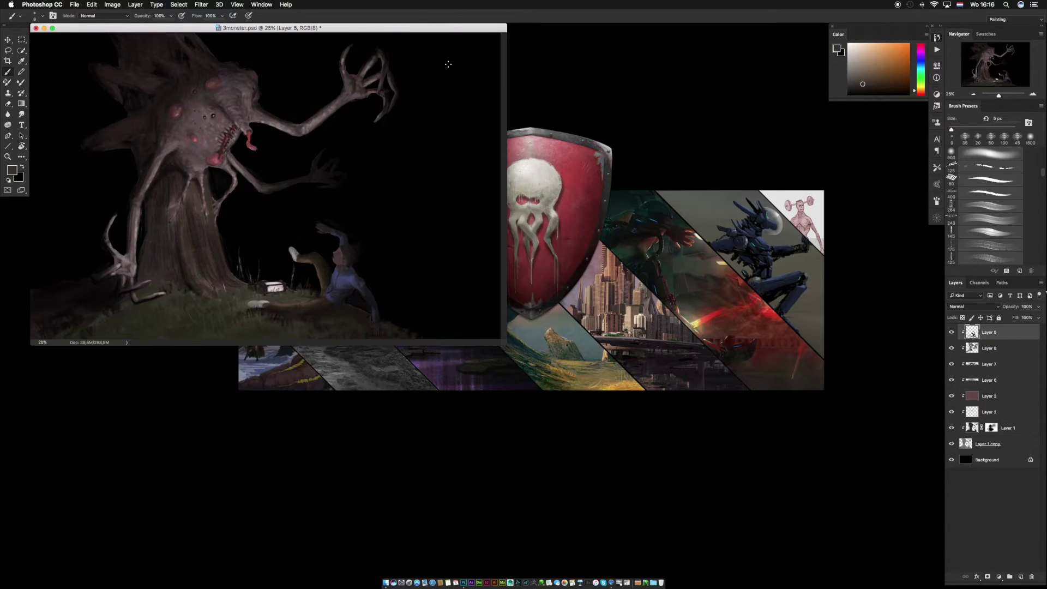
pyautogui.moveTo(440, 28); pyautogui.dragTo(637, 110)
pyautogui.press('super+shift+h')
pyautogui.moveTo(701, 426); pyautogui.dragTo(781, 505)
pyautogui.press('super+s')
pyautogui.moveTo(645, 111); pyautogui.dragTo(590, 104)
# Check Layer 8 by toggling its visibility, pick another brush, and paint the trunk and foreground grass with sampled dark colours.
pyautogui.click(952, 347)
pyautogui.click(952, 348)
pyautogui.rightClick(615, 415)
pyautogui.doubleClick(615, 415)
pyautogui.keyDown('alt'); pyautogui.click(532, 354); pyautogui.keyUp('alt')
pyautogui.keyDown('alt'); pyautogui.click(519, 389); pyautogui.keyUp('alt')
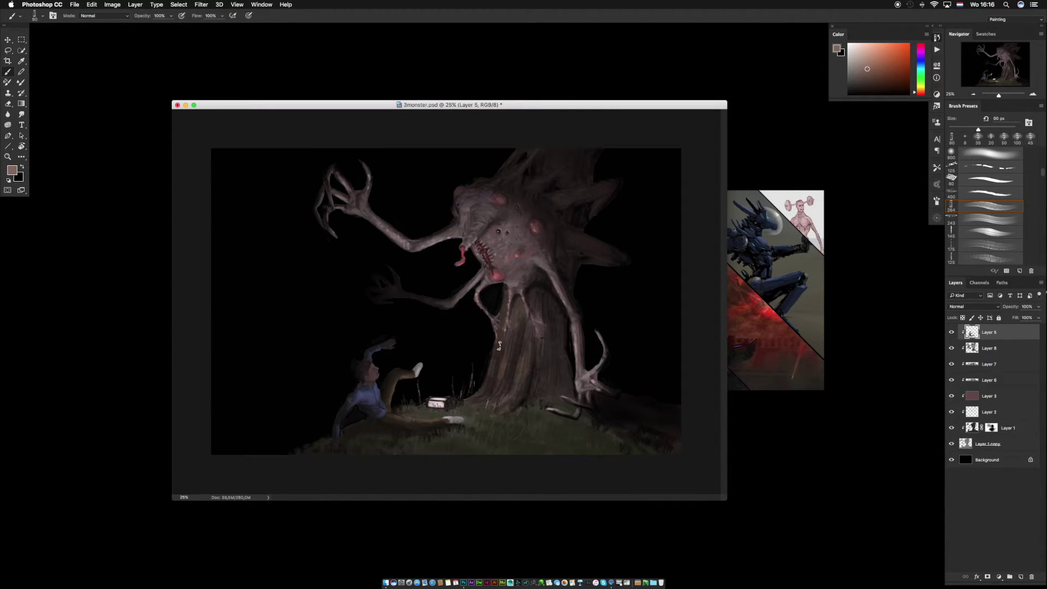
pyautogui.keyDown('alt'); pyautogui.click(500, 381); pyautogui.keyUp('alt')
pyautogui.keyDown('alt'); pyautogui.click(494, 392); pyautogui.keyUp('alt')
pyautogui.keyDown('alt'); pyautogui.click(526, 375); pyautogui.keyUp('alt')
pyautogui.keyDown('alt'); pyautogui.click(519, 318); pyautogui.keyUp('alt')
pyautogui.moveTo(515, 294); pyautogui.dragTo(518, 345)
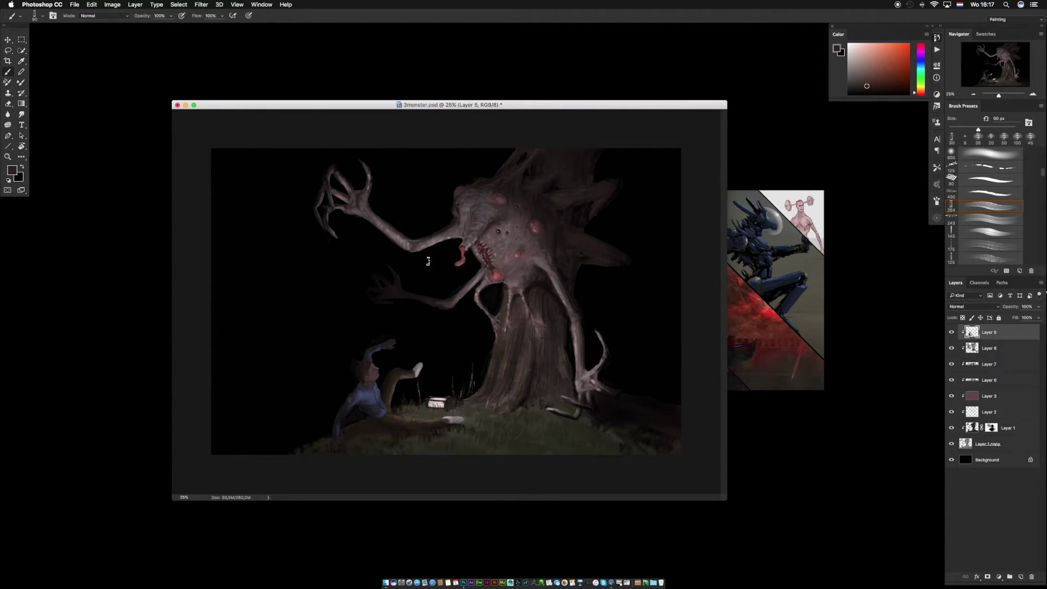
pyautogui.keyDown('alt'); pyautogui.click(463, 452); pyautogui.keyUp('alt')
pyautogui.moveTo(463, 453); pyautogui.dragTo(657, 455)
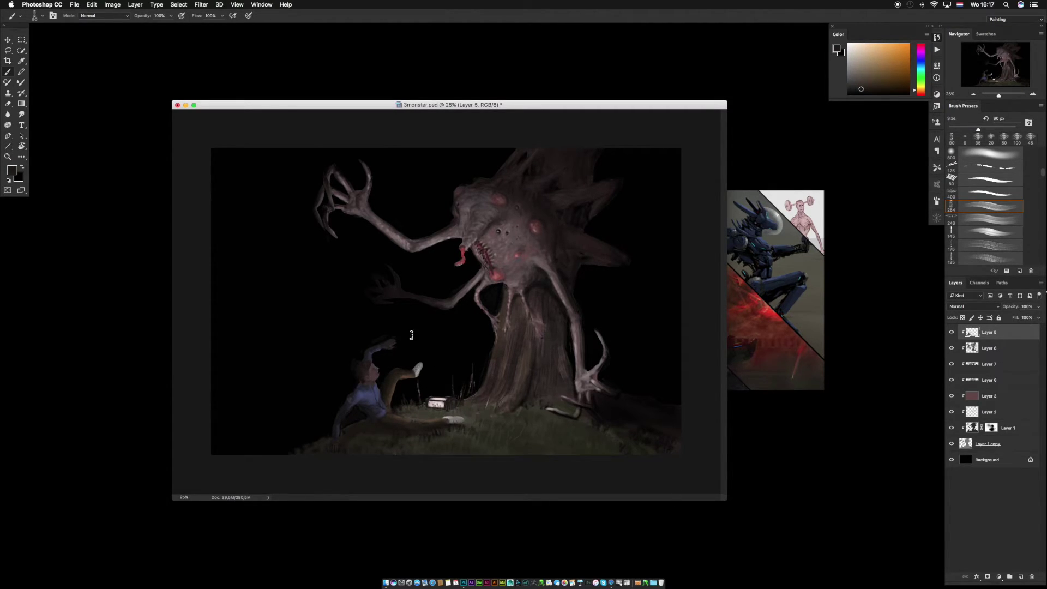
# Select Layer 8 and refine the fingers of the monster's raised hand with a 50 px brush and sampled skin tones.
pyautogui.click(997, 354)
pyautogui.rightClick(383, 239)
pyautogui.click(448, 292)
pyautogui.press('Return')
pyautogui.keyDown('alt'); pyautogui.click(343, 182); pyautogui.keyUp('alt')
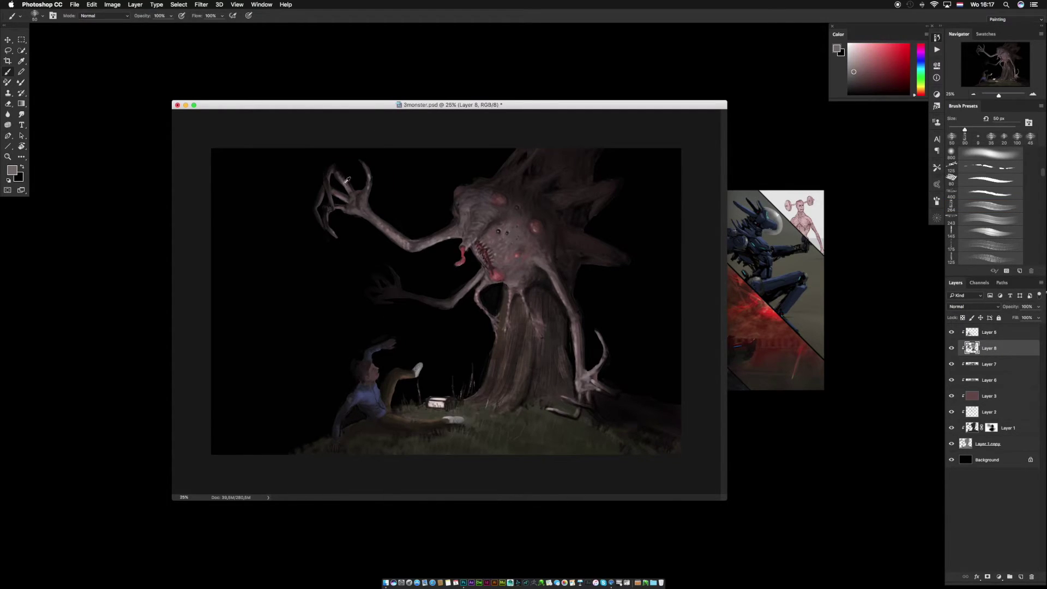
pyautogui.keyDown('alt'); pyautogui.click(336, 173); pyautogui.keyUp('alt')
pyautogui.keyDown('alt'); pyautogui.click(348, 184); pyautogui.keyUp('alt')
pyautogui.keyDown('alt'); pyautogui.click(349, 193); pyautogui.keyUp('alt')
pyautogui.keyDown('alt'); pyautogui.click(369, 175); pyautogui.keyUp('alt')
pyautogui.keyDown('alt'); pyautogui.click(480, 226); pyautogui.keyUp('alt')
# Try a white glow with a 2400 px soft brush on a new Overlay layer at 54% opacity, and delete that layer.
pyautogui.click(1015, 334)
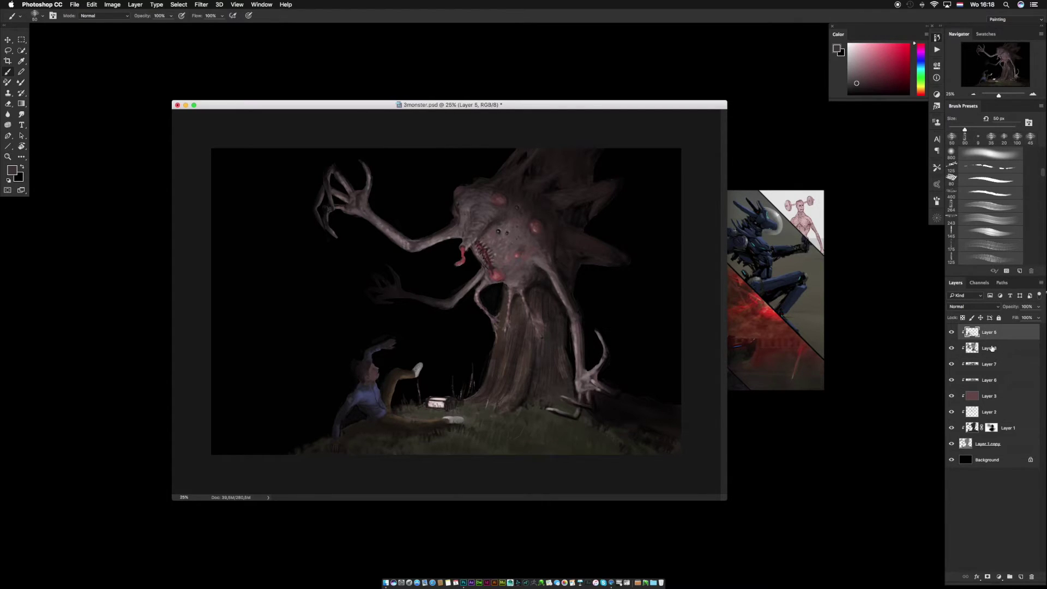
pyautogui.press('super+shift+n')
pyautogui.press('Return')
pyautogui.rightClick(472, 296)
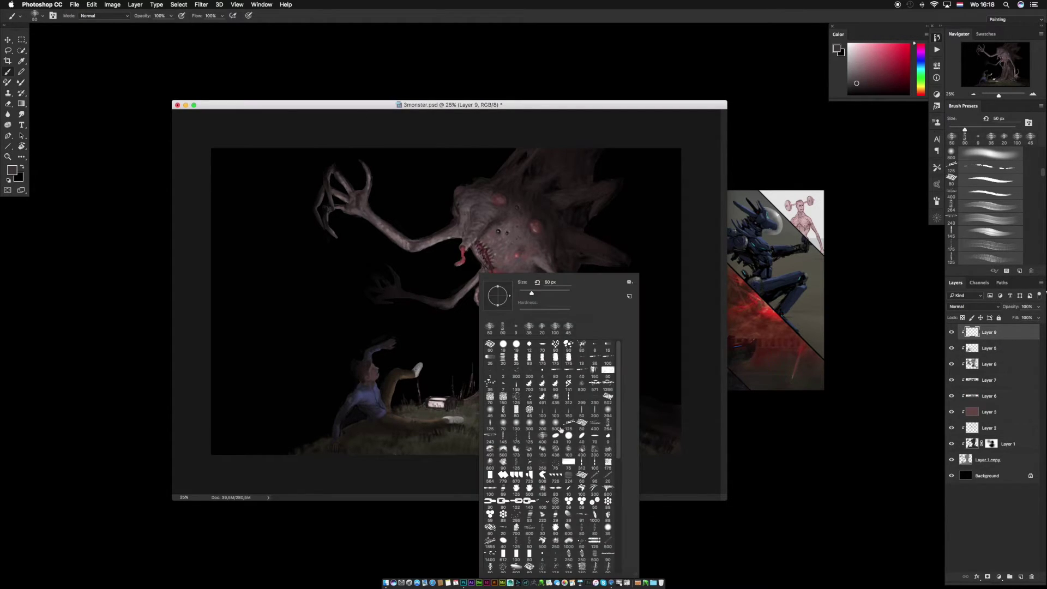
pyautogui.click(987, 154)
pyautogui.press(']')
pyautogui.press('d')
pyautogui.press('x')
pyautogui.click(460, 329)
pyautogui.click(1038, 307)
pyautogui.moveTo(1039, 317); pyautogui.dragTo(1019, 317)
pyautogui.click(997, 306)
pyautogui.click(957, 394)
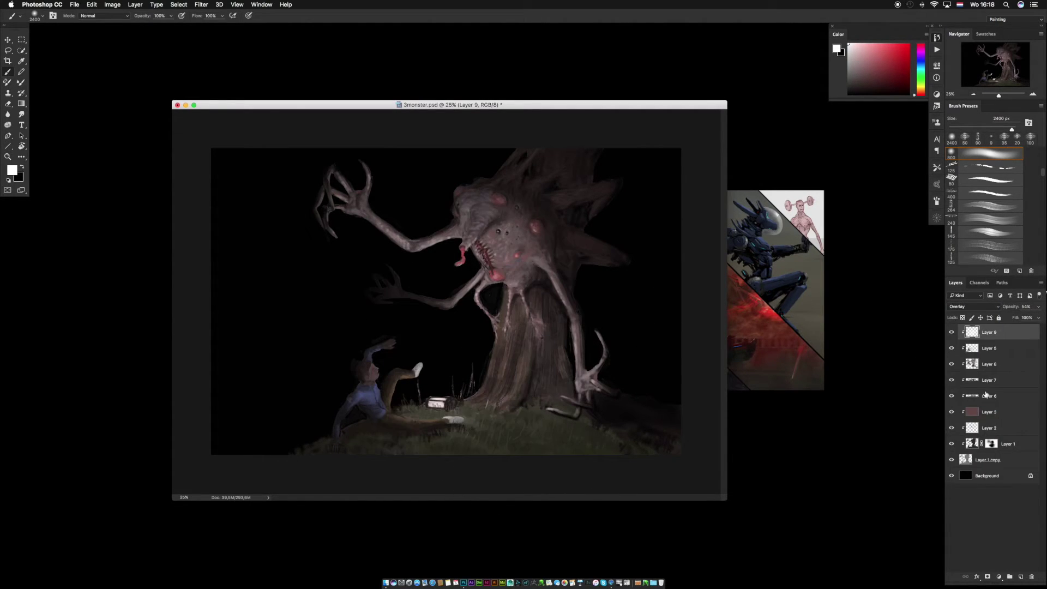
pyautogui.moveTo(987, 332); pyautogui.dragTo(1031, 575)
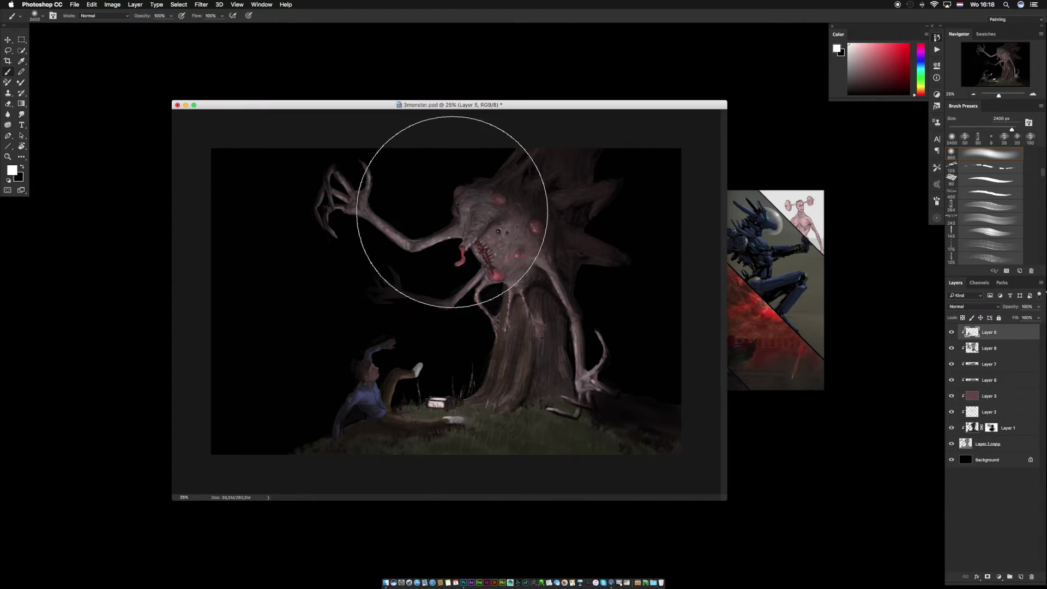
# Choose a smaller brush and refine the tree trunk on Layer 8 with a sampled brown.
pyautogui.rightClick(510, 305)
pyautogui.click(565, 330)
pyautogui.click(642, 108)
pyautogui.keyDown('alt'); pyautogui.click(530, 374); pyautogui.keyUp('alt')
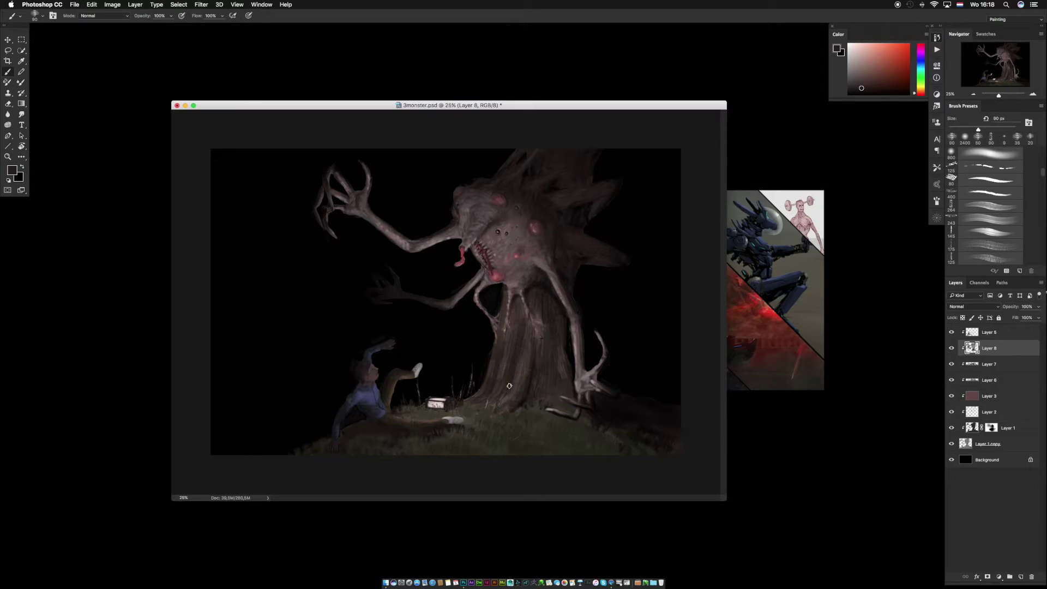
# Choose another textured brush at 127 px and paint the tree trunk and its base on Layer 8 with sampled browns.
pyautogui.rightClick(523, 313)
pyautogui.click(541, 344)
pyautogui.moveTo(588, 294); pyautogui.dragTo(601, 293)
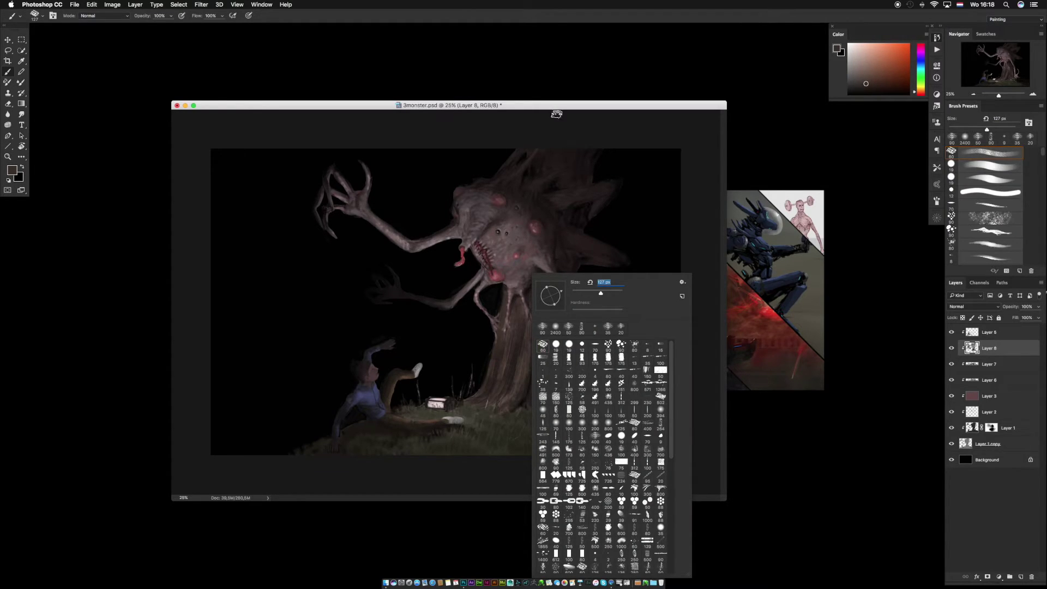
pyautogui.click(557, 109)
pyautogui.keyDown('alt'); pyautogui.click(520, 368); pyautogui.keyUp('alt')
pyautogui.moveTo(520, 368); pyautogui.dragTo(525, 358)
pyautogui.keyDown('alt'); pyautogui.click(533, 385); pyautogui.keyUp('alt')
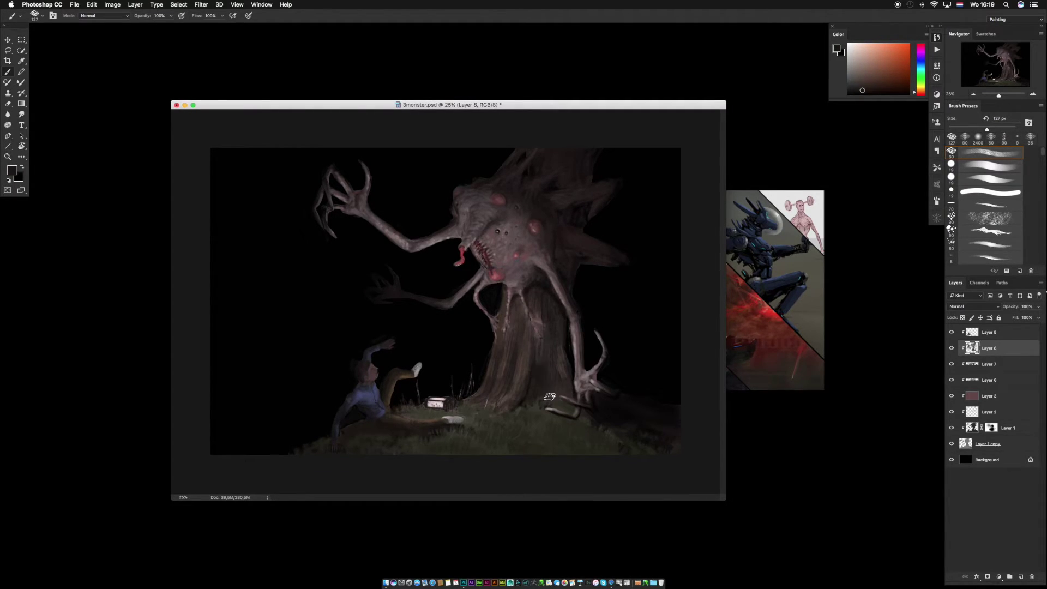
pyautogui.keyDown('alt'); pyautogui.click(508, 372); pyautogui.keyUp('alt')
pyautogui.keyDown('alt'); pyautogui.click(495, 404); pyautogui.keyUp('alt')
pyautogui.moveTo(510, 365); pyautogui.dragTo(510, 346)
pyautogui.keyDown('alt'); pyautogui.click(507, 360); pyautogui.keyUp('alt')
pyautogui.keyDown('alt'); pyautogui.click(498, 355); pyautogui.keyUp('alt')
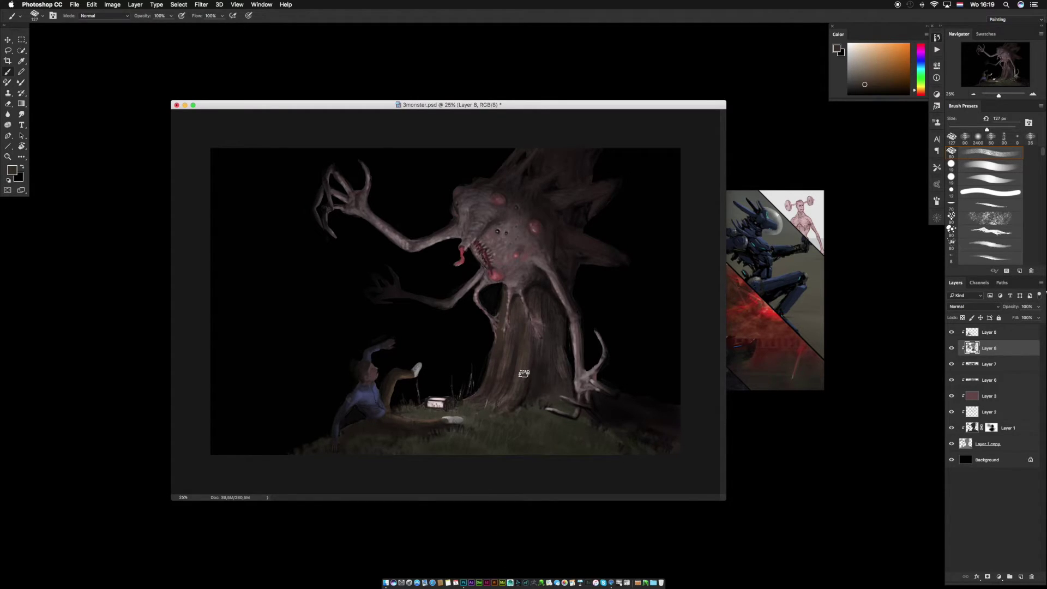
# Reduce the brush to 70 px and paint the fallen man's blue shirt and supporting arm on Layer 5 with sampled colours.
pyautogui.press('[')
pyautogui.press('[')
pyautogui.press('[')
pyautogui.press('[')
pyautogui.press('[')
pyautogui.keyDown('alt'); pyautogui.click(372, 409); pyautogui.keyUp('alt')
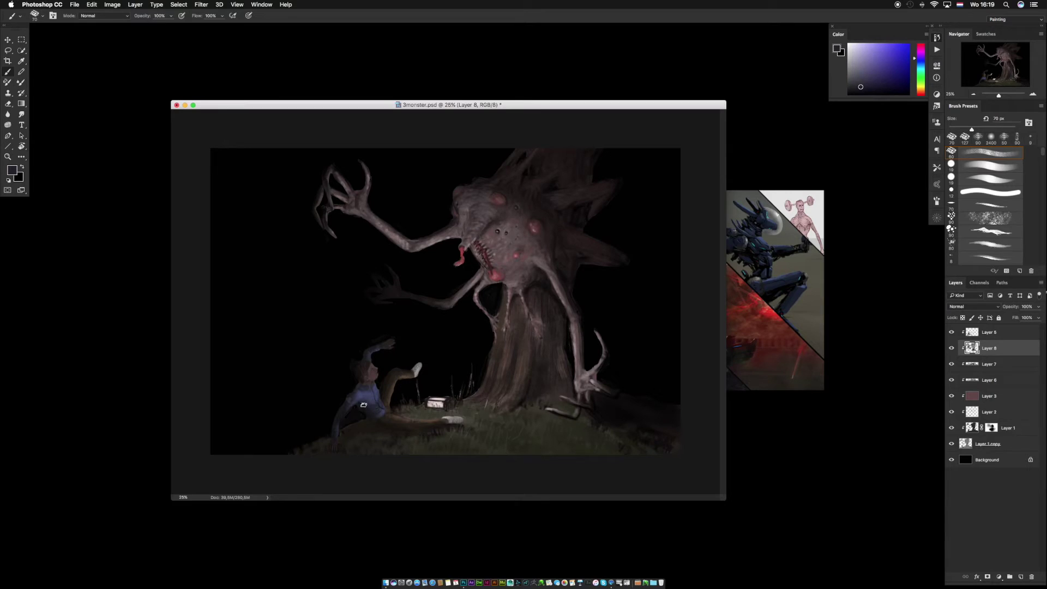
pyautogui.hotkey('alt', ']')
pyautogui.keyDown('alt'); pyautogui.click(374, 412); pyautogui.keyUp('alt')
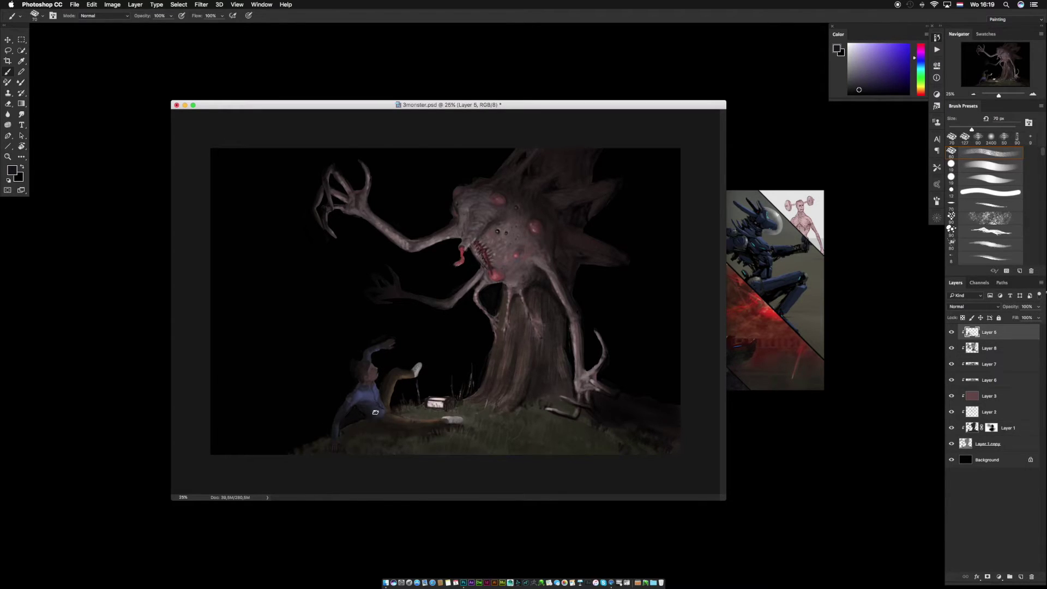
pyautogui.keyDown('alt'); pyautogui.click(362, 392); pyautogui.keyUp('alt')
pyautogui.keyDown('alt'); pyautogui.click(348, 412); pyautogui.keyUp('alt')
pyautogui.keyDown('alt'); pyautogui.click(338, 431); pyautogui.keyUp('alt')
# Refine the man's brown trousers along both legs with sampled browns.
pyautogui.keyDown('alt'); pyautogui.click(393, 383); pyautogui.keyUp('alt')
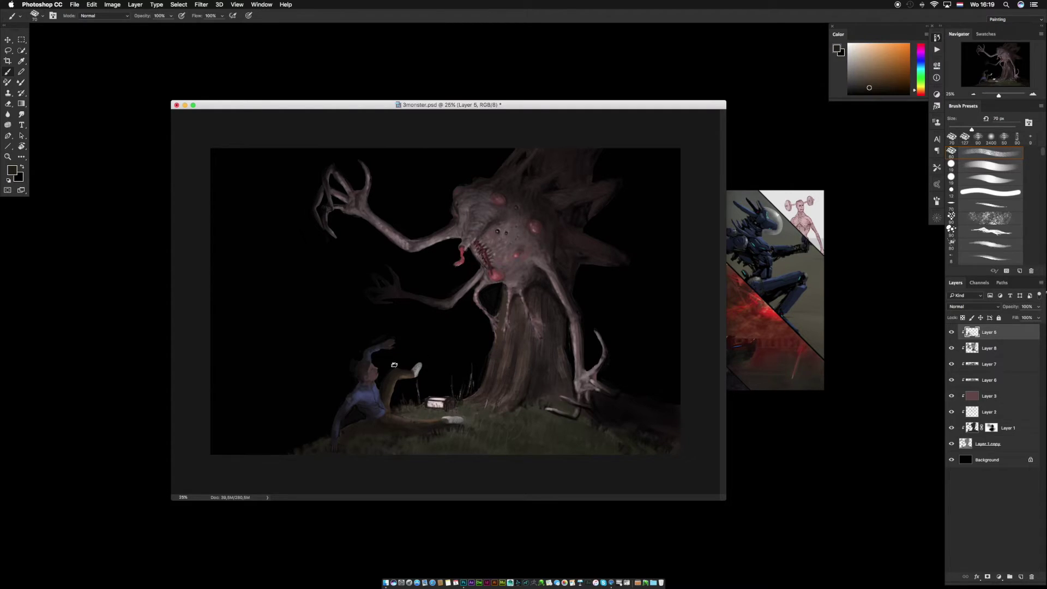
pyautogui.keyDown('alt'); pyautogui.click(393, 397); pyautogui.keyUp('alt')
pyautogui.keyDown('alt'); pyautogui.click(390, 421); pyautogui.keyUp('alt')
pyautogui.keyDown('alt'); pyautogui.click(414, 428); pyautogui.keyUp('alt')
pyautogui.keyDown('alt'); pyautogui.click(439, 428); pyautogui.keyUp('alt')
# Shrink the brush and refine the monster's small eyes and the wrinkled skin above its mouth with sampled tones.
pyautogui.press('[')
pyautogui.press('[')
pyautogui.press('[')
pyautogui.press('[')
pyautogui.press('[')
pyautogui.press('[')
pyautogui.keyDown('alt'); pyautogui.click(508, 205); pyautogui.keyUp('alt')
pyautogui.moveTo(517, 209); pyautogui.dragTo(516, 207)
pyautogui.keyDown('alt'); pyautogui.click(515, 206); pyautogui.keyUp('alt')
pyautogui.click(498, 232)
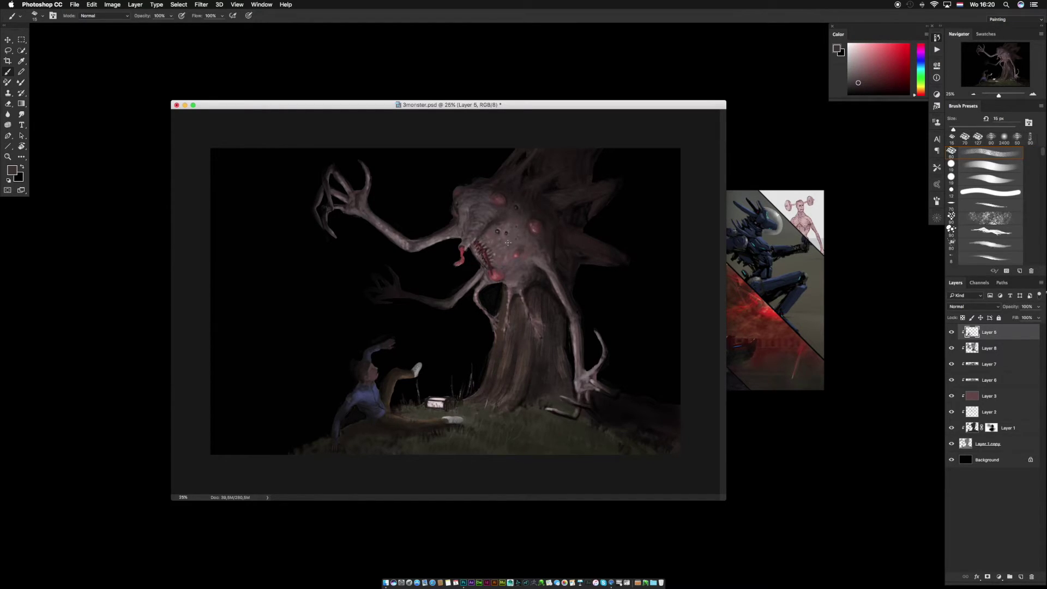
pyautogui.keyDown('alt'); pyautogui.click(492, 234); pyautogui.keyUp('alt')
pyautogui.keyDown('alt'); pyautogui.click(480, 238); pyautogui.keyUp('alt')
pyautogui.keyDown('alt'); pyautogui.click(481, 238); pyautogui.keyUp('alt')
pyautogui.keyDown('alt'); pyautogui.click(485, 234); pyautogui.keyUp('alt')
pyautogui.keyDown('alt'); pyautogui.click(489, 226); pyautogui.keyUp('alt')
# Touch up a finger of the raised hand, paint a tendril below the mouth on Layer 1 copy, and reselect Layer 5.
pyautogui.keyDown('alt'); pyautogui.click(339, 168); pyautogui.keyUp('alt')
pyautogui.moveTo(338, 168); pyautogui.dragTo(334, 173)
pyautogui.keyDown('alt'); pyautogui.click(332, 170); pyautogui.keyUp('alt')
pyautogui.keyDown('alt'); pyautogui.click(503, 359); pyautogui.keyUp('alt')
pyautogui.keyDown('alt'); pyautogui.click(489, 279); pyautogui.keyUp('alt')
pyautogui.click(984, 444)
pyautogui.moveTo(495, 284); pyautogui.dragTo(498, 298)
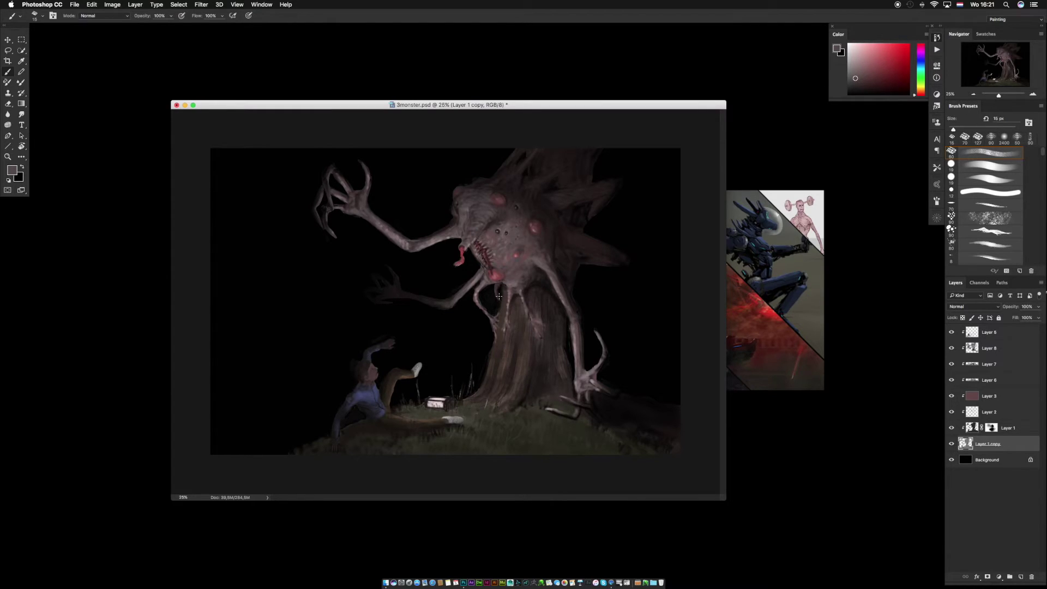
pyautogui.hotkey('alt', '.')
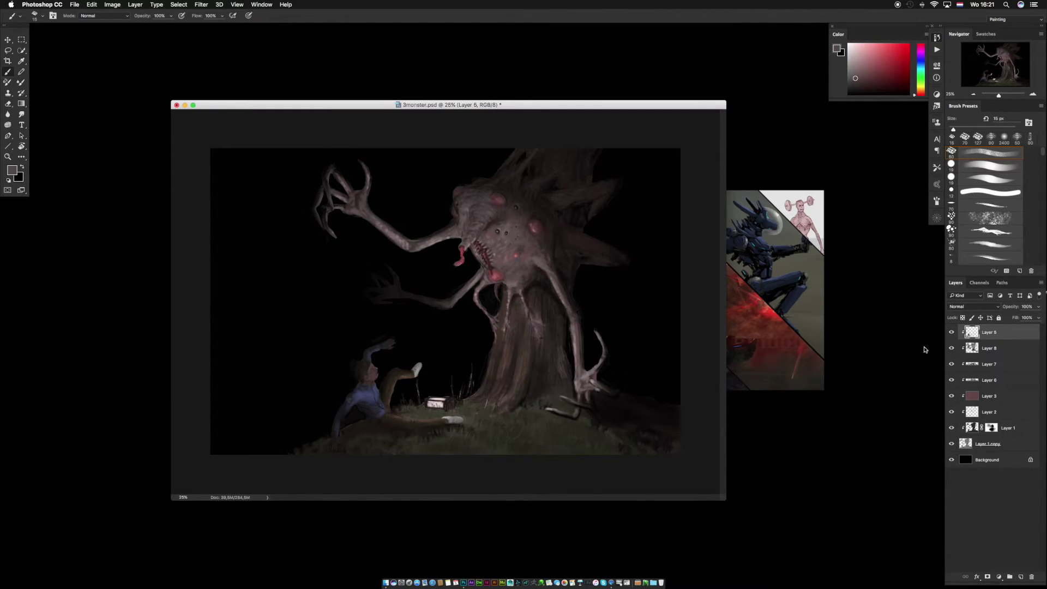
# Lasso the man on Layer 5, cut everything outside him to a new layer, merge it into Layer 8, and check Layer 8's visibility.
pyautogui.press('l')
pyautogui.moveTo(382, 326)
pyautogui.mouseDown()
pyautogui.moveTo(456, 375)
pyautogui.moveTo(447, 443)
pyautogui.moveTo(359, 442)
pyautogui.moveTo(312, 384)
pyautogui.moveTo(335, 350)
pyautogui.moveTo(383, 327)
pyautogui.mouseUp()
pyautogui.press('super+shift+i')
pyautogui.press('super+shift+j')
pyautogui.moveTo(1002, 332); pyautogui.dragTo(1003, 366)
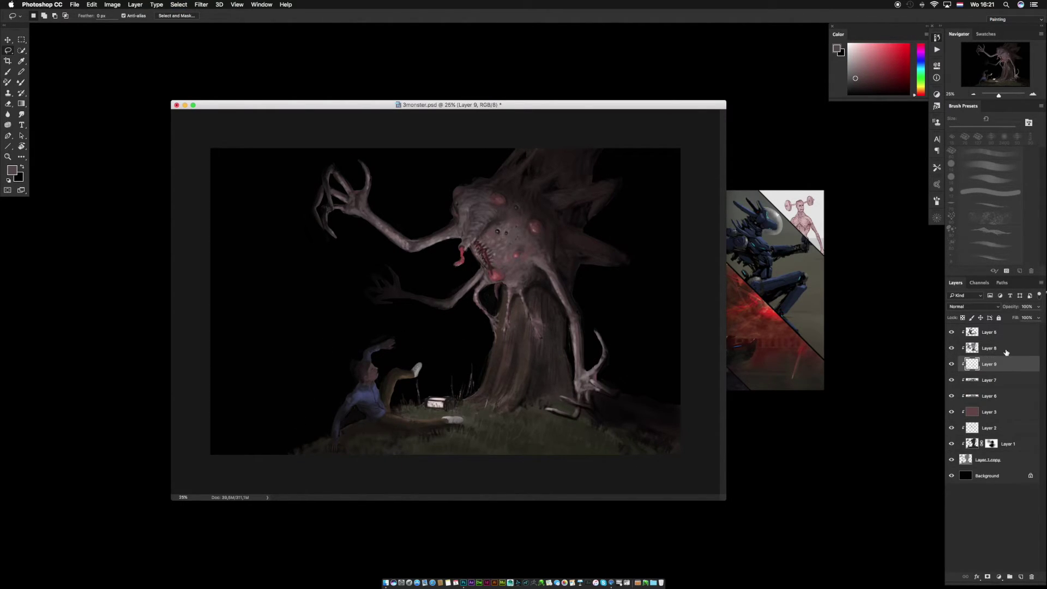
pyautogui.keyDown('shift'); pyautogui.click(1004, 350); pyautogui.keyUp('shift')
pyautogui.press('super+e')
pyautogui.click(951, 348)
pyautogui.click(952, 347)
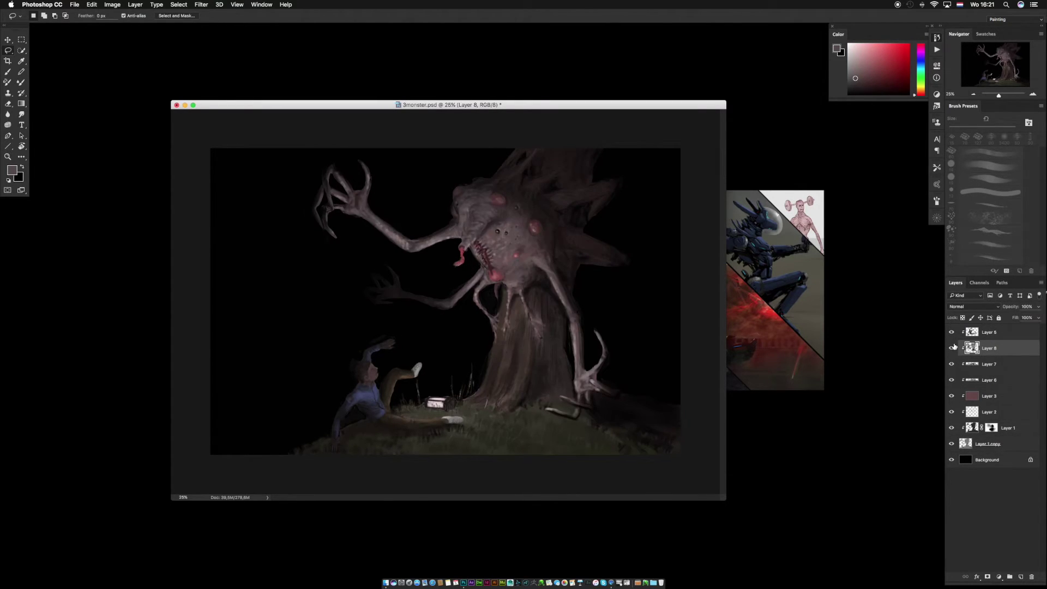
# Switch to the Eraser with a 500 px textured brush and erase part of Layer 8 over the ground beside the monster's lowered hand.
pyautogui.press('e')
pyautogui.rightClick(572, 276)
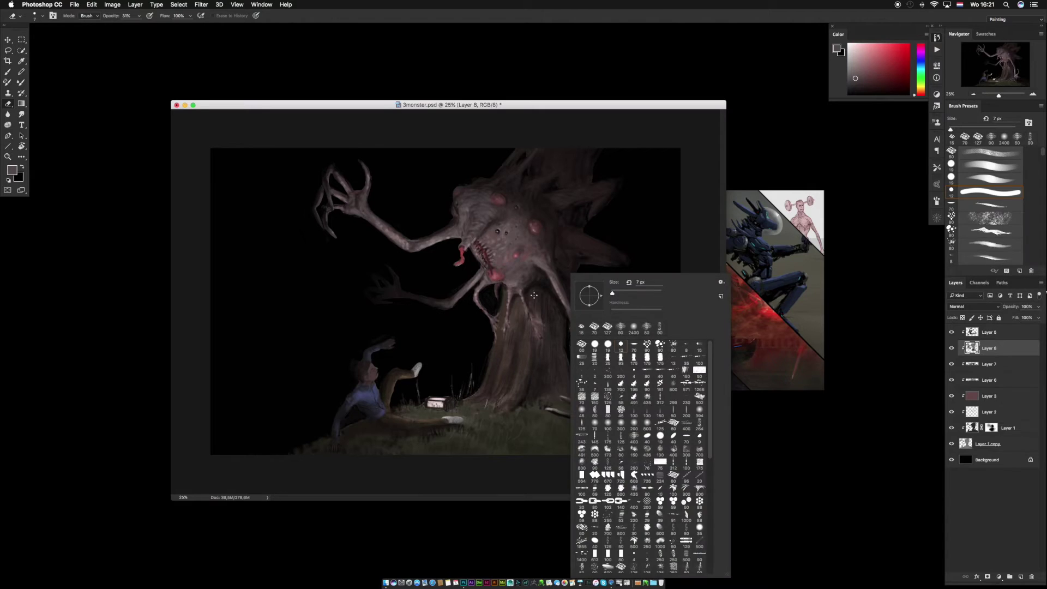
pyautogui.doubleClick(588, 295)
pyautogui.press(']')
pyautogui.press(']')
pyautogui.press(']')
pyautogui.press(']')
pyautogui.press(']')
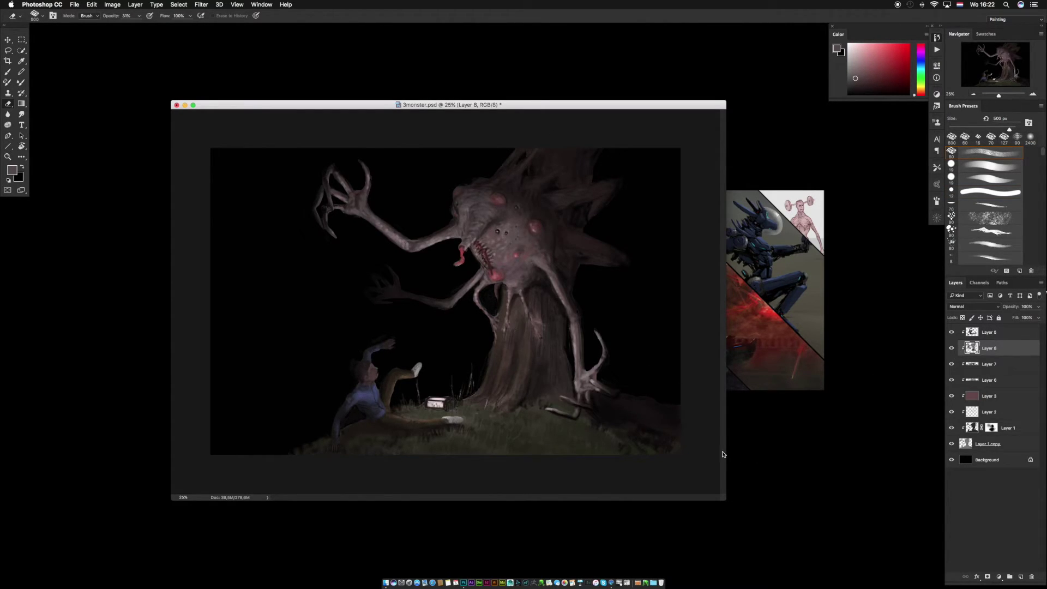
pyautogui.click(951, 348)
pyautogui.click(952, 348)
pyautogui.moveTo(643, 390); pyautogui.dragTo(661, 399)
# Raise the eraser opacity to 100%, enlarge its brush, and erase more of Layer 8 along the ground's outer edge.
pyautogui.click(139, 16)
pyautogui.moveTo(138, 26); pyautogui.dragTo(169, 25)
pyautogui.press(']')
pyautogui.press(']')
pyautogui.press(']')
pyautogui.press(']')
pyautogui.press(']')
pyautogui.press(']')
pyautogui.moveTo(685, 405); pyautogui.dragTo(731, 412)
# Switch to the Smudge tool, choose a textured brush, and reduce it to 25 px.
pyautogui.press('r')
pyautogui.rightClick(542, 232)
pyautogui.doubleClick(587, 399)
pyautogui.press('[')
pyautogui.press('[')
pyautogui.press('[')
pyautogui.press('[')
pyautogui.press('[')
pyautogui.press('[')
pyautogui.press('[')
pyautogui.press('[')
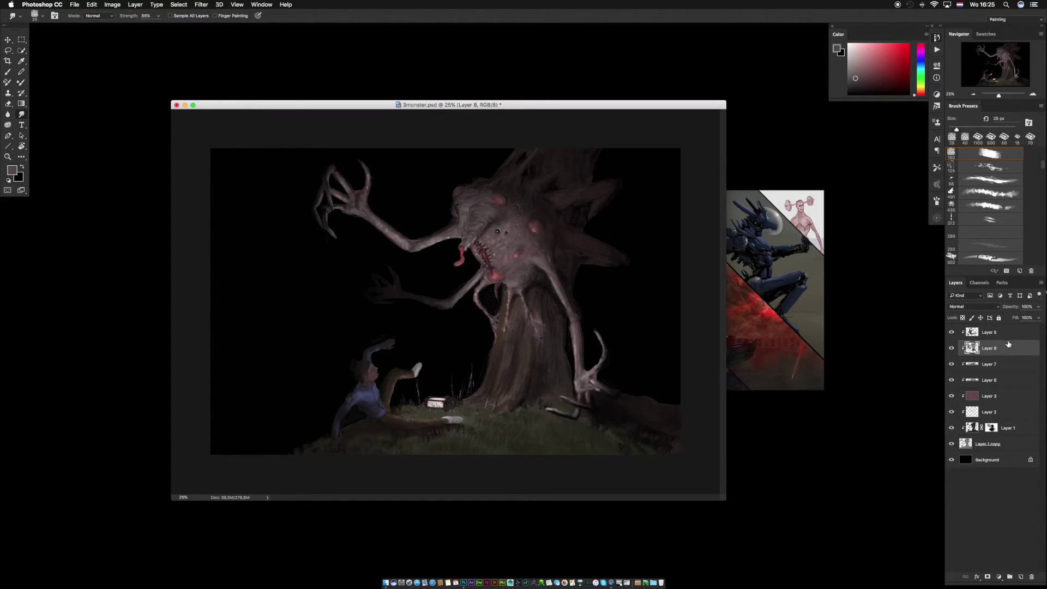
# Add a layer above Layer 5 and paint thin light blades in the foreground grass with a 35 px brush.
pyautogui.click(1007, 335)
pyautogui.press('super+shift+n')
pyautogui.press('Return')
pyautogui.press('b')
pyautogui.rightClick(489, 293)
pyautogui.doubleClick(604, 362)
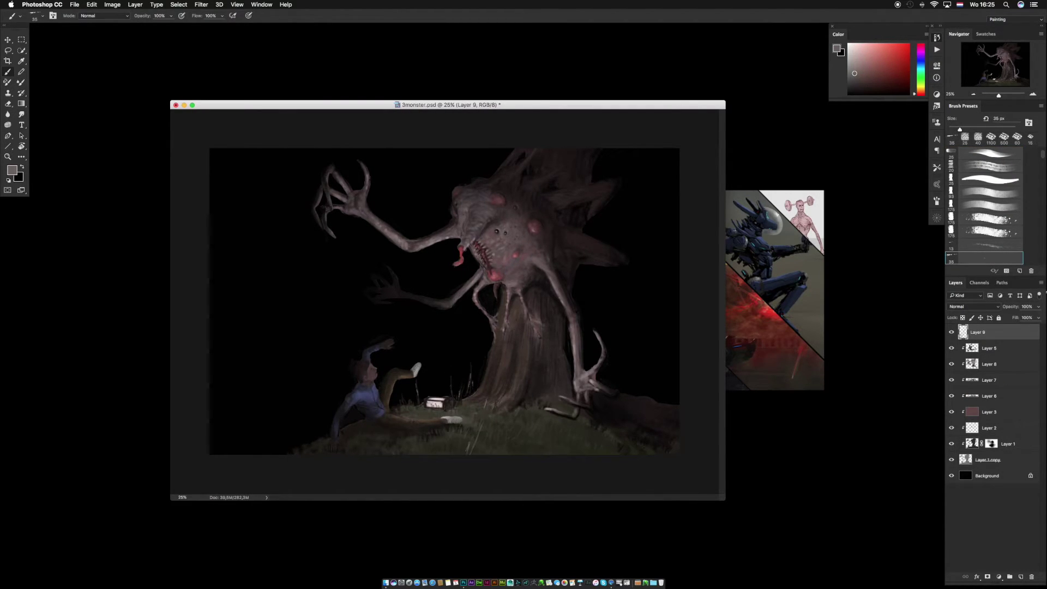
pyautogui.moveTo(548, 454); pyautogui.dragTo(546, 434)
# Add a layer above Layer 8 and paint white strands along the tendrils hanging over the trunk.
pyautogui.click(988, 364)
pyautogui.press('super+shift+n')
pyautogui.press('Return')
pyautogui.click(848, 43)
pyautogui.press('super+z')
pyautogui.moveTo(501, 322); pyautogui.dragTo(506, 335)
# Paint white drool below the monster's mouth on Layer 9, and undo the stray strokes, including one on the raised hand.
pyautogui.click(988, 332)
pyautogui.moveTo(491, 286); pyautogui.dragTo(491, 288)
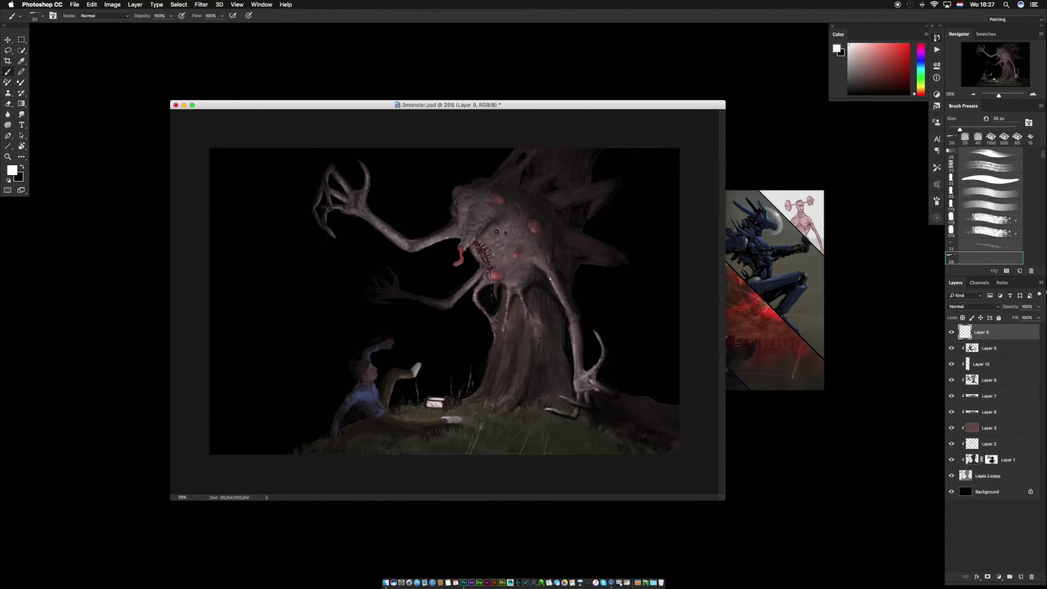
pyautogui.press('super+z')
pyautogui.moveTo(334, 214); pyautogui.dragTo(331, 205)
pyautogui.press('super+z')
# Paint fine strokes across the monster's face on a new layer with an 8 px brush, set the layer to 53% opacity, and sample a dark colour.
pyautogui.rightClick(367, 230)
pyautogui.click(484, 305)
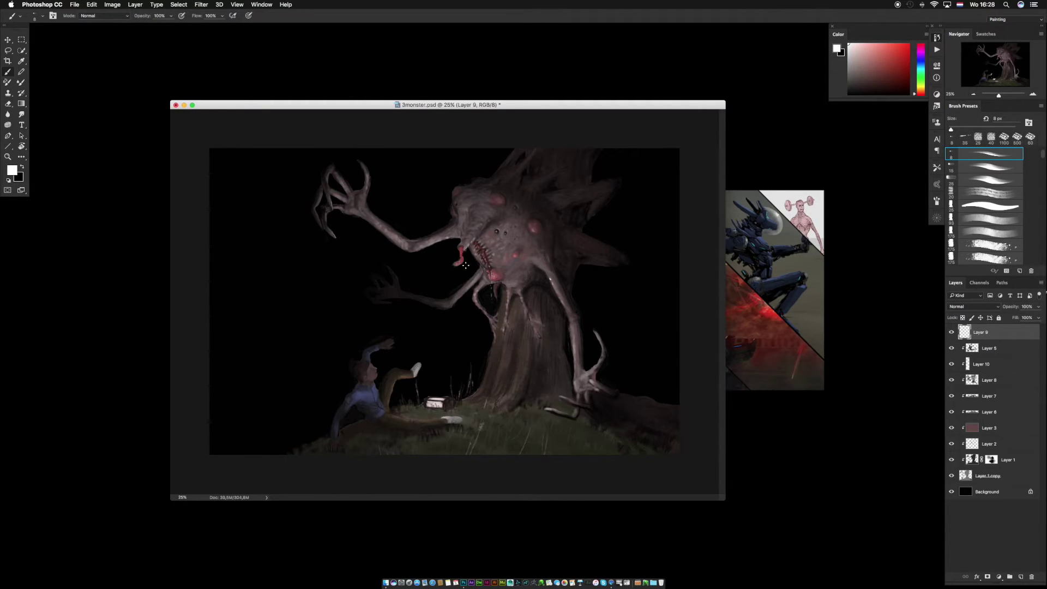
pyautogui.press('super+alt+shift+n')
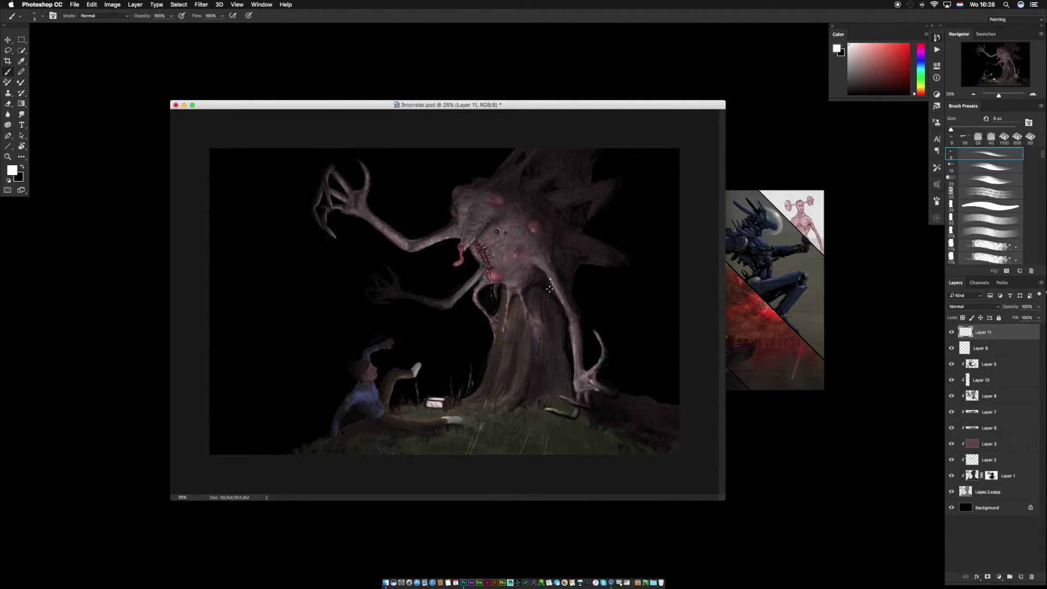
pyautogui.moveTo(515, 244)
pyautogui.mouseDown()
pyautogui.moveTo(509, 272)
pyautogui.moveTo(530, 263)
pyautogui.mouseUp()
pyautogui.moveTo(1038, 306); pyautogui.dragTo(1020, 321)
pyautogui.keyDown('alt'); pyautogui.click(535, 284); pyautogui.keyUp('alt')
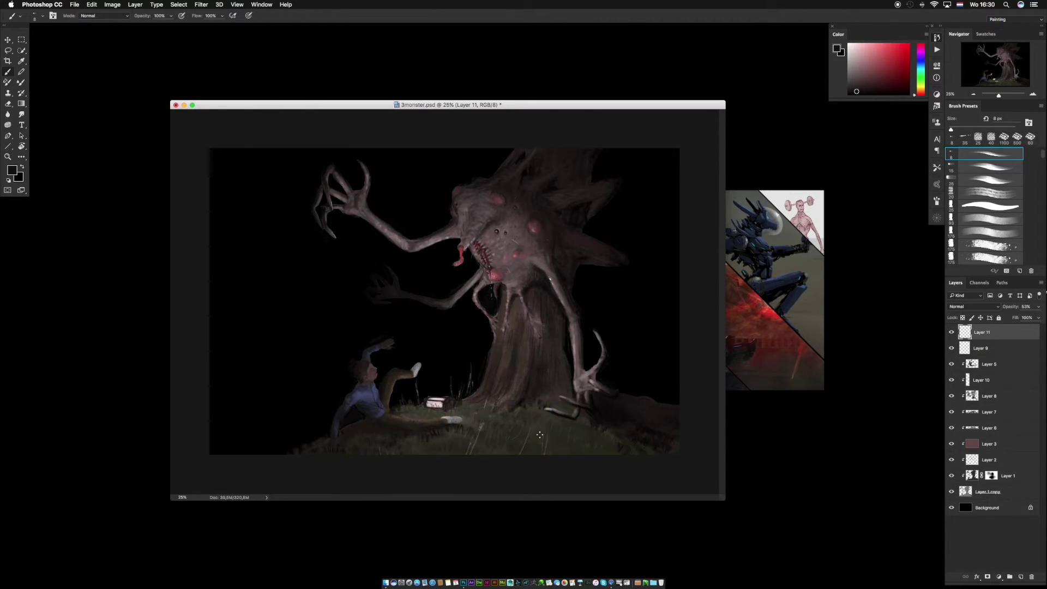
# Merge Layer 11 with Layer 9, duplicate the merged layer beneath itself, and offset the copy.
pyautogui.keyDown('shift'); pyautogui.click(1007, 351); pyautogui.keyUp('shift')
pyautogui.press('super+e')
pyautogui.moveTo(1006, 333); pyautogui.dragTo(1005, 349)
pyautogui.moveTo(528, 261); pyautogui.dragTo(541, 266)
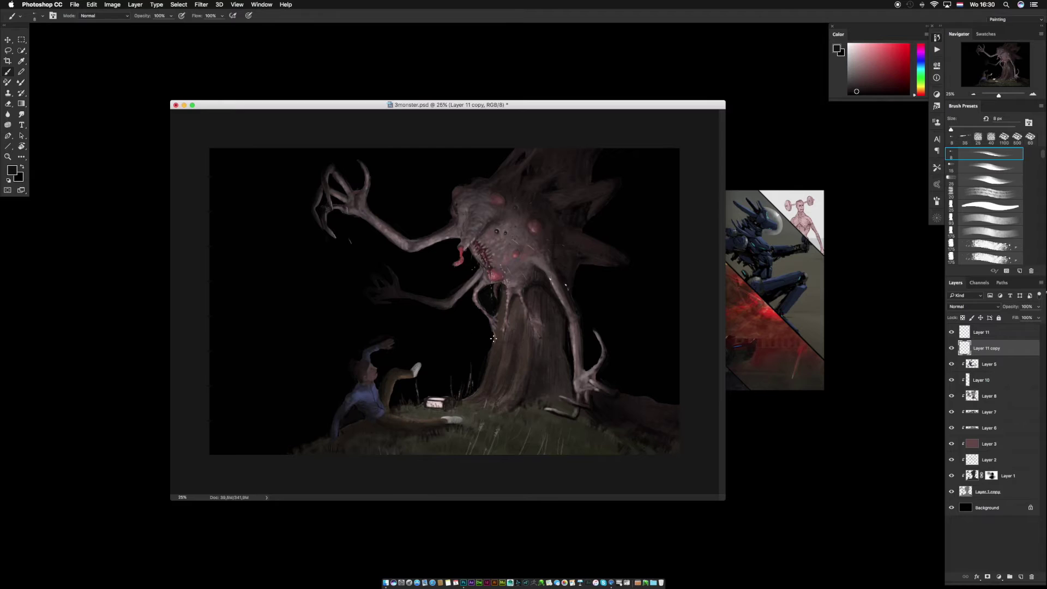
# Lasso an area of the Layer 11 copy beside the monster's hanging arm, and clear the selection.
pyautogui.press('l')
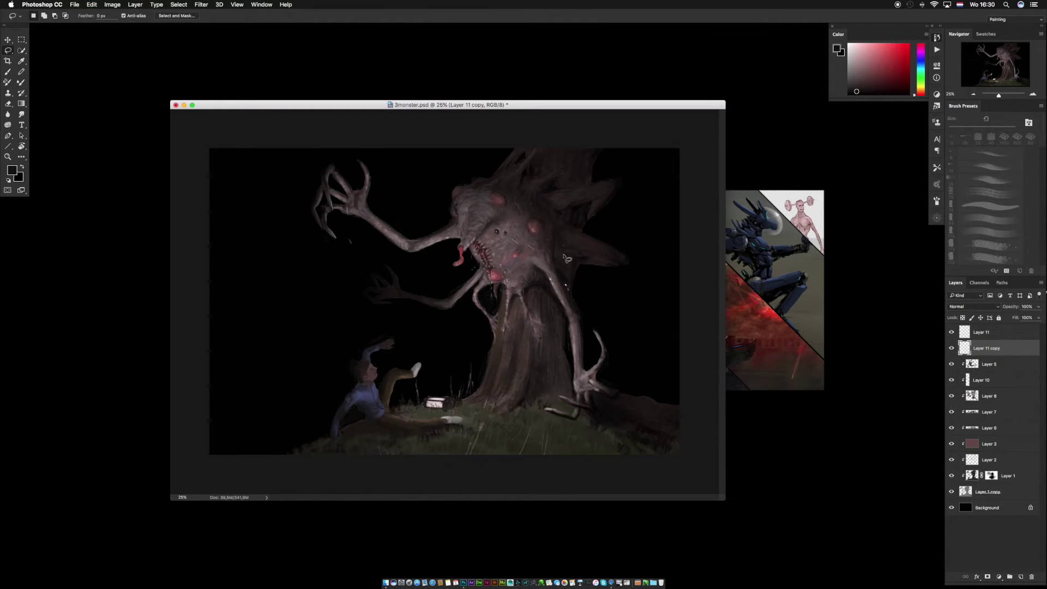
pyautogui.moveTo(542, 285); pyautogui.dragTo(546, 299)
pyautogui.press('super+d')
# Review the whole painting in full-screen view, return to the document window, and check Layer 12 by toggling its visibility.
pyautogui.press('f')
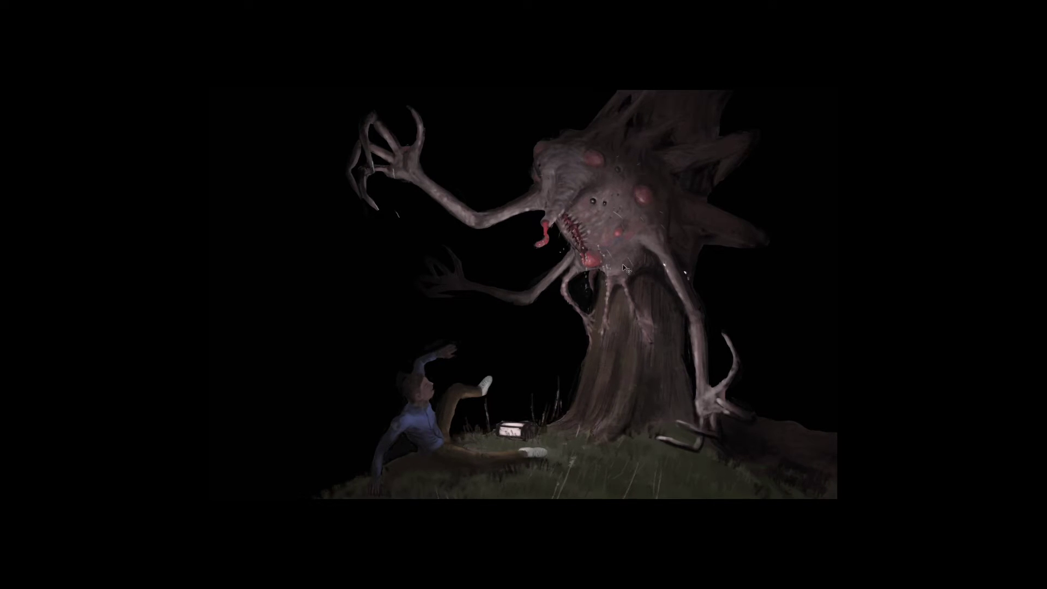
pyautogui.press('f')
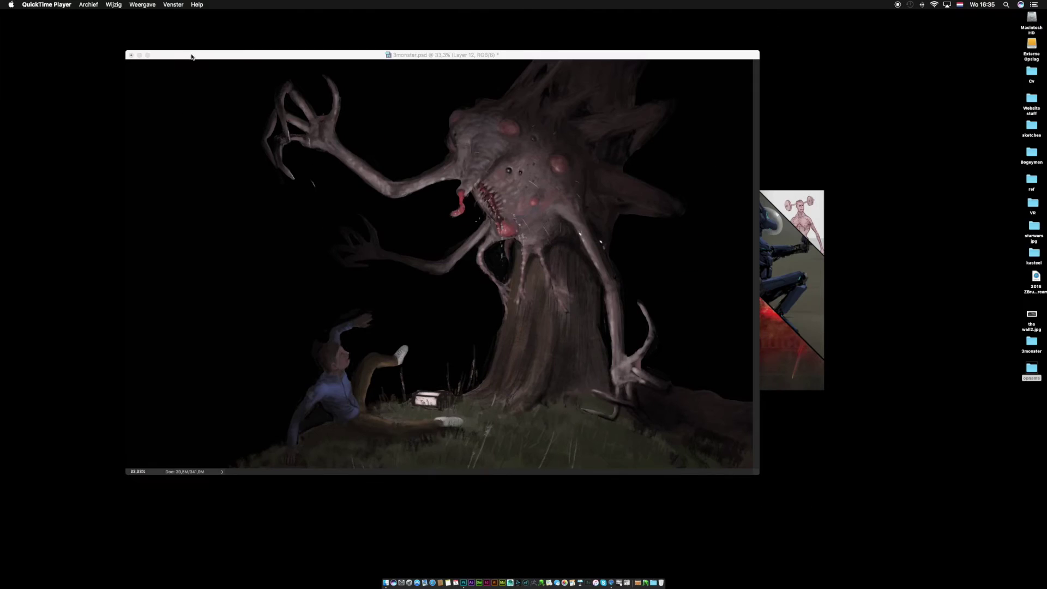
pyautogui.click(189, 58)
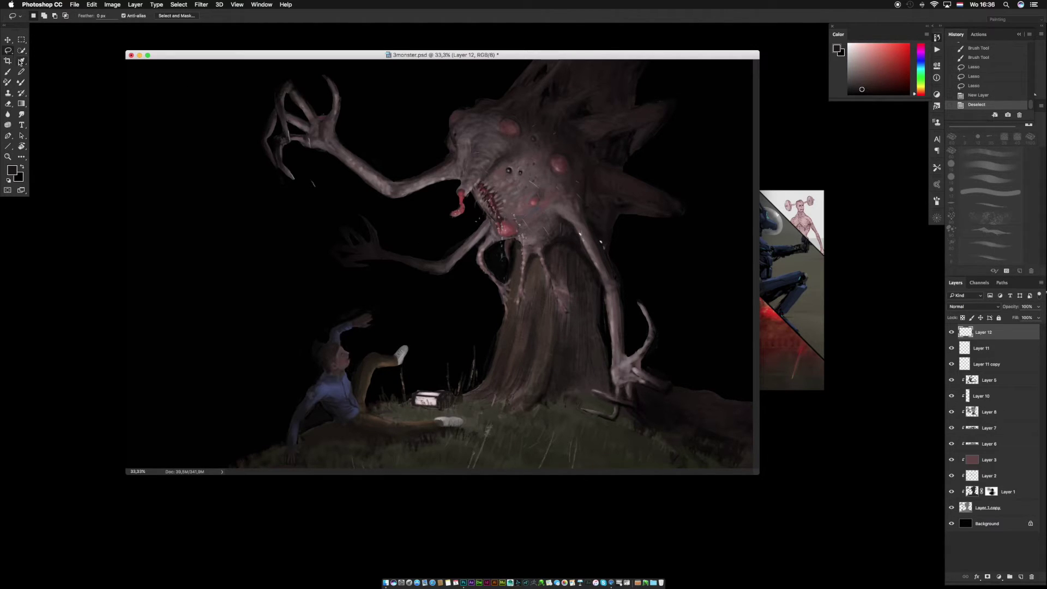
pyautogui.rightClick(474, 334)
pyautogui.click(462, 266)
pyautogui.click(952, 332)
pyautogui.click(952, 332)
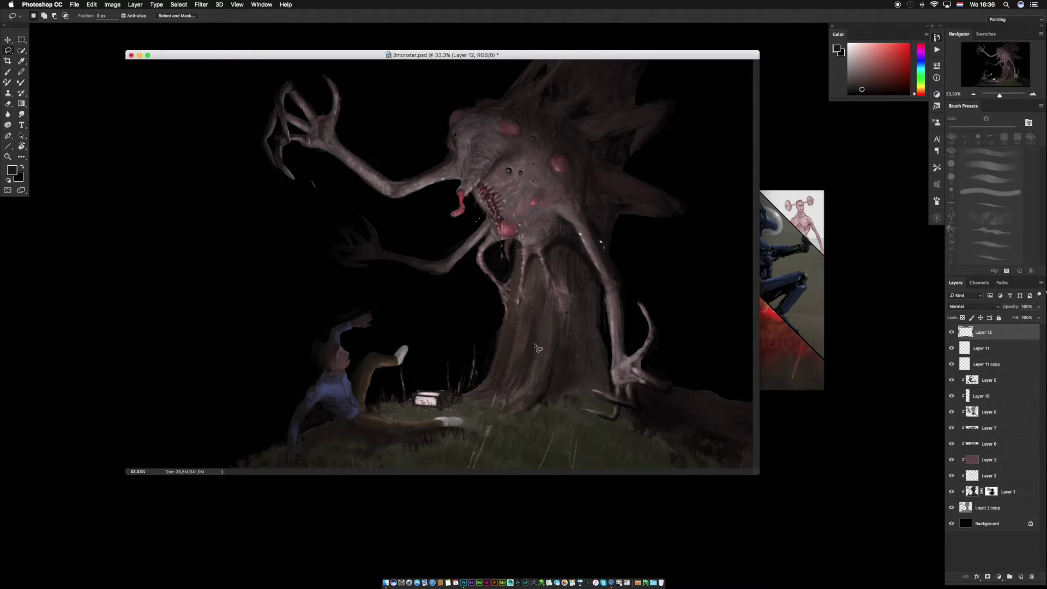
# Choose the textured 60 px brush for Layer 12, enlarge it to 1000 px, and undo the dark test stroke.
pyautogui.press('b')
pyautogui.rightClick(494, 282)
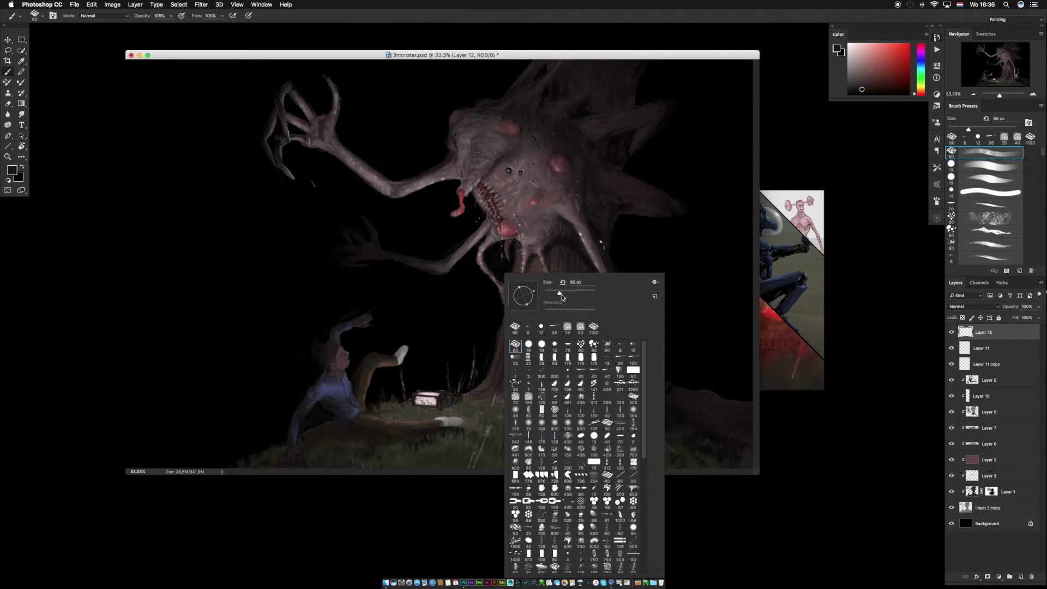
pyautogui.moveTo(564, 298); pyautogui.dragTo(585, 297)
pyautogui.click(652, 56)
pyautogui.press(']')
pyautogui.press(']')
pyautogui.press(']')
pyautogui.press(']')
pyautogui.press(']')
pyautogui.press(']')
pyautogui.press(']')
pyautogui.press(']')
pyautogui.press(']')
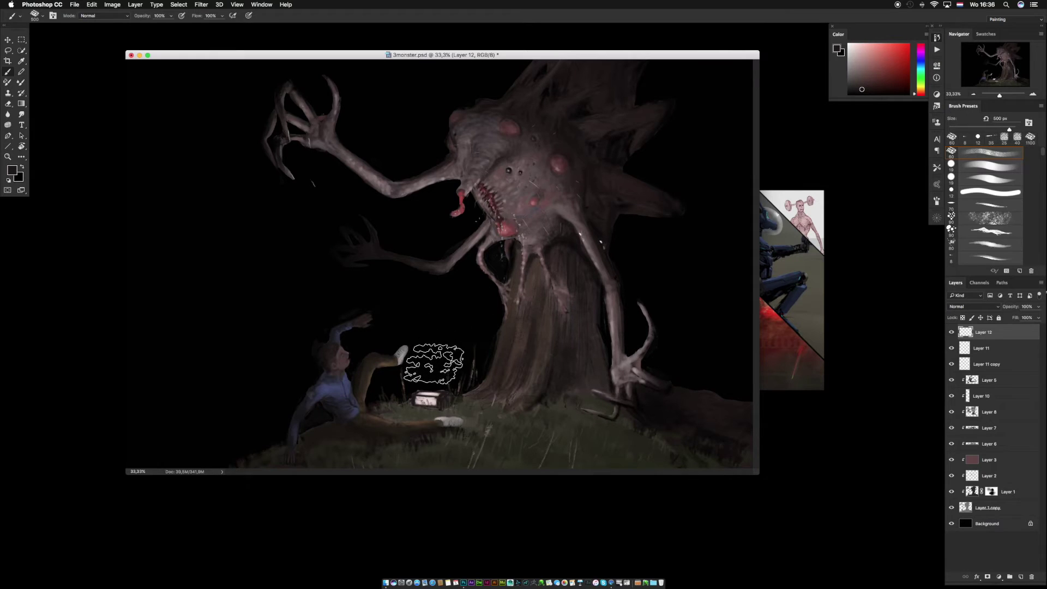
pyautogui.press(']')
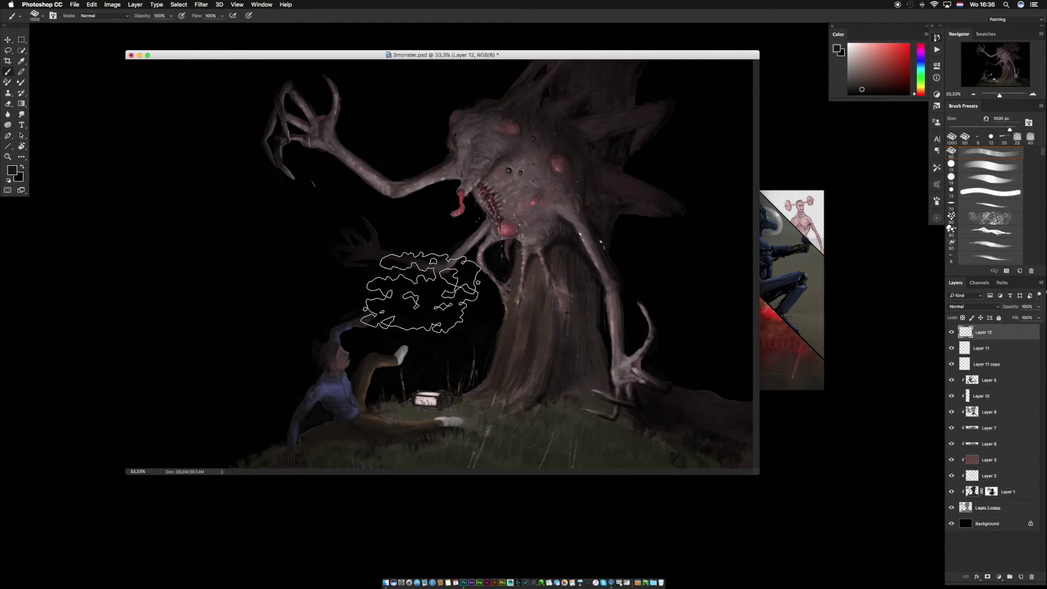
pyautogui.press('super+z')
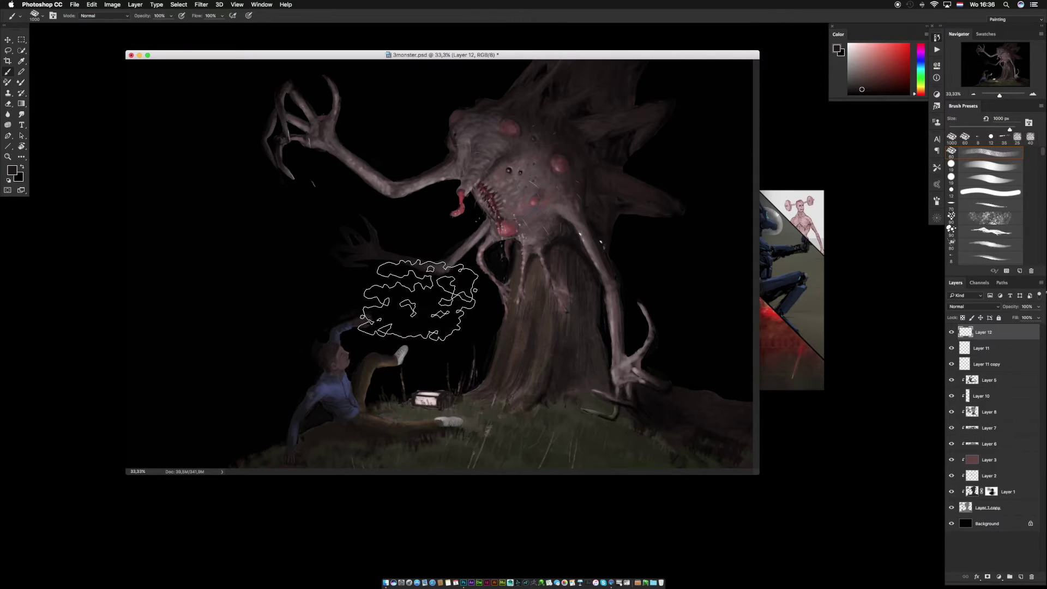
# Set the foreground colour to white and paint a cloudy mist on Layer 12 between the man and the monster.
pyautogui.press('d')
pyautogui.press('x')
pyautogui.moveTo(419, 300)
pyautogui.mouseDown()
pyautogui.moveTo(443, 348)
pyautogui.moveTo(432, 323)
pyautogui.moveTo(417, 335)
pyautogui.moveTo(428, 343)
pyautogui.moveTo(401, 308)
pyautogui.moveTo(460, 282)
pyautogui.moveTo(475, 306)
pyautogui.moveTo(400, 260)
pyautogui.mouseUp()
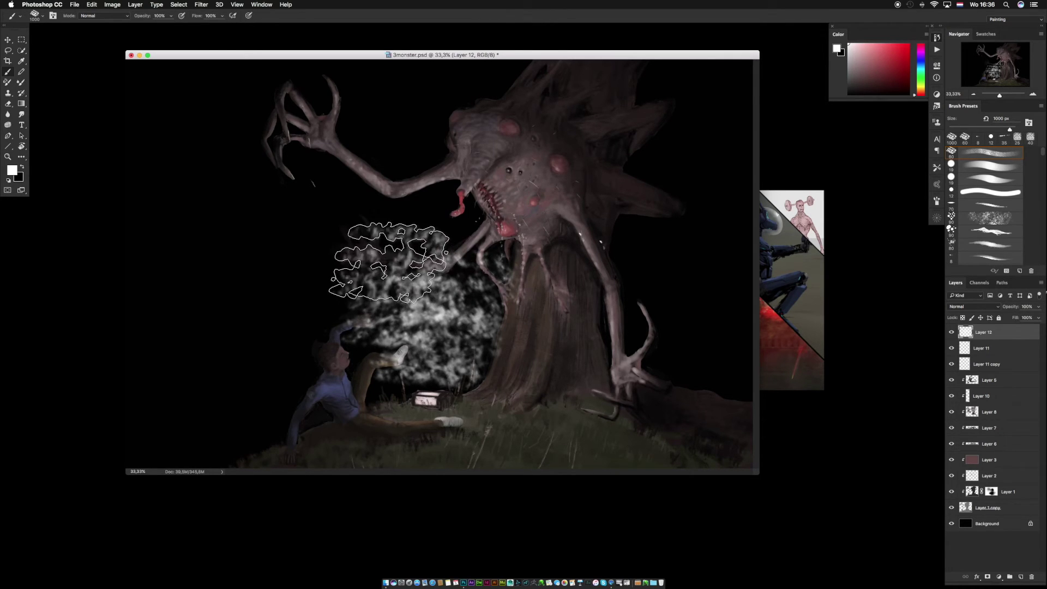
pyautogui.moveTo(431, 366)
pyautogui.mouseDown()
pyautogui.moveTo(388, 370)
pyautogui.moveTo(403, 380)
pyautogui.moveTo(455, 367)
pyautogui.moveTo(483, 385)
pyautogui.moveTo(479, 371)
pyautogui.moveTo(515, 348)
pyautogui.moveTo(497, 271)
pyautogui.moveTo(469, 217)
pyautogui.moveTo(447, 217)
pyautogui.moveTo(383, 286)
pyautogui.moveTo(386, 233)
pyautogui.moveTo(368, 235)
pyautogui.moveTo(337, 272)
pyautogui.moveTo(413, 330)
pyautogui.moveTo(419, 367)
pyautogui.moveTo(404, 373)
pyautogui.moveTo(416, 448)
pyautogui.moveTo(355, 310)
pyautogui.moveTo(362, 203)
pyautogui.moveTo(351, 212)
pyautogui.moveTo(409, 294)
pyautogui.moveTo(428, 186)
pyautogui.moveTo(439, 274)
pyautogui.mouseUp()
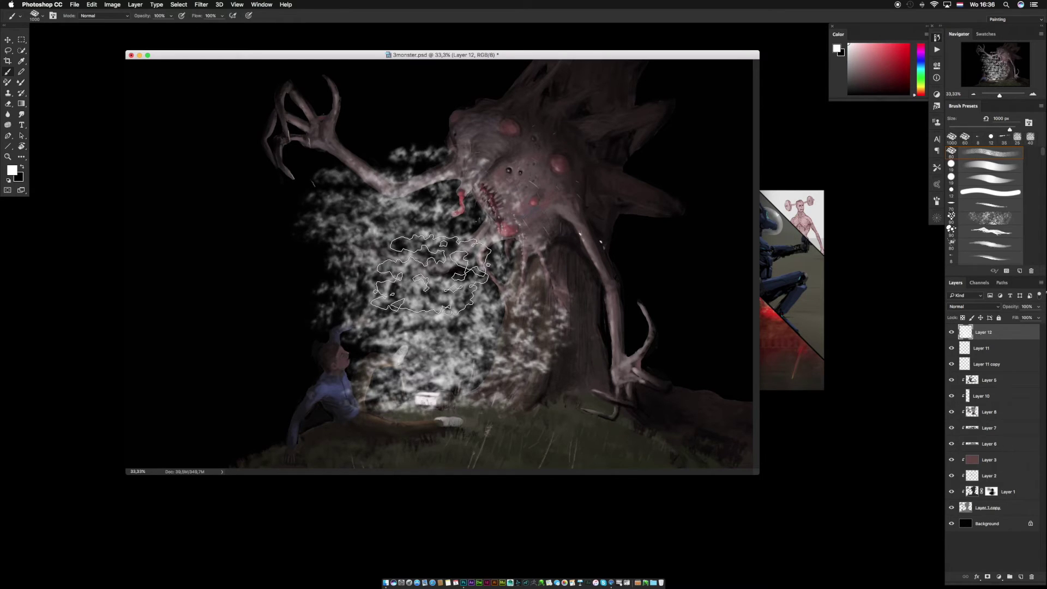
# Extend the white cloudy mist on Layer 12 over the grass and tree base, building it up densely around the glowing lantern.
pyautogui.press('e')
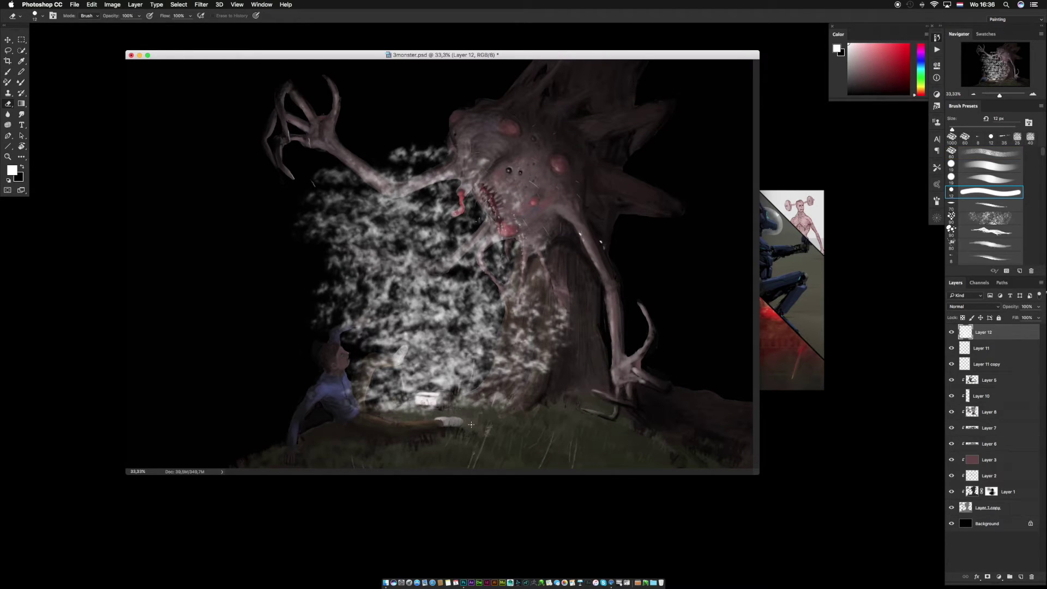
pyautogui.press('b')
pyautogui.moveTo(461, 404)
pyautogui.mouseDown()
pyautogui.moveTo(409, 409)
pyautogui.moveTo(502, 420)
pyautogui.moveTo(502, 409)
pyautogui.mouseUp()
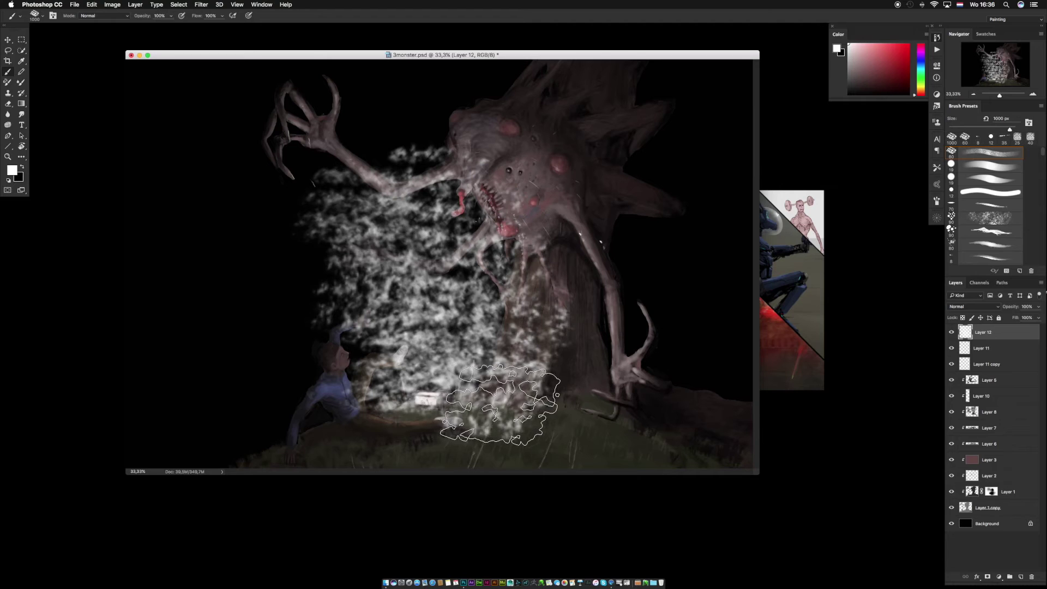
pyautogui.moveTo(393, 376)
pyautogui.mouseDown()
pyautogui.moveTo(351, 397)
pyautogui.moveTo(409, 416)
pyautogui.moveTo(526, 425)
pyautogui.moveTo(584, 402)
pyautogui.moveTo(572, 416)
pyautogui.mouseUp()
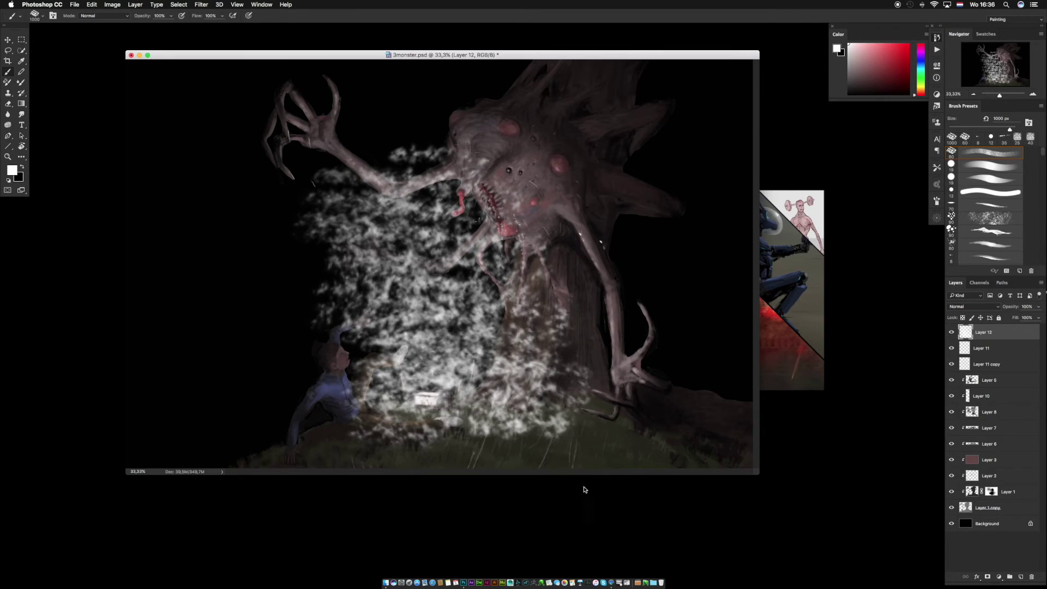
pyautogui.moveTo(436, 398)
pyautogui.mouseDown()
pyautogui.moveTo(417, 388)
pyautogui.moveTo(440, 381)
pyautogui.mouseUp()
pyautogui.click(444, 366)
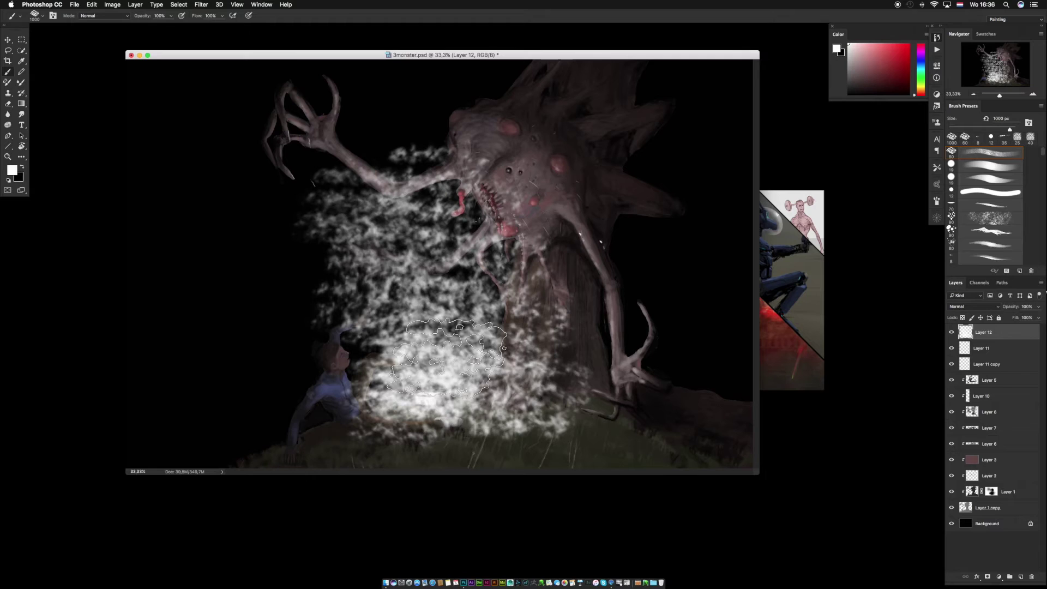
pyautogui.click(444, 341)
pyautogui.click(445, 323)
pyautogui.click(480, 359)
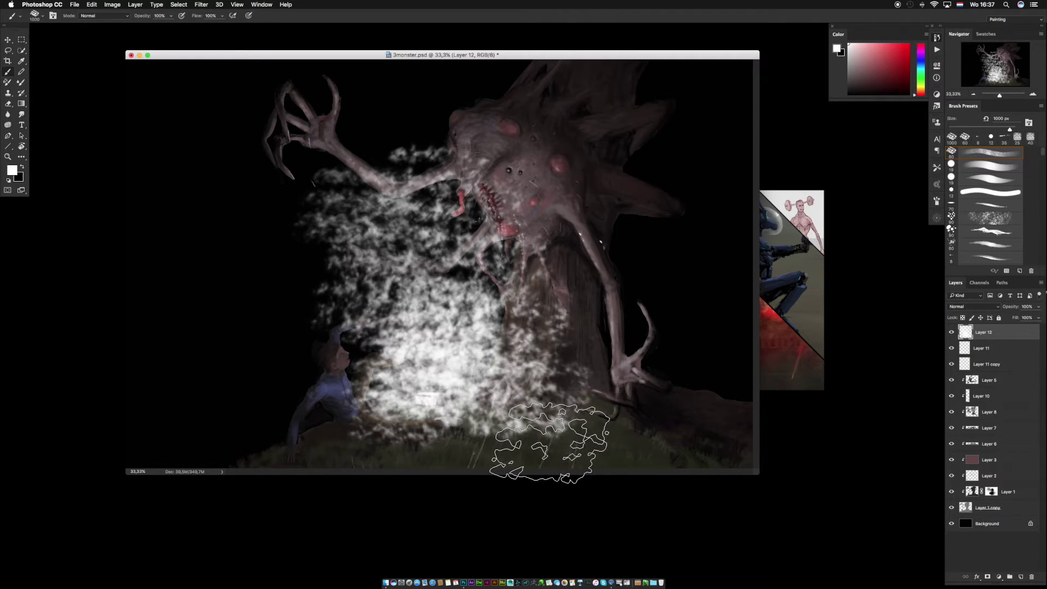
pyautogui.moveTo(548, 443); pyautogui.dragTo(600, 349)
# Lower Layer 12's opacity to 57% and shrink the textured mist brush to 160 px.
pyautogui.moveTo(1040, 308)
pyautogui.mouseDown()
pyautogui.moveTo(1039, 318)
pyautogui.moveTo(1021, 317)
pyautogui.mouseUp()
pyautogui.press('[')
pyautogui.press('[')
pyautogui.press('[')
pyautogui.press('[')
pyautogui.press('[')
pyautogui.press('[')
pyautogui.press('[')
pyautogui.press('[')
pyautogui.press('[')
pyautogui.press('[')
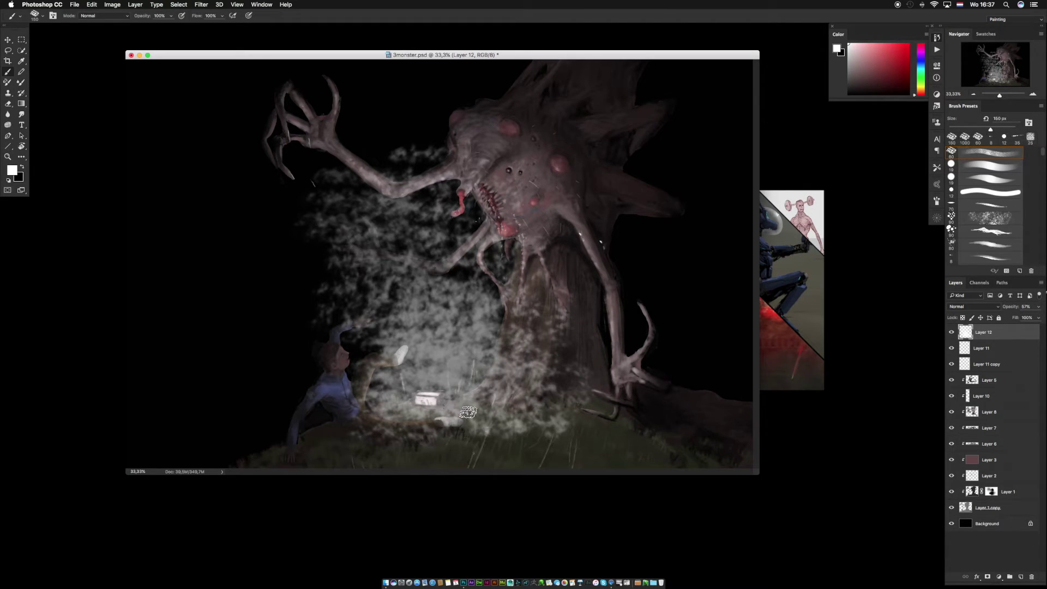
# Erase mist on Layer 12 around the lantern and the man's outstretched foot with a soft round eraser reduced to 100 px.
pyautogui.press('e')
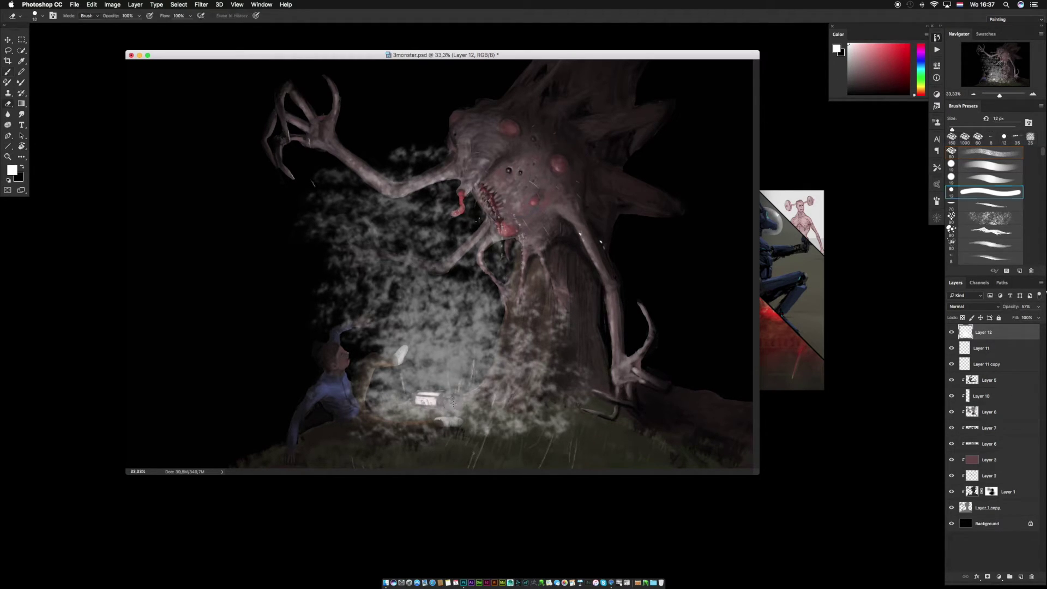
pyautogui.rightClick(452, 404)
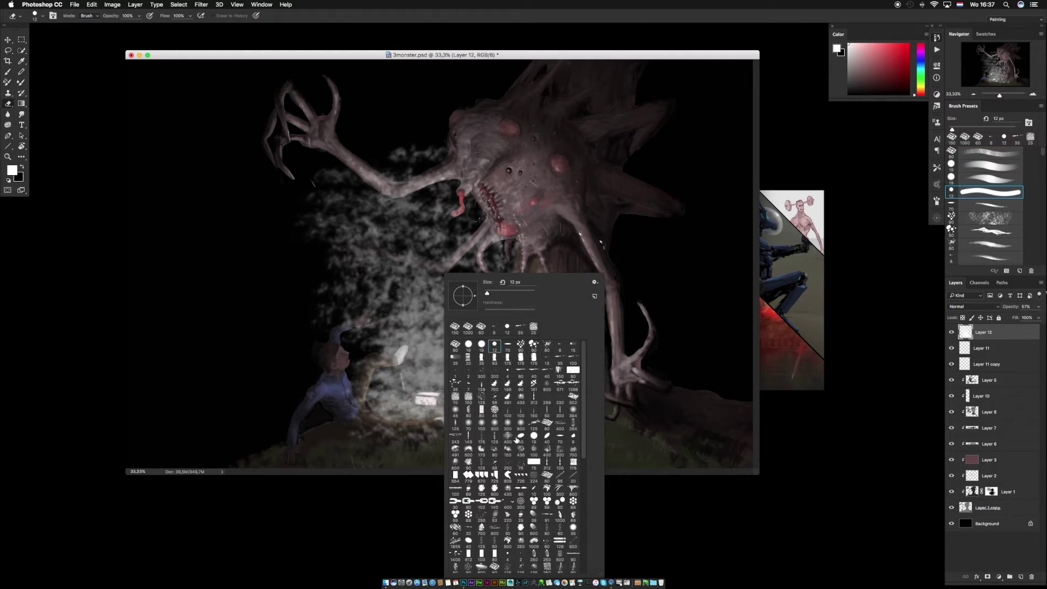
pyautogui.click(495, 424)
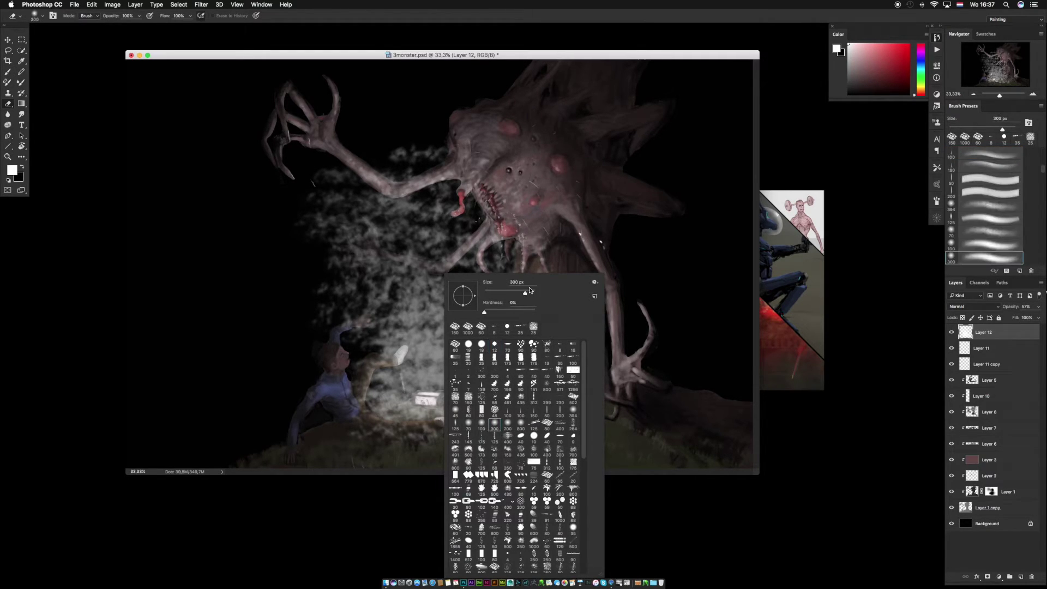
pyautogui.press('Return')
pyautogui.press('[')
pyautogui.press('[')
pyautogui.press('[')
pyautogui.press('[')
pyautogui.press('[')
pyautogui.press('[')
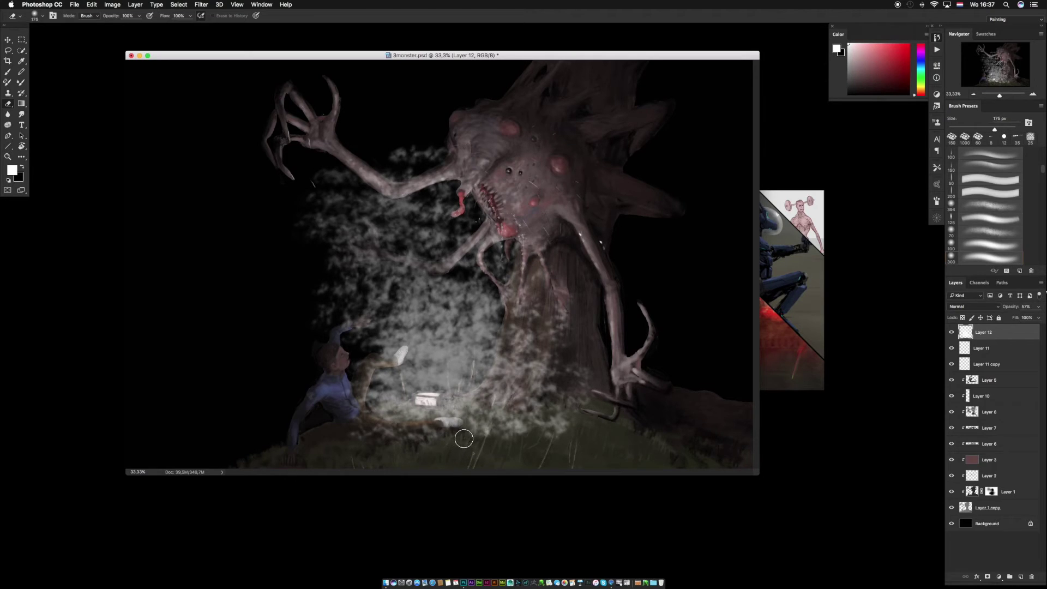
pyautogui.moveTo(451, 406)
pyautogui.mouseDown()
pyautogui.moveTo(508, 425)
pyautogui.moveTo(423, 406)
pyautogui.mouseUp()
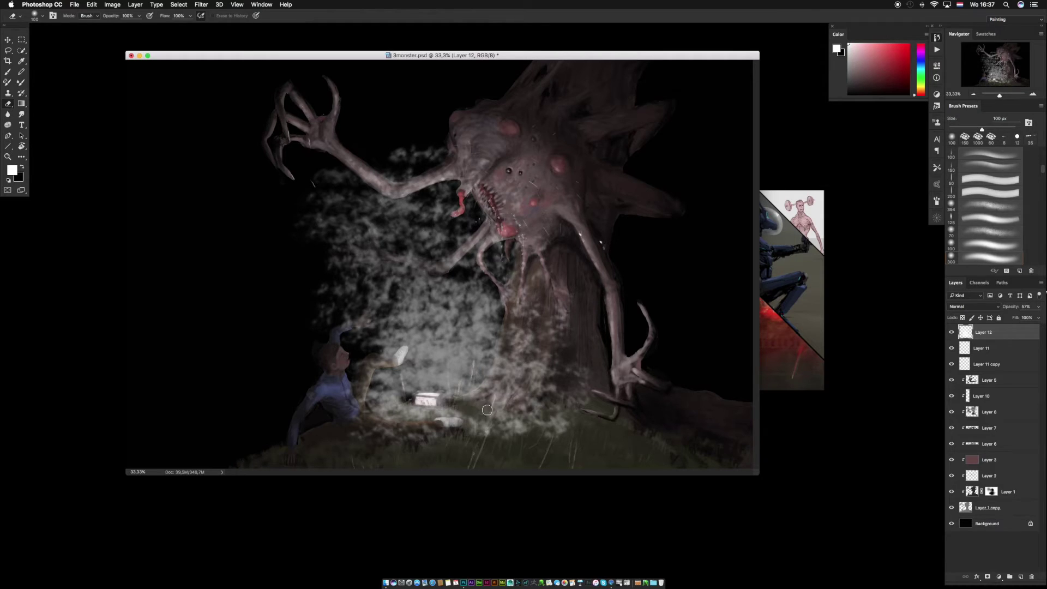
pyautogui.moveTo(453, 411)
pyautogui.mouseDown()
pyautogui.moveTo(447, 404)
pyautogui.moveTo(501, 418)
pyautogui.mouseUp()
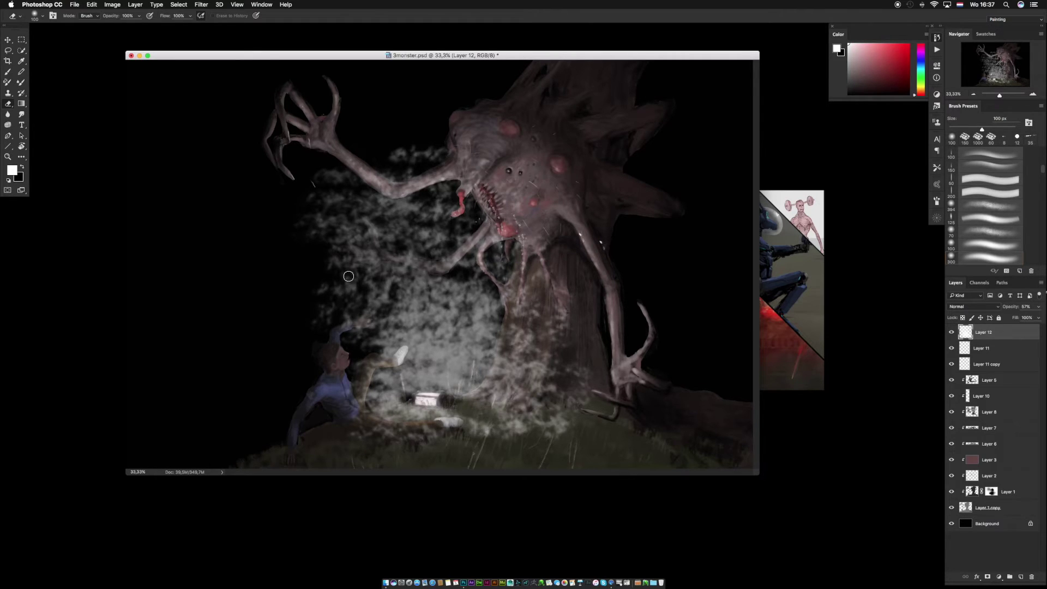
# Apply a Gaussian Blur with a 20.4 px radius to Layer 12 and lower the layer's opacity to 28%.
pyautogui.click(201, 6)
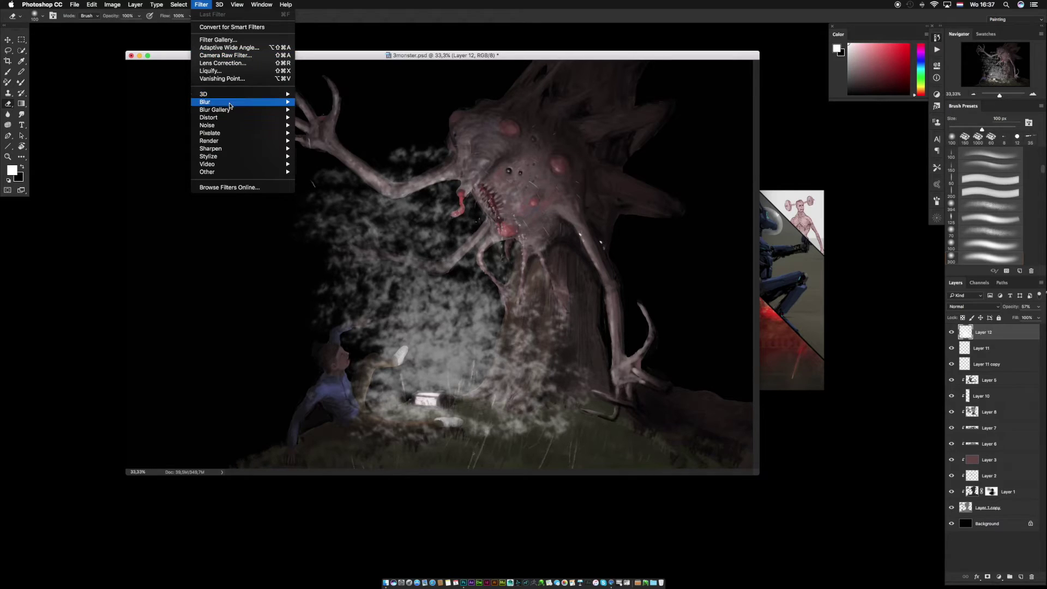
pyautogui.moveTo(245, 102)
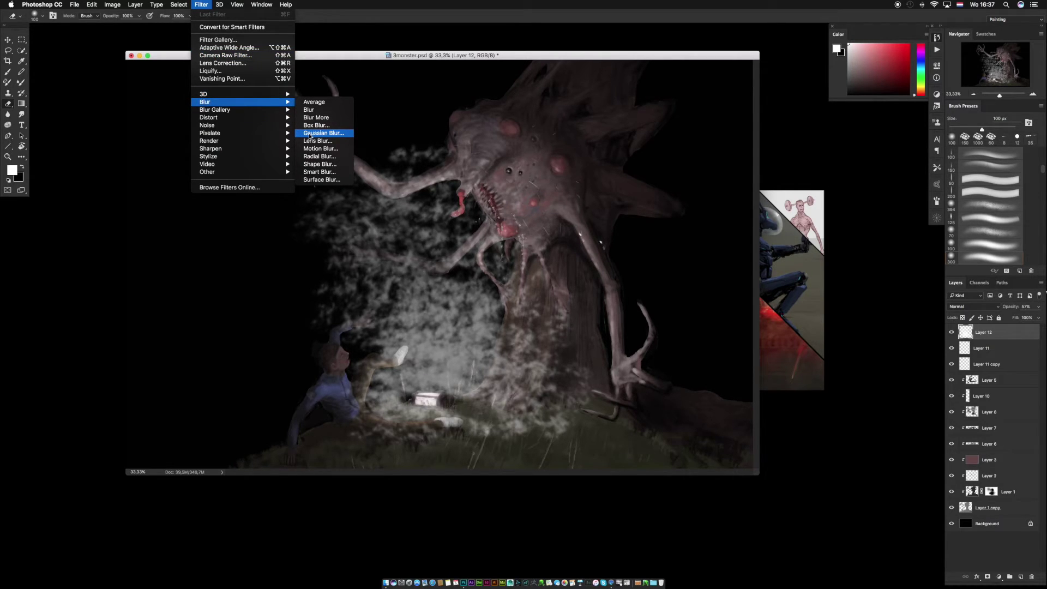
pyautogui.click(309, 134)
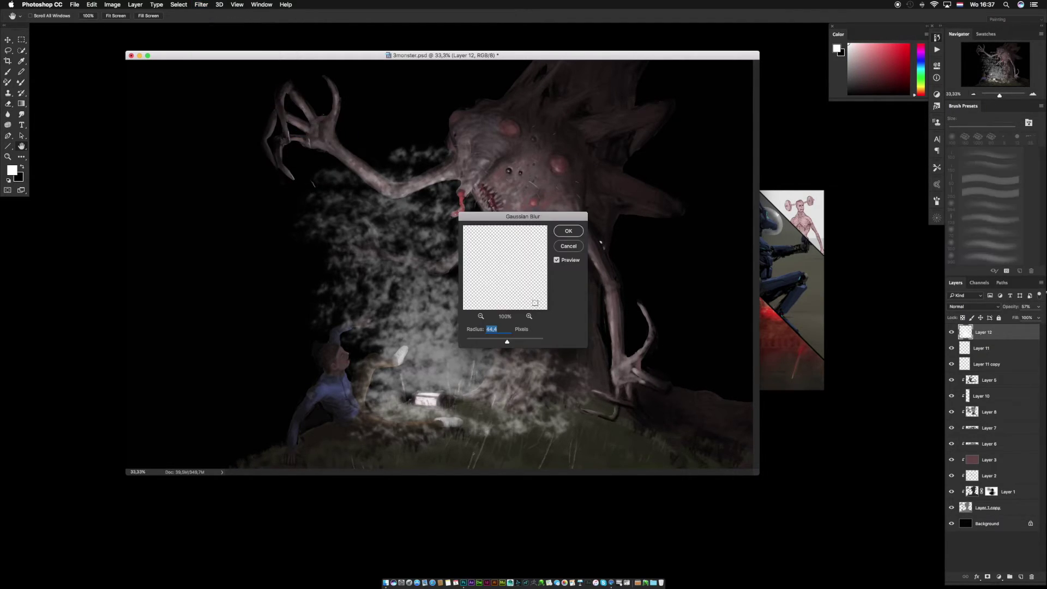
pyautogui.moveTo(551, 222); pyautogui.dragTo(821, 162)
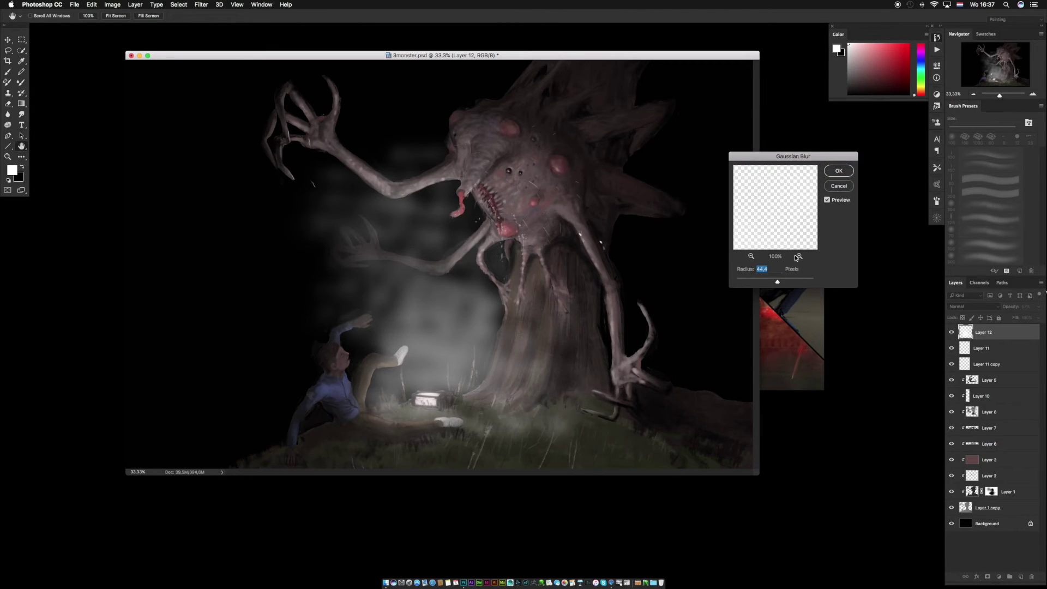
pyautogui.moveTo(777, 282); pyautogui.dragTo(773, 281)
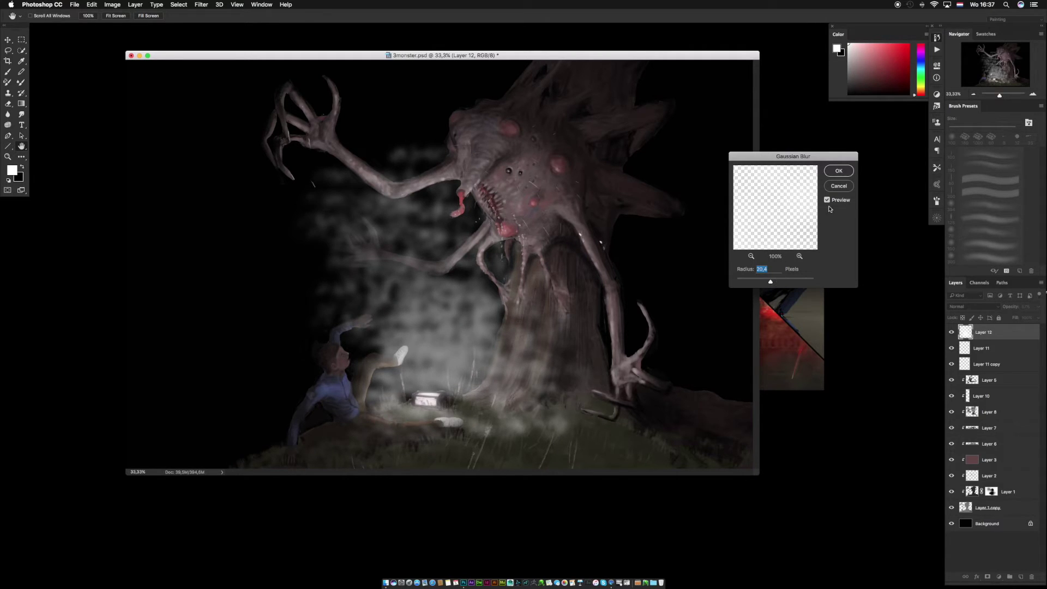
pyautogui.click(839, 173)
pyautogui.click(1026, 319)
pyautogui.moveTo(1020, 318); pyautogui.dragTo(1014, 318)
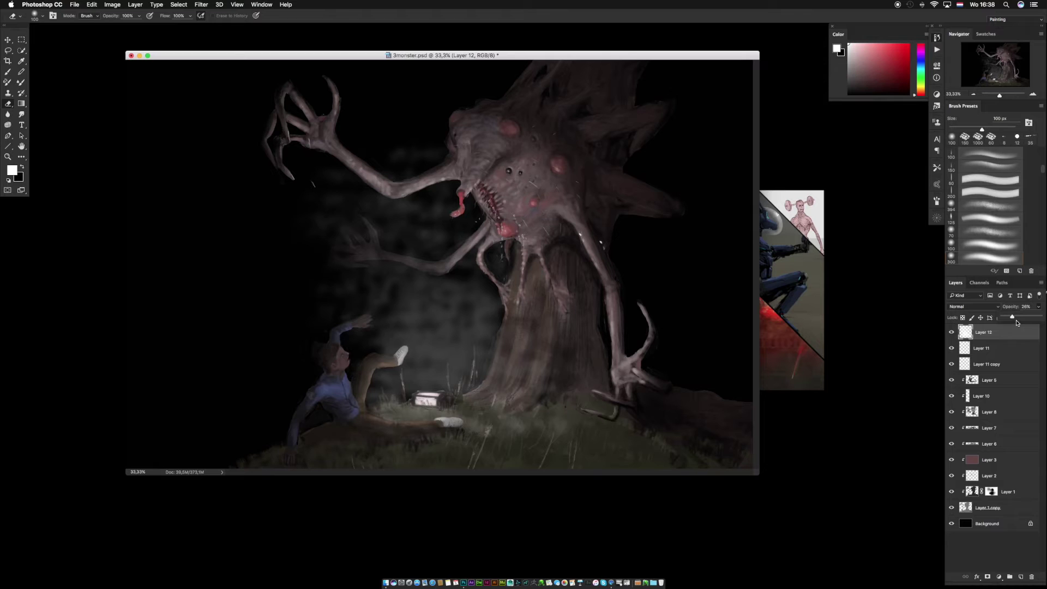
# Transform the mist on Layer 12: widen it to about 132%, flatten it to about 82% height, and rotate it -0.71°.
pyautogui.press('super+t')
pyautogui.moveTo(598, 298); pyautogui.dragTo(642, 298)
pyautogui.moveTo(289, 299); pyautogui.dragTo(235, 298)
pyautogui.moveTo(437, 141); pyautogui.dragTo(439, 186)
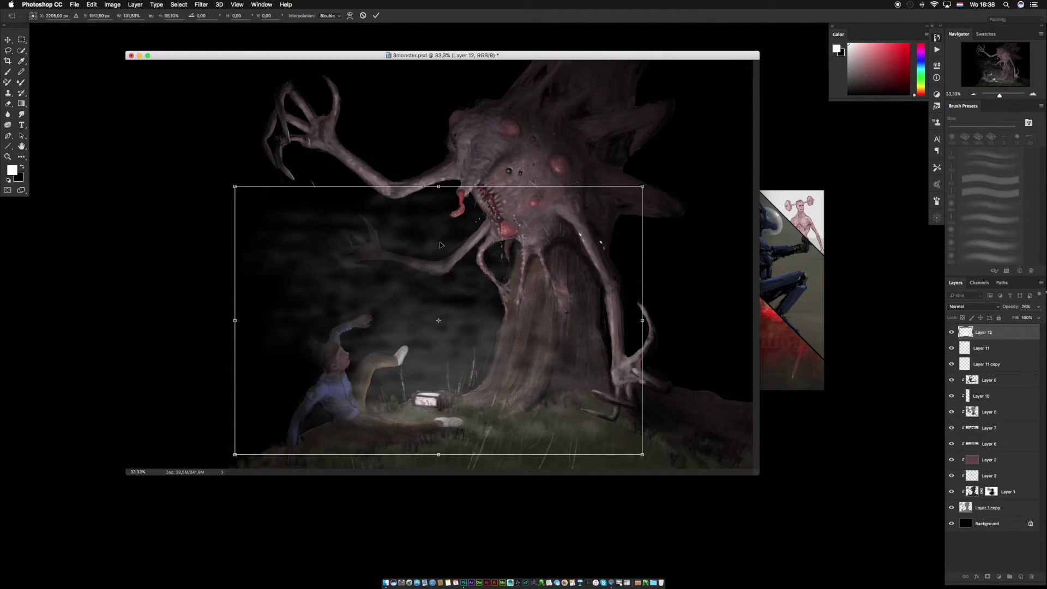
pyautogui.moveTo(437, 457); pyautogui.dragTo(440, 442)
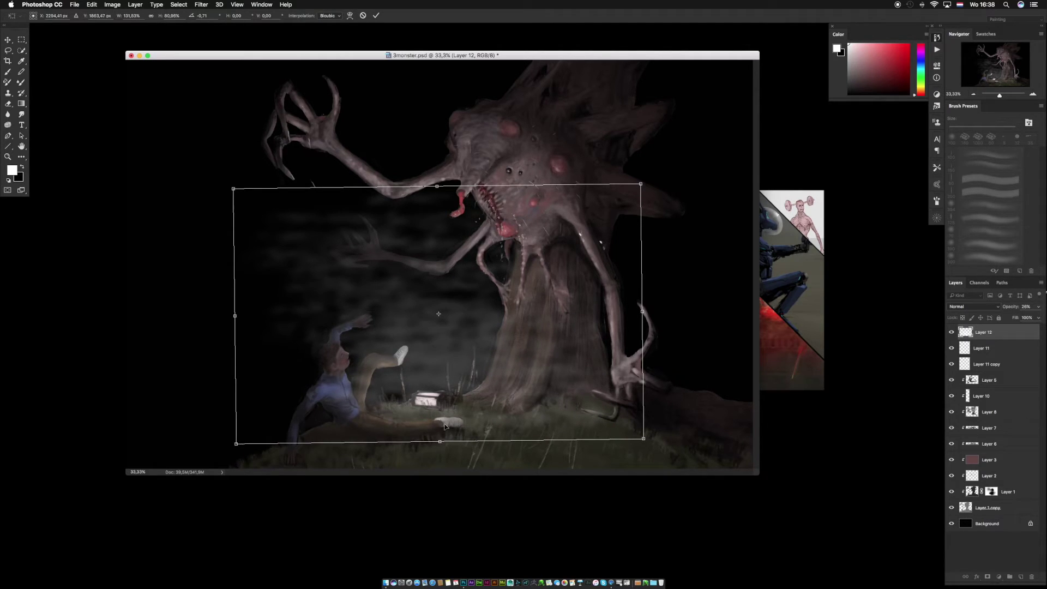
pyautogui.moveTo(437, 186); pyautogui.dragTo(437, 184)
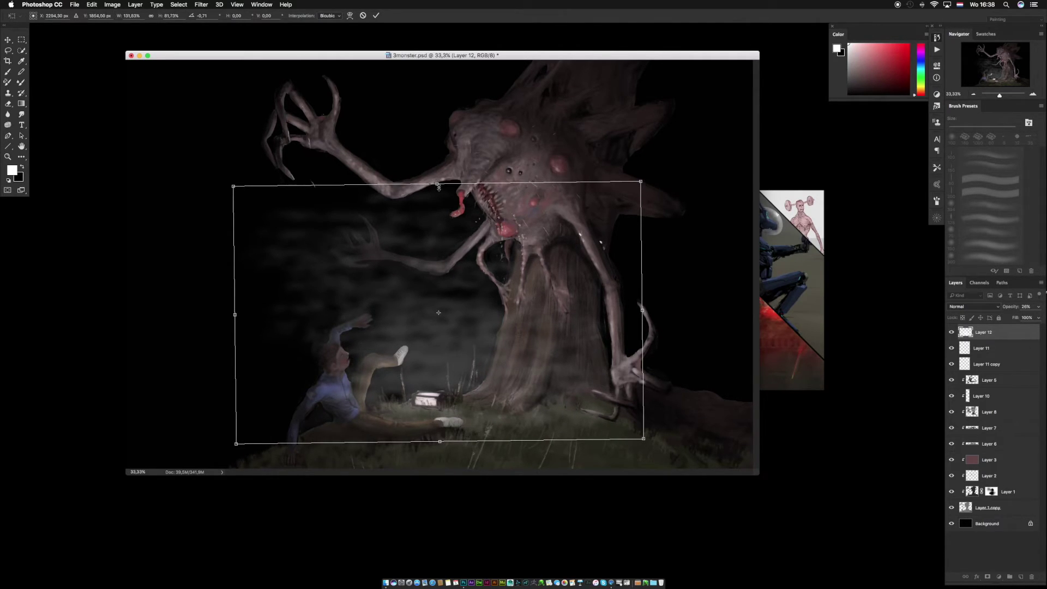
pyautogui.press('Return')
# Thin out the upper mist around the monster's thin reaching arm with a soft 800 px eraser.
pyautogui.press('e')
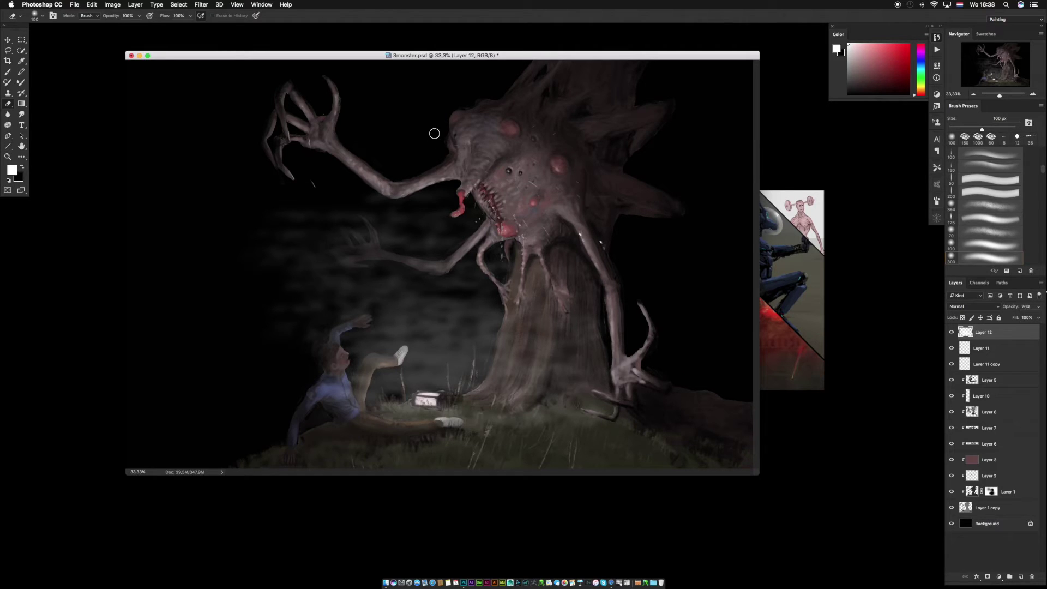
pyautogui.rightClick(448, 215)
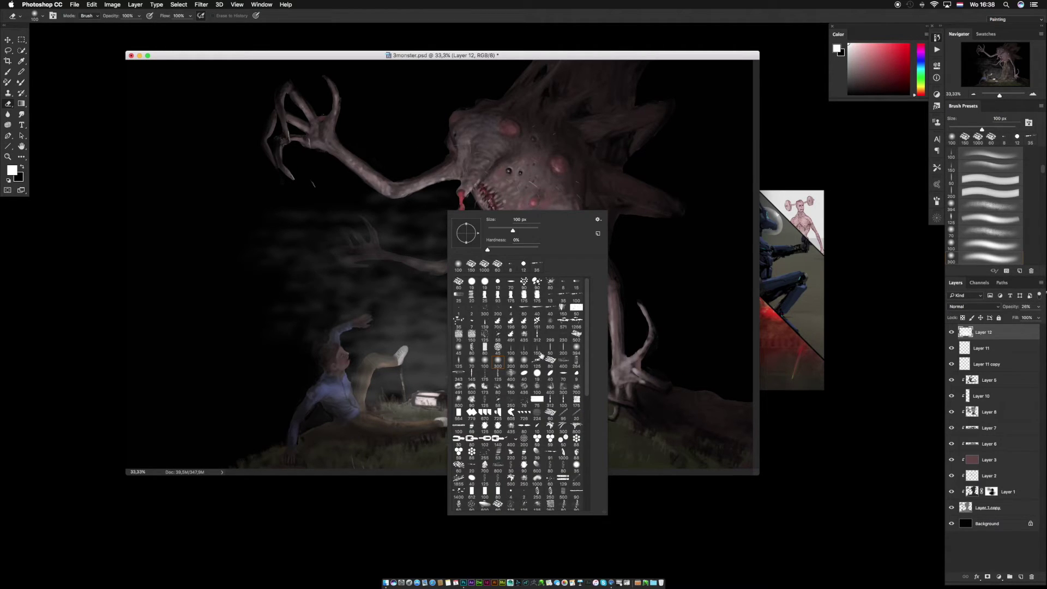
pyautogui.click(523, 360)
pyautogui.press('Return')
pyautogui.moveTo(362, 239)
pyautogui.mouseDown()
pyautogui.moveTo(401, 204)
pyautogui.moveTo(356, 242)
pyautogui.moveTo(451, 211)
pyautogui.moveTo(387, 222)
pyautogui.moveTo(321, 217)
pyautogui.moveTo(258, 272)
pyautogui.moveTo(260, 255)
pyautogui.moveTo(360, 242)
pyautogui.moveTo(456, 201)
pyautogui.moveTo(413, 247)
pyautogui.moveTo(317, 273)
pyautogui.moveTo(271, 269)
pyautogui.moveTo(341, 257)
pyautogui.moveTo(417, 266)
pyautogui.moveTo(418, 304)
pyautogui.moveTo(443, 323)
pyautogui.moveTo(413, 327)
pyautogui.moveTo(426, 334)
pyautogui.moveTo(402, 293)
pyautogui.moveTo(300, 208)
pyautogui.moveTo(316, 155)
pyautogui.moveTo(362, 283)
pyautogui.moveTo(444, 368)
pyautogui.moveTo(474, 298)
pyautogui.mouseUp()
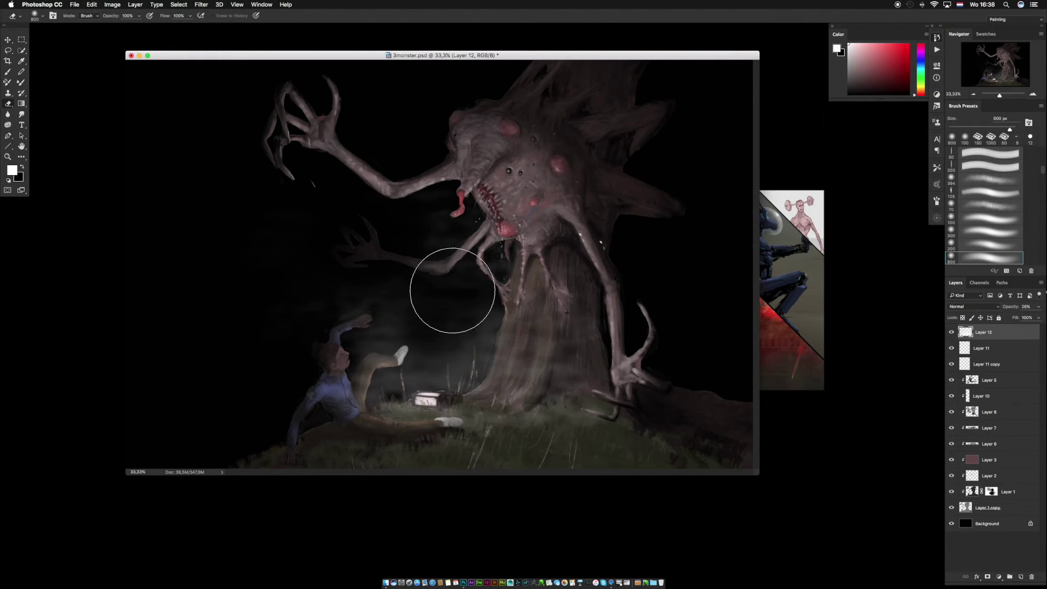
# Check the painting's values by toggling the greyscale proof view, return to colour, and enlarge the document window around the canvas.
pyautogui.press('super+y')
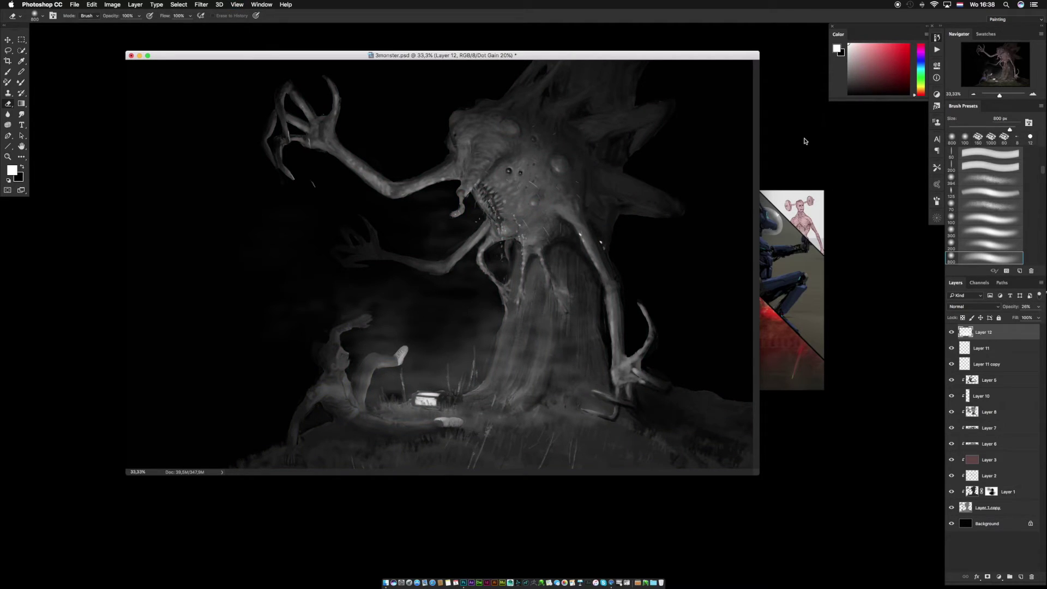
pyautogui.press('super+y')
pyautogui.press('super+y')
pyautogui.press('super+y')
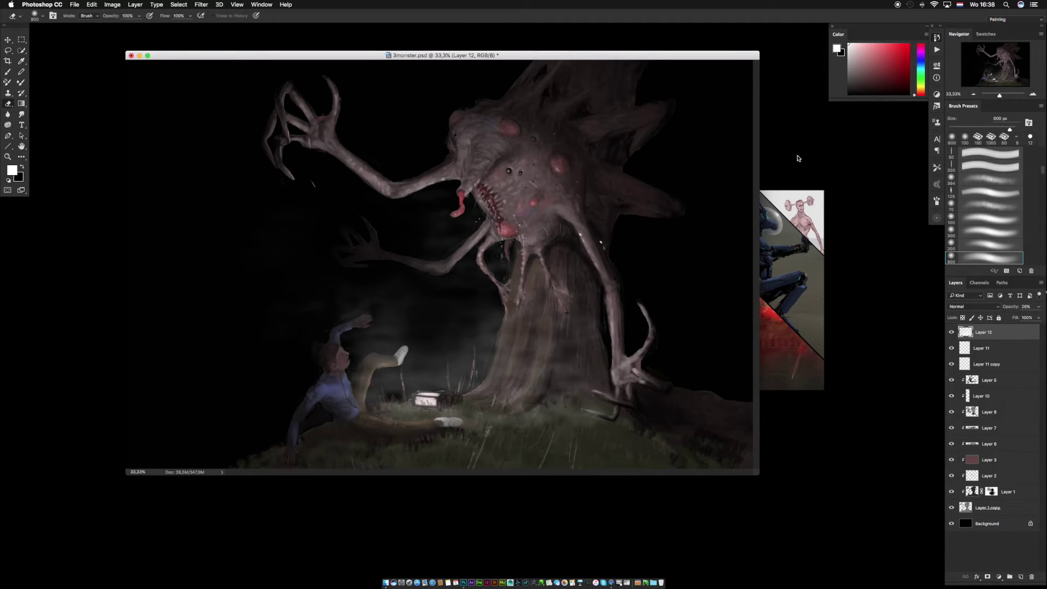
pyautogui.moveTo(756, 476); pyautogui.dragTo(801, 511)
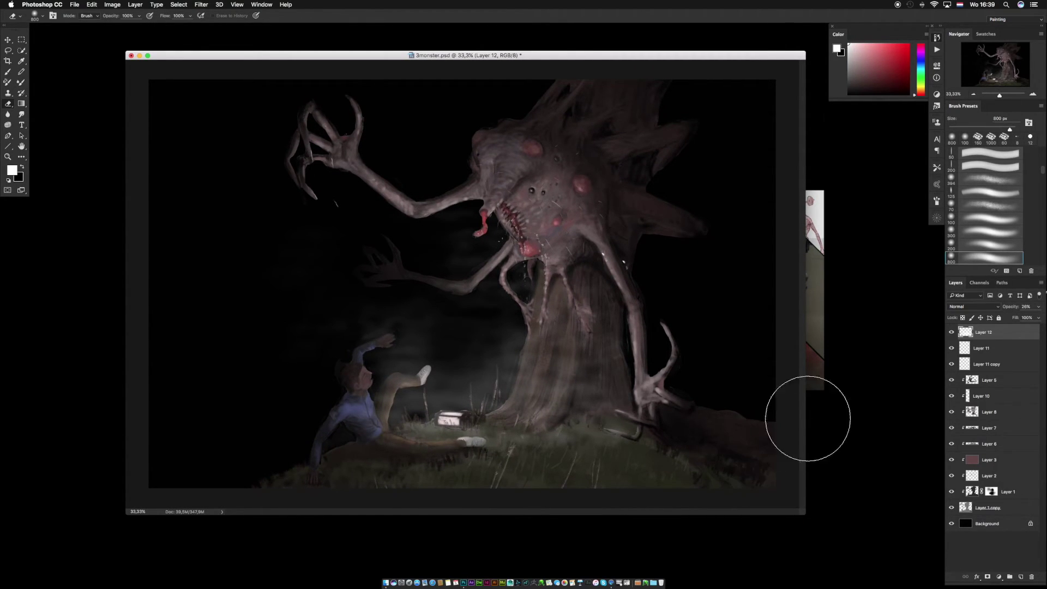
pyautogui.click(131, 8)
pyautogui.moveTo(118, 5)
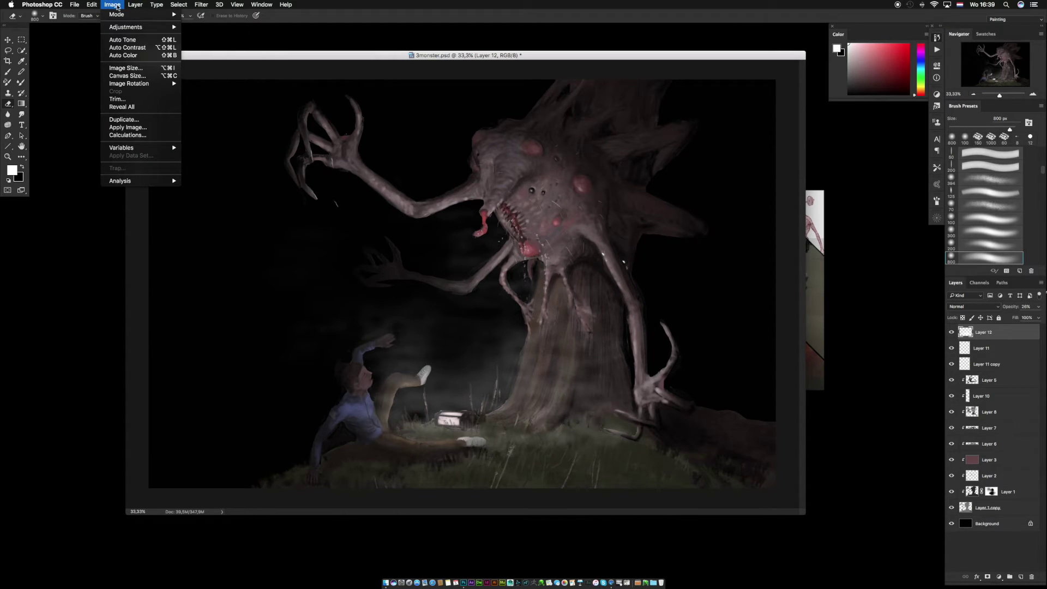
pyautogui.moveTo(136, 27)
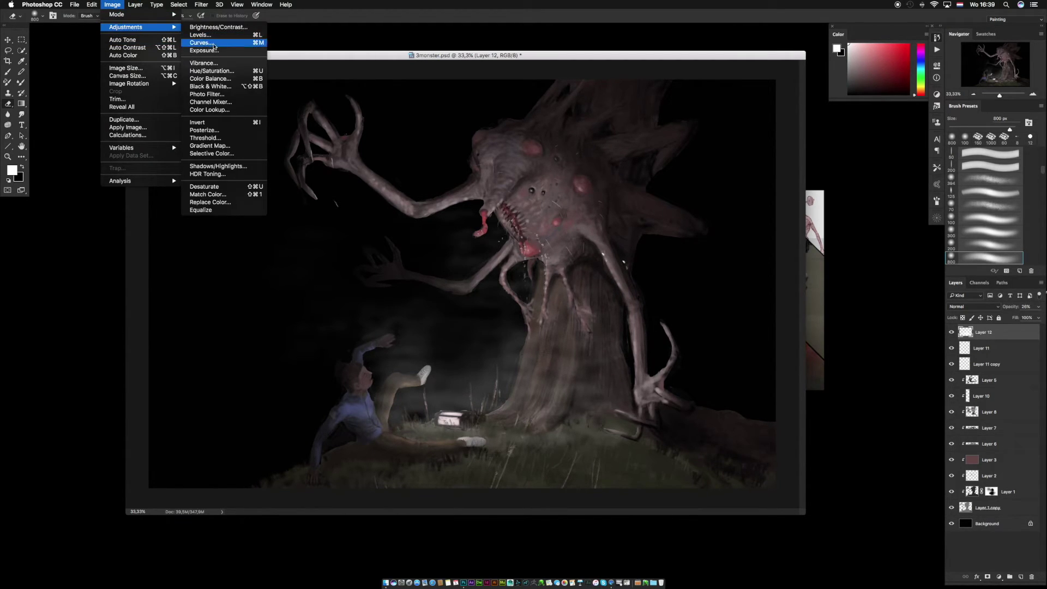
pyautogui.click(210, 110)
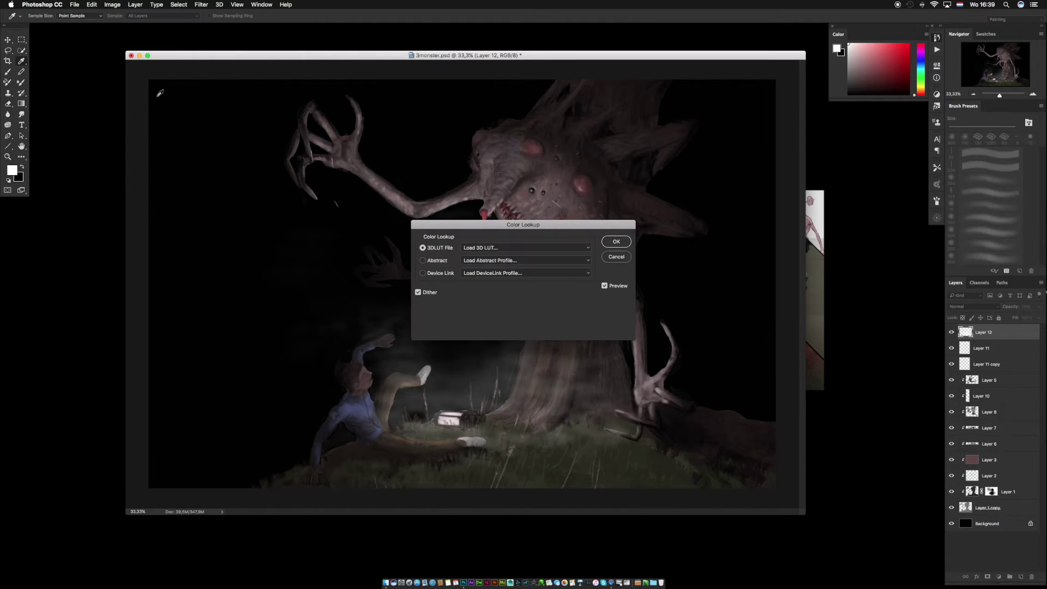
pyautogui.click(616, 257)
pyautogui.press('e')
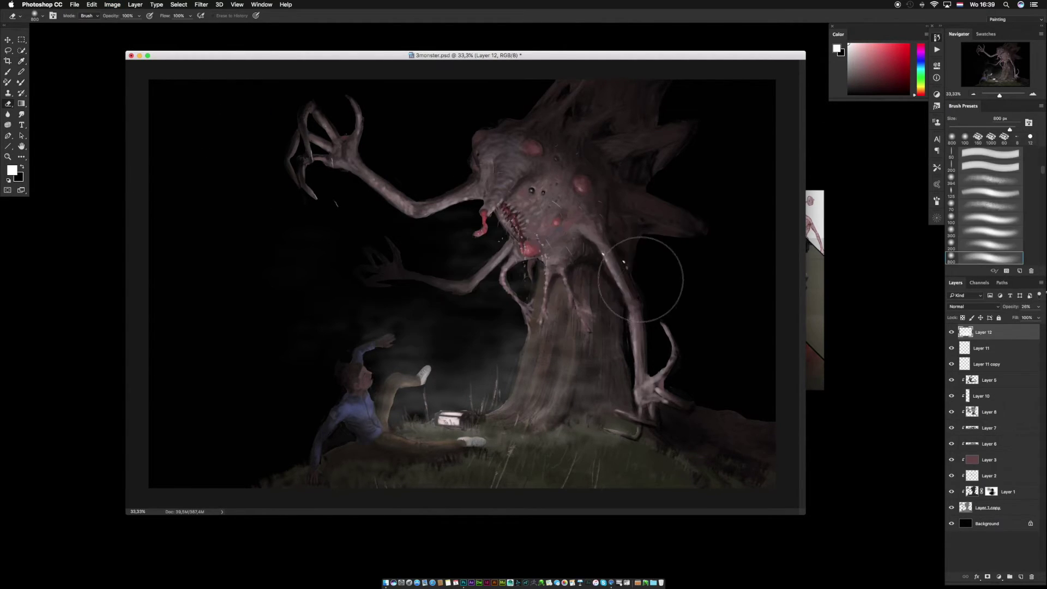
# Add a Color Lookup adjustment layer above Layer 12 with the default name, Normal mode and 100% opacity.
pyautogui.click(137, 4)
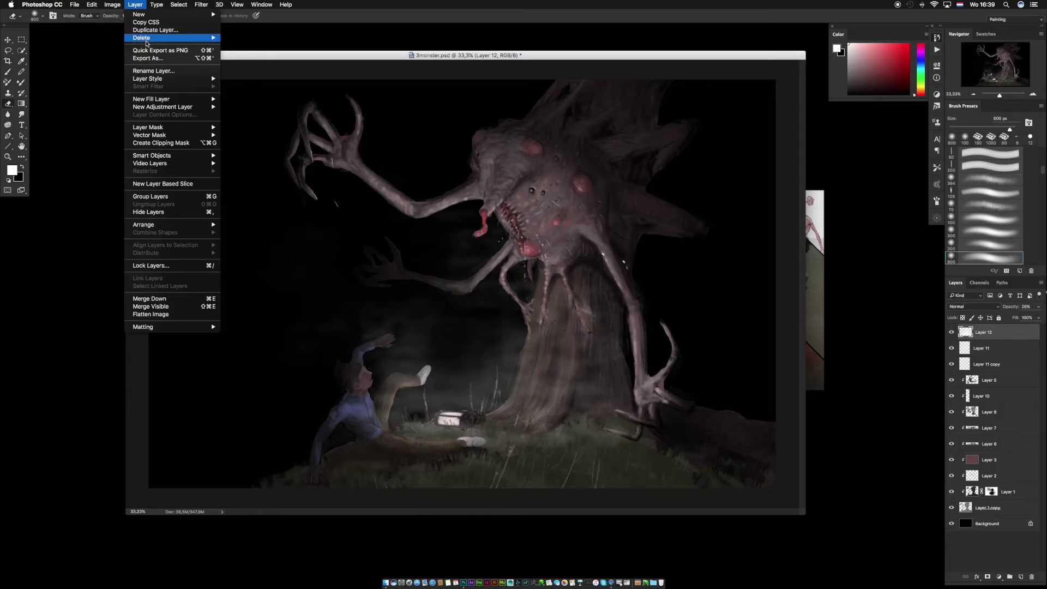
pyautogui.moveTo(163, 106)
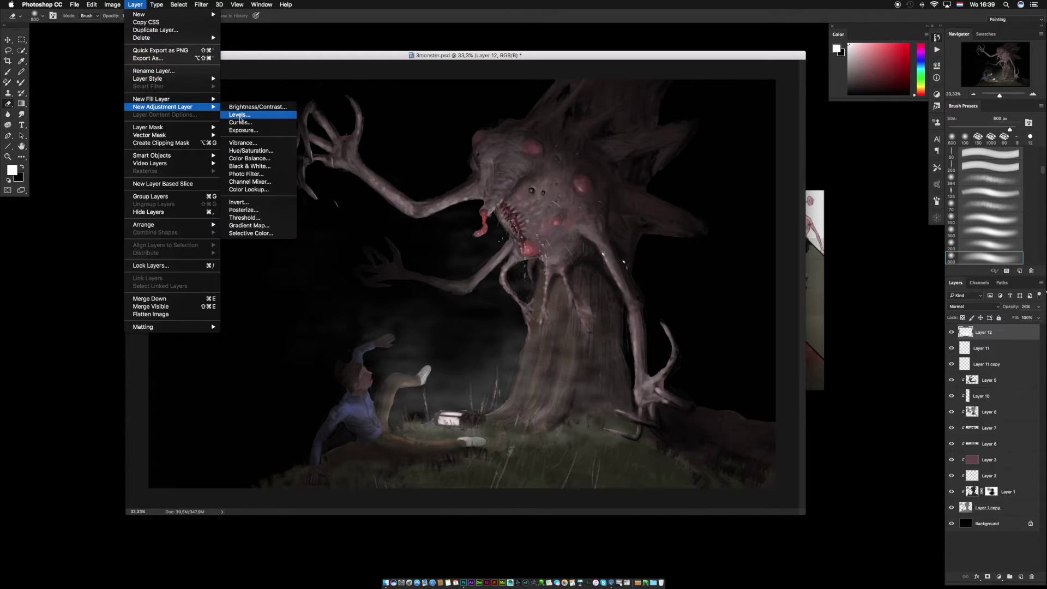
pyautogui.click(254, 191)
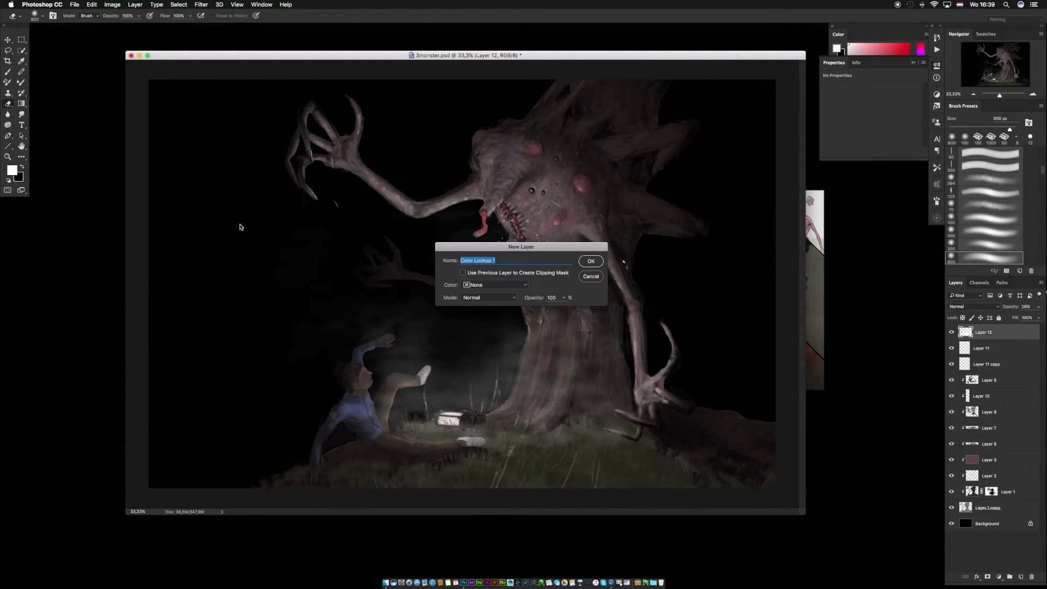
pyautogui.click(591, 262)
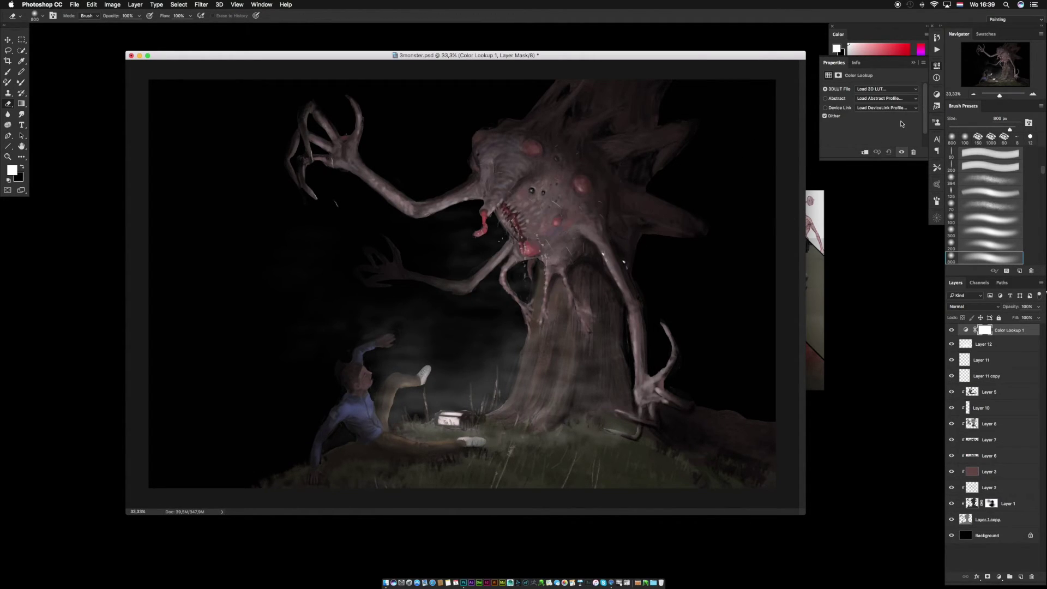
# Try the 3D LUTs Crisp_Winter.look, DropBlues.3DL, EdgyAmber.3DL and filmstock_50.3dl on the Color Lookup adjustment.
pyautogui.click(919, 90)
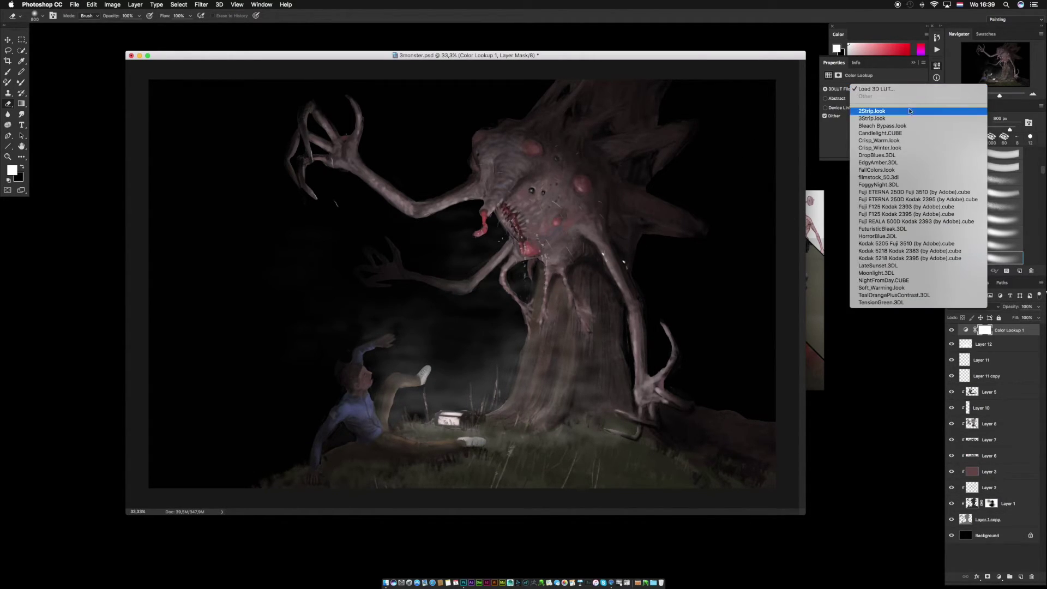
pyautogui.click(899, 149)
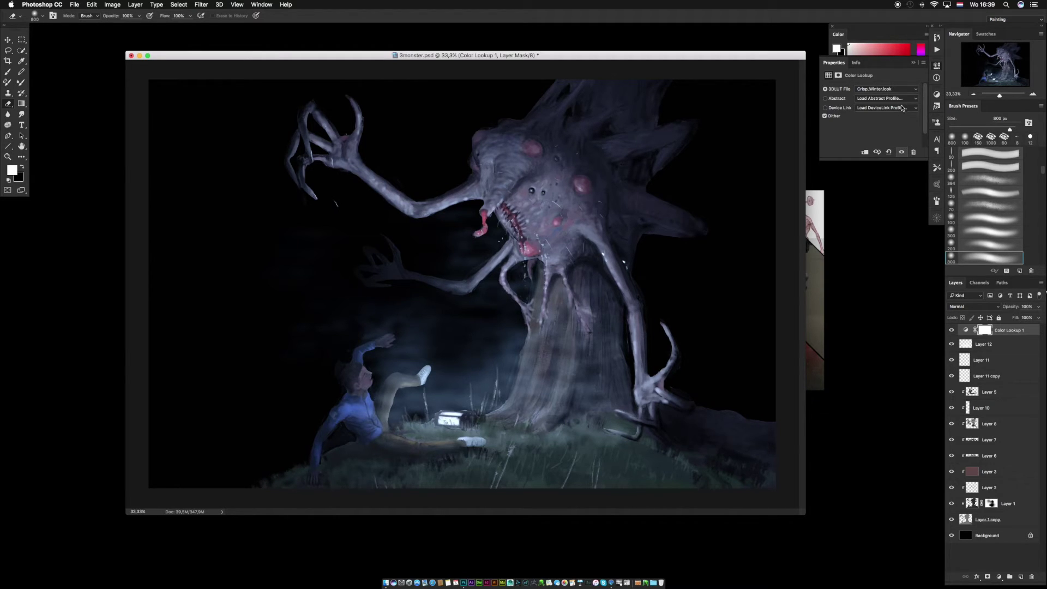
pyautogui.click(917, 89)
pyautogui.click(914, 96)
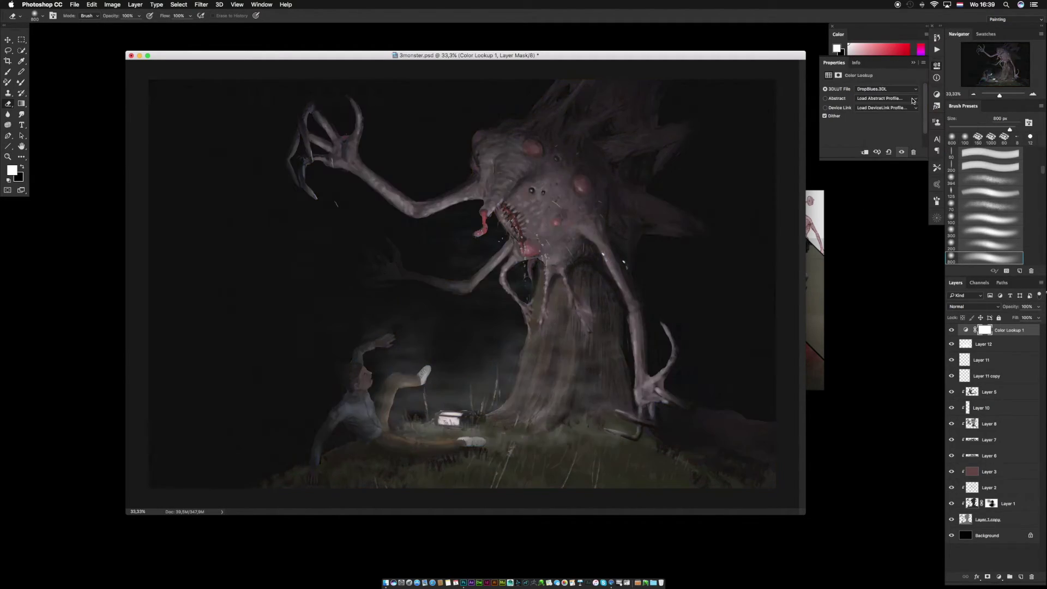
pyautogui.click(914, 90)
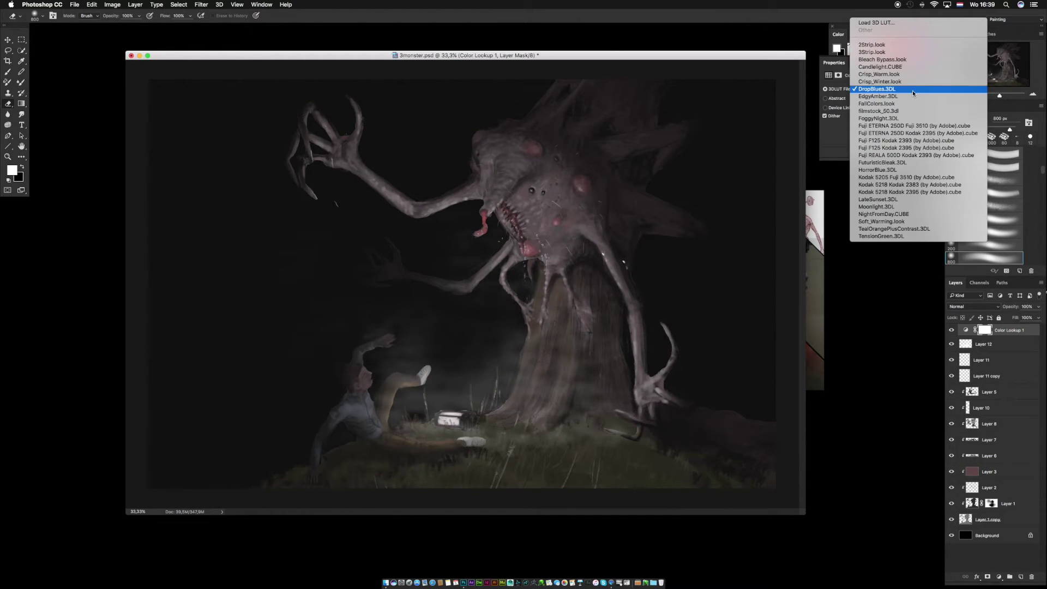
pyautogui.click(914, 96)
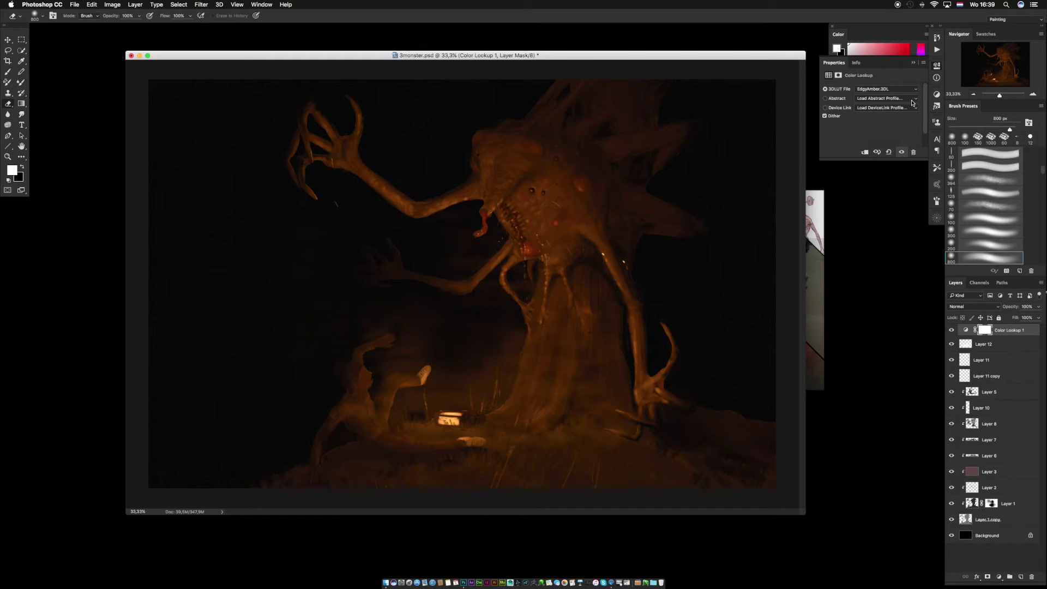
pyautogui.click(914, 95)
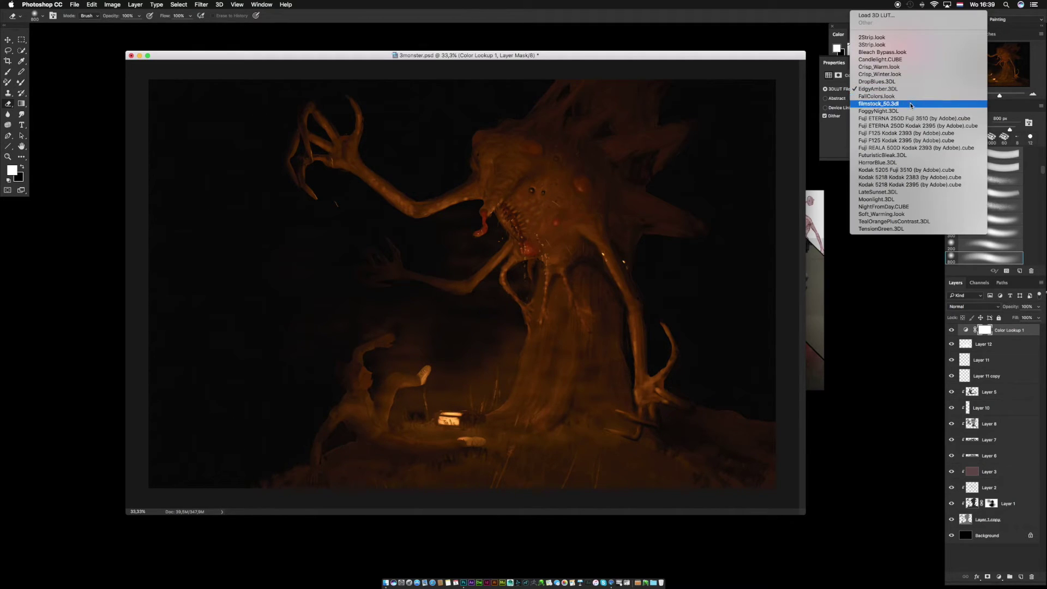
pyautogui.click(910, 107)
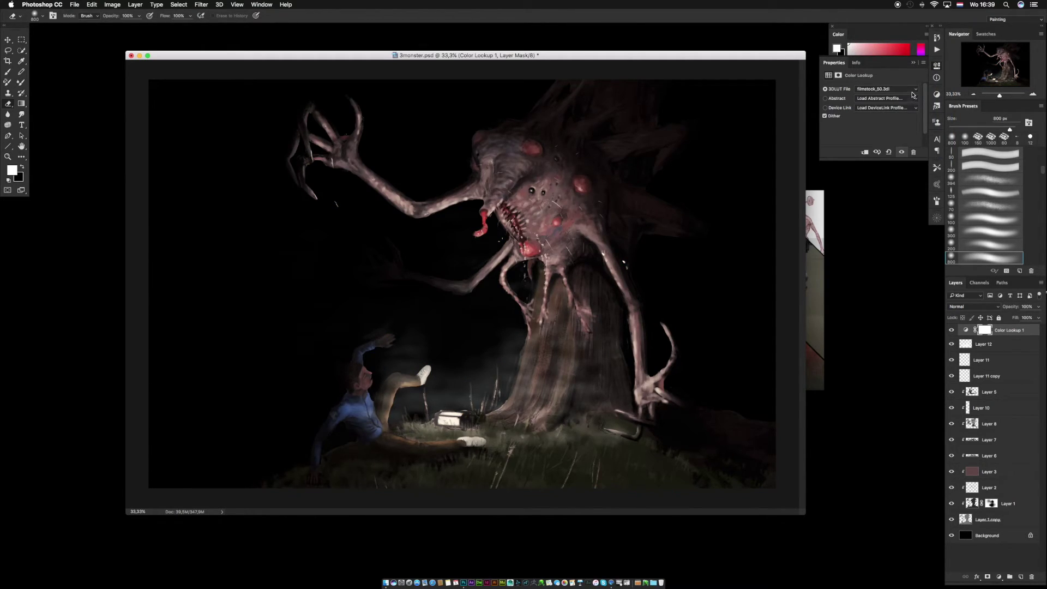
# Try the 3D LUTs FoggyNight, Fuji ETERNA 250D Fuji 3510, Fuji ETERNA 250D Kodak 2395 and LateSunset on the painting.
pyautogui.click(913, 95)
pyautogui.click(912, 99)
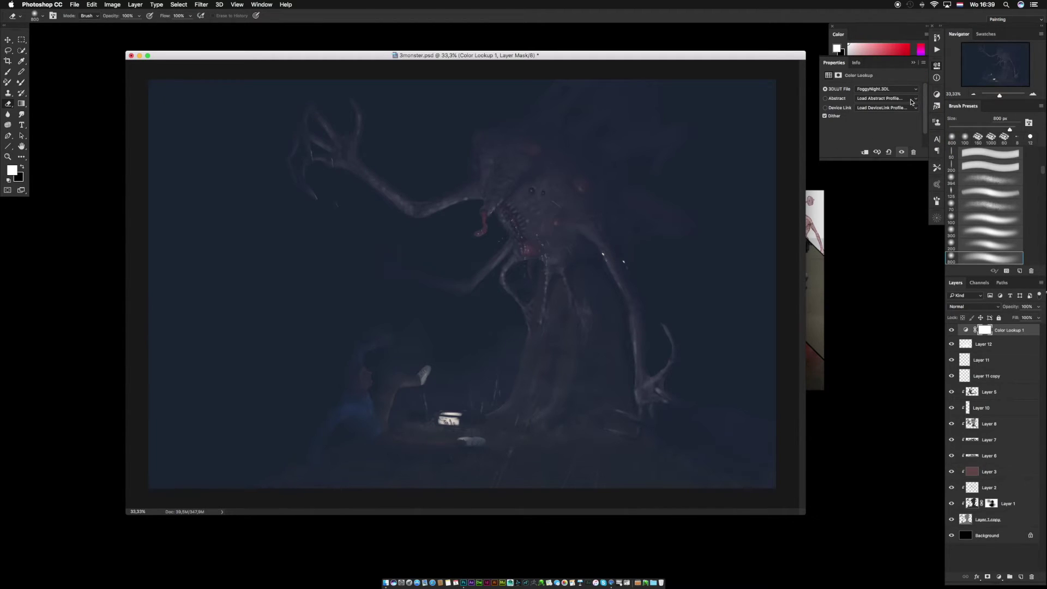
pyautogui.click(910, 91)
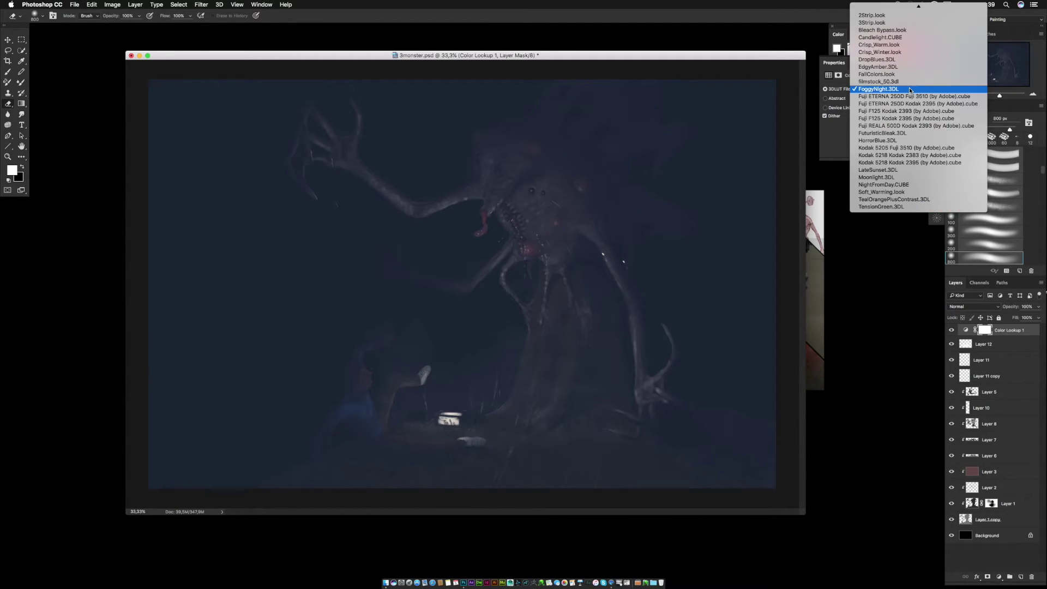
pyautogui.click(910, 99)
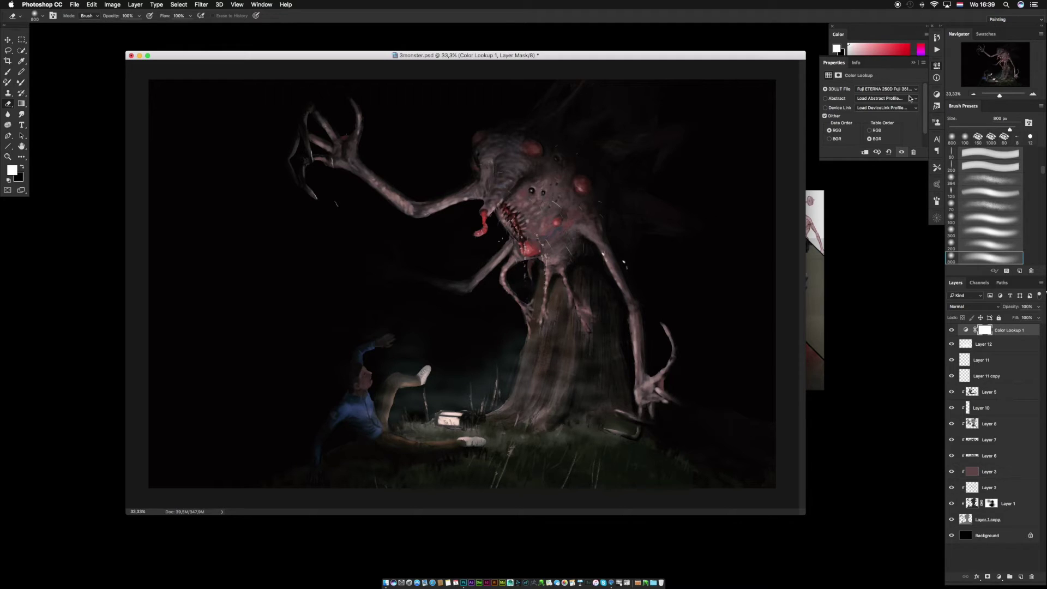
pyautogui.click(909, 91)
pyautogui.click(909, 99)
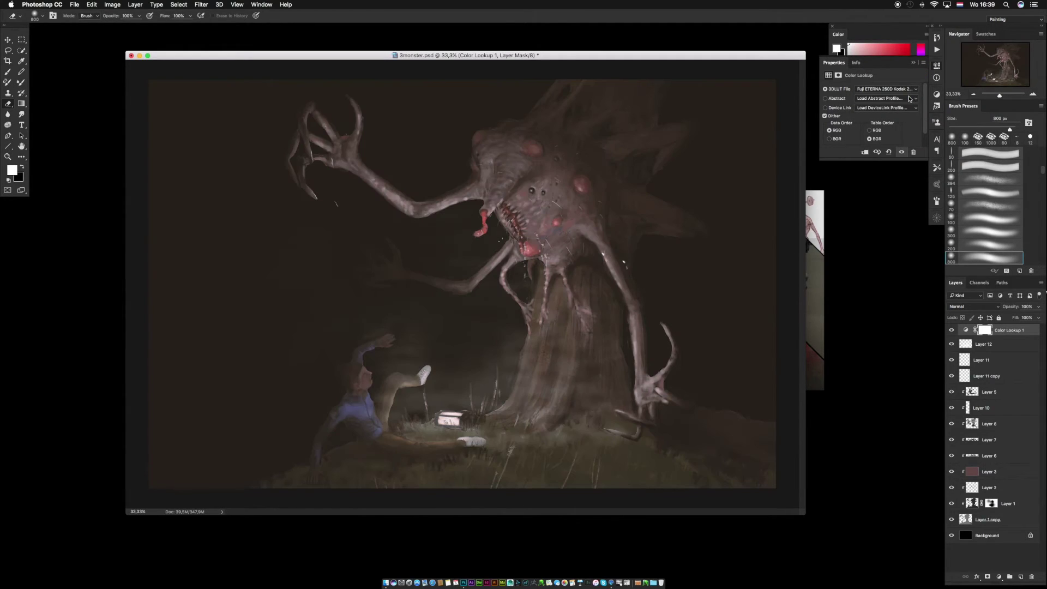
pyautogui.click(909, 90)
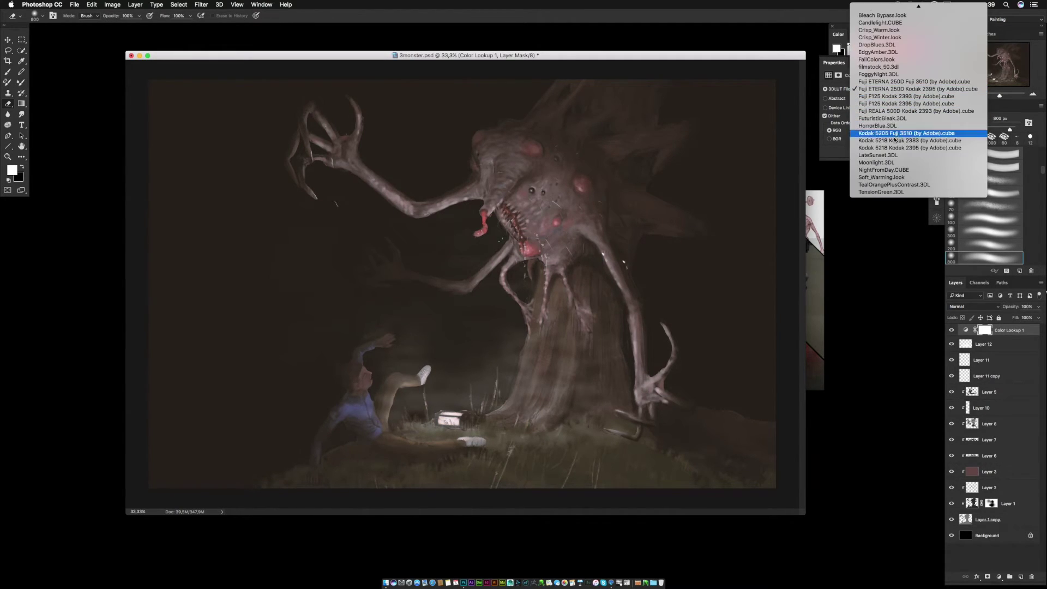
pyautogui.click(892, 157)
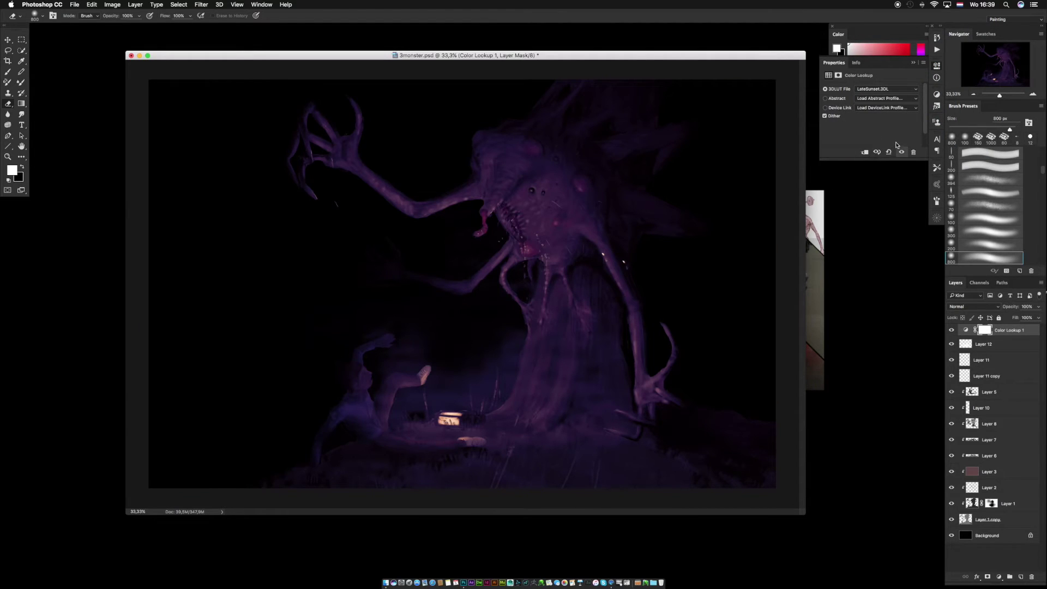
# Try the 3D LUTs Moonlight, NightFromDay, Soft_Warming, TealOrangePlusContrast and TensionGreen on the painting.
pyautogui.click(900, 96)
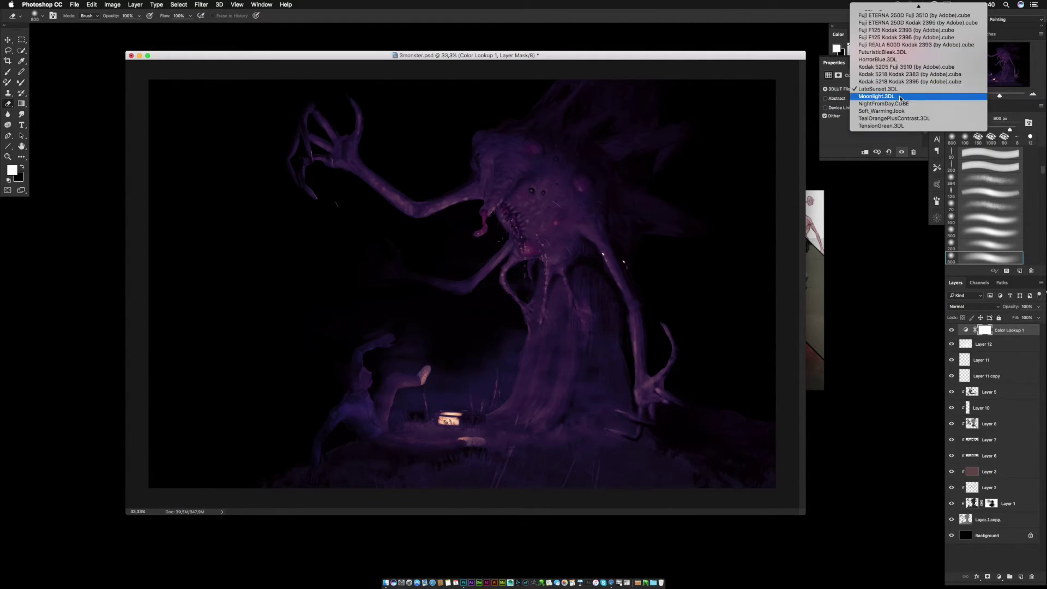
pyautogui.click(900, 99)
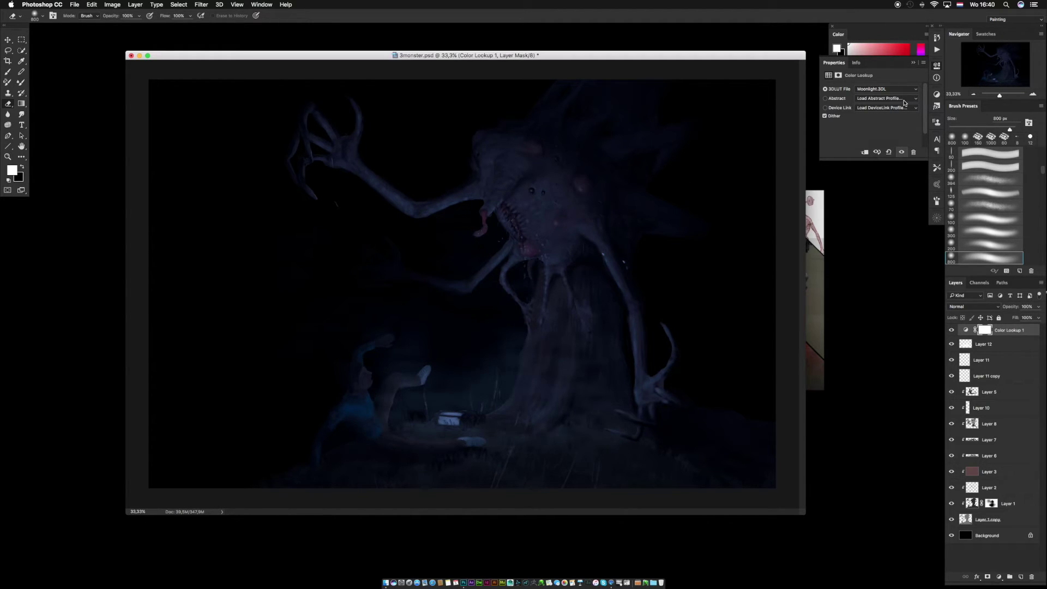
pyautogui.click(901, 94)
pyautogui.click(899, 100)
pyautogui.click(900, 92)
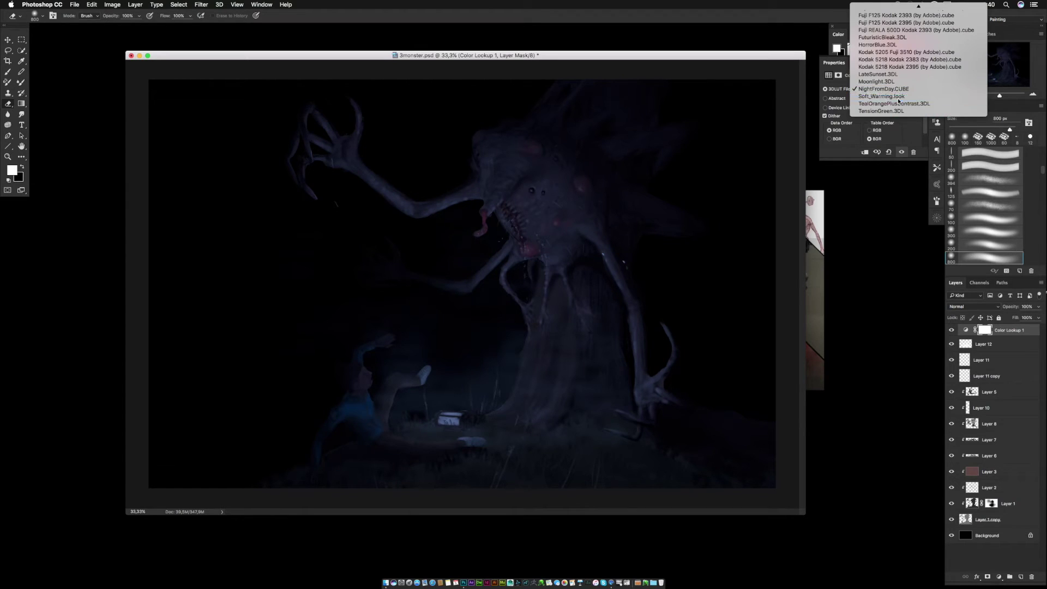
pyautogui.click(898, 101)
pyautogui.click(898, 100)
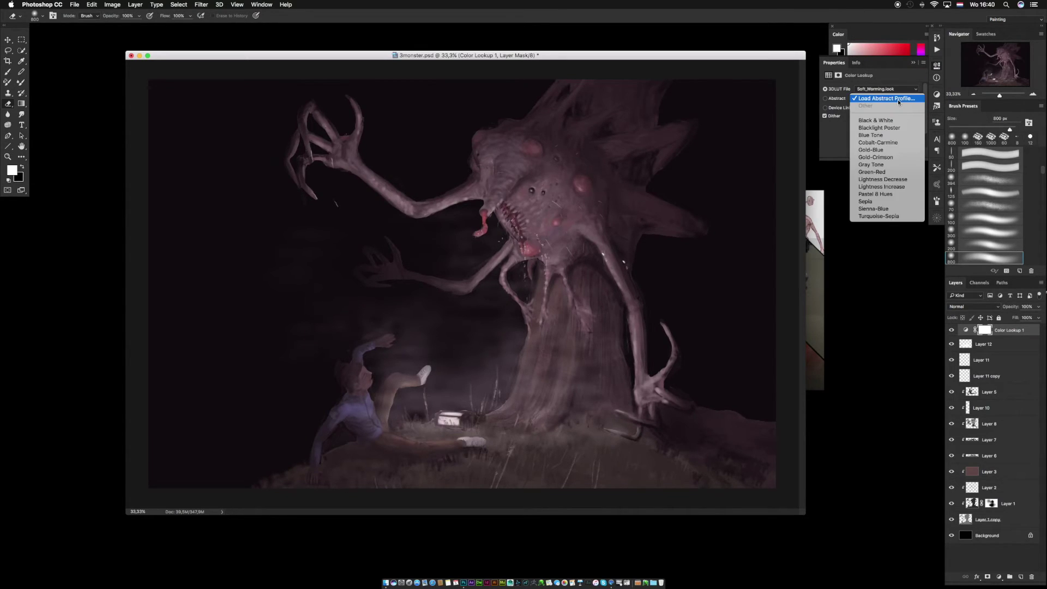
pyautogui.click(898, 99)
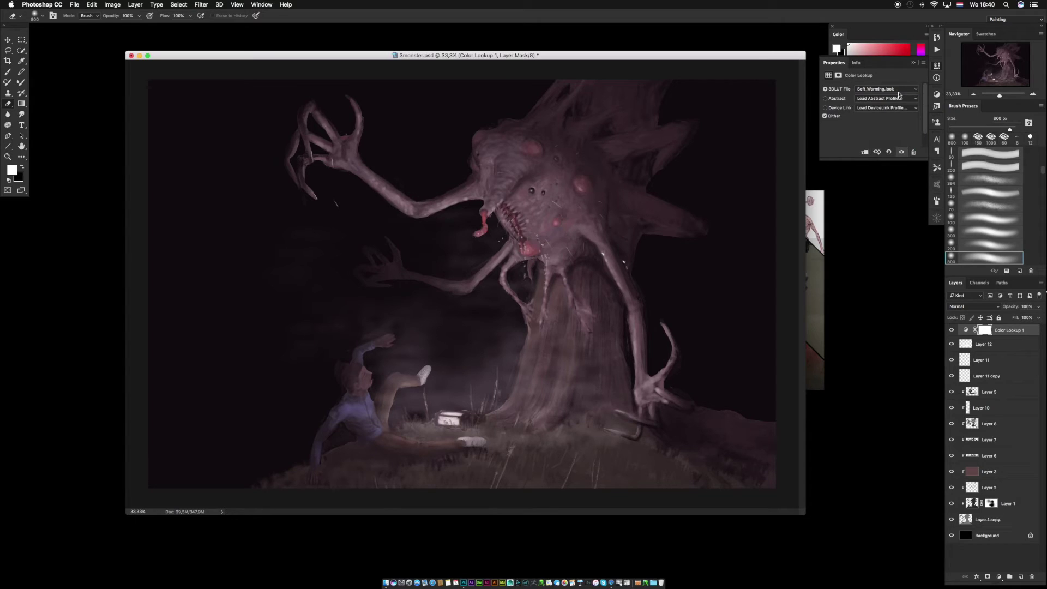
pyautogui.click(900, 90)
pyautogui.click(900, 96)
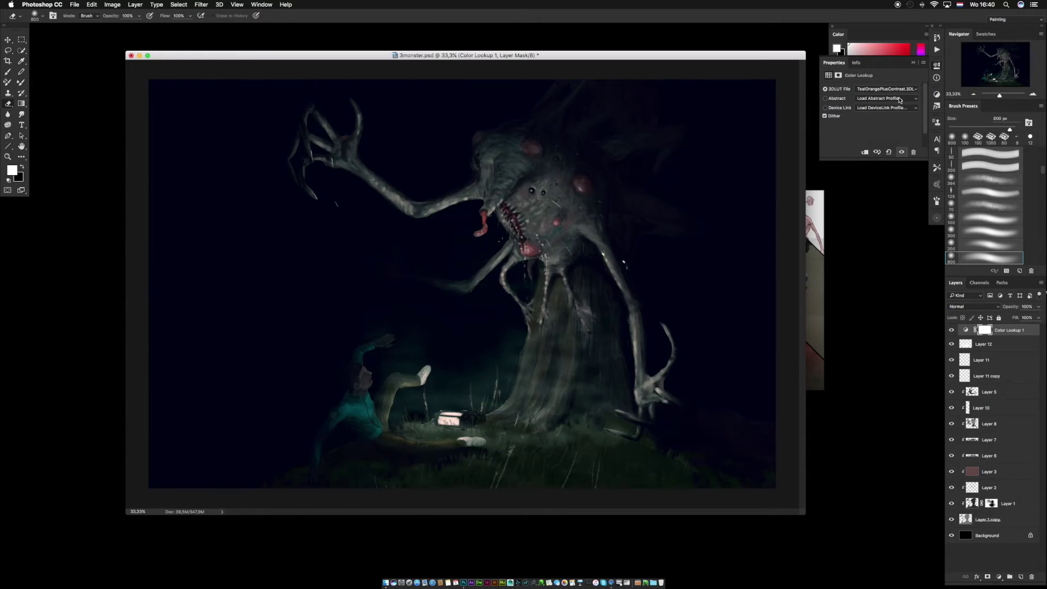
pyautogui.click(900, 89)
pyautogui.click(900, 98)
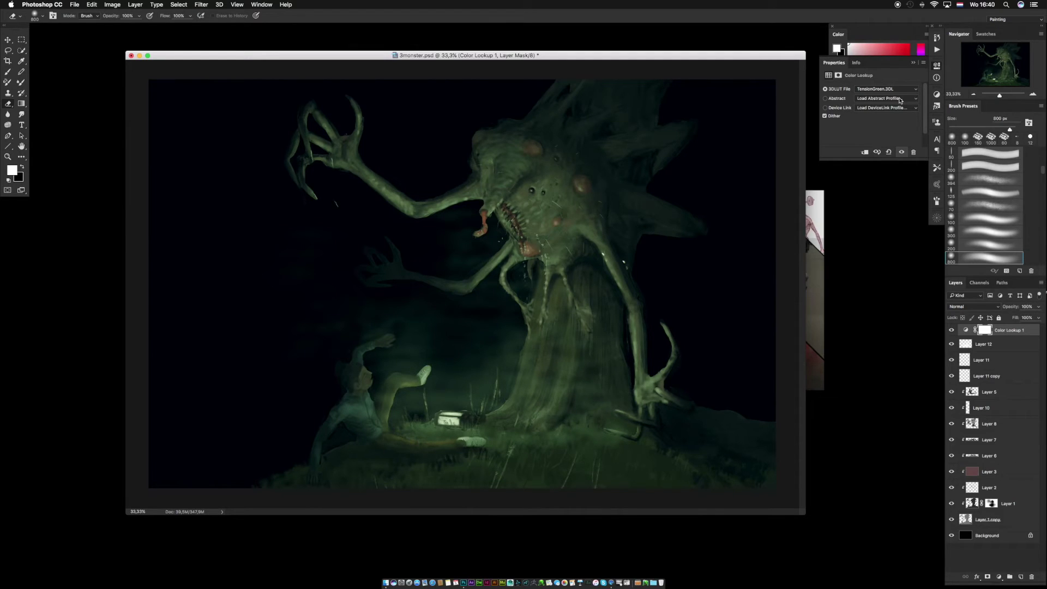
# Try the abstract profiles Black & White, Blue Tone and Gold-Crimson on the Color Lookup adjustment.
pyautogui.click(916, 100)
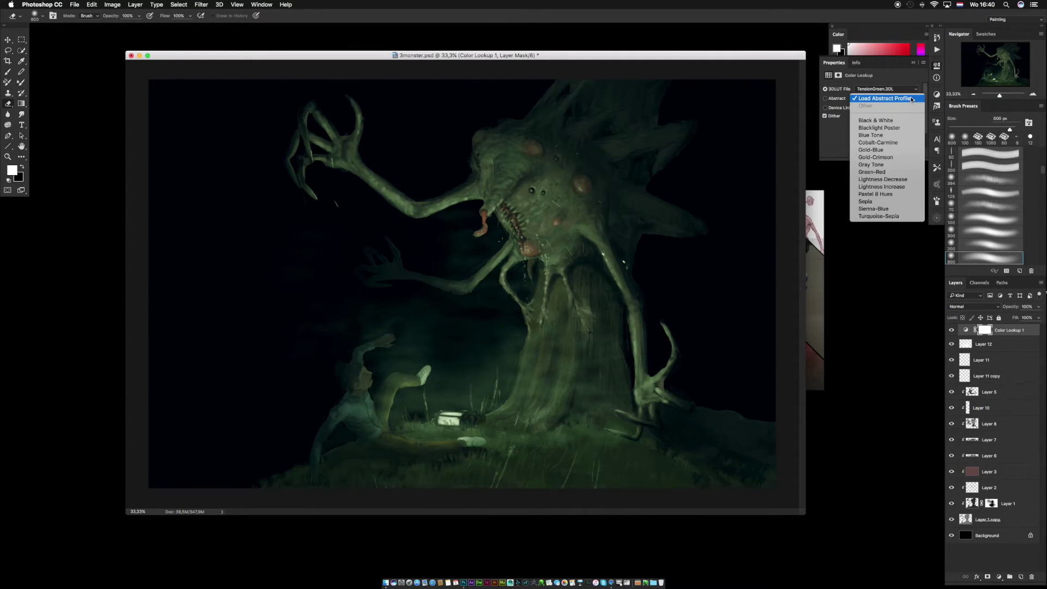
pyautogui.click(903, 120)
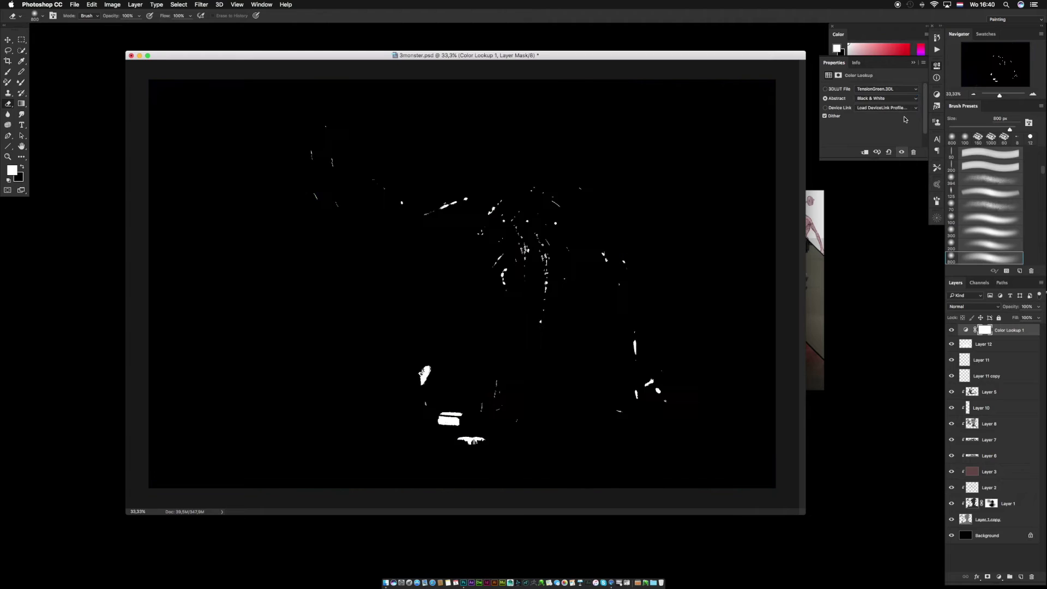
pyautogui.click(907, 91)
pyautogui.click(906, 102)
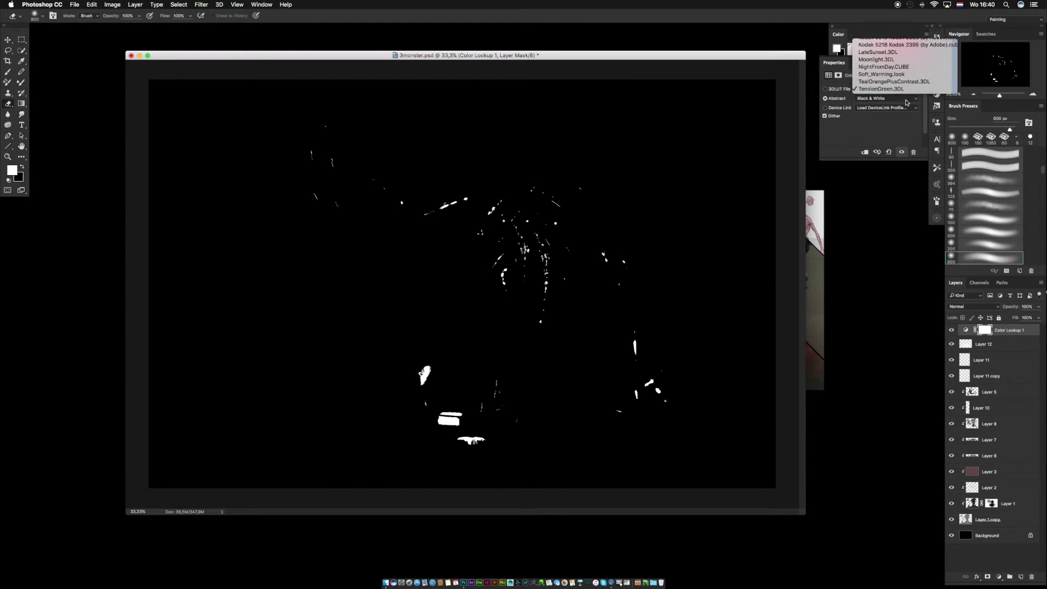
pyautogui.click(907, 102)
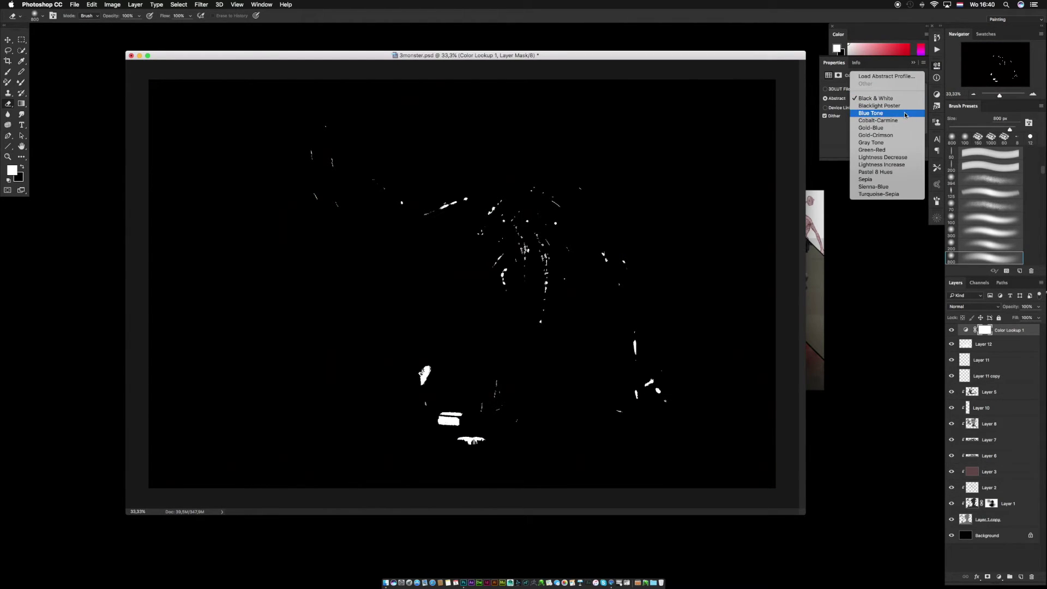
pyautogui.click(905, 112)
pyautogui.click(905, 99)
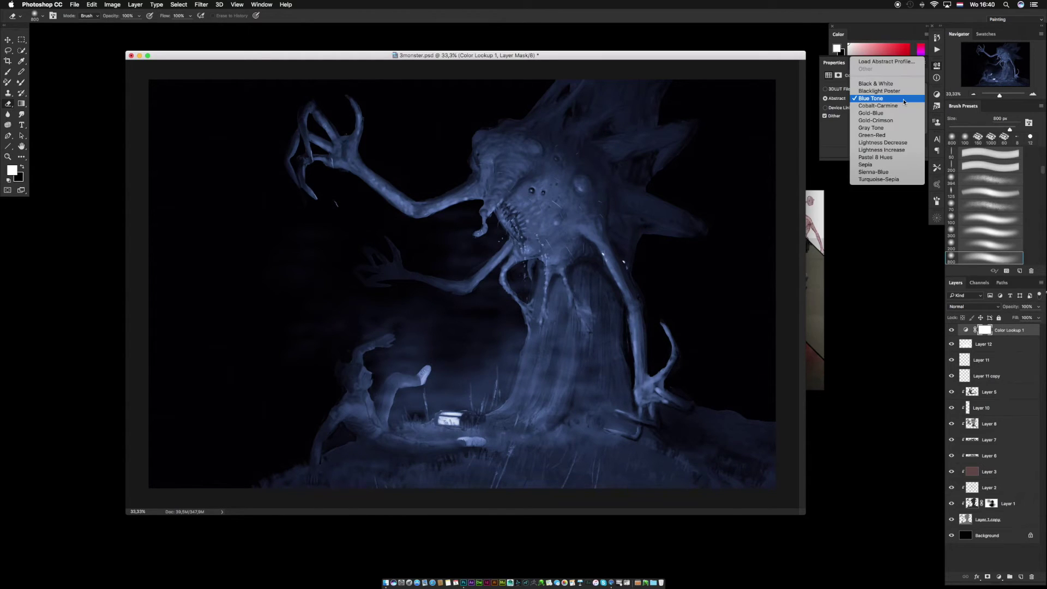
pyautogui.click(902, 121)
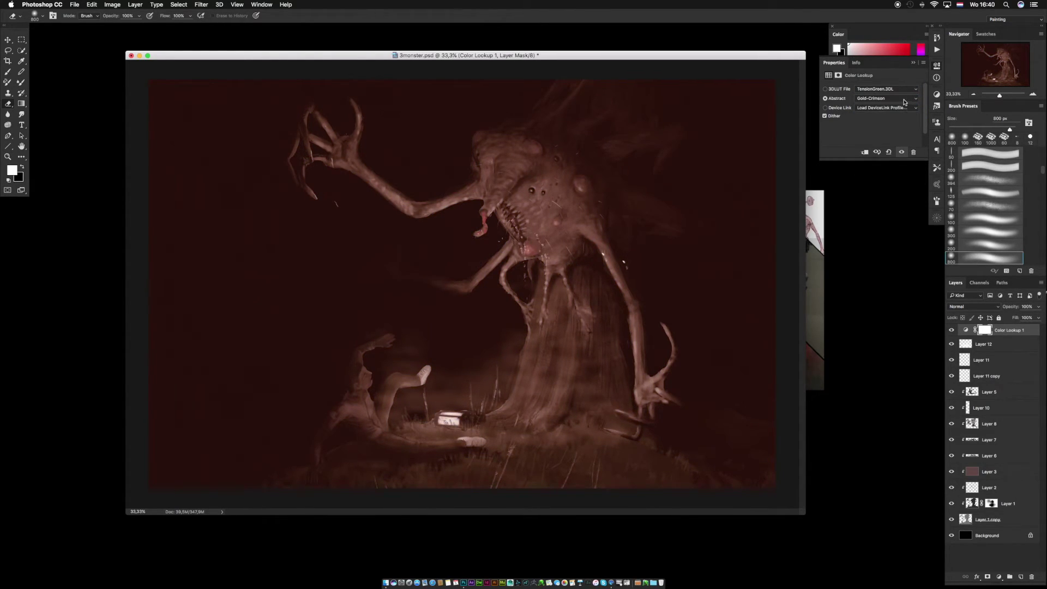
# Apply the Crisp_Winter.look 3D LUT to Color Lookup 1 and lower the adjustment layer's opacity to 87%.
pyautogui.click(916, 90)
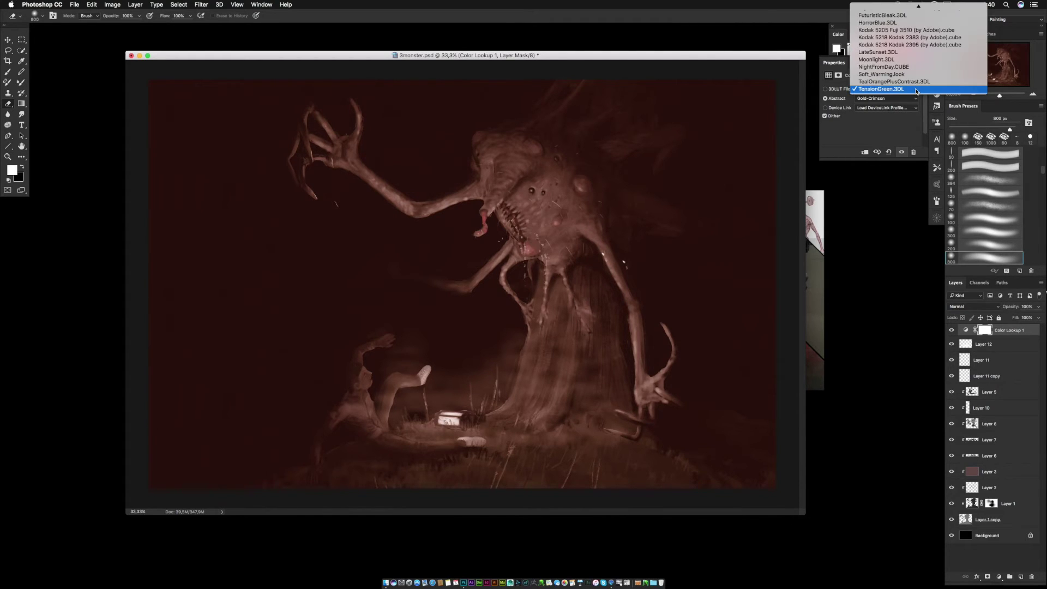
pyautogui.moveTo(918, 7)
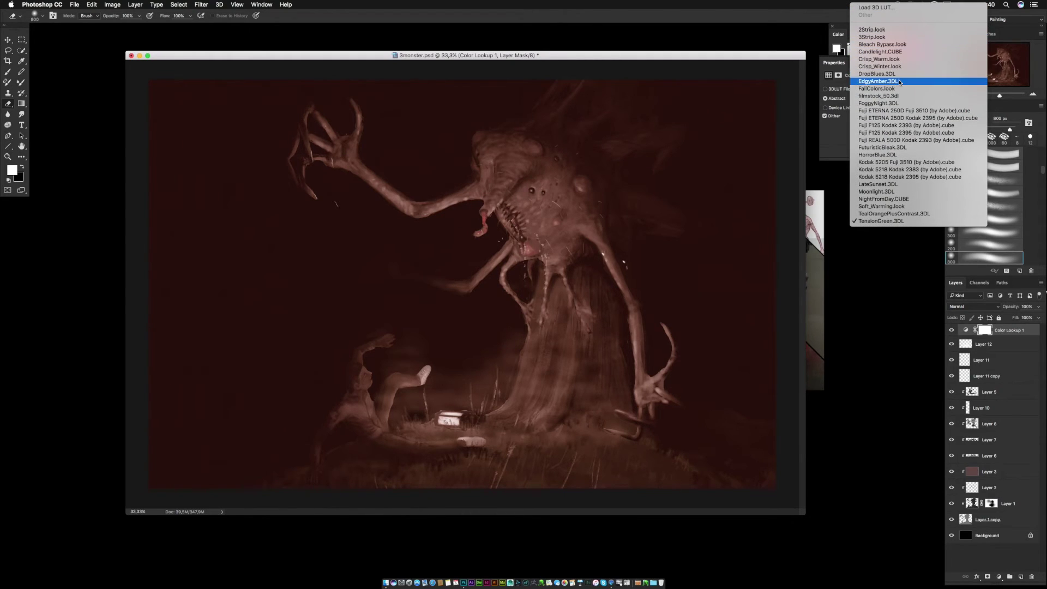
pyautogui.click(897, 66)
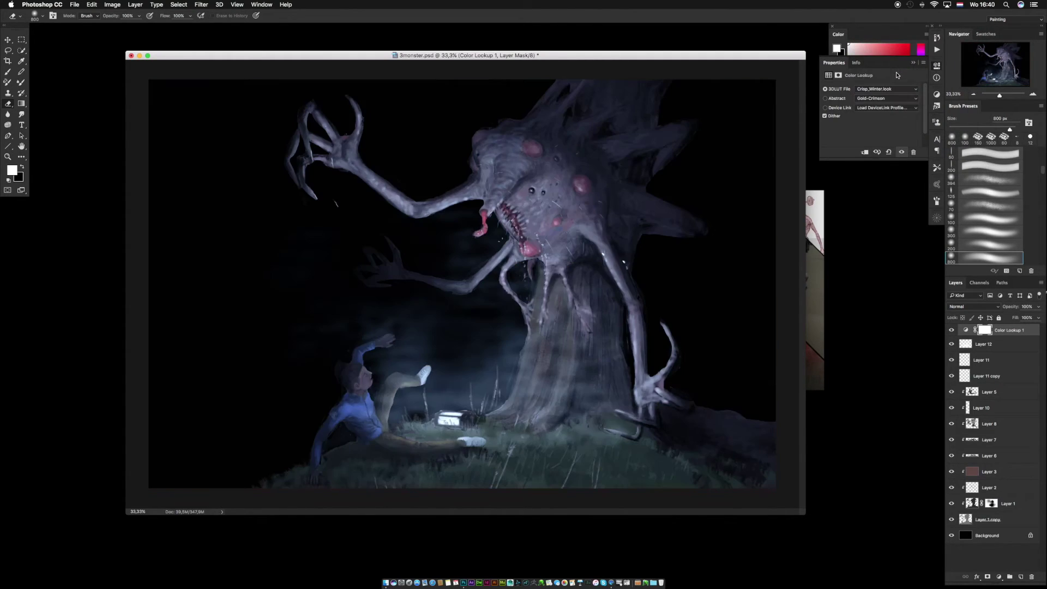
pyautogui.click(1038, 307)
pyautogui.moveTo(1038, 318); pyautogui.dragTo(1032, 320)
pyautogui.click(951, 330)
pyautogui.click(951, 330)
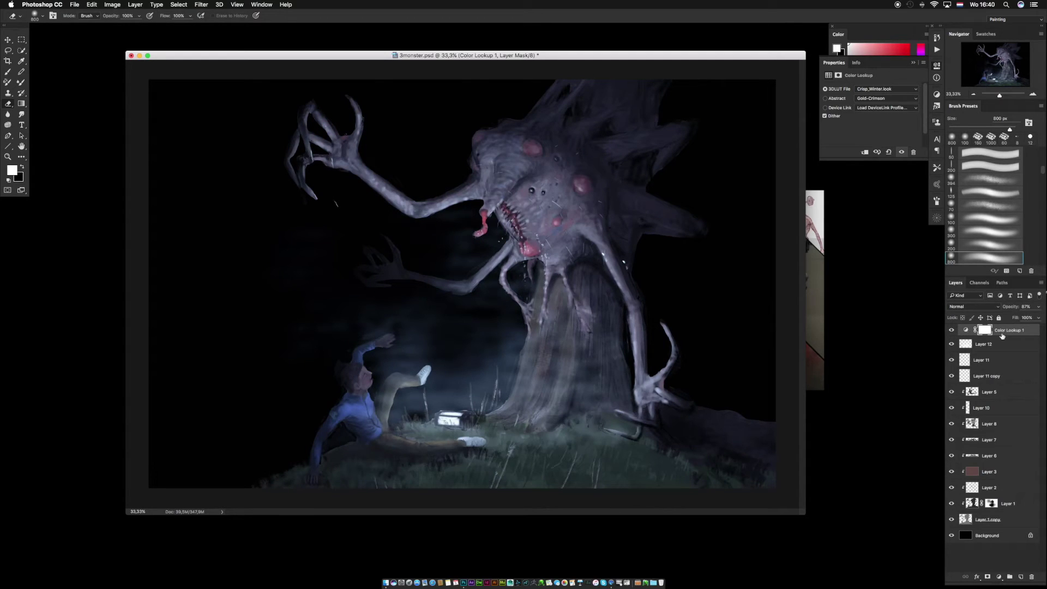
# Erase the Color Lookup 1 mask with a soft 1700 px eraser over the central mist, monster's mouth and trunk to bring back warm colours there.
pyautogui.click(988, 331)
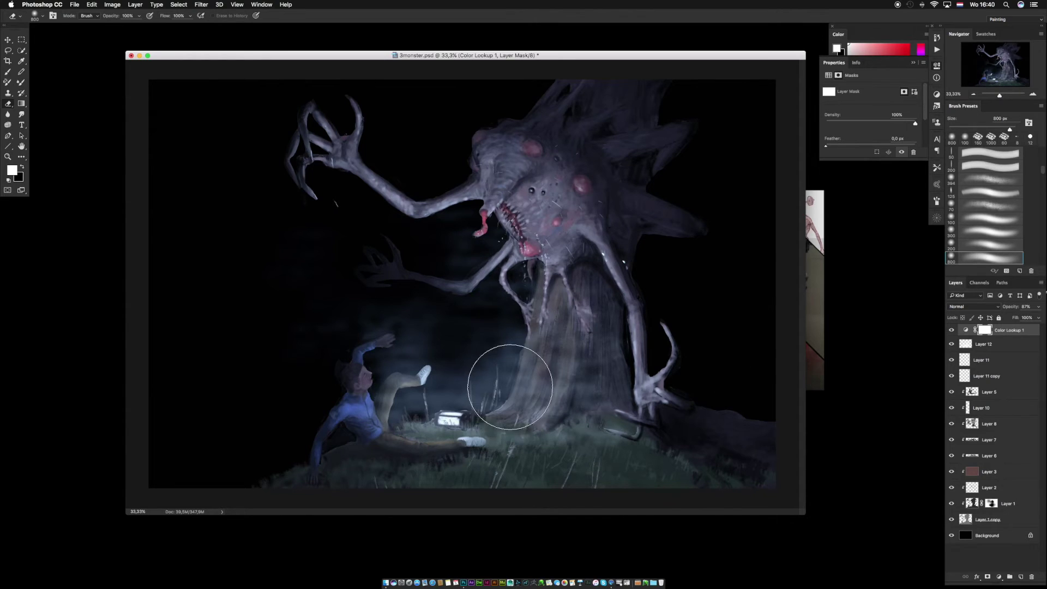
pyautogui.press(']')
pyautogui.press(']')
pyautogui.press(']')
pyautogui.press(']')
pyautogui.press(']')
pyautogui.press(']')
pyautogui.press(']')
pyautogui.press(']')
pyautogui.press(']')
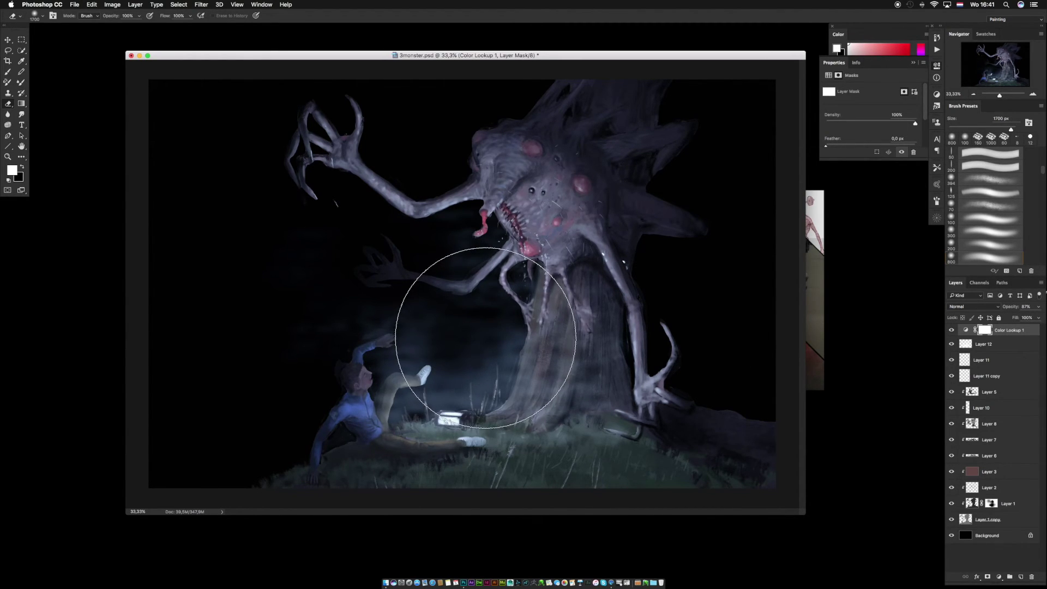
pyautogui.press('x')
pyautogui.press('x')
pyautogui.moveTo(488, 336); pyautogui.dragTo(512, 274)
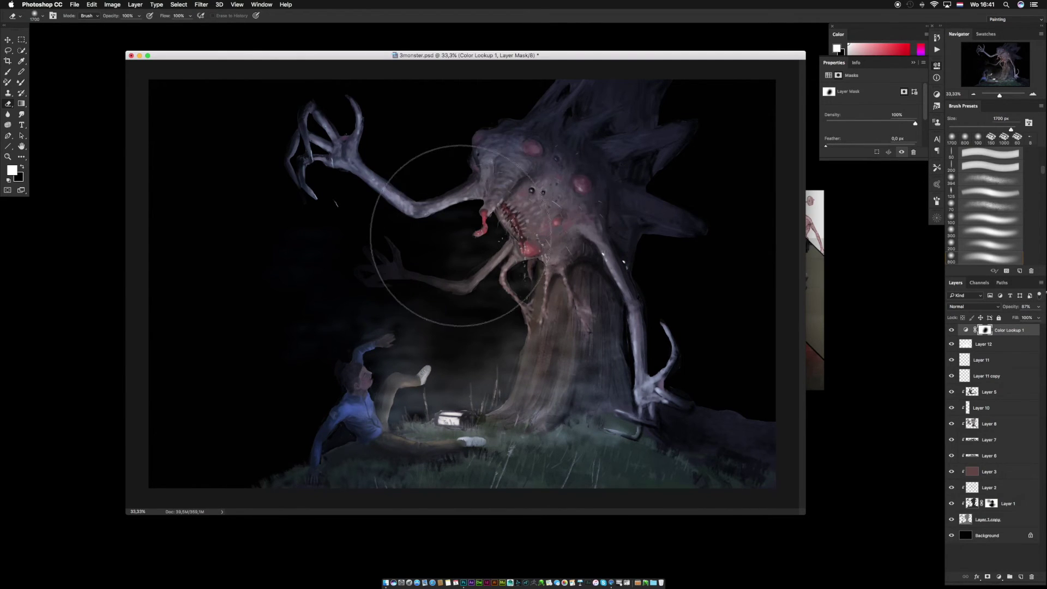
pyautogui.moveTo(518, 297); pyautogui.dragTo(526, 444)
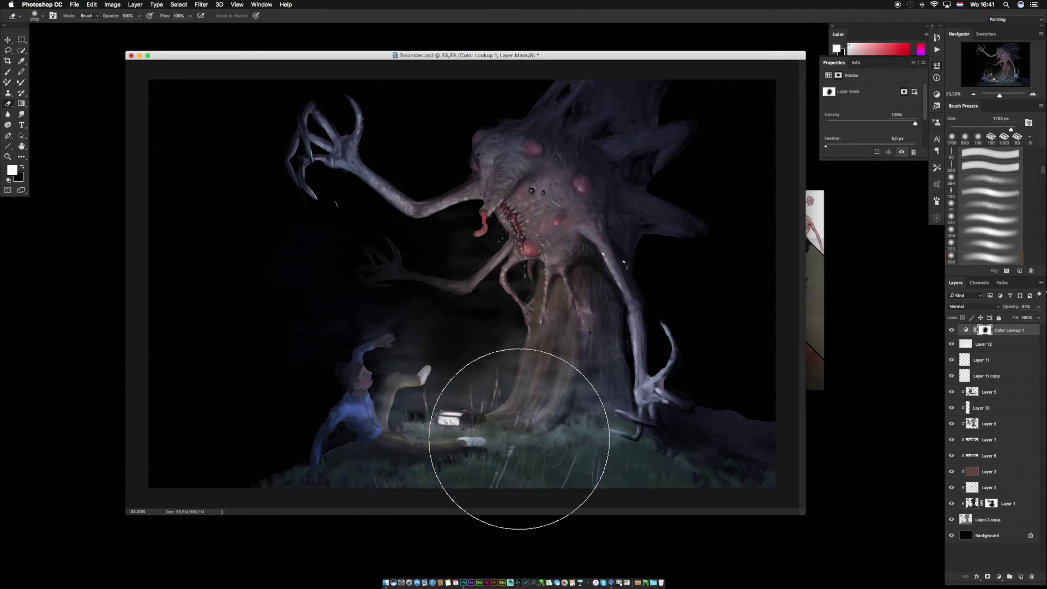
pyautogui.press('x')
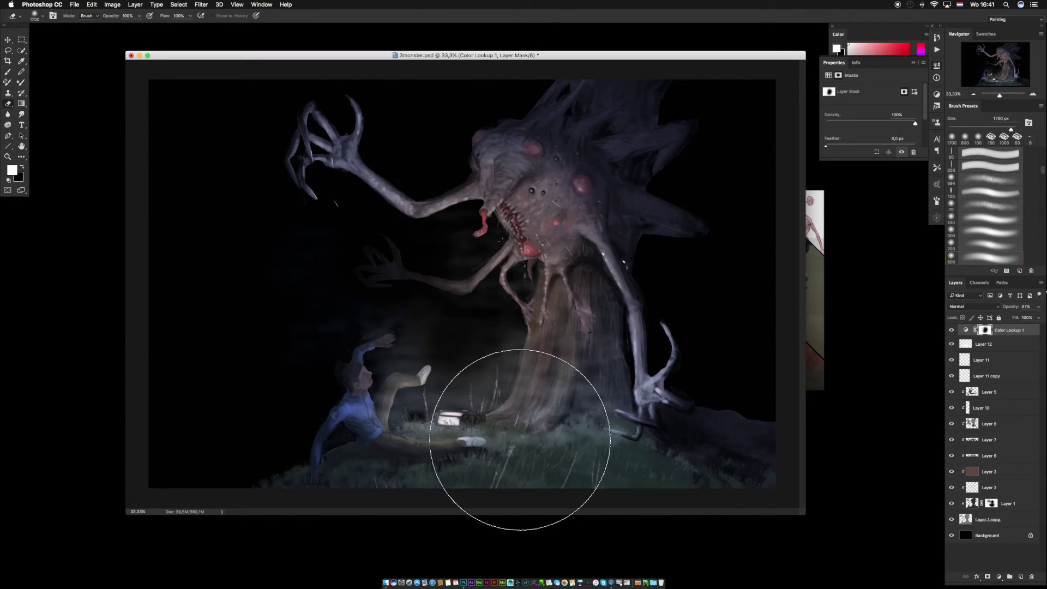
# Refine the Color Lookup 1 mask with the soft 1700 px eraser: restore cold tones on the monster's body and warm tones around the fallen man.
pyautogui.moveTo(564, 152)
pyautogui.mouseDown()
pyautogui.moveTo(553, 134)
pyautogui.moveTo(496, 148)
pyautogui.moveTo(508, 141)
pyautogui.moveTo(624, 152)
pyautogui.moveTo(649, 171)
pyautogui.moveTo(659, 203)
pyautogui.moveTo(629, 264)
pyautogui.mouseUp()
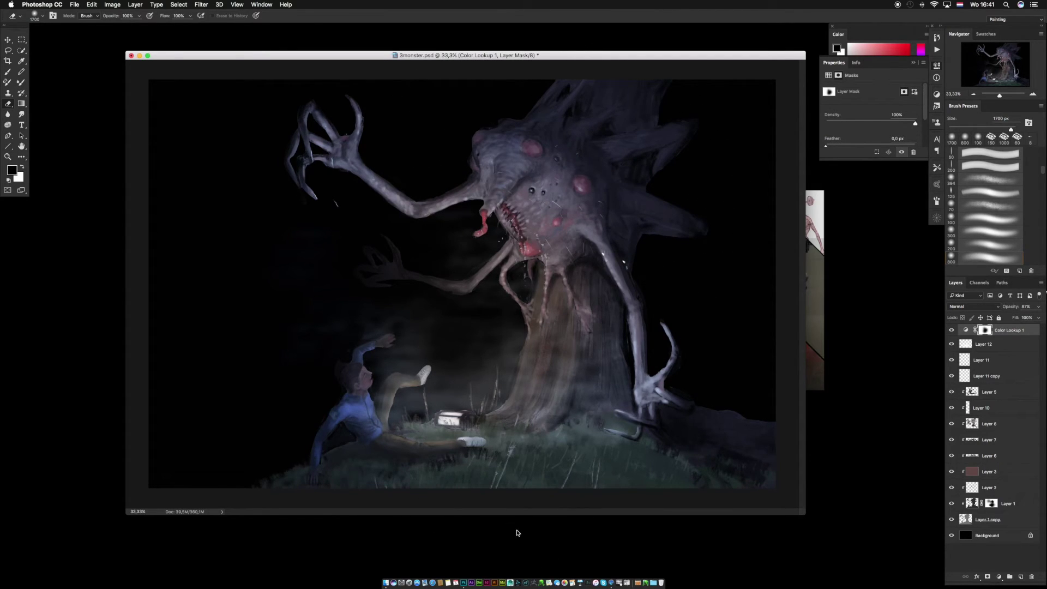
pyautogui.moveTo(453, 483)
pyautogui.mouseDown()
pyautogui.moveTo(308, 418)
pyautogui.moveTo(323, 402)
pyautogui.moveTo(348, 441)
pyautogui.moveTo(356, 409)
pyautogui.moveTo(344, 427)
pyautogui.moveTo(394, 430)
pyautogui.mouseUp()
pyautogui.press('x')
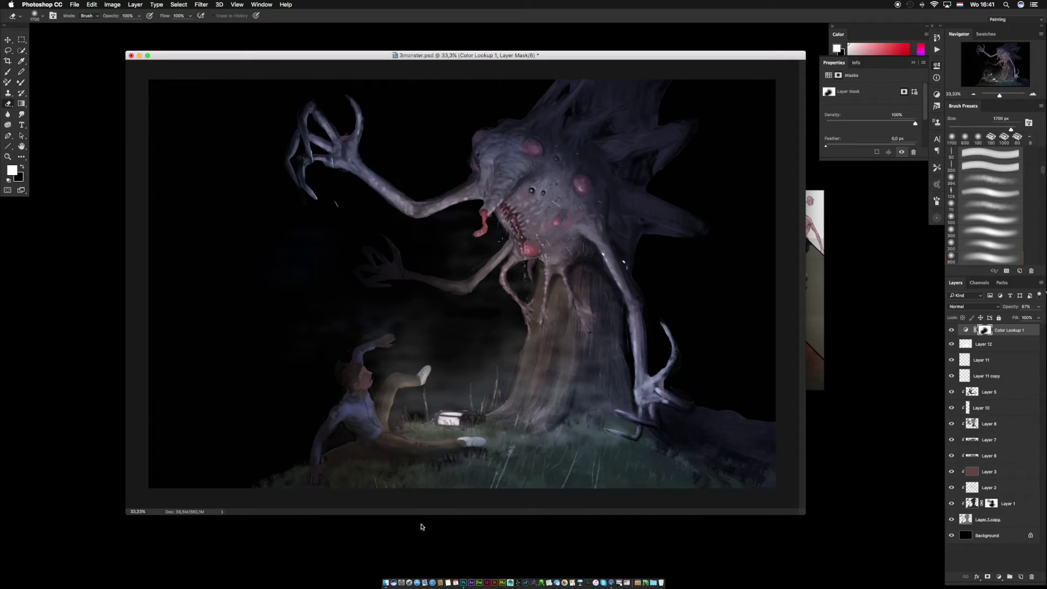
pyautogui.moveTo(412, 505)
pyautogui.mouseDown()
pyautogui.moveTo(376, 426)
pyautogui.moveTo(374, 348)
pyautogui.moveTo(394, 389)
pyautogui.moveTo(409, 376)
pyautogui.moveTo(396, 327)
pyautogui.mouseUp()
# Compare the painting with and without the Color Lookup 1 adjustment.
pyautogui.click(951, 330)
pyautogui.click(951, 330)
pyautogui.click(953, 331)
pyautogui.click(952, 331)
pyautogui.click(953, 331)
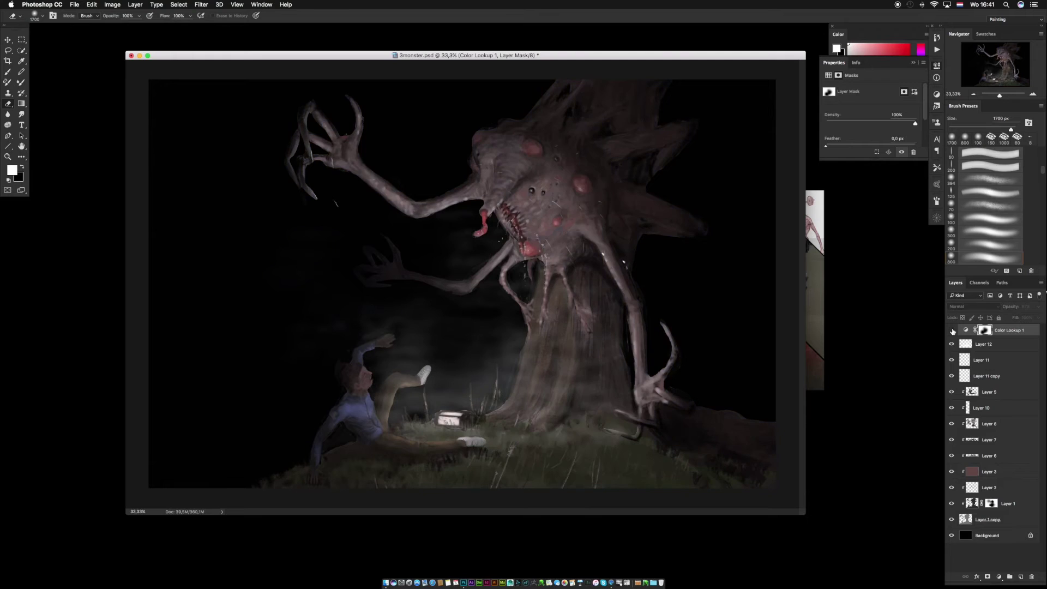
pyautogui.click(953, 331)
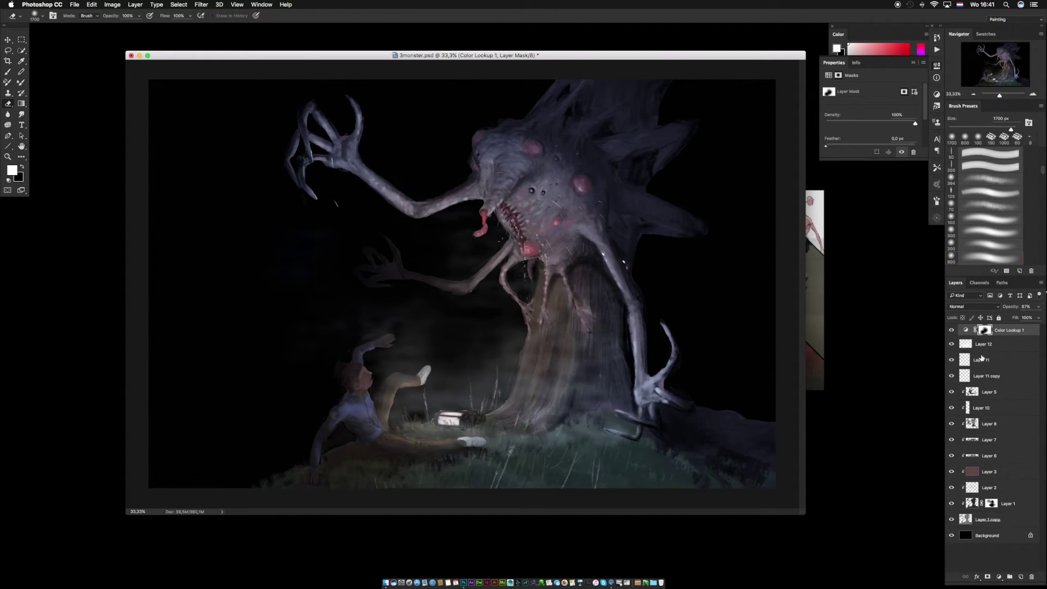
# Add a new layer with a black-to-transparent gradient darkening the upper-right corner of the painting, and lower its opacity to 68%.
pyautogui.press('Return')
pyautogui.press('super+shift+n')
pyautogui.press('Return')
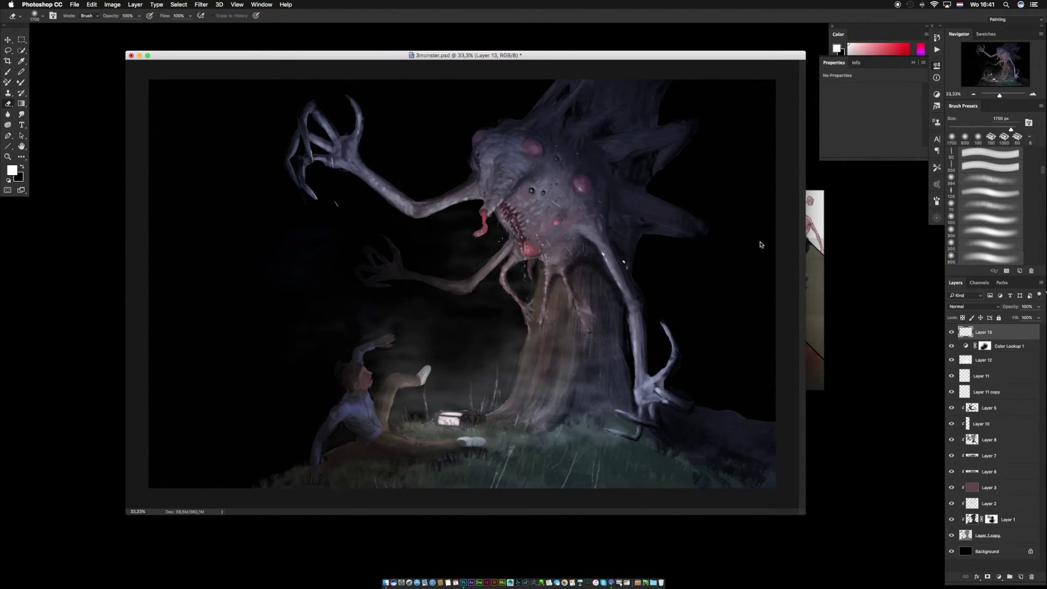
pyautogui.click(21, 103)
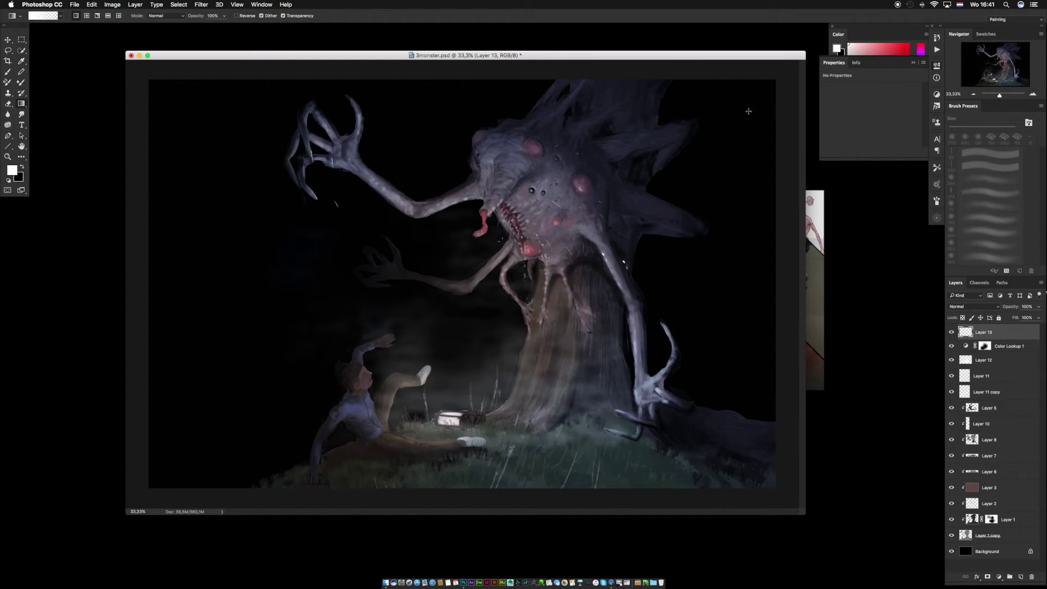
pyautogui.press('x')
pyautogui.moveTo(677, 64); pyautogui.dragTo(643, 117)
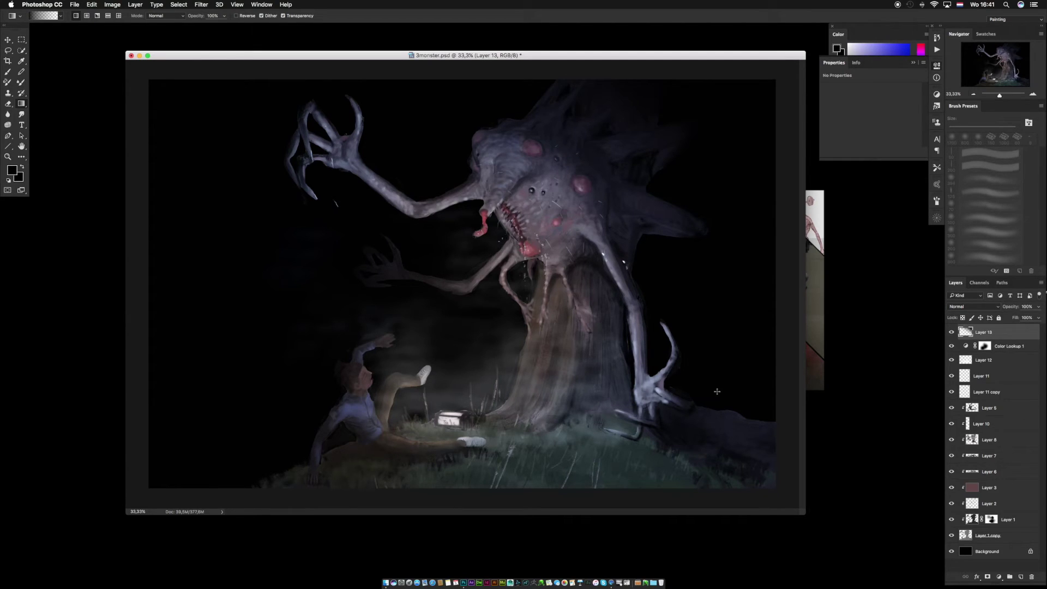
pyautogui.click(1038, 307)
pyautogui.moveTo(1037, 317); pyautogui.dragTo(1026, 317)
# Add another layer with a black gradient fading up from the painting's bottom edge, and lower its opacity to 23%.
pyautogui.moveTo(804, 514); pyautogui.dragTo(840, 586)
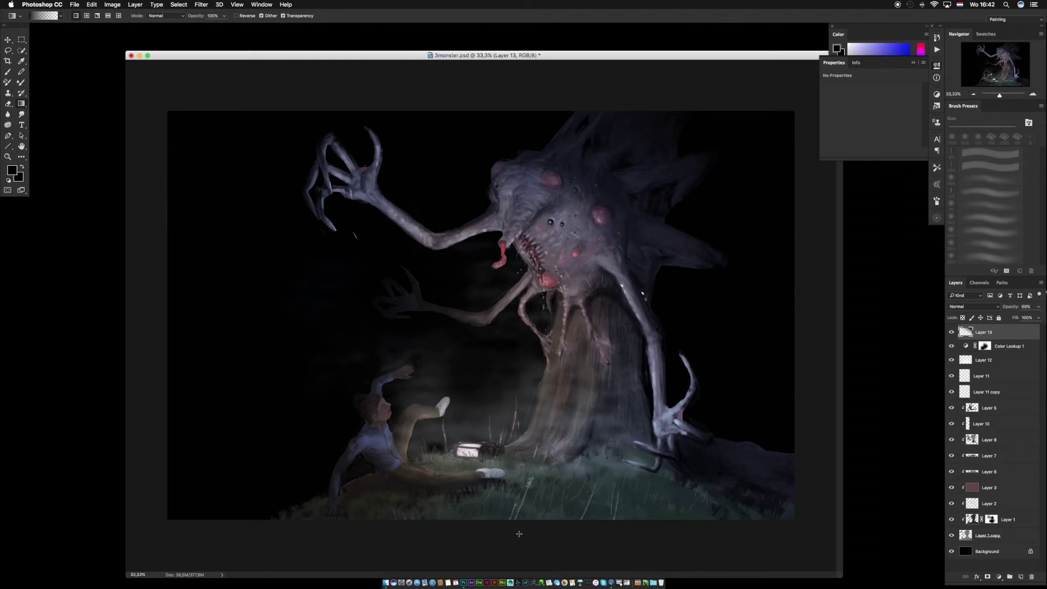
pyautogui.press('super+shift+n')
pyautogui.press('Return')
pyautogui.moveTo(503, 537); pyautogui.dragTo(503, 414)
pyautogui.click(1038, 307)
pyautogui.moveTo(1038, 318); pyautogui.dragTo(1009, 320)
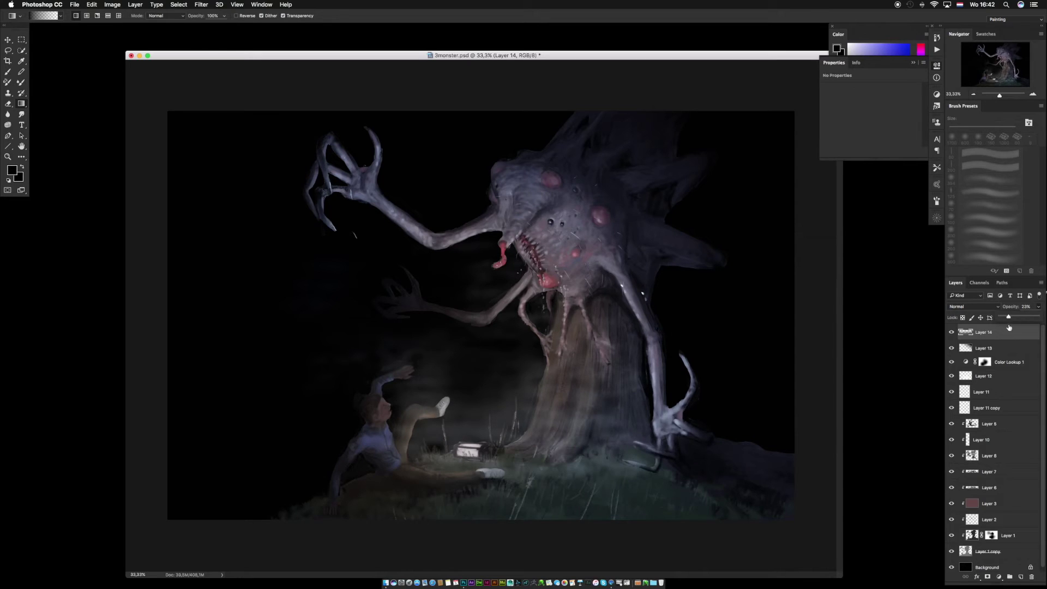
# Compare the painting with and without Layer 14, Layer 13 and the Color Lookup 1 adjustment.
pyautogui.click(952, 332)
pyautogui.click(952, 333)
pyautogui.click(952, 333)
pyautogui.click(952, 332)
pyautogui.moveTo(951, 361); pyautogui.dragTo(950, 341)
pyautogui.click(953, 340)
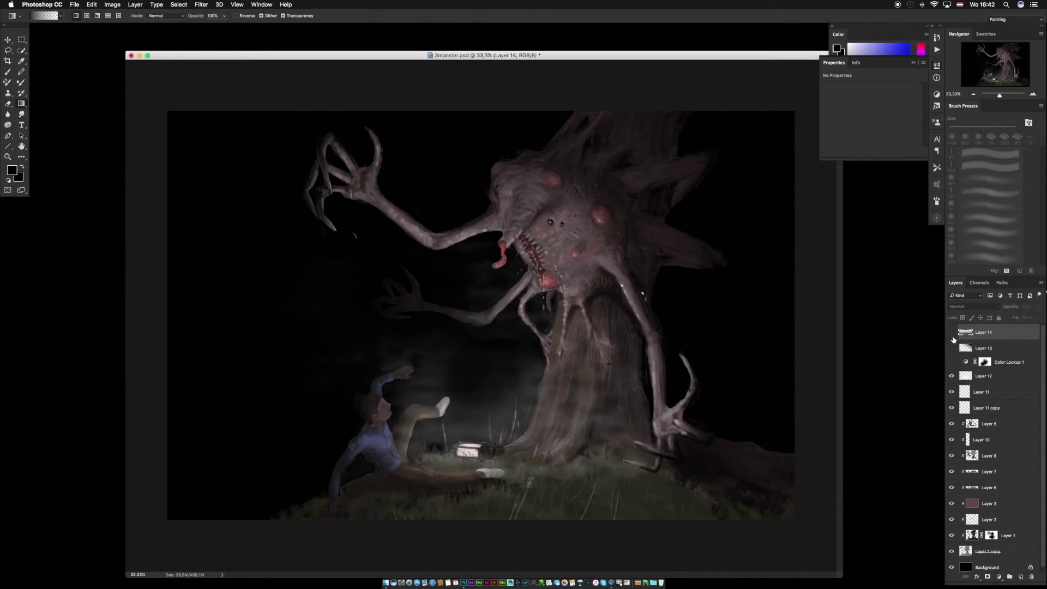
pyautogui.click(952, 332)
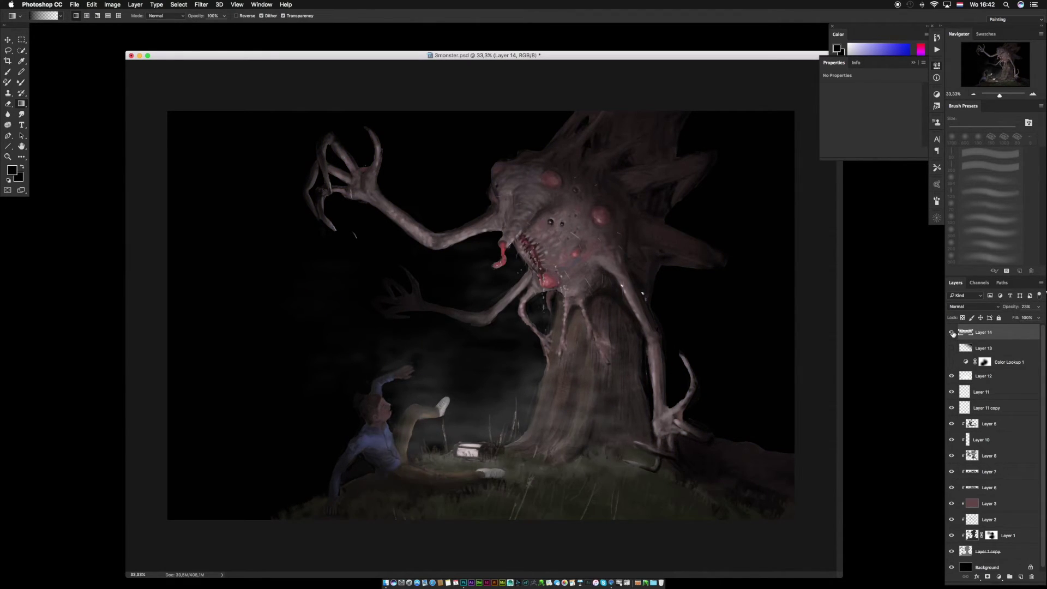
pyautogui.click(952, 333)
pyautogui.click(952, 333)
pyautogui.click(952, 332)
pyautogui.click(951, 332)
pyautogui.click(951, 349)
pyautogui.click(952, 349)
pyautogui.click(952, 348)
# Lower the opacity of Layer 13, the corner gradient, further.
pyautogui.click(984, 348)
pyautogui.click(1038, 306)
pyautogui.moveTo(1029, 316); pyautogui.dragTo(1021, 318)
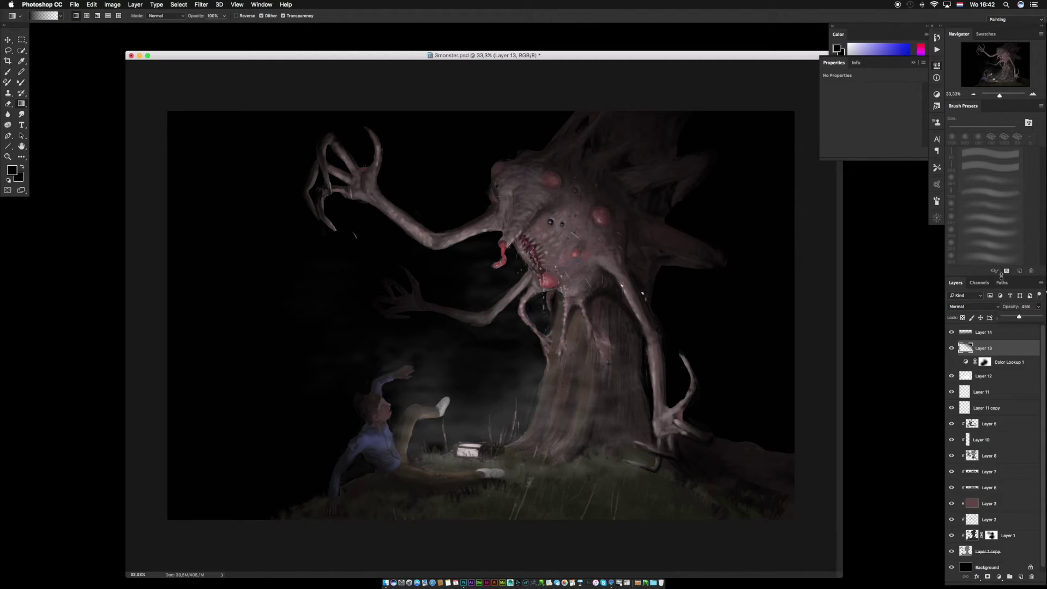
# Duplicate Layer 13, flip the copy horizontally, move it to the painting's upper-left corner and stretch it across the full width.
pyautogui.moveTo(1008, 353); pyautogui.dragTo(1008, 348)
pyautogui.hotkey('ctrl', 't')
pyautogui.rightClick(633, 255)
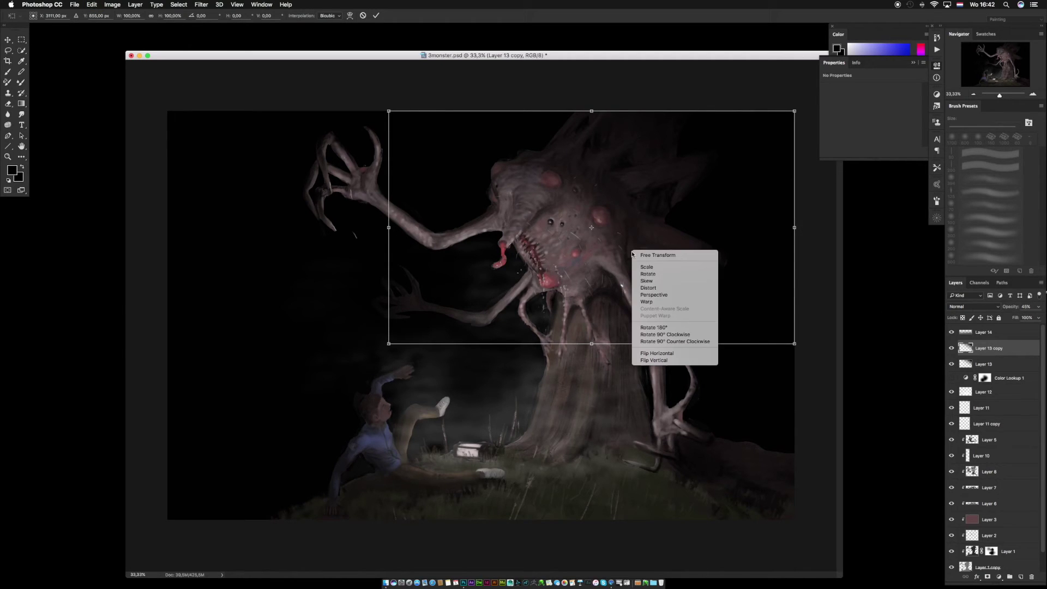
pyautogui.click(657, 353)
pyautogui.moveTo(621, 244); pyautogui.dragTo(401, 245)
pyautogui.moveTo(573, 229); pyautogui.dragTo(809, 230)
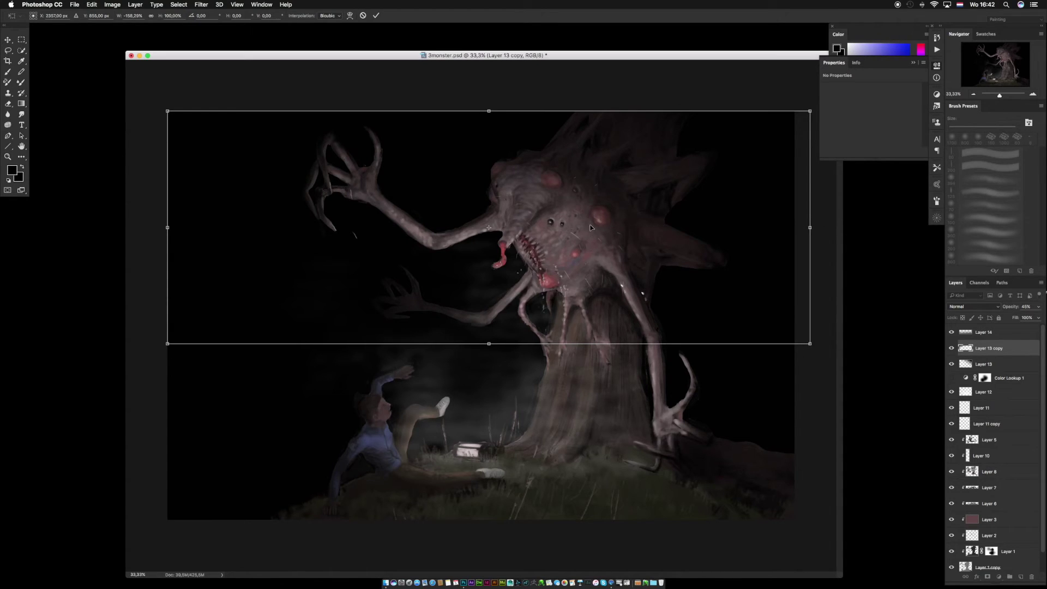
pyautogui.press('Return')
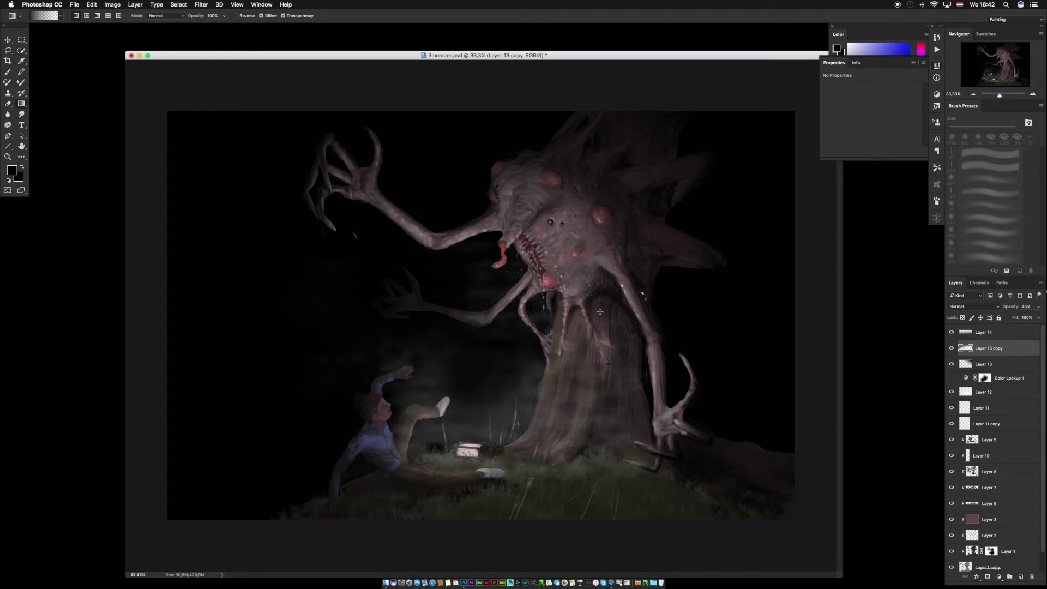
# Select Layer 5, activate the Smudge tool and save the document.
pyautogui.click(952, 440)
pyautogui.click(952, 440)
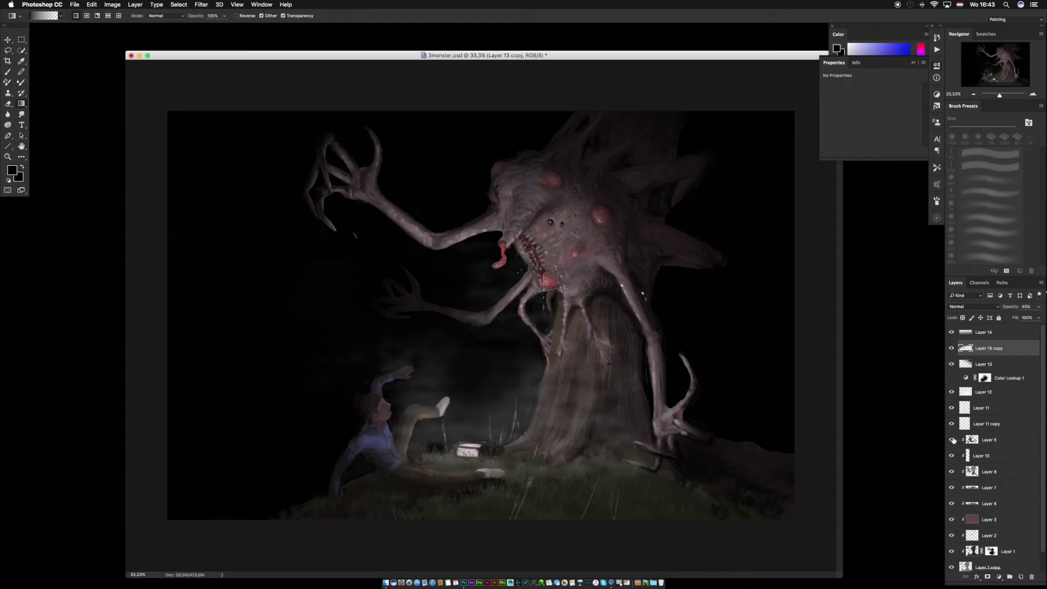
pyautogui.click(984, 444)
pyautogui.press('r')
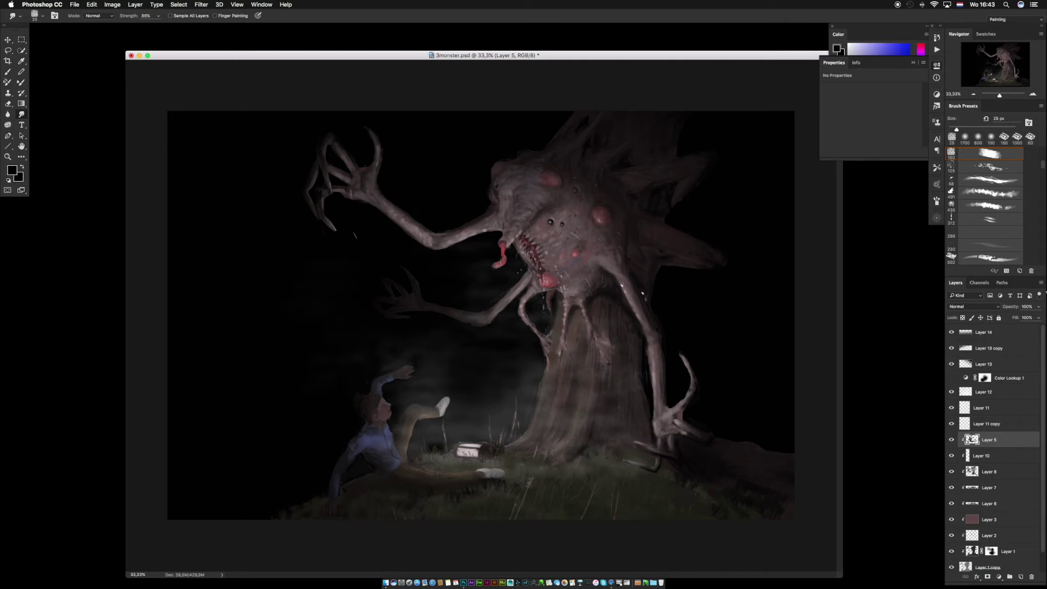
pyautogui.press('cmd+s')
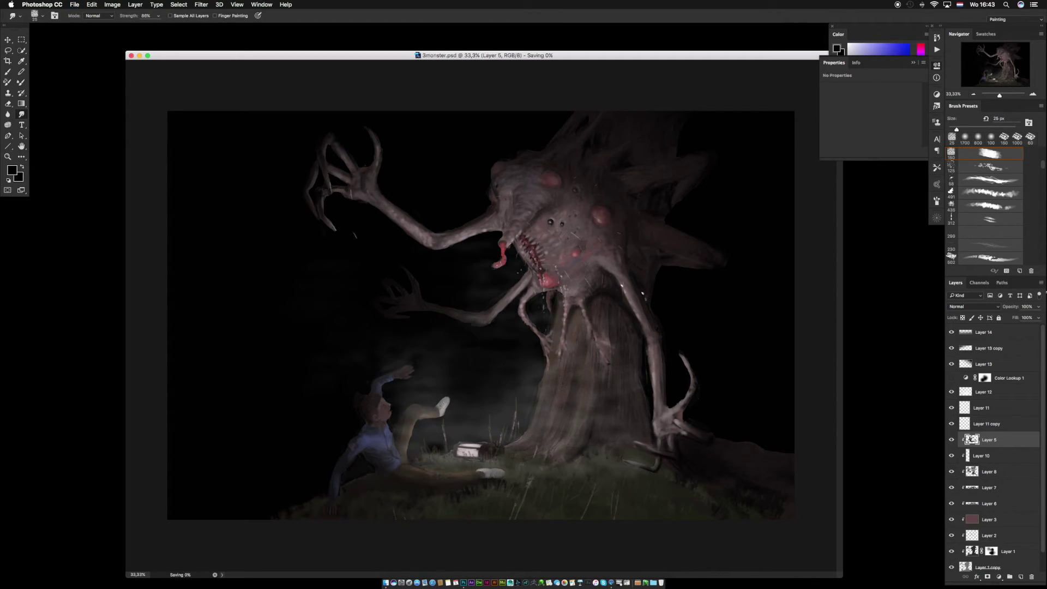
# Show the Color Lookup 1 adjustment again and select its layer mask.
pyautogui.click(952, 378)
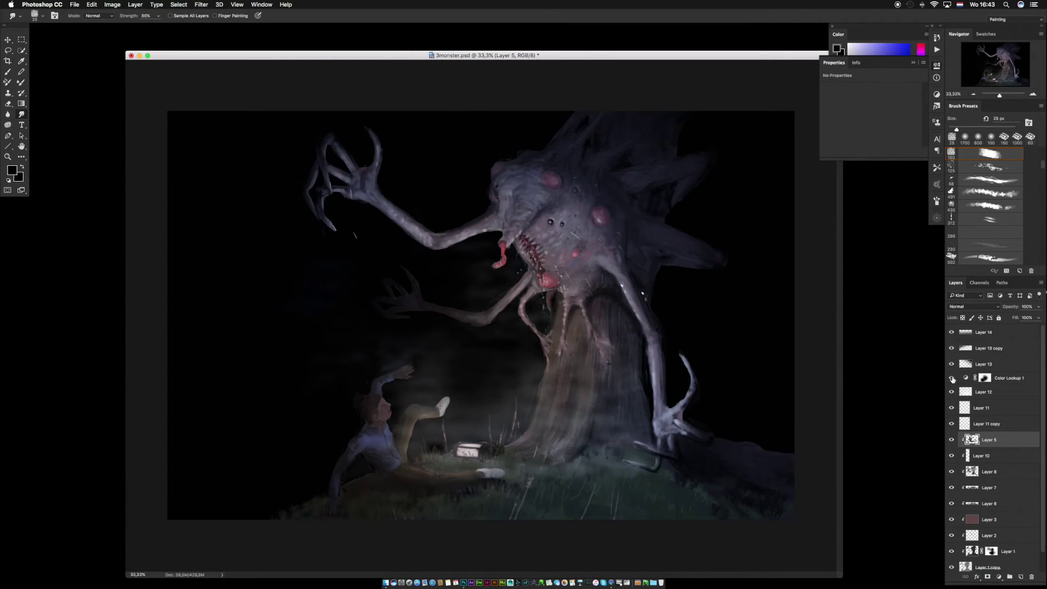
pyautogui.click(952, 378)
pyautogui.click(952, 378)
pyautogui.click(987, 380)
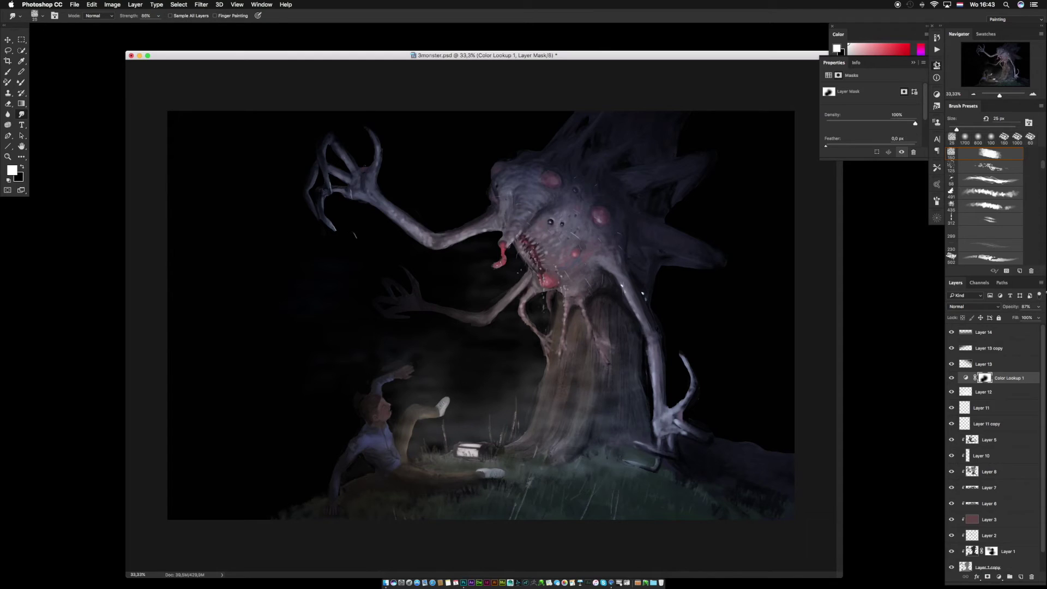
# Put the adjustment properties away and show the painting in full-screen mode on black.
pyautogui.click(936, 65)
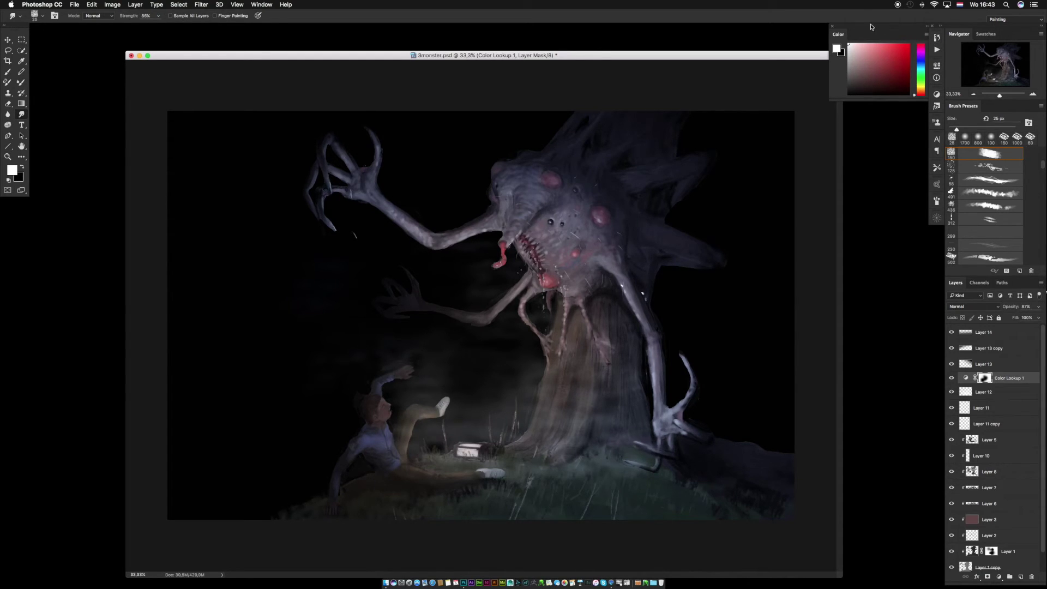
pyautogui.moveTo(724, 60); pyautogui.dragTo(712, 56)
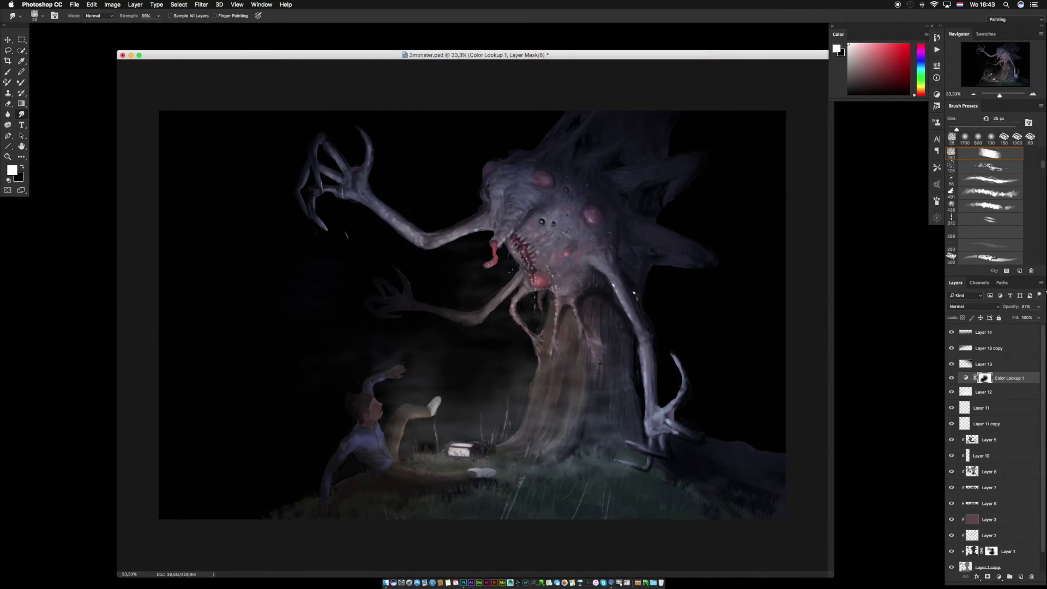
pyautogui.press('f')
pyautogui.press('f')
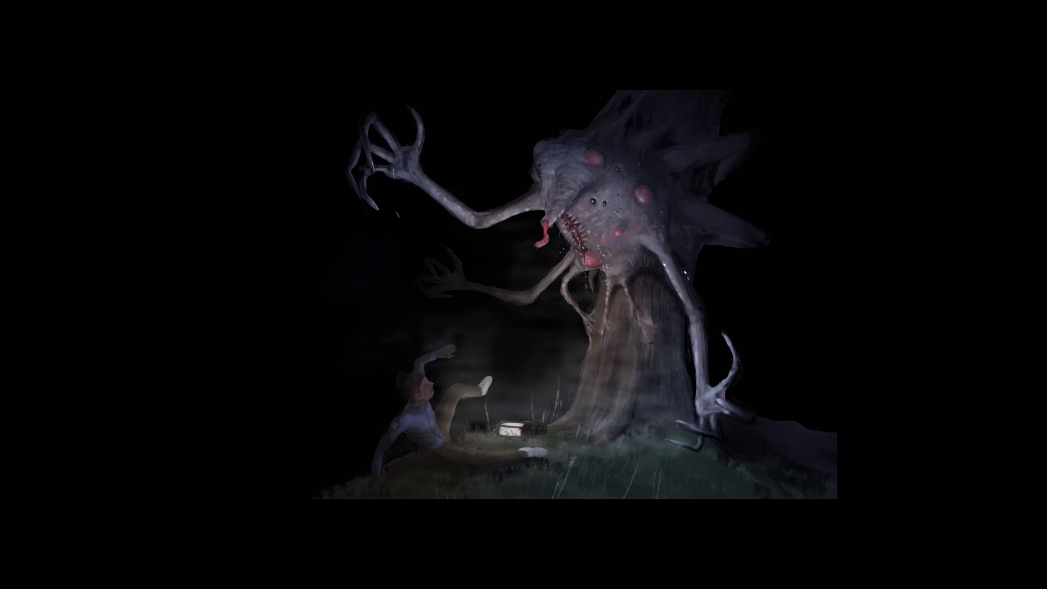
# Compare the full-screen painting with Color Lookup 1 on and off, both with and without the interface.
pyautogui.press('Tab')
pyautogui.click(952, 378)
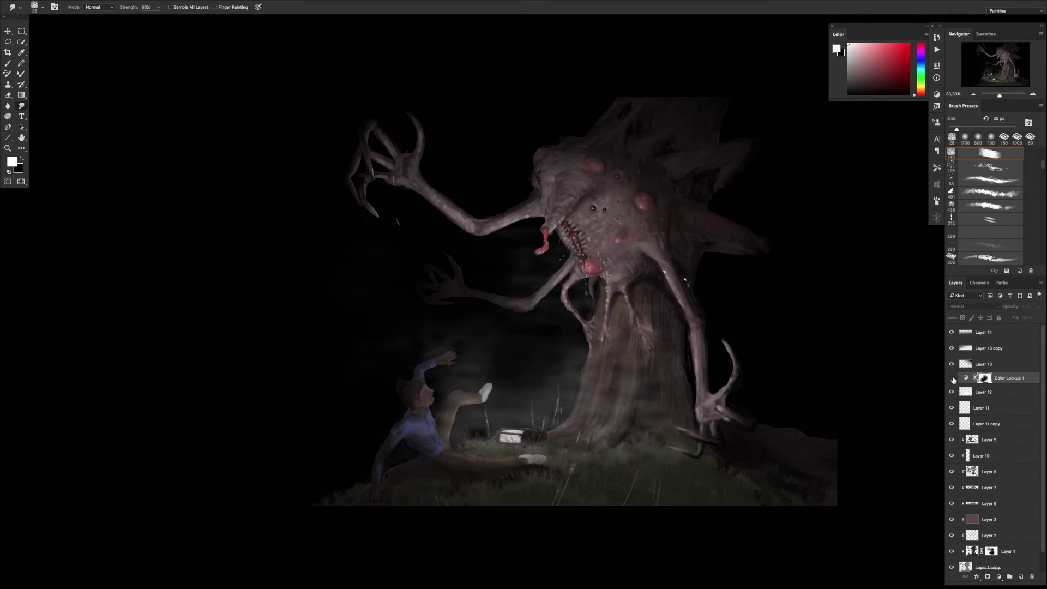
pyautogui.press('Tab')
pyautogui.press('Tab')
pyautogui.click(952, 378)
pyautogui.press('Tab')
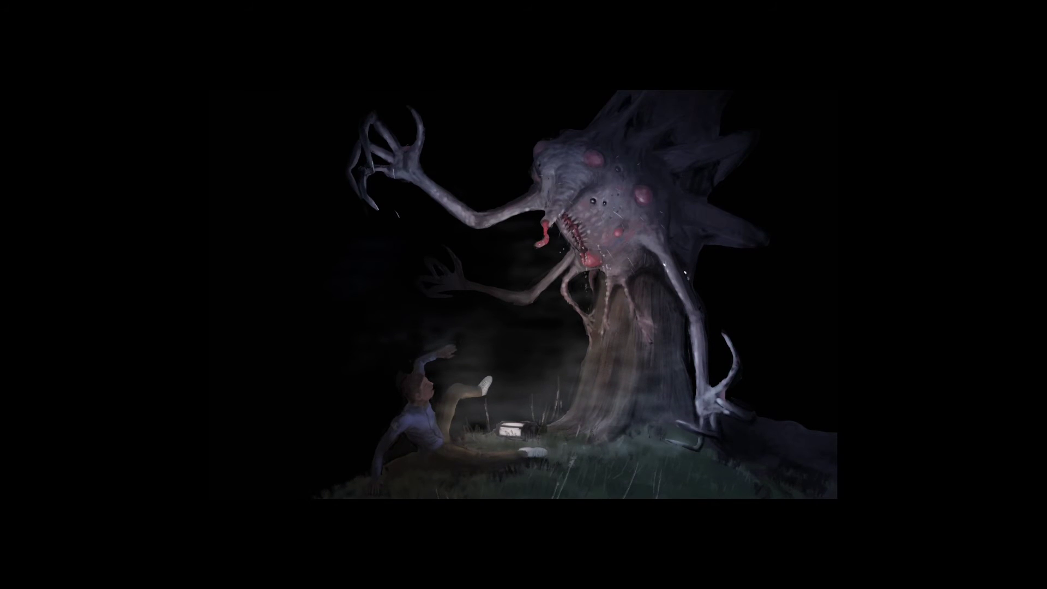
pyautogui.press('Tab')
pyautogui.click(952, 378)
pyautogui.click(951, 377)
pyautogui.click(952, 378)
pyautogui.click(952, 378)
pyautogui.click(952, 378)
pyautogui.click(952, 378)
pyautogui.click(952, 379)
pyautogui.click(952, 379)
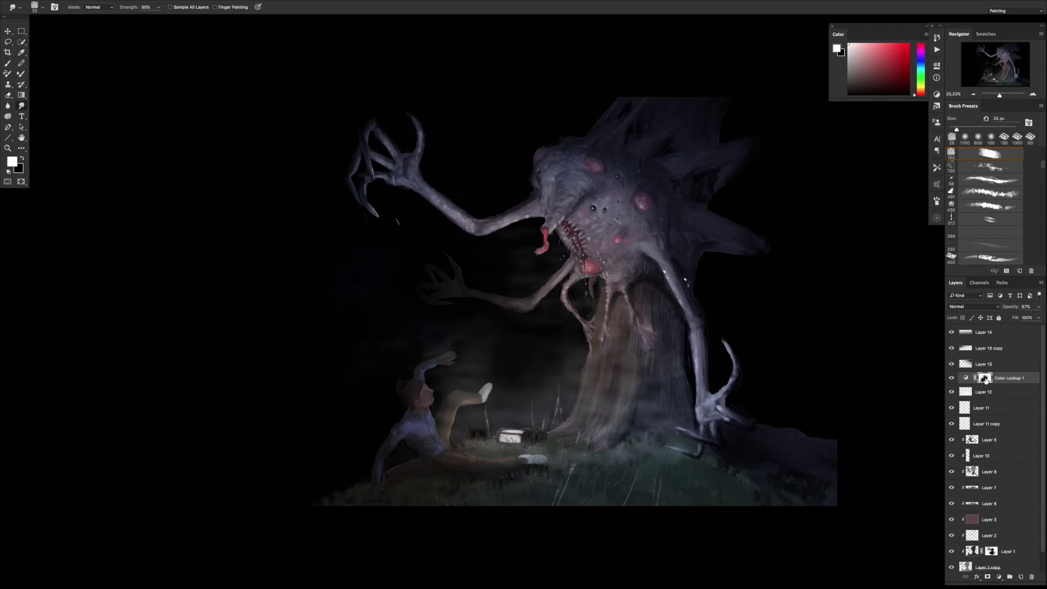
# Paint black on the Color Lookup 1 mask with a soft 1700 px brush over the grass, trunk and monster's hands to bring back warm colours.
pyautogui.press('b')
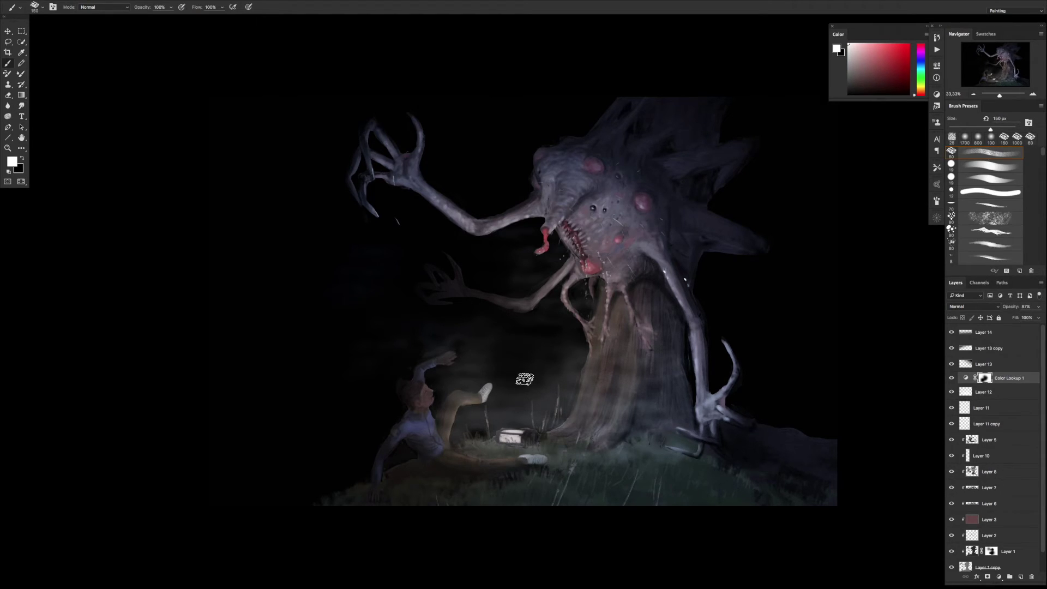
pyautogui.rightClick(574, 458)
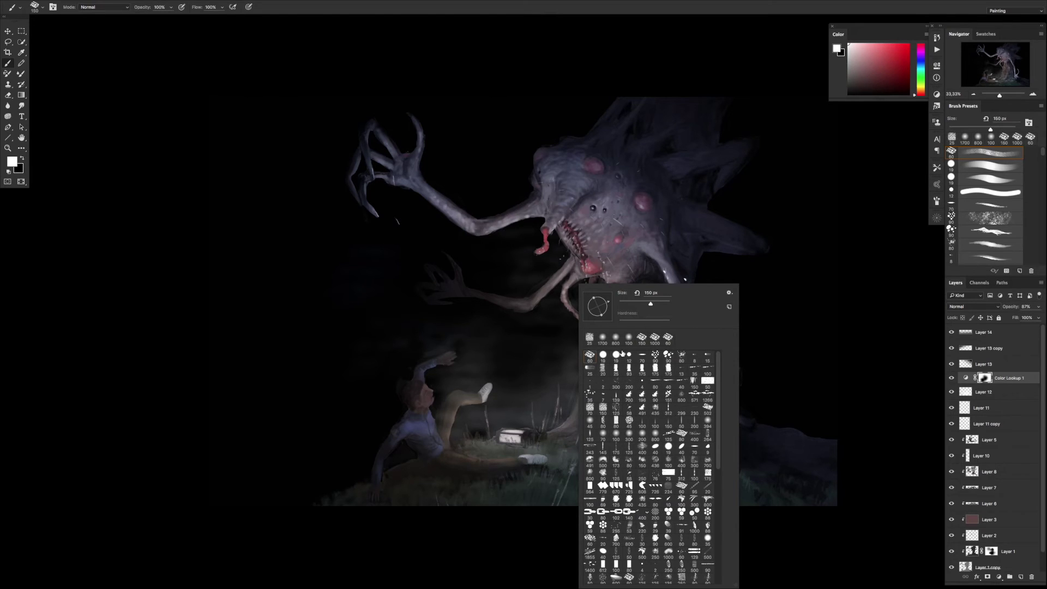
pyautogui.click(603, 344)
pyautogui.click(526, 501)
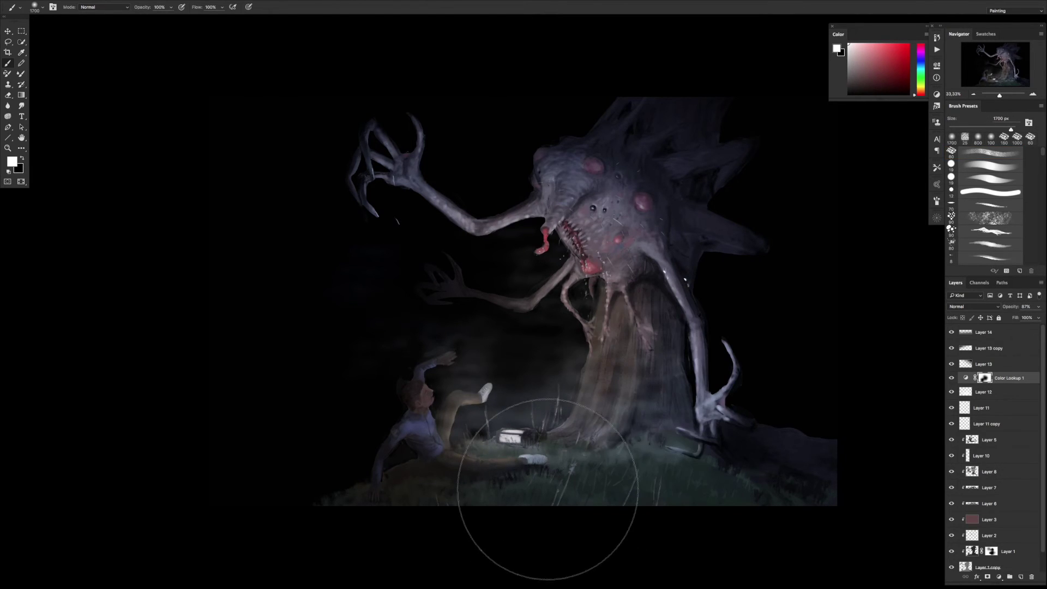
pyautogui.press('x')
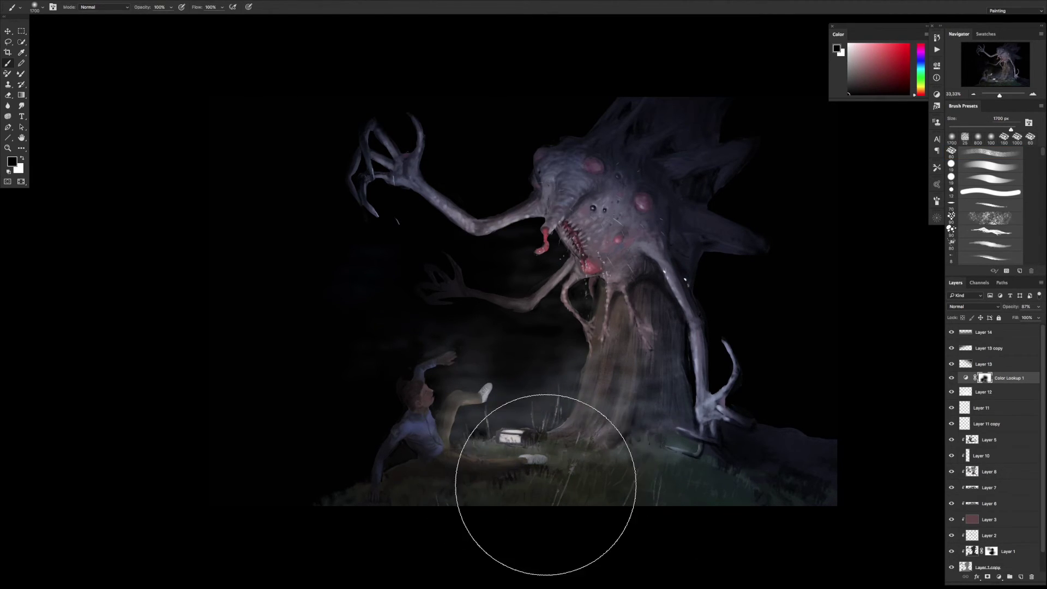
pyautogui.moveTo(490, 473)
pyautogui.mouseDown()
pyautogui.moveTo(456, 465)
pyautogui.moveTo(602, 494)
pyautogui.moveTo(653, 523)
pyautogui.moveTo(624, 504)
pyautogui.moveTo(732, 540)
pyautogui.moveTo(662, 501)
pyautogui.moveTo(630, 427)
pyautogui.moveTo(611, 431)
pyautogui.moveTo(624, 520)
pyautogui.moveTo(595, 521)
pyautogui.moveTo(640, 515)
pyautogui.moveTo(668, 430)
pyautogui.moveTo(689, 432)
pyautogui.moveTo(690, 422)
pyautogui.moveTo(639, 525)
pyautogui.moveTo(606, 435)
pyautogui.moveTo(544, 461)
pyautogui.moveTo(569, 496)
pyautogui.mouseUp()
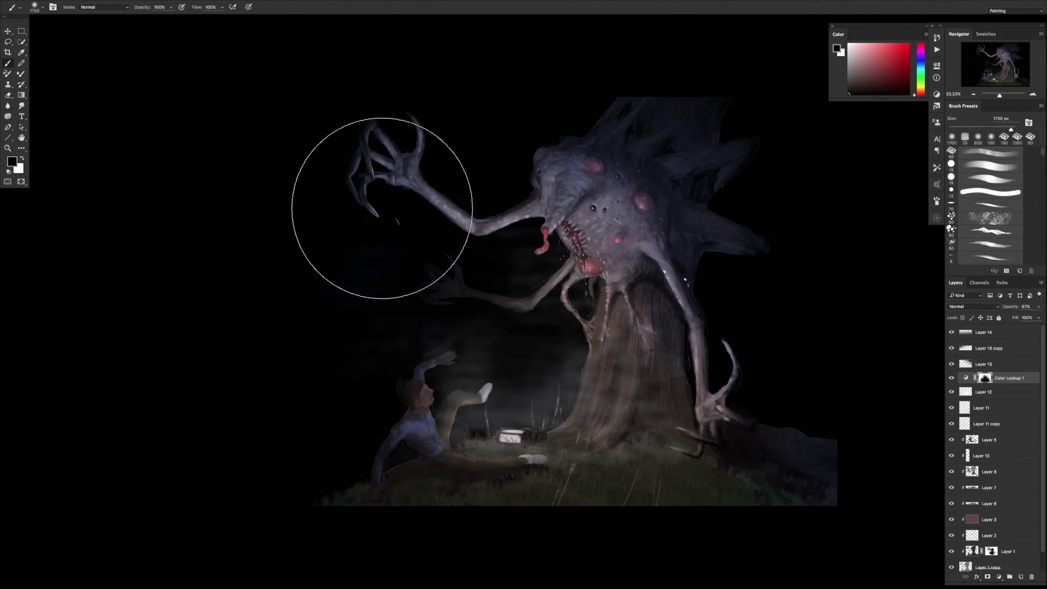
pyautogui.moveTo(393, 261)
pyautogui.mouseDown()
pyautogui.moveTo(390, 227)
pyautogui.moveTo(416, 420)
pyautogui.moveTo(523, 326)
pyautogui.moveTo(577, 243)
pyautogui.mouseUp()
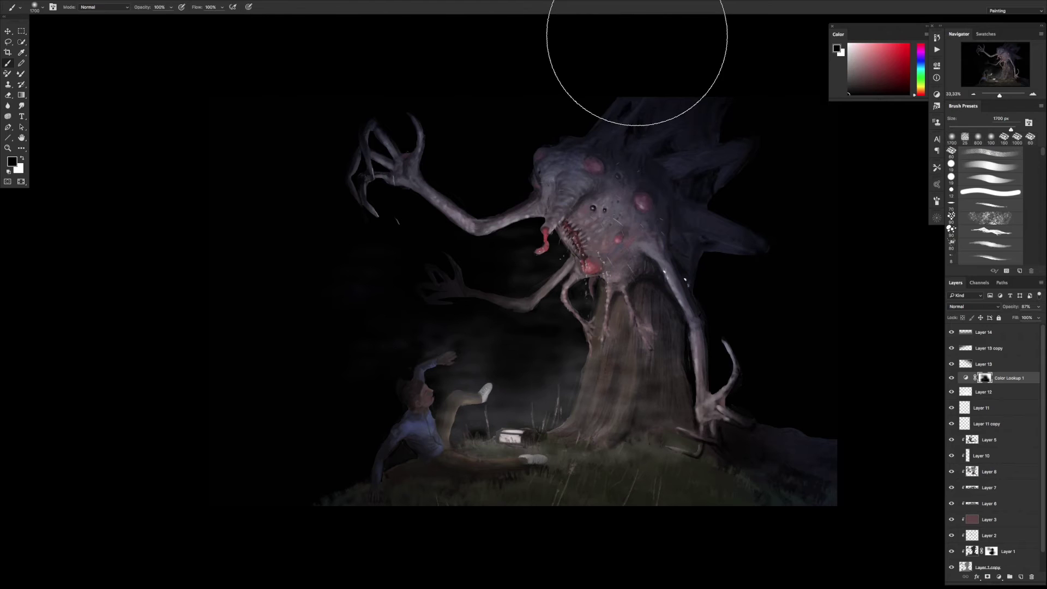
# View the painting with the interface hidden and choose a small round brush tip.
pyautogui.press('Tab')
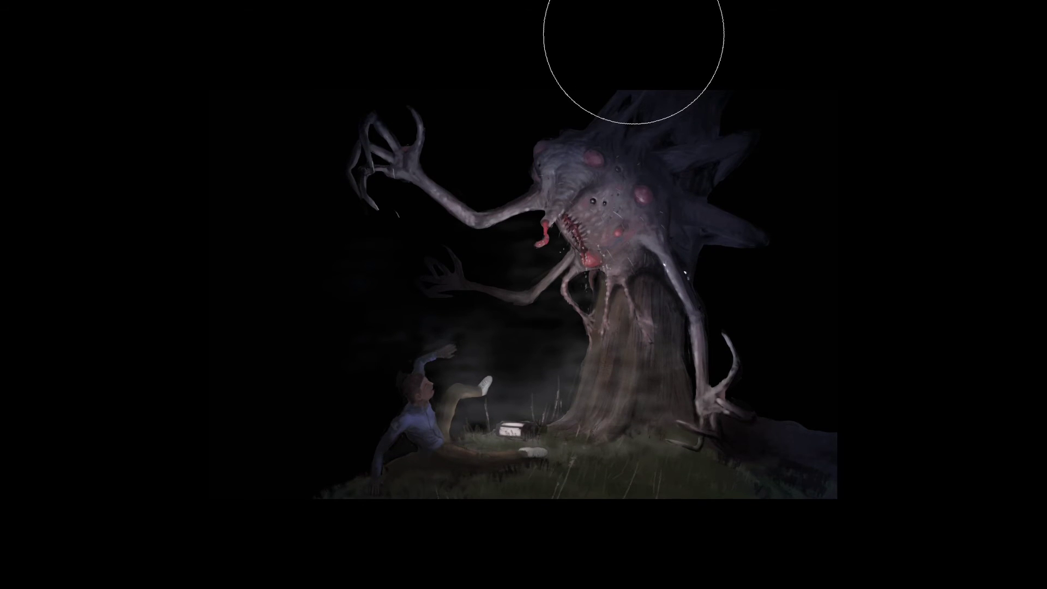
pyautogui.rightClick(593, 233)
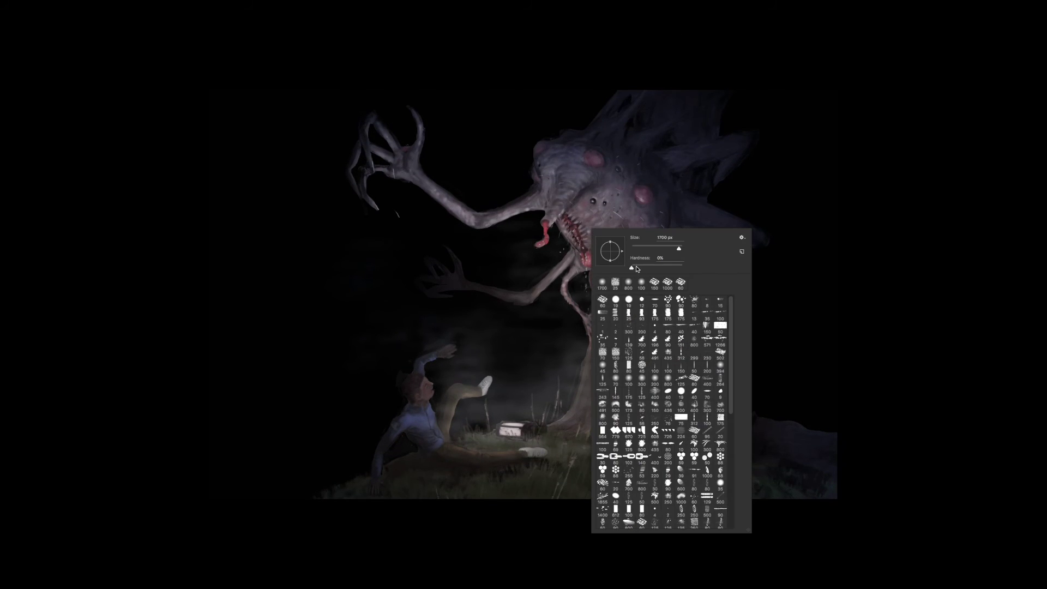
pyautogui.click(642, 300)
pyautogui.click(1018, 15)
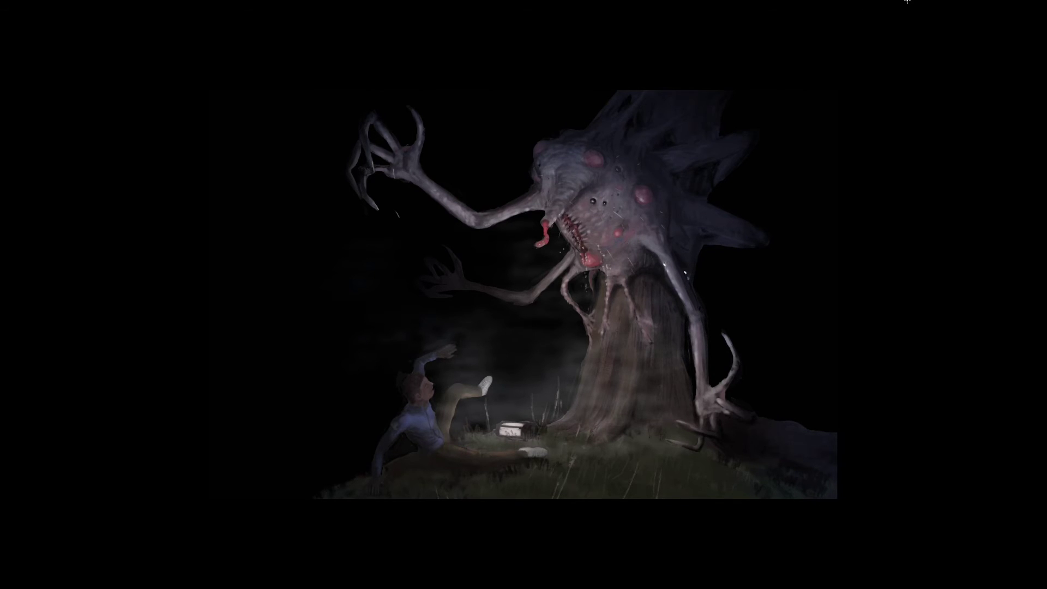
# Show the painting at 25% in an enlarged, repositioned floating window and bring the interface panels back.
pyautogui.press('f')
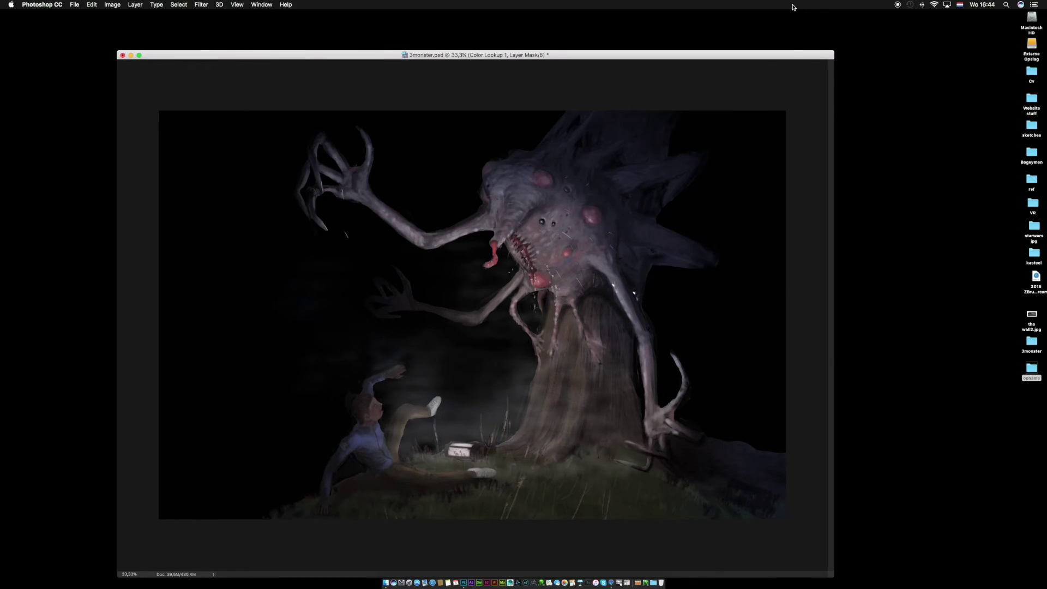
pyautogui.press('super+minus')
pyautogui.moveTo(563, 55); pyautogui.dragTo(742, 114)
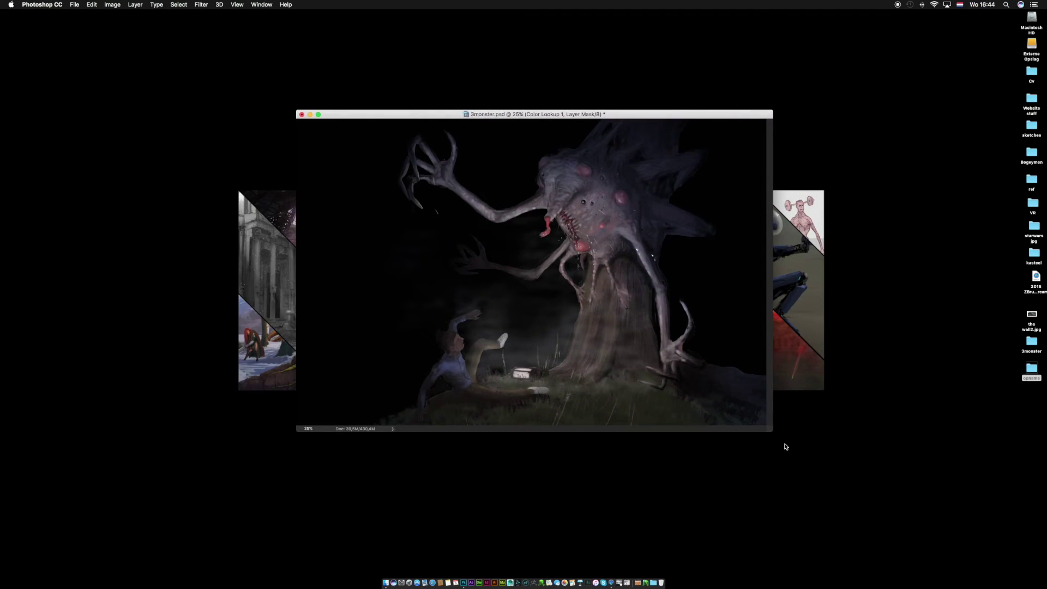
pyautogui.moveTo(773, 432); pyautogui.dragTo(917, 534)
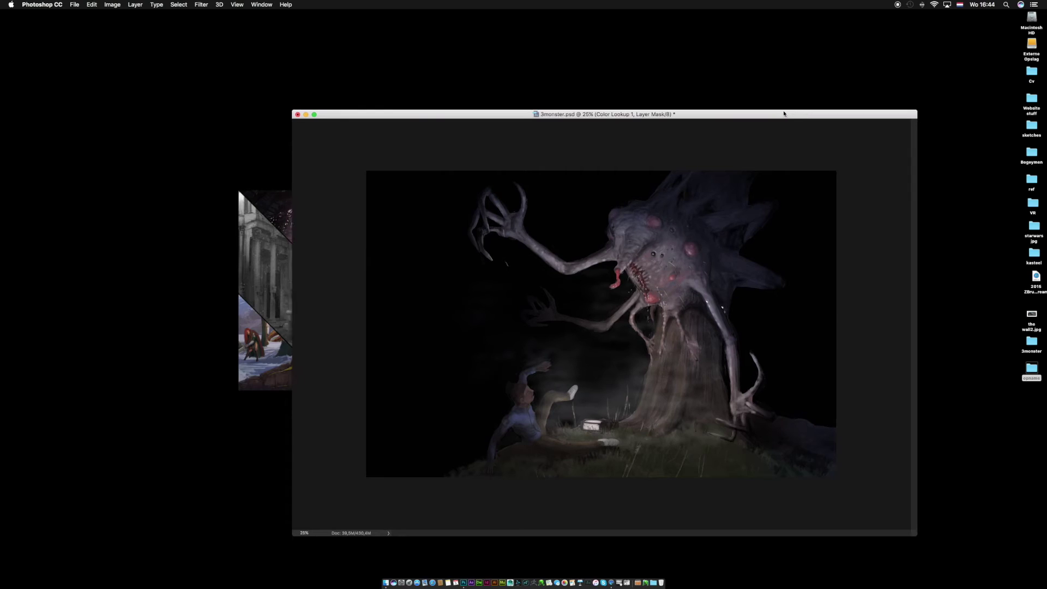
pyautogui.moveTo(788, 114); pyautogui.dragTo(692, 87)
pyautogui.press('Tab')
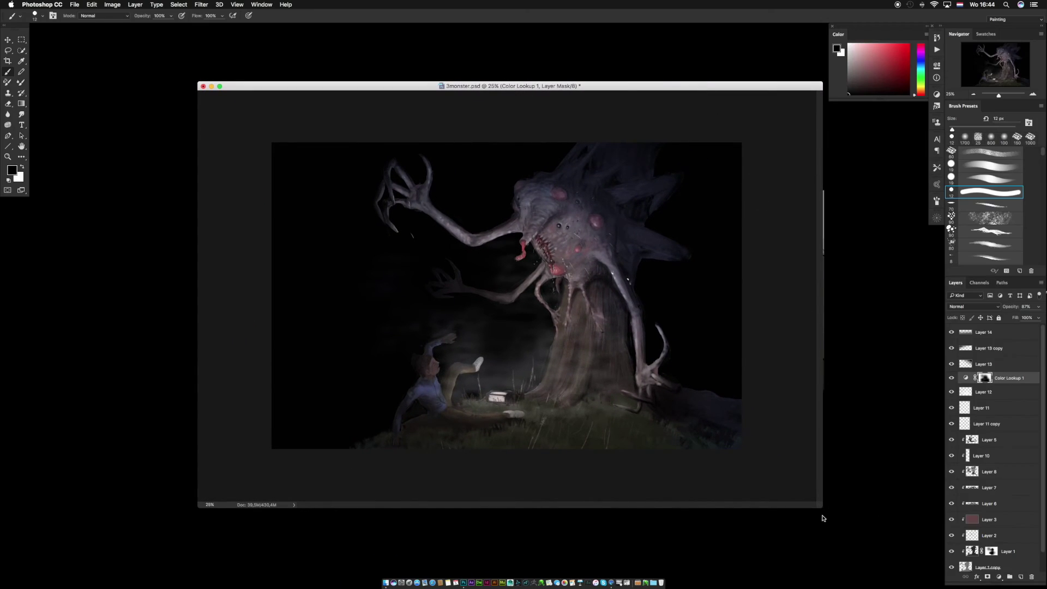
pyautogui.moveTo(819, 504); pyautogui.dragTo(833, 517)
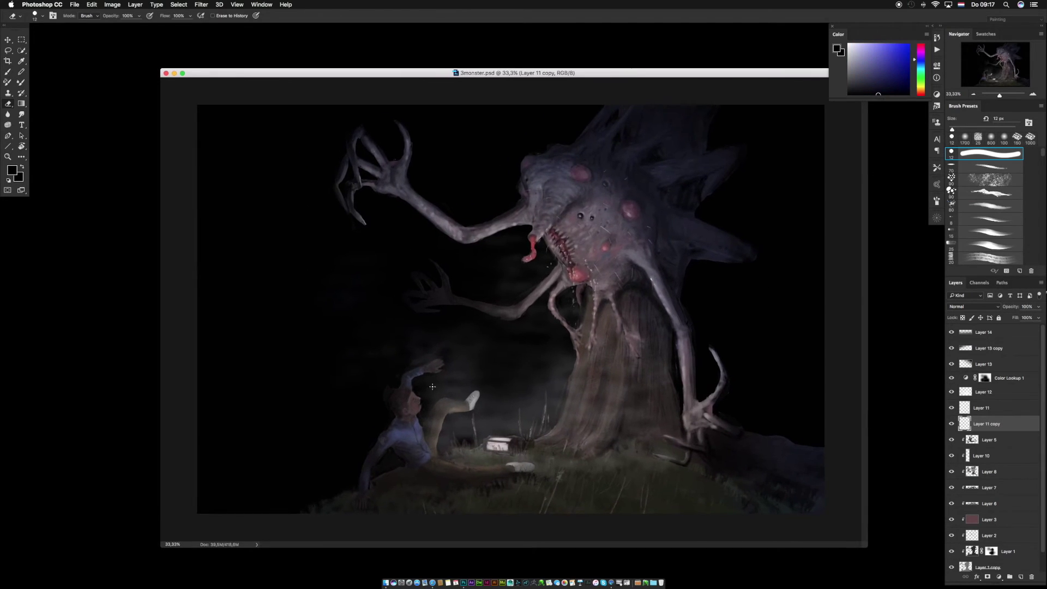
# Merge Layer 11 and Layer 11 copy into one layer and rename it "hair".
pyautogui.click(961, 431)
pyautogui.click(951, 424)
pyautogui.click(951, 423)
pyautogui.click(981, 410)
pyautogui.keyDown('shift'); pyautogui.click(993, 423); pyautogui.keyUp('shift')
pyautogui.press('super+e')
pyautogui.doubleClick(982, 408)
pyautogui.write('hair')
pyautogui.press('Return')
# Create a layer group named "adjustments" and move Layer 12 through Layer 14, including Color Lookup 1, into it.
pyautogui.click(1009, 576)
pyautogui.moveTo(996, 407); pyautogui.dragTo(984, 328)
pyautogui.doubleClick(984, 328)
pyautogui.write('adjustments')
pyautogui.click(1009, 403)
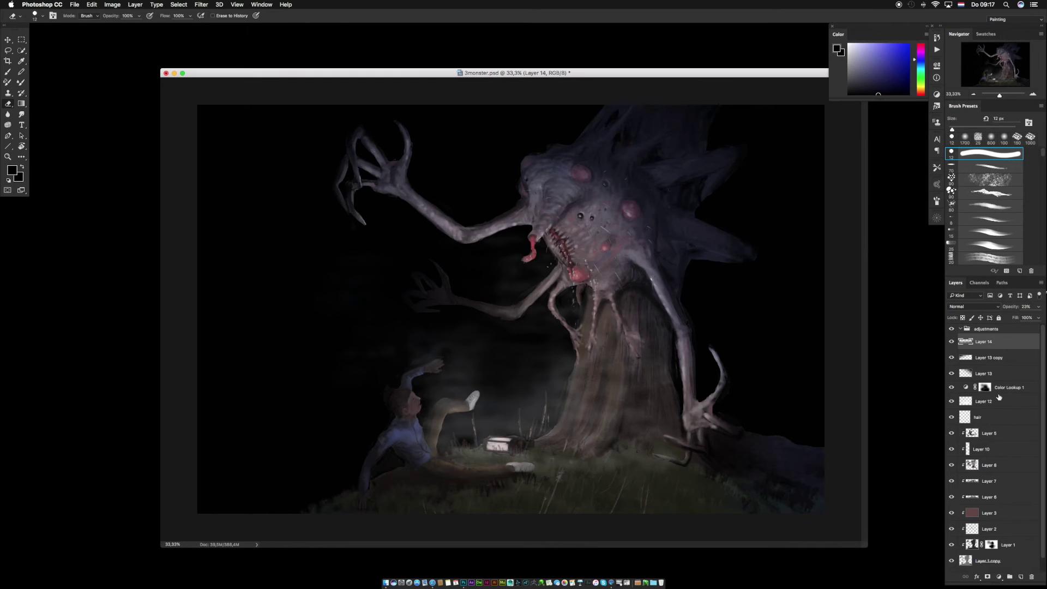
pyautogui.keyDown('shift'); pyautogui.click(1007, 343); pyautogui.keyUp('shift')
pyautogui.moveTo(1006, 344); pyautogui.dragTo(987, 329)
pyautogui.click(960, 329)
# Compare the painting with the adjustments group on and off, and leave the group hidden.
pyautogui.click(952, 329)
pyautogui.click(952, 330)
pyautogui.click(952, 329)
# Add a new layer directly below hair and show the painting full-screen, close up on the fallen man.
pyautogui.click(985, 361)
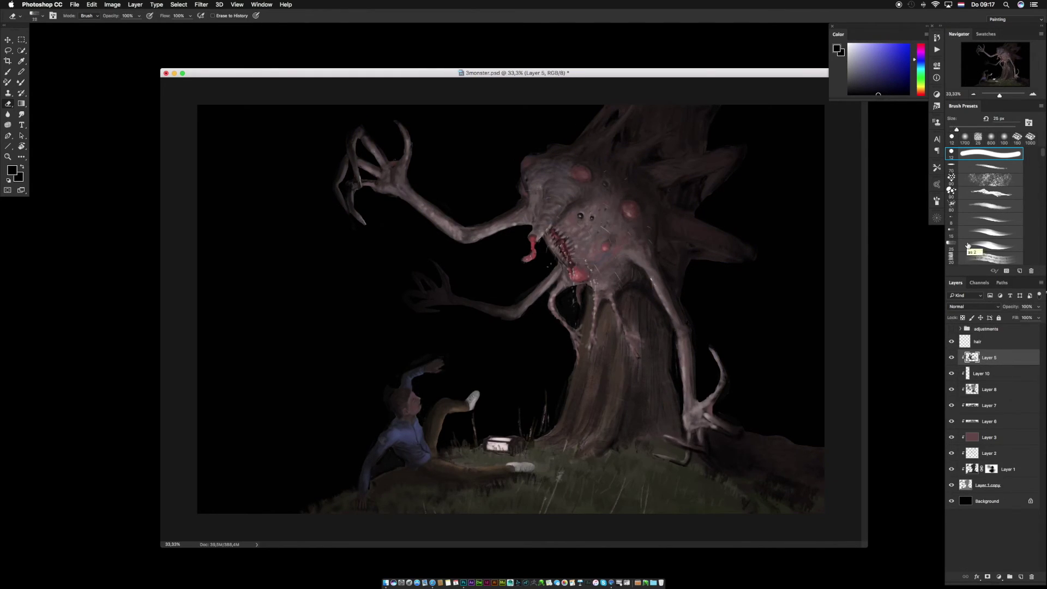
pyautogui.press('super+alt+shift+n')
pyautogui.moveTo(601, 76); pyautogui.dragTo(576, 58)
pyautogui.press('f')
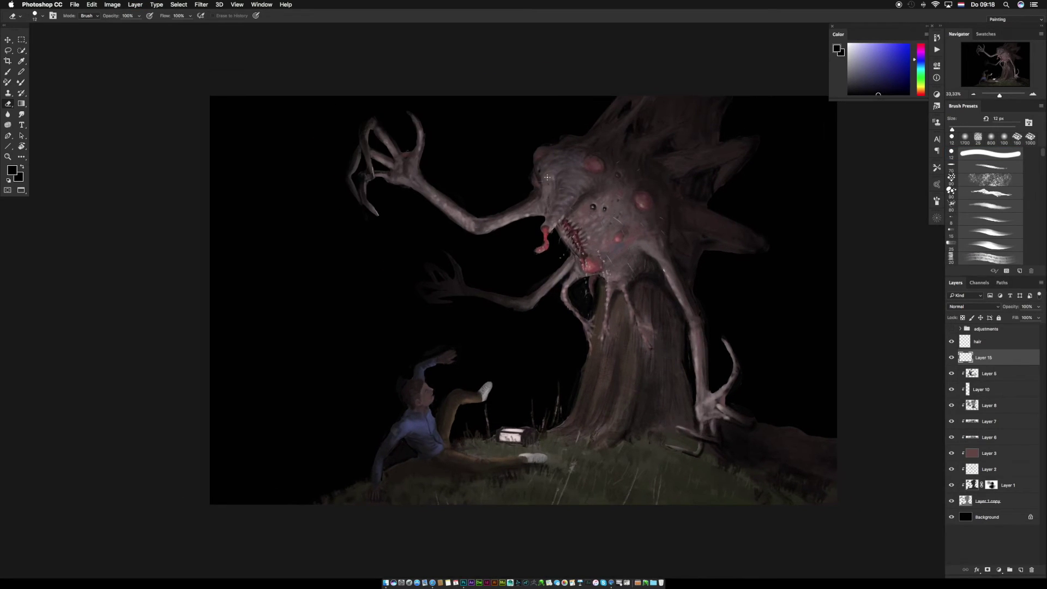
pyautogui.moveTo(398, 367); pyautogui.dragTo(352, 360)
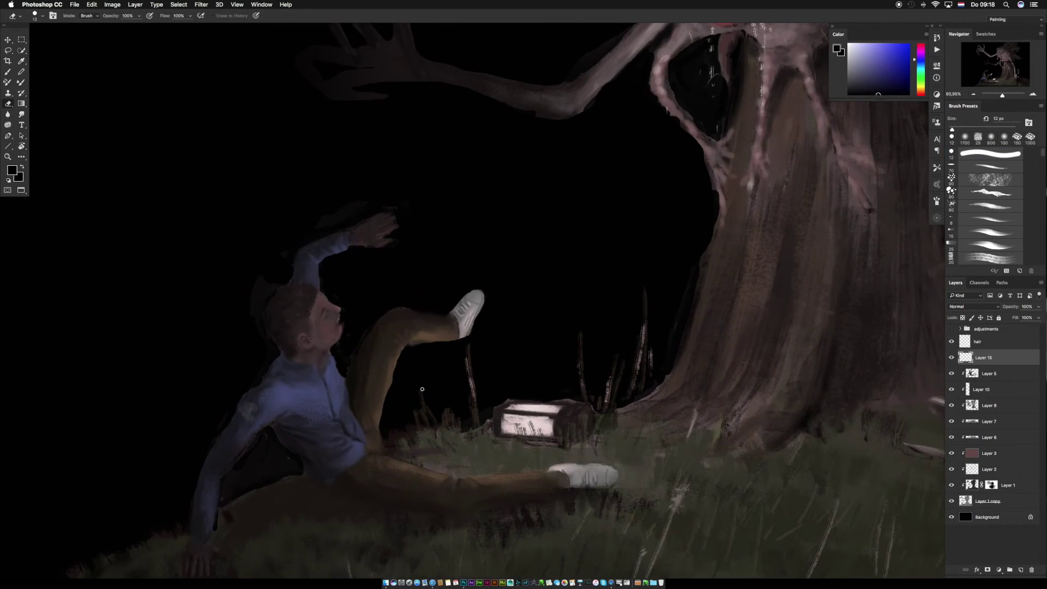
# Apply Hue/Saturation to the fallen man's layer with saturation -38 and slightly lower lightness.
pyautogui.click(985, 380)
pyautogui.press('super+u')
pyautogui.moveTo(811, 321); pyautogui.dragTo(797, 324)
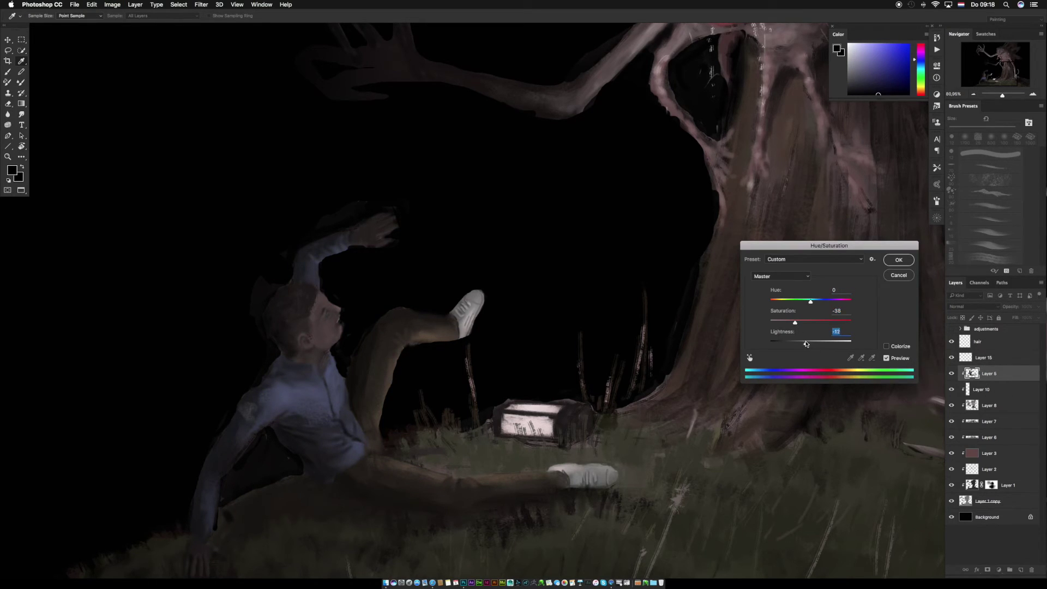
pyautogui.click(899, 260)
pyautogui.press('e')
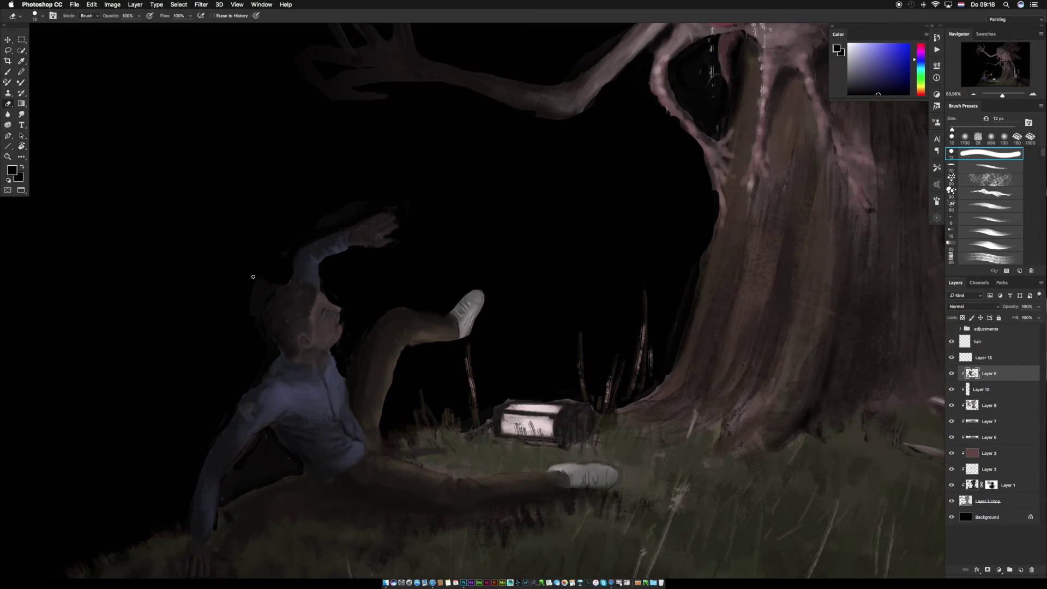
# Choose a soft textured brush tip and reduce it to a small size for detailing the man's face.
pyautogui.press('b')
pyautogui.rightClick(345, 357)
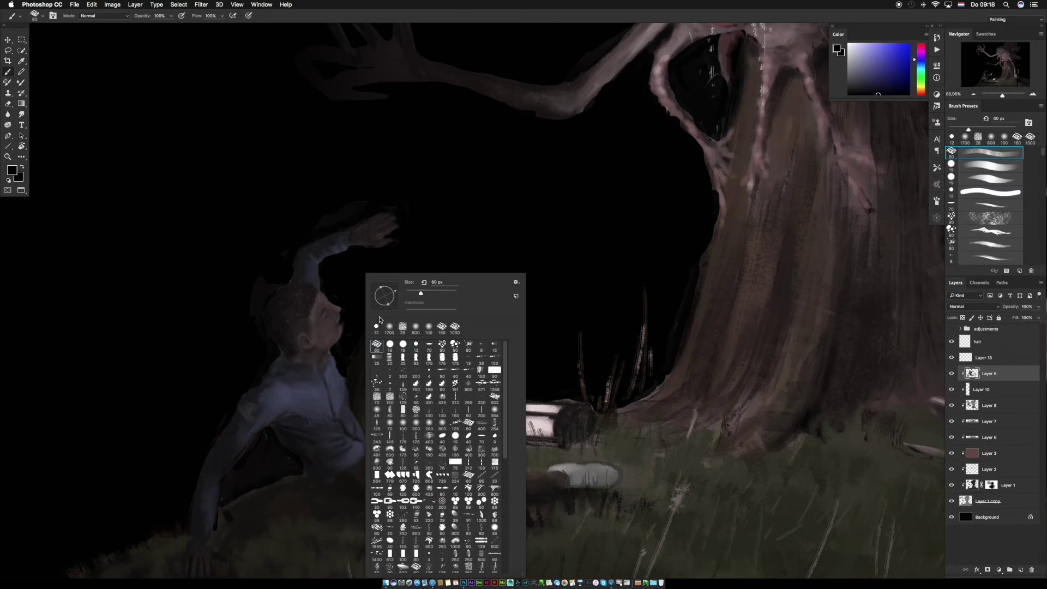
pyautogui.click(460, 16)
pyautogui.press('[')
pyautogui.press('[')
pyautogui.press('[')
pyautogui.press('[')
pyautogui.press('[')
pyautogui.press('[')
pyautogui.press('[')
pyautogui.press('[')
pyautogui.press('[')
pyautogui.press('[')
pyautogui.press('[')
pyautogui.press('[')
pyautogui.press('[')
pyautogui.press('[')
pyautogui.press('[')
pyautogui.press('[')
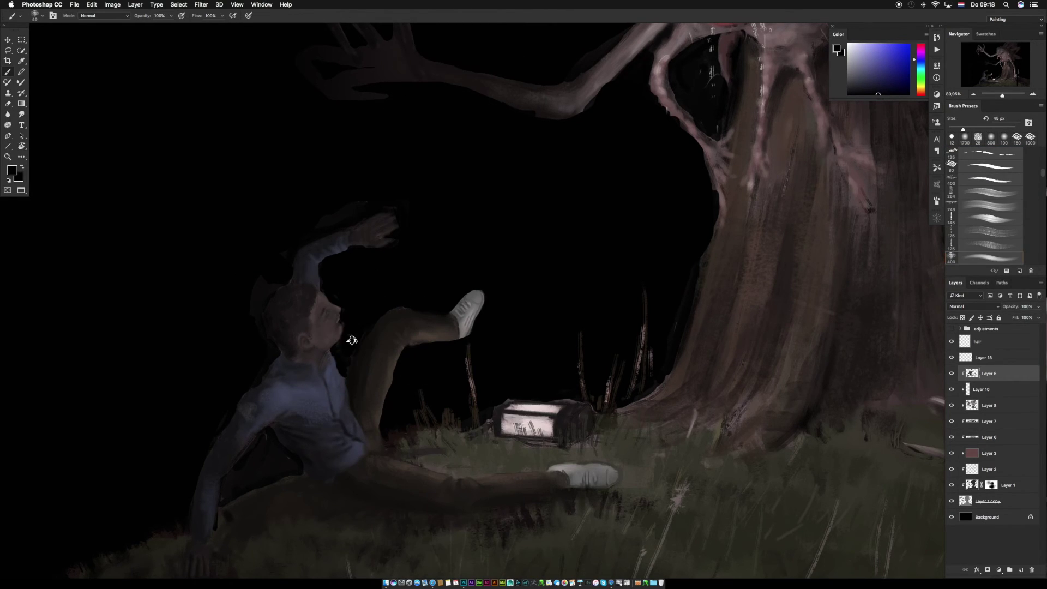
# Add a new layer above the man's layer and start painting his nose and mouth in sampled skin tones.
pyautogui.keyDown('alt'); pyautogui.click(334, 324); pyautogui.keyUp('alt')
pyautogui.moveTo(859, 81); pyautogui.dragTo(854, 72)
pyautogui.press('super+shift+alt+n')
pyautogui.moveTo(339, 324); pyautogui.dragTo(341, 332)
pyautogui.keyDown('alt'); pyautogui.click(337, 318); pyautogui.keyUp('alt')
pyautogui.keyDown('alt'); pyautogui.click(337, 318); pyautogui.keyUp('alt')
pyautogui.click(338, 322)
pyautogui.keyDown('alt'); pyautogui.click(337, 321); pyautogui.keyUp('alt')
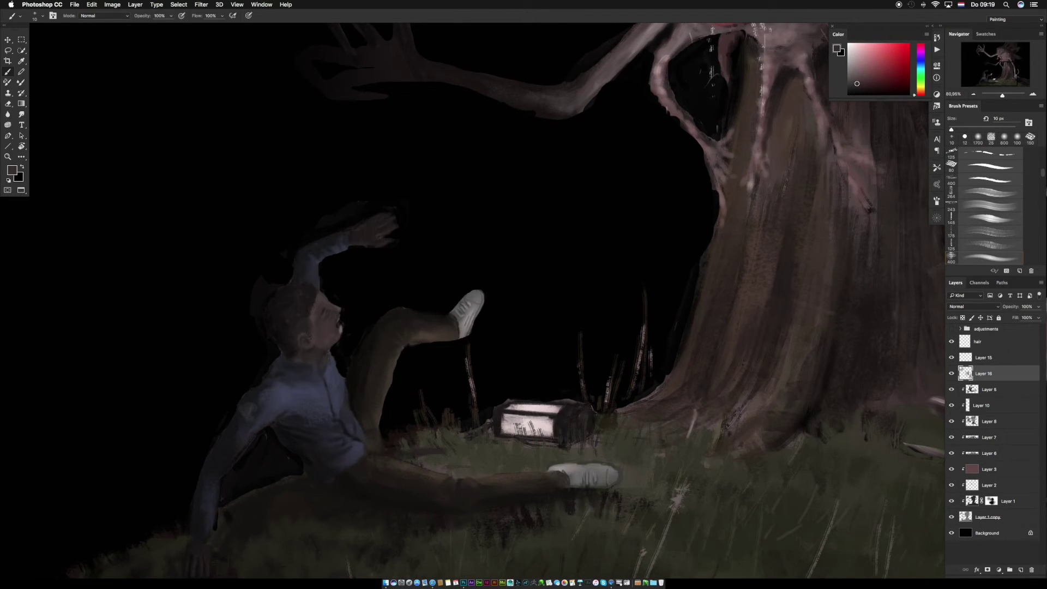
# Reshape the man's nose, upper lip and cheek with a 10 px brush, resampling skin and shadow tones from the face.
pyautogui.keyDown('alt'); pyautogui.click(336, 317); pyautogui.keyUp('alt')
pyautogui.keyDown('alt'); pyautogui.click(341, 327); pyautogui.keyUp('alt')
pyautogui.moveTo(340, 321)
pyautogui.mouseDown()
pyautogui.moveTo(341, 331)
pyautogui.moveTo(337, 317)
pyautogui.mouseUp()
pyautogui.keyDown('alt'); pyautogui.click(341, 310); pyautogui.keyUp('alt')
pyautogui.keyDown('alt'); pyautogui.click(337, 313); pyautogui.keyUp('alt')
pyautogui.keyDown('alt'); pyautogui.click(334, 317); pyautogui.keyUp('alt')
pyautogui.keyDown('alt'); pyautogui.click(329, 313); pyautogui.keyUp('alt')
pyautogui.keyDown('alt'); pyautogui.click(330, 316); pyautogui.keyUp('alt')
pyautogui.keyDown('alt'); pyautogui.click(332, 317); pyautogui.keyUp('alt')
pyautogui.moveTo(329, 318); pyautogui.dragTo(341, 328)
pyautogui.keyDown('alt'); pyautogui.click(332, 320); pyautogui.keyUp('alt')
pyautogui.keyDown('alt'); pyautogui.click(335, 324); pyautogui.keyUp('alt')
pyautogui.keyDown('alt'); pyautogui.click(337, 324); pyautogui.keyUp('alt')
pyautogui.keyDown('alt'); pyautogui.click(333, 320); pyautogui.keyUp('alt')
pyautogui.keyDown('alt'); pyautogui.click(340, 317); pyautogui.keyUp('alt')
pyautogui.keyDown('alt'); pyautogui.click(342, 319); pyautogui.keyUp('alt')
pyautogui.keyDown('alt'); pyautogui.click(343, 319); pyautogui.keyUp('alt')
pyautogui.keyDown('alt'); pyautogui.click(339, 326); pyautogui.keyUp('alt')
pyautogui.moveTo(339, 328); pyautogui.dragTo(342, 332)
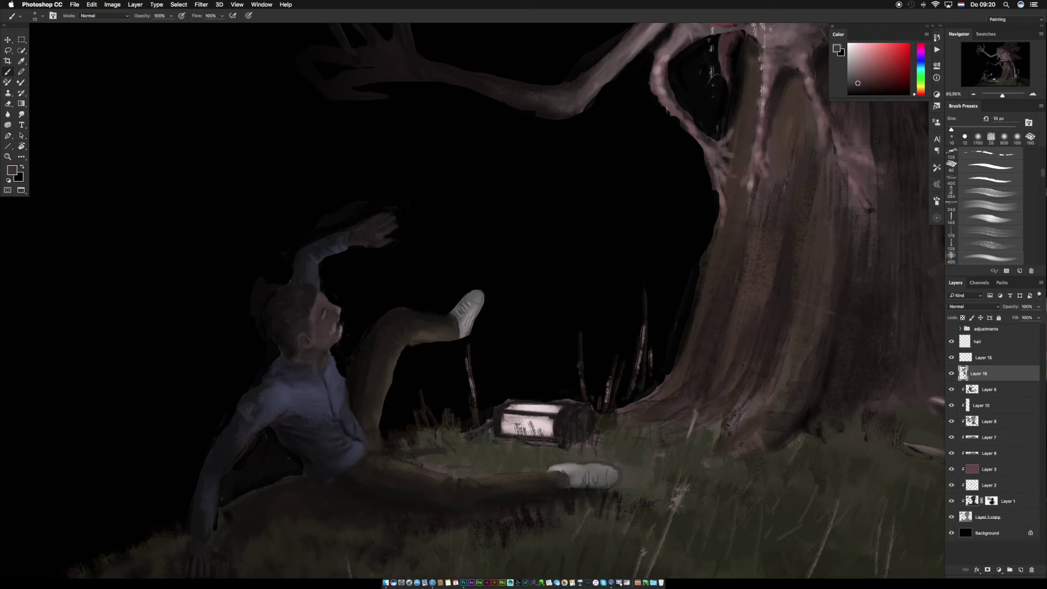
# Paint the man's mouth, chin and jaw with a slightly larger brush in tones sampled from the face.
pyautogui.keyDown('alt'); pyautogui.click(341, 328); pyautogui.keyUp('alt')
pyautogui.keyDown('alt'); pyautogui.click(341, 329); pyautogui.keyUp('alt')
pyautogui.press(']')
pyautogui.press(']')
pyautogui.press(']')
pyautogui.moveTo(342, 331)
pyautogui.mouseDown()
pyautogui.moveTo(337, 309)
pyautogui.moveTo(348, 355)
pyautogui.moveTo(332, 334)
pyautogui.mouseUp()
pyautogui.keyDown('alt'); pyautogui.click(335, 329); pyautogui.keyUp('alt')
pyautogui.keyDown('alt'); pyautogui.click(338, 326); pyautogui.keyUp('alt')
pyautogui.keyDown('alt'); pyautogui.click(335, 326); pyautogui.keyUp('alt')
pyautogui.click(870, 73)
pyautogui.keyDown('alt'); pyautogui.click(339, 325); pyautogui.keyUp('alt')
# Blend the new strokes on the man's face using the Smudge tool with a small brush.
pyautogui.press('r')
pyautogui.press('[')
pyautogui.press('[')
pyautogui.press('[')
pyautogui.press('[')
pyautogui.press('[')
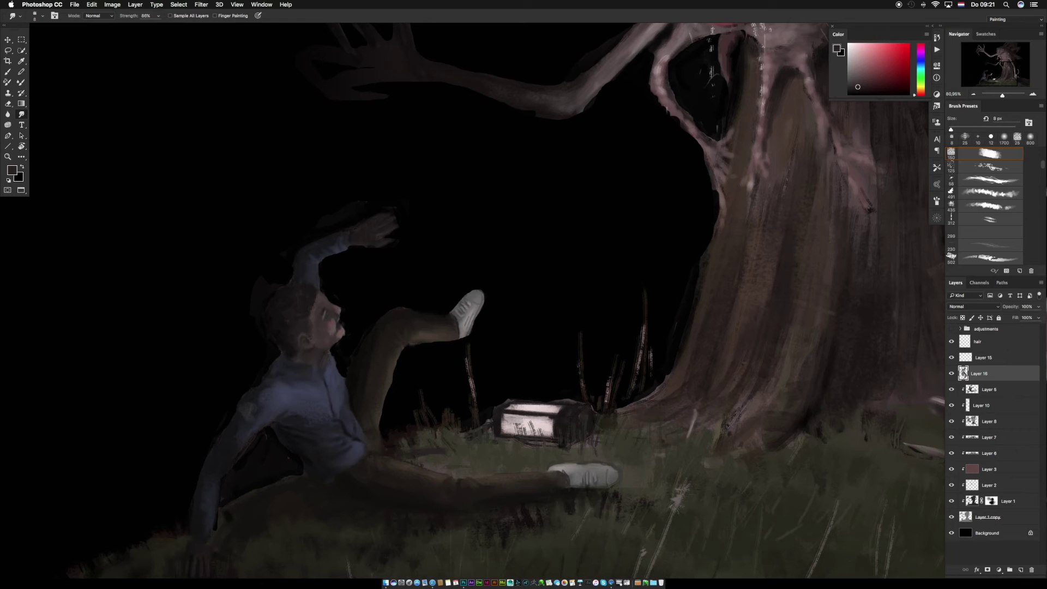
# Refine the man's eye socket and cheek with sampled skin tones and smudge the strokes together.
pyautogui.press('b')
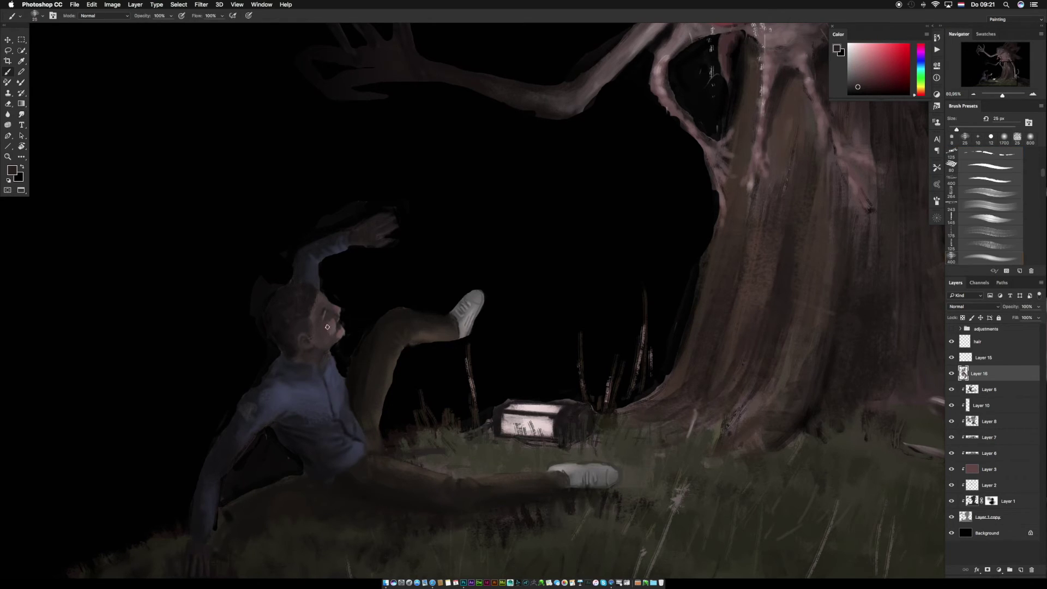
pyautogui.keyDown('alt'); pyautogui.click(328, 309); pyautogui.keyUp('alt')
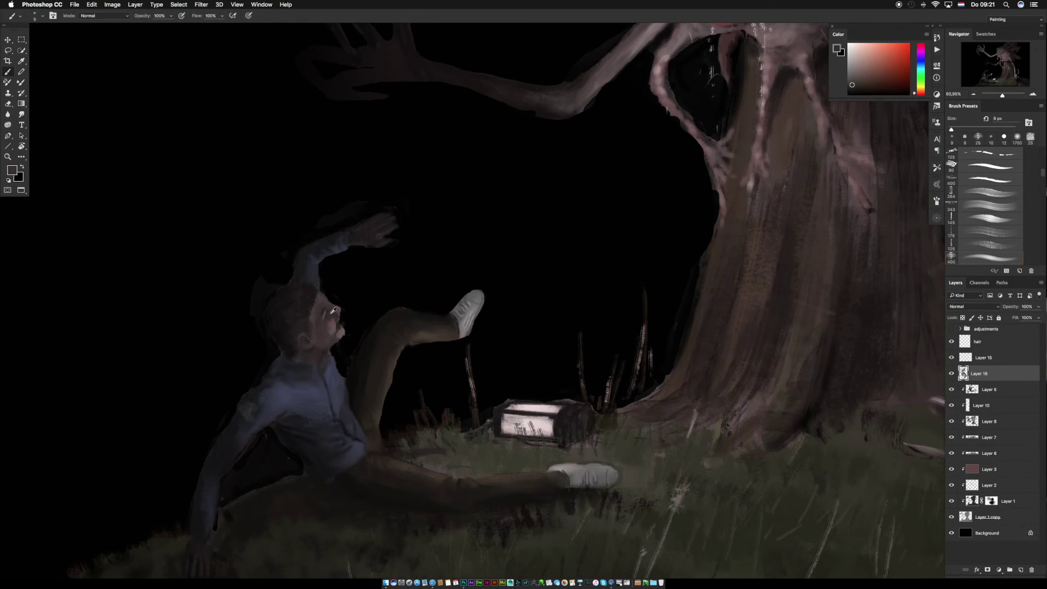
pyautogui.keyDown('alt'); pyautogui.click(311, 338); pyautogui.keyUp('alt')
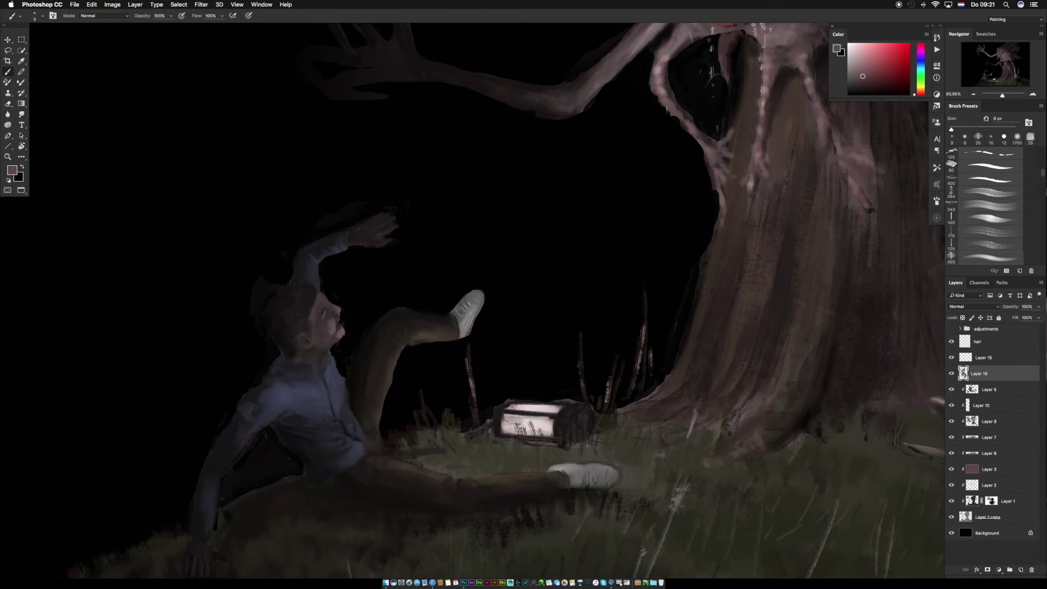
pyautogui.keyDown('alt'); pyautogui.click(327, 330); pyautogui.keyUp('alt')
pyautogui.press('r')
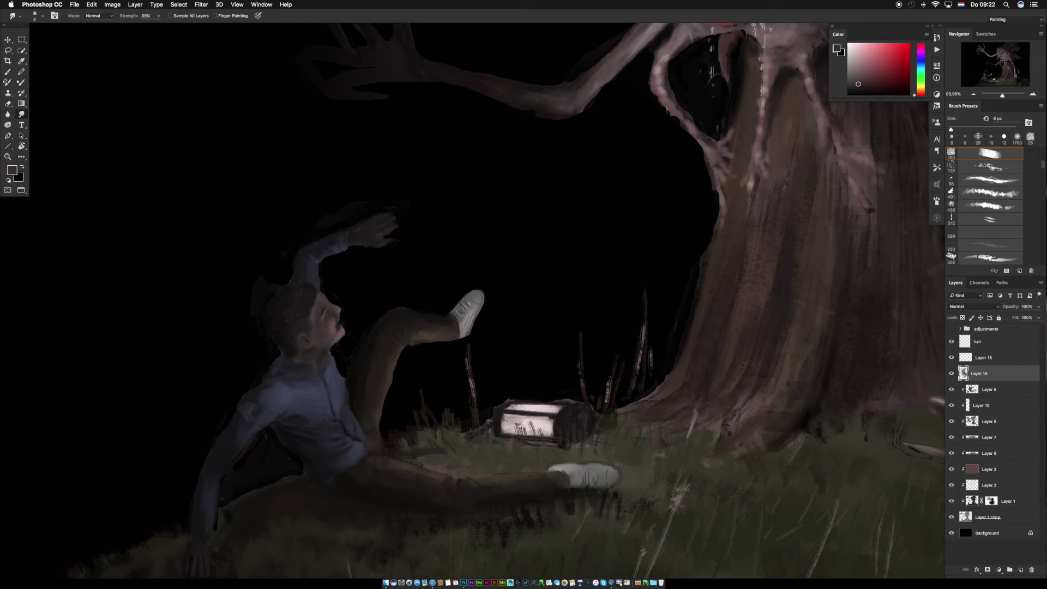
# Touch up the man's eye area, moustache, chin and neck with a small brush, sampling nearby skin and shirt colours.
pyautogui.press('b')
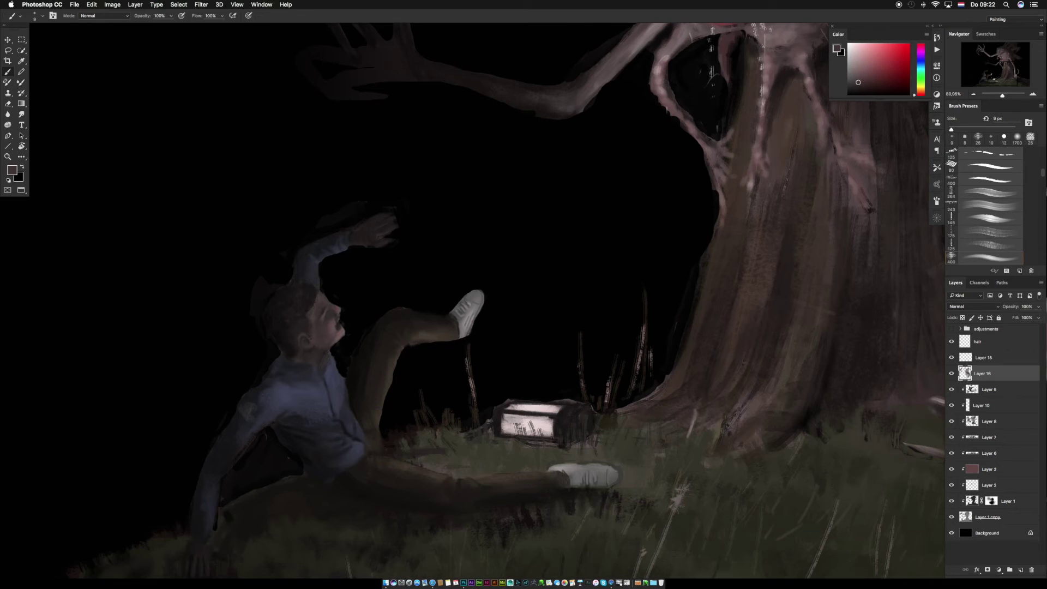
pyautogui.keyDown('alt'); pyautogui.click(328, 311); pyautogui.keyUp('alt')
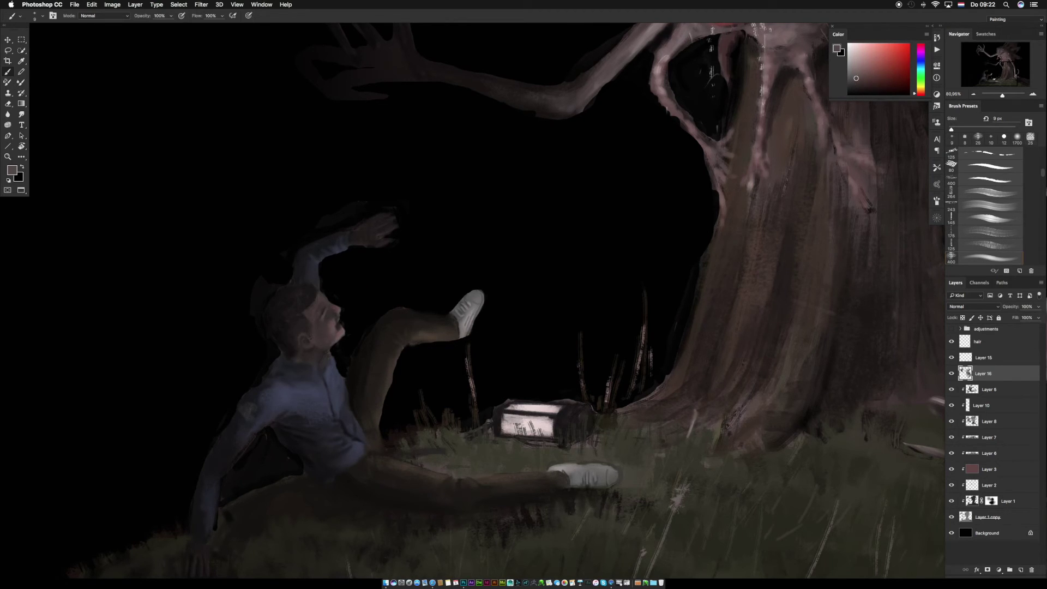
pyautogui.keyDown('alt'); pyautogui.click(339, 328); pyautogui.keyUp('alt')
pyautogui.keyDown('alt'); pyautogui.click(340, 330); pyautogui.keyUp('alt')
pyautogui.keyDown('alt'); pyautogui.click(339, 331); pyautogui.keyUp('alt')
pyautogui.keyDown('alt'); pyautogui.click(339, 331); pyautogui.keyUp('alt')
pyautogui.keyDown('alt'); pyautogui.click(312, 345); pyautogui.keyUp('alt')
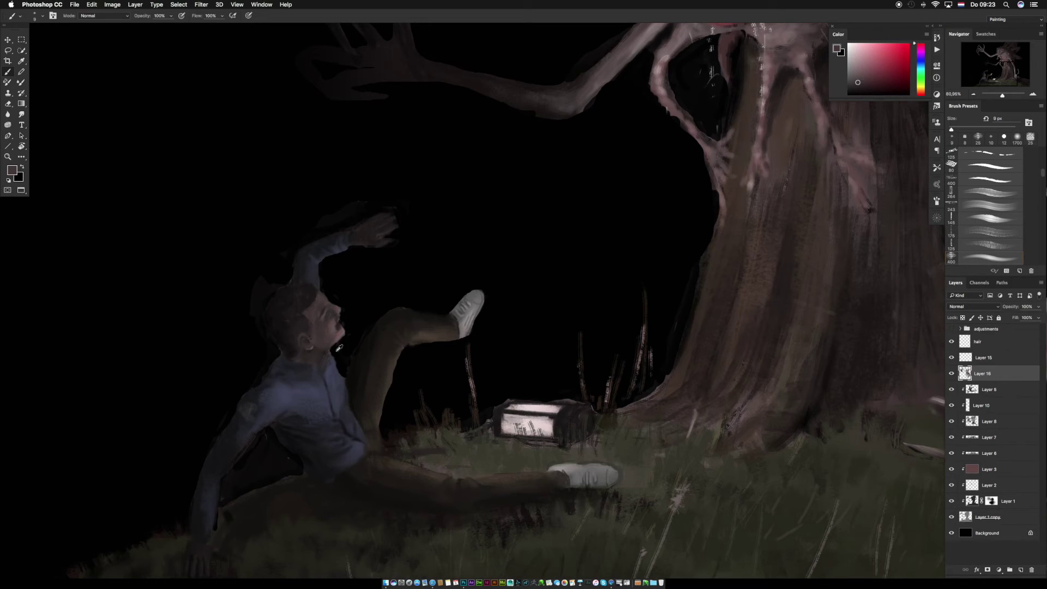
pyautogui.keyDown('alt'); pyautogui.click(328, 377); pyautogui.keyUp('alt')
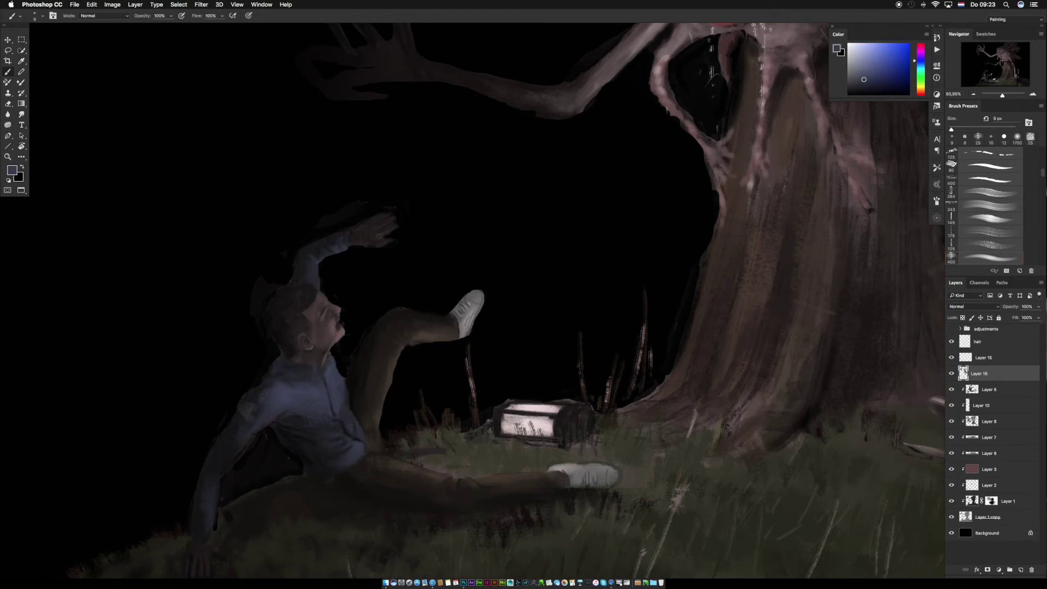
# Paint the bridge of the man's nose in sampled skin tones and smudge the facial strokes smooth.
pyautogui.keyDown('alt'); pyautogui.click(339, 315); pyautogui.keyUp('alt')
pyautogui.keyDown('alt'); pyautogui.click(339, 312); pyautogui.keyUp('alt')
pyautogui.keyDown('alt'); pyautogui.click(339, 311); pyautogui.keyUp('alt')
pyautogui.click(338, 311)
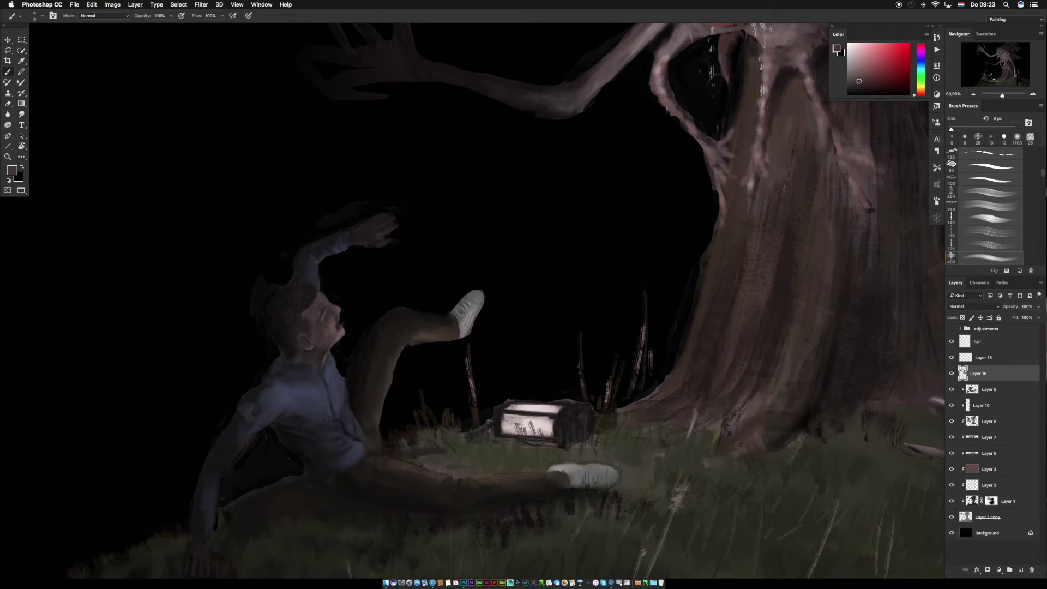
pyautogui.press('r')
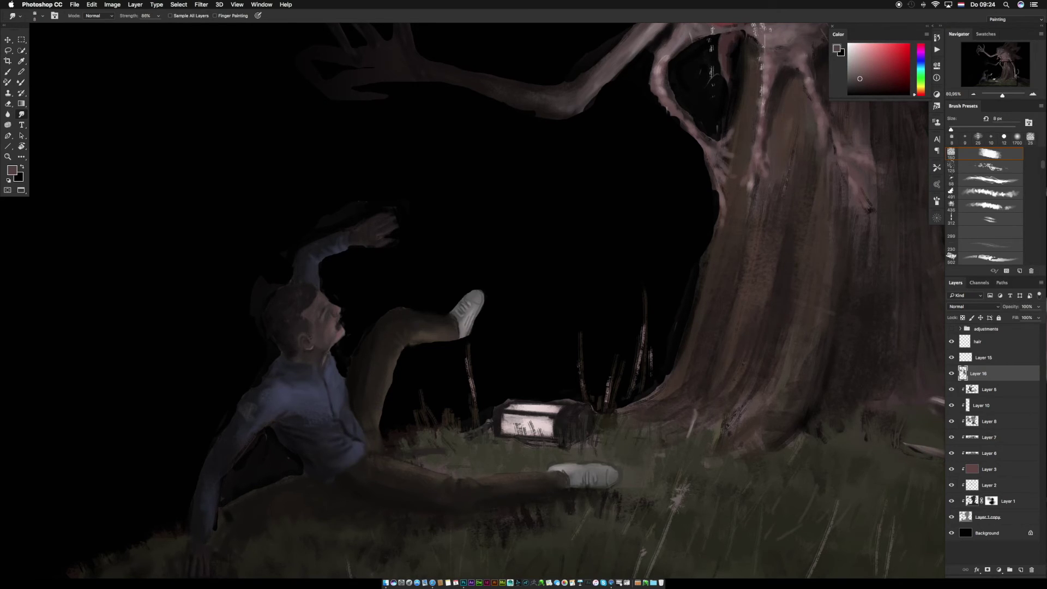
# Paint shading along the man's jaw, cheek and temple with sampled dark tones, shrinking the brush for the finer strokes.
pyautogui.press('b')
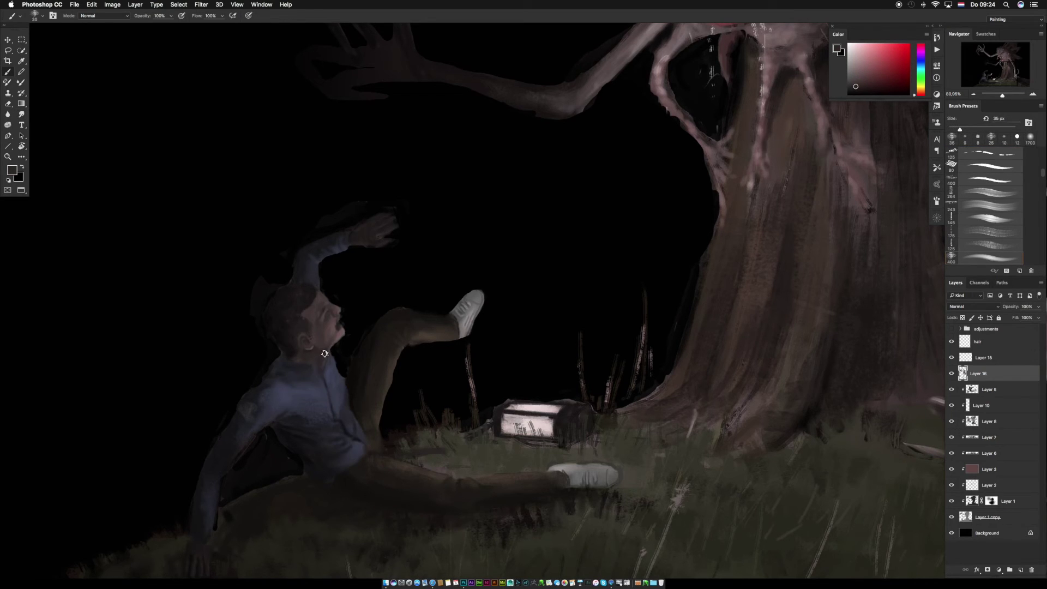
pyautogui.keyDown('alt'); pyautogui.click(339, 345); pyautogui.keyUp('alt')
pyautogui.keyDown('alt'); pyautogui.click(318, 339); pyautogui.keyUp('alt')
pyautogui.press('[')
pyautogui.press('[')
pyautogui.press('[')
pyautogui.press('[')
pyautogui.press('[')
pyautogui.click(315, 310)
# Paint dark hair around the man's ear and sideburn with a textured brush tip and a sampled shadow tone.
pyautogui.keyDown('alt'); pyautogui.click(311, 329); pyautogui.keyUp('alt')
pyautogui.press(']')
pyautogui.press(']')
pyautogui.press(']')
pyautogui.rightClick(326, 362)
pyautogui.click(338, 346)
pyautogui.moveTo(305, 330); pyautogui.dragTo(300, 339)
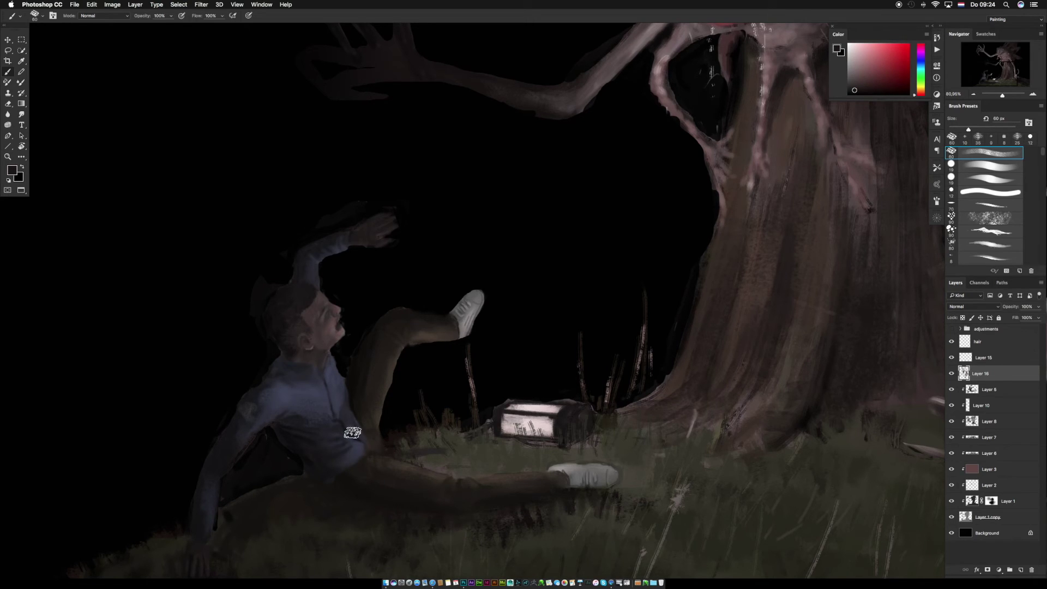
# Smudge the painted edges around the man's hair and face with a small brush.
pyautogui.press('r')
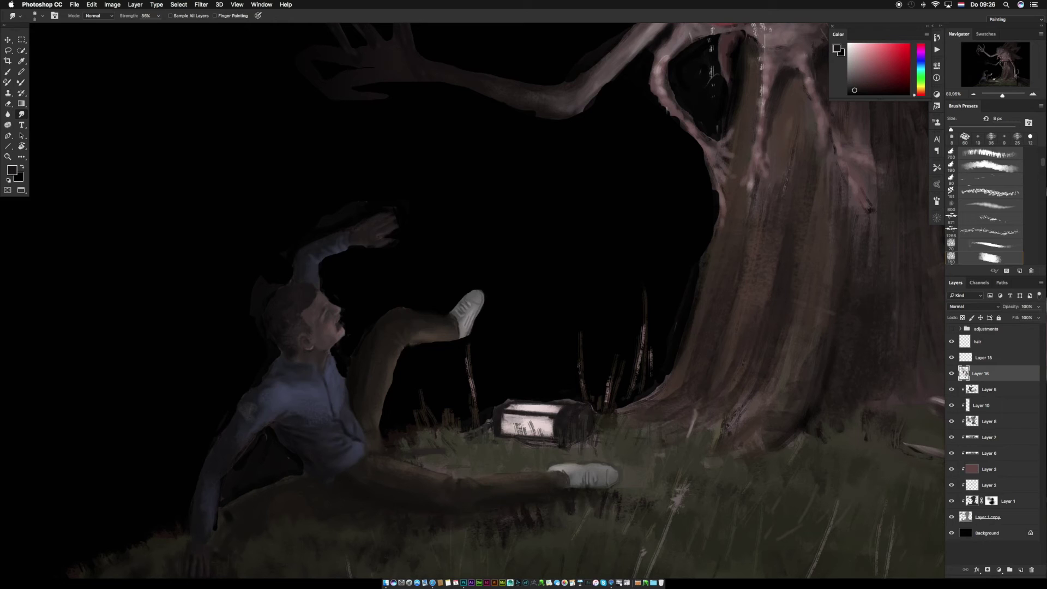
pyautogui.rightClick(311, 297)
pyautogui.click(415, 5)
pyautogui.press('b')
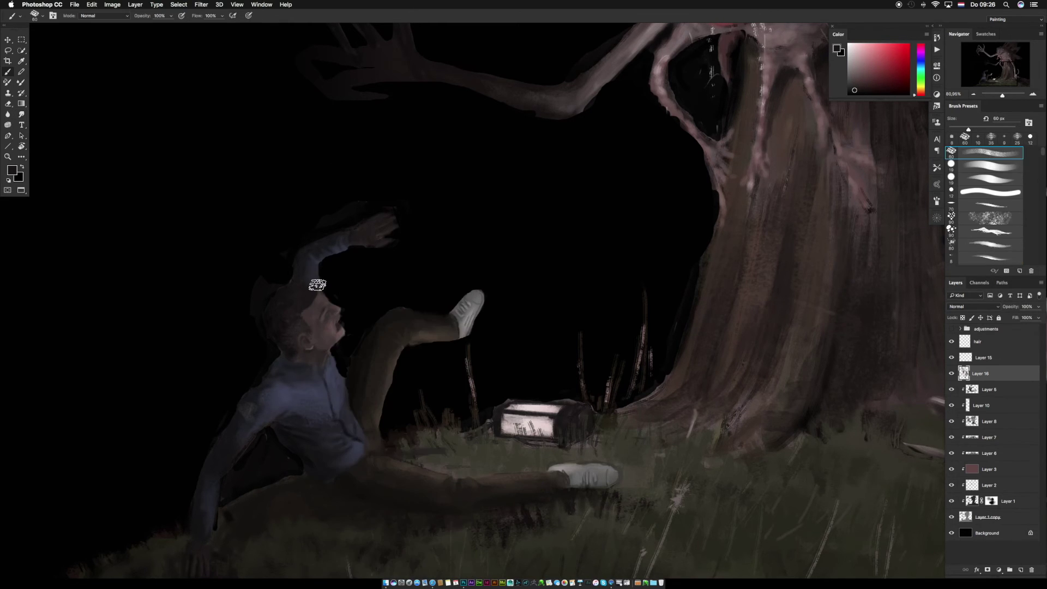
# Paint the man's shirt collar and neck edge in sampled blue and skin tones with an 8 px brush.
pyautogui.rightClick(308, 268)
pyautogui.doubleClick(357, 325)
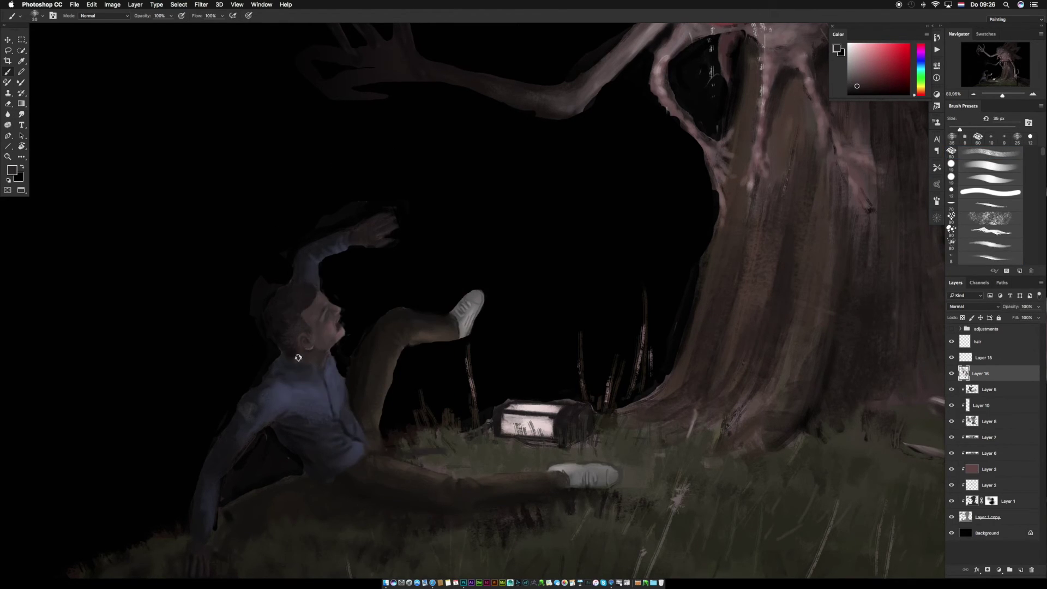
pyautogui.press('[')
pyautogui.press('[')
pyautogui.keyDown('alt'); pyautogui.click(315, 369); pyautogui.keyUp('alt')
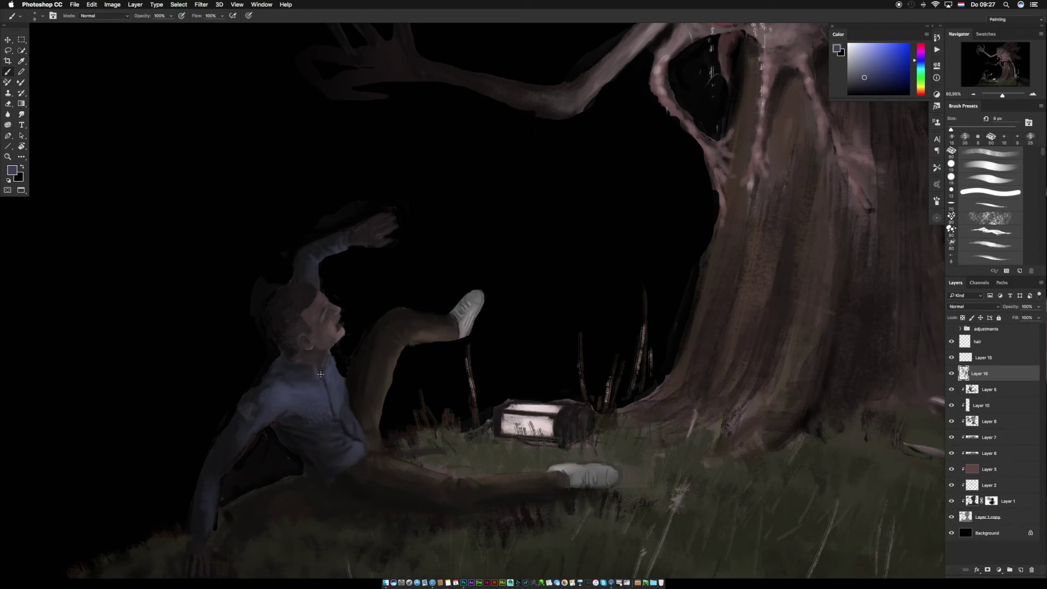
pyautogui.keyDown('alt'); pyautogui.click(323, 371); pyautogui.keyUp('alt')
pyautogui.moveTo(323, 371); pyautogui.dragTo(325, 376)
pyautogui.keyDown('alt'); pyautogui.click(318, 372); pyautogui.keyUp('alt')
pyautogui.click(871, 65)
pyautogui.keyDown('alt'); pyautogui.click(326, 367); pyautogui.keyUp('alt')
pyautogui.moveTo(331, 355); pyautogui.dragTo(326, 377)
pyautogui.keyDown('alt'); pyautogui.click(327, 375); pyautogui.keyUp('alt')
pyautogui.keyDown('alt'); pyautogui.click(327, 358); pyautogui.keyUp('alt')
# Paint small strokes around the man's eye and forehead with sampled skin tones.
pyautogui.keyDown('alt'); pyautogui.click(339, 314); pyautogui.keyUp('alt')
pyautogui.keyDown('alt'); pyautogui.click(329, 310); pyautogui.keyUp('alt')
pyautogui.keyDown('alt'); pyautogui.click(330, 312); pyautogui.keyUp('alt')
pyautogui.moveTo(327, 315); pyautogui.dragTo(330, 318)
pyautogui.keyDown('alt'); pyautogui.click(329, 310); pyautogui.keyUp('alt')
pyautogui.keyDown('alt'); pyautogui.click(331, 314); pyautogui.keyUp('alt')
pyautogui.keyDown('alt'); pyautogui.click(329, 315); pyautogui.keyUp('alt')
pyautogui.keyDown('alt'); pyautogui.click(316, 300); pyautogui.keyUp('alt')
pyautogui.keyDown('alt'); pyautogui.click(322, 306); pyautogui.keyUp('alt')
pyautogui.keyDown('alt'); pyautogui.click(322, 306); pyautogui.keyUp('alt')
pyautogui.keyDown('alt'); pyautogui.click(313, 288); pyautogui.keyUp('alt')
# Paint folds across the lower front of the shirt in sampled blue tones with a 25 px brush tip.
pyautogui.rightClick(329, 418)
pyautogui.doubleClick(459, 449)
pyautogui.keyDown('alt'); pyautogui.click(306, 426); pyautogui.keyUp('alt')
pyautogui.moveTo(329, 432)
pyautogui.mouseDown()
pyautogui.moveTo(290, 446)
pyautogui.moveTo(316, 479)
pyautogui.moveTo(361, 465)
pyautogui.moveTo(336, 469)
pyautogui.moveTo(344, 455)
pyautogui.moveTo(337, 462)
pyautogui.moveTo(370, 454)
pyautogui.moveTo(340, 460)
pyautogui.moveTo(343, 468)
pyautogui.moveTo(362, 447)
pyautogui.moveTo(346, 467)
pyautogui.mouseUp()
pyautogui.keyDown('alt'); pyautogui.click(344, 441); pyautogui.keyUp('alt')
pyautogui.keyDown('alt'); pyautogui.click(352, 464); pyautogui.keyUp('alt')
pyautogui.keyDown('alt'); pyautogui.click(339, 468); pyautogui.keyUp('alt')
pyautogui.keyDown('alt'); pyautogui.click(344, 458); pyautogui.keyUp('alt')
pyautogui.keyDown('alt'); pyautogui.click(335, 466); pyautogui.keyUp('alt')
pyautogui.keyDown('alt'); pyautogui.click(346, 469); pyautogui.keyUp('alt')
pyautogui.keyDown('alt'); pyautogui.click(339, 459); pyautogui.keyUp('alt')
pyautogui.keyDown('alt'); pyautogui.click(361, 454); pyautogui.keyUp('alt')
pyautogui.keyDown('alt'); pyautogui.click(346, 466); pyautogui.keyUp('alt')
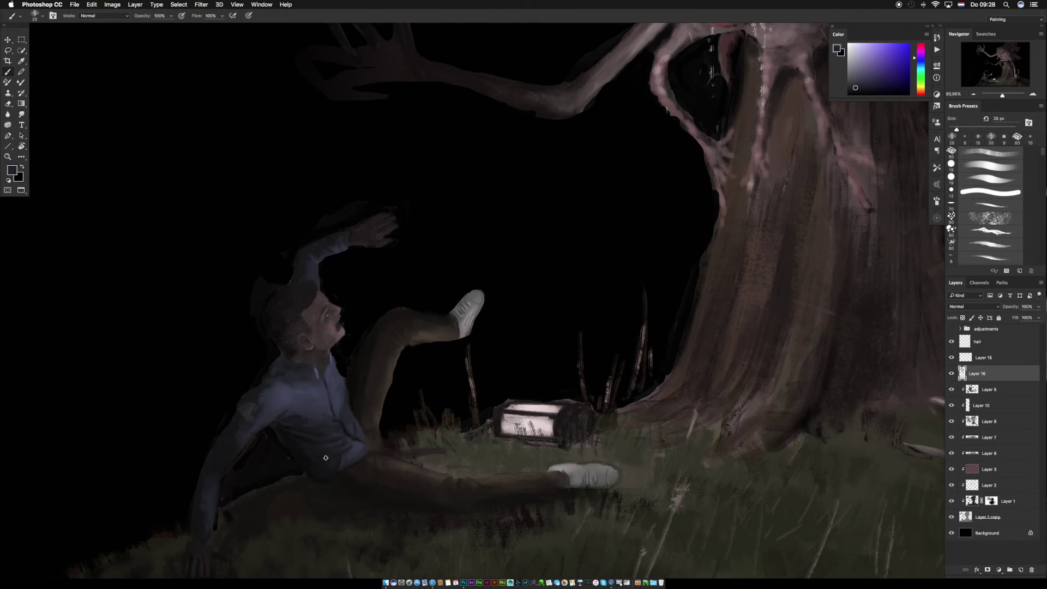
# Paint shading along the shirt collar and the back of the neck with sampled shadow tones.
pyautogui.keyDown('alt'); pyautogui.click(333, 378); pyautogui.keyUp('alt')
pyautogui.keyDown('alt'); pyautogui.click(328, 362); pyautogui.keyUp('alt')
pyautogui.keyDown('alt'); pyautogui.click(327, 375); pyautogui.keyUp('alt')
pyautogui.moveTo(327, 360); pyautogui.dragTo(321, 376)
pyautogui.keyDown('alt'); pyautogui.click(322, 375); pyautogui.keyUp('alt')
pyautogui.keyDown('alt'); pyautogui.click(314, 375); pyautogui.keyUp('alt')
pyautogui.keyDown('alt'); pyautogui.click(304, 359); pyautogui.keyUp('alt')
pyautogui.keyDown('alt'); pyautogui.click(282, 362); pyautogui.keyUp('alt')
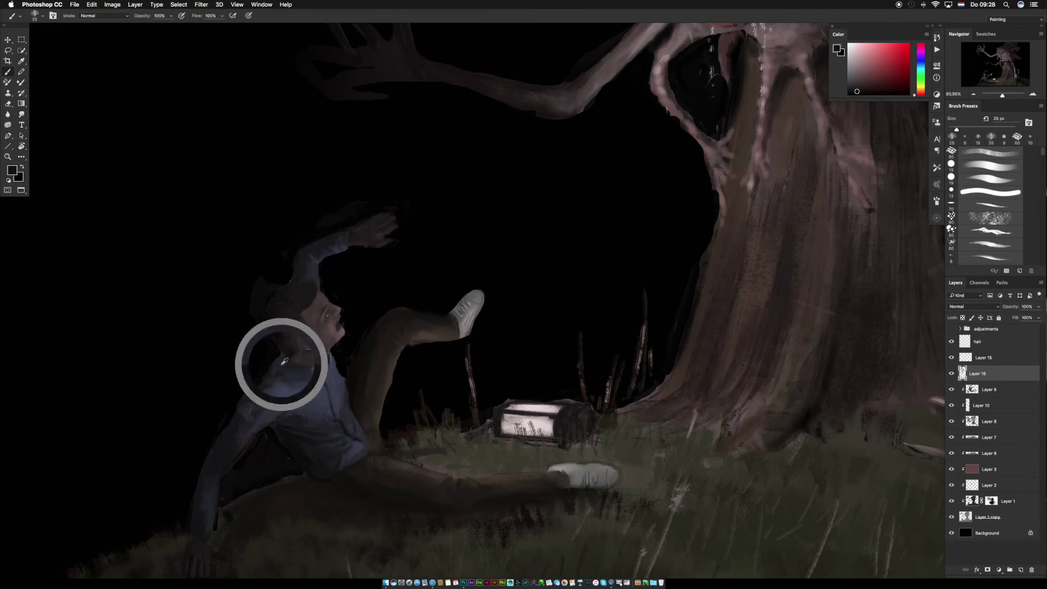
# Paint light and shadow on the upper sleeve of the man's supporting arm with sampled blue tones.
pyautogui.keyDown('alt'); pyautogui.click(254, 413); pyautogui.keyUp('alt')
pyautogui.keyDown('alt'); pyautogui.click(252, 411); pyautogui.keyUp('alt')
pyautogui.moveTo(253, 415); pyautogui.dragTo(247, 421)
pyautogui.keyDown('alt'); pyautogui.click(243, 424); pyautogui.keyUp('alt')
pyautogui.keyDown('alt'); pyautogui.click(248, 425); pyautogui.keyUp('alt')
pyautogui.moveTo(234, 464); pyautogui.dragTo(257, 432)
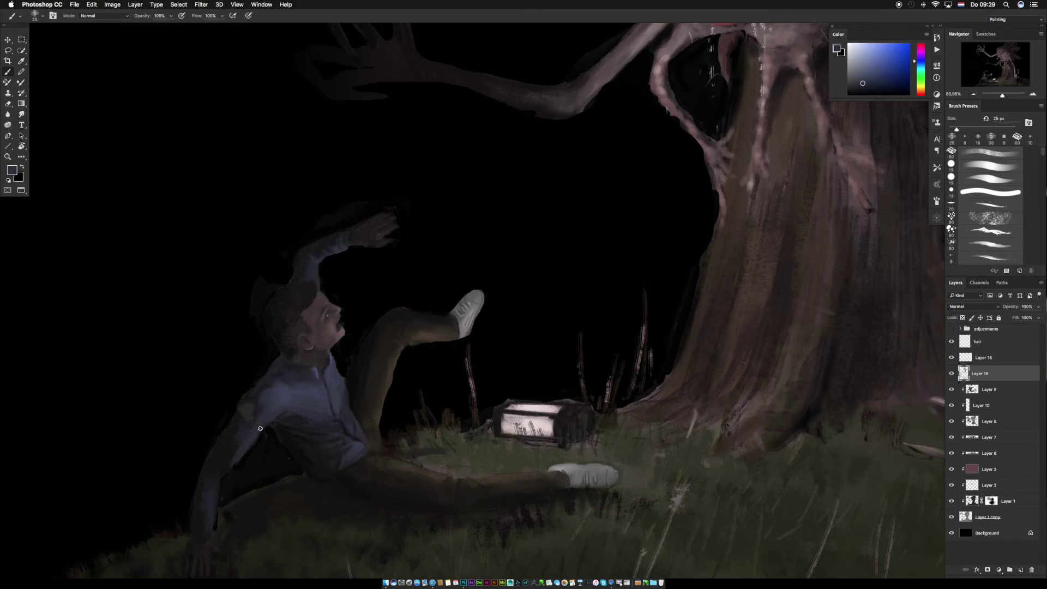
# Paint the chest and shoulder of the shirt with sampled light and dark blue tones.
pyautogui.keyDown('alt'); pyautogui.click(293, 404); pyautogui.keyUp('alt')
pyautogui.keyDown('alt'); pyautogui.click(295, 408); pyautogui.keyUp('alt')
pyautogui.keyDown('alt'); pyautogui.click(315, 371); pyautogui.keyUp('alt')
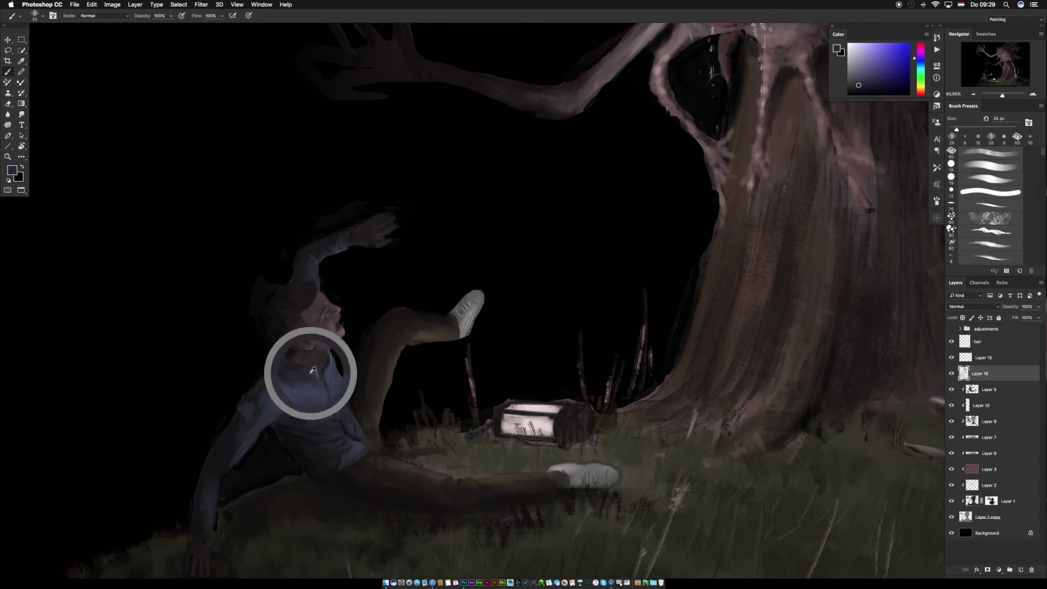
pyautogui.keyDown('alt'); pyautogui.click(283, 367); pyautogui.keyUp('alt')
pyautogui.keyDown('alt'); pyautogui.click(266, 389); pyautogui.keyUp('alt')
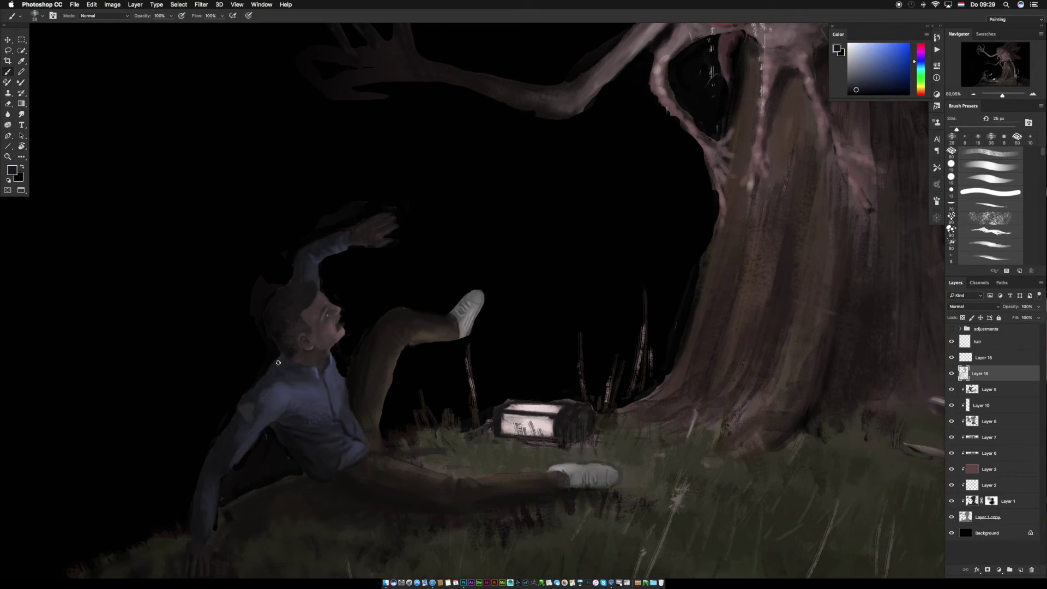
pyautogui.keyDown('alt'); pyautogui.click(299, 361); pyautogui.keyUp('alt')
pyautogui.keyDown('alt'); pyautogui.click(324, 380); pyautogui.keyUp('alt')
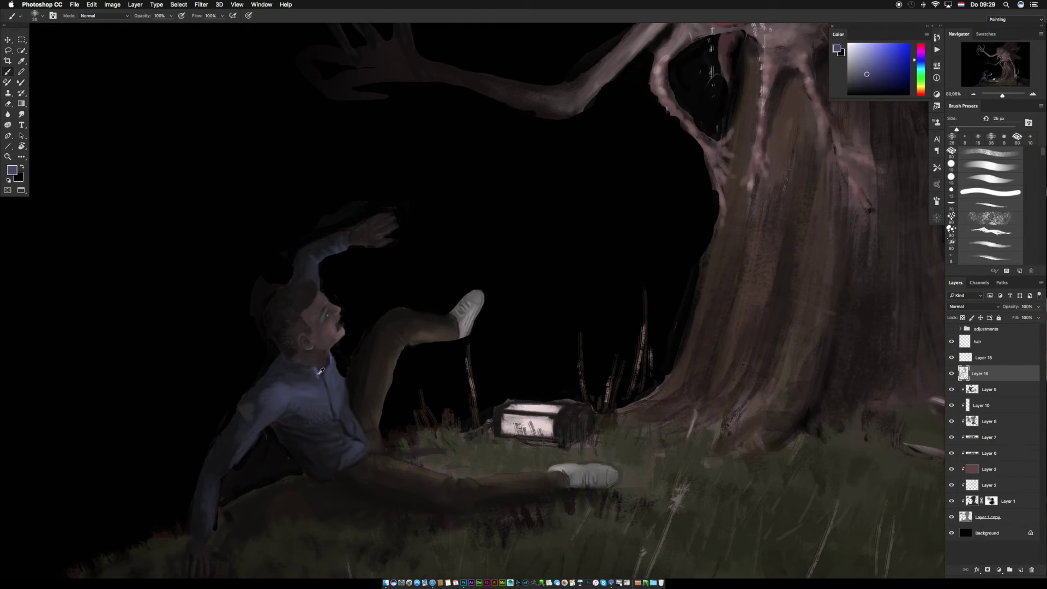
pyautogui.moveTo(324, 406); pyautogui.dragTo(306, 404)
pyautogui.keyDown('alt'); pyautogui.click(281, 381); pyautogui.keyUp('alt')
# Paint dark brown shading on the man's trousers below the raised knee with a sampled tone.
pyautogui.hotkey('ctrl', '0')
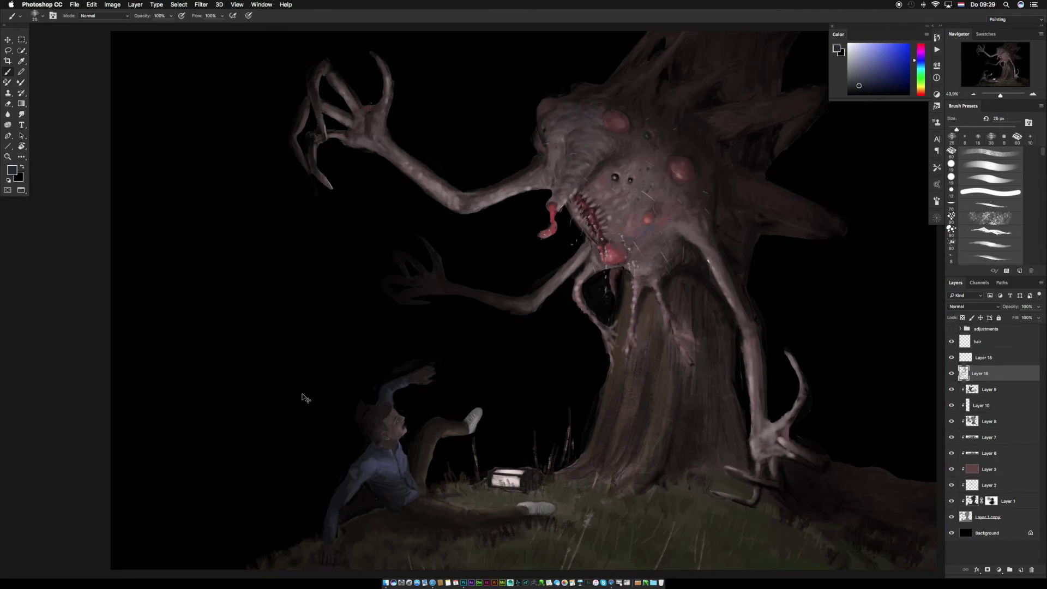
pyautogui.keyDown('alt'); pyautogui.click(419, 456); pyautogui.keyUp('alt')
pyautogui.moveTo(426, 461); pyautogui.dragTo(426, 497)
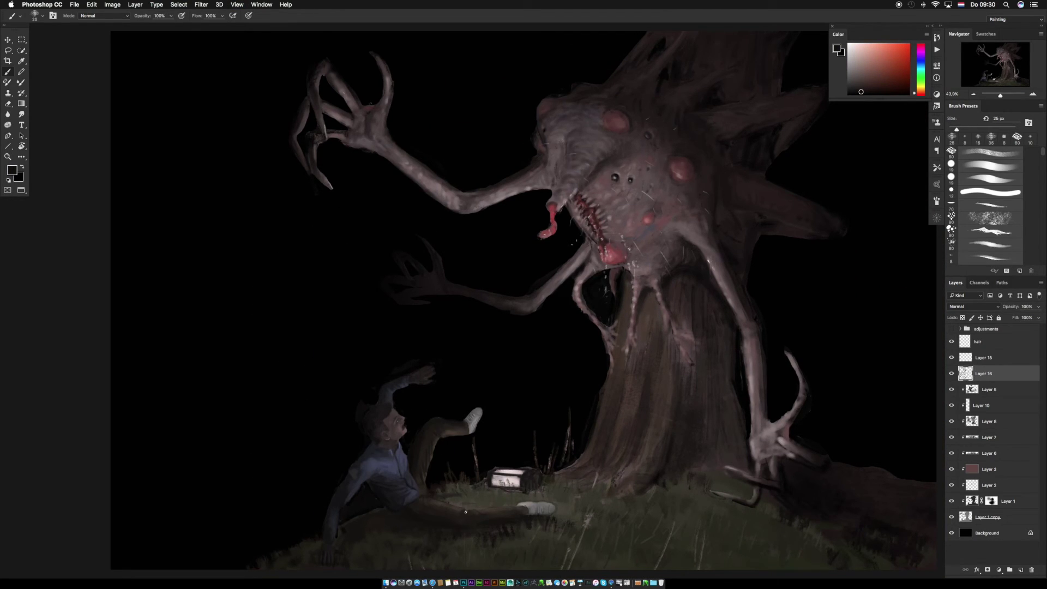
# Paint the upper front of the shirt below the collar with sampled blue tones.
pyautogui.keyDown('alt'); pyautogui.click(412, 488); pyautogui.keyUp('alt')
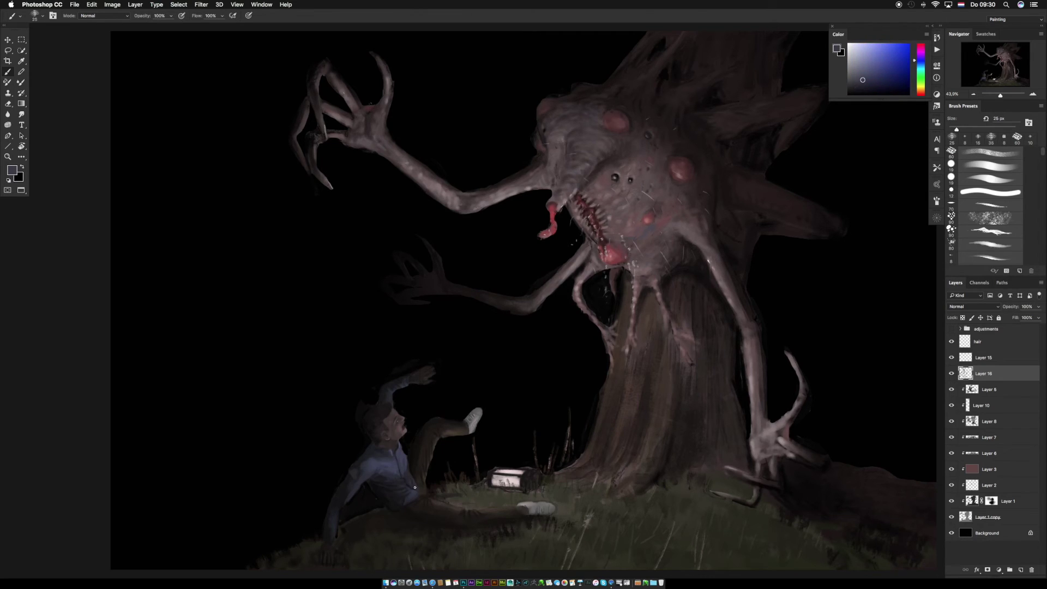
pyautogui.moveTo(392, 448); pyautogui.dragTo(395, 455)
pyautogui.keyDown('alt'); pyautogui.click(392, 450); pyautogui.keyUp('alt')
pyautogui.keyDown('alt'); pyautogui.click(385, 455); pyautogui.keyUp('alt')
pyautogui.keyDown('alt'); pyautogui.click(380, 457); pyautogui.keyUp('alt')
pyautogui.keyDown('alt'); pyautogui.click(386, 461); pyautogui.keyUp('alt')
pyautogui.keyDown('alt'); pyautogui.click(395, 461); pyautogui.keyUp('alt')
# Paint the shoulder and full sleeve of the supporting arm with another brush tip and sampled dark blue tones.
pyautogui.rightClick(413, 452)
pyautogui.click(429, 346)
pyautogui.click(385, 328)
pyautogui.press('[')
pyautogui.press('[')
pyautogui.press('[')
pyautogui.press('[')
pyautogui.press('[')
pyautogui.press('[')
pyautogui.click(380, 452)
pyautogui.keyDown('alt'); pyautogui.click(362, 464); pyautogui.keyUp('alt')
pyautogui.moveTo(364, 463); pyautogui.dragTo(330, 521)
pyautogui.keyDown('alt'); pyautogui.click(349, 480); pyautogui.keyUp('alt')
pyautogui.keyDown('alt'); pyautogui.click(342, 485); pyautogui.keyUp('alt')
pyautogui.keyDown('alt'); pyautogui.click(333, 490); pyautogui.keyUp('alt')
pyautogui.keyDown('alt'); pyautogui.click(333, 494); pyautogui.keyUp('alt')
pyautogui.keyDown('alt'); pyautogui.click(338, 504); pyautogui.keyUp('alt')
pyautogui.keyDown('alt'); pyautogui.click(337, 513); pyautogui.keyUp('alt')
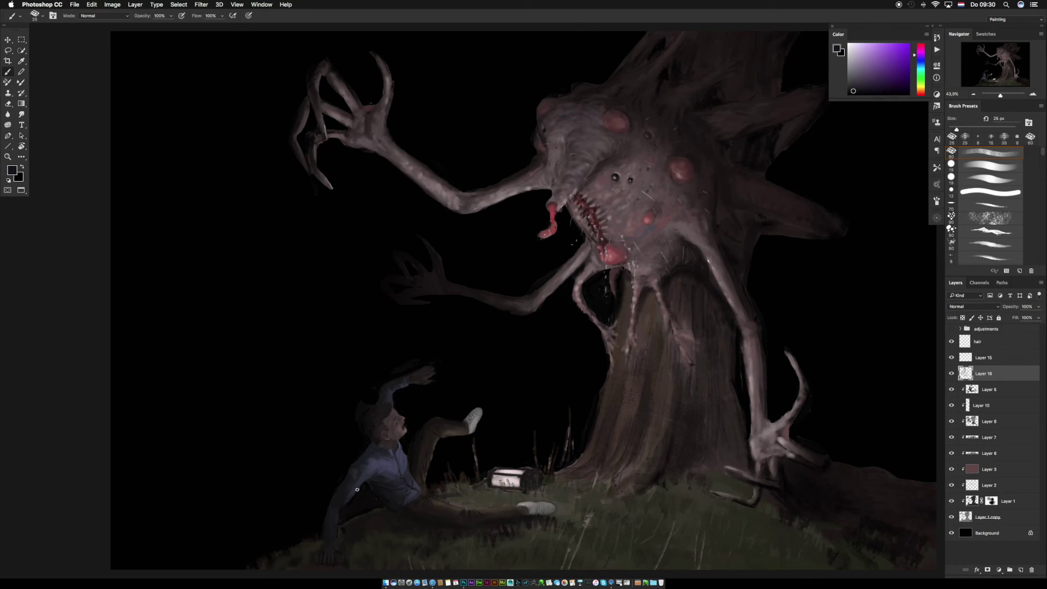
pyautogui.keyDown('alt'); pyautogui.click(378, 461); pyautogui.keyUp('alt')
# Paint the man's hand on the ground in a sampled skin tone and smudge it with a 20 px brush.
pyautogui.keyDown('alt'); pyautogui.click(336, 553); pyautogui.keyUp('alt')
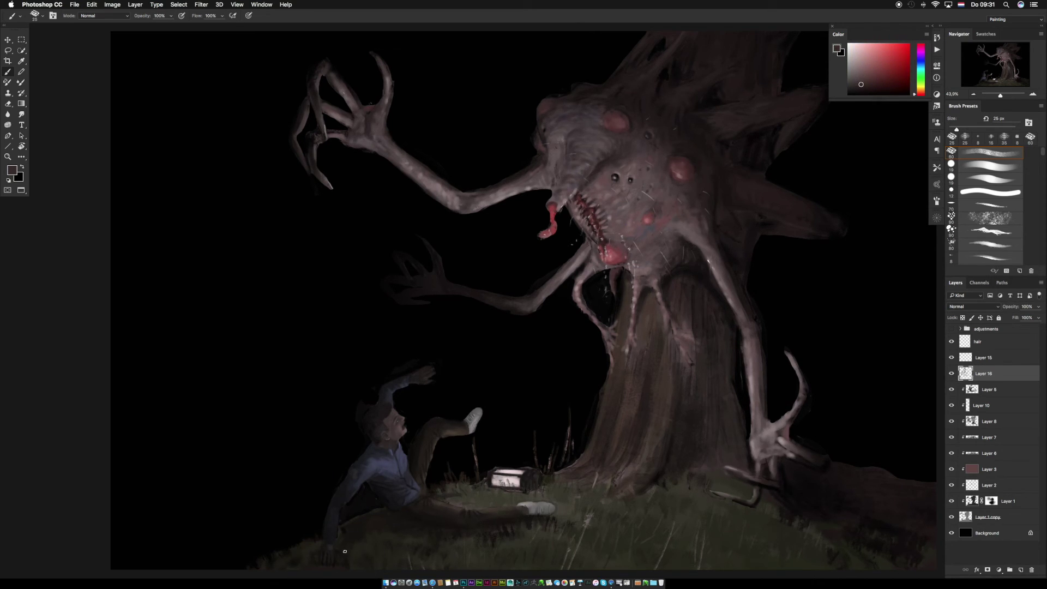
pyautogui.press('[')
pyautogui.press('r')
pyautogui.press(']')
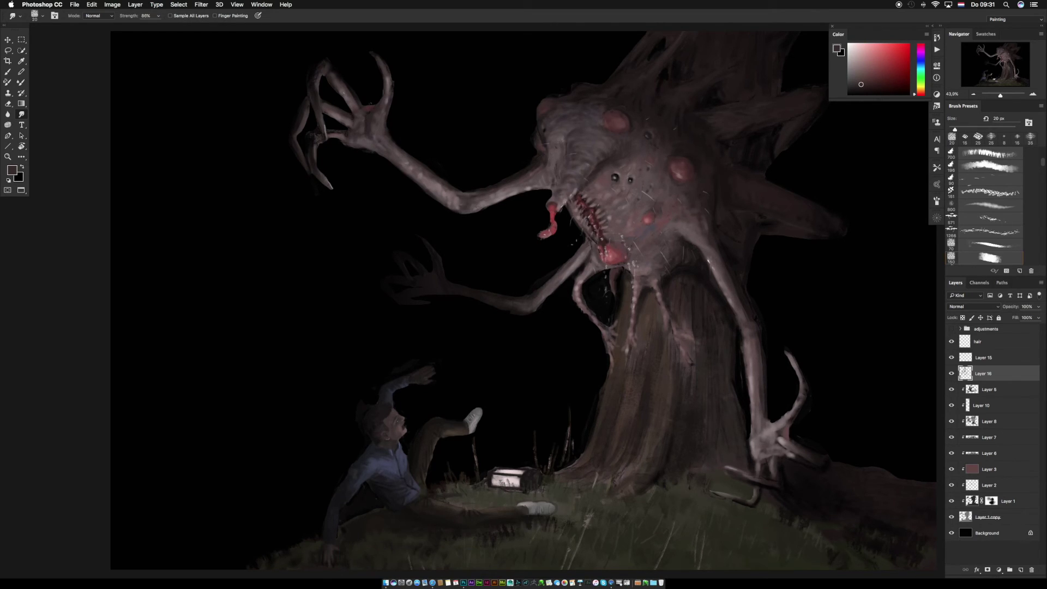
# Paint the man's hairline, temple and jaw with sampled tones and an 8 px brush.
pyautogui.press('b')
pyautogui.keyDown('alt'); pyautogui.click(390, 411); pyautogui.keyUp('alt')
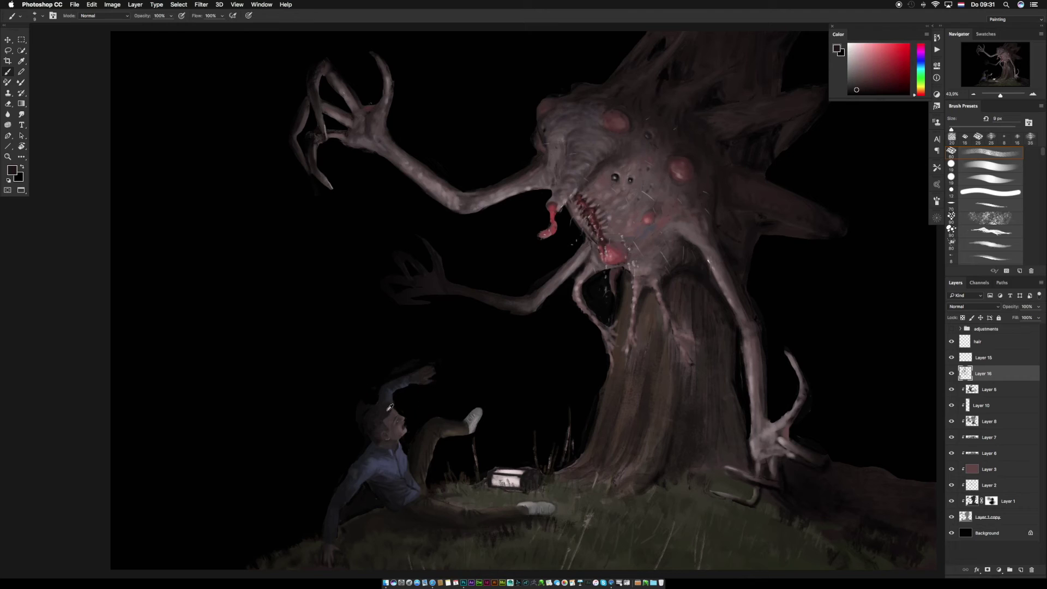
pyautogui.click(389, 402)
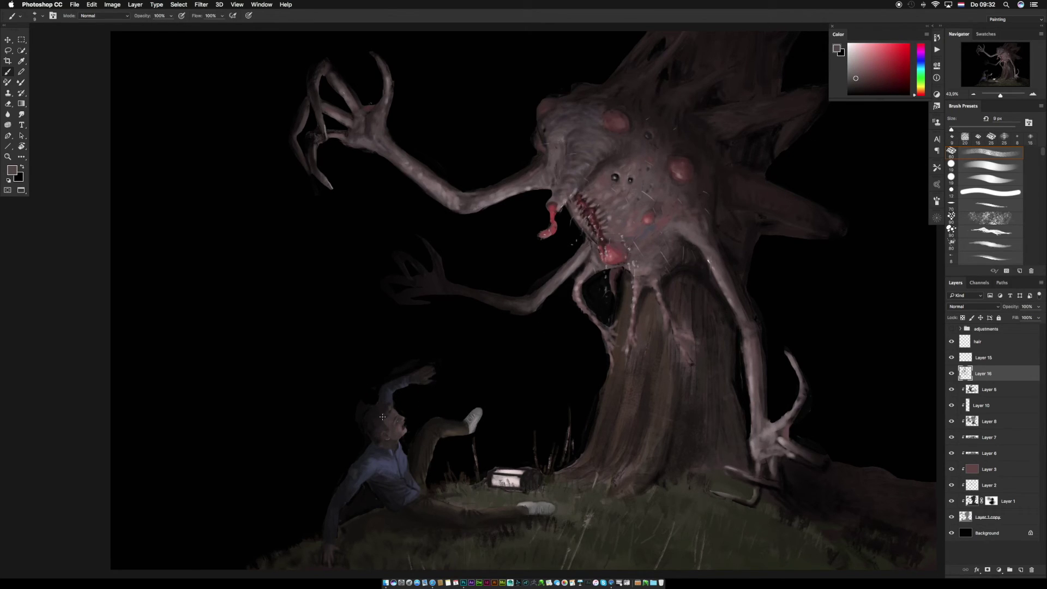
pyautogui.keyDown('alt'); pyautogui.click(382, 418); pyautogui.keyUp('alt')
pyautogui.keyDown('alt'); pyautogui.click(388, 418); pyautogui.keyUp('alt')
pyautogui.keyDown('alt'); pyautogui.click(395, 441); pyautogui.keyUp('alt')
pyautogui.keyDown('alt'); pyautogui.click(379, 437); pyautogui.keyUp('alt')
pyautogui.keyDown('alt'); pyautogui.click(389, 411); pyautogui.keyUp('alt')
# Paint fine strokes in the man's hair with a 13 px brush tip and a sampled grey tone.
pyautogui.rightClick(394, 412)
pyautogui.doubleClick(512, 366)
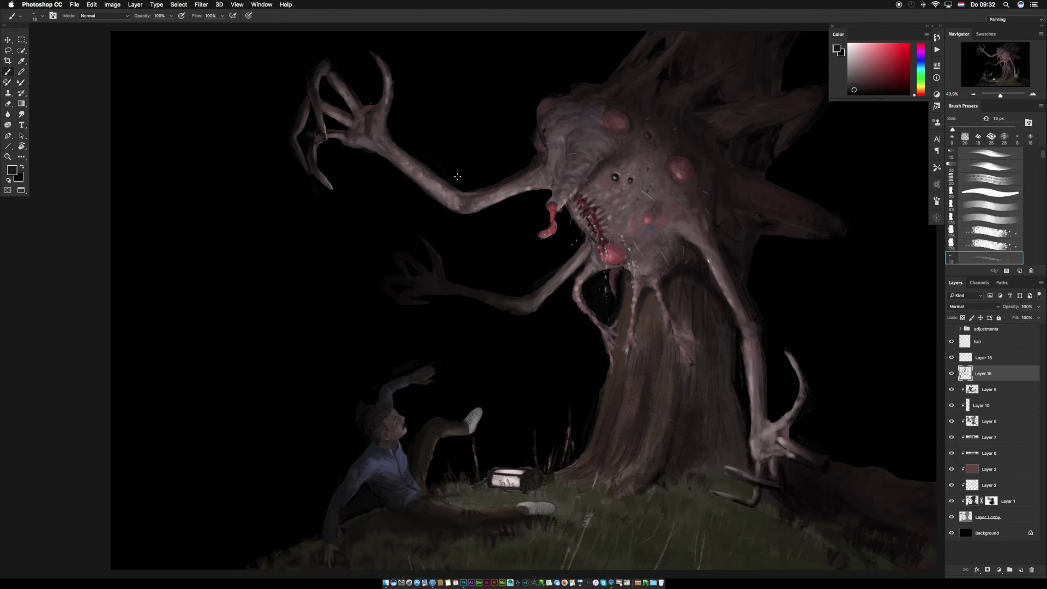
pyautogui.keyDown('alt'); pyautogui.click(388, 416); pyautogui.keyUp('alt')
# Touch up the shirt's front and the man's face in sampled tones with a 20 px textured brush tip.
pyautogui.rightClick(416, 447)
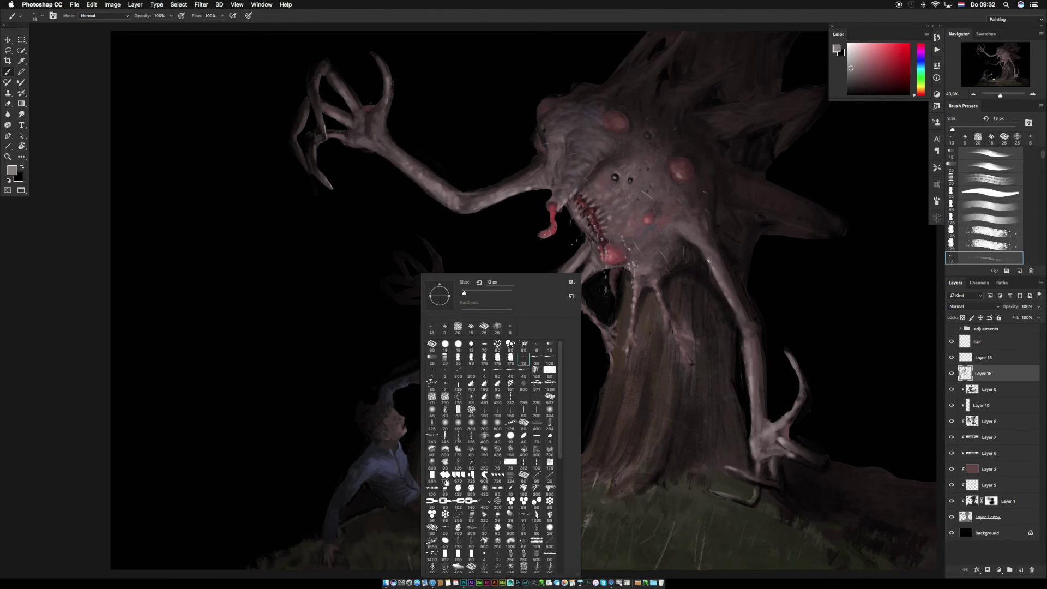
pyautogui.doubleClick(509, 381)
pyautogui.keyDown('alt'); pyautogui.click(391, 470); pyautogui.keyUp('alt')
pyautogui.keyDown('alt'); pyautogui.click(398, 480); pyautogui.keyUp('alt')
pyautogui.press('[')
pyautogui.press('[')
pyautogui.press('[')
pyautogui.press('[')
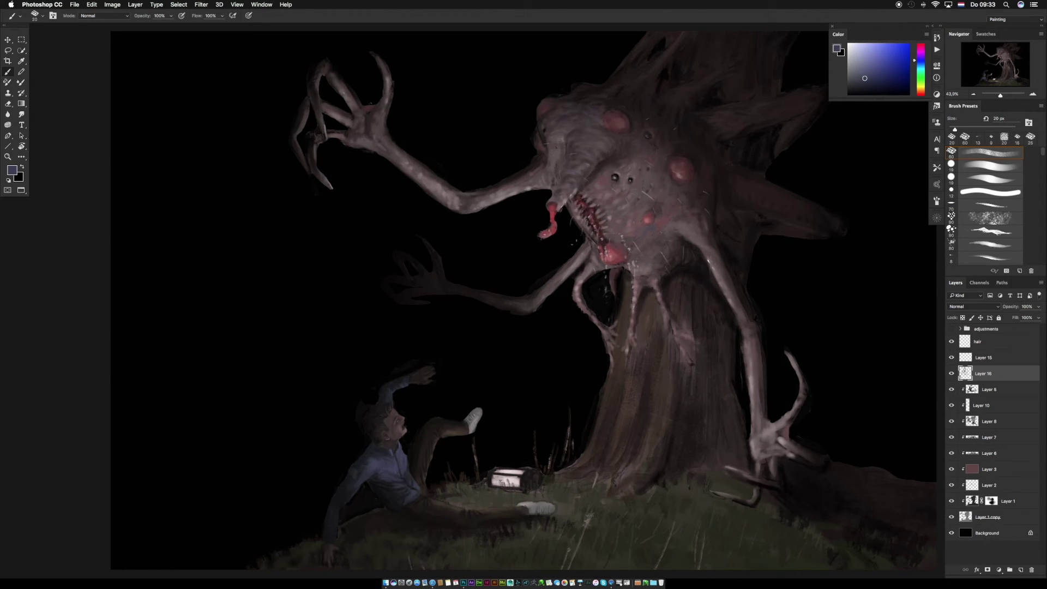
pyautogui.keyDown('alt'); pyautogui.click(391, 428); pyautogui.keyUp('alt')
pyautogui.keyDown('alt'); pyautogui.click(386, 409); pyautogui.keyUp('alt')
# Paint folds on both trouser legs with sampled light and dark brown tones.
pyautogui.keyDown('alt'); pyautogui.click(426, 434); pyautogui.keyUp('alt')
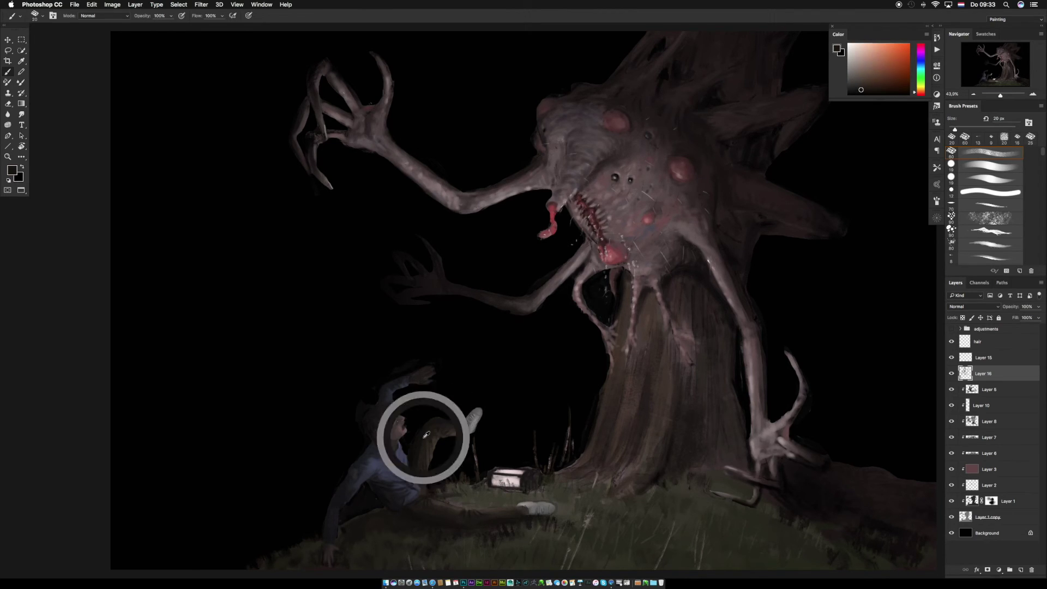
pyautogui.keyDown('alt'); pyautogui.click(439, 499); pyautogui.keyUp('alt')
pyautogui.keyDown('alt'); pyautogui.click(456, 504); pyautogui.keyUp('alt')
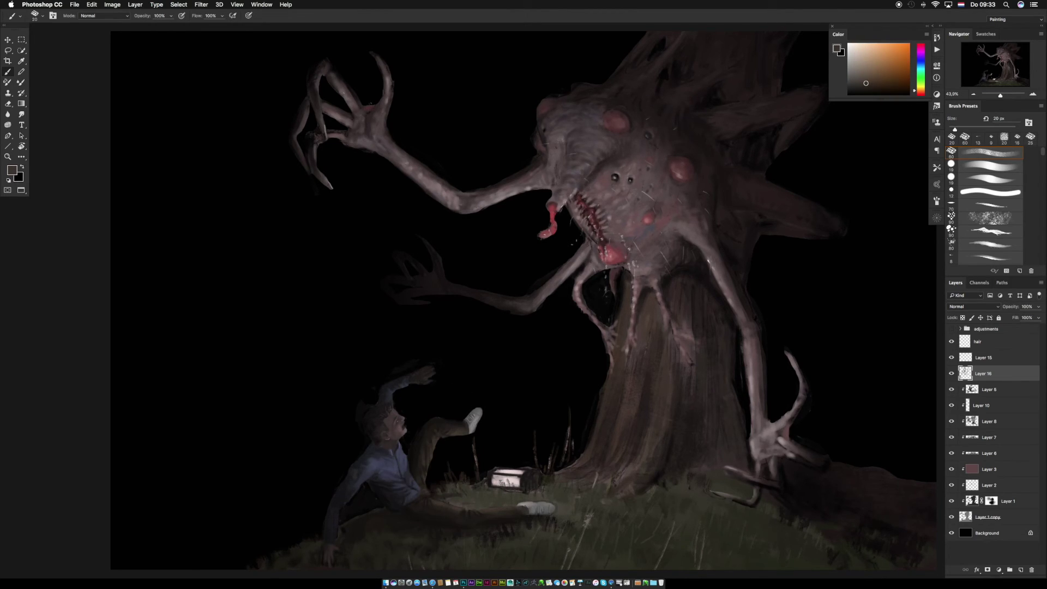
pyautogui.keyDown('alt'); pyautogui.click(443, 503); pyautogui.keyUp('alt')
pyautogui.keyDown('alt'); pyautogui.click(455, 497); pyautogui.keyUp('alt')
pyautogui.keyDown('alt'); pyautogui.click(450, 501); pyautogui.keyUp('alt')
pyautogui.keyDown('alt'); pyautogui.click(462, 430); pyautogui.keyUp('alt')
pyautogui.keyDown('alt'); pyautogui.click(463, 421); pyautogui.keyUp('alt')
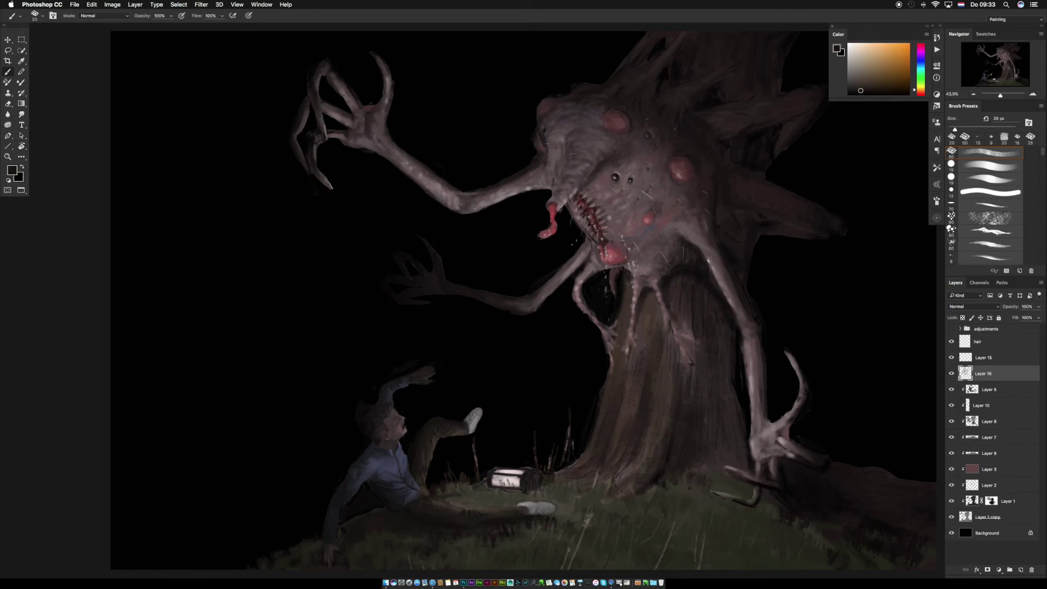
# Paint shading on the raised shoe with sampled grey tones.
pyautogui.keyDown('alt'); pyautogui.click(478, 419); pyautogui.keyUp('alt')
pyautogui.keyDown('alt'); pyautogui.click(472, 425); pyautogui.keyUp('alt')
pyautogui.keyDown('alt'); pyautogui.click(475, 414); pyautogui.keyUp('alt')
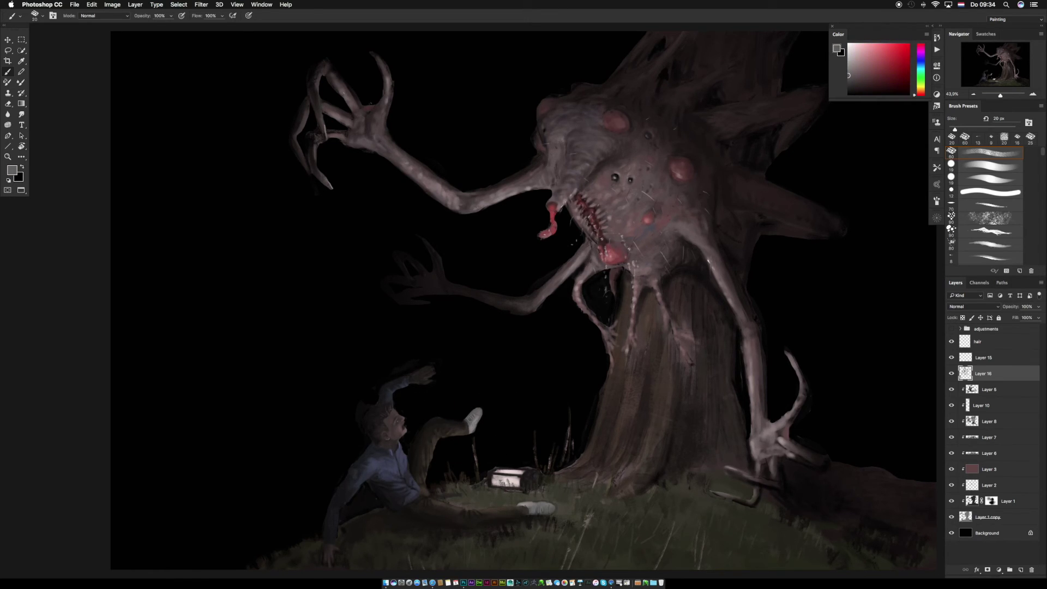
# Paint the front edge and waist of the shirt with sampled dark and light blue tones.
pyautogui.keyDown('alt'); pyautogui.click(409, 458); pyautogui.keyUp('alt')
pyautogui.keyDown('alt'); pyautogui.click(407, 468); pyautogui.keyUp('alt')
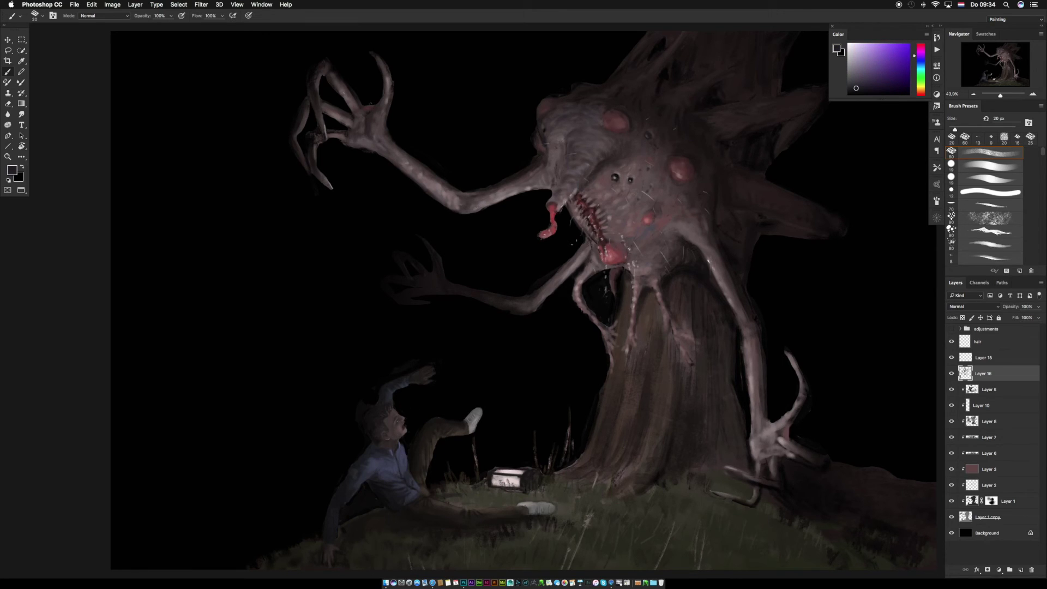
pyautogui.keyDown('alt'); pyautogui.click(407, 470); pyautogui.keyUp('alt')
pyautogui.keyDown('alt'); pyautogui.click(410, 478); pyautogui.keyUp('alt')
pyautogui.keyDown('alt'); pyautogui.click(403, 470); pyautogui.keyUp('alt')
pyautogui.keyDown('alt'); pyautogui.click(410, 473); pyautogui.keyUp('alt')
pyautogui.keyDown('alt'); pyautogui.click(413, 484); pyautogui.keyUp('alt')
pyautogui.keyDown('alt'); pyautogui.click(412, 482); pyautogui.keyUp('alt')
pyautogui.keyDown('alt'); pyautogui.click(411, 478); pyautogui.keyUp('alt')
# Paint the thigh of the outstretched leg in sampled brown tones and smudge the strokes with a 20 px brush.
pyautogui.keyDown('alt'); pyautogui.click(421, 491); pyautogui.keyUp('alt')
pyautogui.keyDown('alt'); pyautogui.click(431, 494); pyautogui.keyUp('alt')
pyautogui.keyDown('alt'); pyautogui.click(443, 497); pyautogui.keyUp('alt')
pyautogui.press('r')
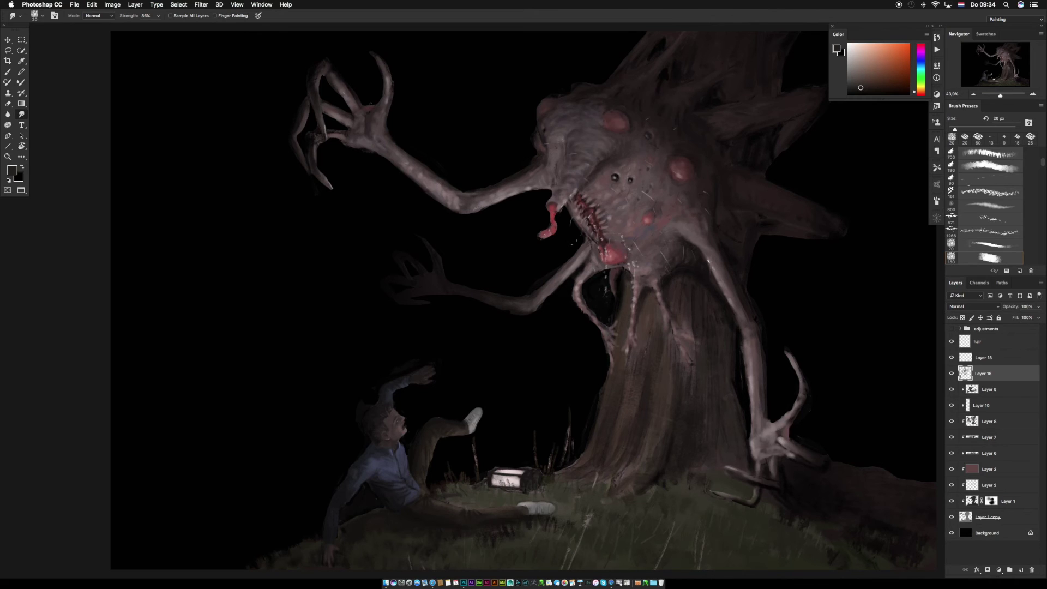
# Paint black accents along the trouser legs and the raised arm with an 8 px brush and the sampled background colour.
pyautogui.press('b')
pyautogui.keyDown('alt'); pyautogui.click(462, 383); pyautogui.keyUp('alt')
pyautogui.click(442, 437)
pyautogui.press('[')
pyautogui.press('[')
pyautogui.press('[')
pyautogui.click(440, 439)
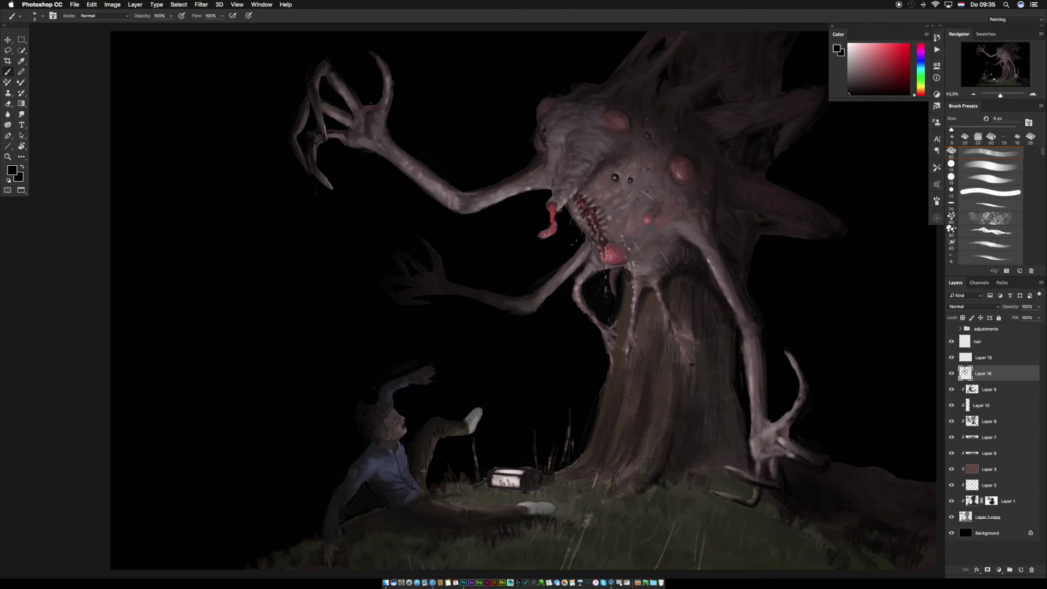
pyautogui.moveTo(480, 515); pyautogui.dragTo(486, 508)
pyautogui.moveTo(403, 373); pyautogui.dragTo(396, 391)
# Paint fold details on the raised trouser leg with sampled brown tones and smudge them with a 10 px brush.
pyautogui.press('super+plus')
pyautogui.press('super+plus')
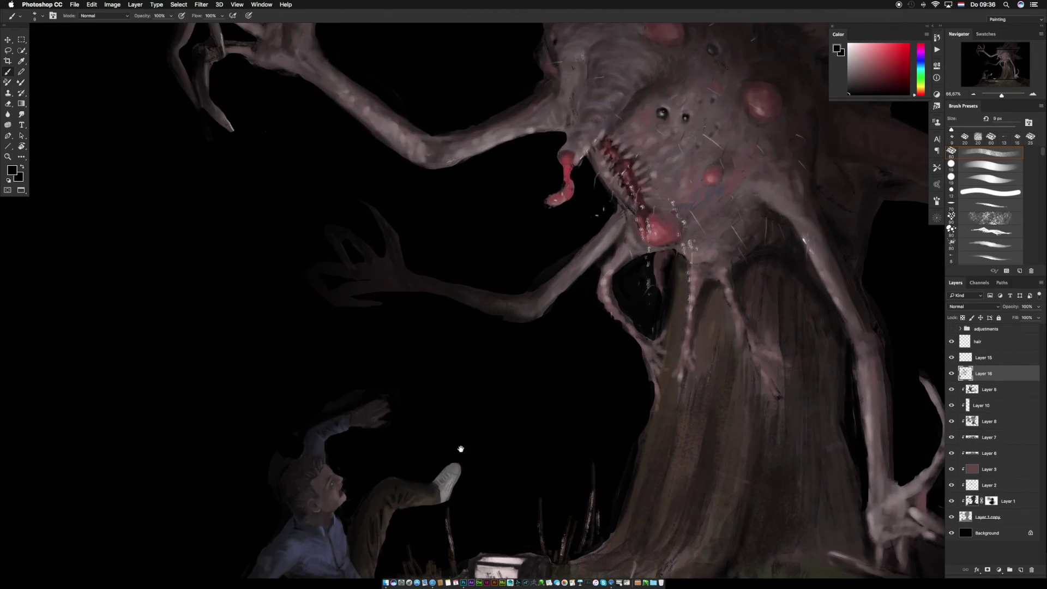
pyautogui.keyDown('alt'); pyautogui.click(339, 217); pyautogui.keyUp('alt')
pyautogui.keyDown('alt'); pyautogui.click(339, 216); pyautogui.keyUp('alt')
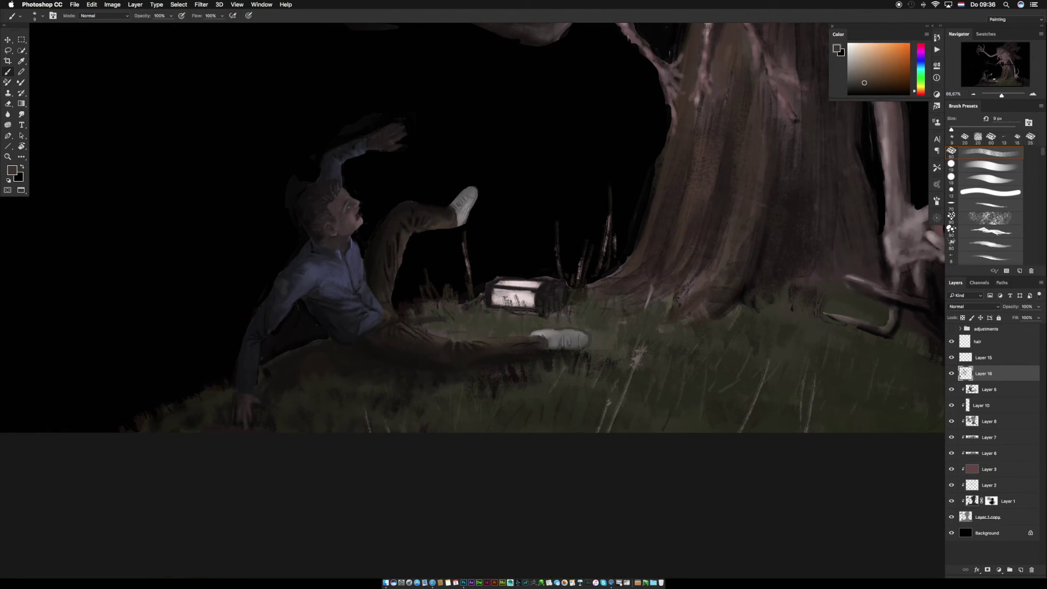
pyautogui.keyDown('alt'); pyautogui.click(400, 245); pyautogui.keyUp('alt')
pyautogui.keyDown('alt'); pyautogui.click(400, 243); pyautogui.keyUp('alt')
pyautogui.keyDown('alt'); pyautogui.click(401, 242); pyautogui.keyUp('alt')
pyautogui.moveTo(405, 239); pyautogui.dragTo(399, 245)
pyautogui.keyDown('alt'); pyautogui.click(403, 242); pyautogui.keyUp('alt')
pyautogui.press('r')
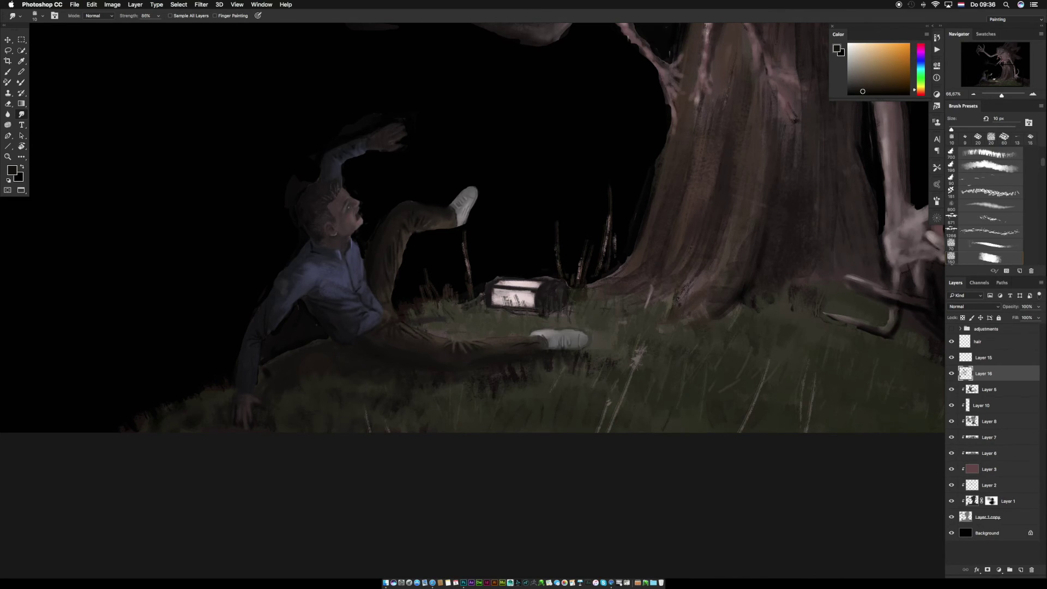
# Paint dark accents around the raised thigh and the raised sleeve with an 8 px brush and sampled dark tones.
pyautogui.press('b')
pyautogui.keyDown('alt'); pyautogui.click(386, 248); pyautogui.keyUp('alt')
pyautogui.keyDown('alt'); pyautogui.click(382, 245); pyautogui.keyUp('alt')
pyautogui.keyDown('alt'); pyautogui.click(370, 240); pyautogui.keyUp('alt')
pyautogui.keyDown('alt'); pyautogui.click(372, 236); pyautogui.keyUp('alt')
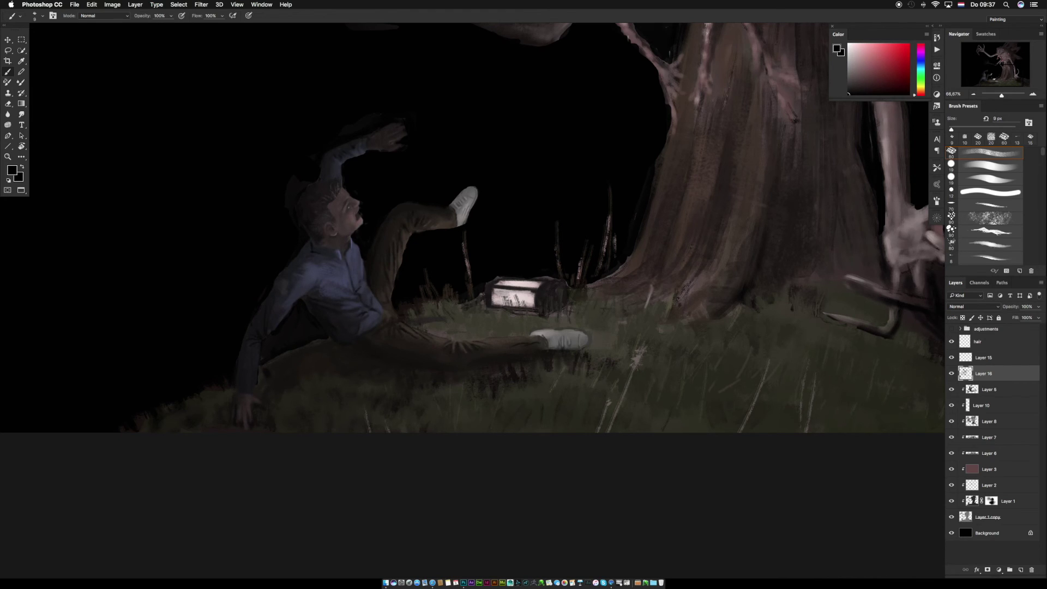
pyautogui.keyDown('alt'); pyautogui.click(325, 170); pyautogui.keyUp('alt')
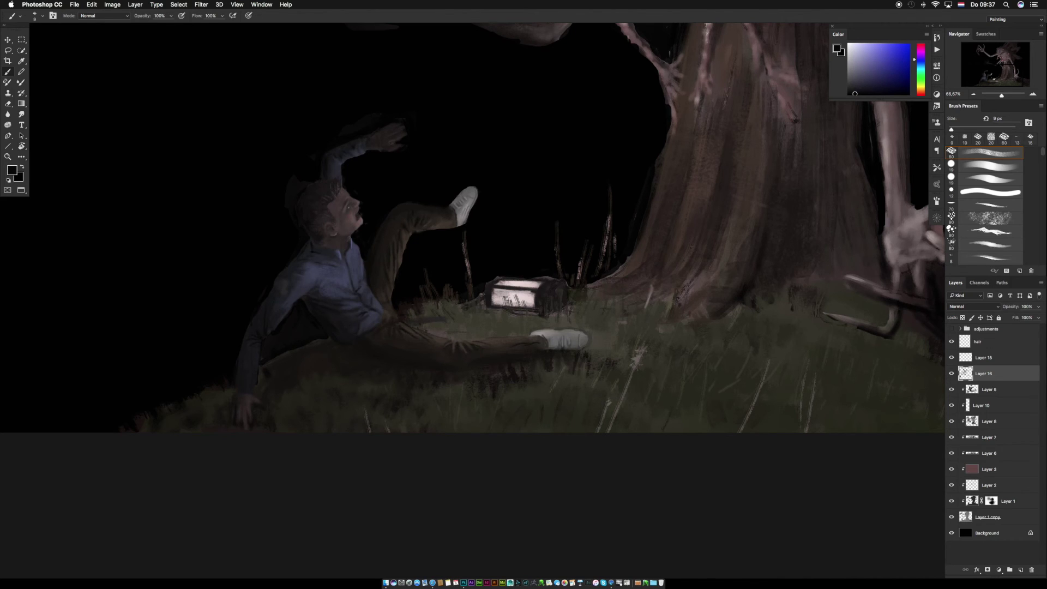
# Paint shading on the shirt's shoulder and the supporting sleeve with sampled blue tones.
pyautogui.keyDown('alt'); pyautogui.click(308, 272); pyautogui.keyUp('alt')
pyautogui.keyDown('alt'); pyautogui.click(321, 269); pyautogui.keyUp('alt')
pyautogui.keyDown('alt'); pyautogui.click(315, 277); pyautogui.keyUp('alt')
pyautogui.keyDown('alt'); pyautogui.click(286, 305); pyautogui.keyUp('alt')
pyautogui.keyDown('alt'); pyautogui.click(285, 307); pyautogui.keyUp('alt')
# Paint the raised trouser leg down to the waist with sampled dark brown tones.
pyautogui.keyDown('alt'); pyautogui.click(395, 244); pyautogui.keyUp('alt')
pyautogui.keyDown('alt'); pyautogui.click(391, 251); pyautogui.keyUp('alt')
pyautogui.keyDown('alt'); pyautogui.click(381, 266); pyautogui.keyUp('alt')
pyautogui.keyDown('alt'); pyautogui.click(389, 319); pyautogui.keyUp('alt')
pyautogui.keyDown('alt'); pyautogui.click(391, 318); pyautogui.keyUp('alt')
pyautogui.keyDown('alt'); pyautogui.click(390, 312); pyautogui.keyUp('alt')
pyautogui.keyDown('alt'); pyautogui.click(391, 303); pyautogui.keyUp('alt')
pyautogui.keyDown('alt'); pyautogui.click(390, 295); pyautogui.keyUp('alt')
pyautogui.keyDown('alt'); pyautogui.click(388, 288); pyautogui.keyUp('alt')
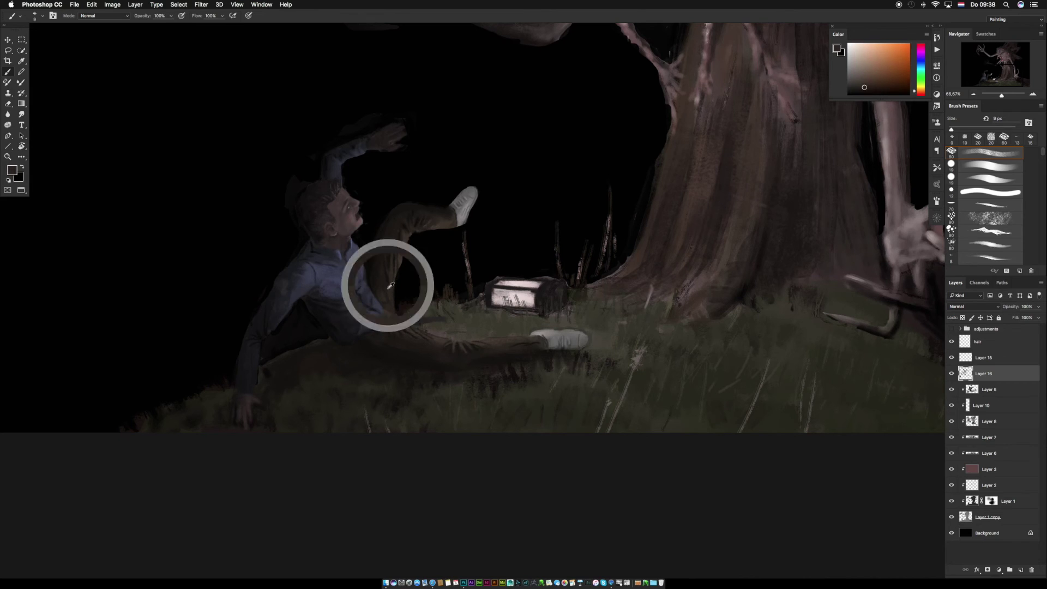
# Paint light brown highlights along both trouser legs with an 8 px brush and smudge them with a 10 px brush.
pyautogui.keyDown('alt'); pyautogui.click(426, 331); pyautogui.keyUp('alt')
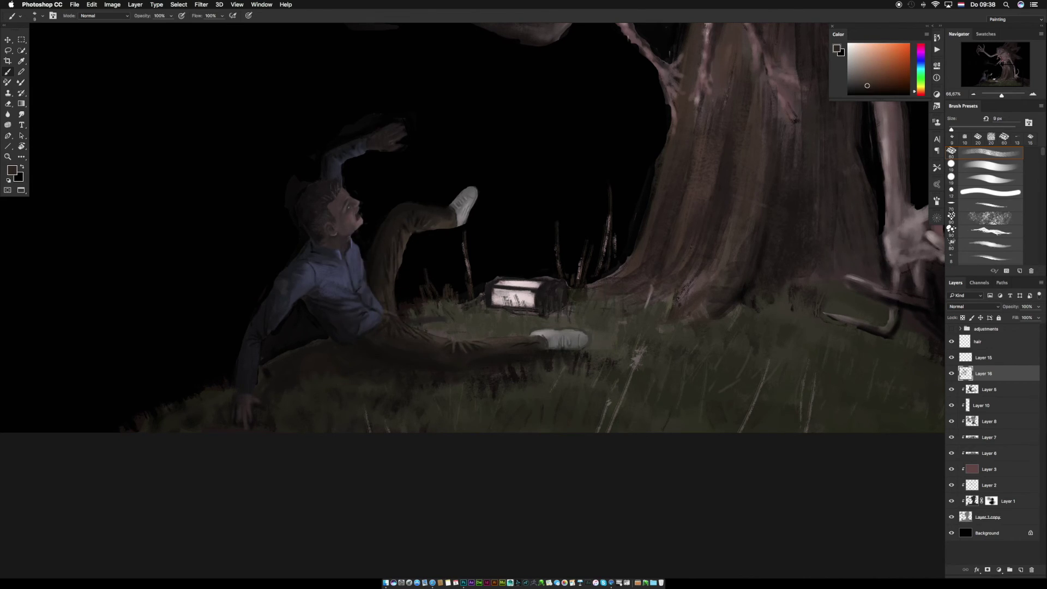
pyautogui.keyDown('alt'); pyautogui.click(384, 267); pyautogui.keyUp('alt')
pyautogui.keyDown('alt'); pyautogui.click(455, 218); pyautogui.keyUp('alt')
pyautogui.click(868, 73)
pyautogui.moveTo(395, 286); pyautogui.dragTo(395, 305)
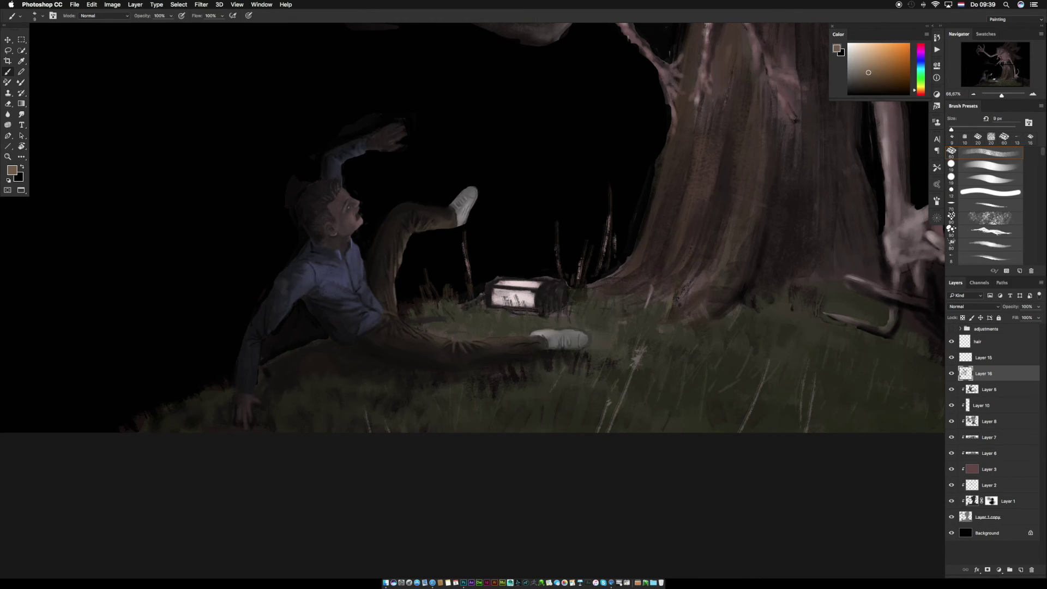
pyautogui.moveTo(428, 220); pyautogui.dragTo(422, 228)
pyautogui.moveTo(473, 345); pyautogui.dragTo(524, 336)
pyautogui.moveTo(425, 333)
pyautogui.mouseDown()
pyautogui.moveTo(443, 341)
pyautogui.moveTo(404, 332)
pyautogui.mouseUp()
pyautogui.press('r')
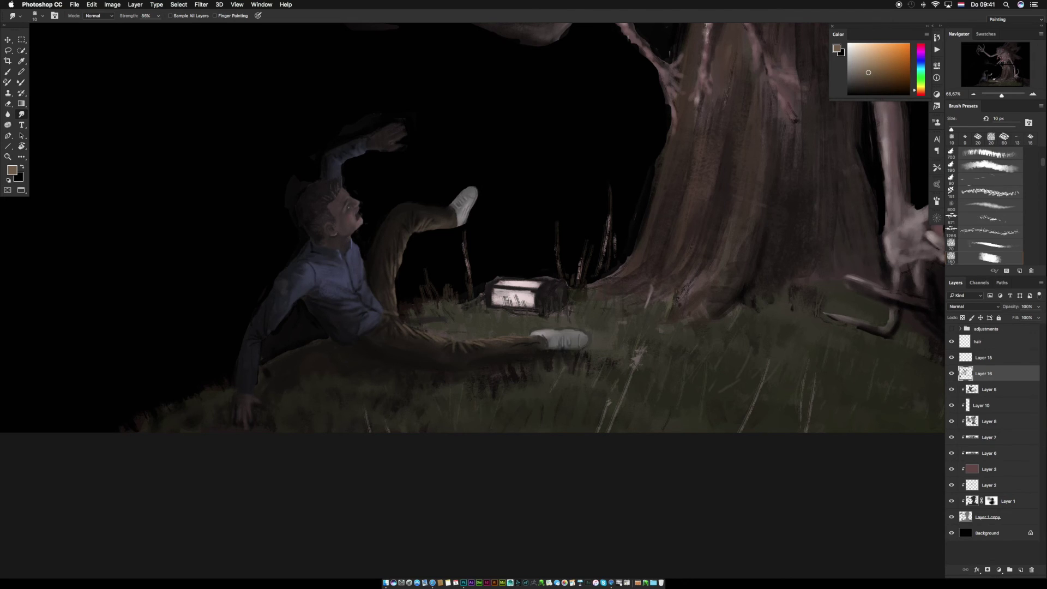
pyautogui.press('b')
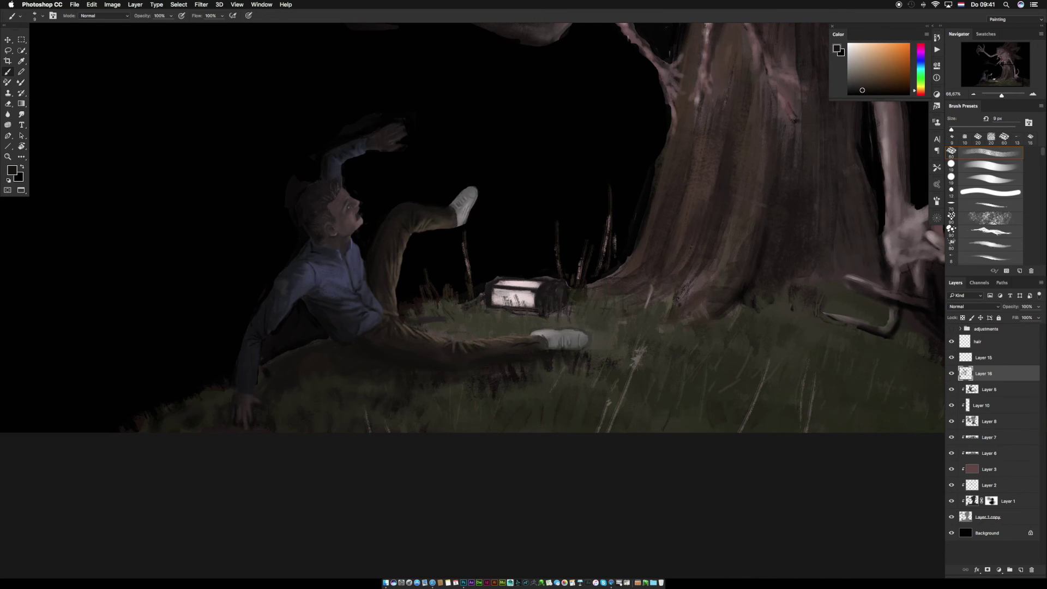
pyautogui.press('r')
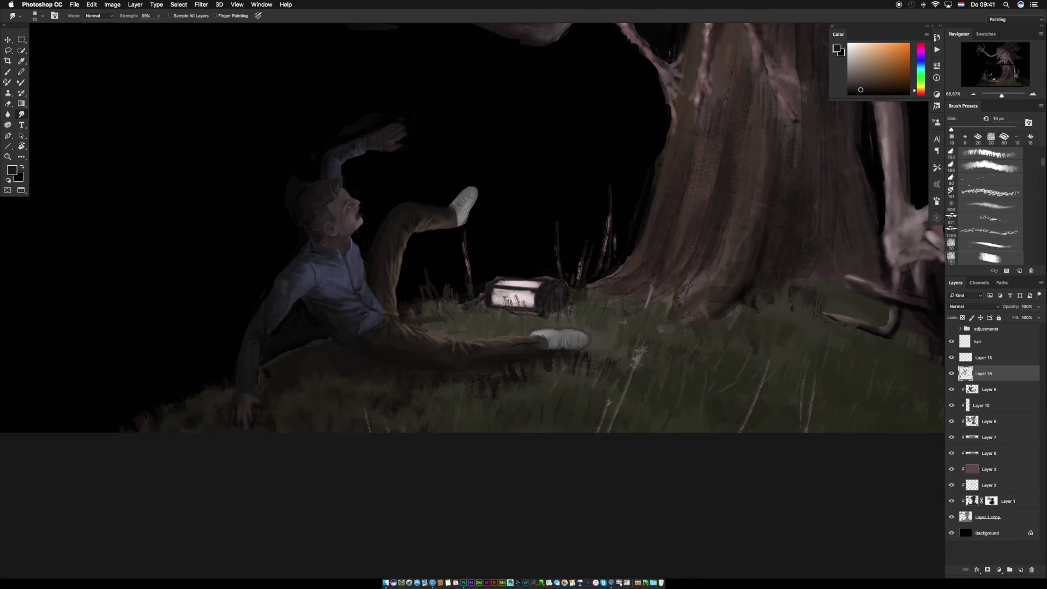
# Shade both white shoes with sampled grey tones using an 8 px brush and blend the strokes with the Smudge tool.
pyautogui.press('b')
pyautogui.keyDown('alt'); pyautogui.click(464, 190); pyautogui.keyUp('alt')
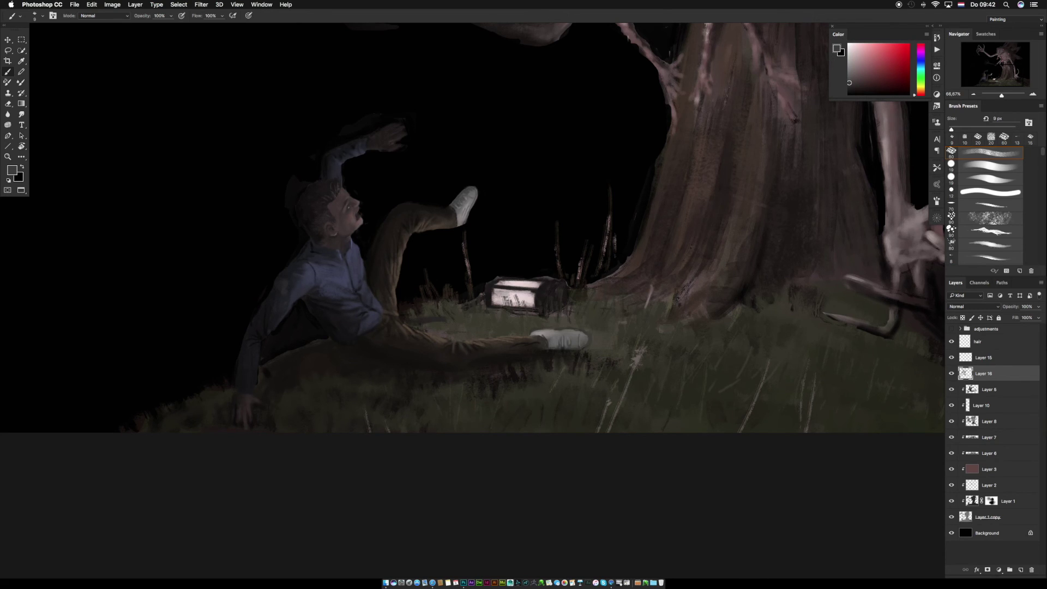
pyautogui.moveTo(569, 343); pyautogui.dragTo(552, 343)
pyautogui.keyDown('alt'); pyautogui.click(466, 177); pyautogui.keyUp('alt')
pyautogui.keyDown('alt'); pyautogui.click(464, 188); pyautogui.keyUp('alt')
pyautogui.press('r')
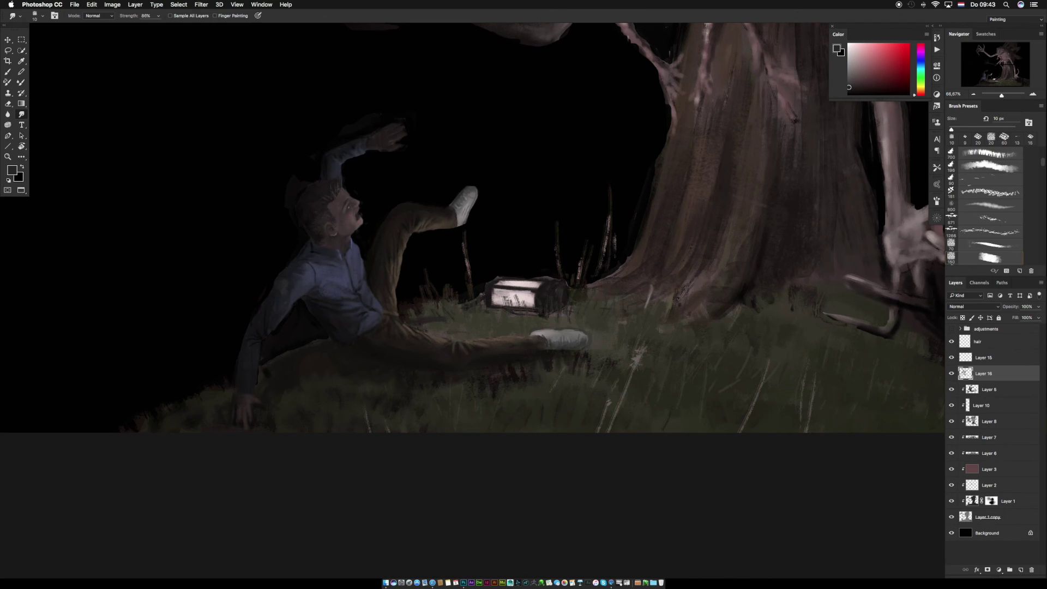
pyautogui.press(']')
# Erase the leftover dark shapes around the raised hand on Layer 1 copy with a 12 px eraser.
pyautogui.press('super+minus')
pyautogui.press('super+minus')
pyautogui.press('super+minus')
pyautogui.moveTo(601, 236)
pyautogui.mouseDown()
pyautogui.moveTo(554, 313)
pyautogui.moveTo(559, 301)
pyautogui.mouseUp()
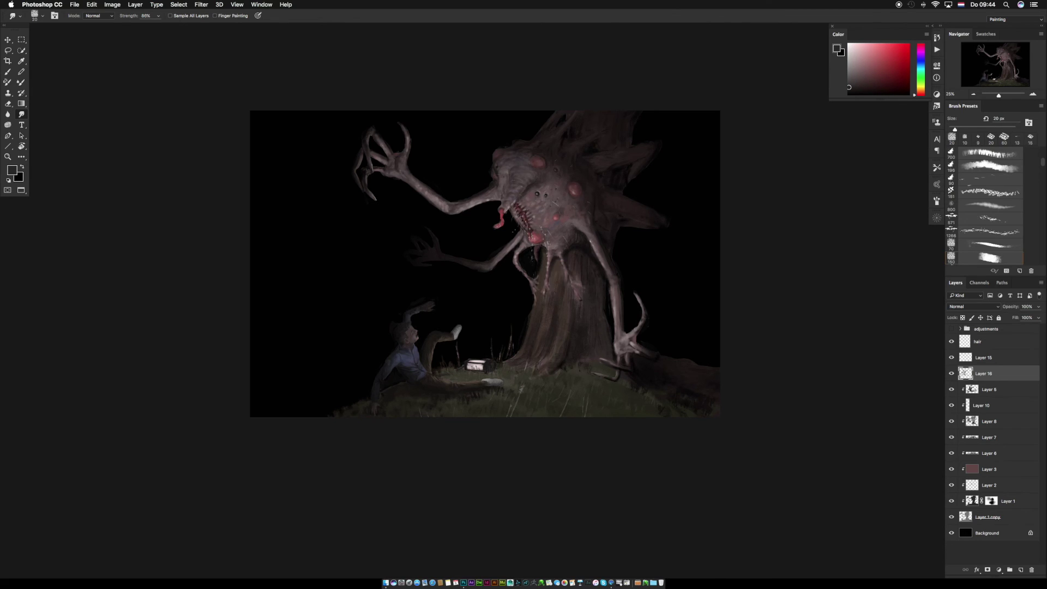
pyautogui.moveTo(416, 301); pyautogui.dragTo(477, 392)
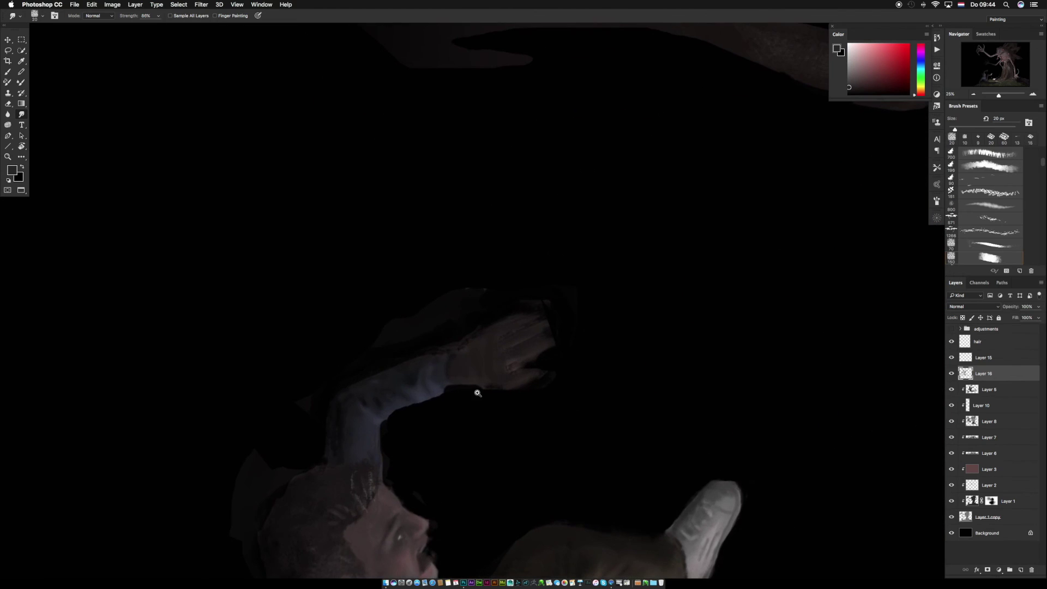
pyautogui.click(952, 388)
pyautogui.click(952, 389)
pyautogui.click(951, 388)
pyautogui.click(951, 390)
pyautogui.click(987, 517)
pyautogui.press('e')
pyautogui.moveTo(445, 347)
pyautogui.mouseDown()
pyautogui.moveTo(364, 334)
pyautogui.moveTo(547, 356)
pyautogui.moveTo(545, 379)
pyautogui.moveTo(591, 284)
pyautogui.mouseUp()
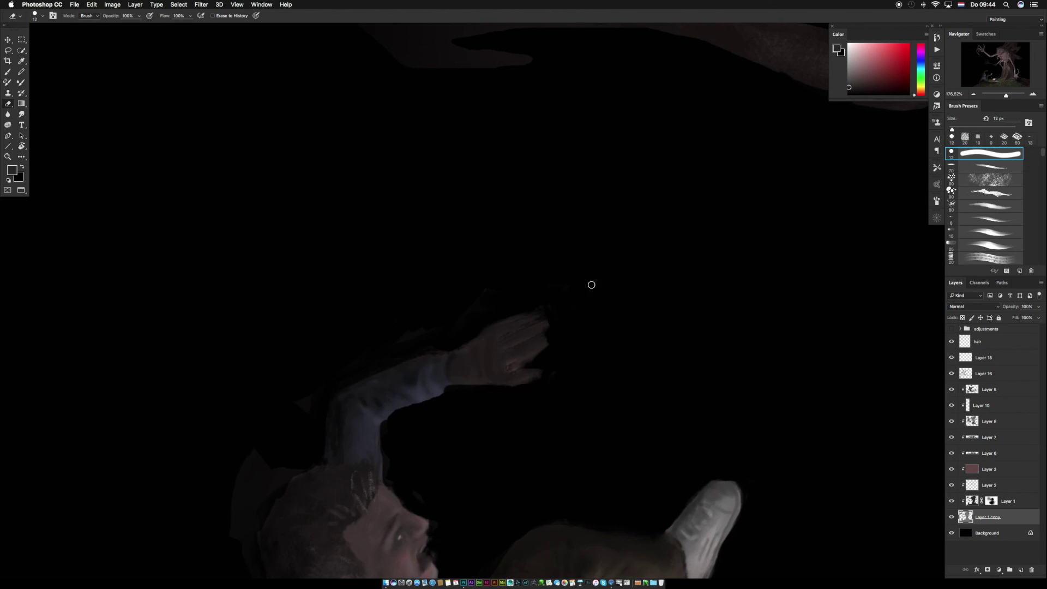
# Extend and repaint the raised hand's fingers on Layer 16 with an 8 px brush and sampled skin tones.
pyautogui.click(998, 375)
pyautogui.press('b')
pyautogui.keyDown('alt'); pyautogui.click(460, 376); pyautogui.keyUp('alt')
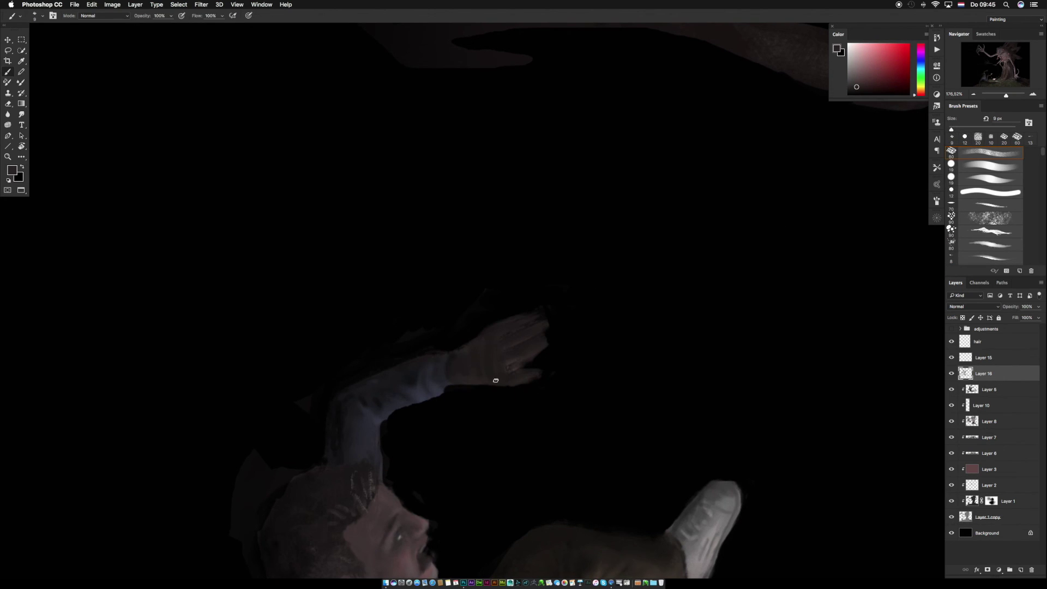
pyautogui.keyDown('alt'); pyautogui.click(523, 354); pyautogui.keyUp('alt')
pyautogui.moveTo(547, 341)
pyautogui.mouseDown()
pyautogui.moveTo(561, 317)
pyautogui.moveTo(525, 323)
pyautogui.moveTo(563, 333)
pyautogui.moveTo(548, 329)
pyautogui.mouseUp()
pyautogui.keyDown('alt'); pyautogui.click(465, 354); pyautogui.keyUp('alt')
pyautogui.keyDown('alt'); pyautogui.click(525, 356); pyautogui.keyUp('alt')
pyautogui.keyDown('alt'); pyautogui.click(542, 329); pyautogui.keyUp('alt')
pyautogui.keyDown('alt'); pyautogui.click(504, 372); pyautogui.keyUp('alt')
pyautogui.keyDown('alt'); pyautogui.click(500, 362); pyautogui.keyUp('alt')
pyautogui.keyDown('alt'); pyautogui.click(454, 365); pyautogui.keyUp('alt')
pyautogui.keyDown('alt'); pyautogui.click(507, 367); pyautogui.keyUp('alt')
pyautogui.keyDown('alt'); pyautogui.click(489, 362); pyautogui.keyUp('alt')
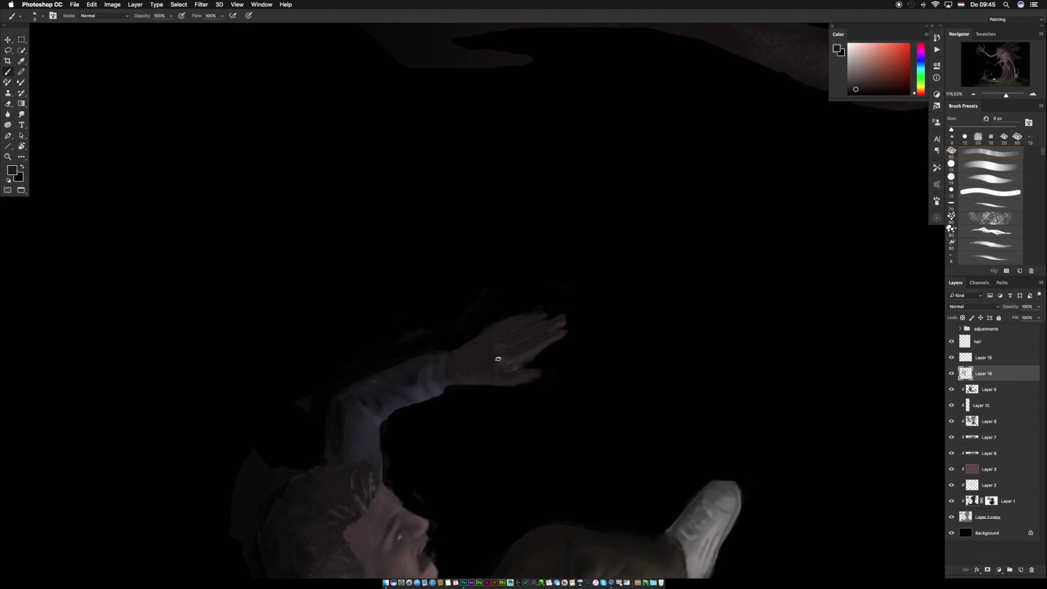
pyautogui.keyDown('alt'); pyautogui.click(521, 363); pyautogui.keyUp('alt')
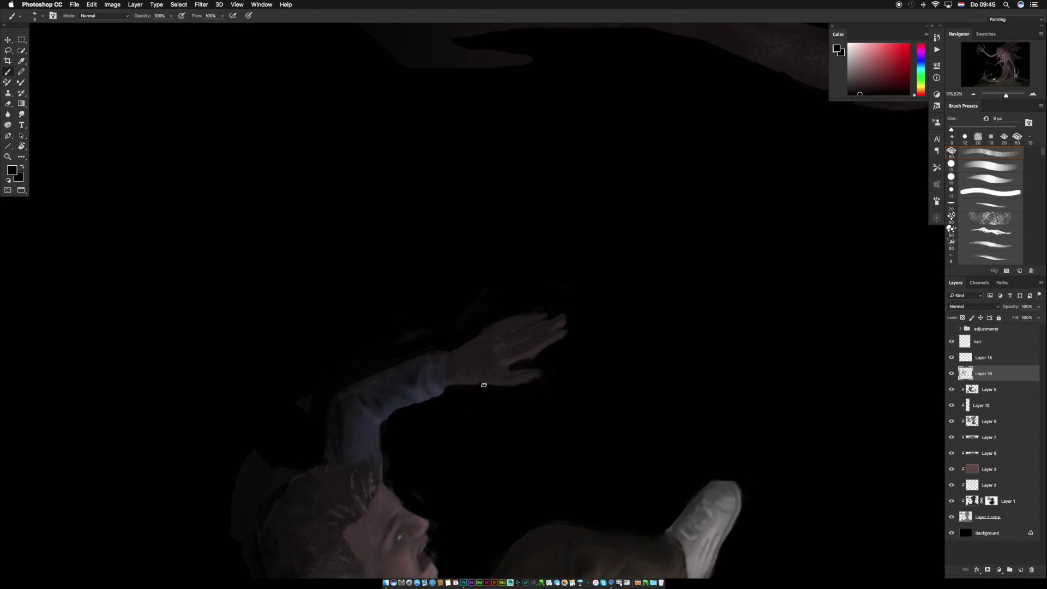
# Paint the raised arm's cuff and sleeve with sampled dark and blue tones.
pyautogui.keyDown('alt'); pyautogui.click(438, 365); pyautogui.keyUp('alt')
pyautogui.moveTo(404, 392)
pyautogui.mouseDown()
pyautogui.moveTo(414, 370)
pyautogui.moveTo(376, 401)
pyautogui.mouseUp()
pyautogui.keyDown('alt'); pyautogui.click(368, 447); pyautogui.keyUp('alt')
pyautogui.keyDown('alt'); pyautogui.click(404, 383); pyautogui.keyUp('alt')
pyautogui.keyDown('alt'); pyautogui.click(408, 362); pyautogui.keyUp('alt')
# Paint shading and highlights on the raised hand's fingers, knuckles and palm with sampled skin tones.
pyautogui.keyDown('alt'); pyautogui.click(521, 357); pyautogui.keyUp('alt')
pyautogui.keyDown('alt'); pyautogui.click(505, 360); pyautogui.keyUp('alt')
pyautogui.keyDown('alt'); pyautogui.click(503, 374); pyautogui.keyUp('alt')
pyautogui.keyDown('alt'); pyautogui.click(513, 341); pyautogui.keyUp('alt')
pyautogui.keyDown('alt'); pyautogui.click(521, 359); pyautogui.keyUp('alt')
pyautogui.keyDown('alt'); pyautogui.click(522, 347); pyautogui.keyUp('alt')
pyautogui.moveTo(522, 343); pyautogui.dragTo(504, 334)
pyautogui.keyDown('alt'); pyautogui.click(510, 348); pyautogui.keyUp('alt')
pyautogui.keyDown('alt'); pyautogui.click(502, 346); pyautogui.keyUp('alt')
pyautogui.keyDown('alt'); pyautogui.click(513, 342); pyautogui.keyUp('alt')
pyautogui.keyDown('alt'); pyautogui.click(555, 324); pyautogui.keyUp('alt')
pyautogui.keyDown('alt'); pyautogui.click(529, 353); pyautogui.keyUp('alt')
pyautogui.keyDown('alt'); pyautogui.click(509, 378); pyautogui.keyUp('alt')
pyautogui.press('super+minus')
pyautogui.press('super+minus')
pyautogui.press('super+minus')
pyautogui.press('super+minus')
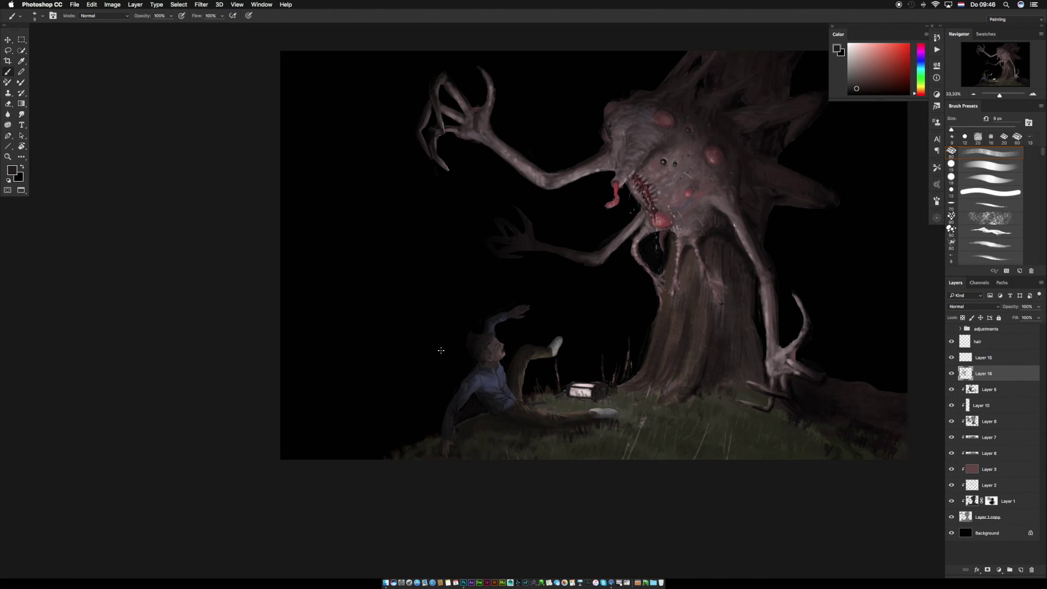
pyautogui.press('r')
pyautogui.press('[')
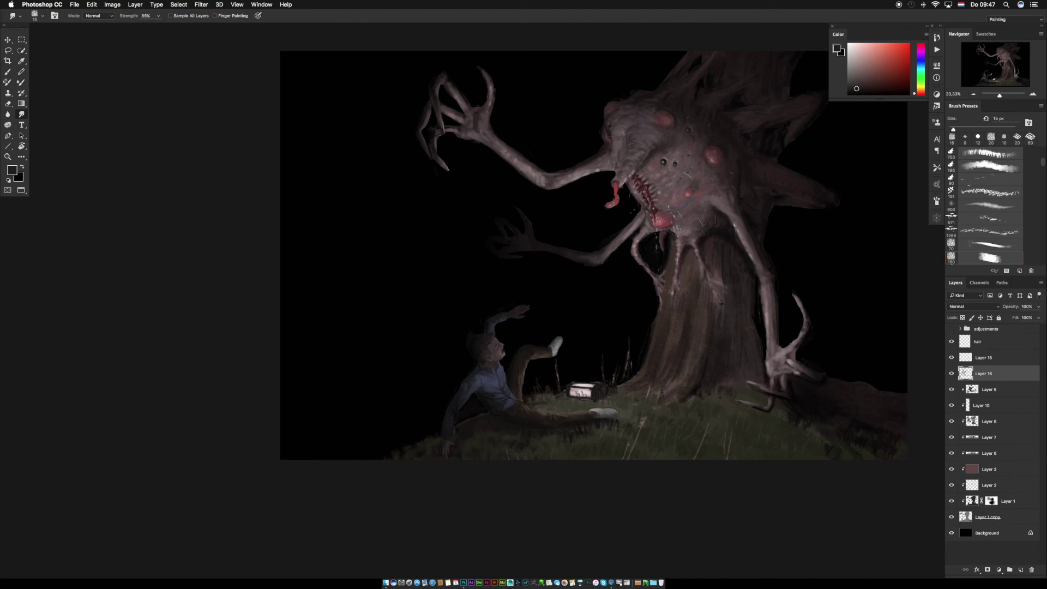
pyautogui.moveTo(738, 205); pyautogui.dragTo(591, 242)
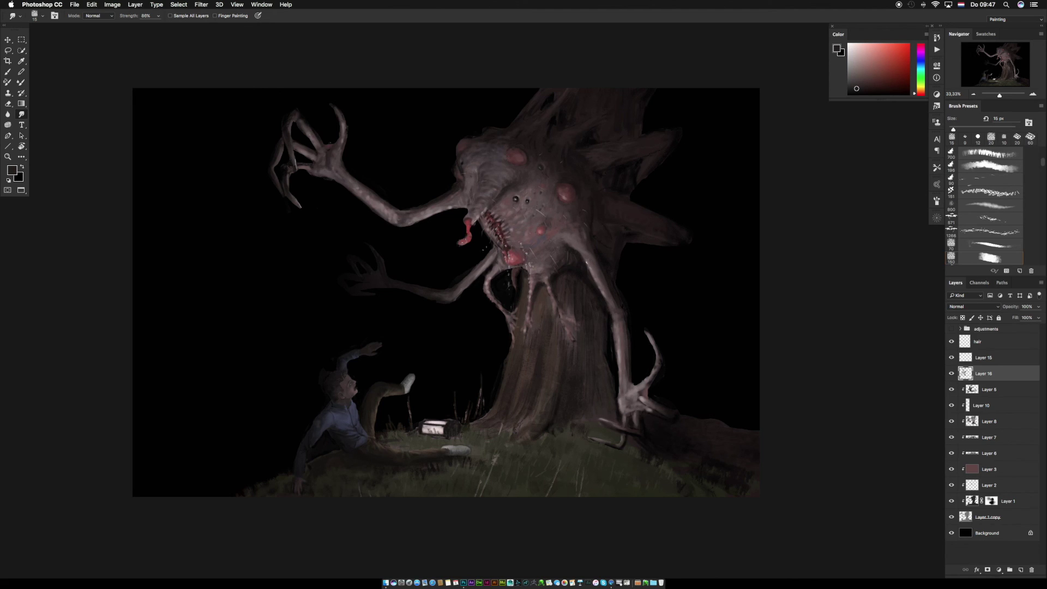
pyautogui.press('super+minus')
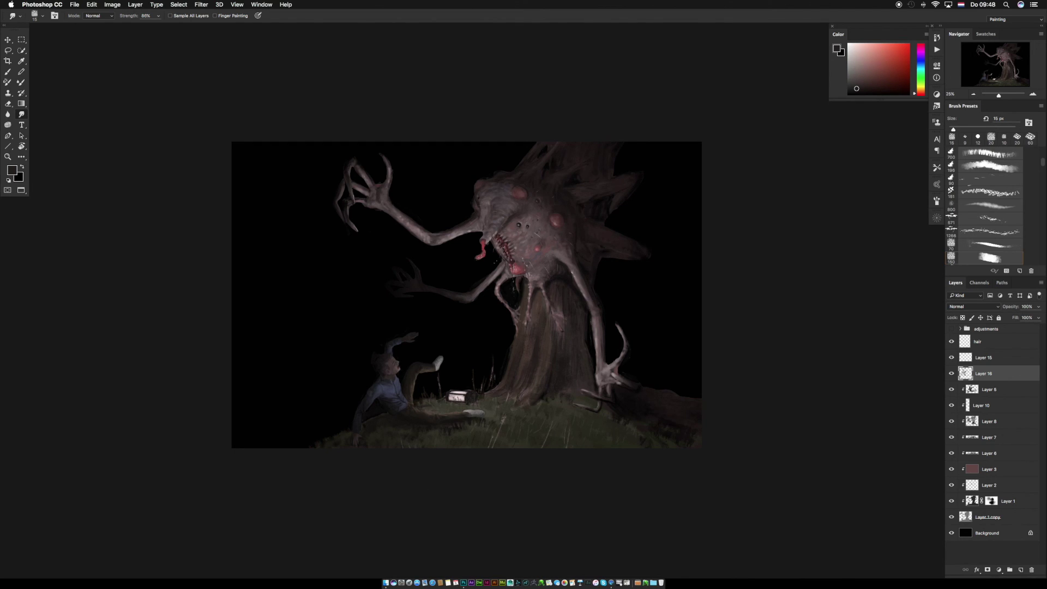
# Sample the blue of the shirt's waist and flip the whole canvas horizontally.
pyautogui.press('b')
pyautogui.keyDown('alt'); pyautogui.click(402, 402); pyautogui.keyUp('alt')
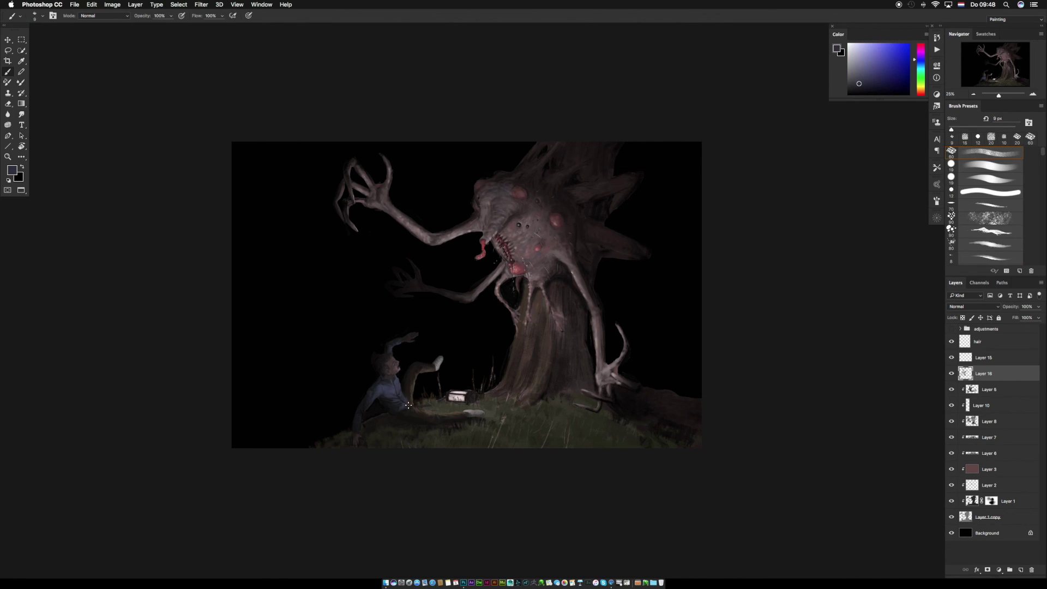
pyautogui.press('super+shift+h')
# Repaint the hand resting on the grass with an 8 px brush and sampled skin and ground tones.
pyautogui.moveTo(580, 454); pyautogui.dragTo(599, 470)
pyautogui.keyDown('alt'); pyautogui.click(593, 449); pyautogui.keyUp('alt')
pyautogui.keyDown('alt'); pyautogui.click(595, 447); pyautogui.keyUp('alt')
pyautogui.keyDown('alt'); pyautogui.click(597, 431); pyautogui.keyUp('alt')
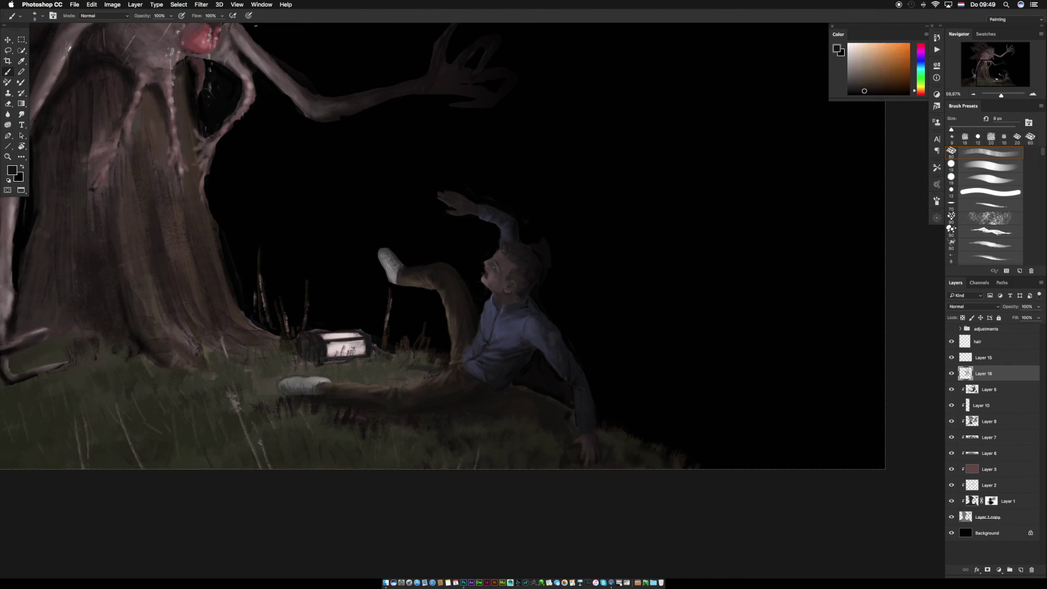
pyautogui.keyDown('alt'); pyautogui.click(568, 456); pyautogui.keyUp('alt')
pyautogui.keyDown('alt'); pyautogui.click(596, 465); pyautogui.keyUp('alt')
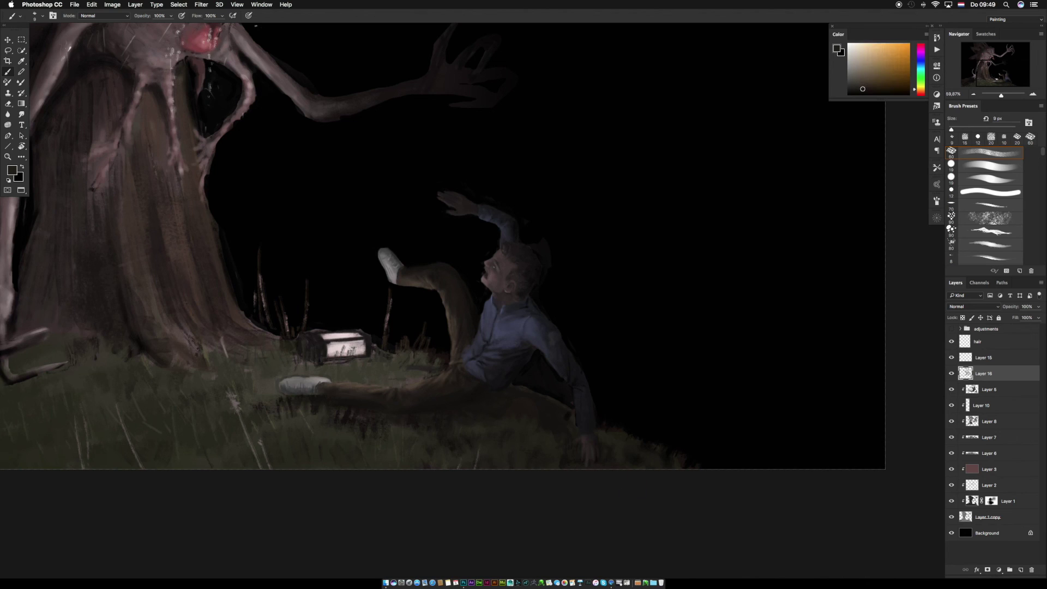
pyautogui.keyDown('alt'); pyautogui.click(592, 461); pyautogui.keyUp('alt')
pyautogui.keyDown('alt'); pyautogui.click(589, 460); pyautogui.keyUp('alt')
pyautogui.keyDown('alt'); pyautogui.click(591, 448); pyautogui.keyUp('alt')
pyautogui.keyDown('alt'); pyautogui.click(599, 443); pyautogui.keyUp('alt')
# Paint the supporting arm's cuff and sleeve with sampled dark blue tones and smudge them, reducing the smudge brush to 7 px.
pyautogui.keyDown('alt'); pyautogui.click(587, 430); pyautogui.keyUp('alt')
pyautogui.keyDown('alt'); pyautogui.click(586, 434); pyautogui.keyUp('alt')
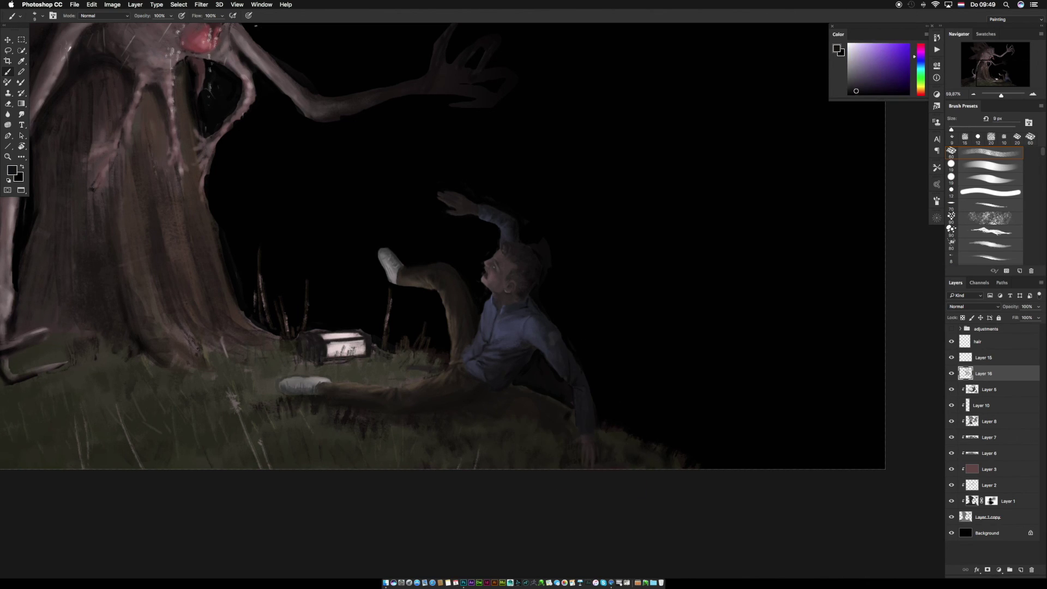
pyautogui.keyDown('alt'); pyautogui.click(586, 435); pyautogui.keyUp('alt')
pyautogui.keyDown('alt'); pyautogui.click(585, 429); pyautogui.keyUp('alt')
pyautogui.keyDown('alt'); pyautogui.click(551, 349); pyautogui.keyUp('alt')
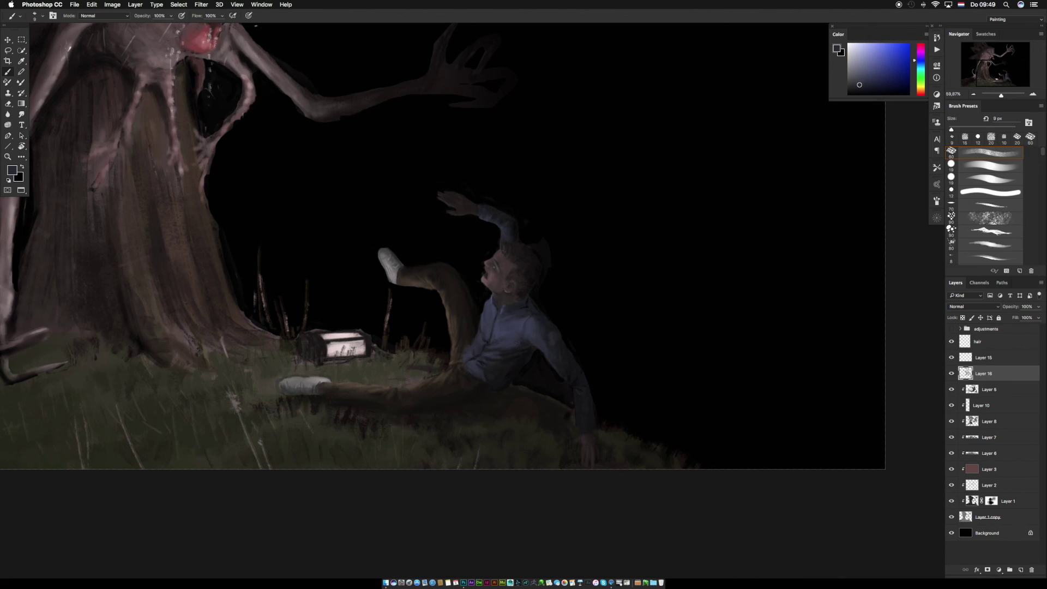
pyautogui.click(21, 115)
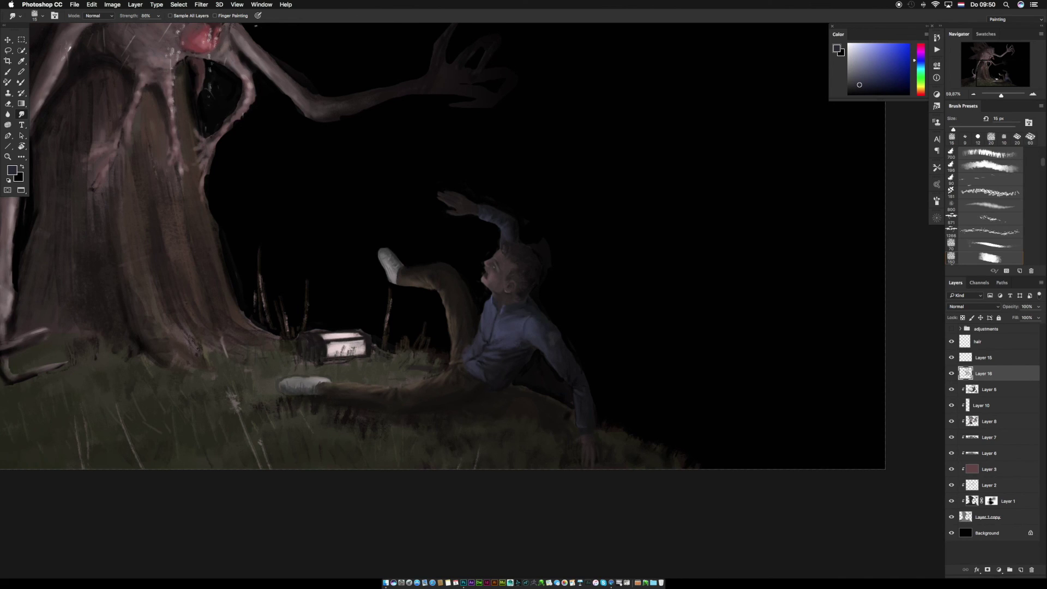
pyautogui.press('[')
pyautogui.press('[')
pyautogui.press('[')
pyautogui.press('[')
pyautogui.press('super+minus')
pyautogui.press('super+minus')
pyautogui.press('super+minus')
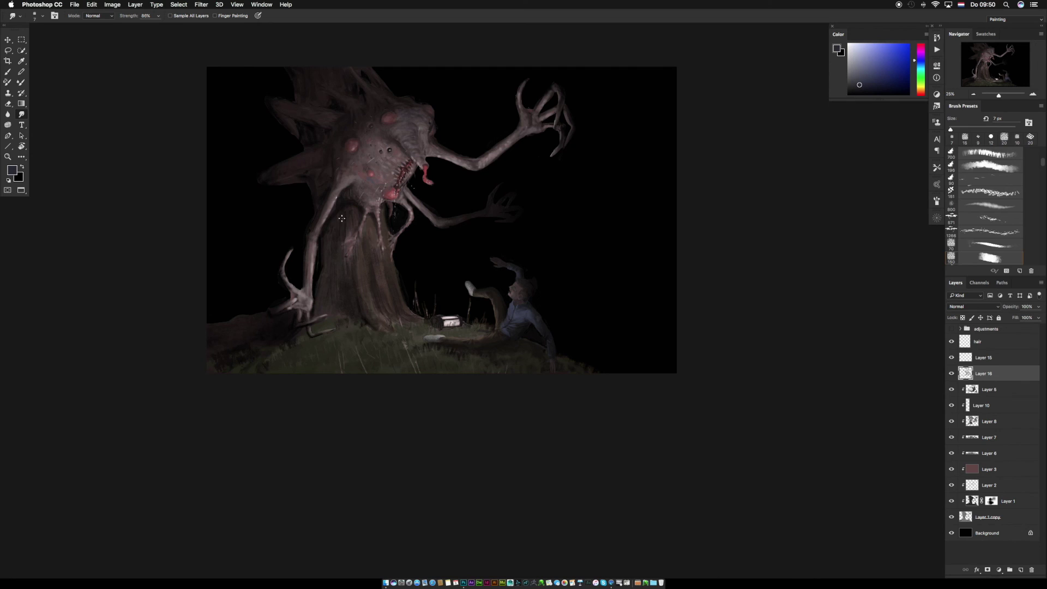
# On Layer 8, paint the upper trunk and the monster's head with a 40 px textured brush and sampled reddish tones.
pyautogui.click(988, 389)
pyautogui.click(989, 421)
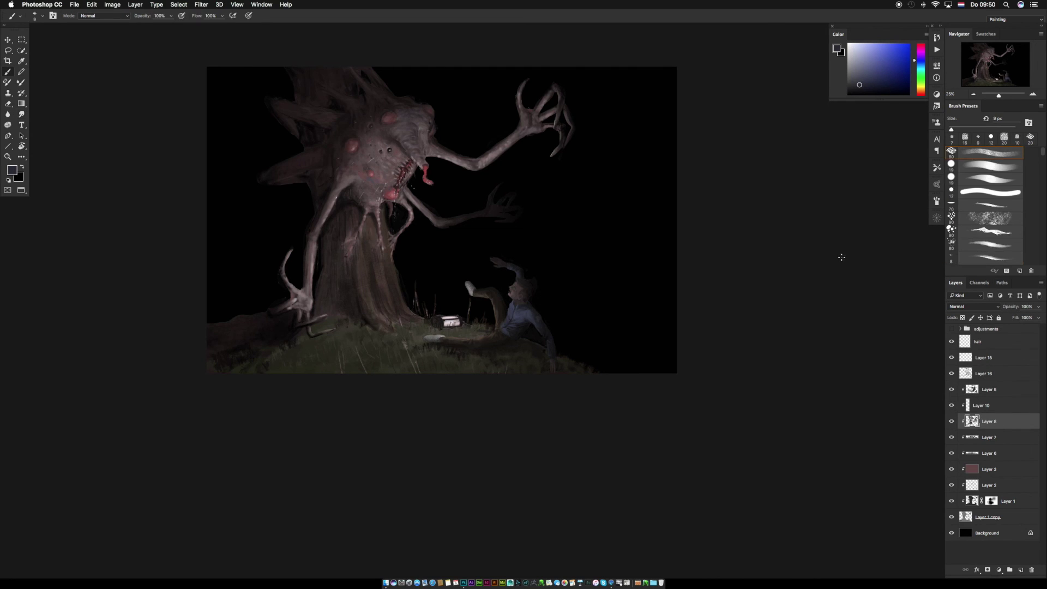
pyautogui.press('b')
pyautogui.rightClick(352, 232)
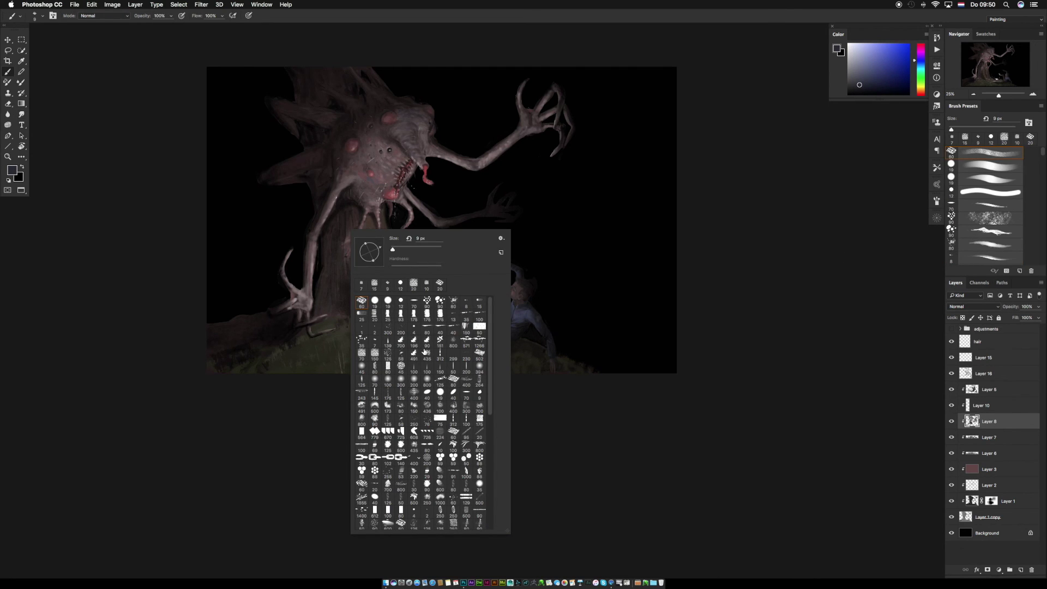
pyautogui.click(414, 391)
pyautogui.click(406, 250)
pyautogui.click(437, 47)
pyautogui.press('[')
pyautogui.press('[')
pyautogui.keyDown('alt'); pyautogui.click(382, 217); pyautogui.keyUp('alt')
pyautogui.keyDown('alt'); pyautogui.click(361, 225); pyautogui.keyUp('alt')
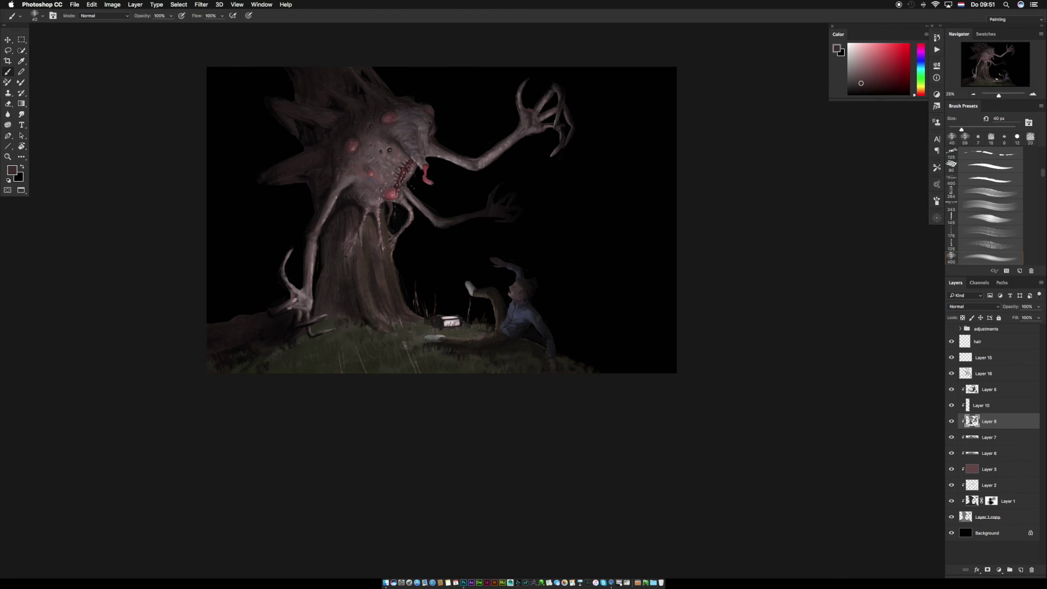
pyautogui.keyDown('alt'); pyautogui.click(380, 221); pyautogui.keyUp('alt')
pyautogui.keyDown('alt'); pyautogui.click(380, 218); pyautogui.keyUp('alt')
pyautogui.keyDown('alt'); pyautogui.click(380, 222); pyautogui.keyUp('alt')
pyautogui.keyDown('alt'); pyautogui.click(402, 134); pyautogui.keyUp('alt')
pyautogui.keyDown('alt'); pyautogui.click(403, 134); pyautogui.keyUp('alt')
# Show and expand the adjustments group, and add a layer mask to Layer 12.
pyautogui.click(951, 328)
pyautogui.click(952, 329)
pyautogui.click(951, 329)
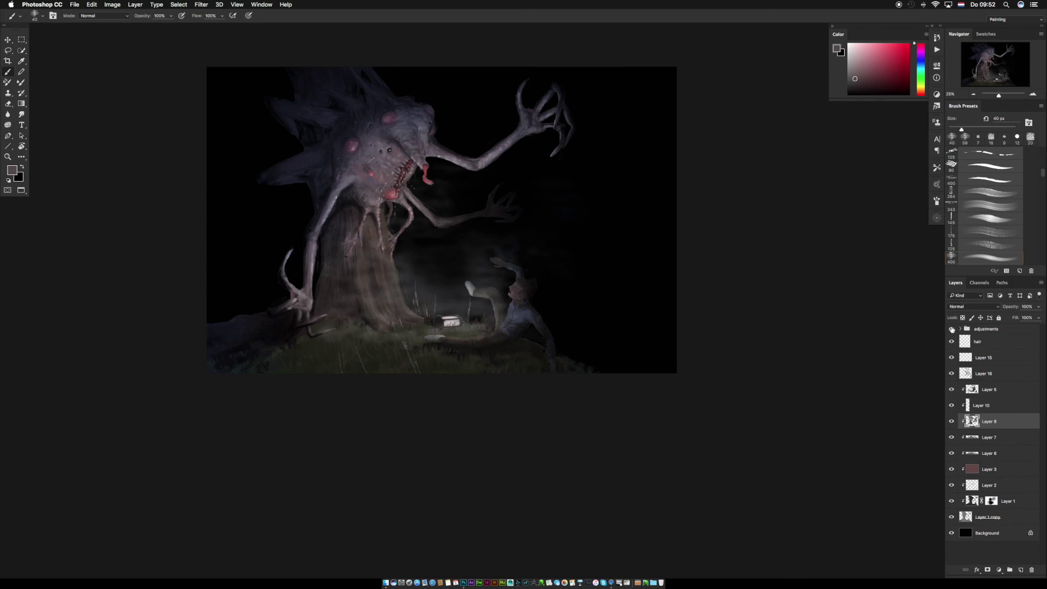
pyautogui.click(960, 329)
pyautogui.click(952, 398)
pyautogui.click(953, 398)
pyautogui.click(989, 403)
pyautogui.click(999, 569)
pyautogui.click(987, 569)
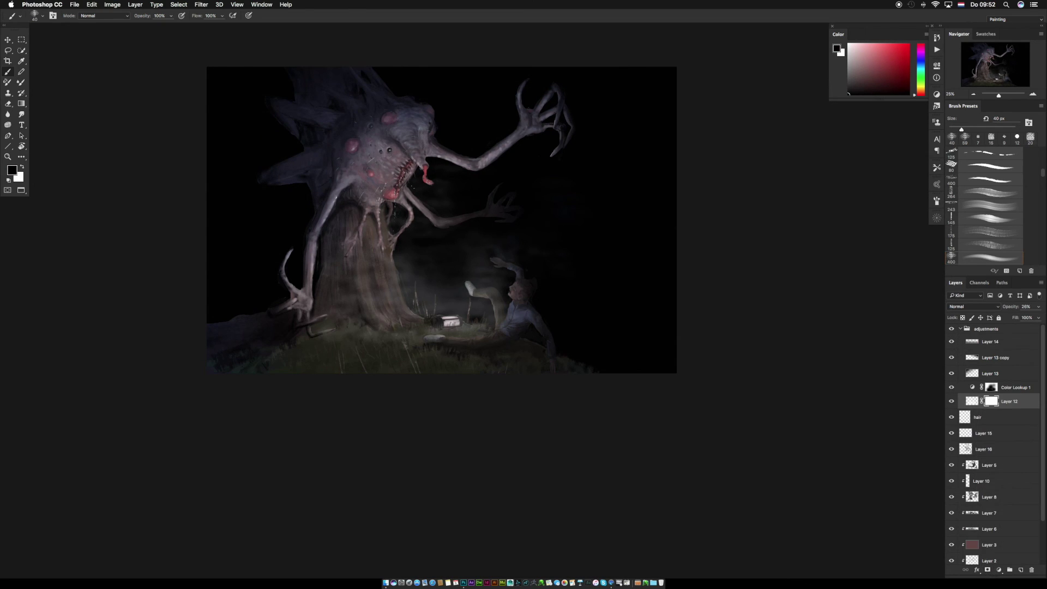
# Mask the fog off the man in black with a large soft brush and restore it beside his raised shoe in white.
pyautogui.rightClick(487, 273)
pyautogui.doubleClick(572, 422)
pyautogui.moveTo(547, 339); pyautogui.dragTo(518, 311)
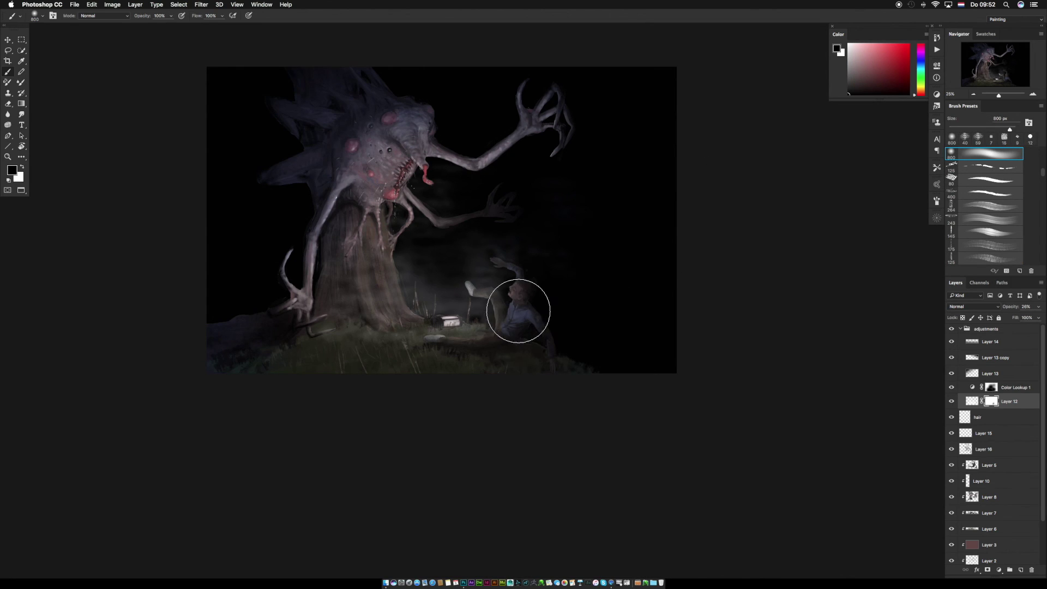
pyautogui.moveTo(525, 268); pyautogui.dragTo(485, 273)
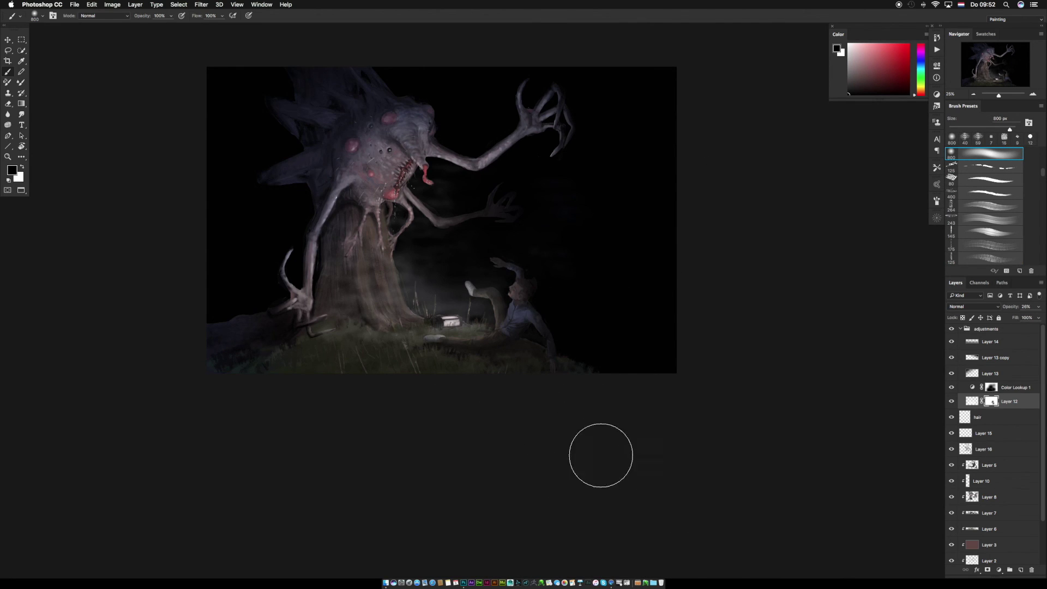
pyautogui.press('x')
pyautogui.click(474, 276)
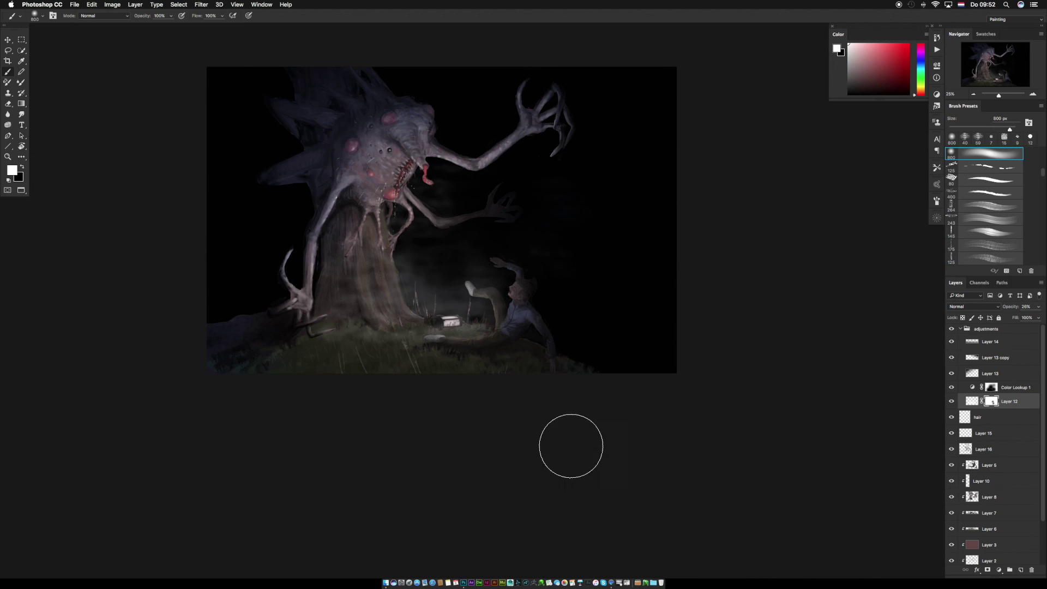
# Flip the canvas horizontally and collapse the adjustments group.
pyautogui.press('super+shift+h')
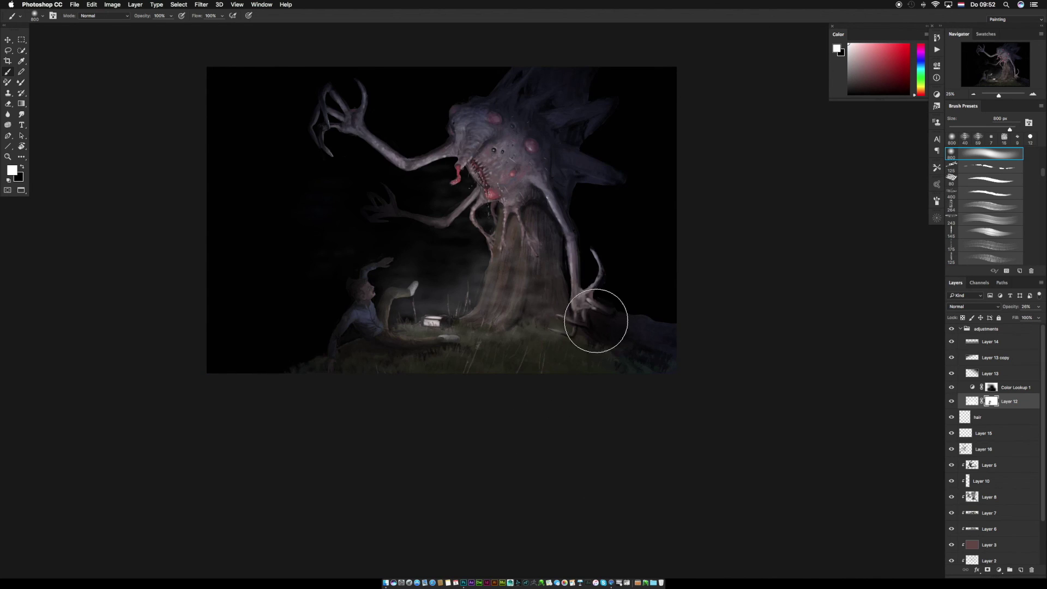
pyautogui.moveTo(527, 225); pyautogui.dragTo(543, 264)
pyautogui.click(960, 329)
# Compare the painting with and without the adjustments group, and delete Layer 15.
pyautogui.click(951, 329)
pyautogui.click(951, 329)
pyautogui.click(951, 329)
pyautogui.click(951, 330)
pyautogui.click(952, 358)
pyautogui.moveTo(973, 363); pyautogui.dragTo(1031, 570)
pyautogui.click(951, 357)
pyautogui.click(951, 357)
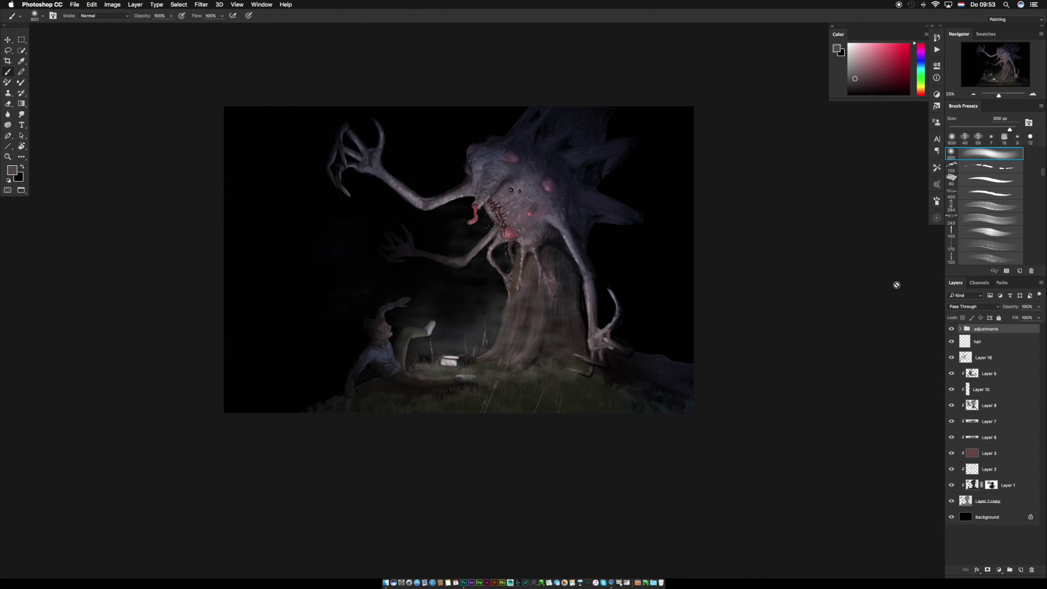
# Select Layer 8, switch to a textured brush at 25 px and hide the adjustments group.
pyautogui.click(1003, 363)
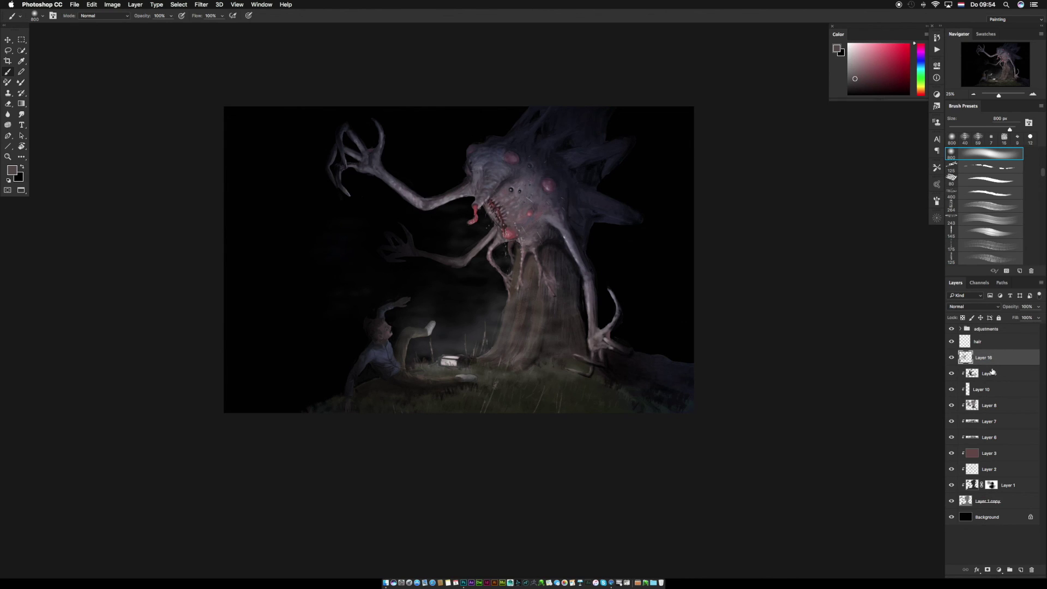
pyautogui.click(1006, 408)
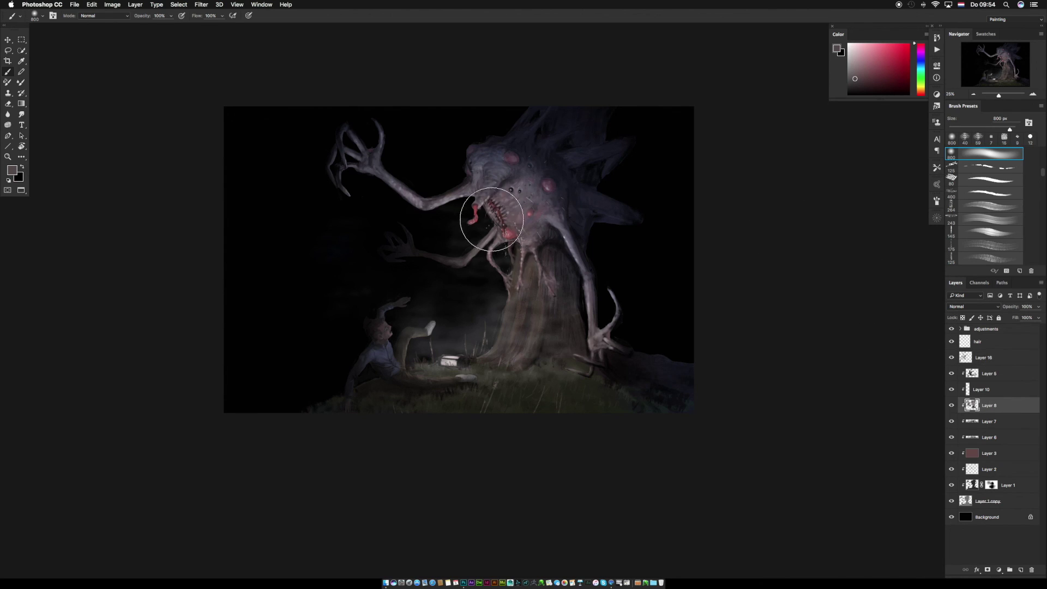
pyautogui.rightClick(529, 229)
pyautogui.click(538, 300)
pyautogui.click(608, 84)
pyautogui.press('[')
pyautogui.press('[')
pyautogui.press('[')
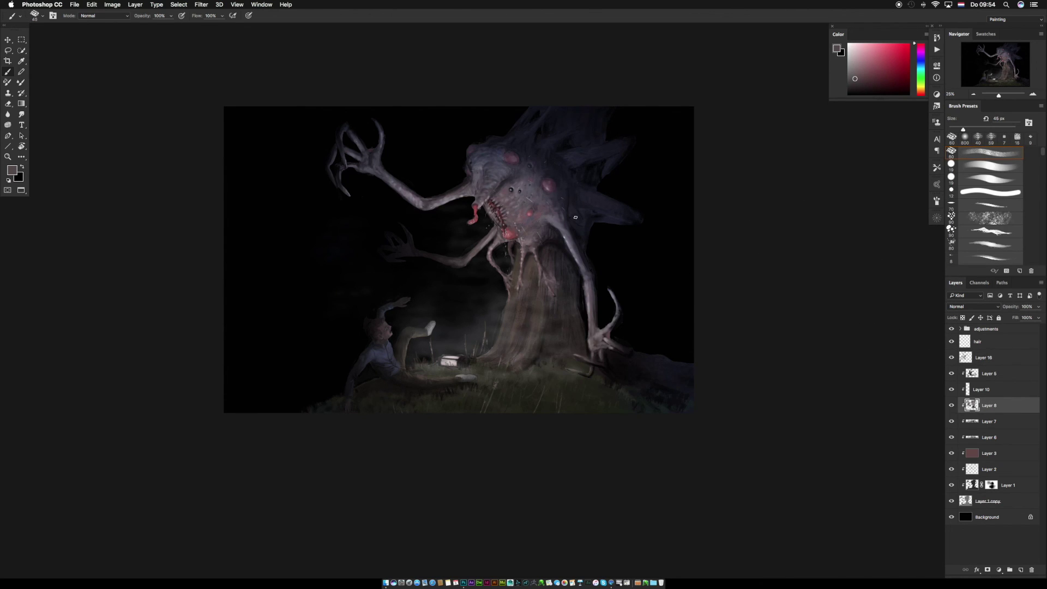
pyautogui.click(951, 328)
pyautogui.press('[')
pyautogui.press('[')
pyautogui.press('[')
# Touch up the raised hand's palm, fingers and claws on Layer 8 with tones sampled from the monster's skin.
pyautogui.keyDown('alt'); pyautogui.click(493, 146); pyautogui.keyUp('alt')
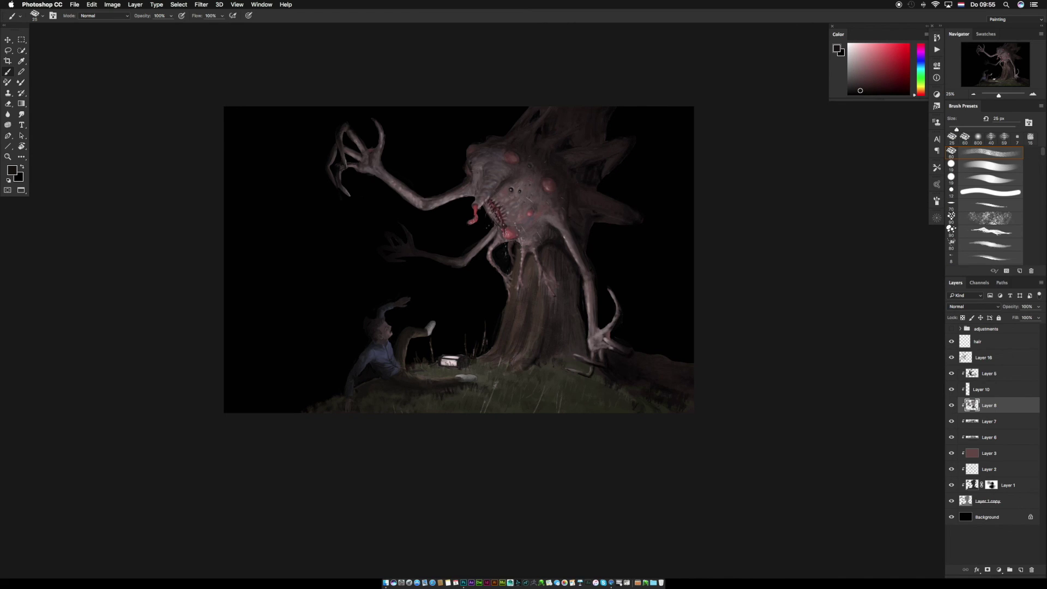
pyautogui.keyDown('alt'); pyautogui.click(598, 339); pyautogui.keyUp('alt')
pyautogui.keyDown('alt'); pyautogui.click(375, 152); pyautogui.keyUp('alt')
pyautogui.keyDown('alt'); pyautogui.click(375, 152); pyautogui.keyUp('alt')
pyautogui.keyDown('alt'); pyautogui.click(380, 129); pyautogui.keyUp('alt')
pyautogui.keyDown('alt'); pyautogui.click(347, 165); pyautogui.keyUp('alt')
pyautogui.keyDown('alt'); pyautogui.click(340, 192); pyautogui.keyUp('alt')
# Refine the fingers and claws of the monster's hand resting on the ground with colours sampled around them.
pyautogui.keyDown('alt'); pyautogui.click(613, 332); pyautogui.keyUp('alt')
pyautogui.keyDown('alt'); pyautogui.click(610, 336); pyautogui.keyUp('alt')
pyautogui.keyDown('alt'); pyautogui.click(579, 364); pyautogui.keyUp('alt')
pyautogui.moveTo(584, 361)
pyautogui.mouseDown()
pyautogui.moveTo(574, 358)
pyautogui.moveTo(582, 373)
pyautogui.mouseUp()
pyautogui.keyDown('alt'); pyautogui.click(578, 367); pyautogui.keyUp('alt')
pyautogui.keyDown('alt'); pyautogui.click(580, 372); pyautogui.keyUp('alt')
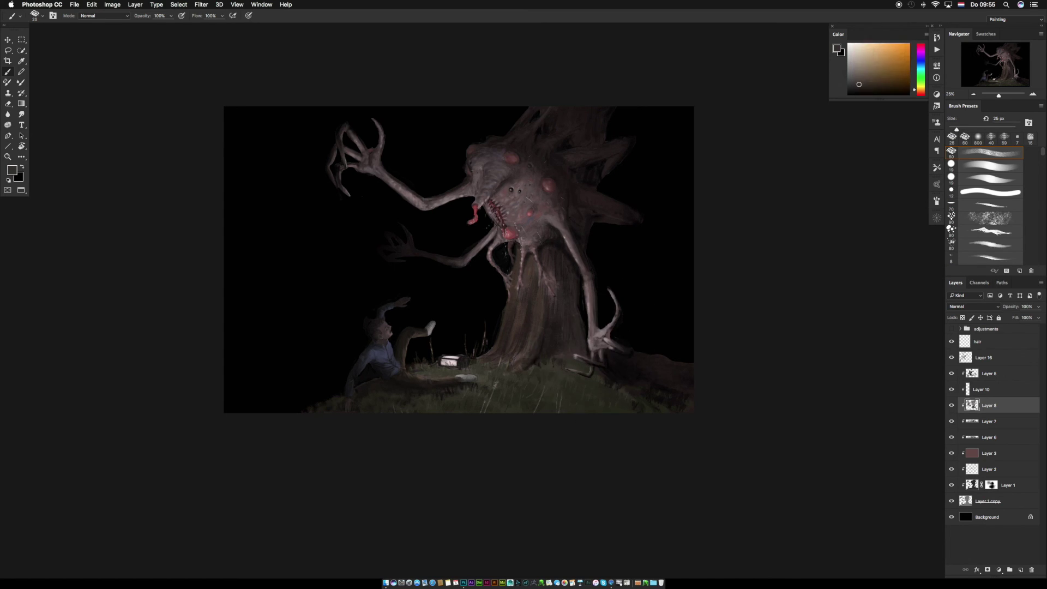
# Touch up the monster's face and the area where it meets the trunk with sampled dark reddish tones.
pyautogui.keyDown('alt'); pyautogui.click(539, 240); pyautogui.keyUp('alt')
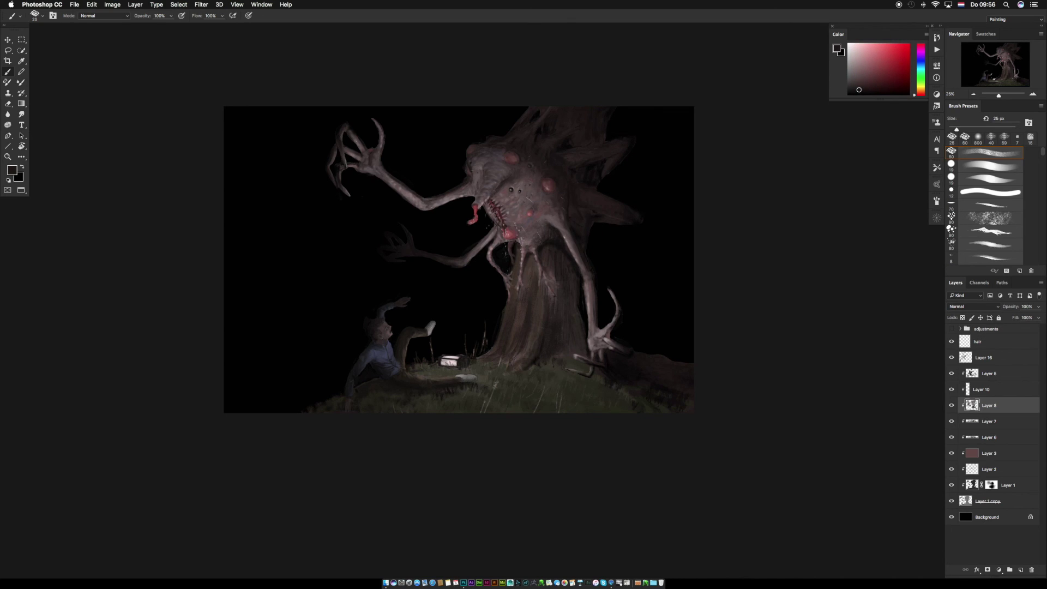
pyautogui.keyDown('alt'); pyautogui.click(512, 179); pyautogui.keyUp('alt')
pyautogui.keyDown('alt'); pyautogui.click(497, 181); pyautogui.keyUp('alt')
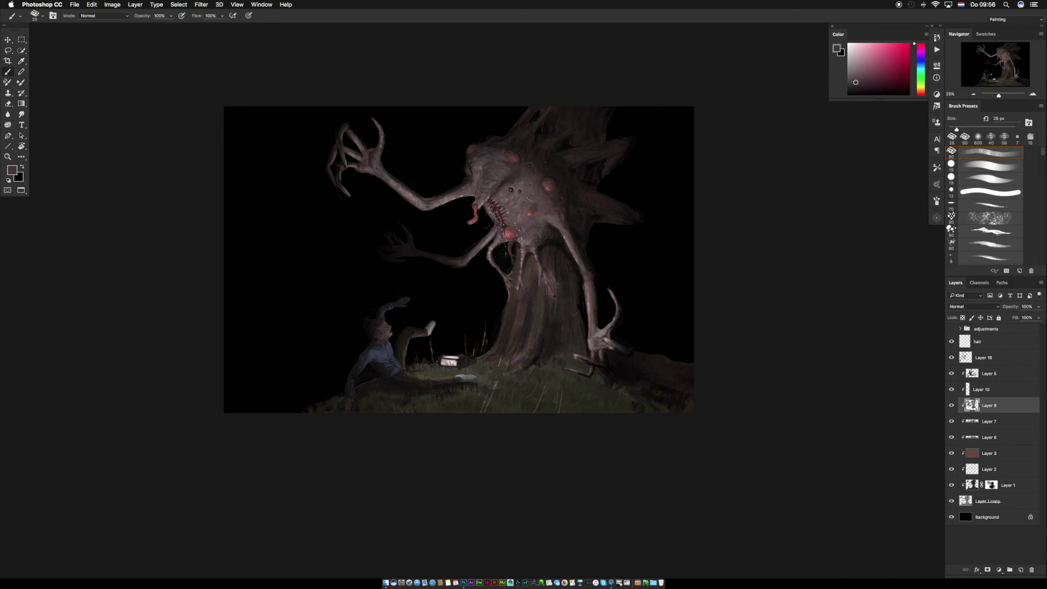
# Show the adjustments group again and compare the painting with and without it.
pyautogui.click(951, 329)
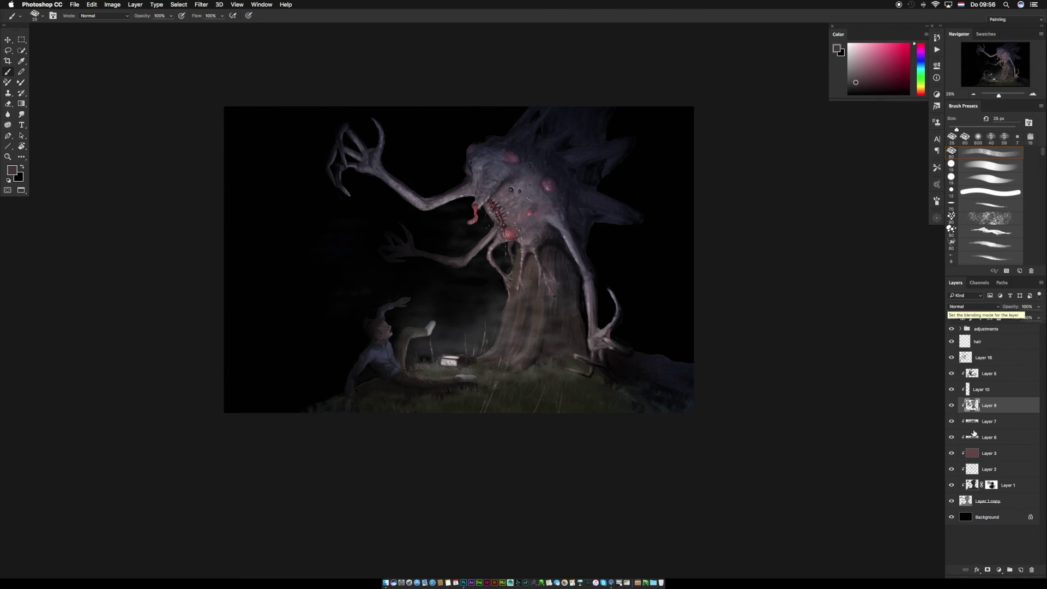
pyautogui.moveTo(951, 453)
pyautogui.mouseDown()
pyautogui.moveTo(951, 405)
pyautogui.moveTo(970, 538)
pyautogui.mouseUp()
pyautogui.click(951, 328)
pyautogui.click(952, 329)
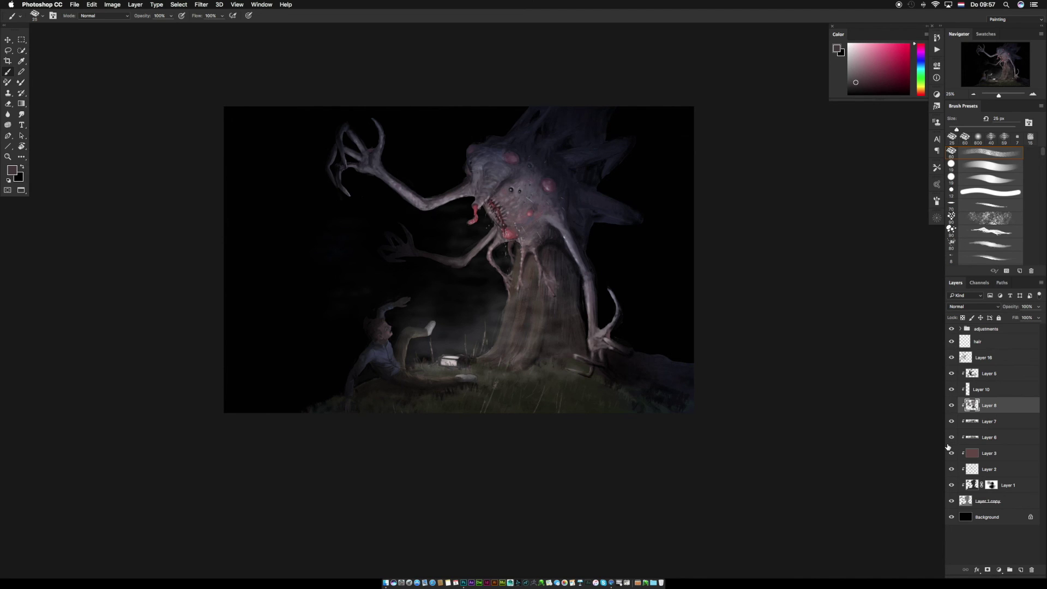
# Return from full-screen mode to a floating document window, then resize and reposition the window.
pyautogui.press('f')
pyautogui.press('f')
pyautogui.moveTo(613, 373); pyautogui.dragTo(848, 486)
pyautogui.moveTo(667, 58); pyautogui.dragTo(636, 91)
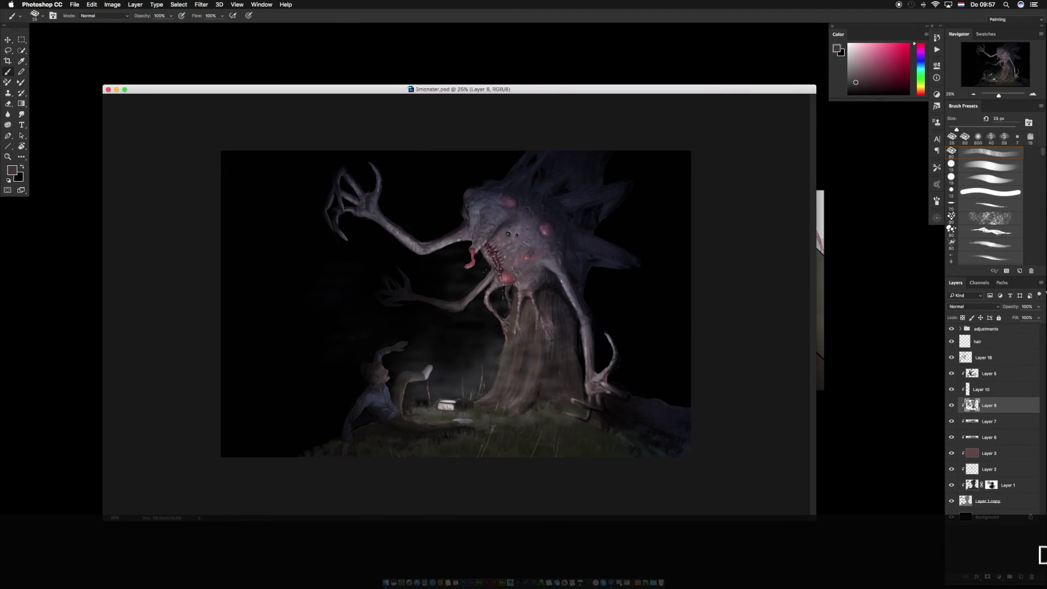